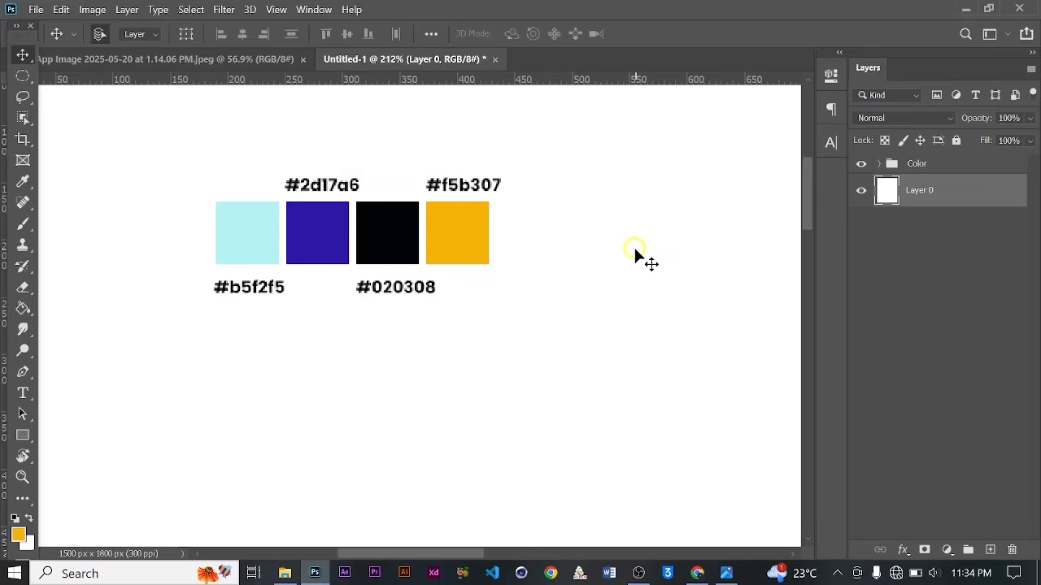
pyautogui.click(478, 231)
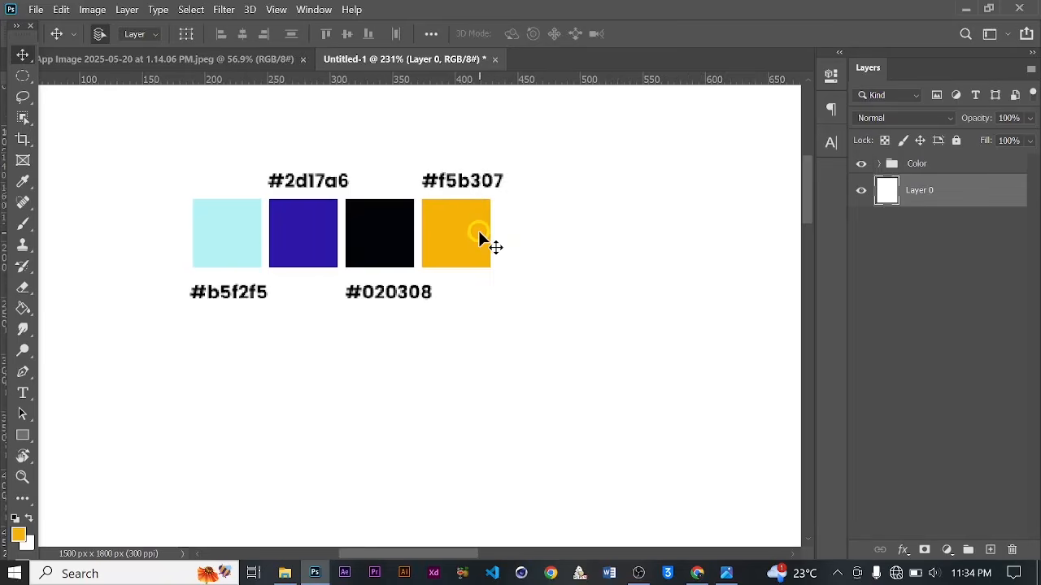
pyautogui.click(393, 256)
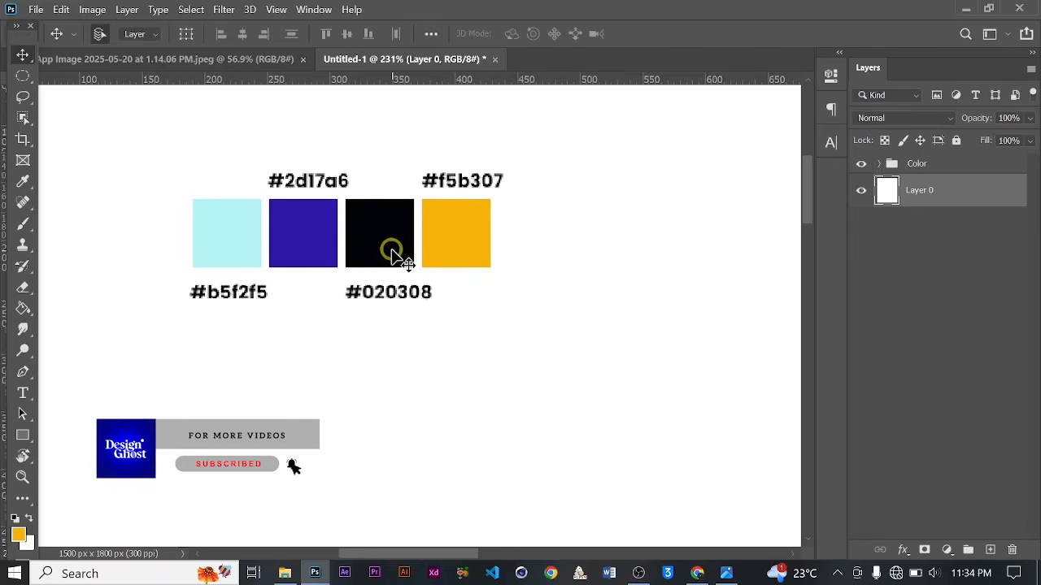
pyautogui.press('space')
pyautogui.moveTo(391, 256); pyautogui.dragTo(444, 284)
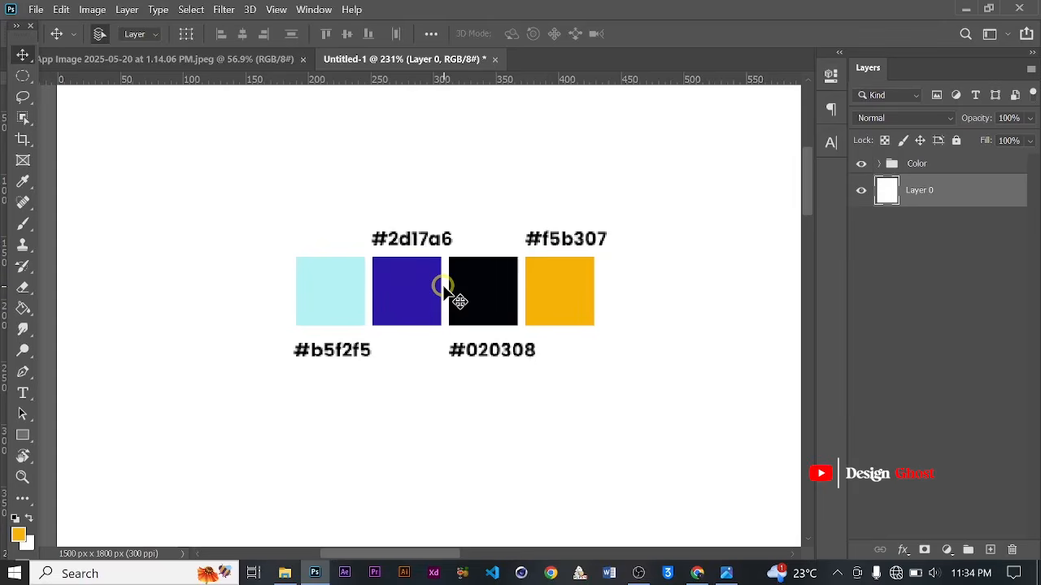
pyautogui.hotkey('ctrl', '0')
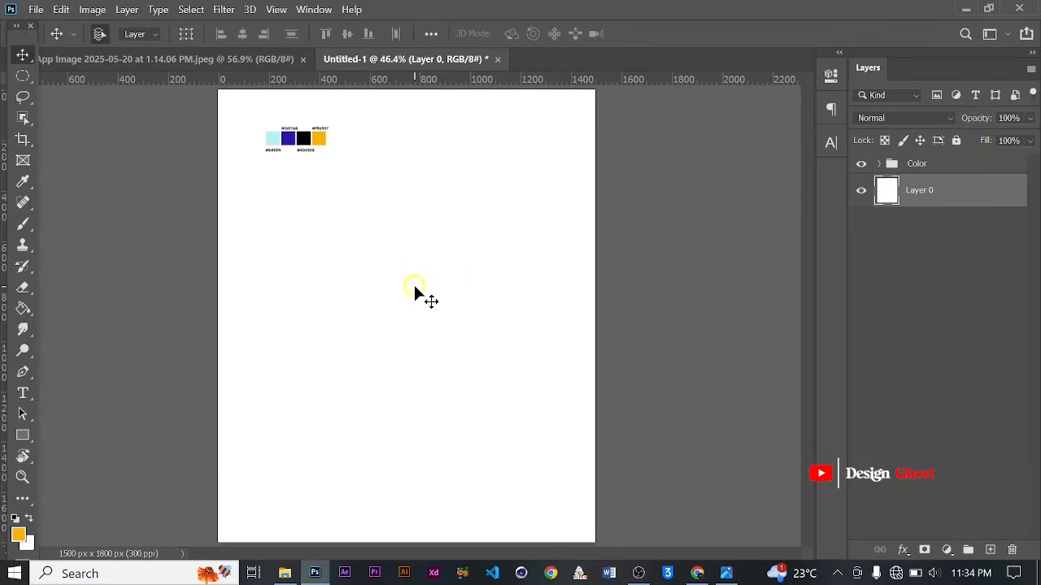
pyautogui.scroll(-1, 415, 287)
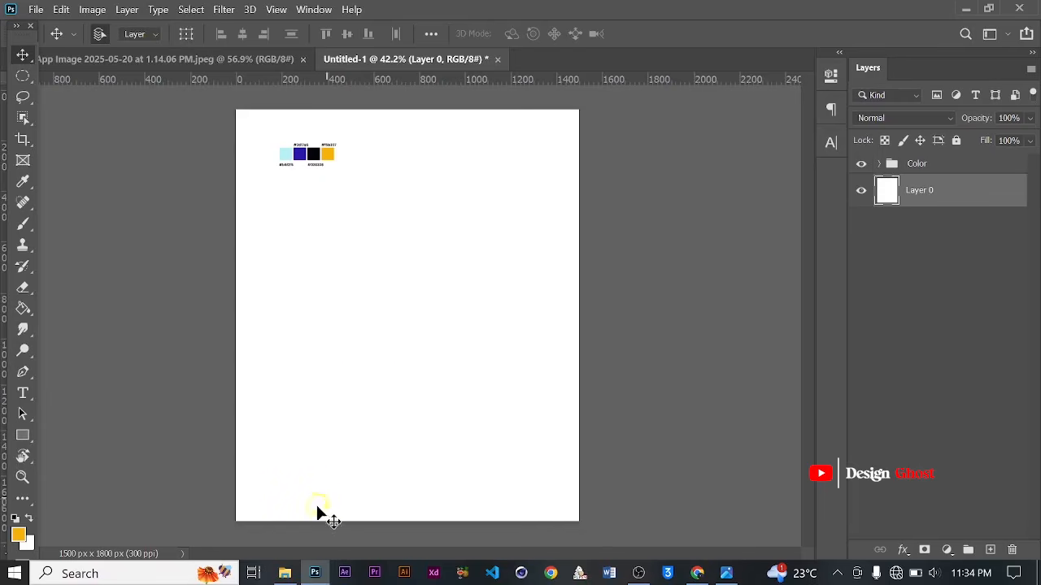
# - Open download (1).jpg from the Grace Overflow folder as a separate document and close the 2025-05-20 app image document
pyautogui.click(284, 574)
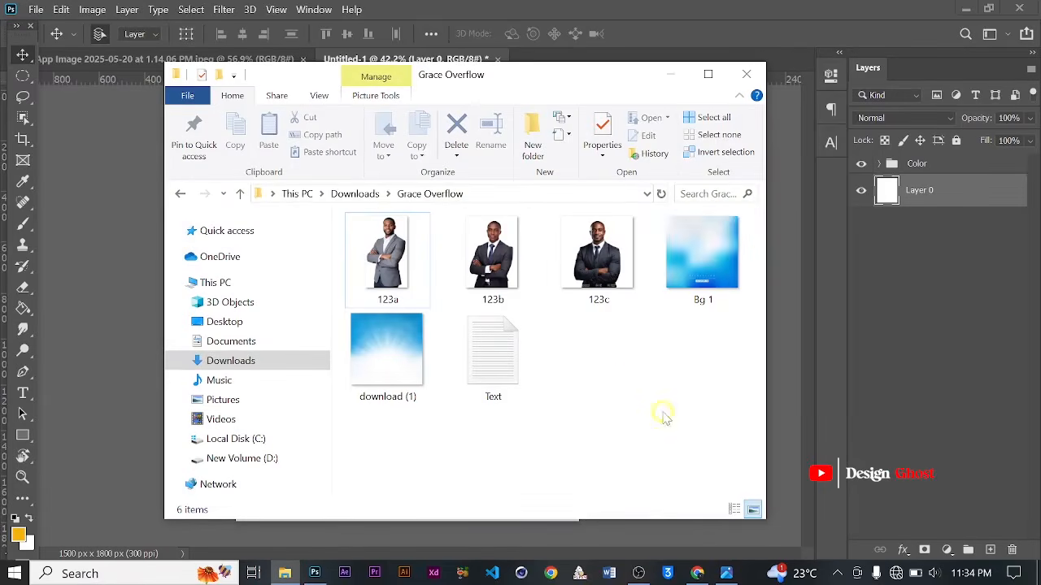
pyautogui.moveTo(663, 417); pyautogui.dragTo(350, 210)
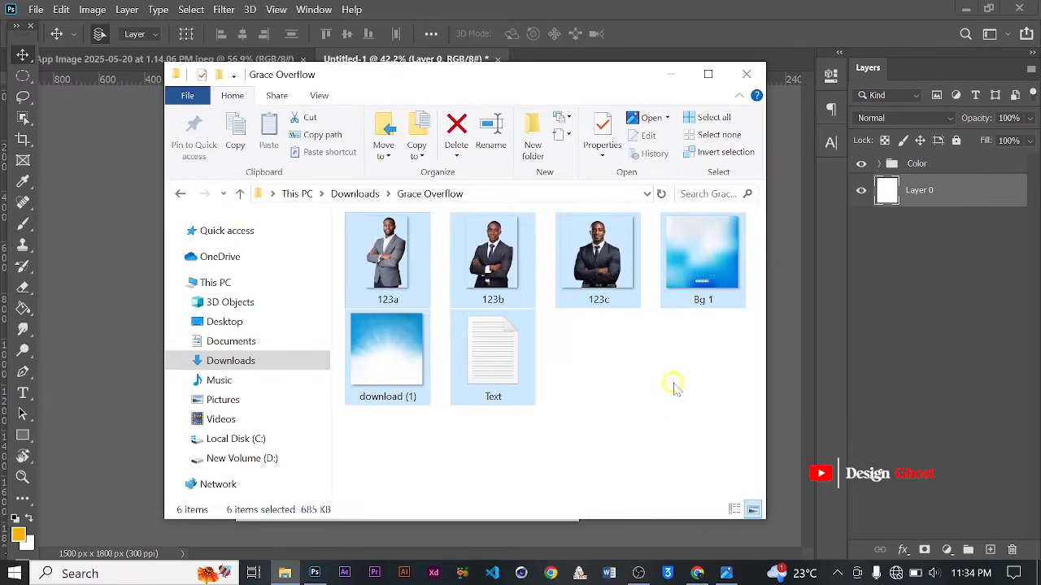
pyautogui.click(674, 387)
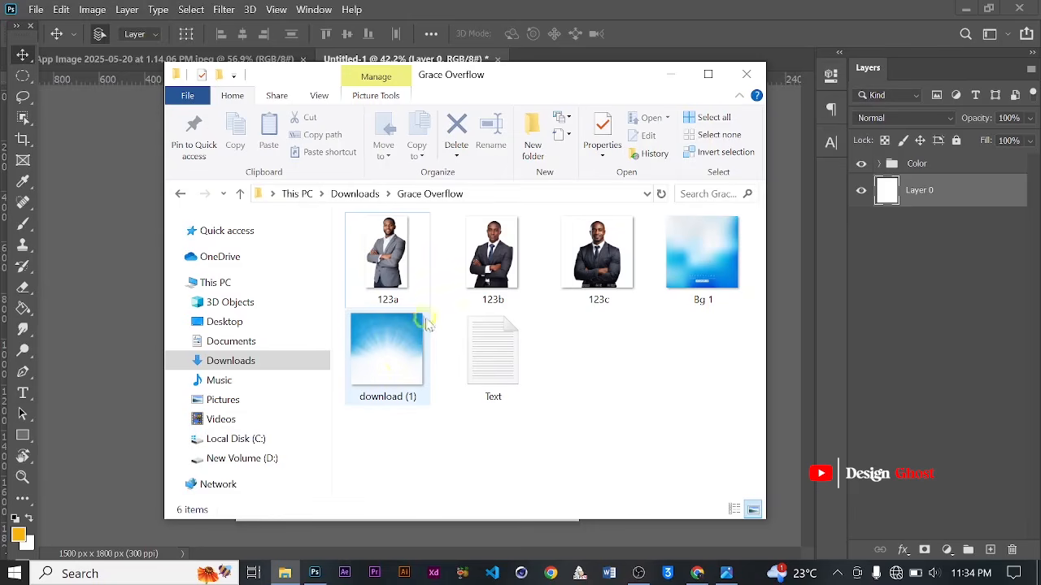
pyautogui.moveTo(393, 376); pyautogui.dragTo(697, 6)
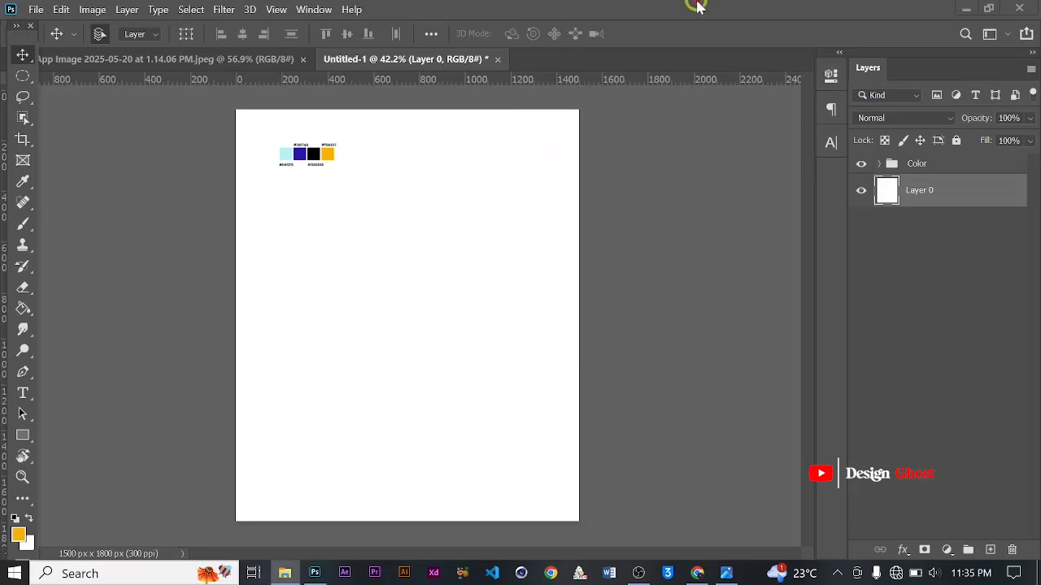
pyautogui.moveTo(576, 356); pyautogui.dragTo(539, 58)
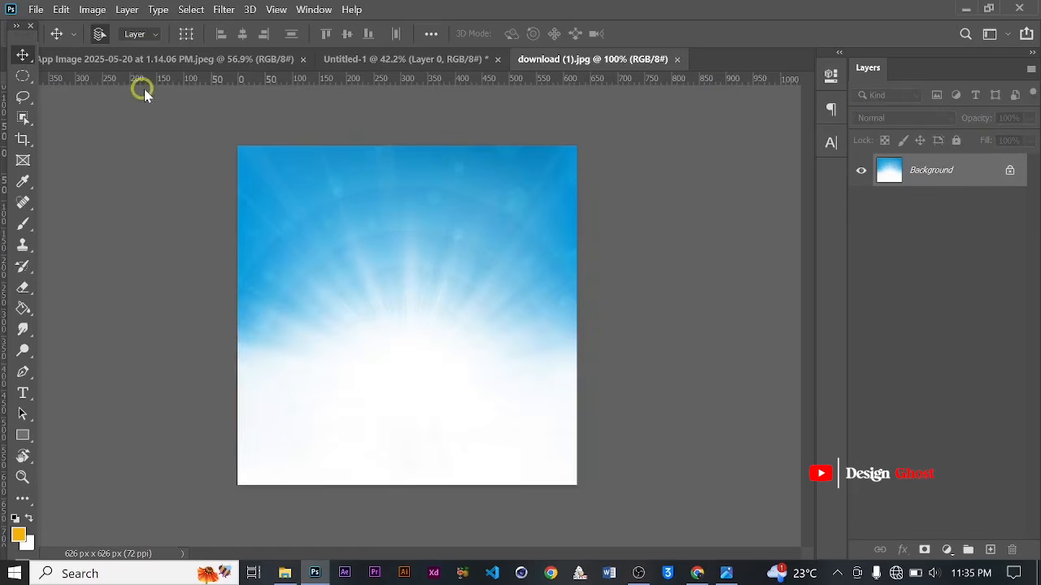
pyautogui.click(301, 60)
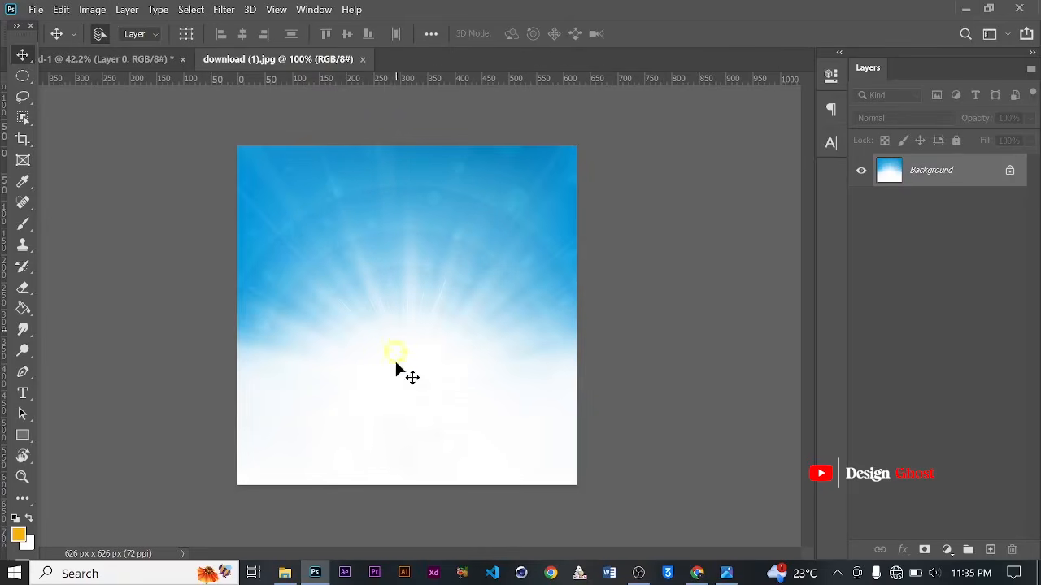
# - Open Bg 1 from the Grace Overflow folder as a separate document
pyautogui.moveTo(285, 577)
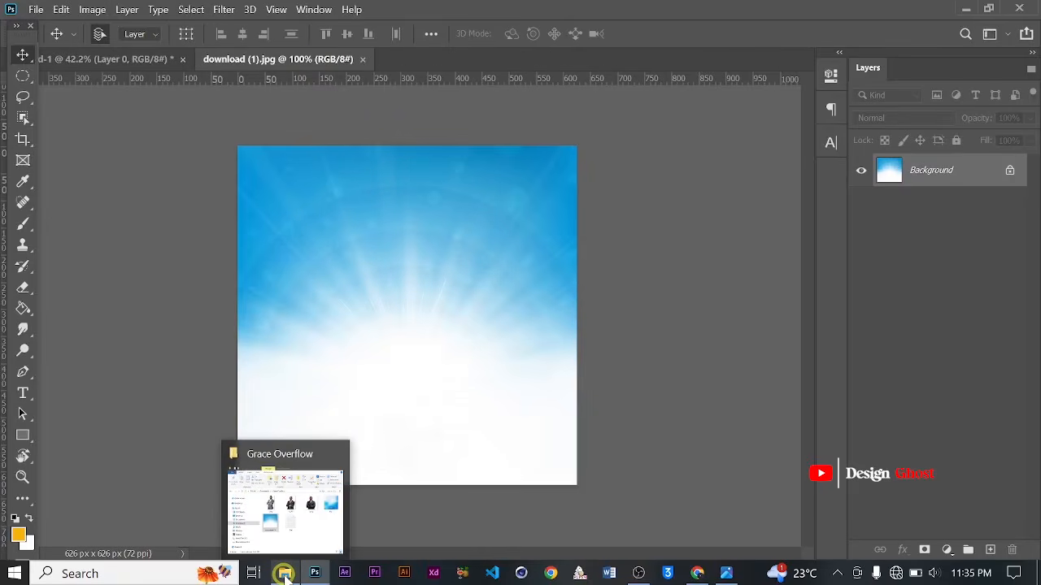
pyautogui.click(121, 63)
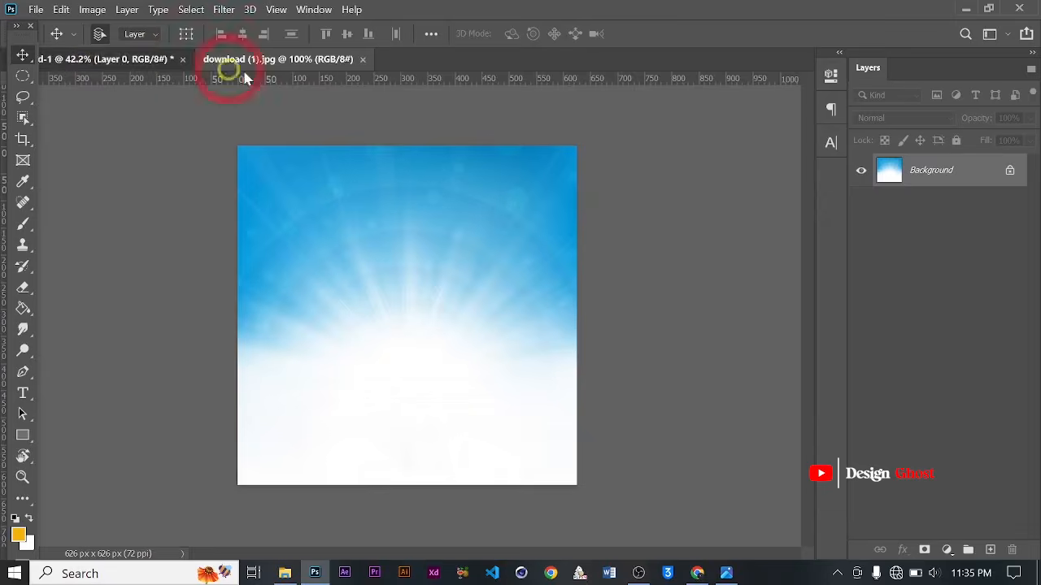
pyautogui.click(285, 60)
pyautogui.click(285, 573)
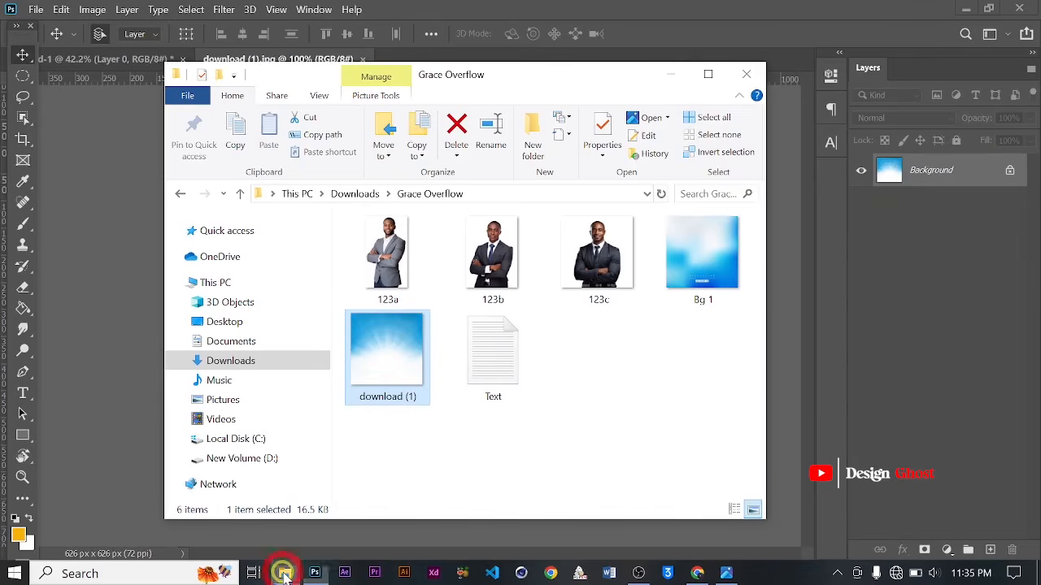
pyautogui.doubleClick(722, 256)
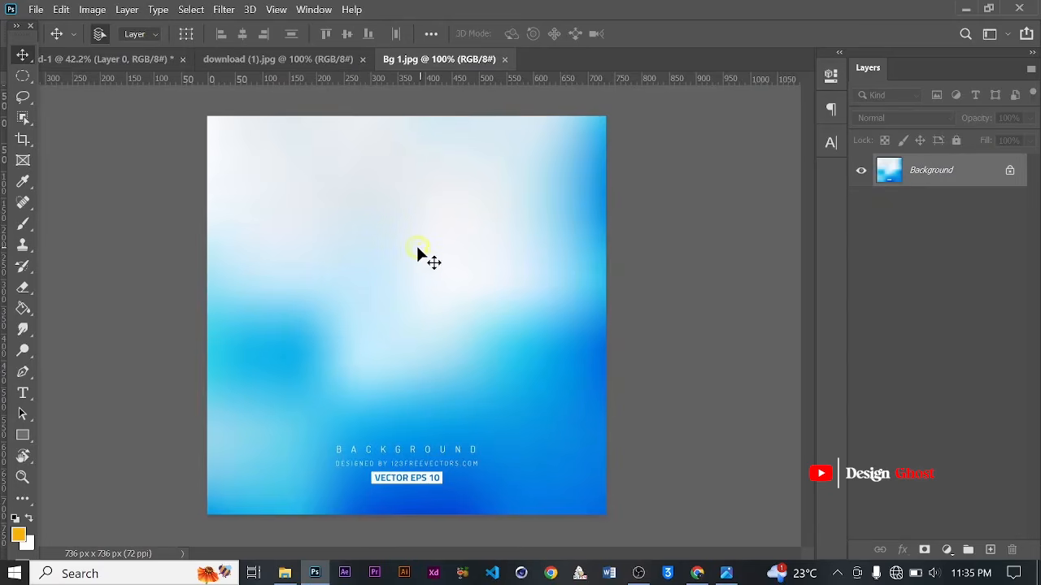
# - Select a nearly full-width horizontal band across the middle of the Bg 1 image, above its text, with the Rectangular Marquee
pyautogui.scroll(2, 409, 244)
pyautogui.scroll(-3, 409, 244)
pyautogui.scroll(2, 409, 244)
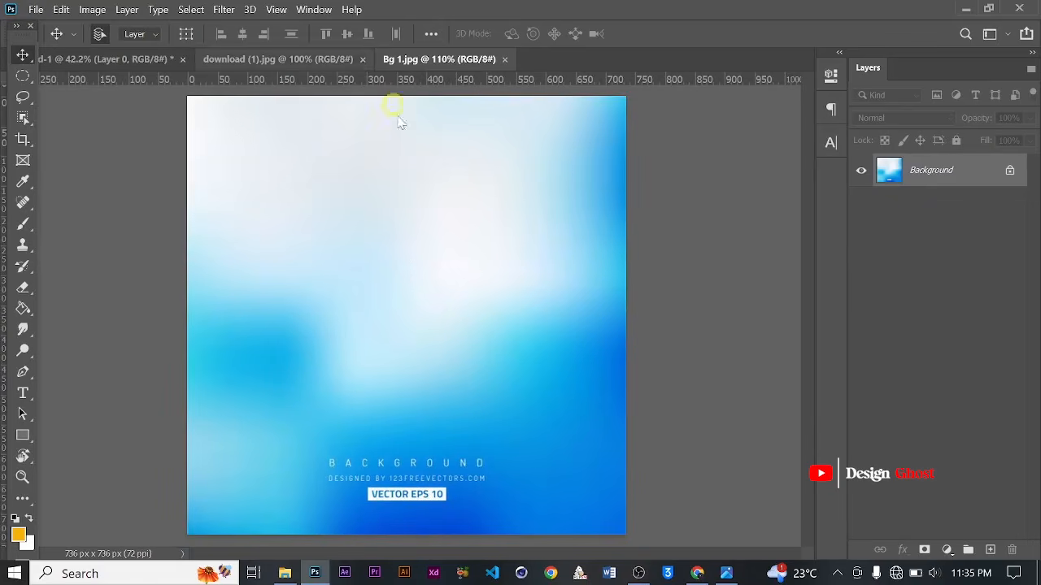
pyautogui.scroll(-2, 353, 262)
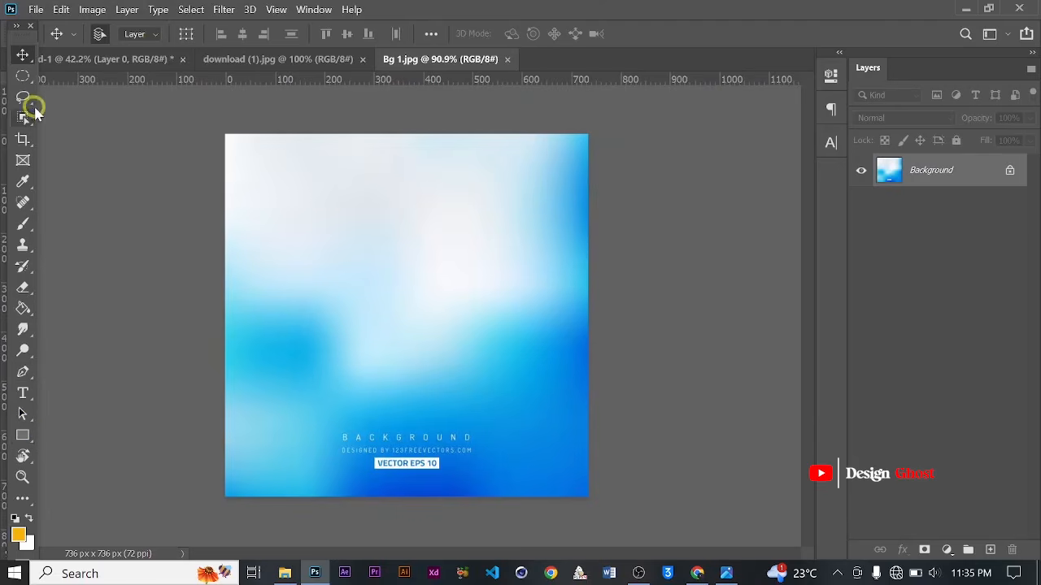
pyautogui.click(23, 77)
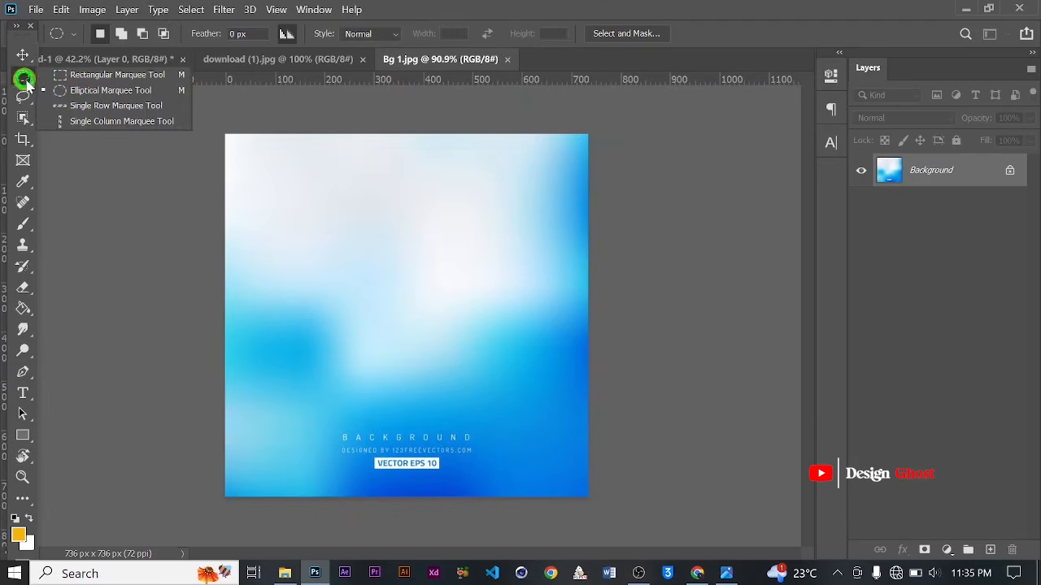
pyautogui.click(116, 74)
pyautogui.click(317, 335)
pyautogui.moveTo(224, 287); pyautogui.dragTo(583, 382)
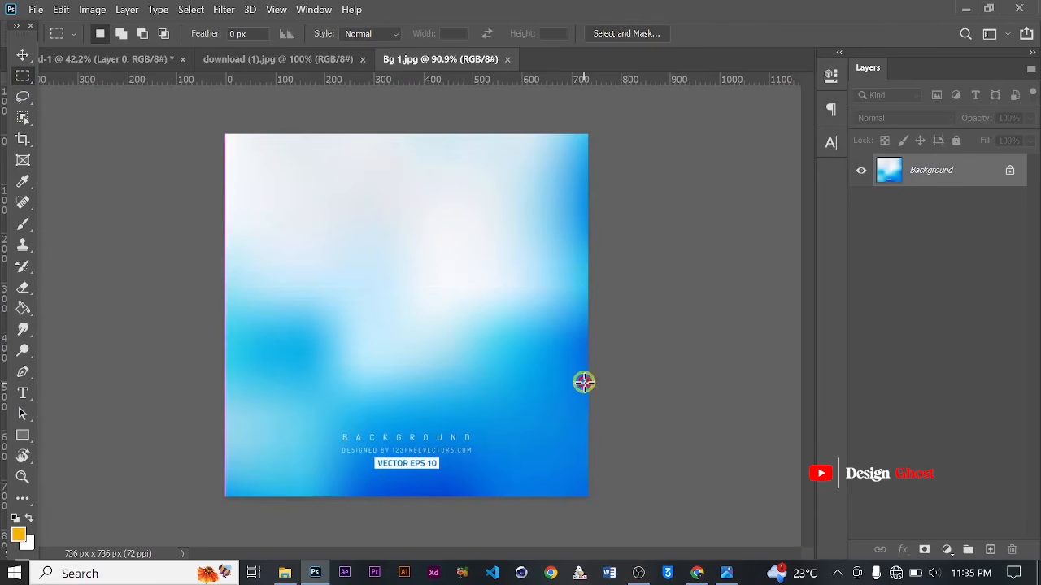
# - Copy the selected Bg 1 band into the Untitled-1 document and hide the Color group
pyautogui.press('v')
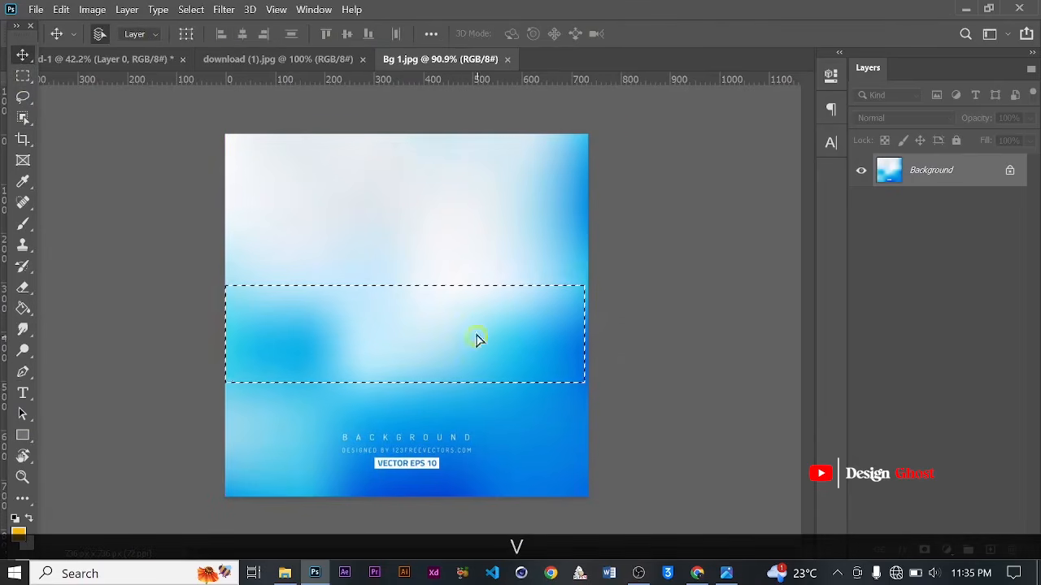
pyautogui.moveTo(477, 342); pyautogui.dragTo(464, 269)
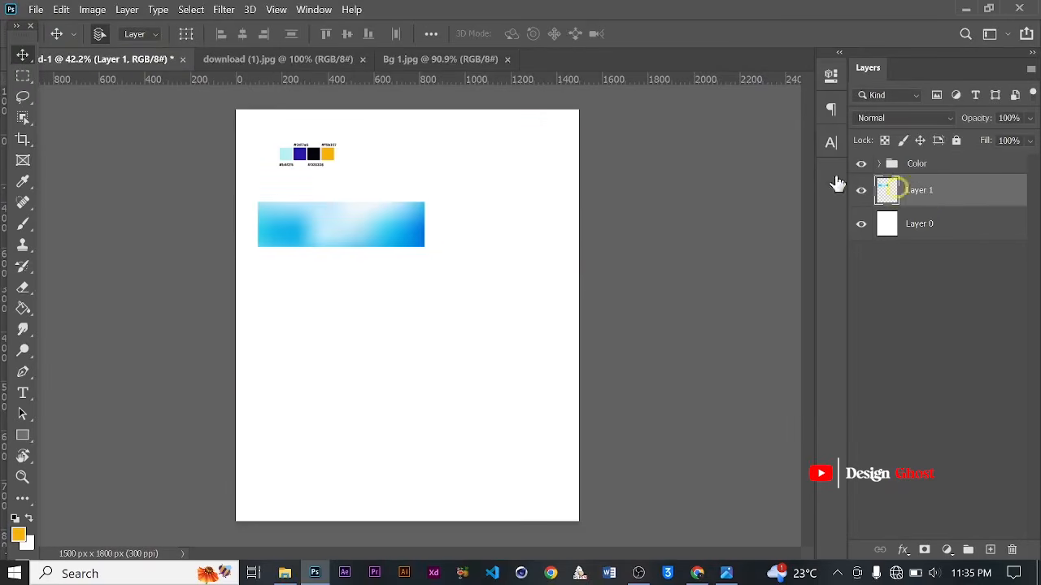
pyautogui.click(861, 165)
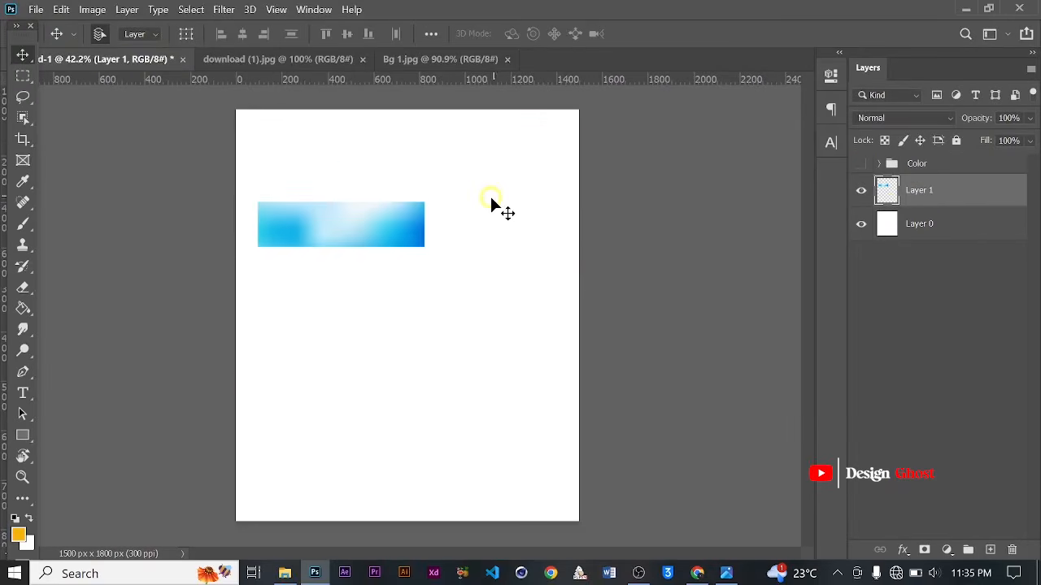
# - Rotate the blue gradient band 180° and scale it to span the full canvas width along the upper edge
pyautogui.hotkey('ctrl', 't')
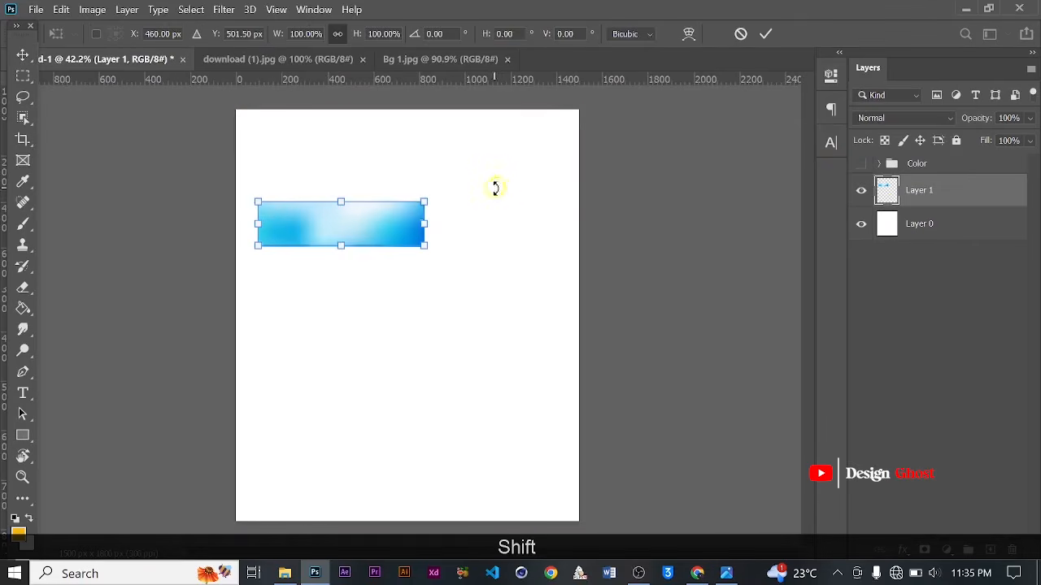
pyautogui.moveTo(494, 186); pyautogui.dragTo(122, 283)
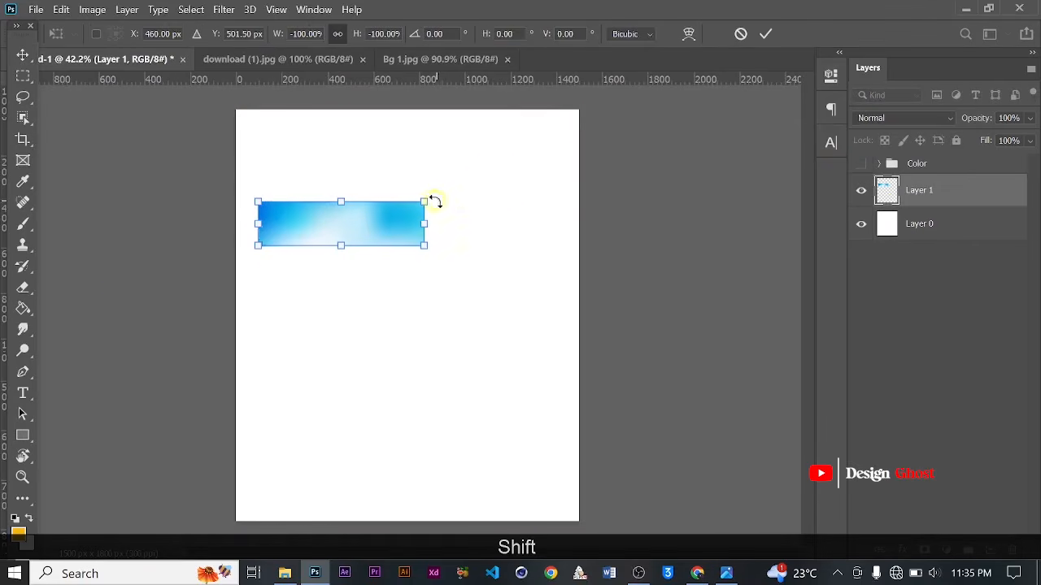
pyautogui.moveTo(427, 202); pyautogui.dragTo(581, 123)
pyautogui.moveTo(257, 150); pyautogui.dragTo(139, 122)
pyautogui.moveTo(456, 212); pyautogui.dragTo(488, 178)
pyautogui.press('Return')
pyautogui.hotkey('ctrl', '0')
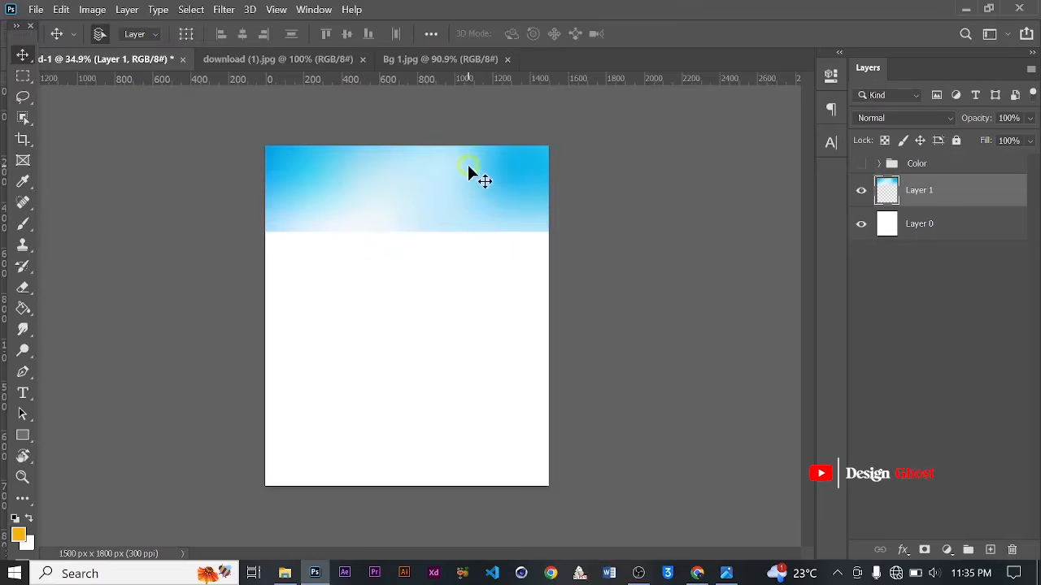
# - Clear the selection in Bg 1.jpg and close that document
pyautogui.scroll(2, 400, 190)
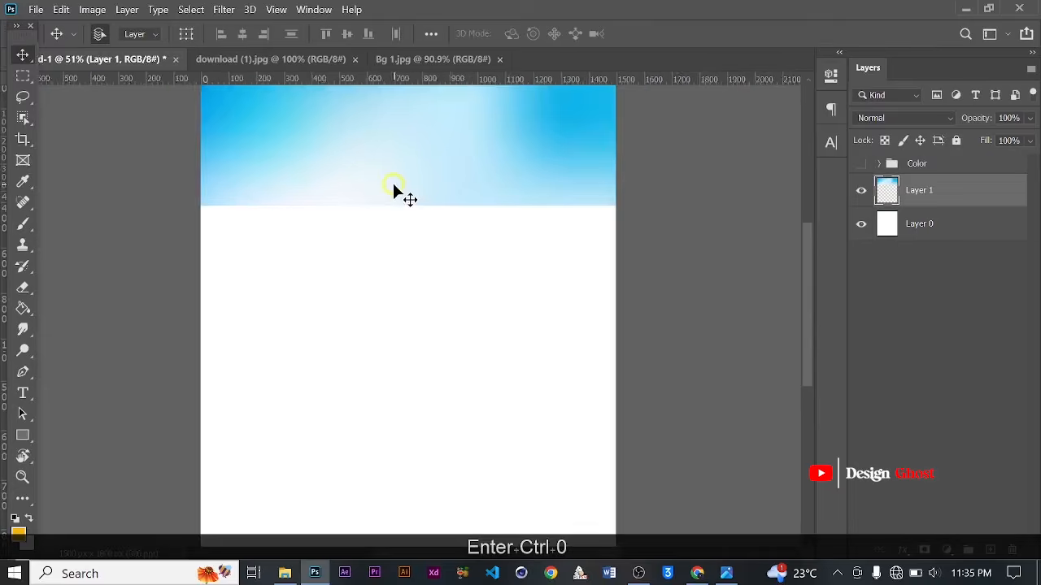
pyautogui.moveTo(426, 174); pyautogui.dragTo(432, 219)
pyautogui.scroll(-1, 432, 218)
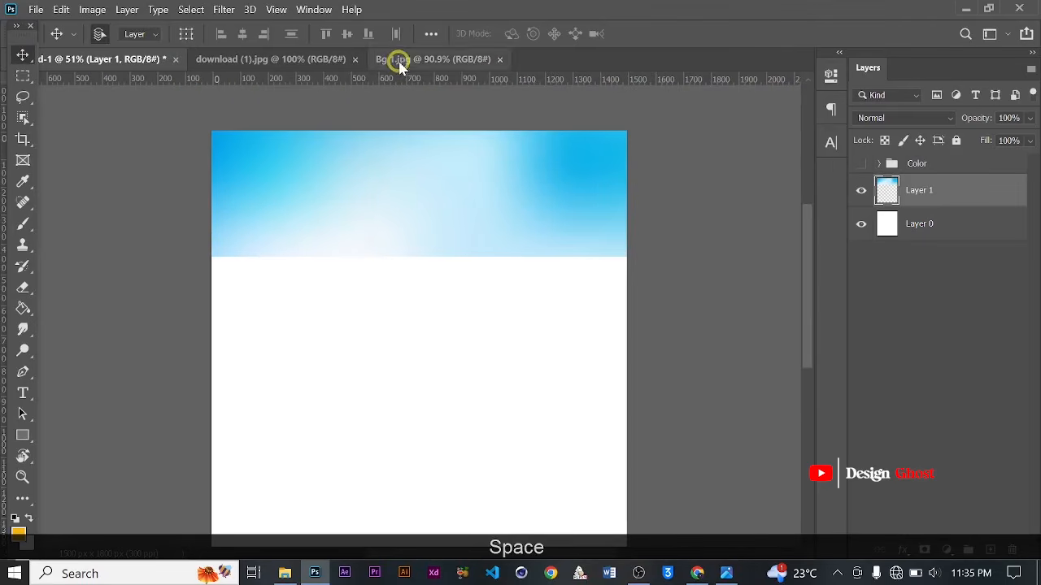
pyautogui.click(397, 60)
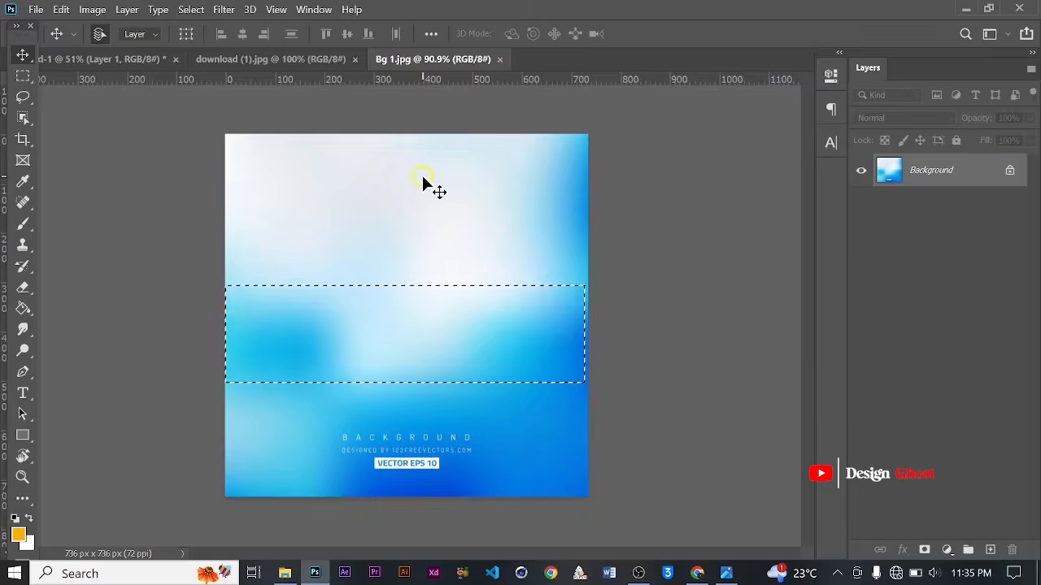
pyautogui.hotkey('ctrl', 'd')
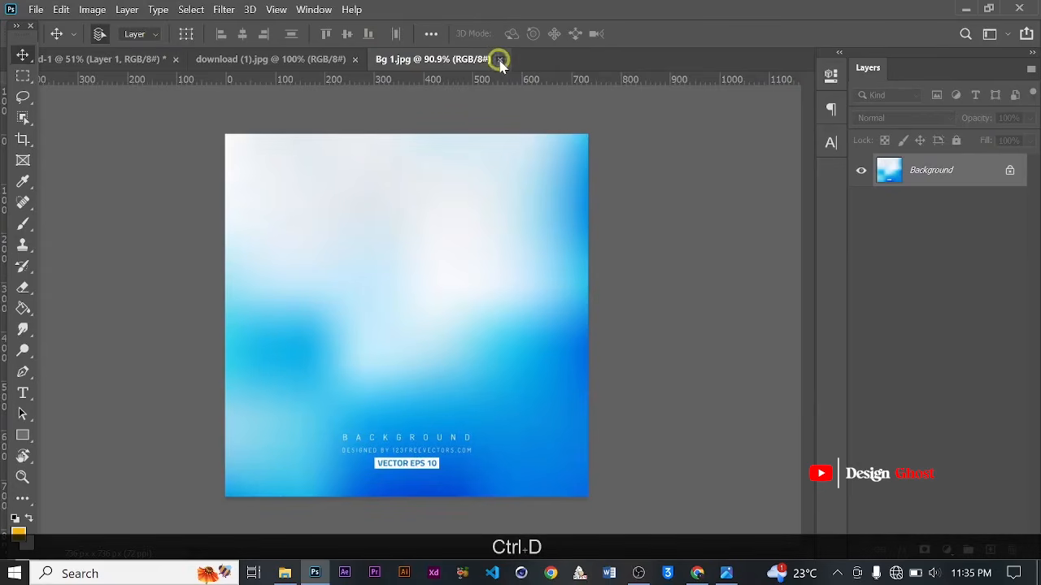
pyautogui.click(498, 60)
# - Select a full-width band around the light rays in download (1).jpg and copy it into the Untitled-1 document
pyautogui.click(307, 60)
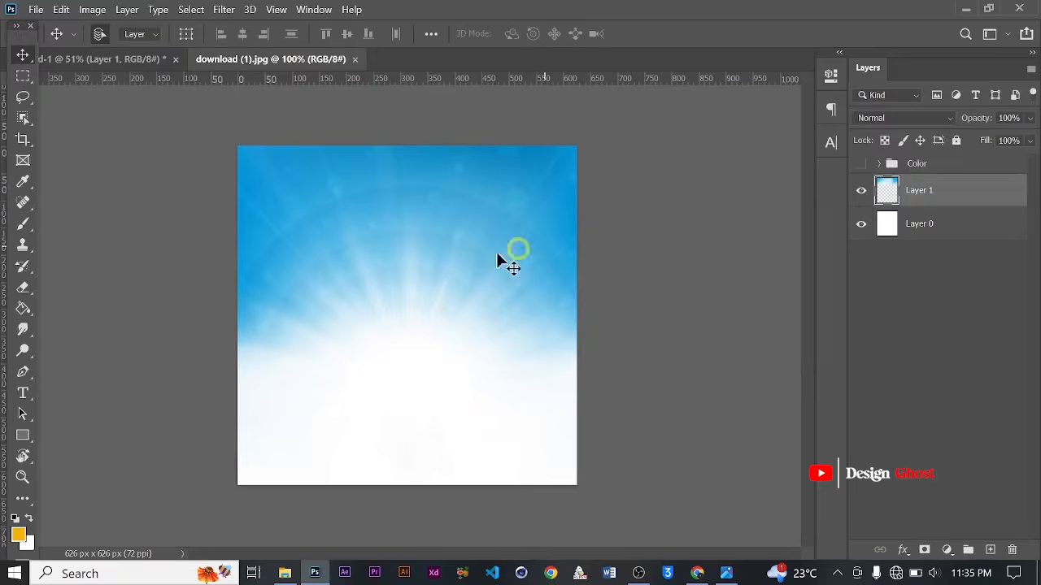
pyautogui.scroll(-1, 385, 329)
pyautogui.scroll(2, 393, 306)
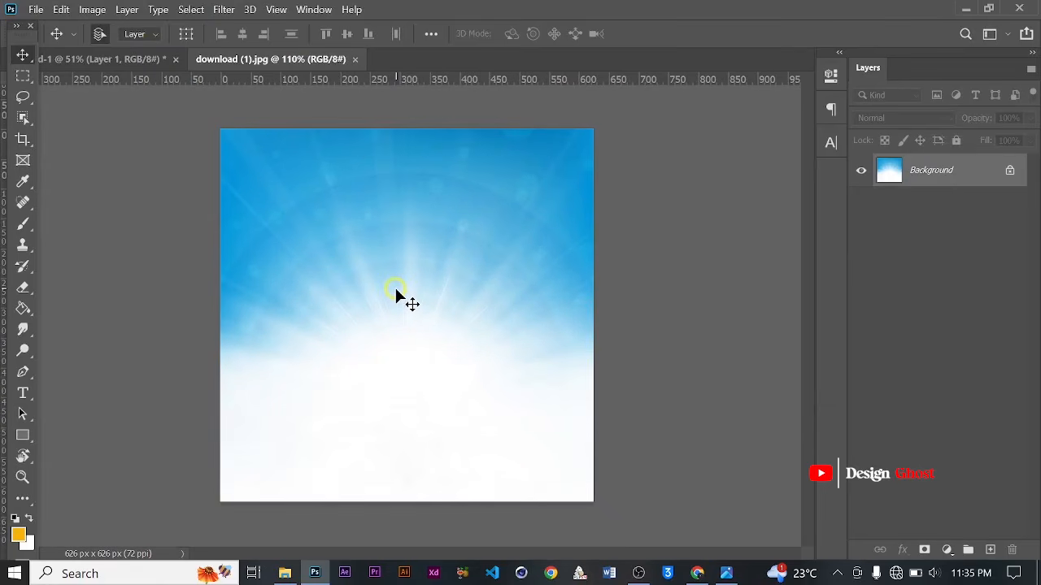
pyautogui.click(22, 75)
pyautogui.moveTo(216, 249); pyautogui.dragTo(628, 394)
pyautogui.press('v')
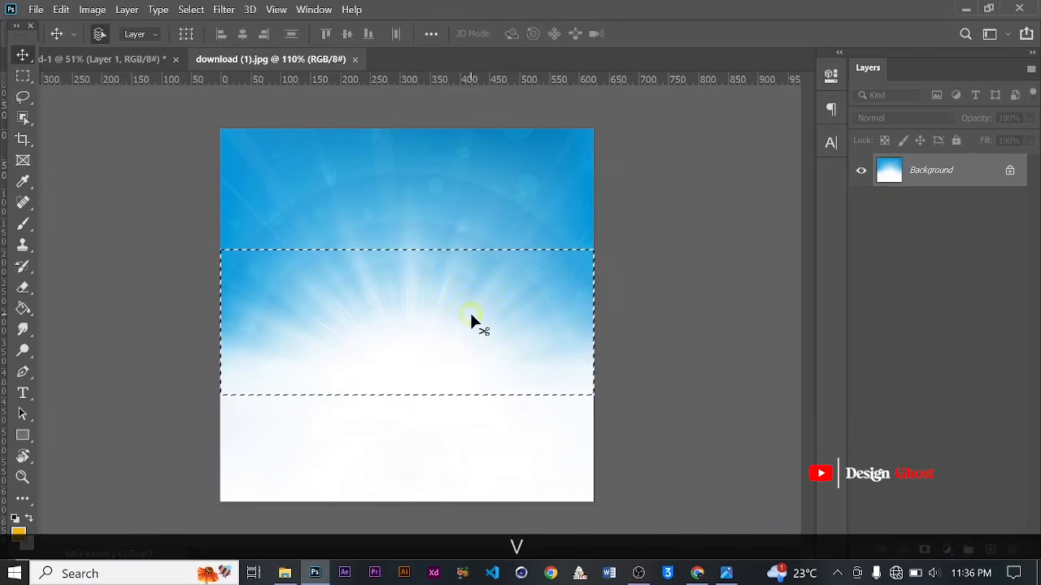
pyautogui.moveTo(469, 311); pyautogui.dragTo(435, 240)
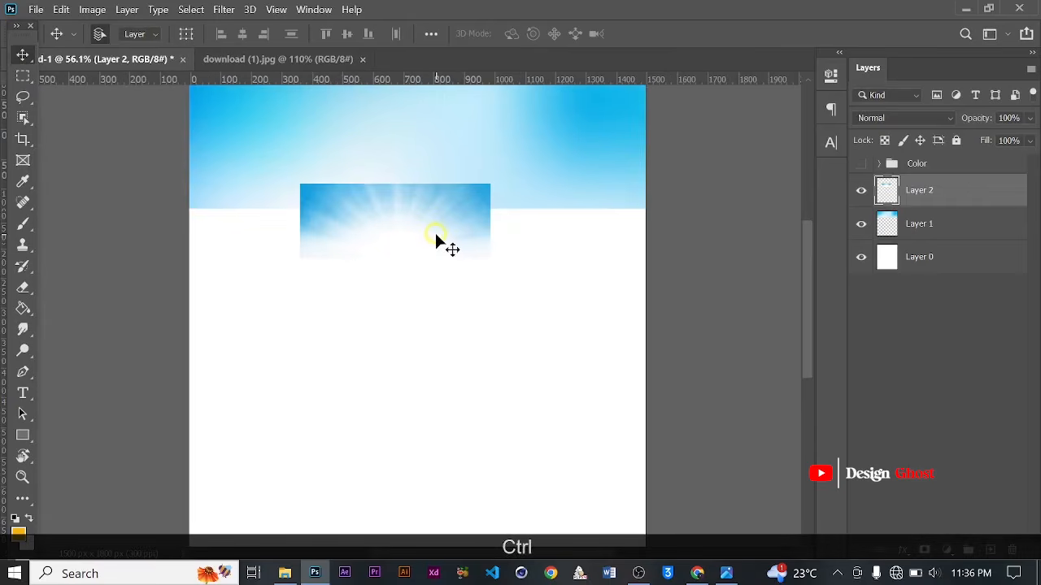
# - Scale the light-ray band to the full canvas width, overlapping the lower part of the blue gradient band
pyautogui.hotkey('ctrl', 't')
pyautogui.moveTo(299, 184); pyautogui.dragTo(186, 155)
pyautogui.moveTo(488, 254); pyautogui.dragTo(647, 225)
pyautogui.click(766, 34)
pyautogui.scroll(2, 529, 144)
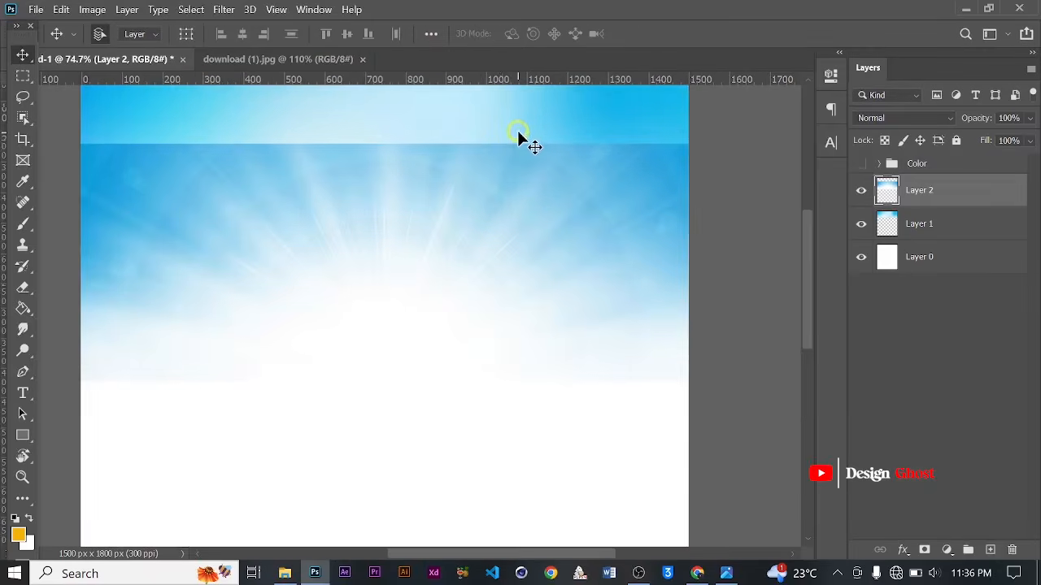
pyautogui.moveTo(502, 182); pyautogui.dragTo(496, 271)
pyautogui.scroll(-1, 501, 293)
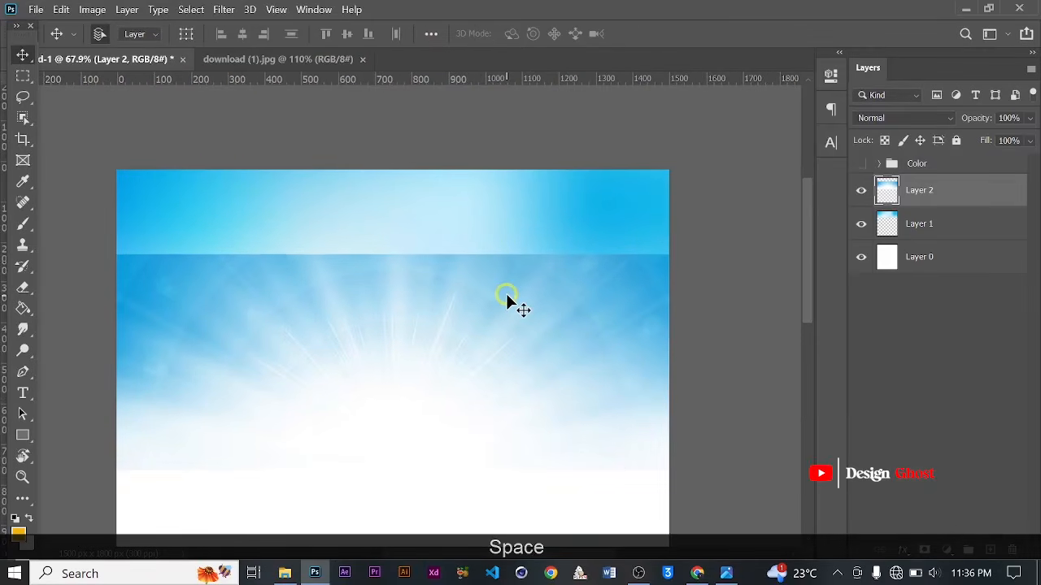
# - Erase the upper part of the light-ray band with a 600 px soft eraser and move the band up over the blue gradient
pyautogui.press('e')
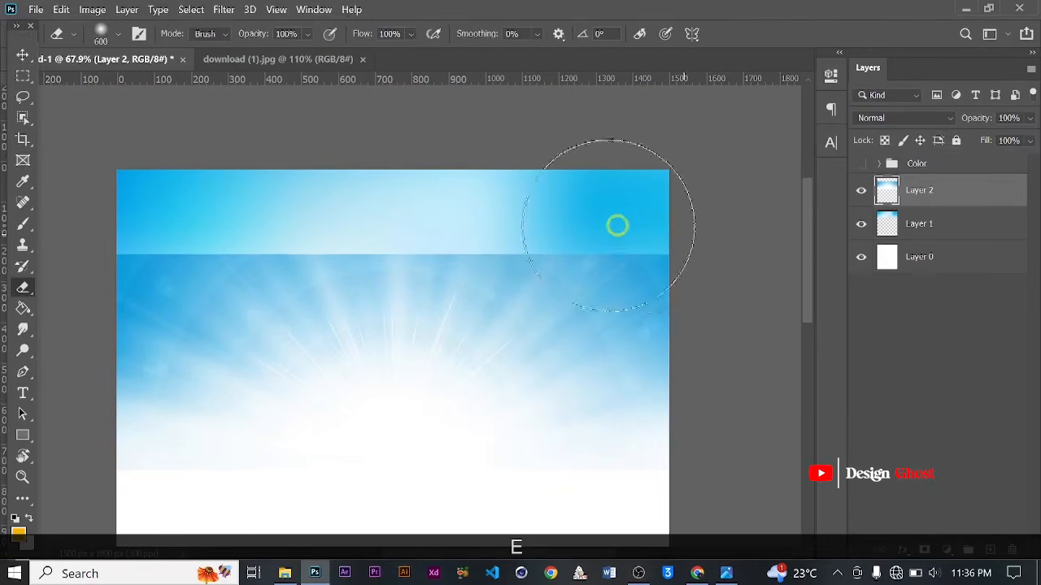
pyautogui.moveTo(617, 225); pyautogui.dragTo(103, 225)
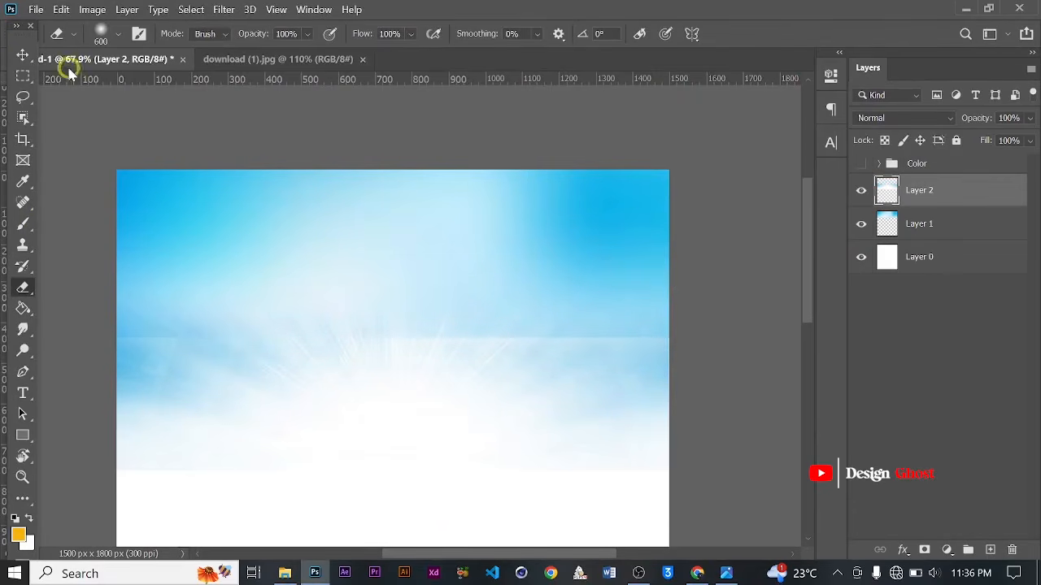
pyautogui.click(23, 56)
pyautogui.scroll(-2, 443, 325)
pyautogui.moveTo(431, 398); pyautogui.dragTo(431, 343)
pyautogui.scroll(3, 430, 342)
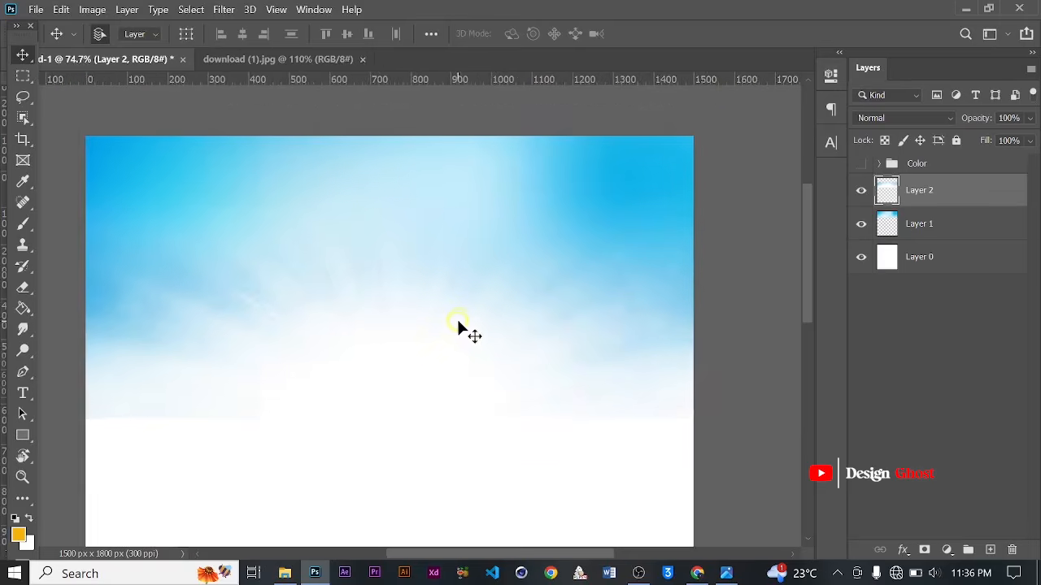
pyautogui.scroll(-1, 460, 320)
pyautogui.moveTo(432, 319); pyautogui.dragTo(430, 290)
# - Examine how the light-ray band blends into the blue gradient and the white canvas below it
pyautogui.scroll(-2, 438, 298)
pyautogui.press('e')
pyautogui.scroll(-3, 441, 291)
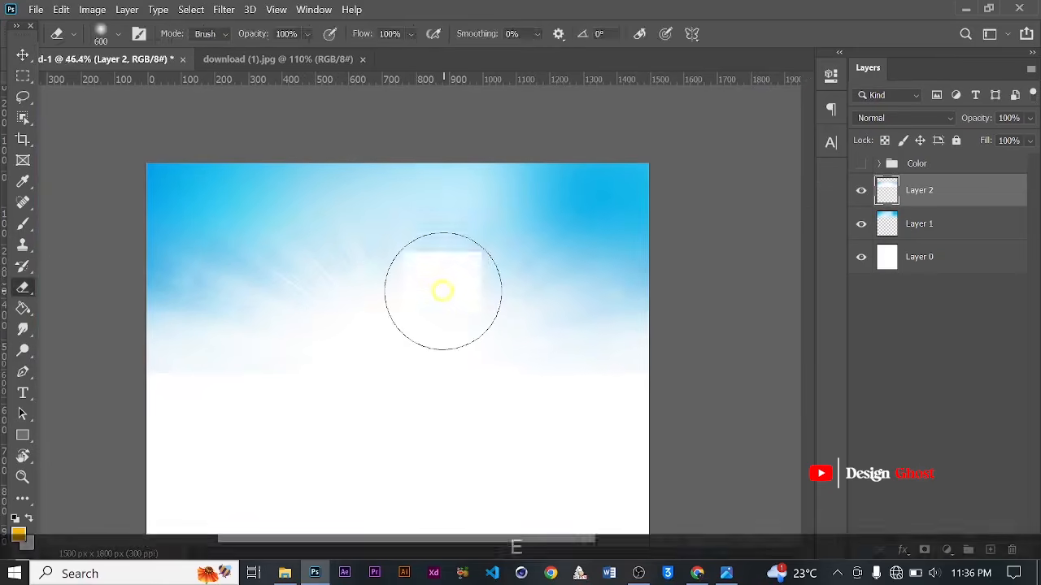
pyautogui.scroll(4, 437, 263)
pyautogui.press('space')
pyautogui.moveTo(437, 263); pyautogui.dragTo(431, 394)
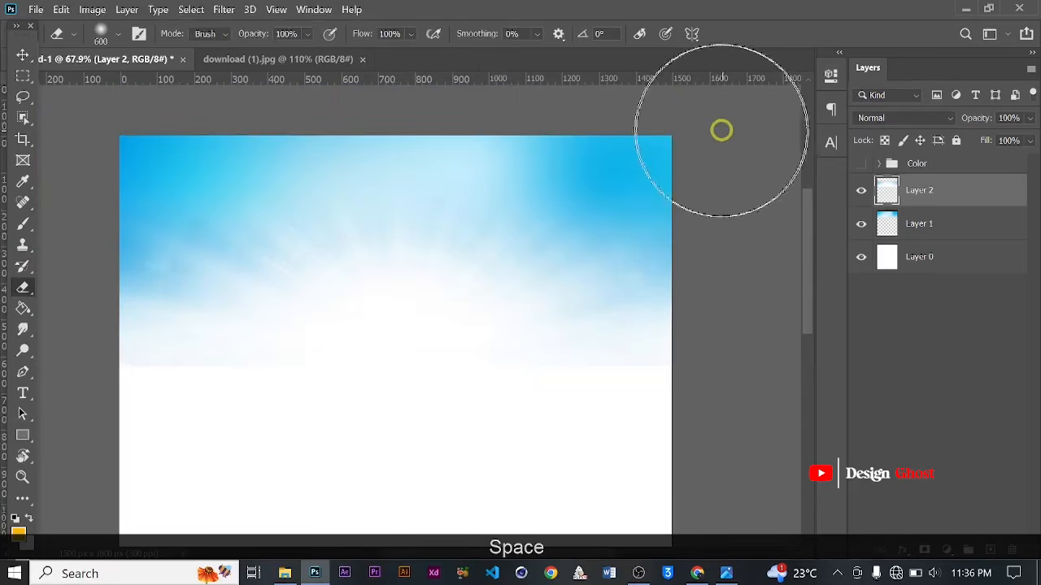
pyautogui.scroll(-2, 415, 240)
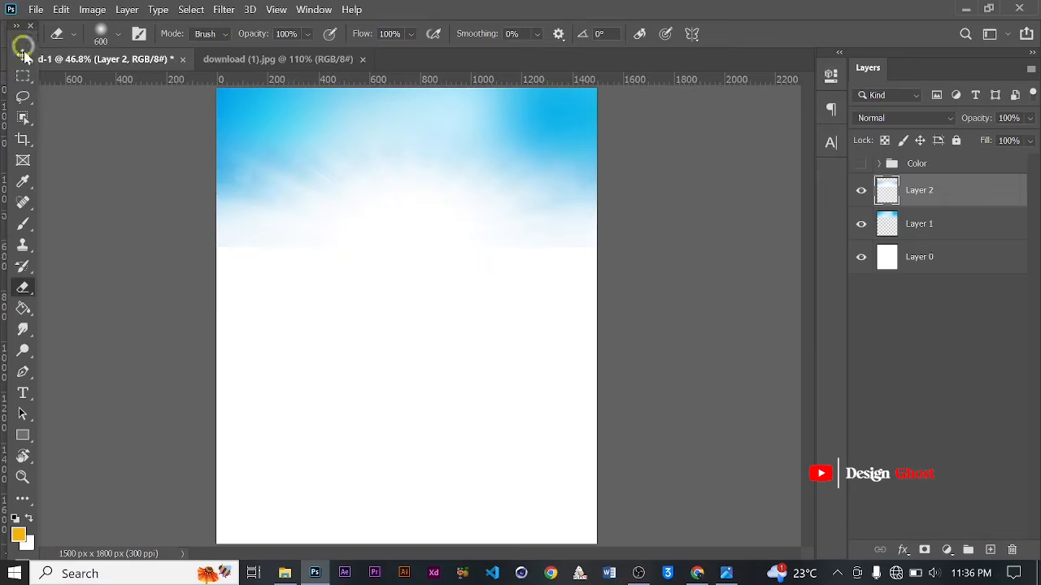
pyautogui.click(22, 54)
pyautogui.scroll(4, 367, 168)
pyautogui.press('Return')
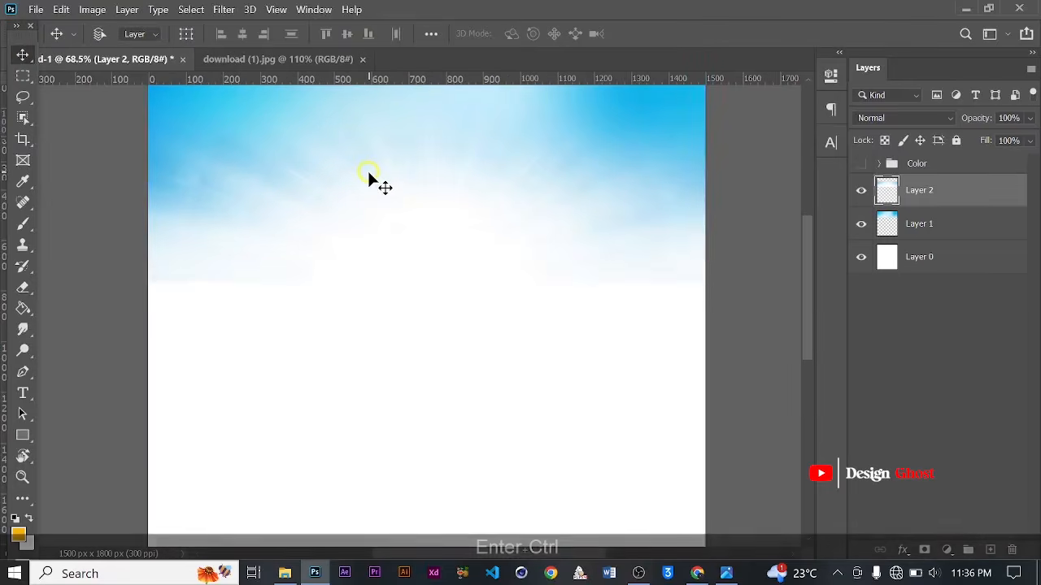
# - Draw a full-width rectangle about 1506 x 1413 px from below the blue sky to the canvas's lower edge
pyautogui.hotkey('ctrl', '0')
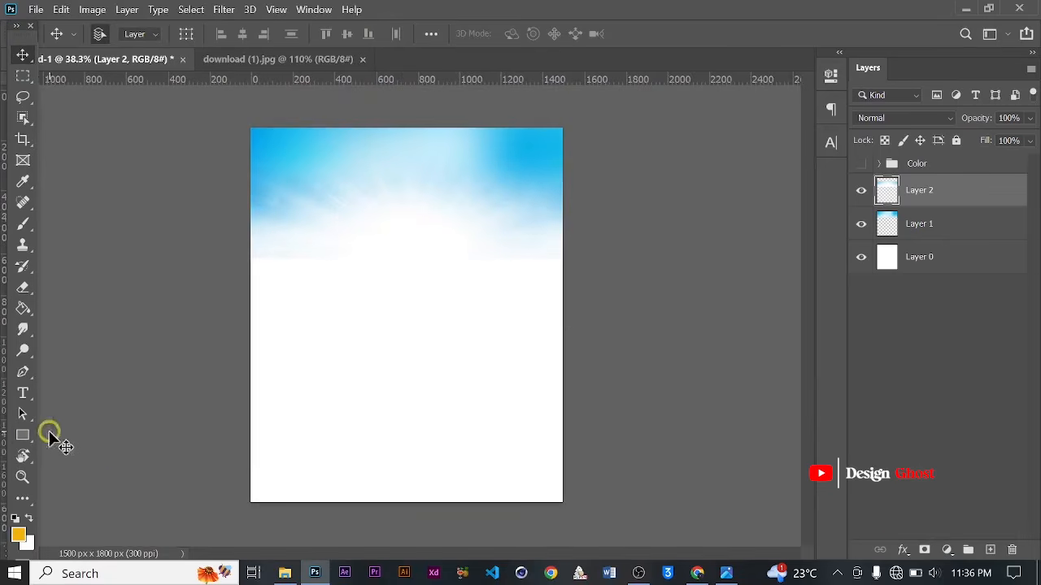
pyautogui.click(23, 435)
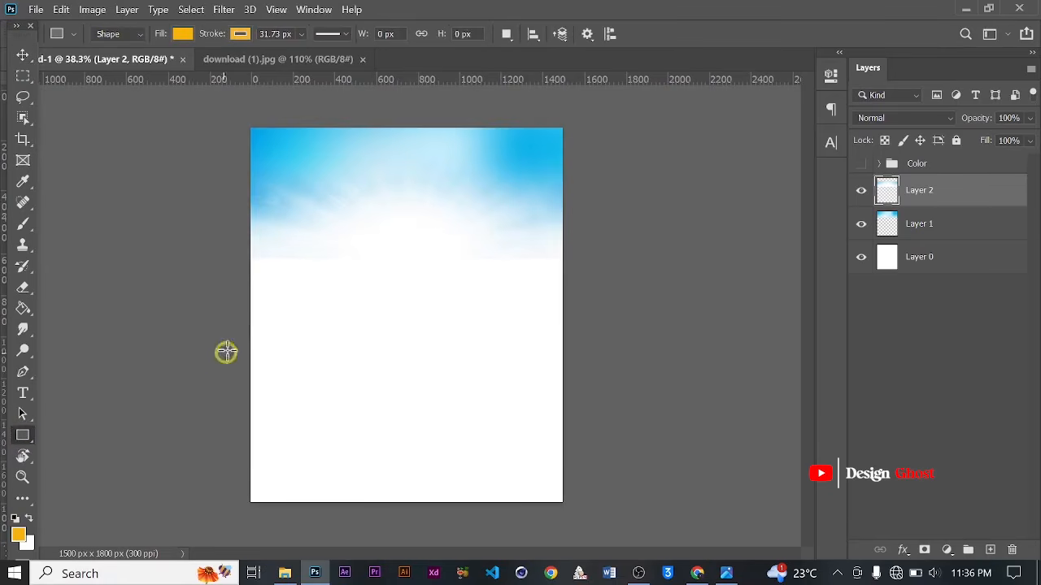
pyautogui.moveTo(250, 209)
pyautogui.mouseDown()
pyautogui.moveTo(349, 346)
pyautogui.moveTo(513, 523)
pyautogui.moveTo(560, 522)
pyautogui.moveTo(563, 503)
pyautogui.mouseUp()
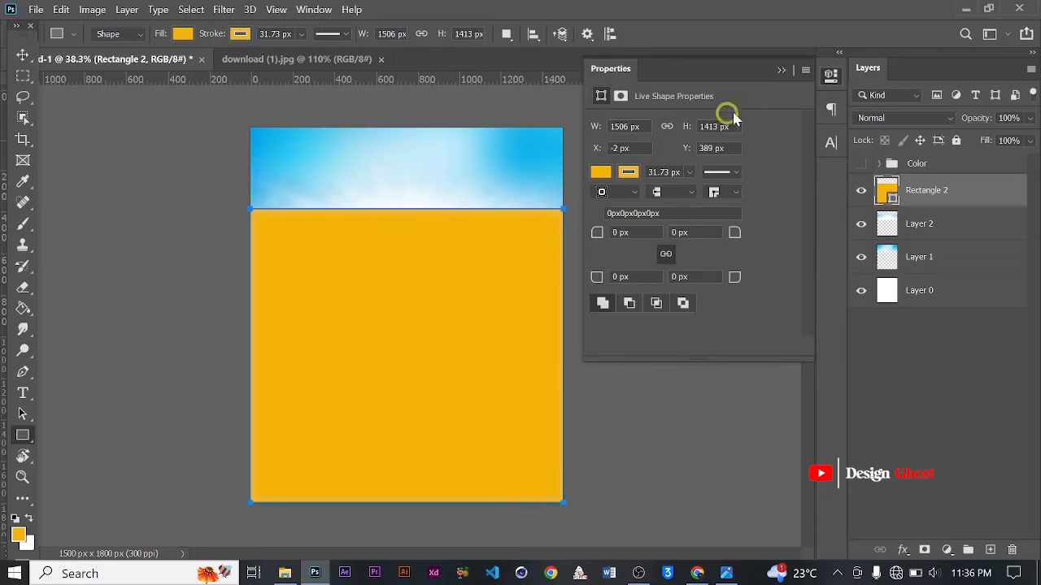
pyautogui.click(793, 72)
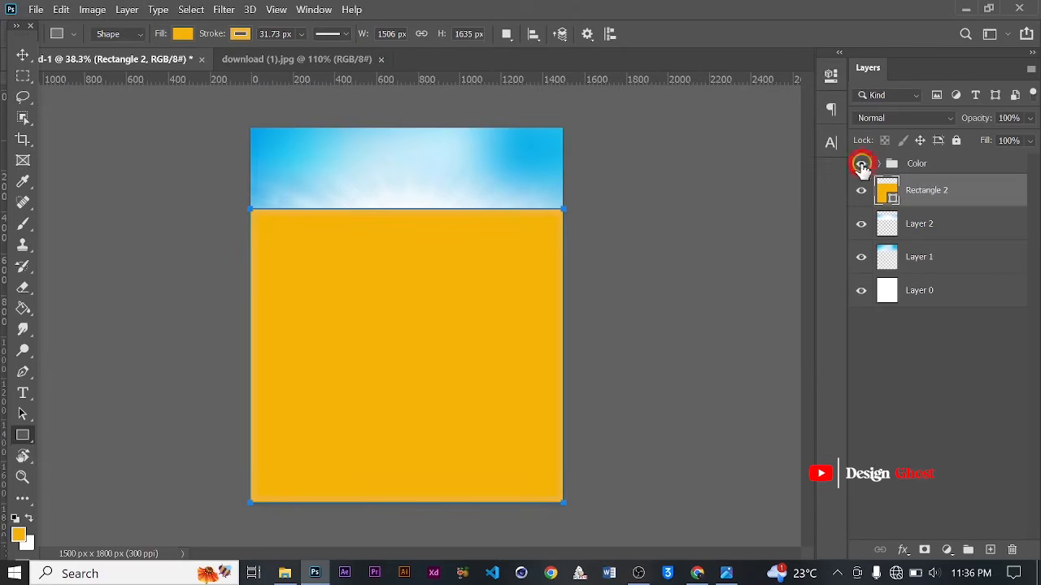
# - Show the Color group and set the foreground colour to the purple palette swatch #2d17a6
pyautogui.click(862, 165)
pyautogui.scroll(2, 298, 200)
pyautogui.click(23, 436)
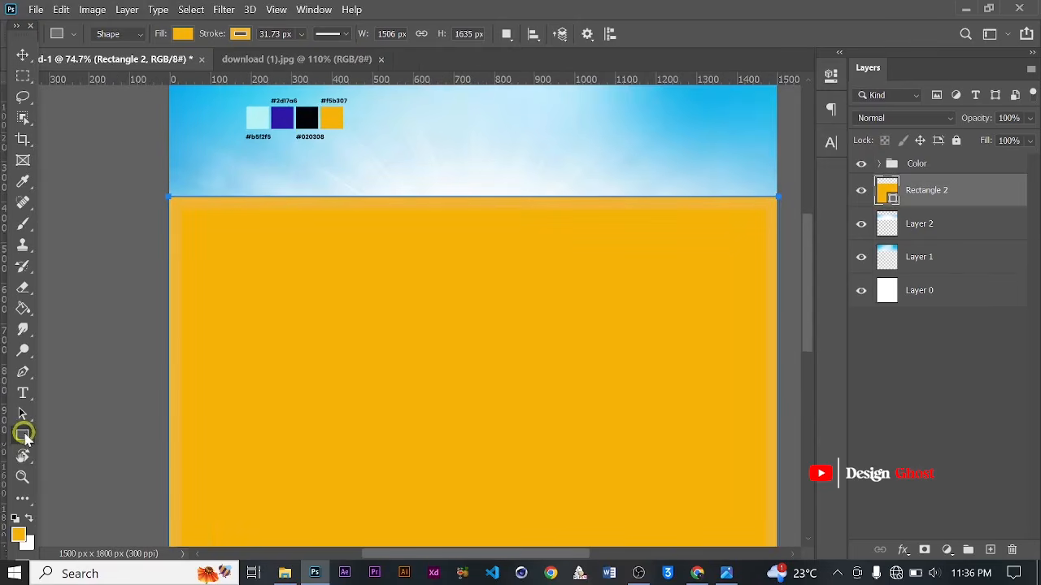
pyautogui.click(18, 535)
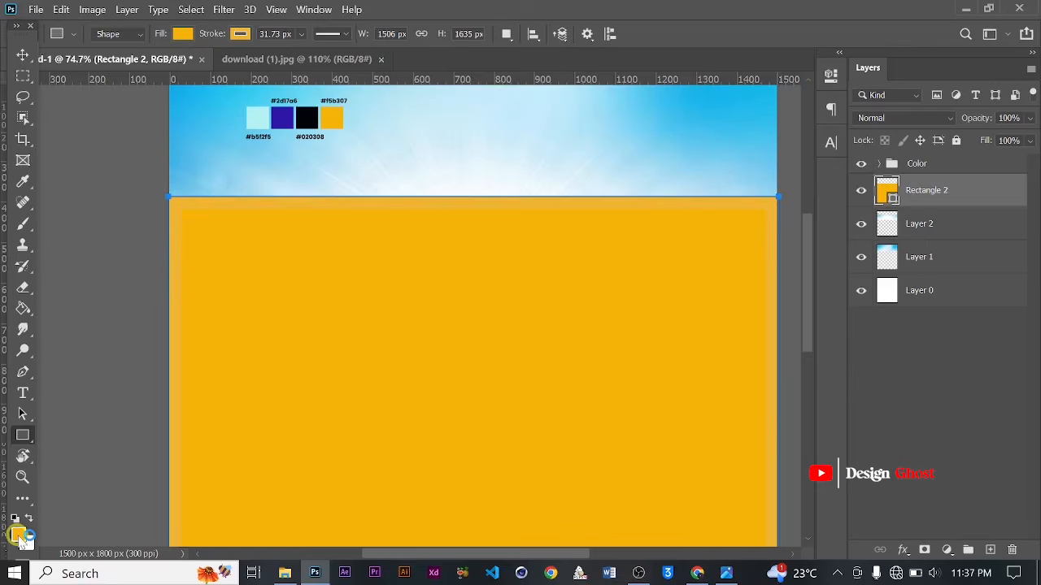
pyautogui.click(282, 117)
pyautogui.click(967, 149)
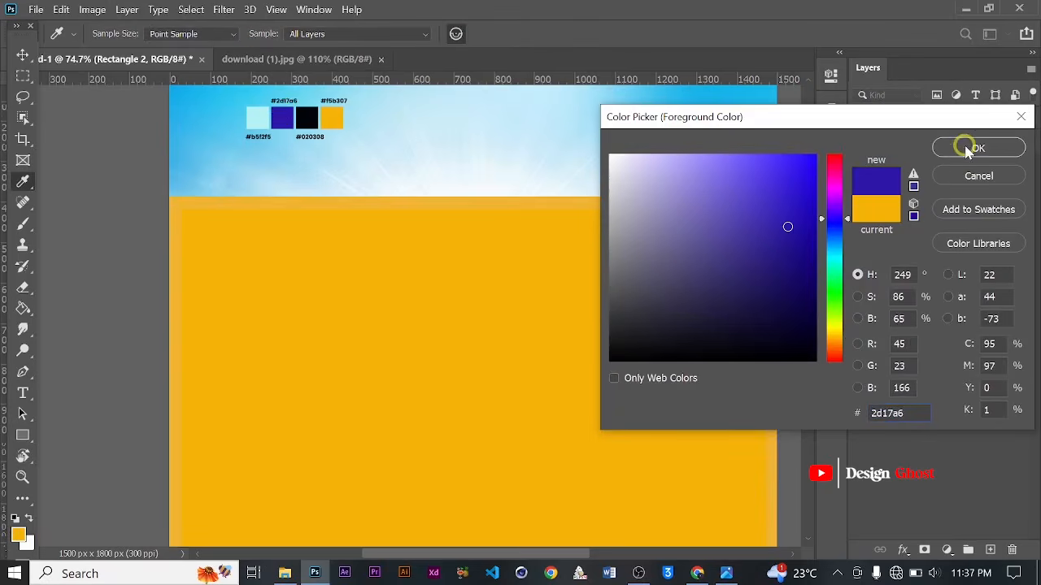
pyautogui.hotkey('ctrl', '0')
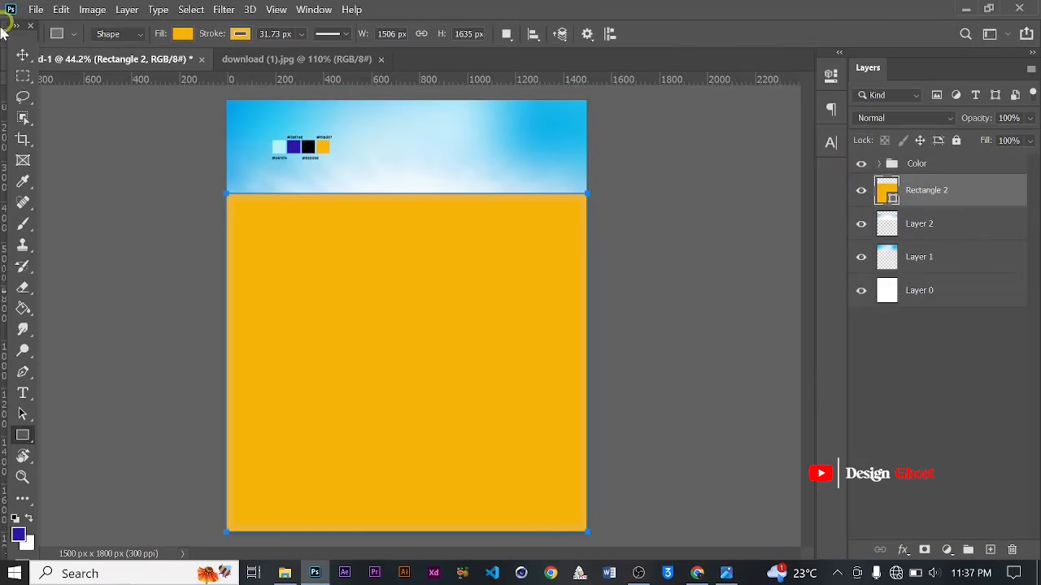
# - Change the large rectangle's fill to the purple #2d17a6
pyautogui.click(23, 59)
pyautogui.click(474, 307)
pyautogui.press('u')
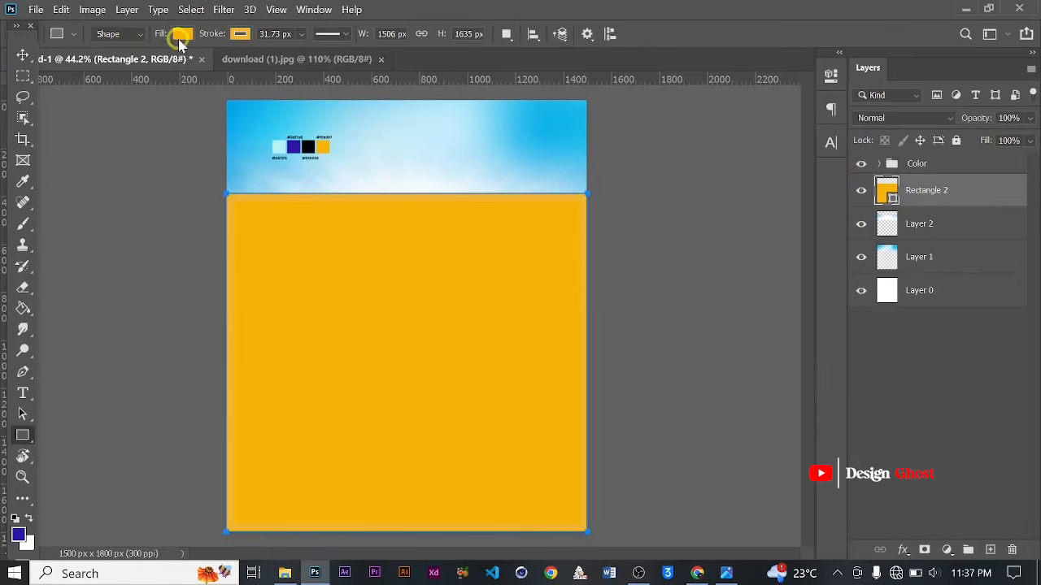
pyautogui.click(181, 35)
pyautogui.click(84, 119)
pyautogui.click(21, 55)
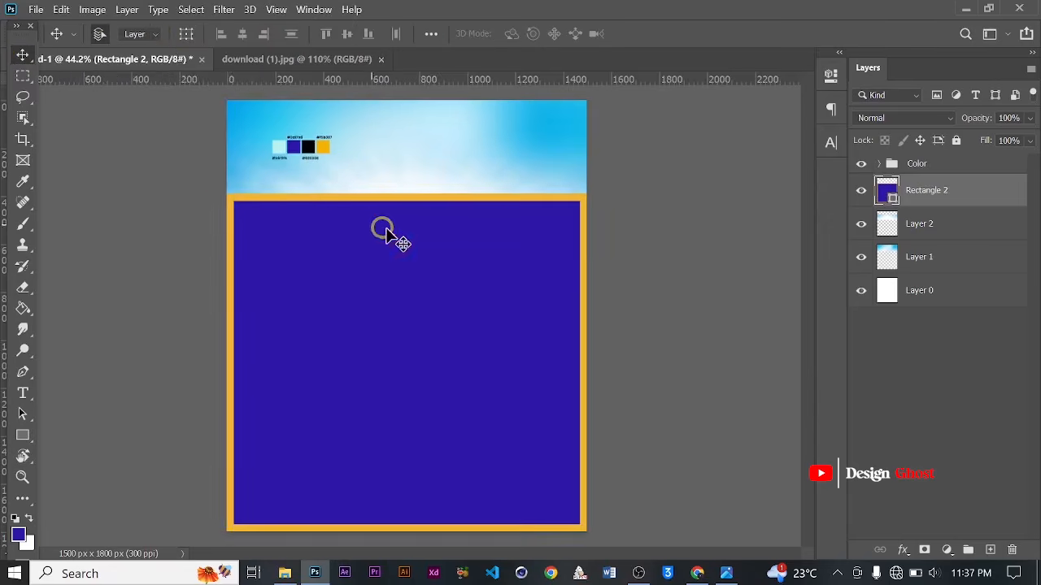
# - Set the purple rectangle's stroke width to 0 px to remove its yellow border
pyautogui.scroll(1, 388, 232)
pyautogui.press('u')
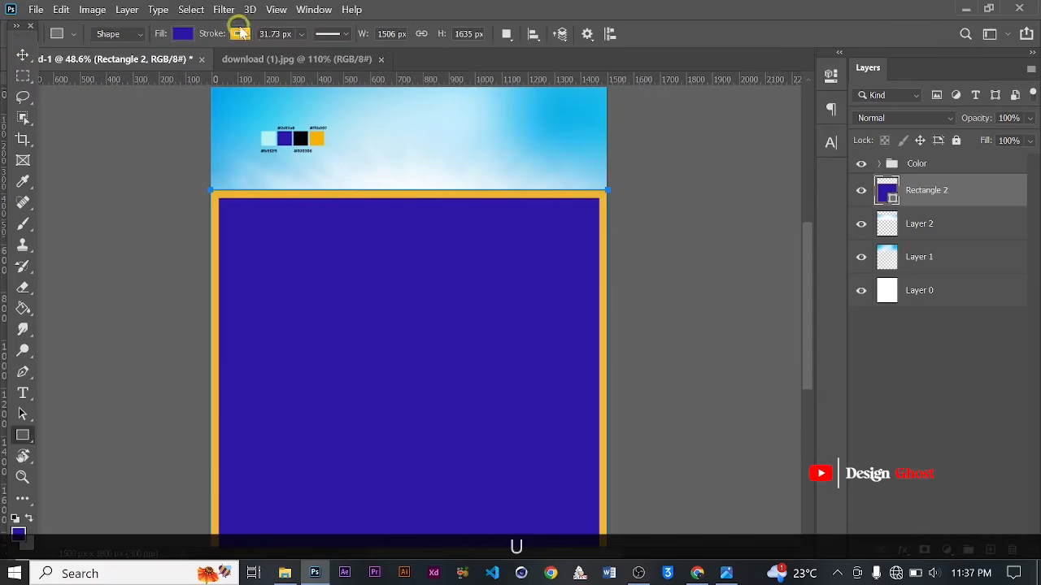
pyautogui.click(303, 34)
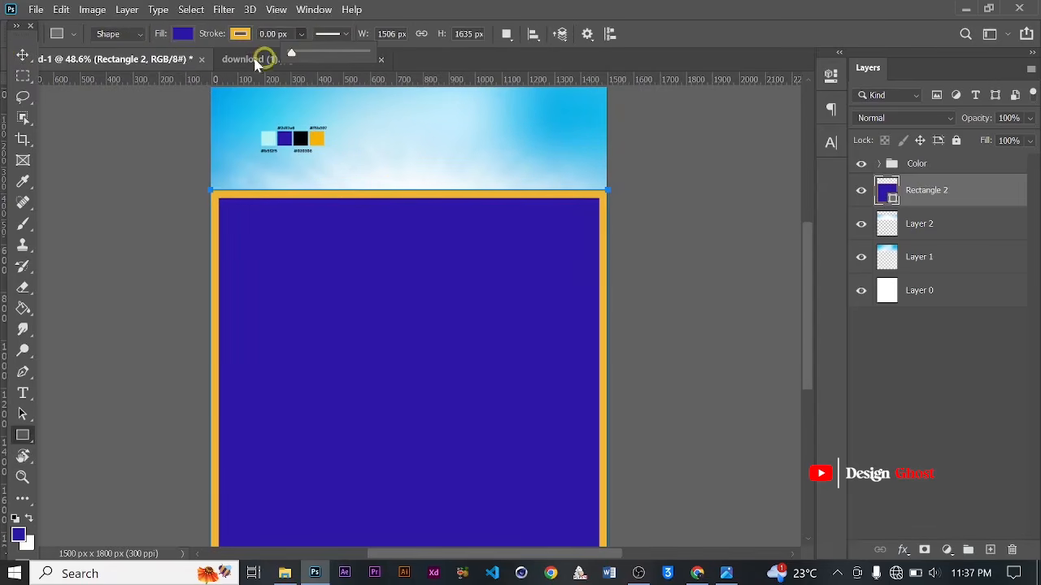
pyautogui.click(212, 42)
pyautogui.click(23, 56)
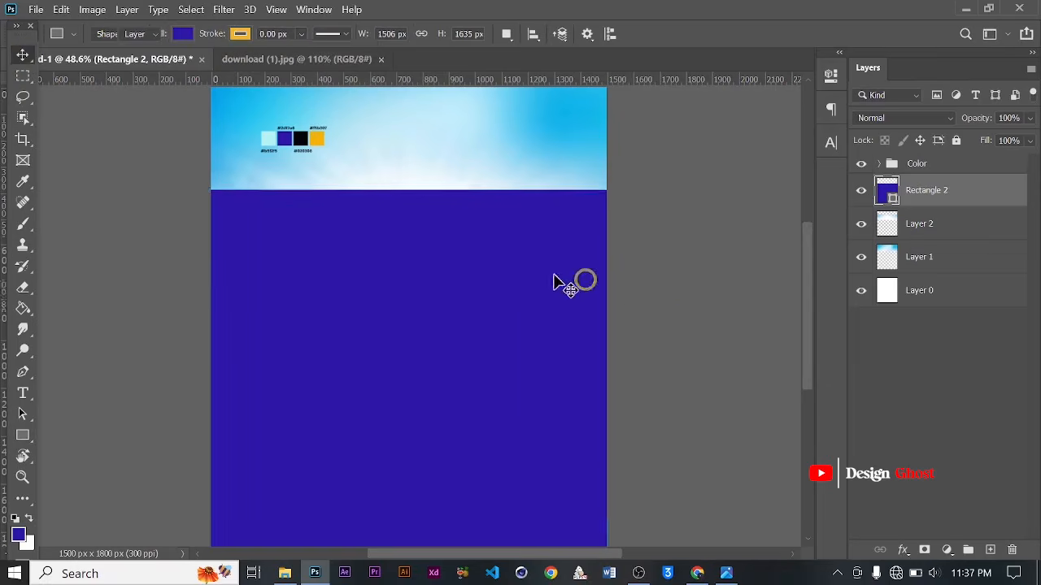
# - Add an empty layer above the purple rectangle and set the foreground colour to the black palette swatch #020308
pyautogui.scroll(-3, 469, 309)
pyautogui.scroll(2, 421, 316)
pyautogui.scroll(1, 418, 317)
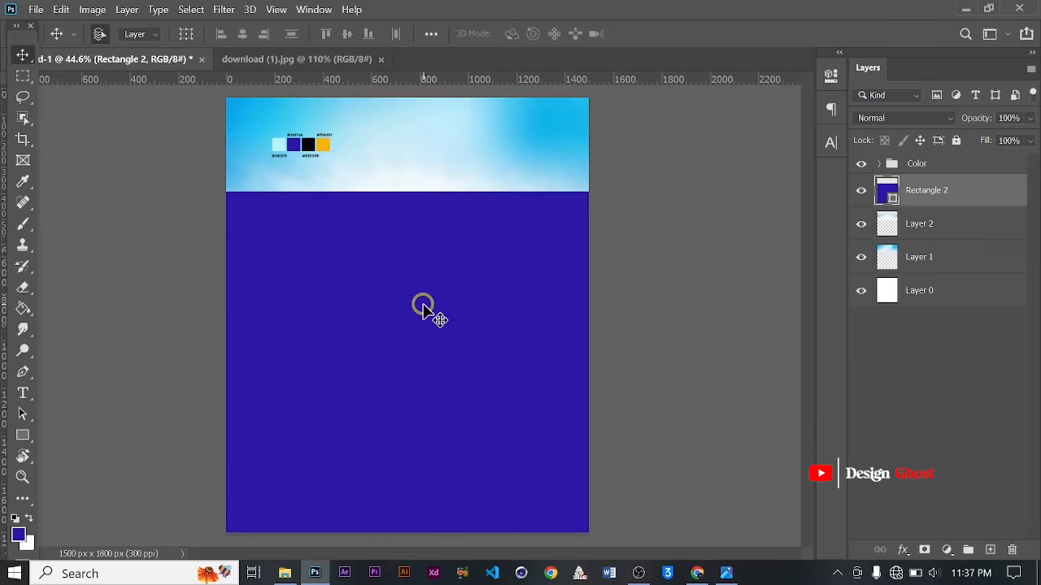
pyautogui.press('space')
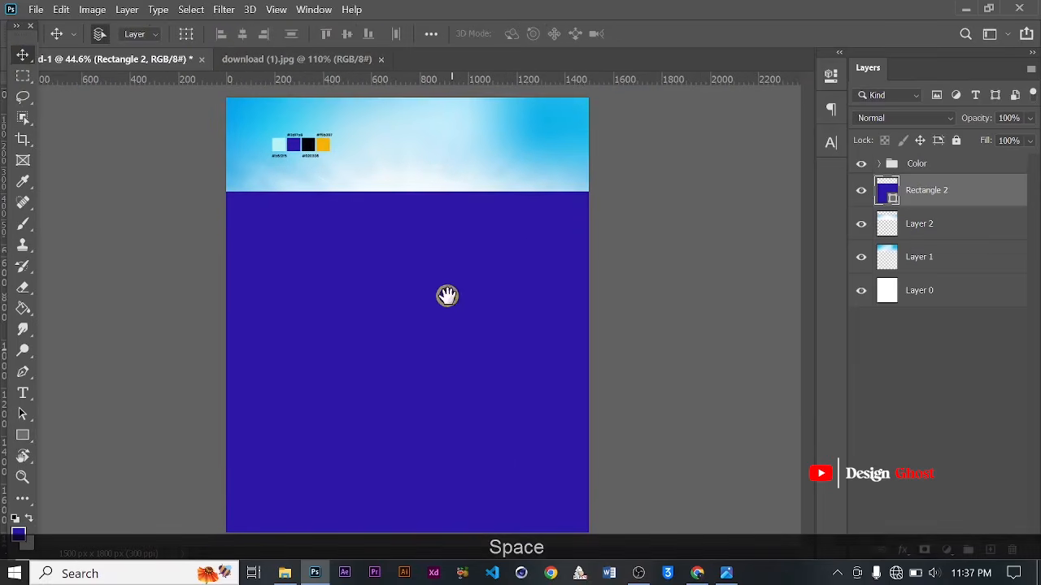
pyautogui.click(991, 551)
pyautogui.scroll(4, 328, 171)
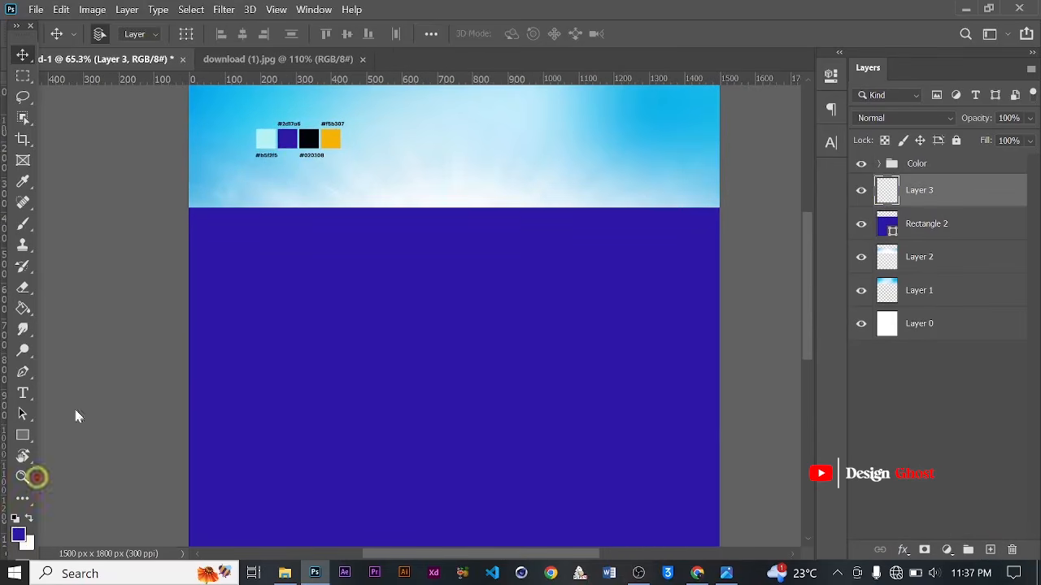
pyautogui.click(18, 534)
pyautogui.click(308, 139)
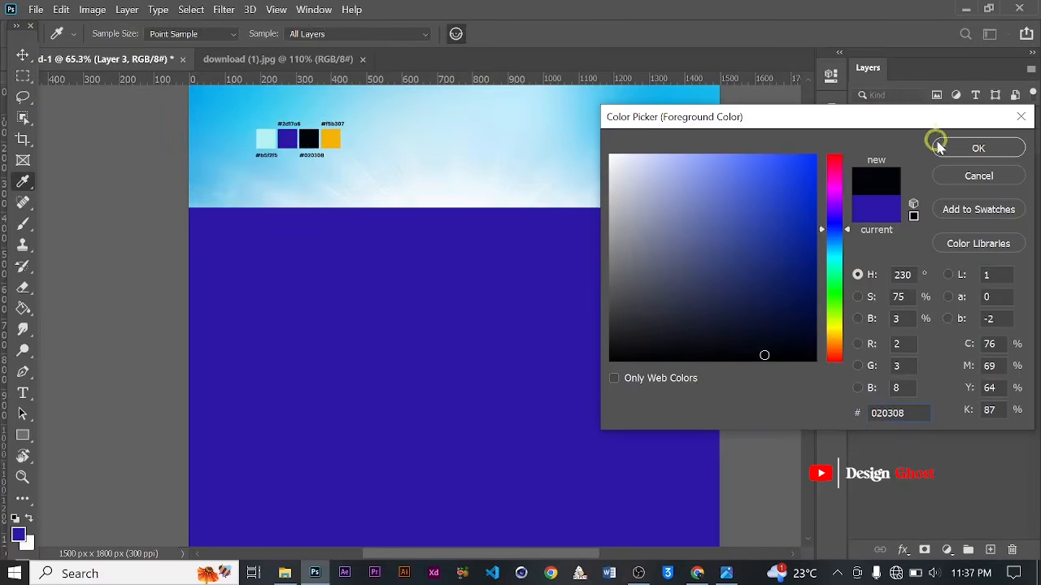
pyautogui.click(978, 148)
# - Choose the Soft Round brush for painting on the new layer over the purple rectangle
pyautogui.press('v')
pyautogui.scroll(-4, 306, 395)
pyautogui.scroll(3, 342, 375)
pyautogui.press('space')
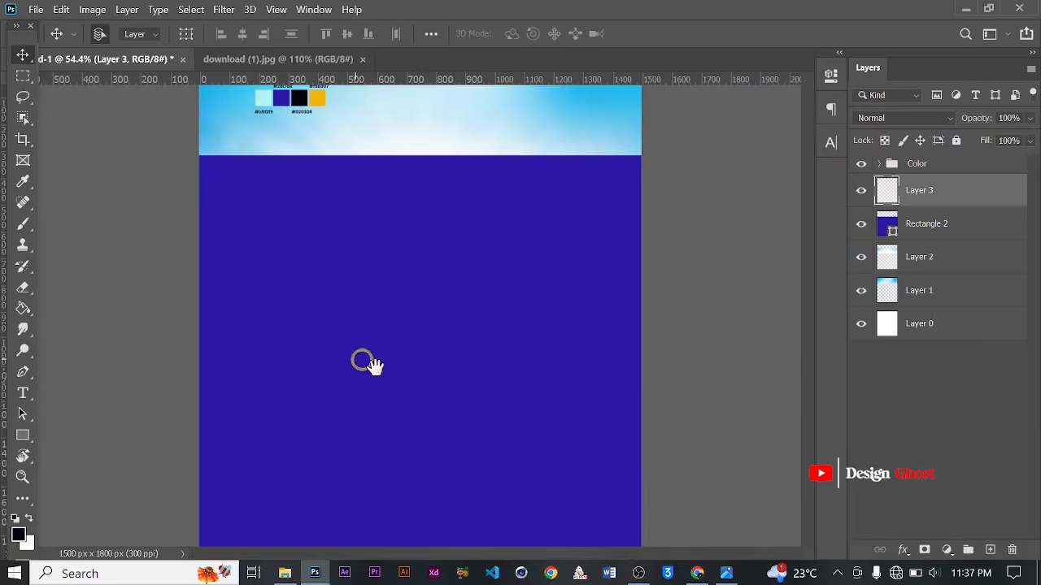
pyautogui.moveTo(438, 405); pyautogui.dragTo(461, 276)
pyautogui.scroll(-1, 464, 275)
pyautogui.press('b')
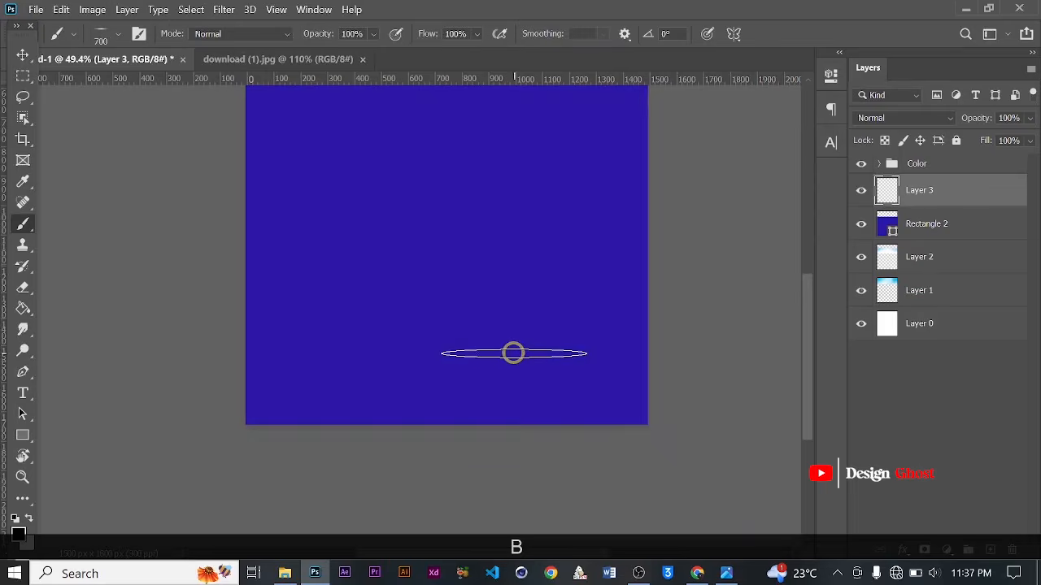
pyautogui.rightClick(501, 245)
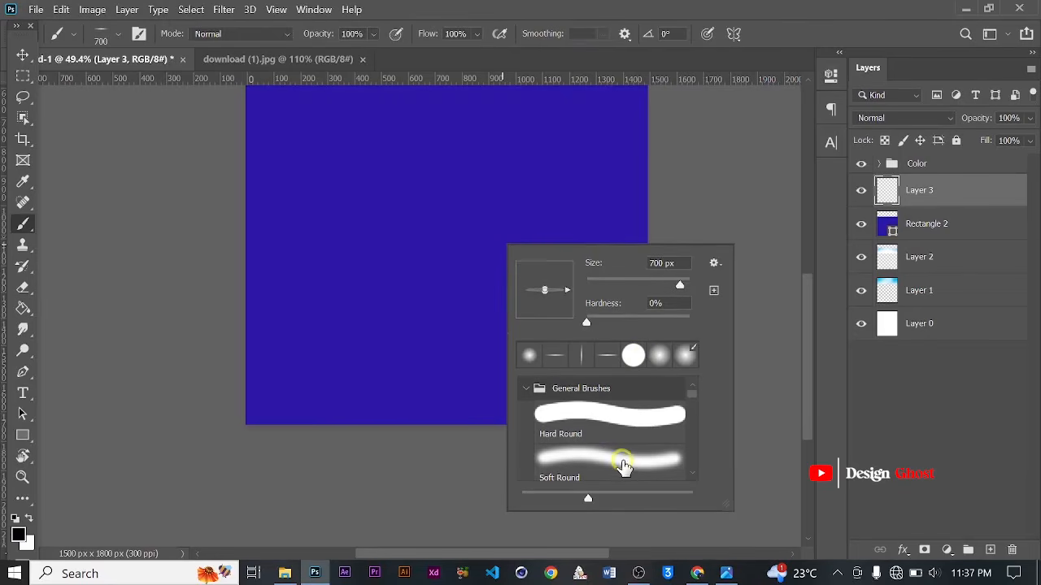
pyautogui.click(623, 464)
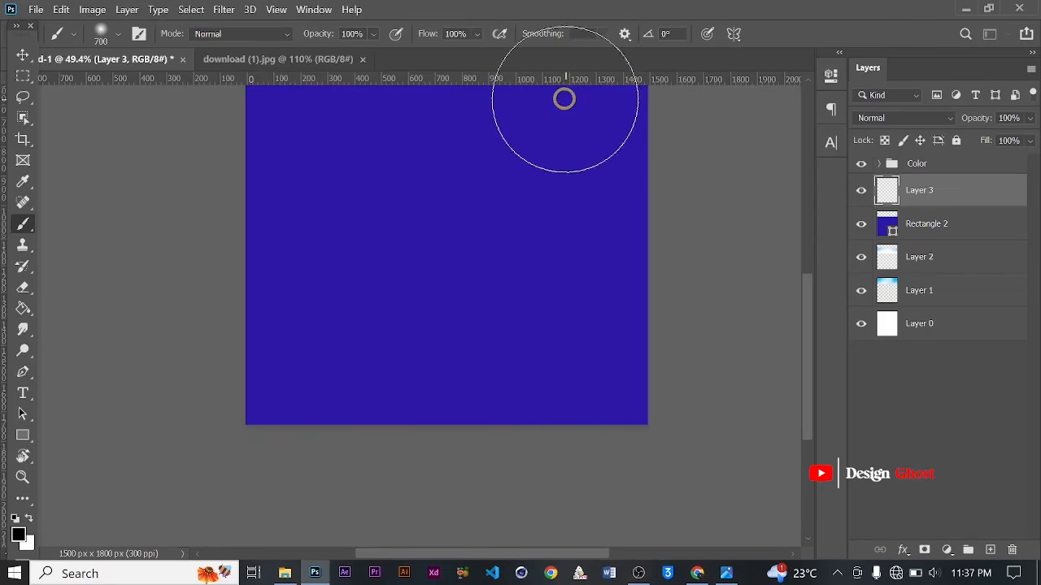
# - Enlarge the brush to 2000 px and paint a soft black fade across the lower part of the purple rectangle
pyautogui.press(']')
pyautogui.press(']')
pyautogui.press(']')
pyautogui.press(']')
pyautogui.press(']')
pyautogui.press(']')
pyautogui.press(']')
pyautogui.press(']')
pyautogui.press(']')
pyautogui.press(']')
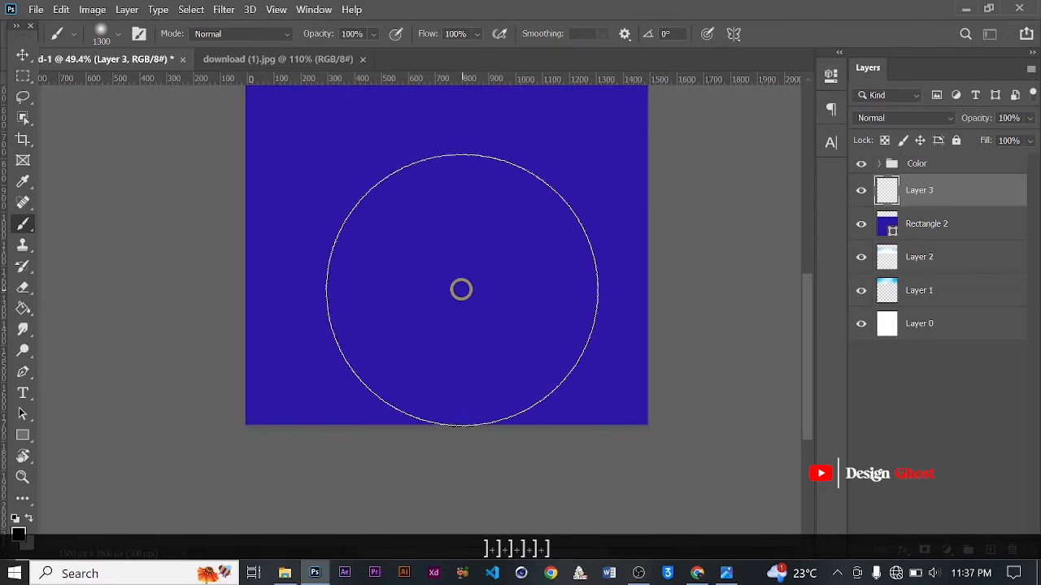
pyautogui.scroll(-3, 461, 289)
pyautogui.press(']')
pyautogui.press(']')
pyautogui.press(']')
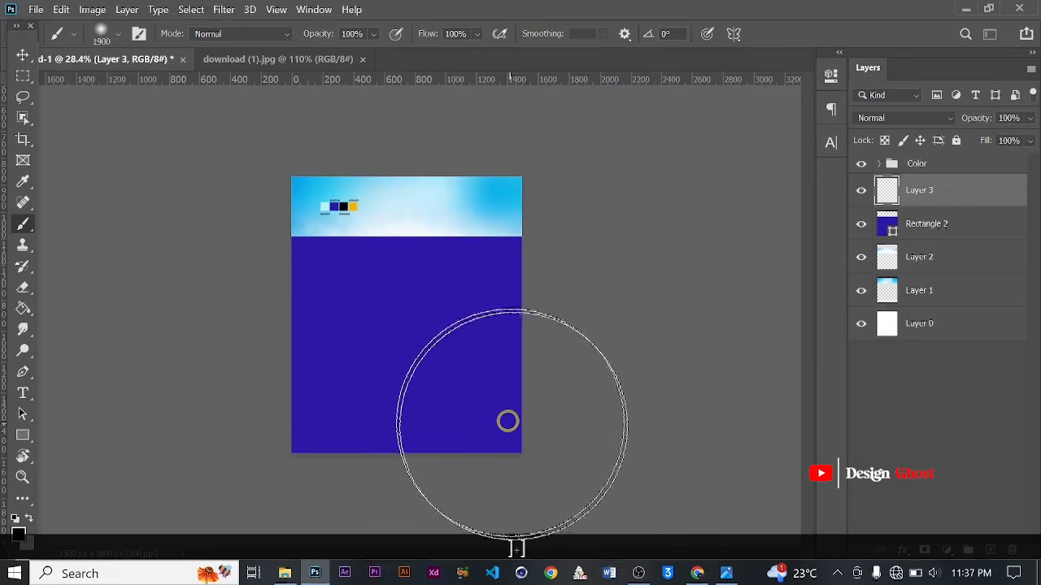
pyautogui.moveTo(238, 421)
pyautogui.mouseDown()
pyautogui.moveTo(178, 422)
pyautogui.moveTo(261, 447)
pyautogui.moveTo(468, 468)
pyautogui.moveTo(473, 392)
pyautogui.mouseUp()
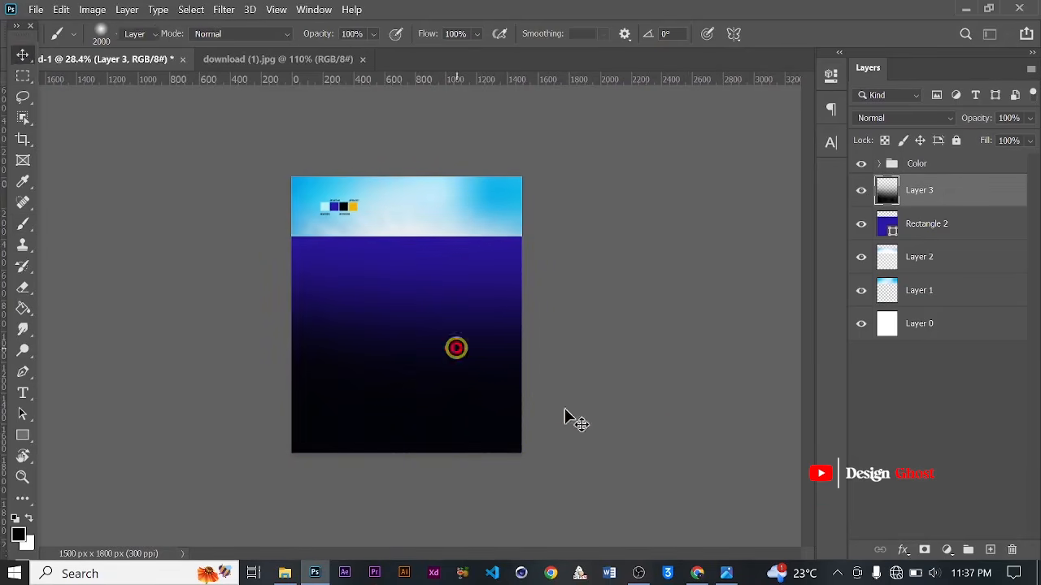
# - Move the black fade down so it darkens only the lower part of the purple rectangle
pyautogui.scroll(5, 472, 367)
pyautogui.scroll(2, 457, 365)
pyautogui.moveTo(470, 407); pyautogui.dragTo(486, 220)
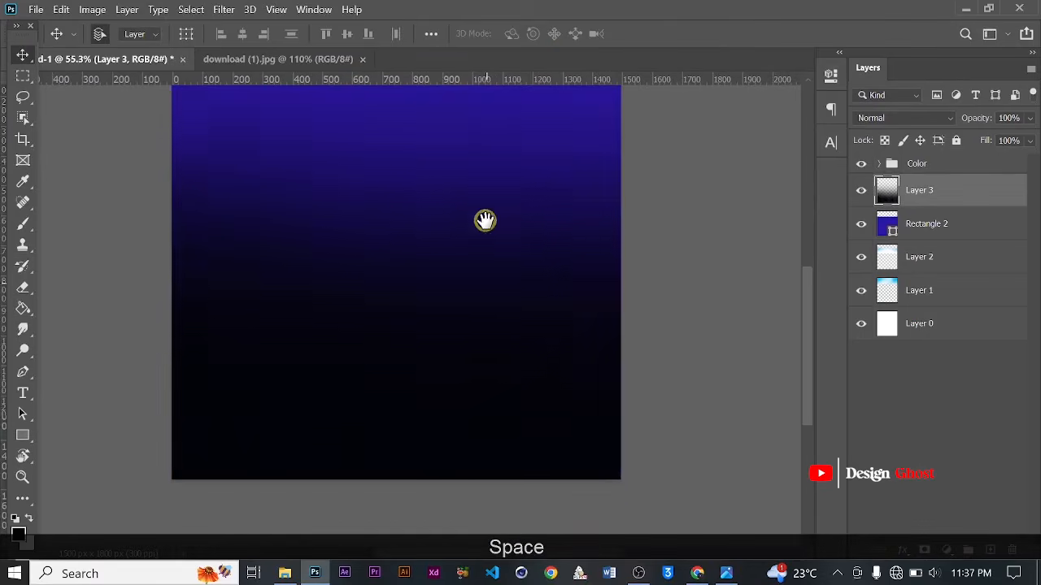
pyautogui.moveTo(442, 388); pyautogui.dragTo(451, 475)
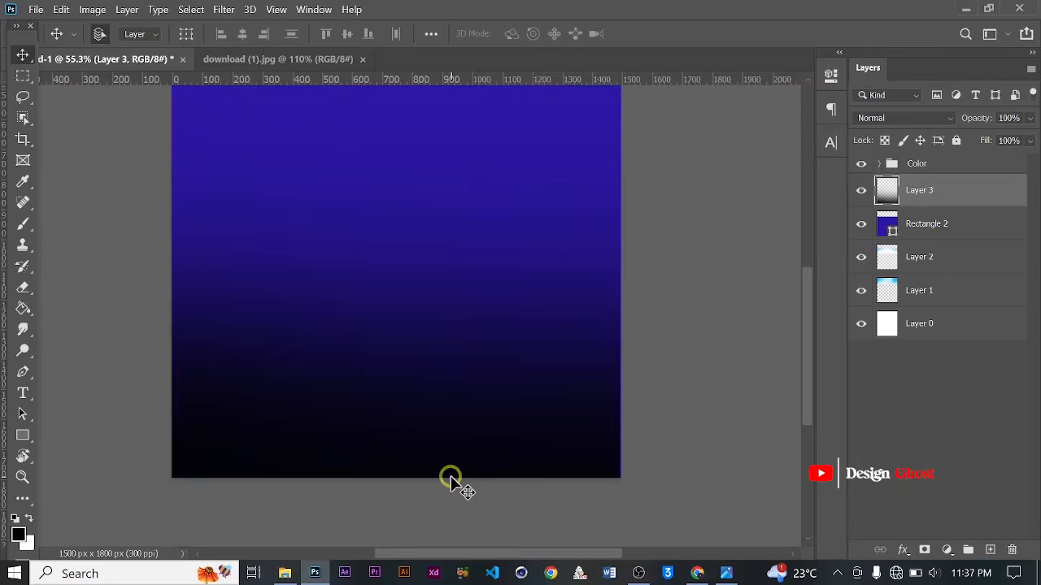
pyautogui.hotkey('ctrl', '0')
# - Add another empty layer and place it between the black fade layer and the purple rectangle
pyautogui.click(989, 550)
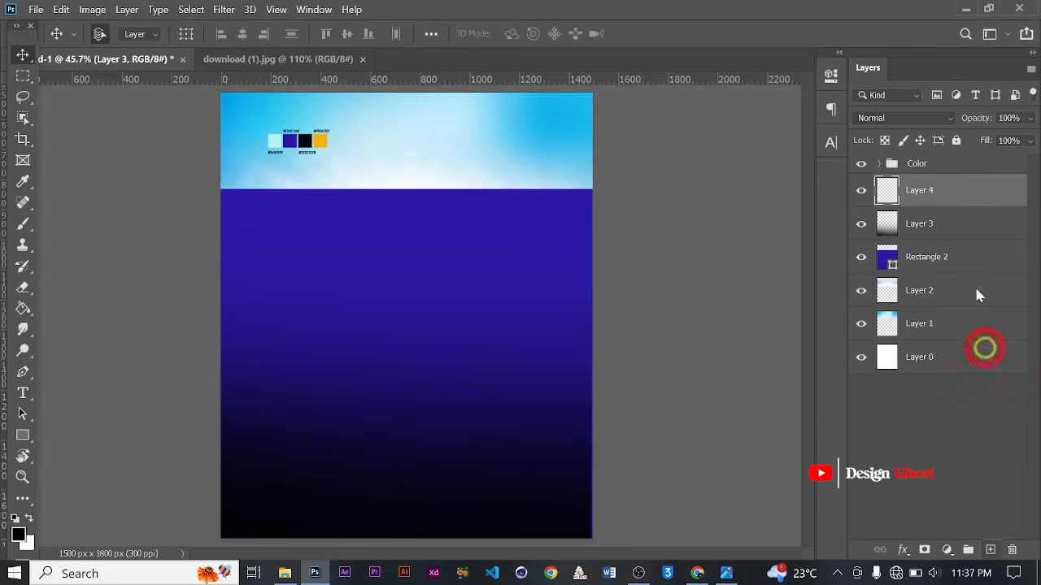
pyautogui.moveTo(962, 198); pyautogui.dragTo(952, 232)
pyautogui.scroll(1, 482, 316)
pyautogui.scroll(-3, 257, 393)
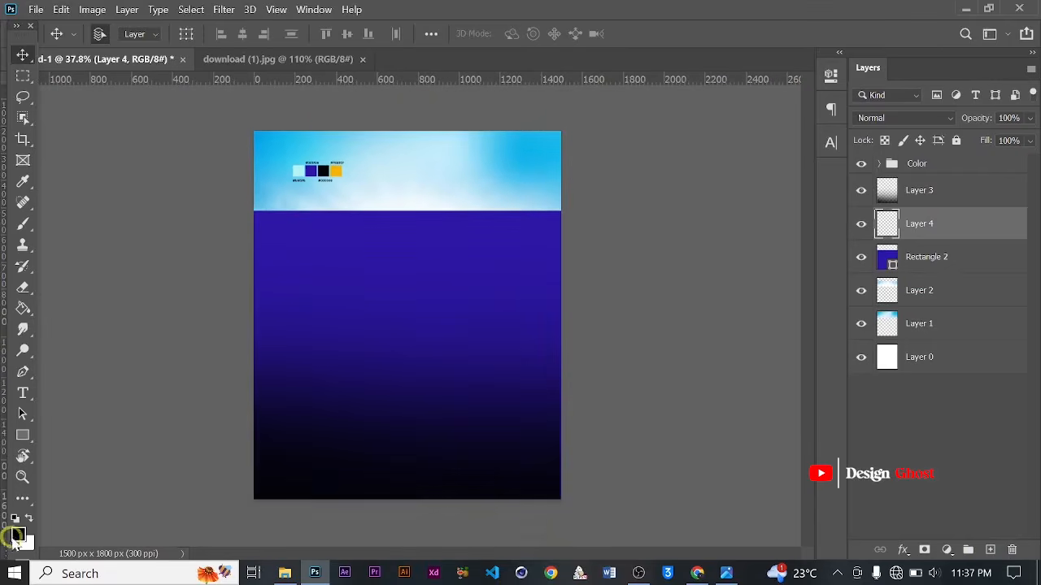
# - Set the foreground color to a dark blue, 0b004d, derived from the rectangle's purple
pyautogui.click(407, 296)
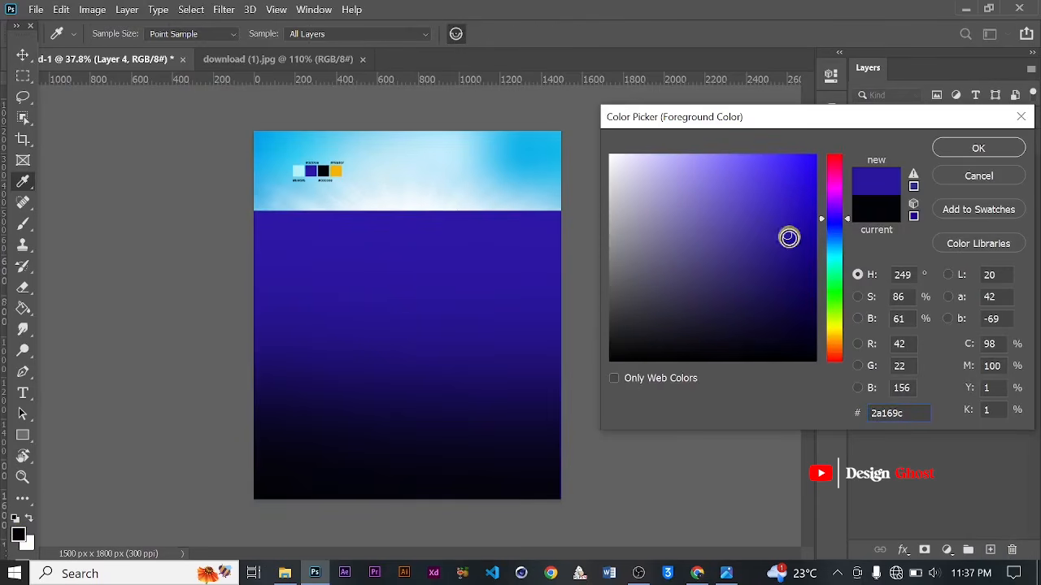
pyautogui.moveTo(811, 278); pyautogui.dragTo(817, 296)
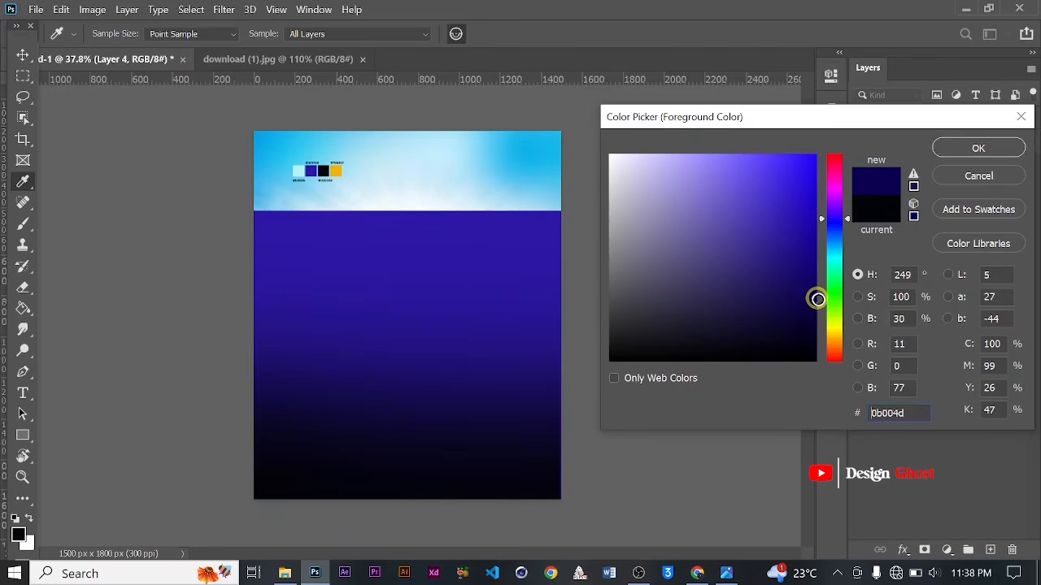
pyautogui.click(1010, 153)
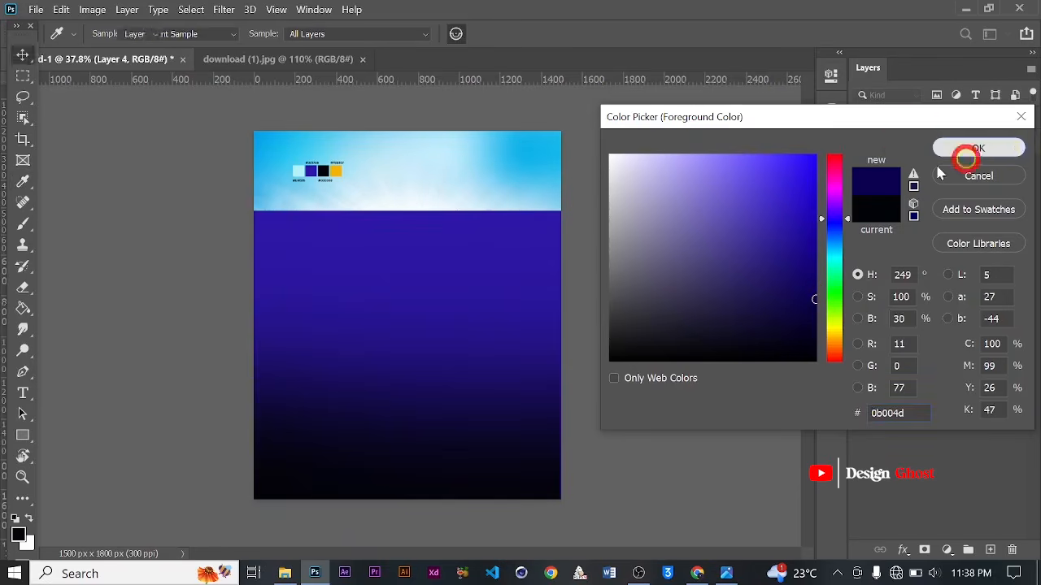
# - Paint a soft dark blue fade with the 2000 px brush across the lower part of the purple rectangle on Layer 4
pyautogui.press('b')
pyautogui.scroll(-2, 540, 420)
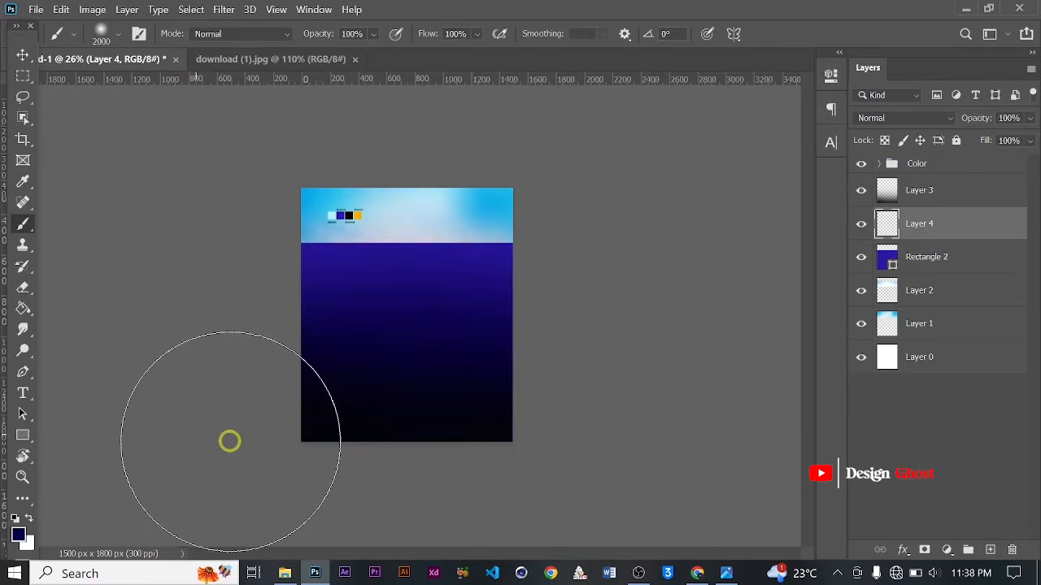
pyautogui.click(214, 353)
pyautogui.click(25, 56)
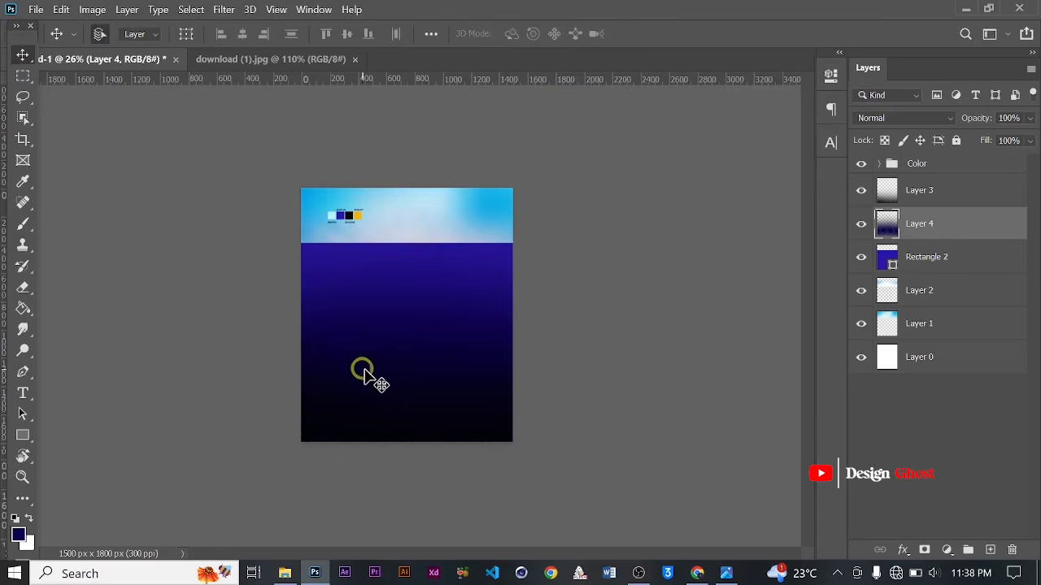
# - Examine how the dark blue and black fades blend over the purple rectangle, close up and in the full layout
pyautogui.scroll(3, 374, 370)
pyautogui.press('space')
pyautogui.scroll(1, 432, 376)
pyautogui.moveTo(434, 373); pyautogui.dragTo(428, 188)
pyautogui.scroll(1, 424, 343)
pyautogui.moveTo(353, 401); pyautogui.dragTo(359, 403)
pyautogui.scroll(-2, 455, 353)
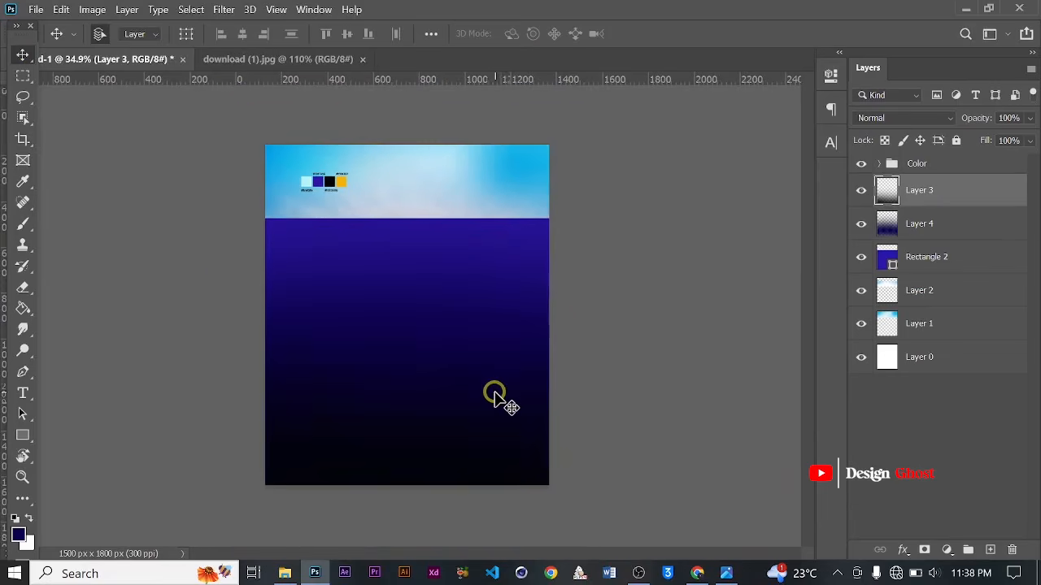
pyautogui.press('Return')
pyautogui.hotkey('ctrl', '0')
pyautogui.press('space')
pyautogui.scroll(3, 430, 266)
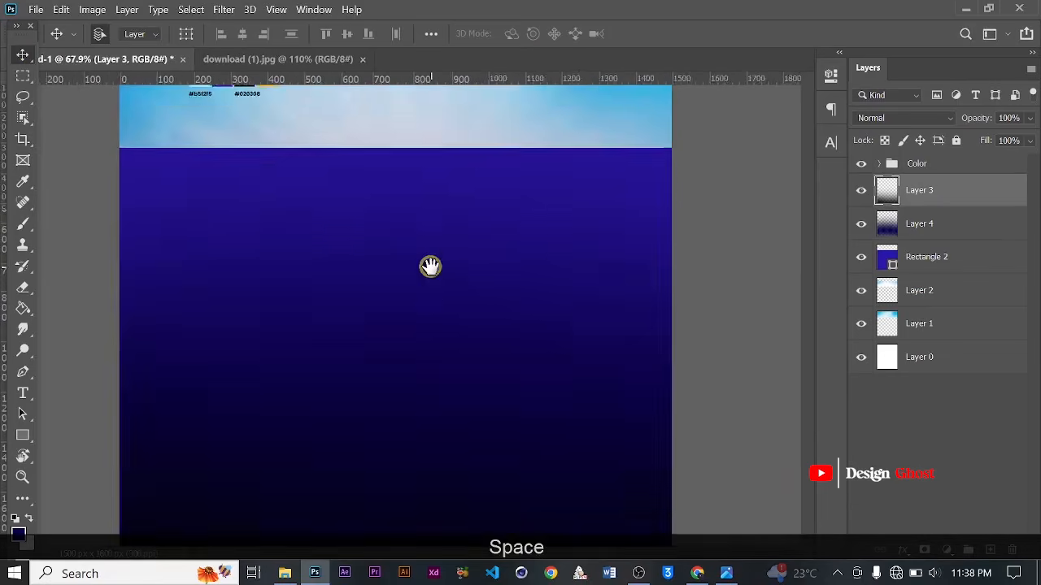
pyautogui.scroll(1, 430, 266)
pyautogui.moveTo(433, 358); pyautogui.dragTo(435, 258)
pyautogui.scroll(-7, 434, 258)
pyautogui.press('Return')
pyautogui.hotkey('ctrl', '0')
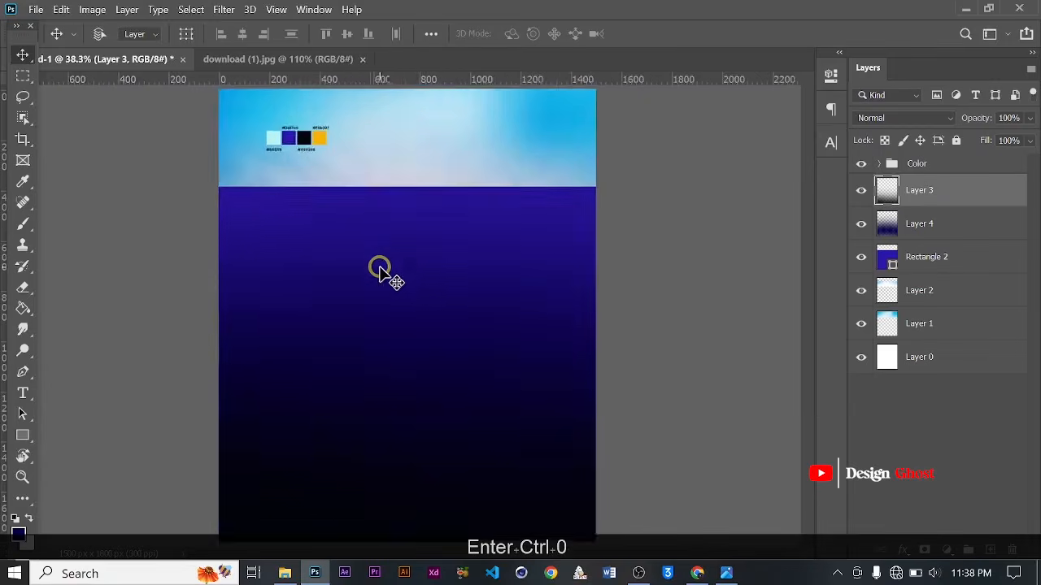
pyautogui.scroll(-2, 379, 267)
pyautogui.scroll(3, 380, 267)
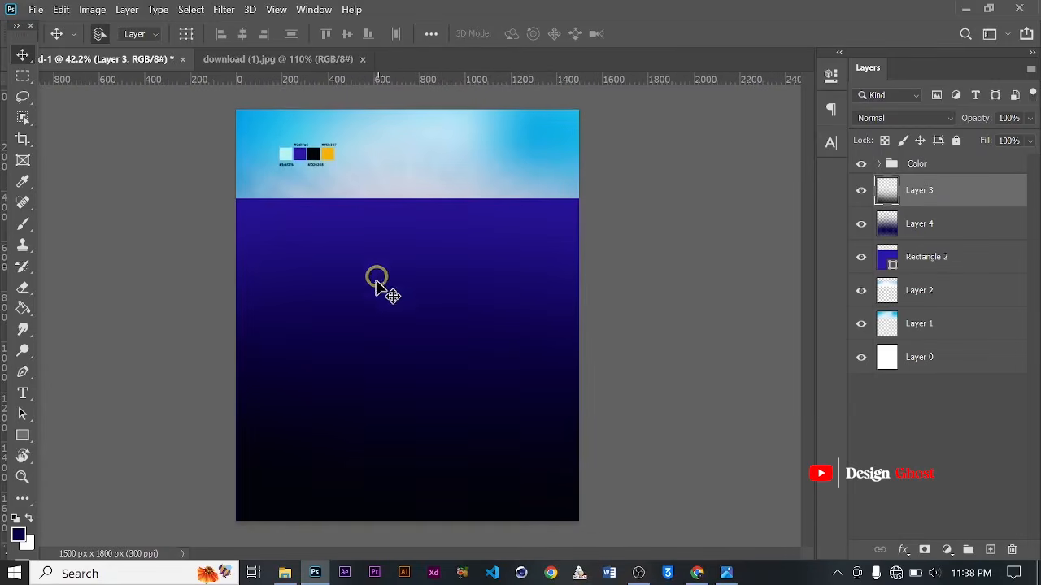
# - Open the image 123c from the Grace Overflow folder as a separate document
pyautogui.click(284, 574)
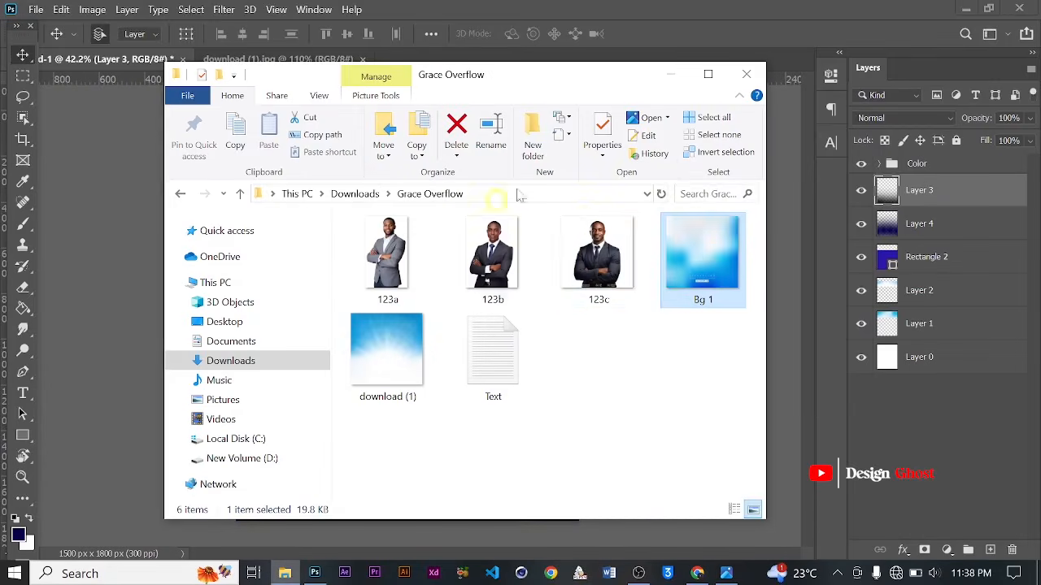
pyautogui.click(596, 277)
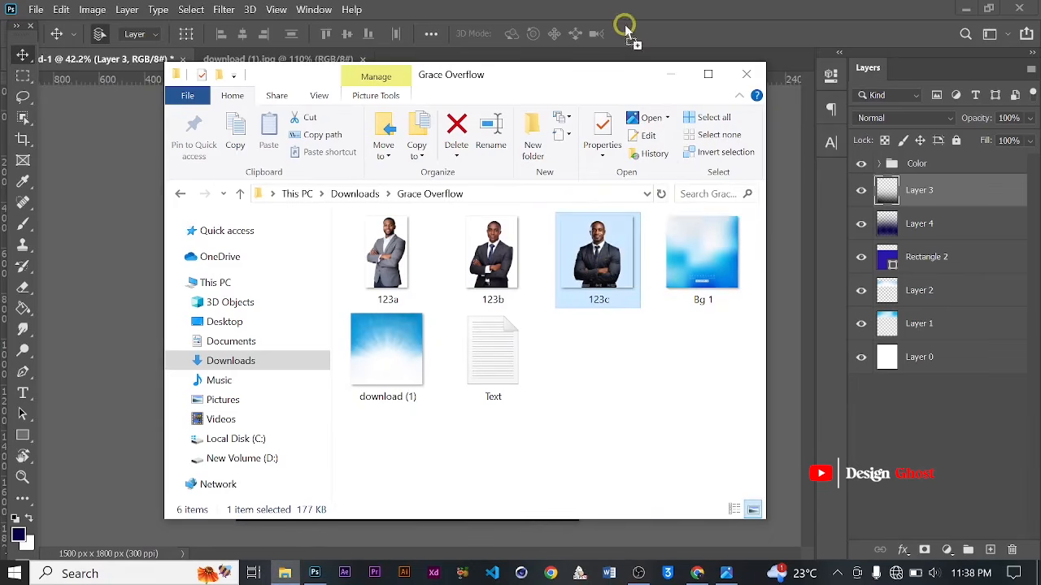
pyautogui.moveTo(627, 10); pyautogui.dragTo(628, 12)
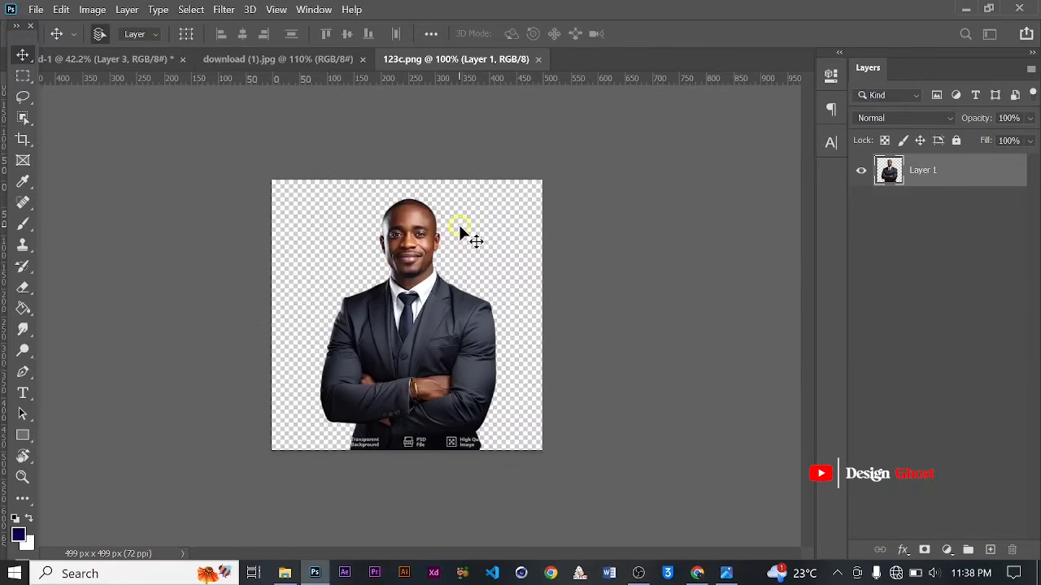
pyautogui.scroll(3, 398, 257)
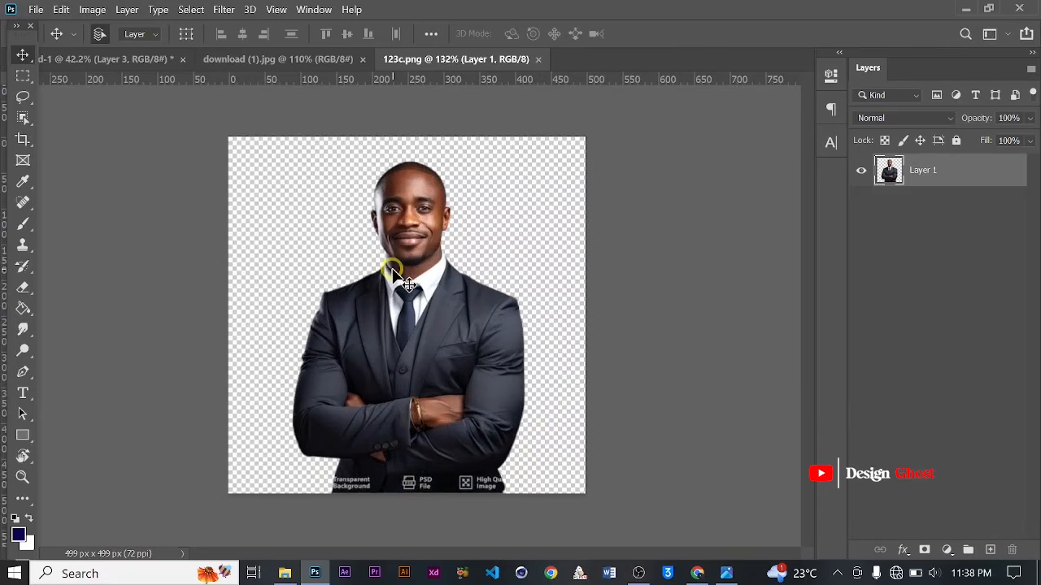
# - Resample the 123c image to a resolution of 150 pixels/inch
pyautogui.hotkey('ctrl', '0')
pyautogui.hotkey('ctrl', 'alt', 'i')
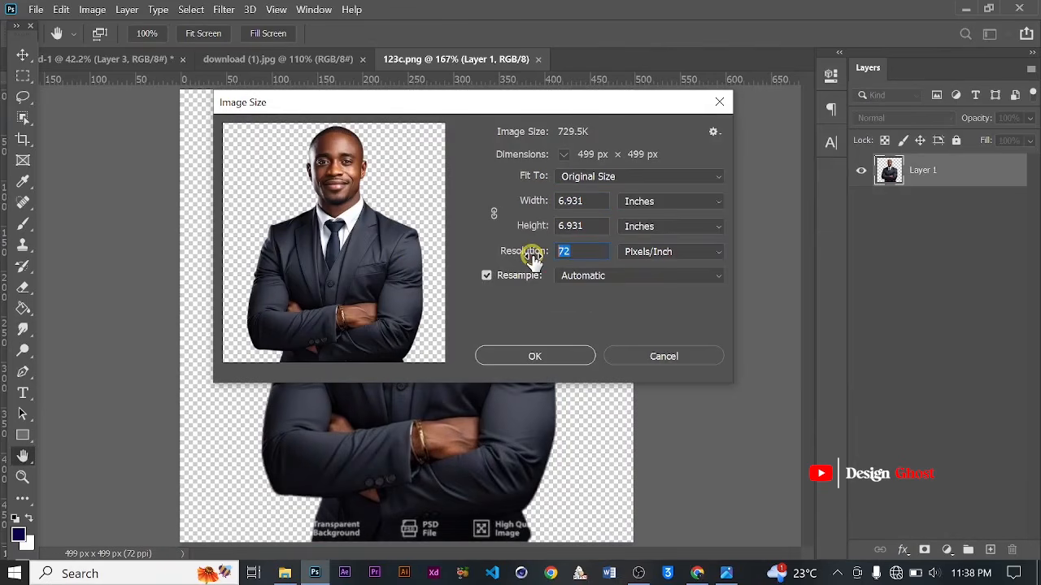
pyautogui.write('150')
pyautogui.press('Return')
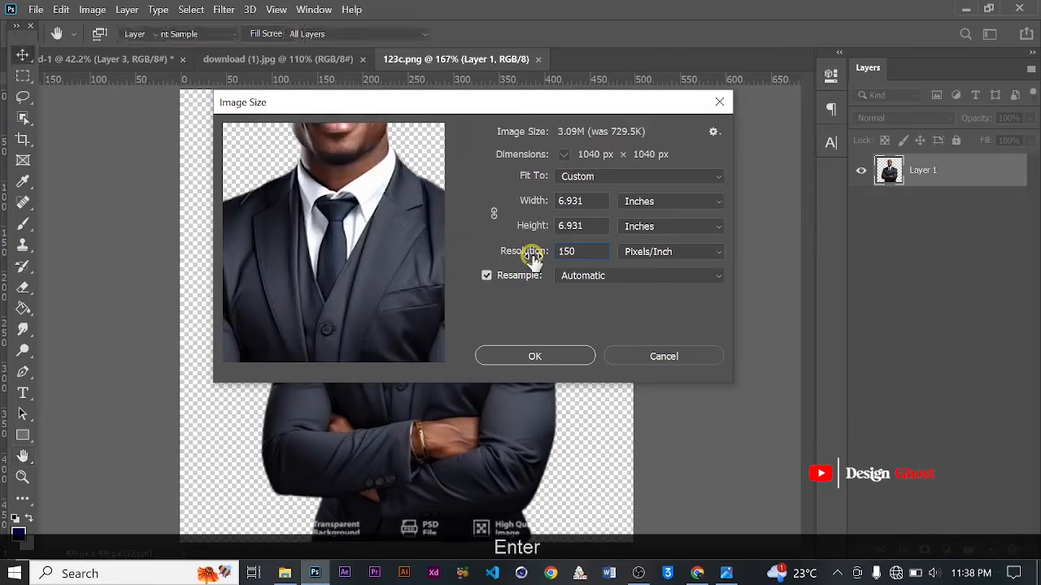
pyautogui.hotkey('ctrl', '0')
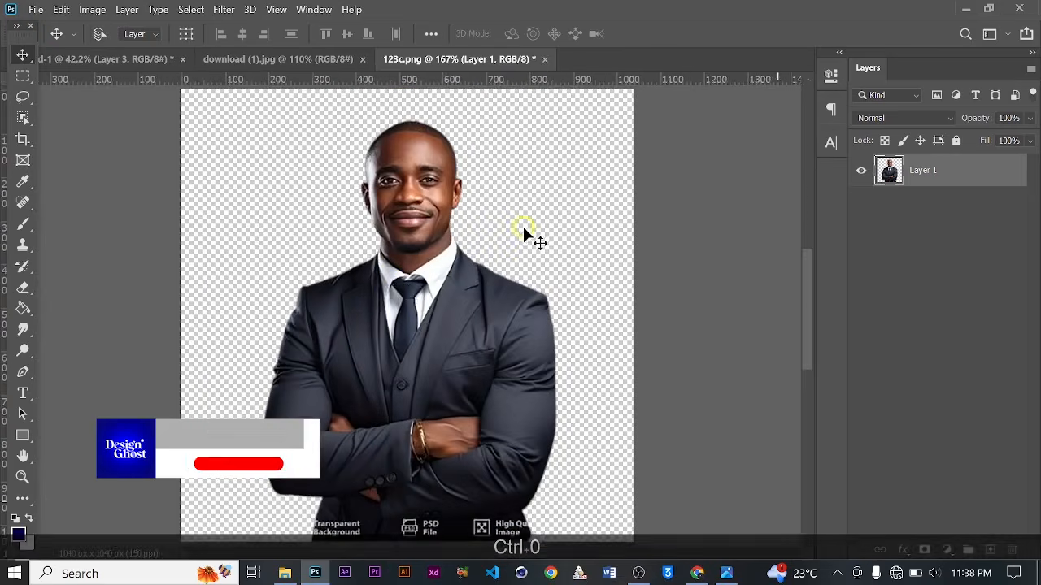
# - Copy the suited man from 123c.png into the flyer, centered in the upper half with his head over the sky
pyautogui.moveTo(393, 285); pyautogui.dragTo(416, 213)
pyautogui.scroll(3, 402, 225)
pyautogui.moveTo(350, 263); pyautogui.dragTo(386, 253)
pyautogui.scroll(4, 387, 253)
pyautogui.moveTo(406, 322); pyautogui.dragTo(411, 257)
pyautogui.scroll(-7, 407, 301)
pyautogui.scroll(-1, 397, 243)
pyautogui.press('Return')
pyautogui.hotkey('ctrl', '0')
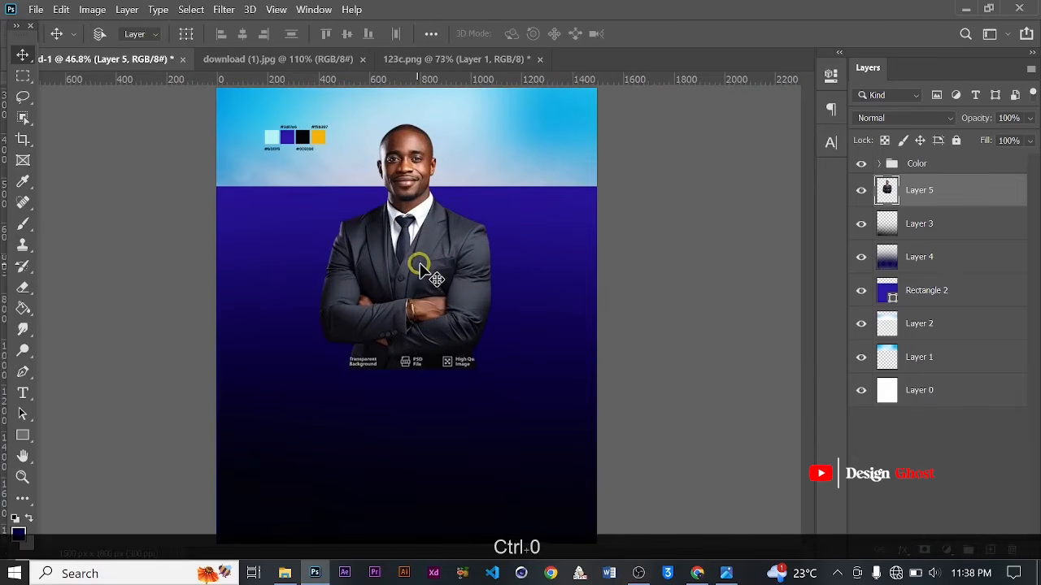
pyautogui.scroll(1, 423, 270)
pyautogui.scroll(2, 341, 258)
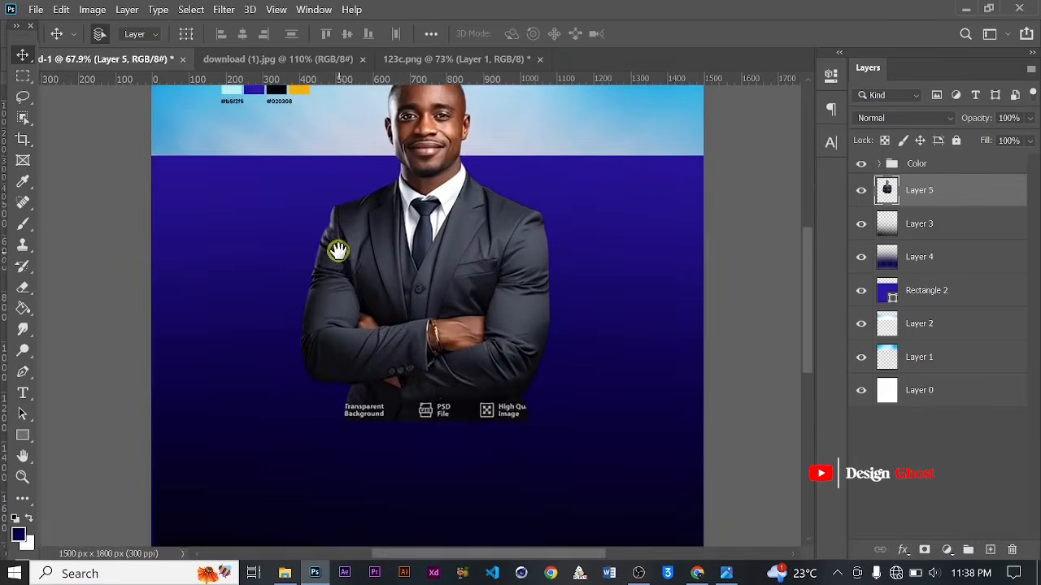
pyautogui.press('space')
pyautogui.press('e')
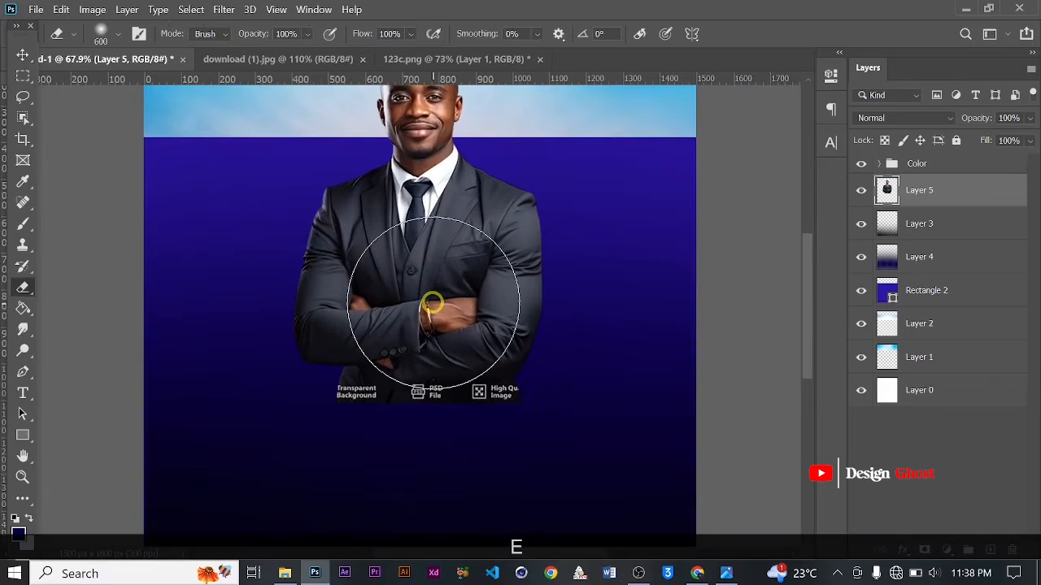
pyautogui.scroll(-2, 431, 302)
# - Close 123c.png without saving its changes, and close download (1).jpg as well
pyautogui.click(476, 64)
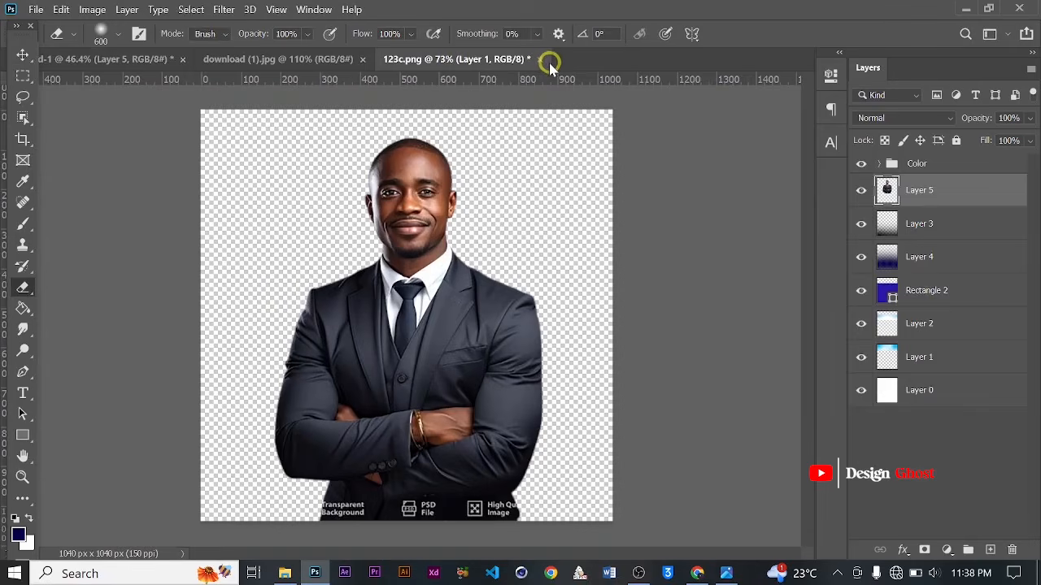
pyautogui.click(539, 58)
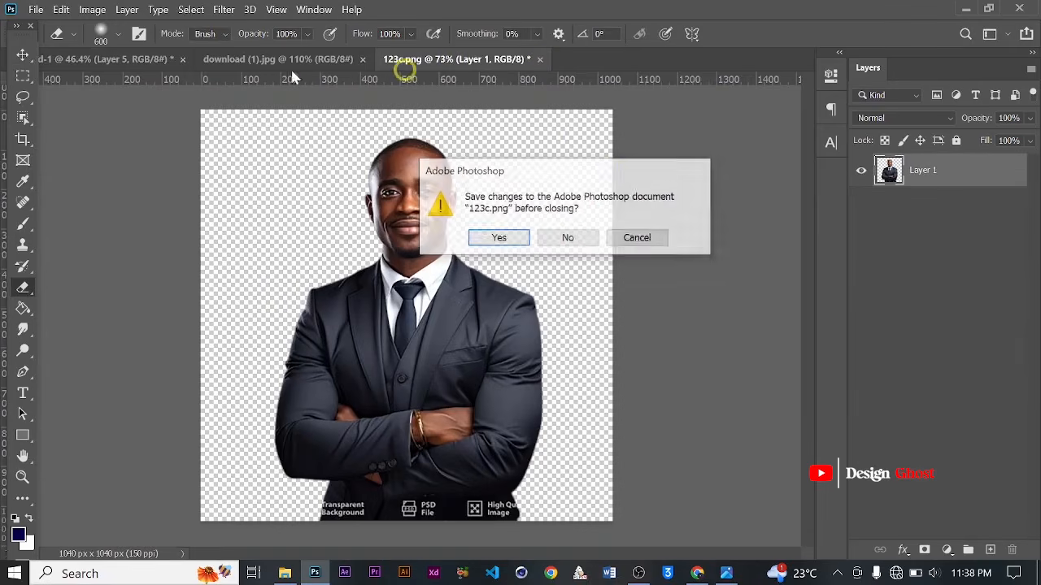
pyautogui.click(568, 238)
pyautogui.click(340, 65)
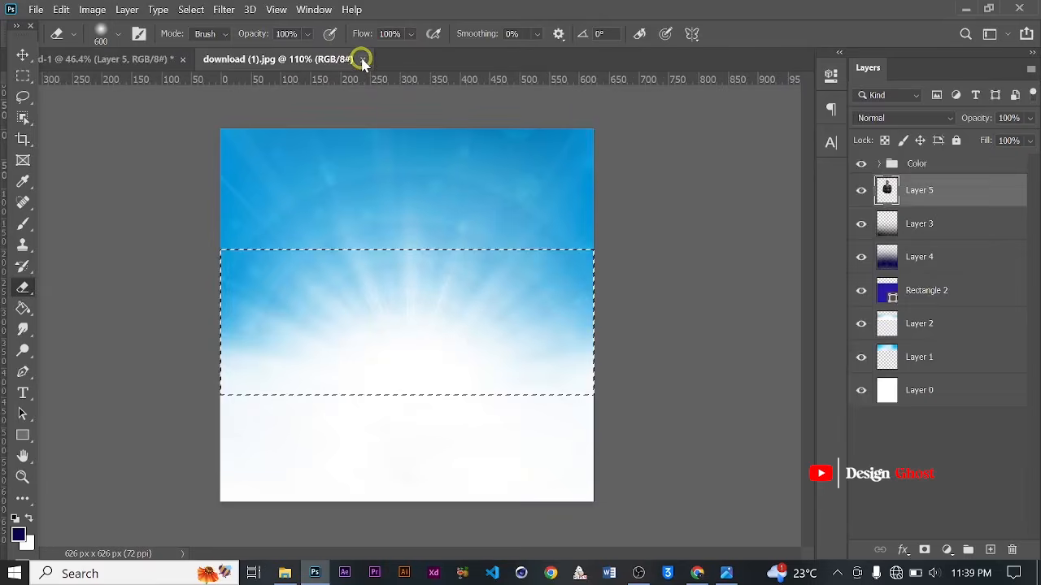
pyautogui.click(362, 60)
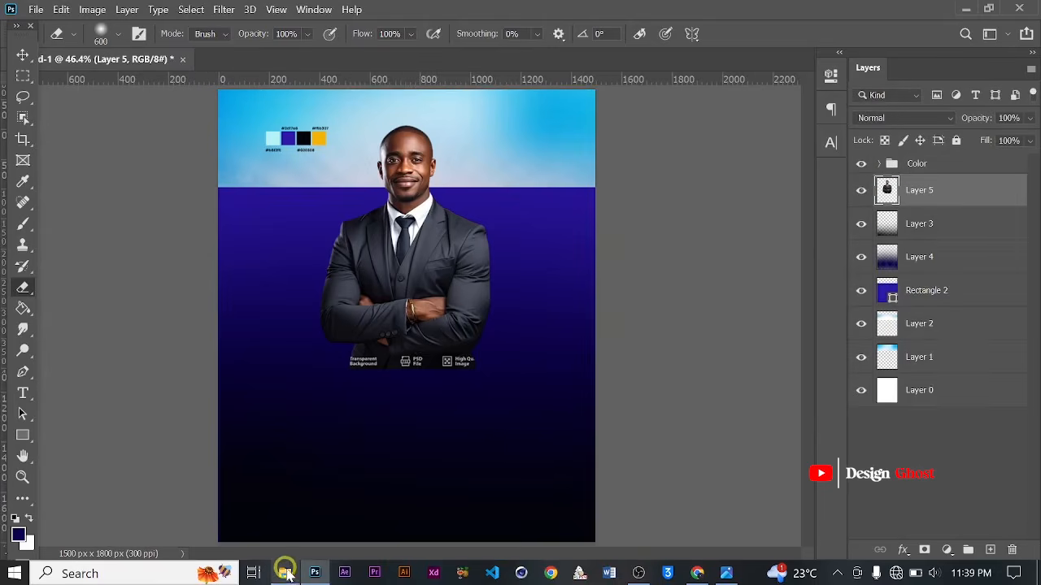
# - Open the images 123a and 123b from the Grace Overflow folder as separate documents
pyautogui.click(287, 574)
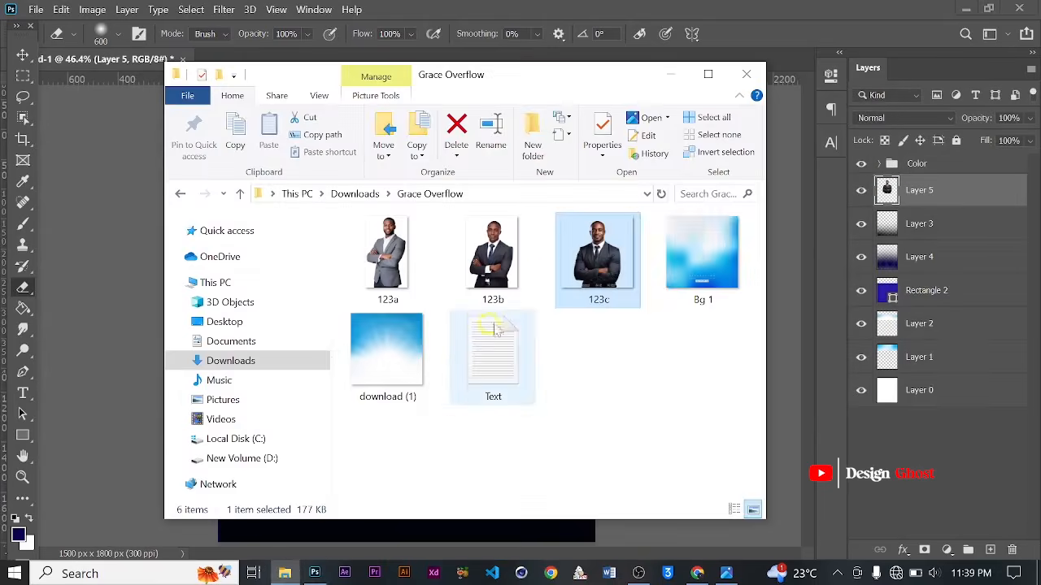
pyautogui.click(493, 259)
pyautogui.keyDown('ctrl'); pyautogui.click(384, 289); pyautogui.keyUp('ctrl')
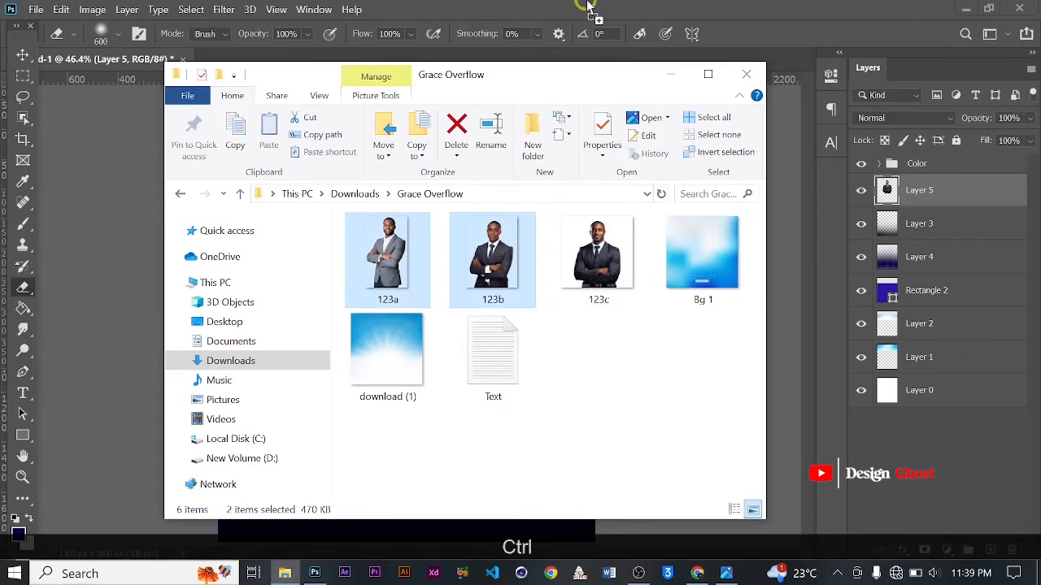
pyautogui.moveTo(592, 9); pyautogui.dragTo(589, 9)
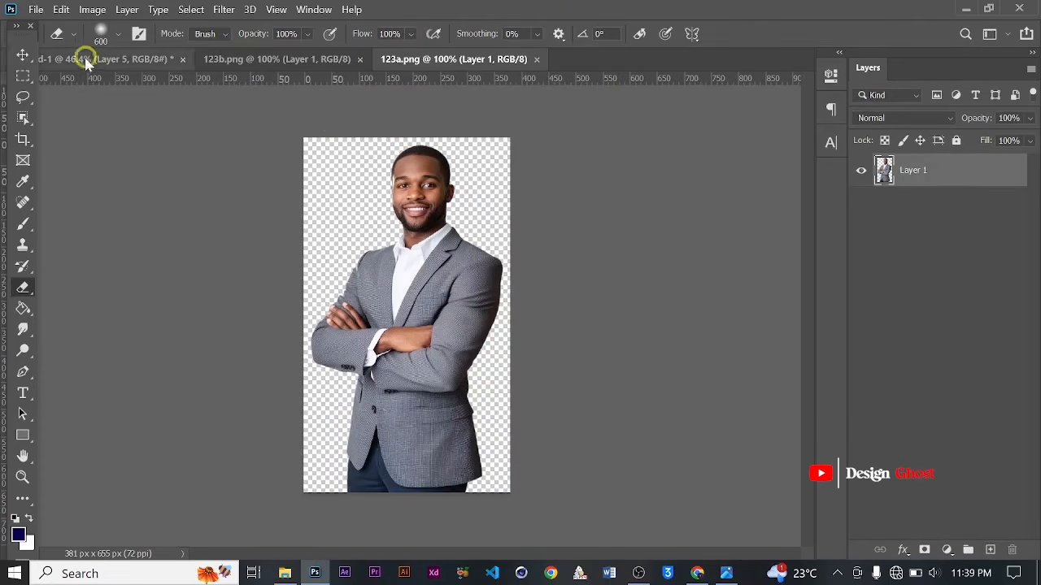
# - Resample the 123a image to a resolution of 150 pixels/inch
pyautogui.click(22, 54)
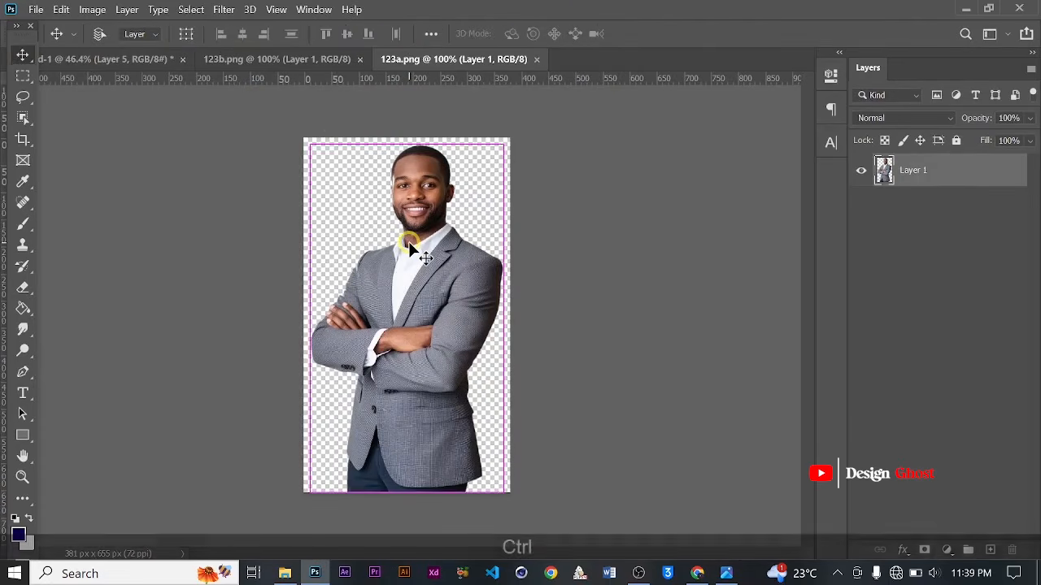
pyautogui.hotkey('ctrl', 'alt', 'i')
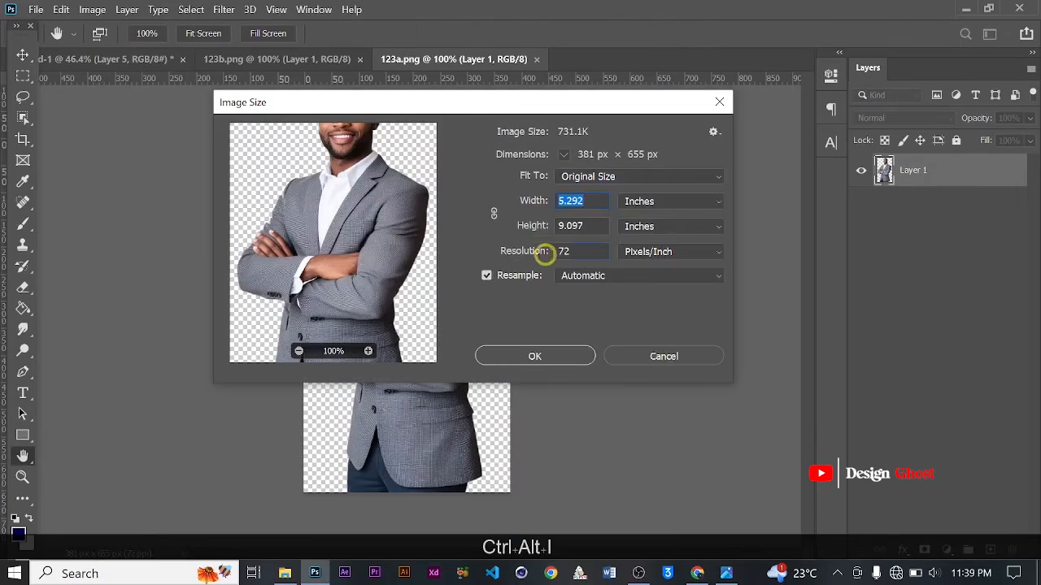
pyautogui.click(544, 255)
pyautogui.write('150')
pyautogui.press('Return')
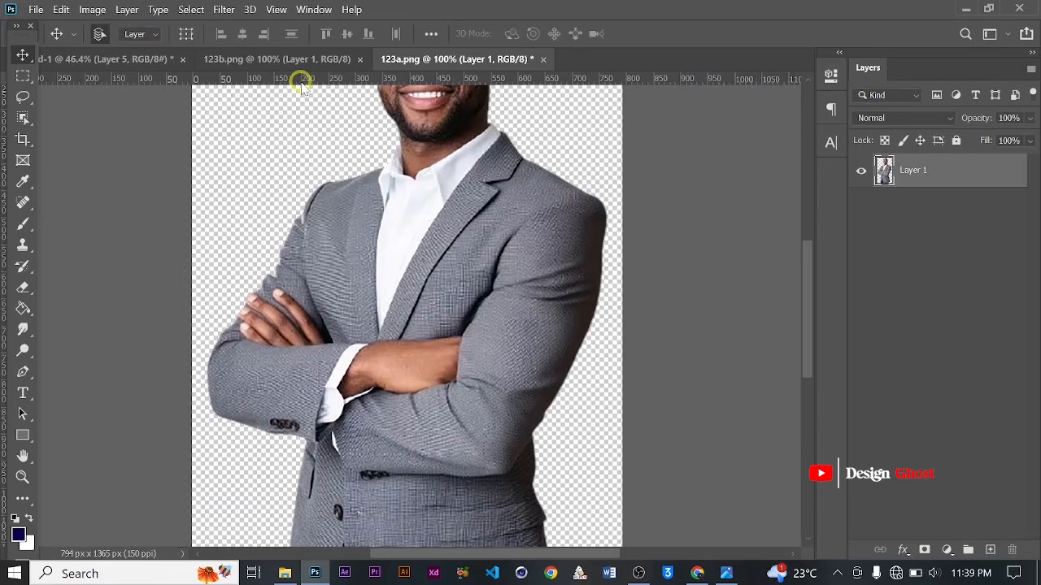
pyautogui.hotkey('ctrl', '0')
# - Resample the 123b image to a resolution of 150 pixels/inch
pyautogui.click(279, 58)
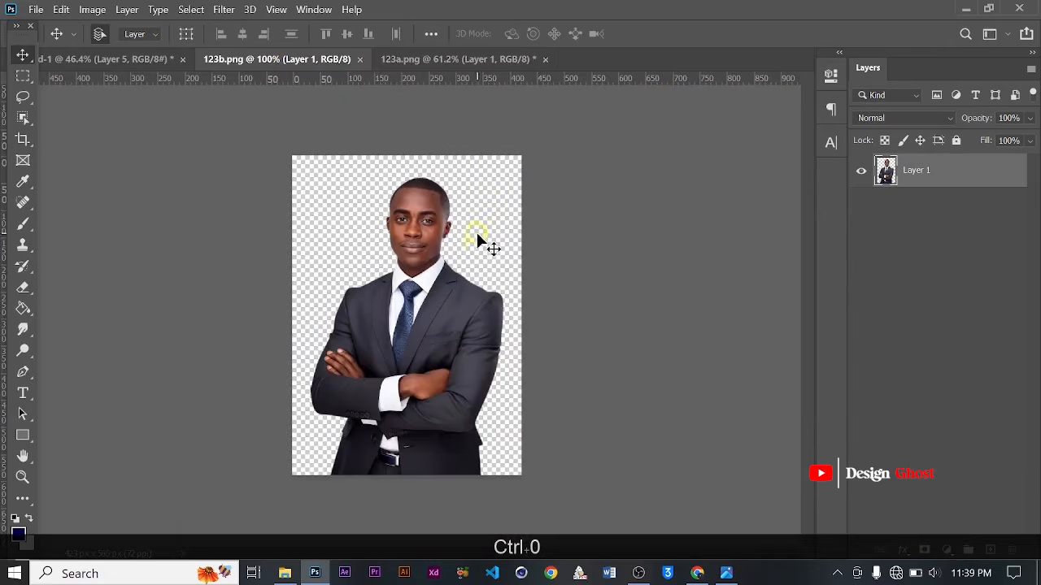
pyautogui.hotkey('ctrl', 'alt', 'i')
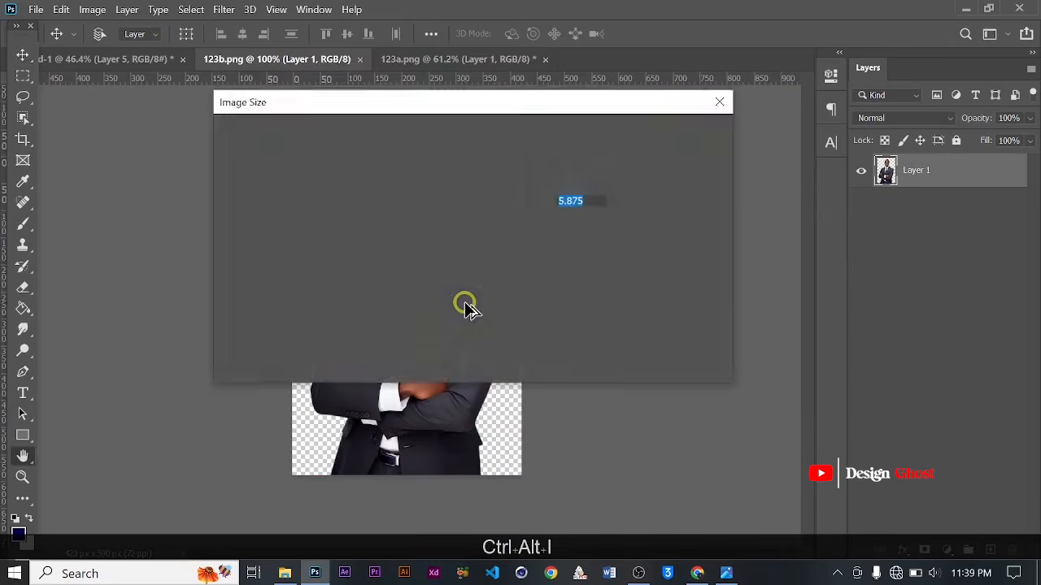
pyautogui.doubleClick(569, 251)
pyautogui.write('150')
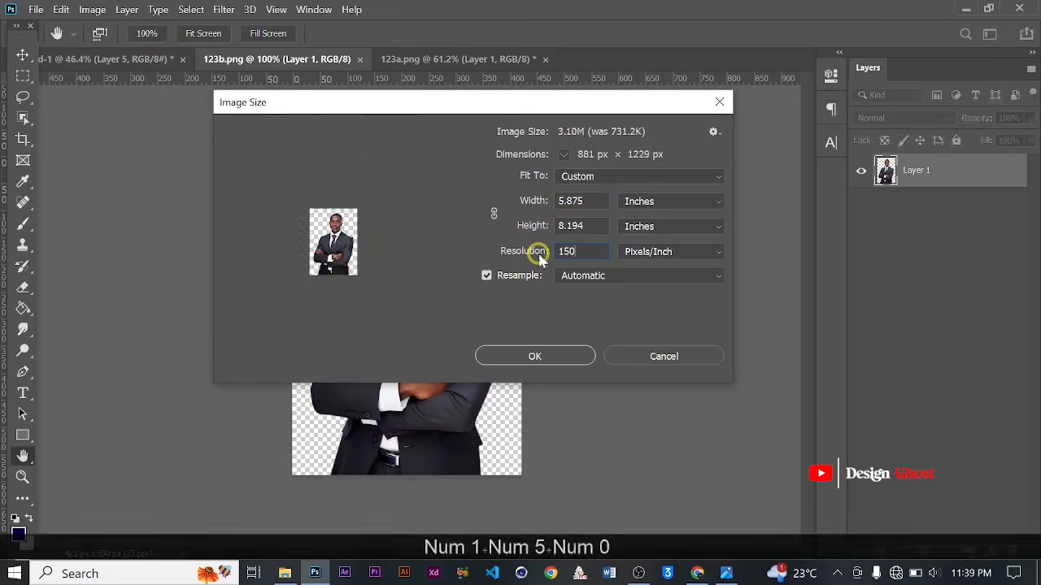
pyautogui.press('Return')
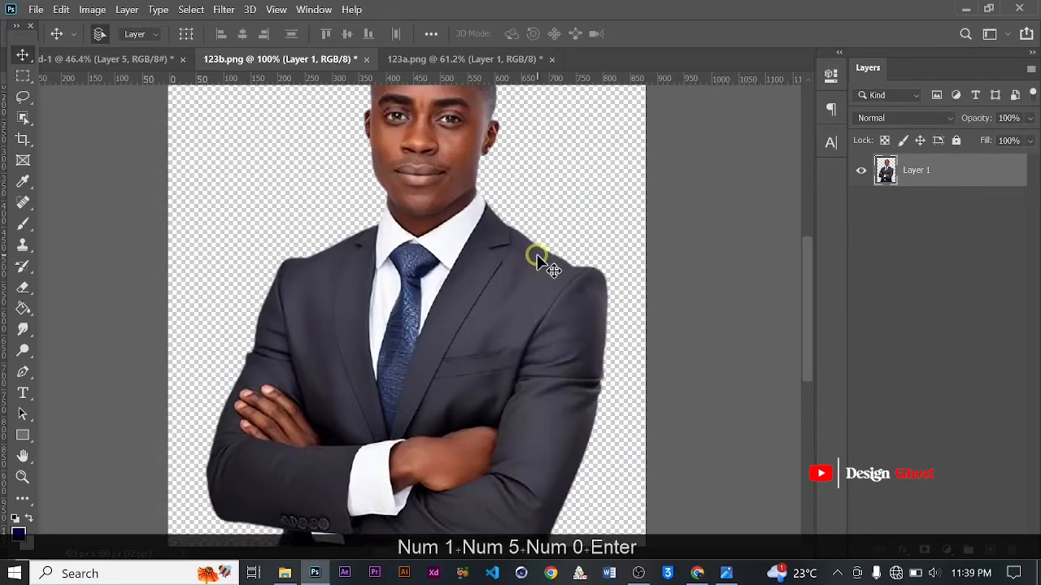
pyautogui.hotkey('ctrl', '0')
# - Copy the man from 123b.png into the flyer, placing him left of the central man and overlapping him
pyautogui.scroll(-3, 445, 221)
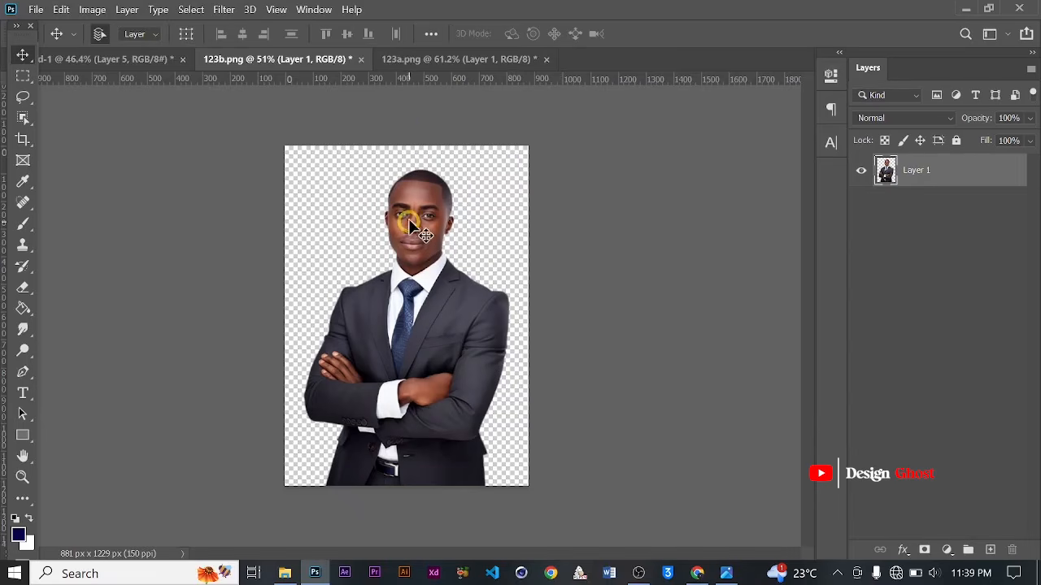
pyautogui.moveTo(409, 227); pyautogui.dragTo(382, 256)
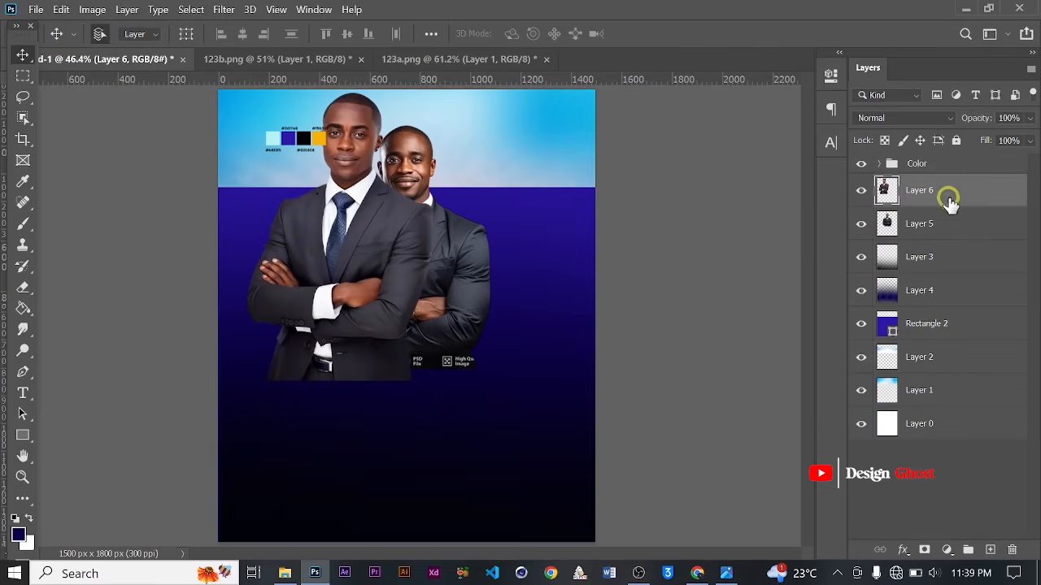
# - Move Layer 6, the man in the blue tie, below Layer 5 so he stands behind the central man
pyautogui.moveTo(949, 198); pyautogui.dragTo(935, 226)
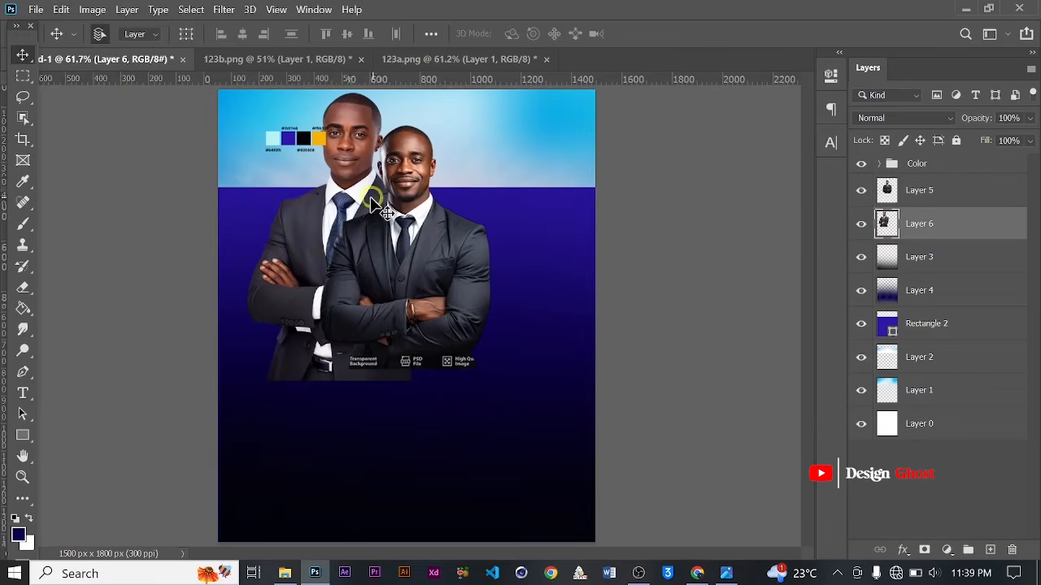
pyautogui.scroll(3, 357, 187)
pyautogui.scroll(-3, 347, 195)
pyautogui.scroll(1, 347, 209)
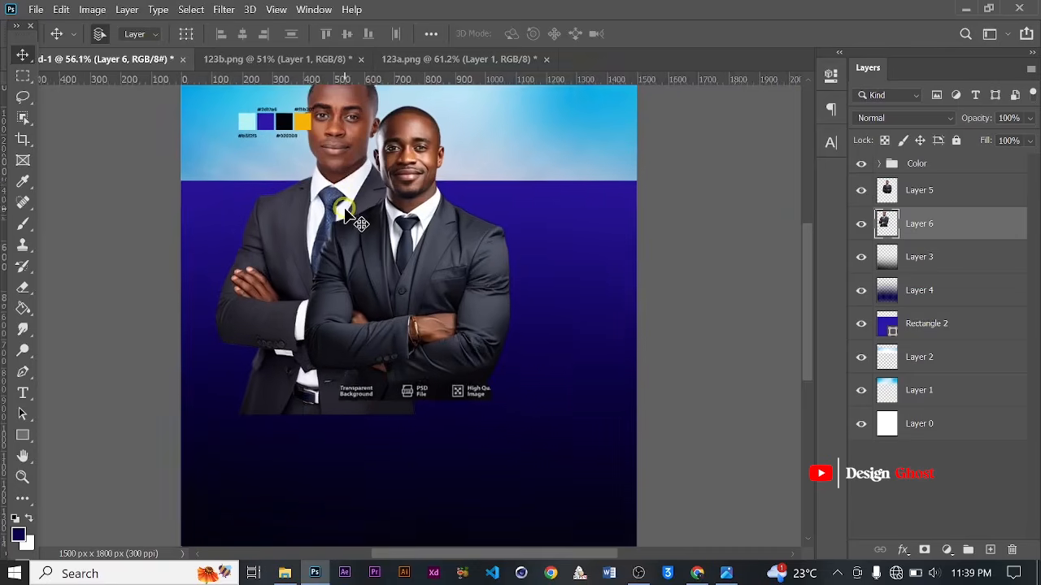
pyautogui.scroll(1, 347, 213)
pyautogui.scroll(-3, 346, 208)
# - Scale the left man to about 80% and align his lower edge with the central man's
pyautogui.hotkey('ctrl', 't')
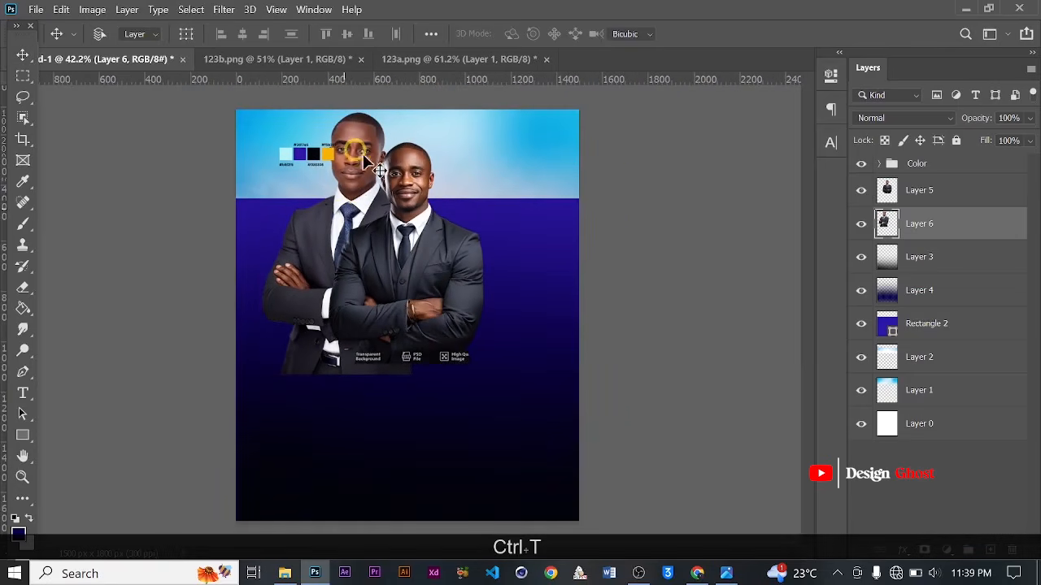
pyautogui.scroll(-2, 409, 139)
pyautogui.moveTo(431, 144); pyautogui.dragTo(409, 169)
pyautogui.moveTo(344, 268); pyautogui.dragTo(342, 253)
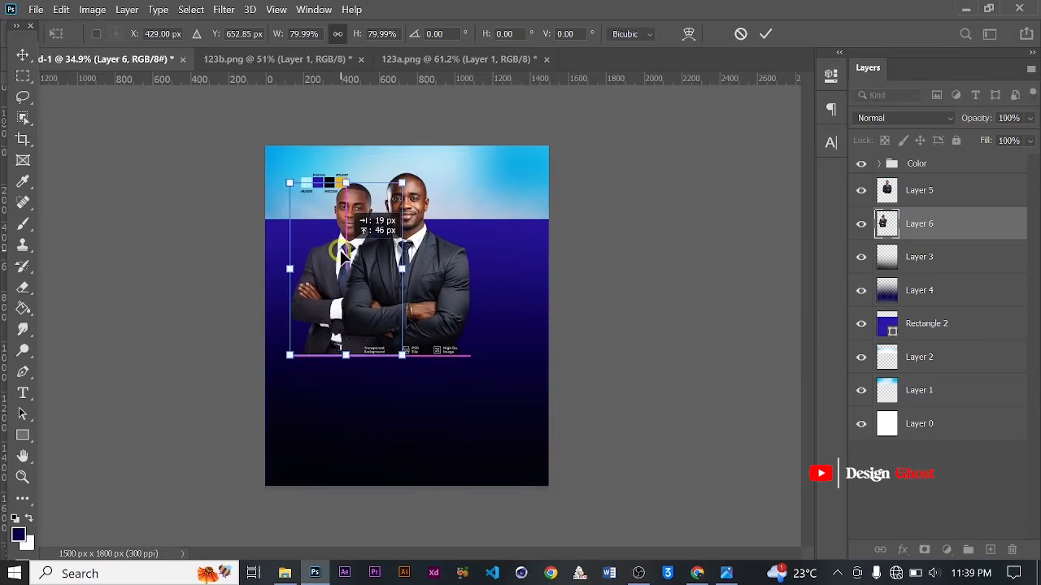
pyautogui.scroll(3, 343, 252)
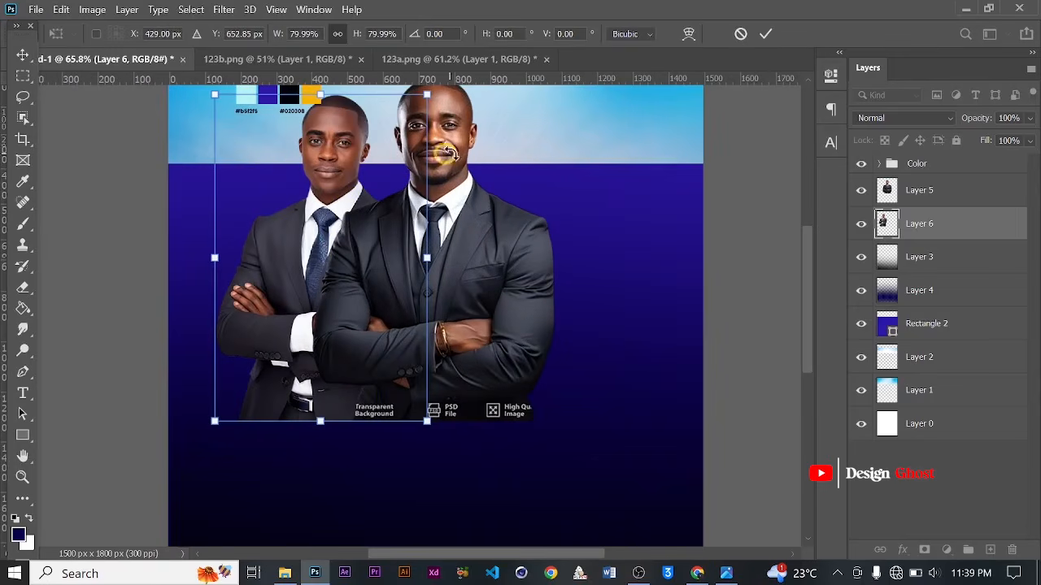
pyautogui.click(766, 31)
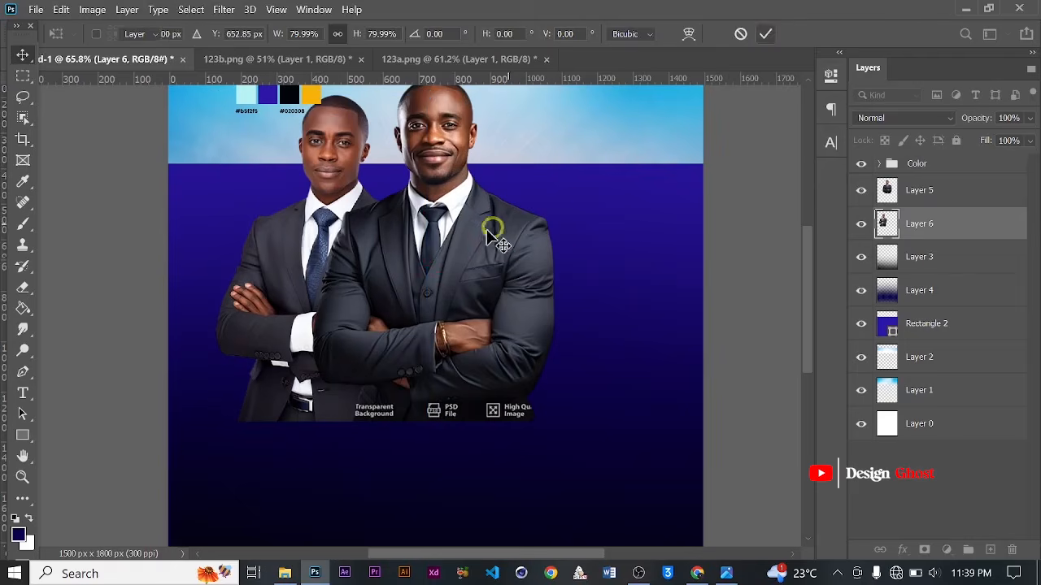
# - Scale the central man proportionally to about 95% to match the left man's height, and hide the Color group
pyautogui.keyDown('ctrl'); pyautogui.click(451, 244); pyautogui.keyUp('ctrl')
pyautogui.hotkey('ctrl', 't')
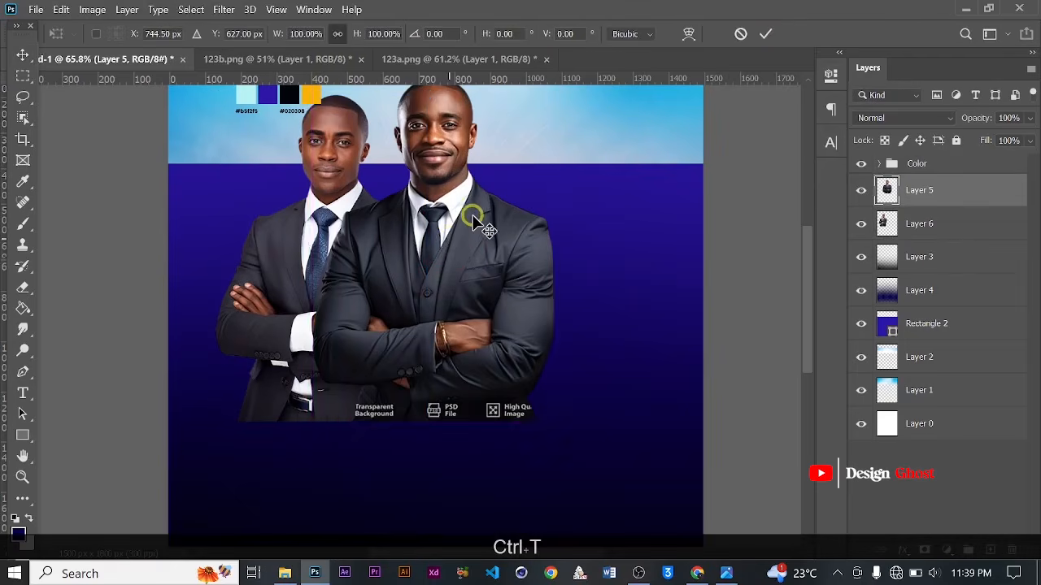
pyautogui.scroll(-2, 476, 220)
pyautogui.moveTo(496, 128); pyautogui.dragTo(481, 140)
pyautogui.scroll(1, 481, 139)
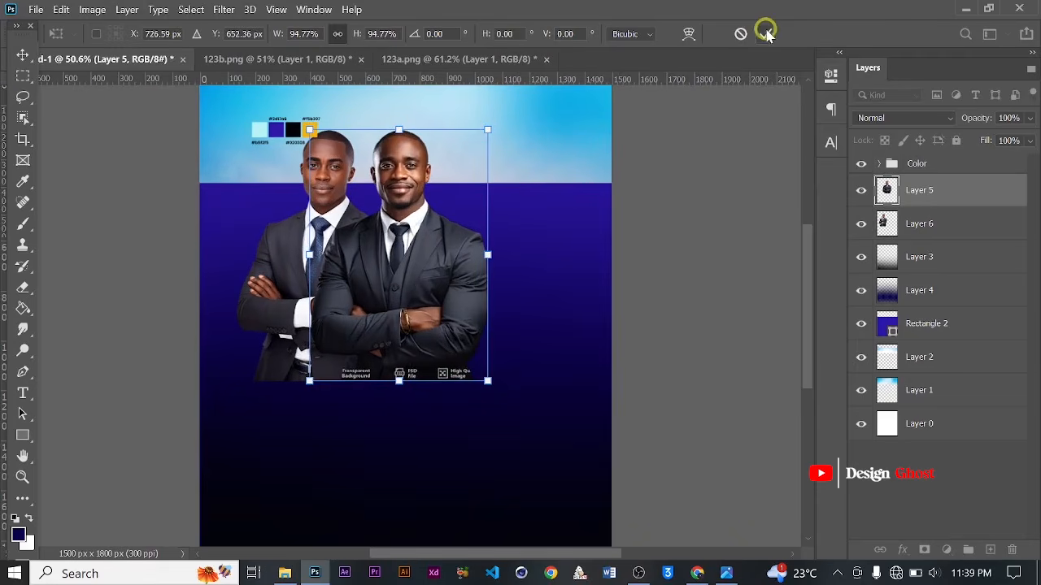
pyautogui.click(766, 32)
pyautogui.scroll(2, 321, 177)
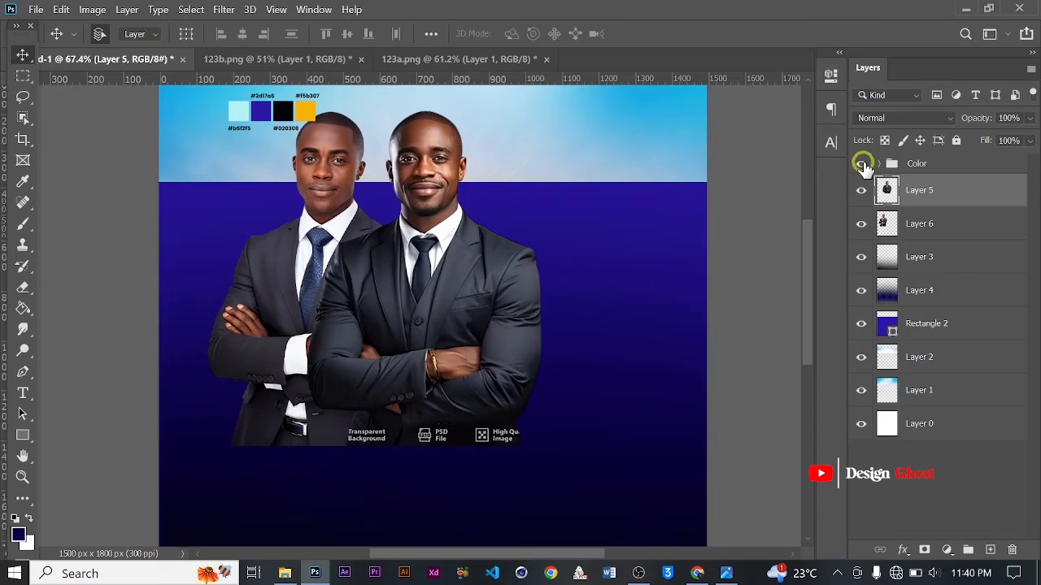
pyautogui.click(861, 163)
pyautogui.scroll(-3, 366, 293)
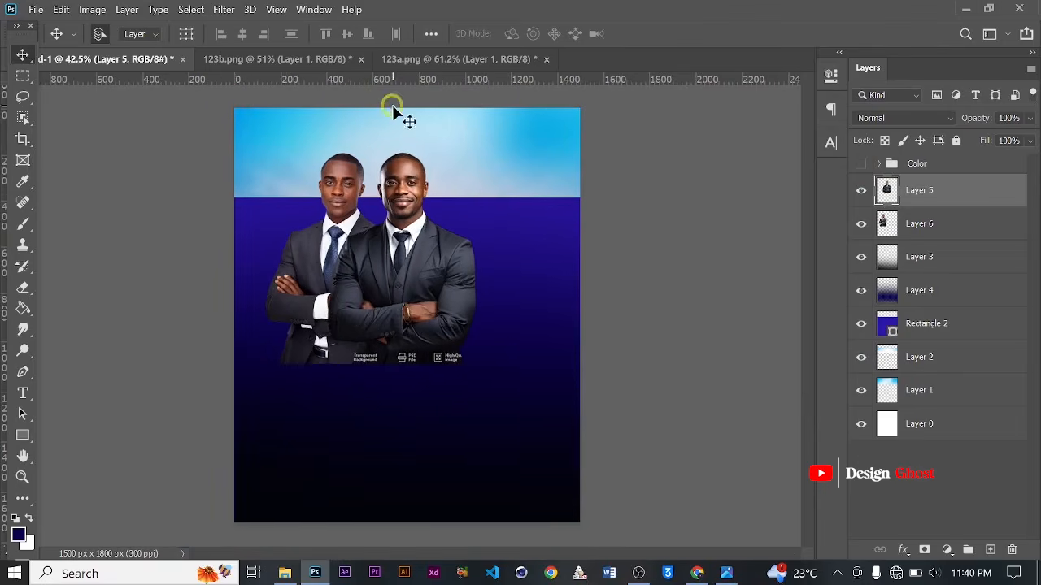
# - Copy the man in the grey suit from 123a.png into the flyer, in front of the central man
pyautogui.click(411, 61)
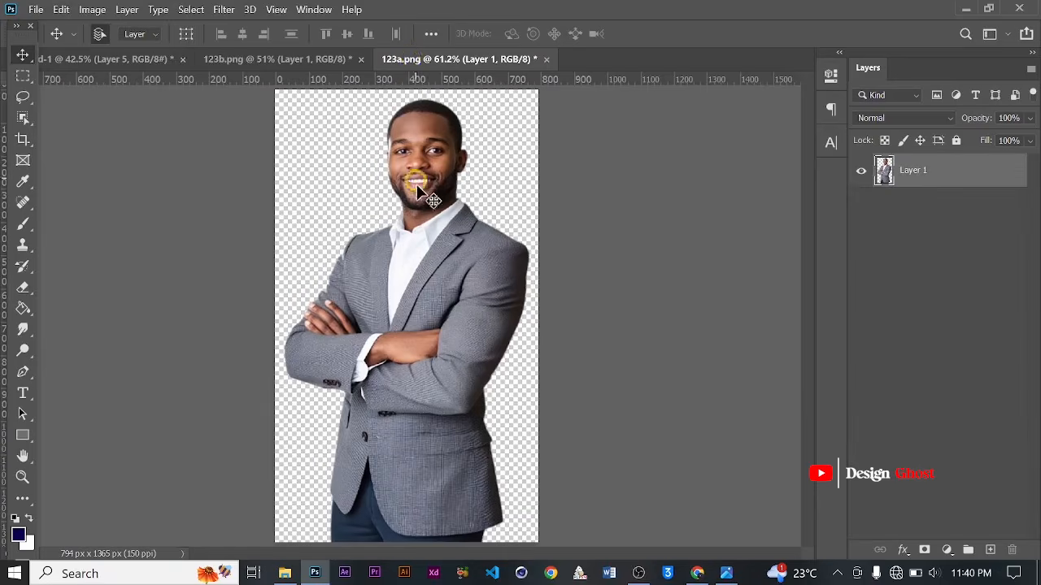
pyautogui.scroll(1, 417, 190)
pyautogui.moveTo(459, 284); pyautogui.dragTo(435, 275)
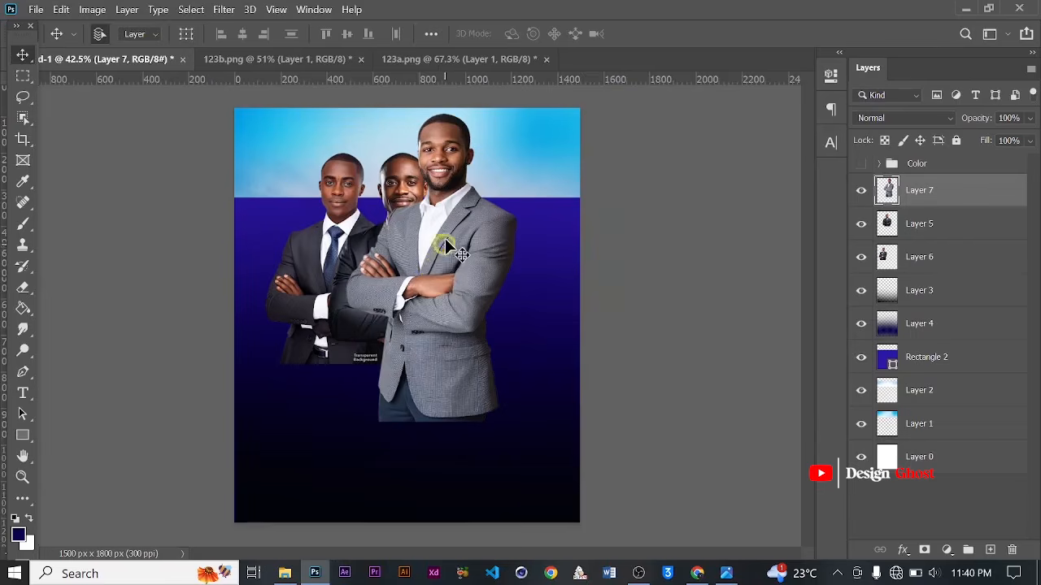
pyautogui.scroll(2, 457, 236)
pyautogui.scroll(-3, 457, 229)
# - Scale the man in the grey suit to about 83% and align his head height with the other two men
pyautogui.hotkey('ctrl', 't')
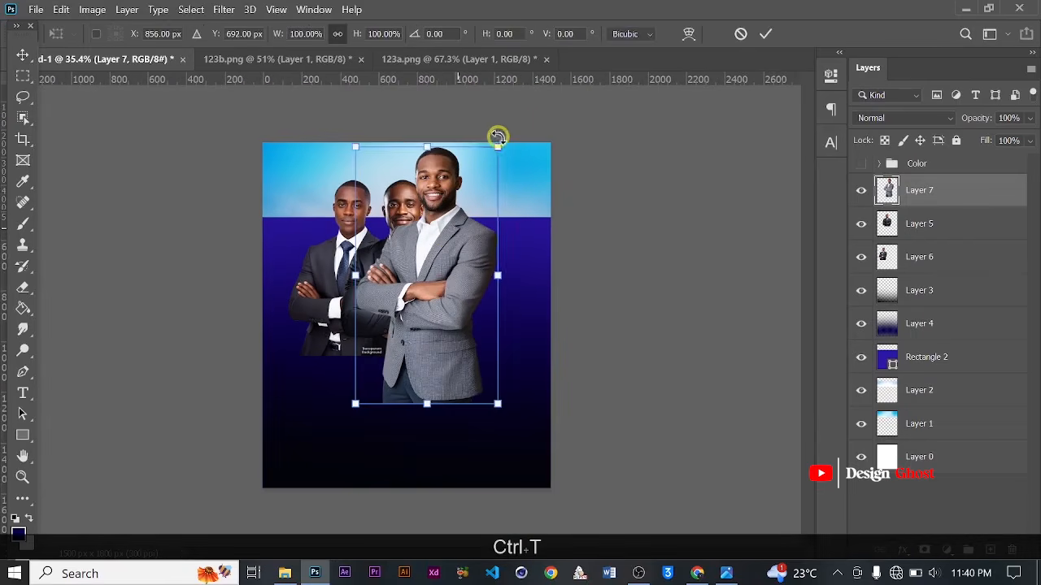
pyautogui.moveTo(500, 143); pyautogui.dragTo(474, 189)
pyautogui.moveTo(422, 275); pyautogui.dragTo(445, 271)
pyautogui.scroll(2, 470, 277)
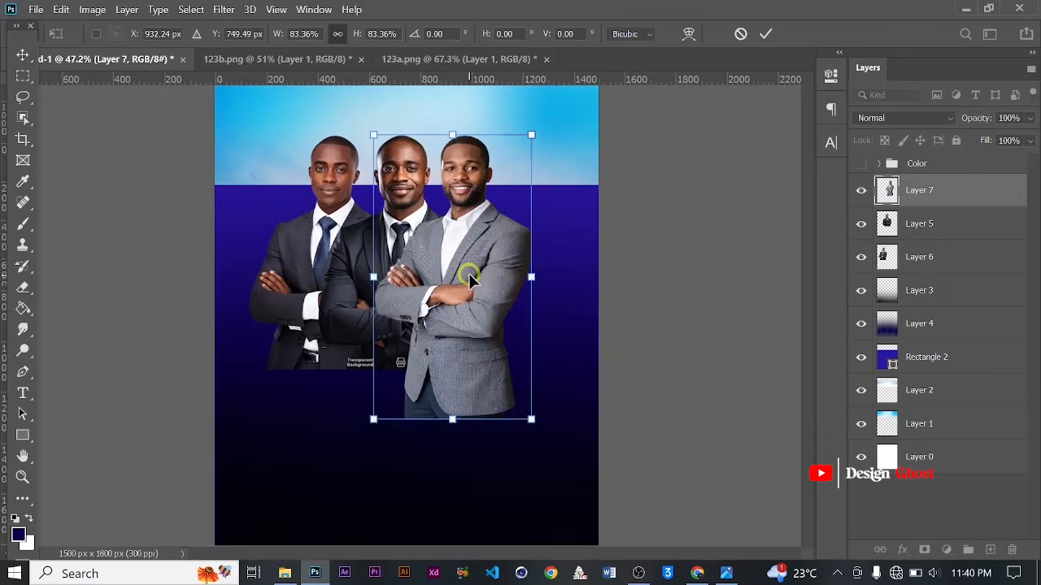
pyautogui.press('Return')
pyautogui.hotkey('ctrl', '0')
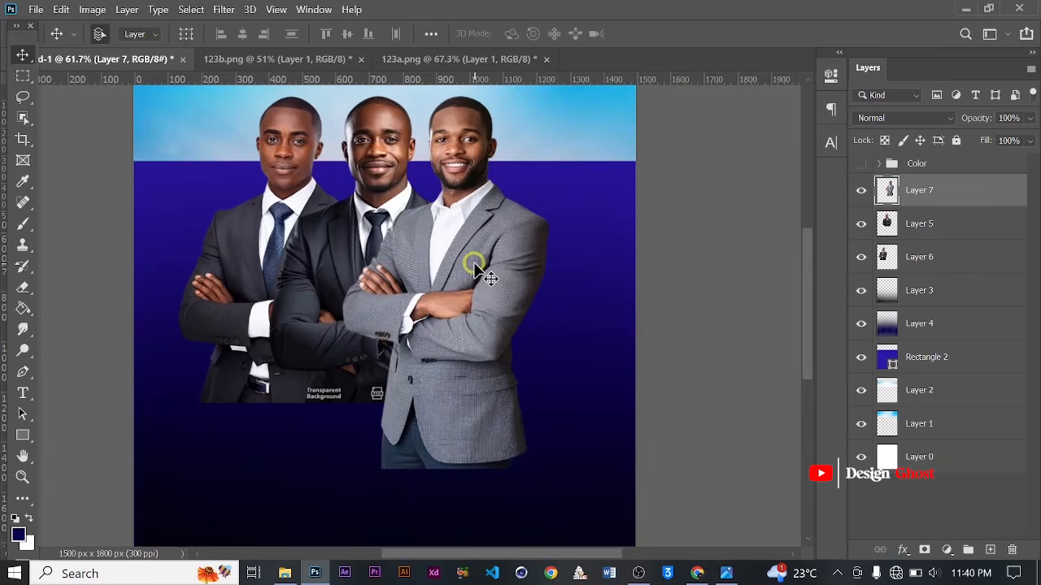
pyautogui.scroll(-1, 473, 262)
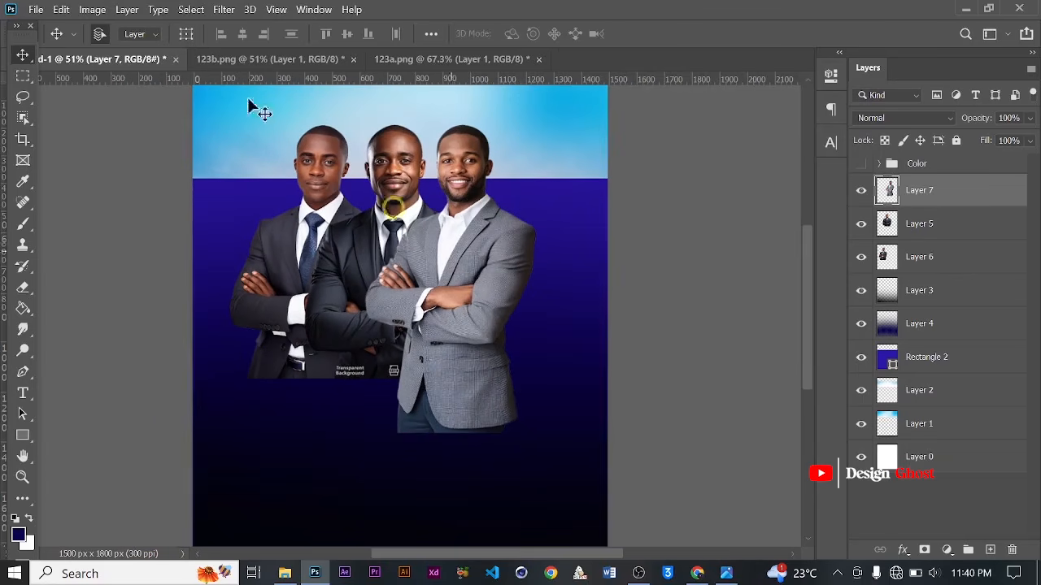
# - Flip the man in the grey suit horizontally and shift him to the right of the central man
pyautogui.click(61, 10)
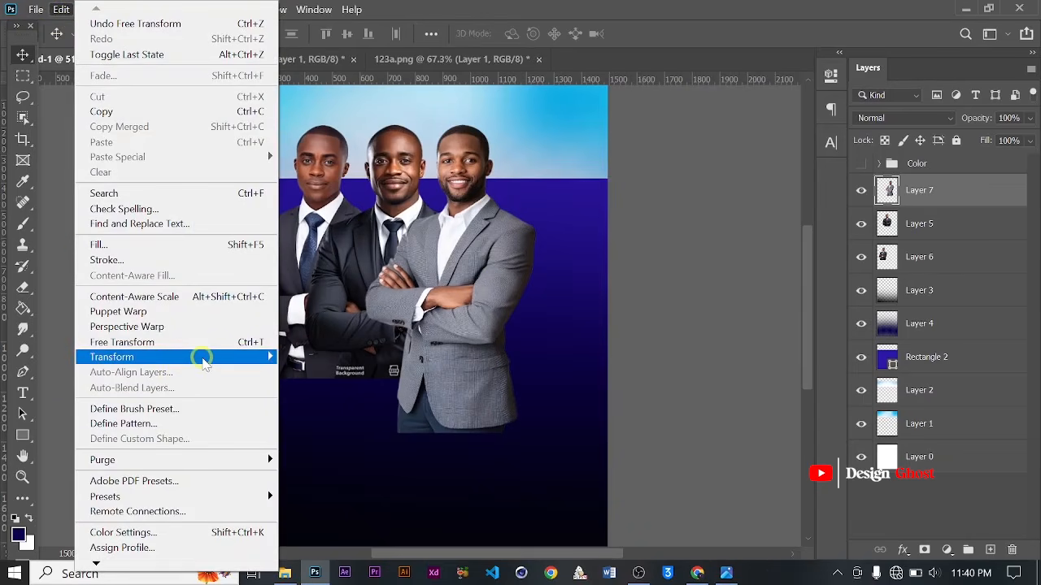
pyautogui.moveTo(203, 359)
pyautogui.click(358, 341)
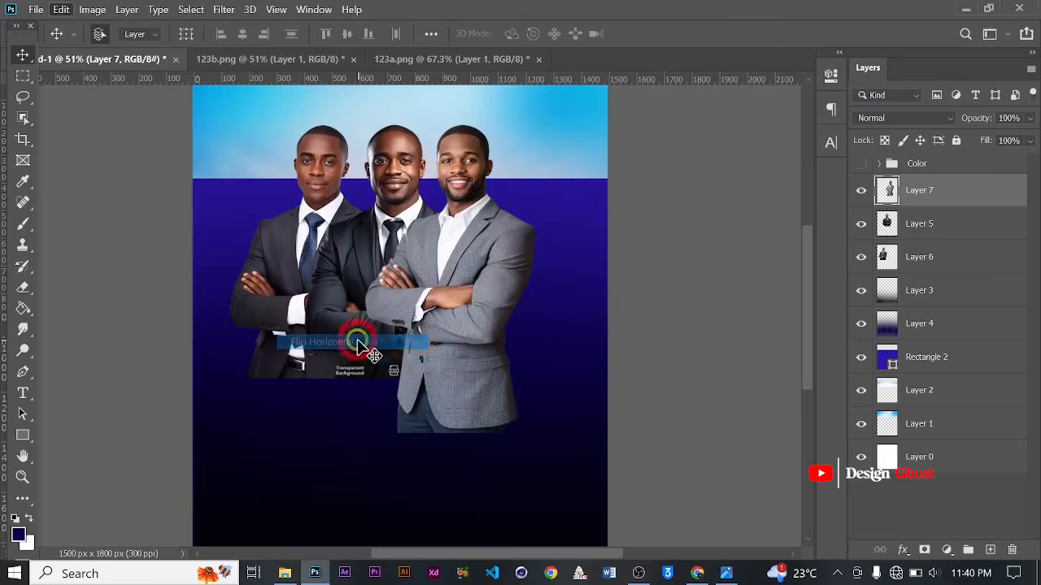
pyautogui.scroll(1, 419, 275)
pyautogui.moveTo(397, 282); pyautogui.dragTo(451, 278)
# - Move Layer 7 below Layer 5 and nudge the grey-suited man into place behind the central man's shoulder
pyautogui.scroll(-2, 461, 279)
pyautogui.moveTo(939, 198); pyautogui.dragTo(938, 236)
pyautogui.scroll(2, 512, 244)
pyautogui.scroll(-1, 513, 241)
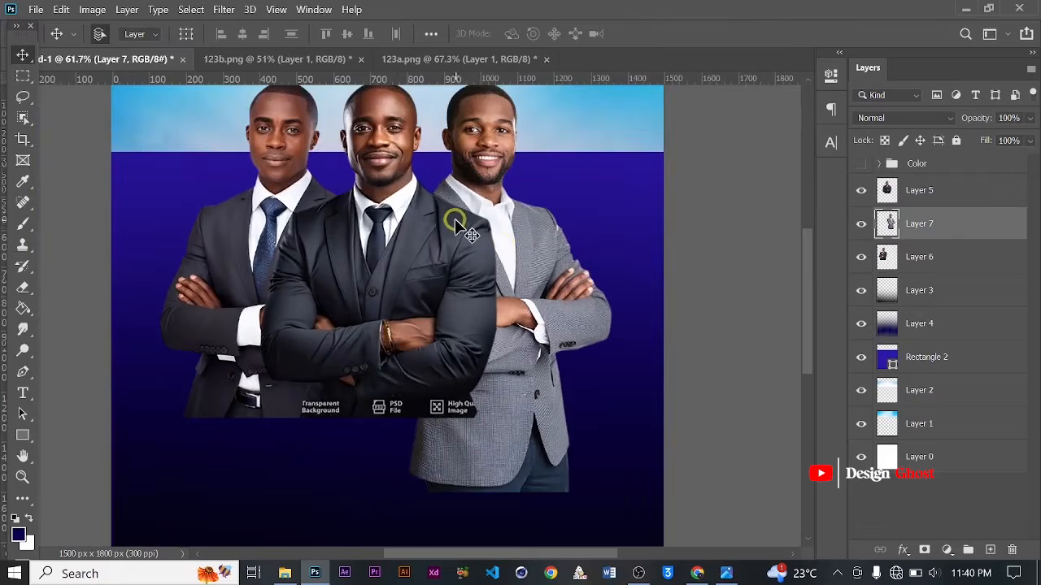
pyautogui.scroll(-1, 503, 242)
pyautogui.moveTo(506, 240); pyautogui.dragTo(505, 241)
pyautogui.scroll(-1, 505, 242)
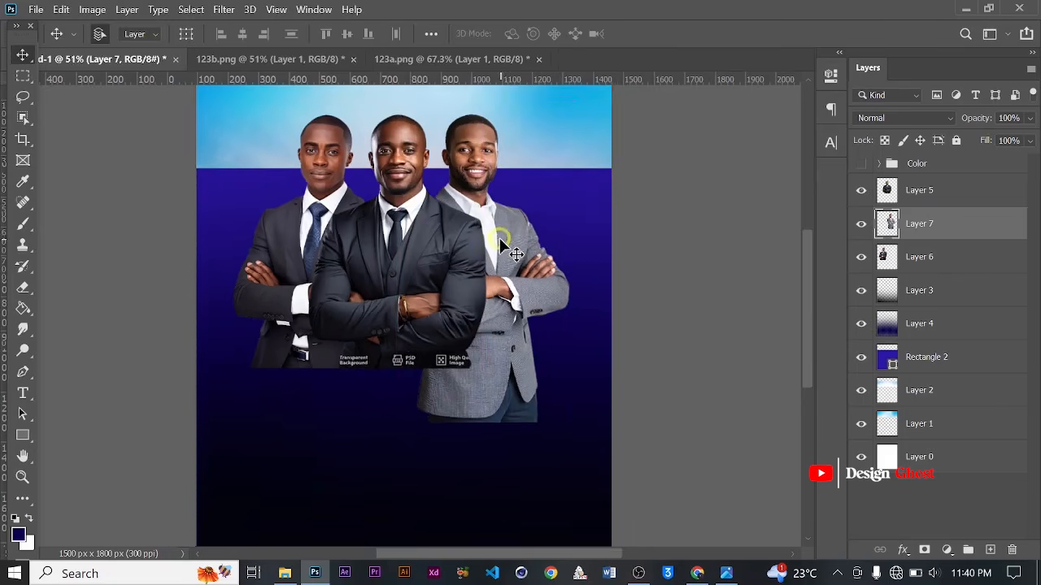
# - Fine-tune the left man's position so the three men stand evenly spaced with heads level
pyautogui.scroll(5, 336, 244)
pyautogui.press('space')
pyautogui.moveTo(402, 256); pyautogui.dragTo(404, 285)
pyautogui.scroll(-2, 404, 284)
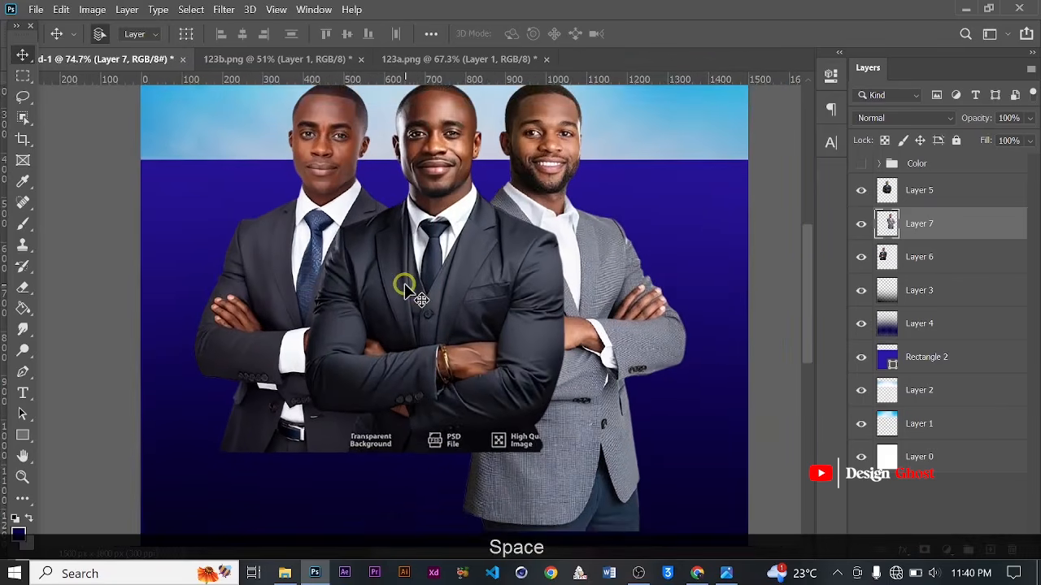
pyautogui.scroll(1, 406, 251)
pyautogui.press('space')
pyautogui.moveTo(399, 225); pyautogui.dragTo(407, 279)
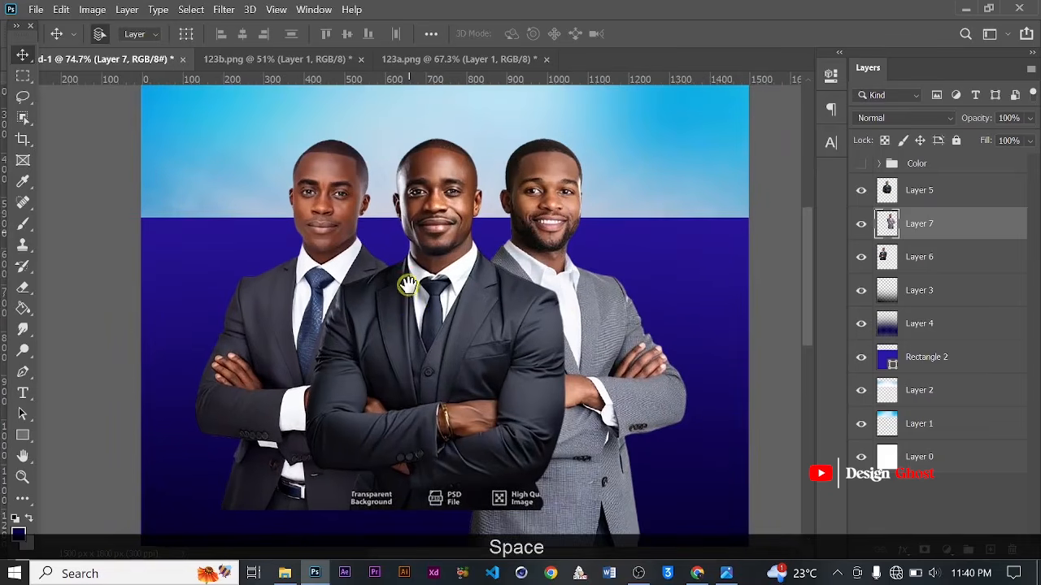
pyautogui.scroll(1, 342, 281)
pyautogui.moveTo(300, 222); pyautogui.dragTo(308, 208)
pyautogui.scroll(-2, 361, 230)
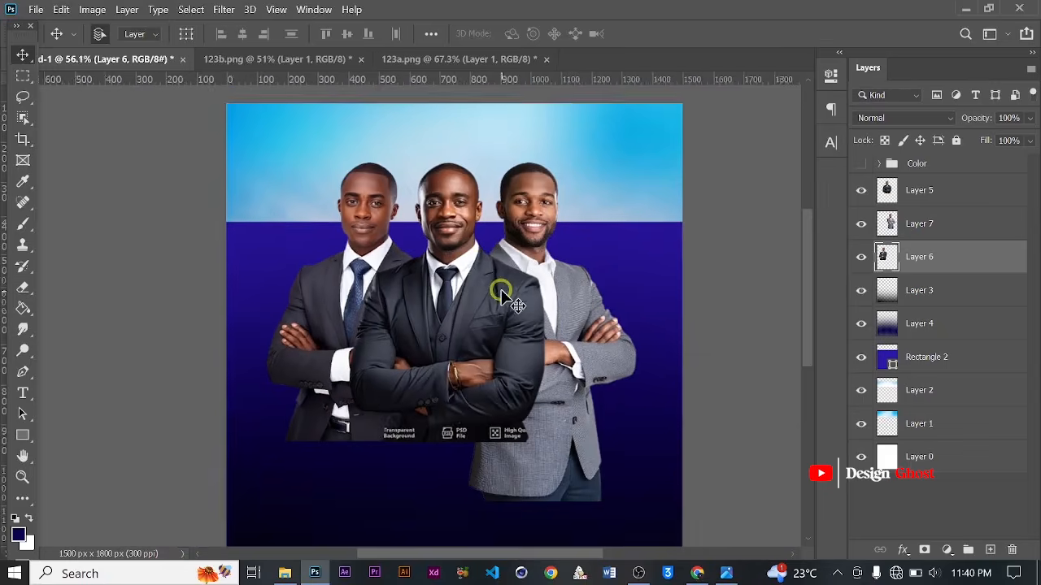
# - Group the three men's layers, Layer 5, Layer 7 and Layer 6, and name the group Images
pyautogui.keyDown('shift'); pyautogui.click(930, 195); pyautogui.keyUp('shift')
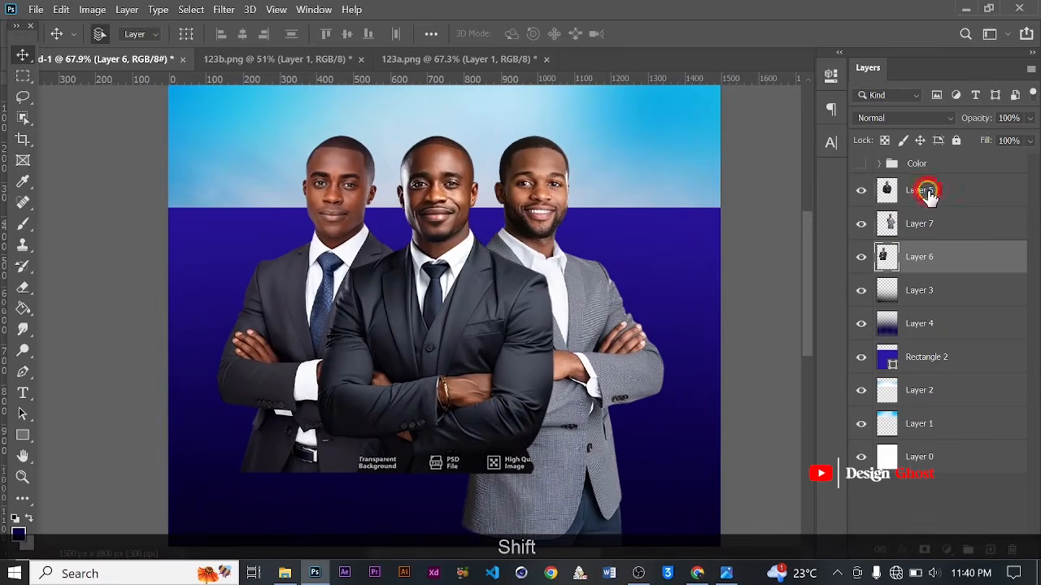
pyautogui.hotkey('ctrl', 'g')
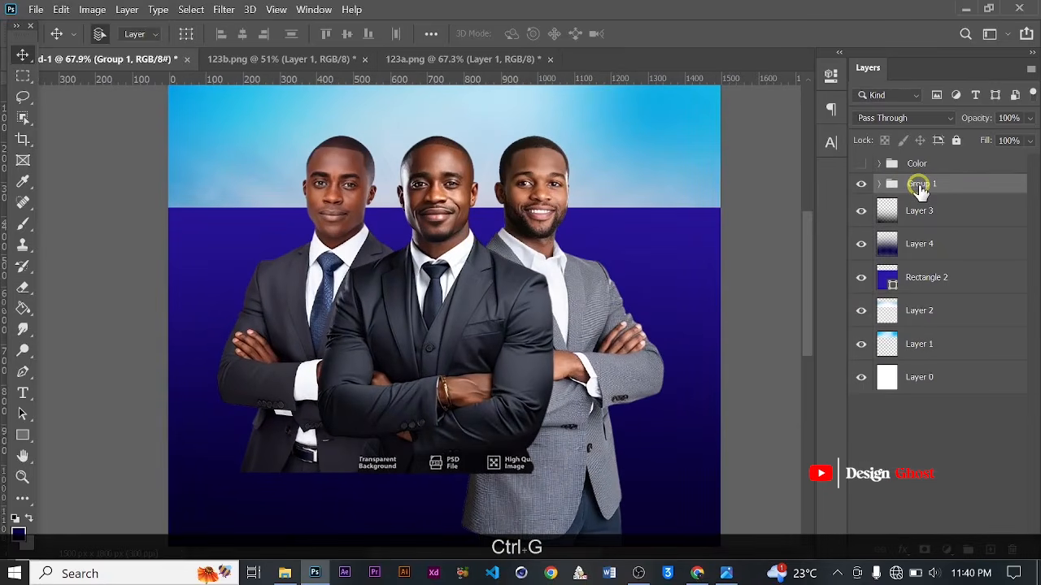
pyautogui.write('Images')
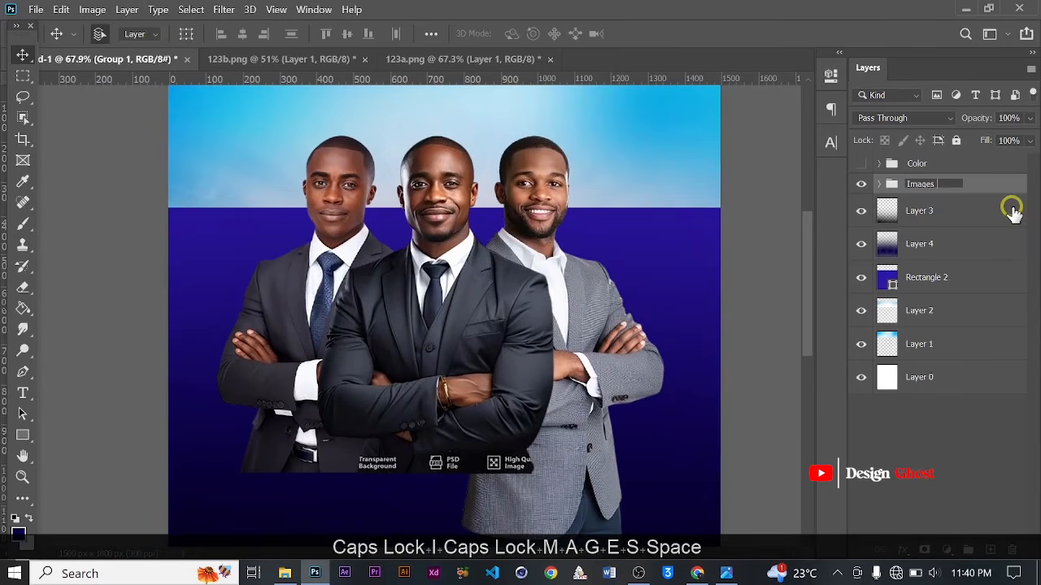
pyautogui.press('Return')
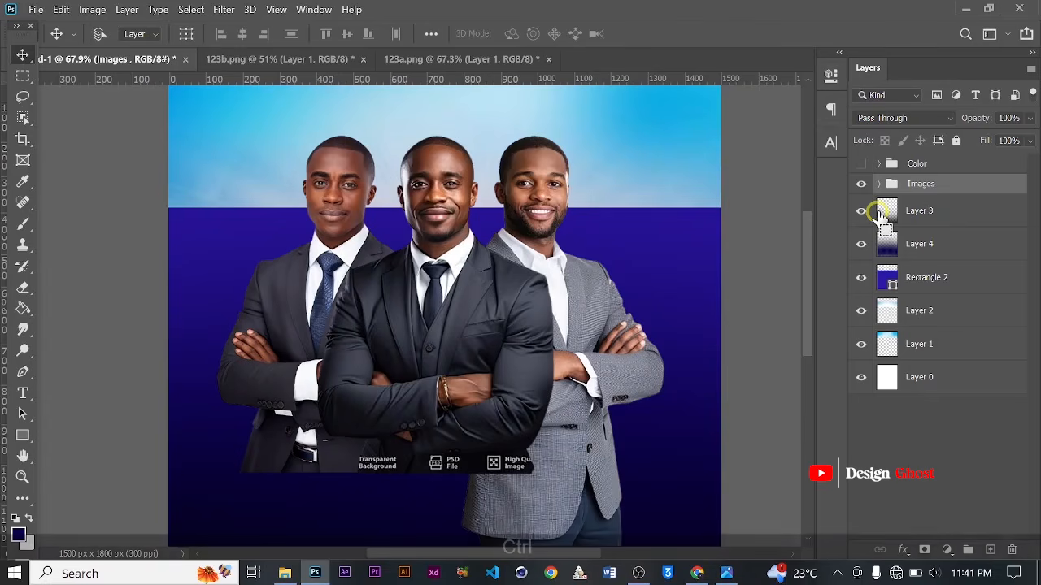
# - Create a merged copy of the Images group as a new layer and hide the original group
pyautogui.hotkey('ctrl', 'alt', 'e')
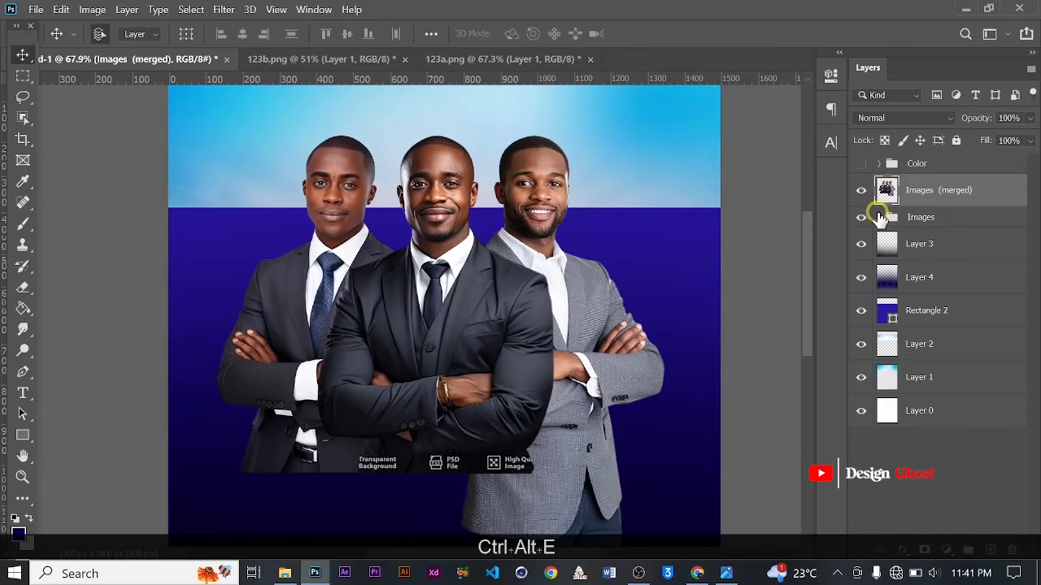
pyautogui.scroll(3, 501, 326)
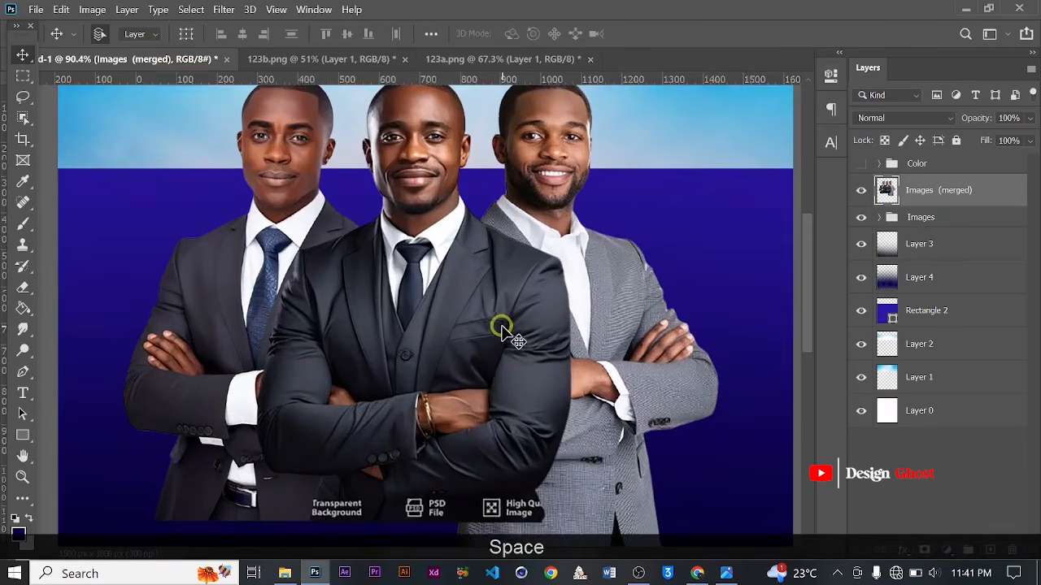
pyautogui.click(861, 217)
pyautogui.scroll(-2, 650, 281)
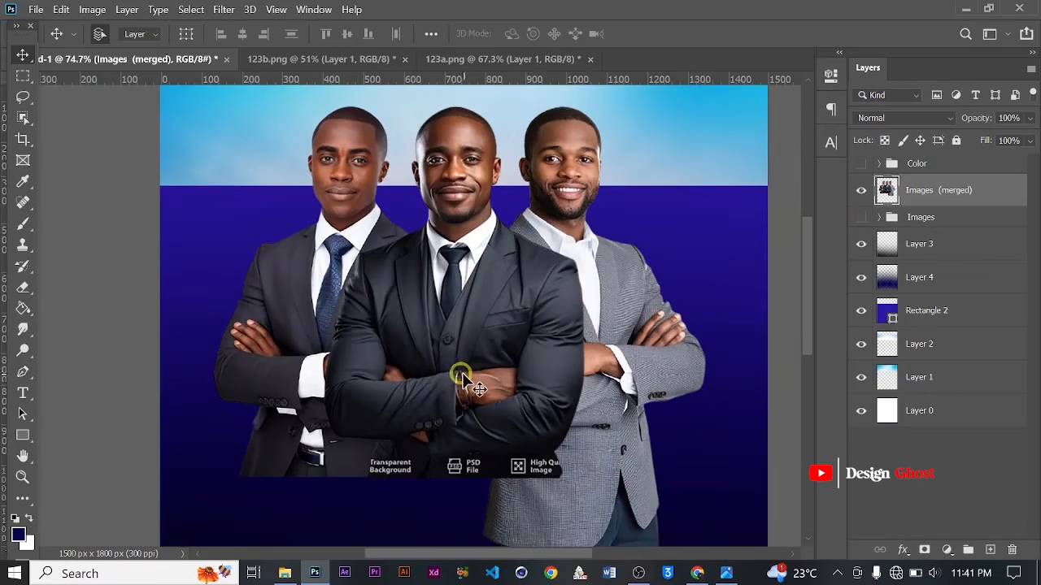
# - Erase the men's lower bodies on the merged layer with a soft 600 px eraser, fading them into the purple below their folded arms
pyautogui.scroll(2, 461, 378)
pyautogui.scroll(-3, 468, 372)
pyautogui.moveTo(476, 372); pyautogui.dragTo(498, 249)
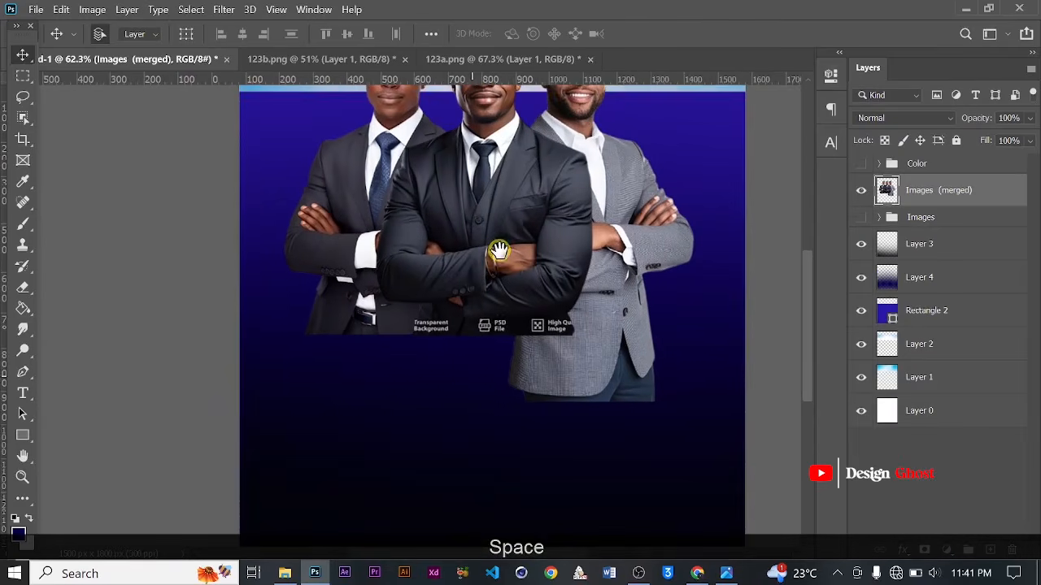
pyautogui.press('e')
pyautogui.scroll(-2, 557, 268)
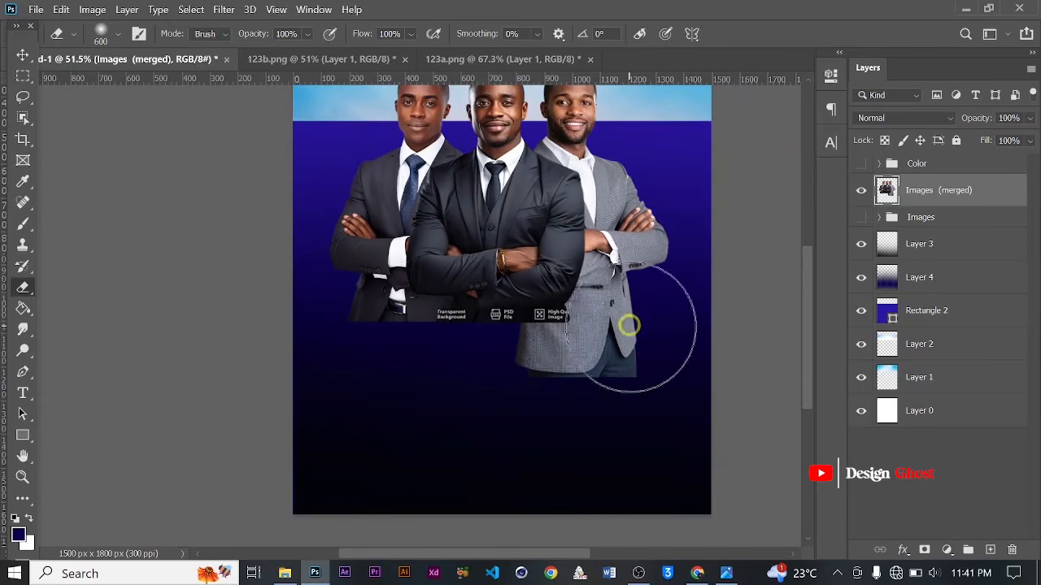
pyautogui.moveTo(626, 325)
pyautogui.mouseDown()
pyautogui.moveTo(454, 369)
pyautogui.moveTo(404, 362)
pyautogui.moveTo(428, 356)
pyautogui.moveTo(361, 335)
pyautogui.moveTo(390, 338)
pyautogui.moveTo(377, 344)
pyautogui.moveTo(304, 300)
pyautogui.mouseUp()
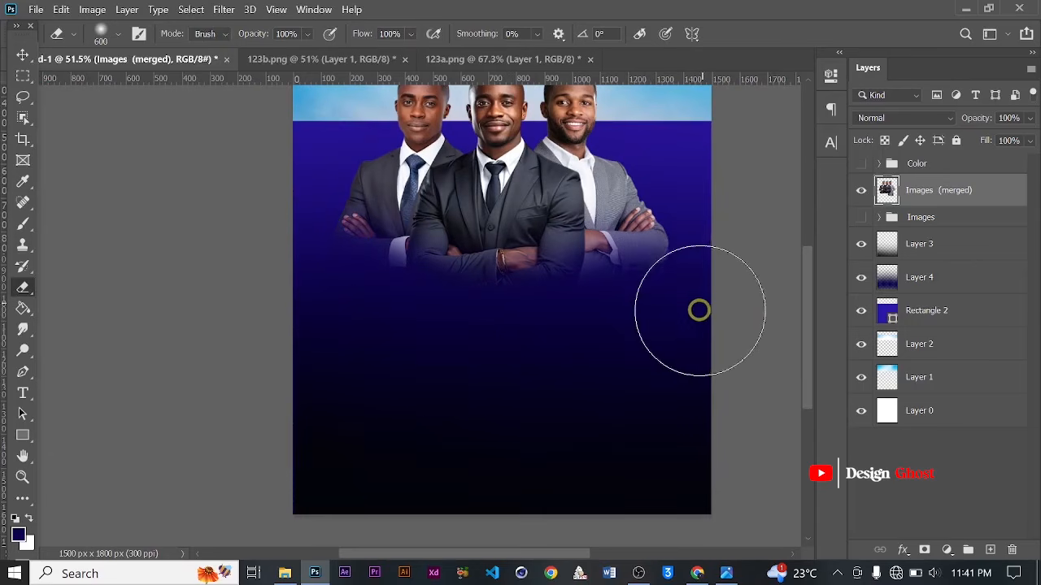
pyautogui.scroll(-3, 446, 395)
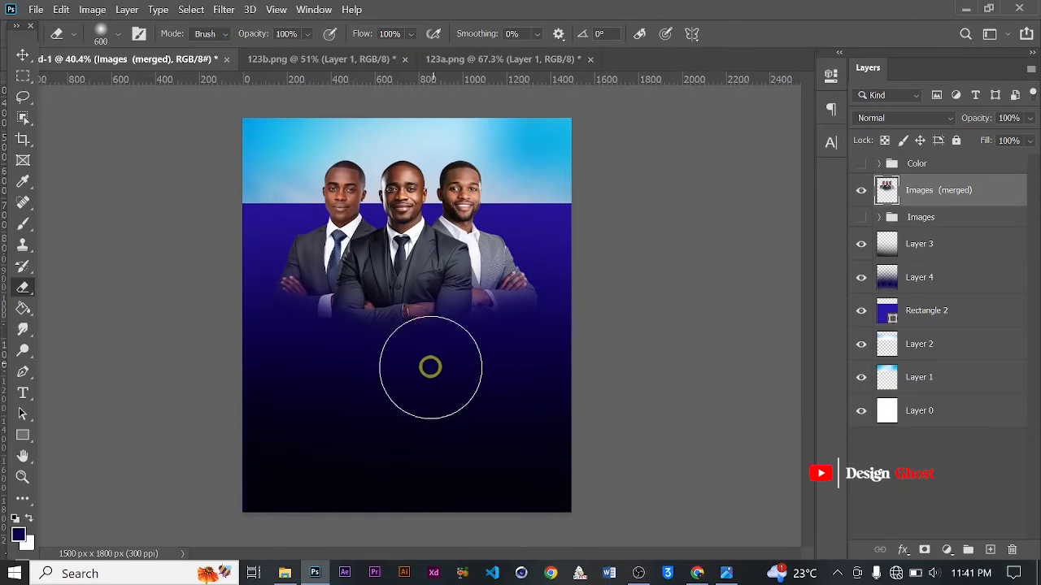
pyautogui.scroll(2, 441, 402)
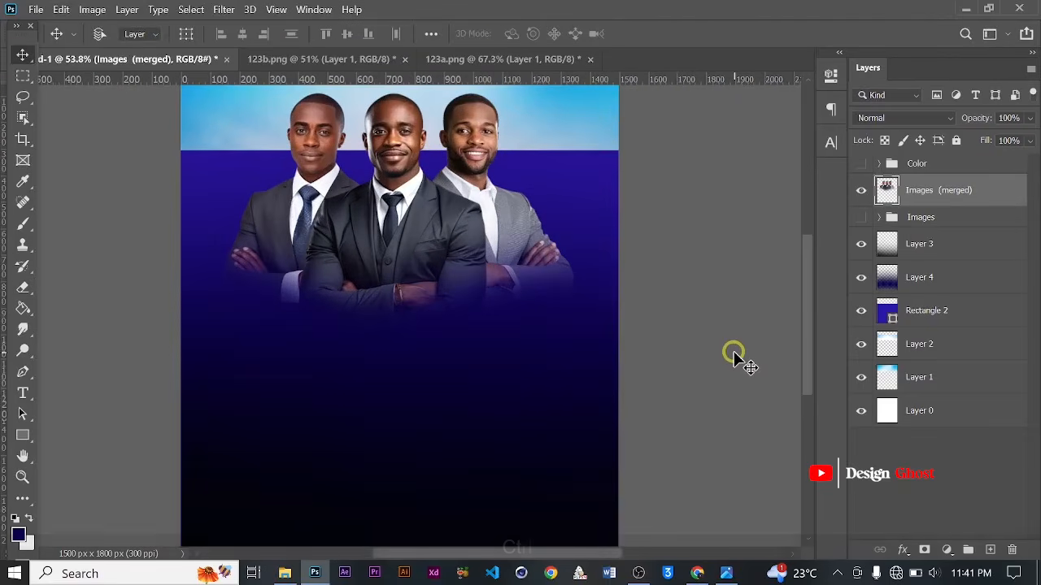
# - Scale the merged men layer down to about 93.5% and centre it horizontally, with the heads overlapping the sky
pyautogui.press('ctrl')
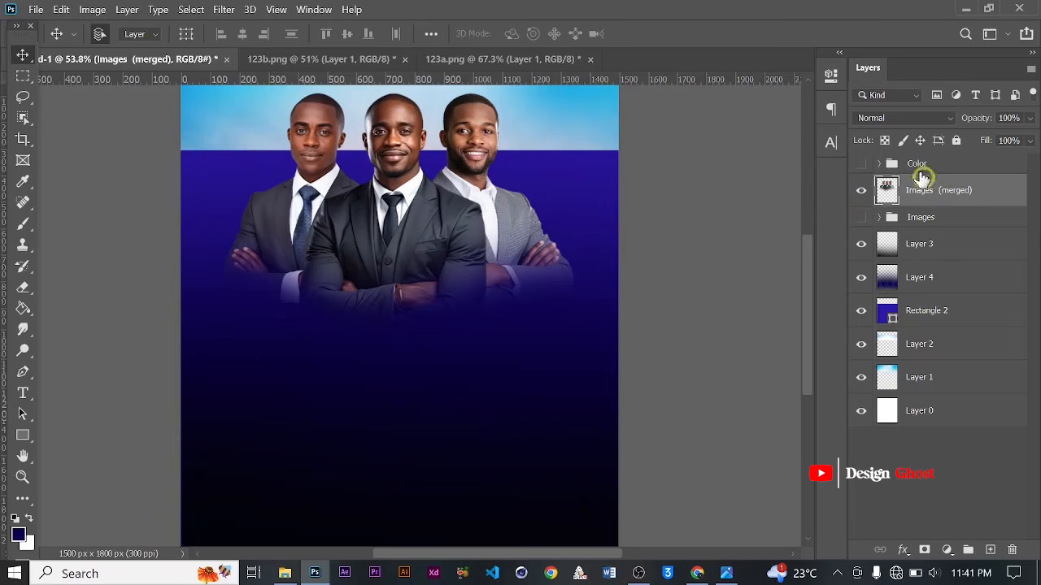
pyautogui.scroll(4, 421, 194)
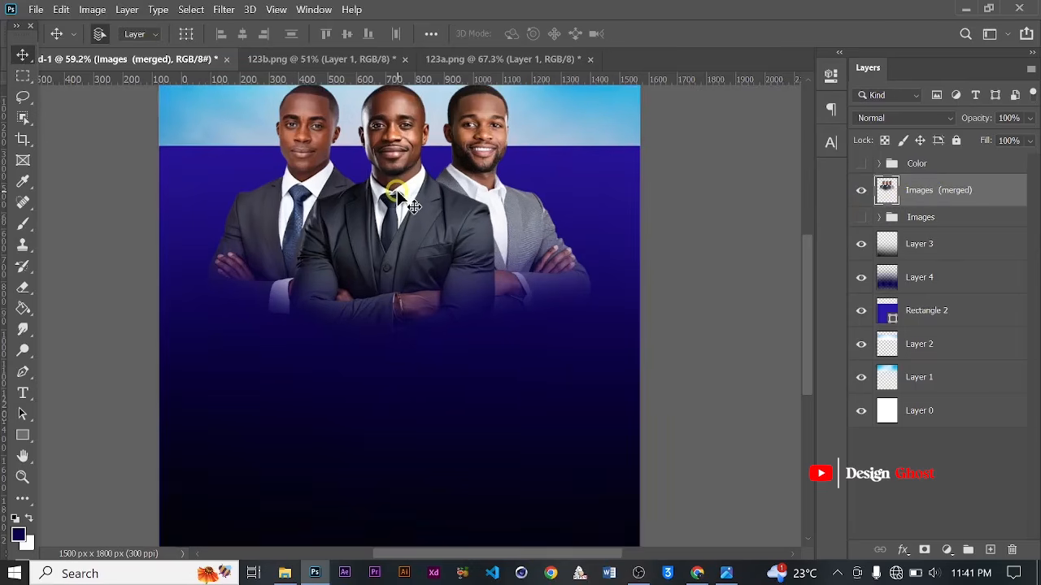
pyautogui.press('space')
pyautogui.scroll(-2, 428, 207)
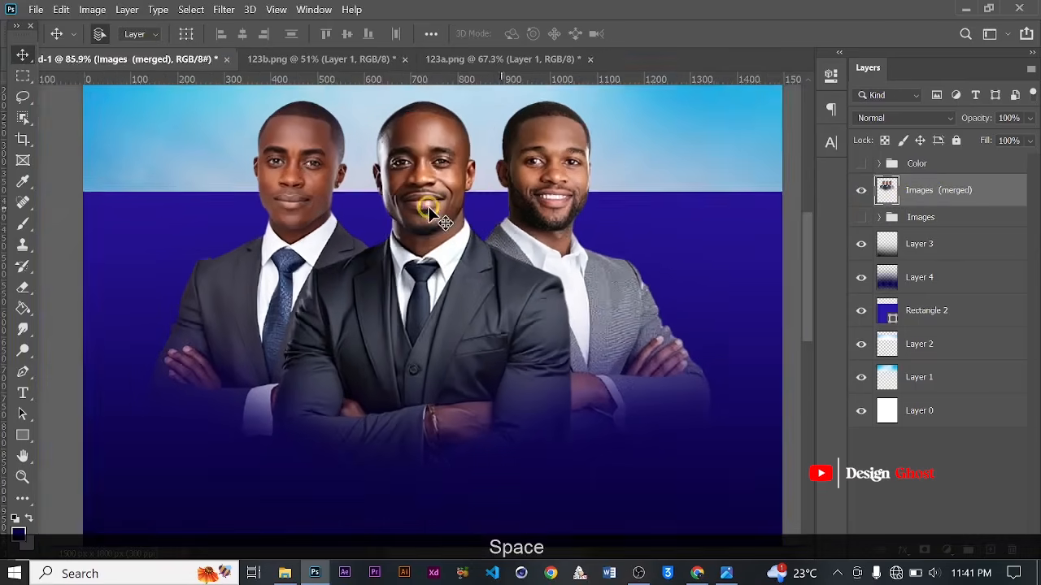
pyautogui.hotkey('ctrl', 't')
pyautogui.scroll(-2, 570, 179)
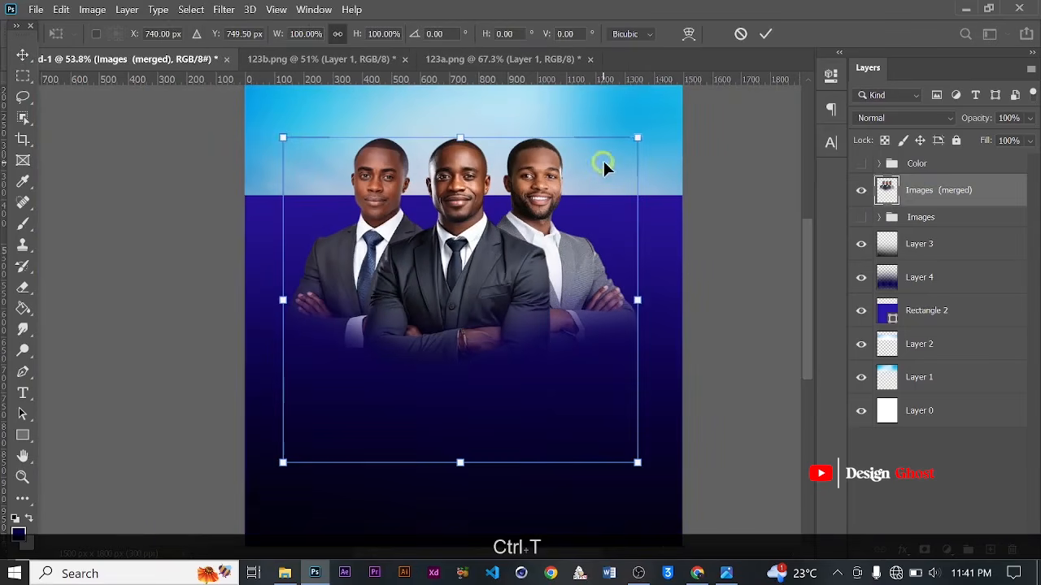
pyautogui.moveTo(635, 135); pyautogui.dragTo(626, 143)
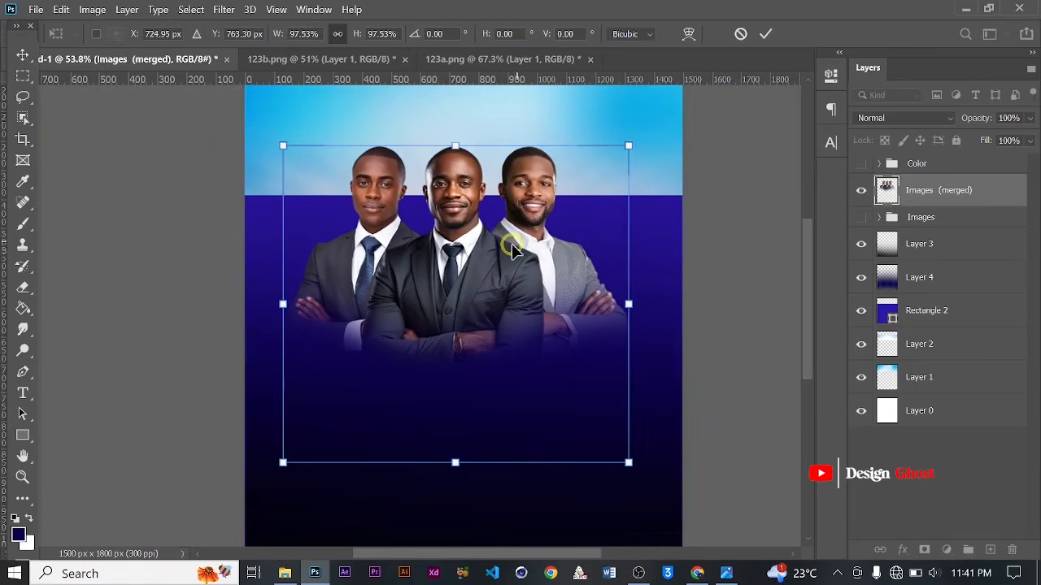
pyautogui.moveTo(517, 243); pyautogui.dragTo(527, 235)
pyautogui.scroll(-2, 557, 153)
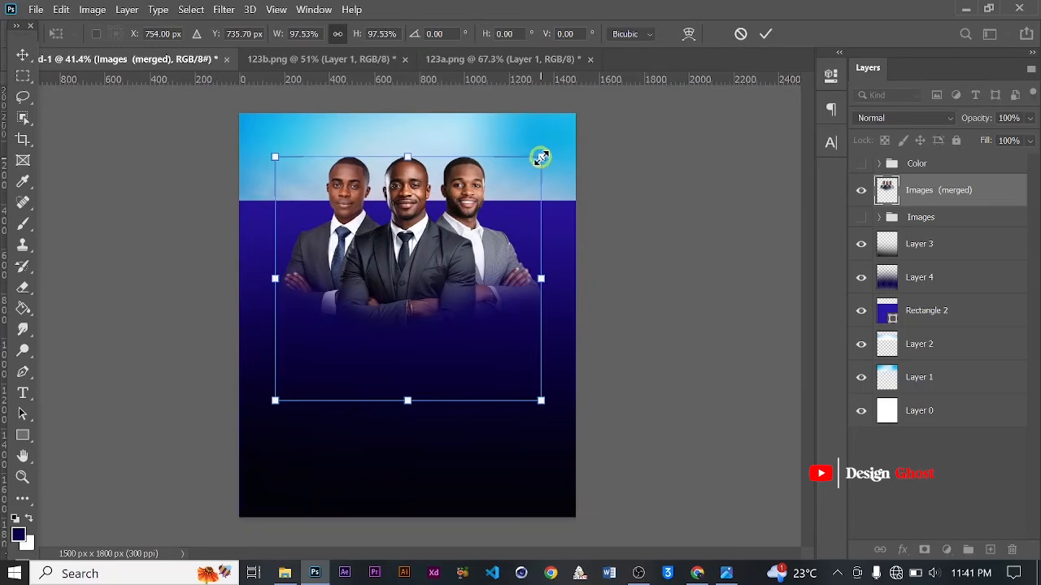
pyautogui.moveTo(540, 157); pyautogui.dragTo(530, 168)
pyautogui.moveTo(418, 249); pyautogui.dragTo(421, 260)
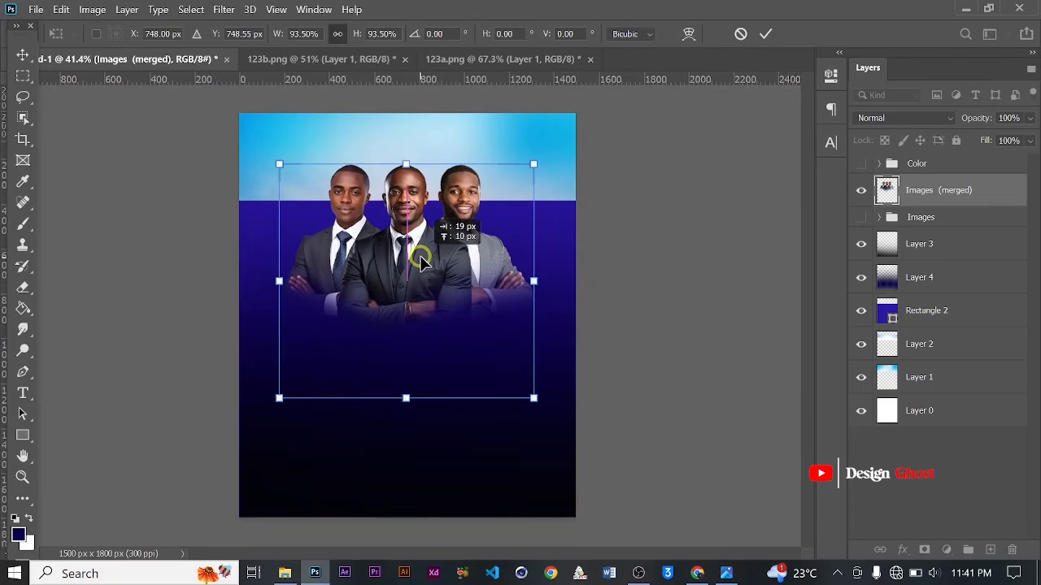
pyautogui.press('Return')
pyautogui.hotkey('ctrl', '0')
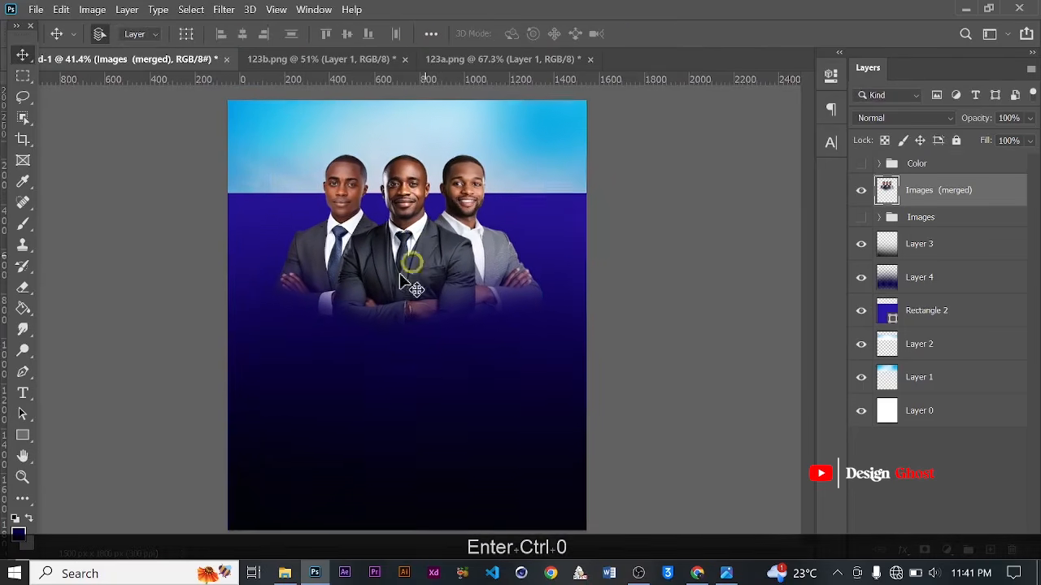
# - Examine the men's placement on the flyer and their fade into the purple background, both close up and in full view
pyautogui.scroll(2, 417, 328)
pyautogui.moveTo(419, 243); pyautogui.dragTo(423, 271)
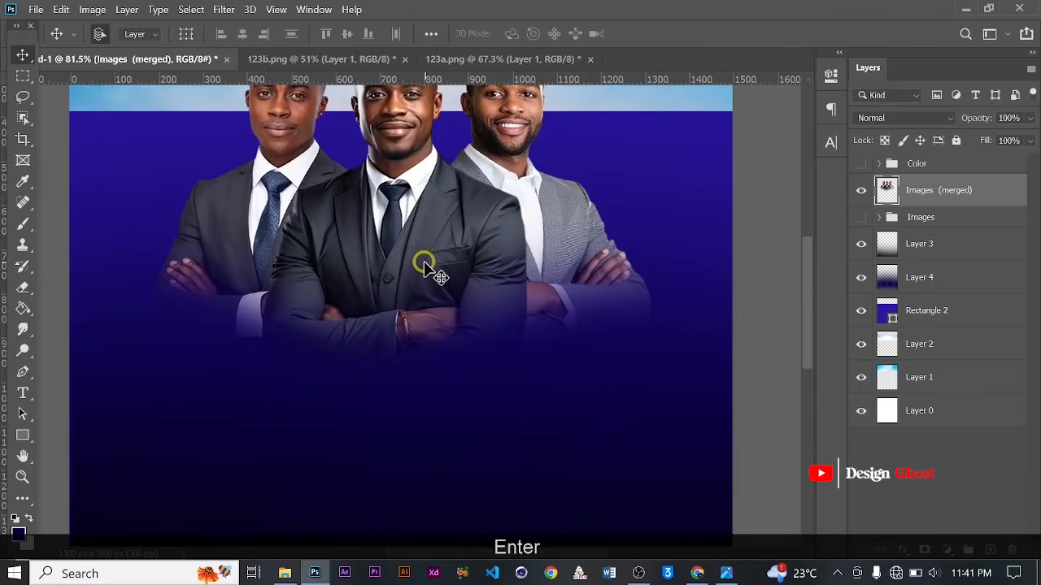
pyautogui.hotkey('ctrl', '0')
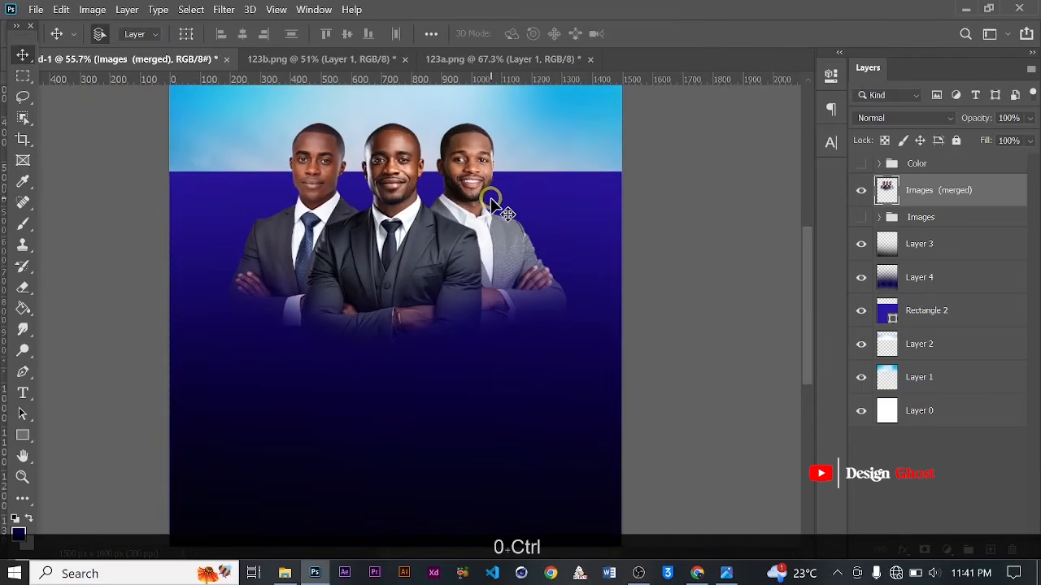
pyautogui.press('Return')
pyautogui.hotkey('ctrl', '0')
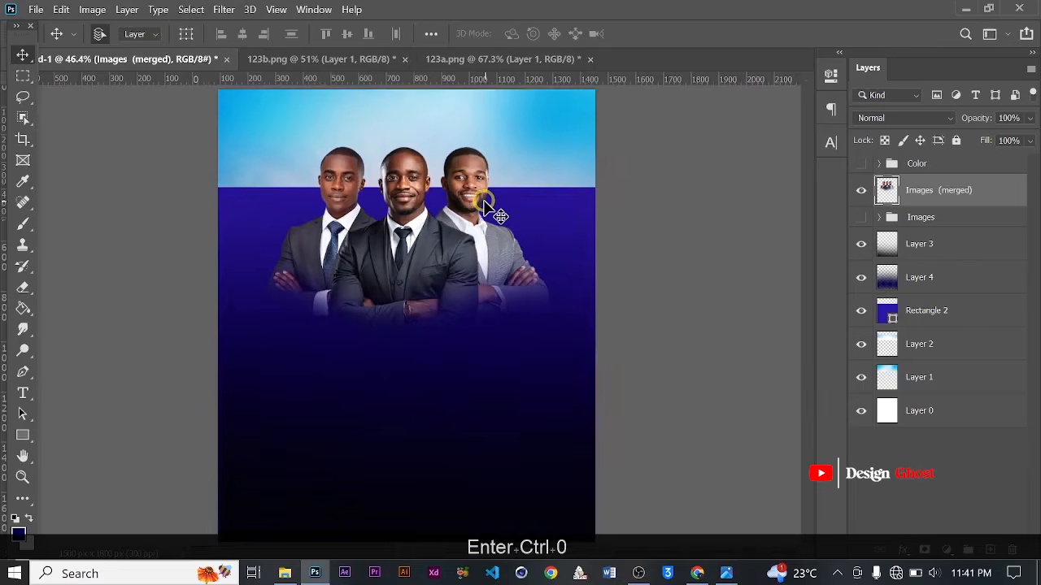
pyautogui.scroll(-2, 483, 204)
pyautogui.scroll(4, 416, 275)
pyautogui.moveTo(426, 320); pyautogui.dragTo(428, 253)
pyautogui.scroll(-5, 427, 254)
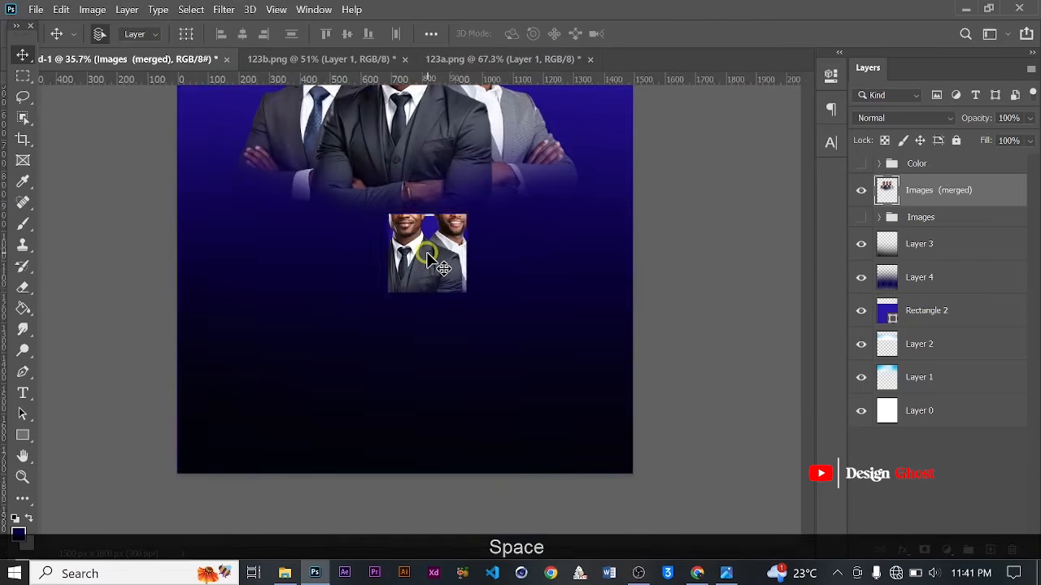
pyautogui.press('Return')
pyautogui.hotkey('ctrl', '0')
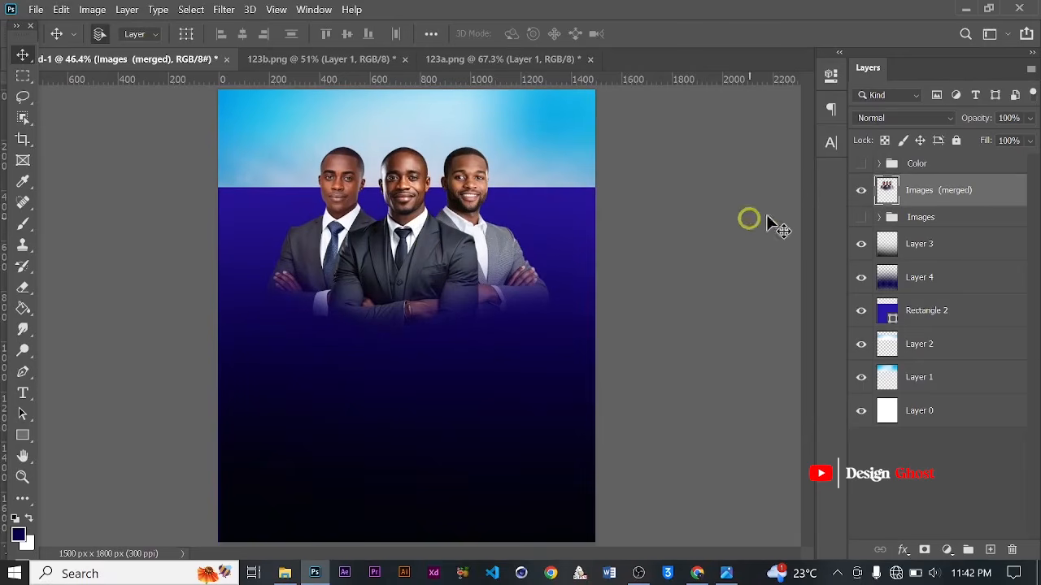
# - Show the Color group and sample its pale cyan swatch, b5f2f5, as the foreground colour
pyautogui.click(860, 164)
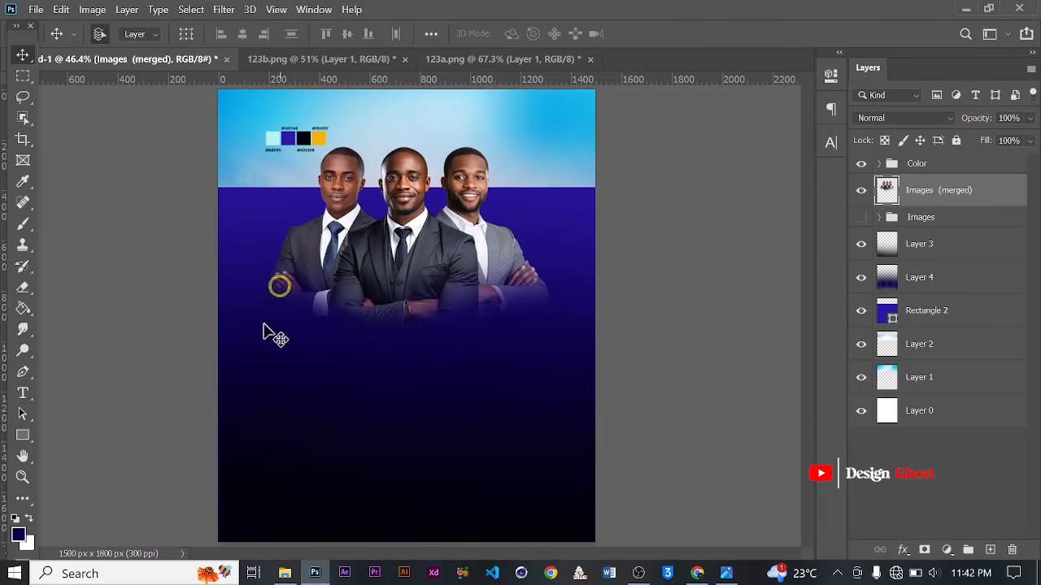
pyautogui.click(18, 534)
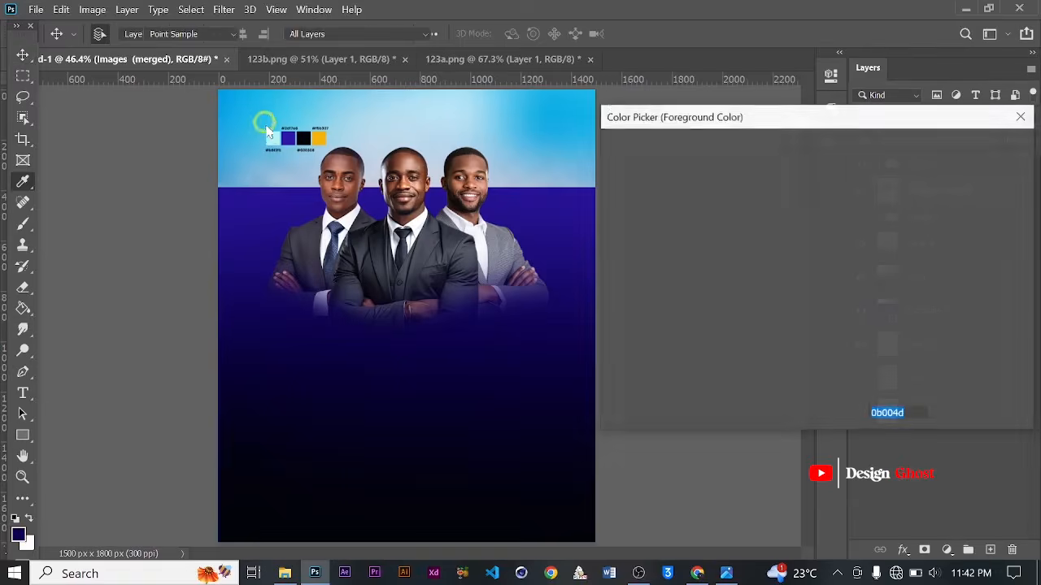
pyautogui.click(272, 139)
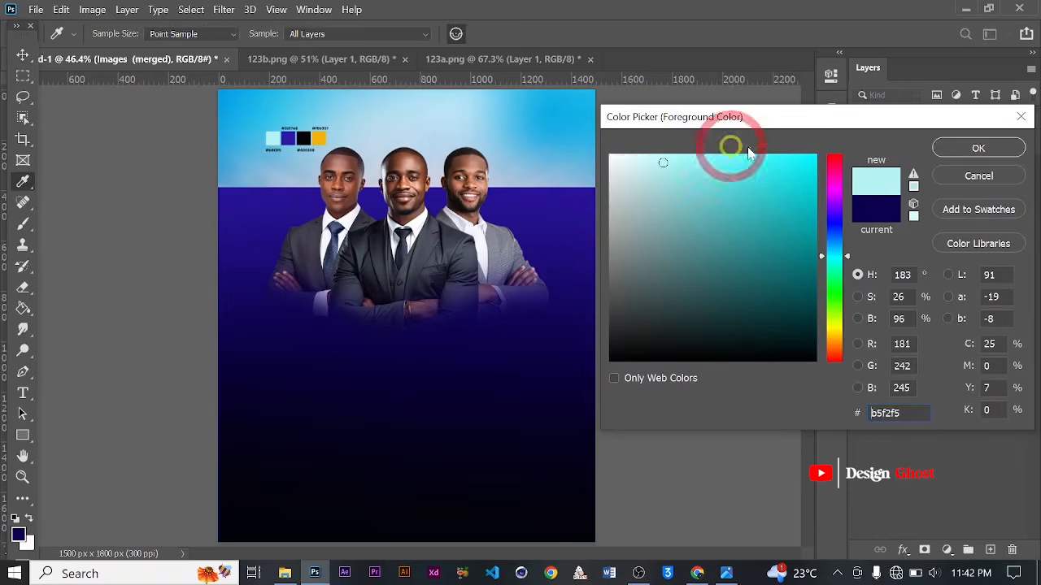
pyautogui.click(972, 150)
pyautogui.press('v')
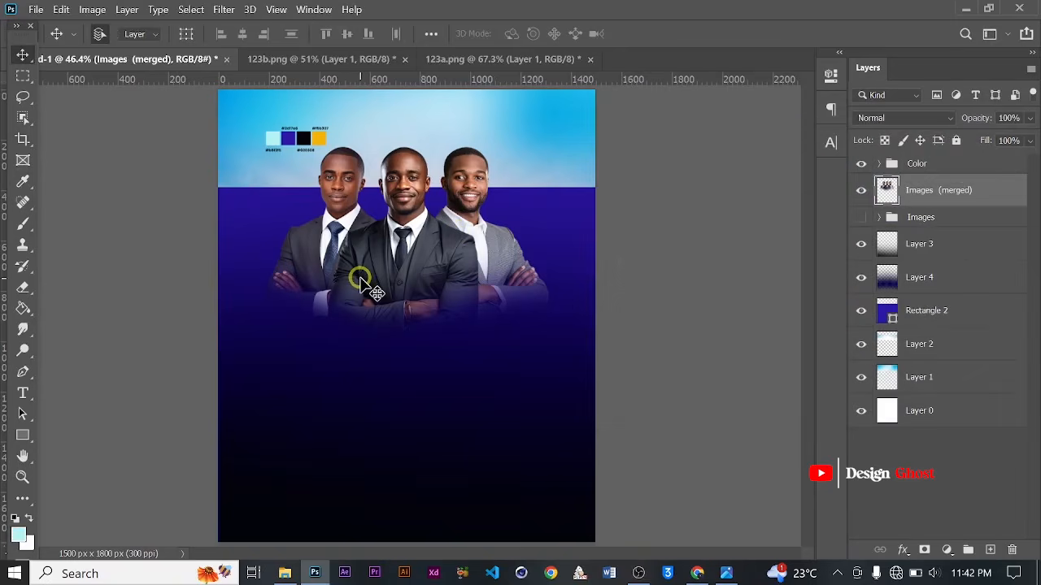
# - Size the soft brush to 1000 px, testing one pale cyan dab over the centre man and undoing it
pyautogui.press('b')
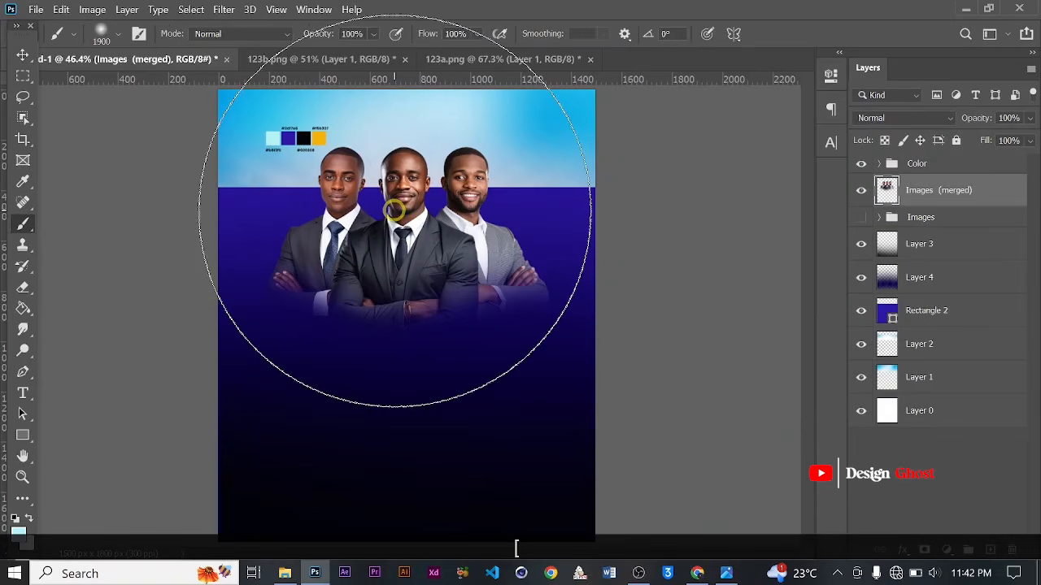
pyautogui.press('[')
pyautogui.press('[')
pyautogui.scroll(3, 393, 210)
pyautogui.press('[')
pyautogui.press('[')
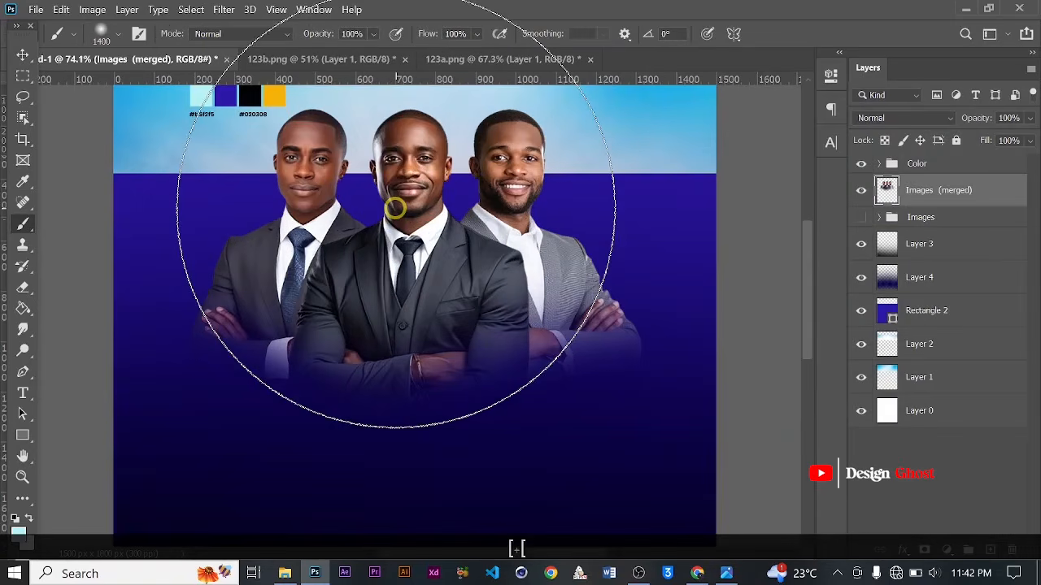
pyautogui.press('[')
pyautogui.press('[')
pyautogui.press('[')
pyautogui.press('[')
pyautogui.press('[')
pyautogui.press('[')
pyautogui.press('[')
pyautogui.press('[')
pyautogui.press('[')
pyautogui.press('[')
pyautogui.press('[')
pyautogui.press('[')
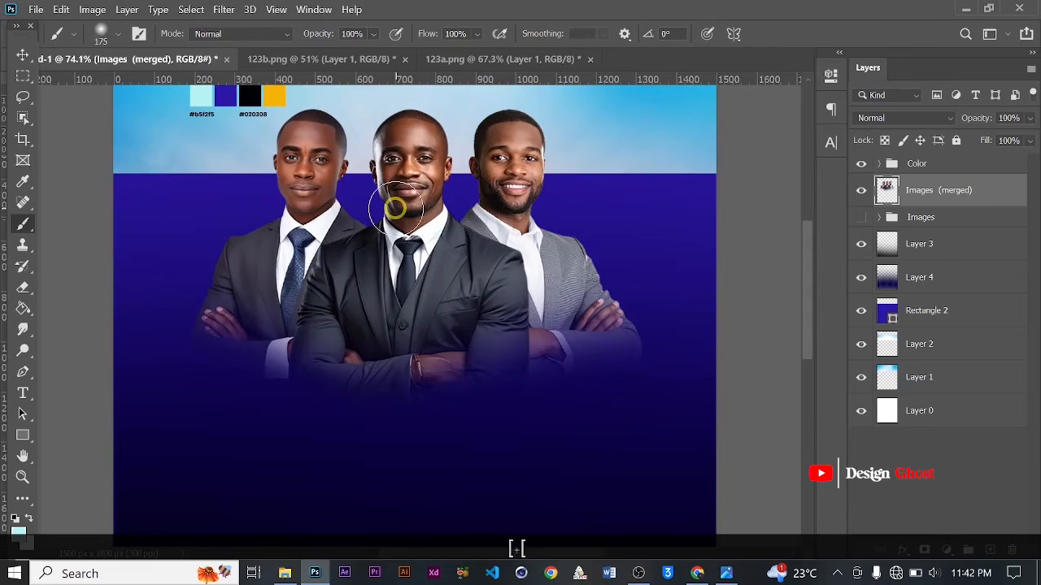
pyautogui.press(']')
pyautogui.press(']')
pyautogui.press(']')
pyautogui.press(']')
pyautogui.press(']')
pyautogui.press(']')
pyautogui.press(']')
pyautogui.press(']')
pyautogui.press(']')
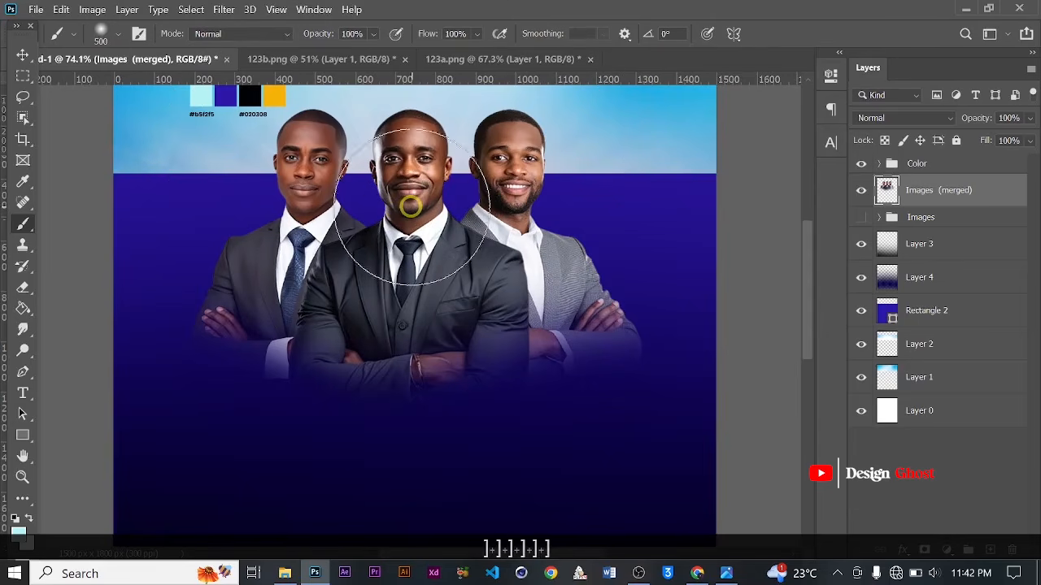
pyautogui.press('[')
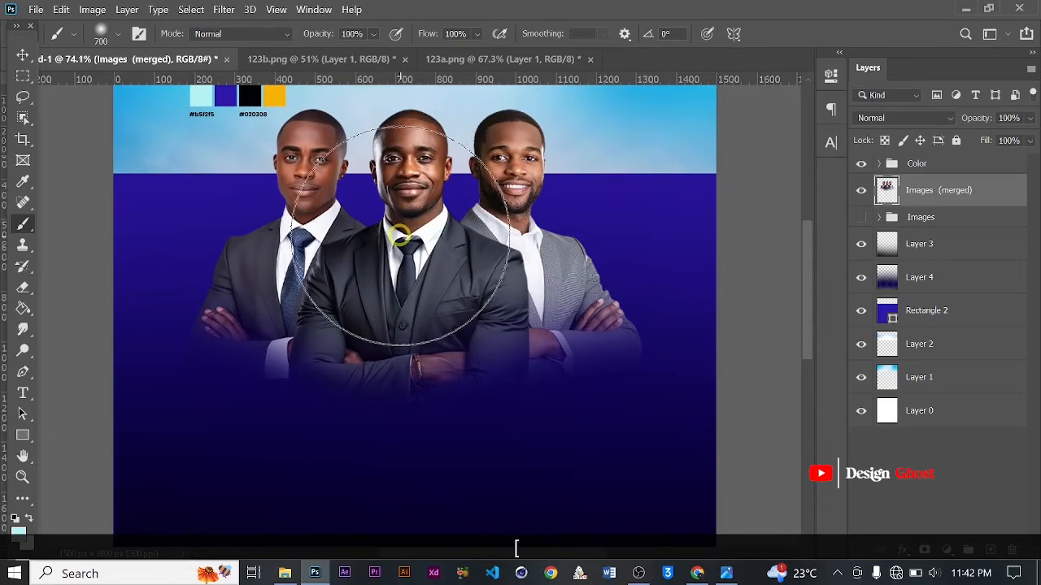
pyautogui.press(']')
pyautogui.press(']')
pyautogui.press(']')
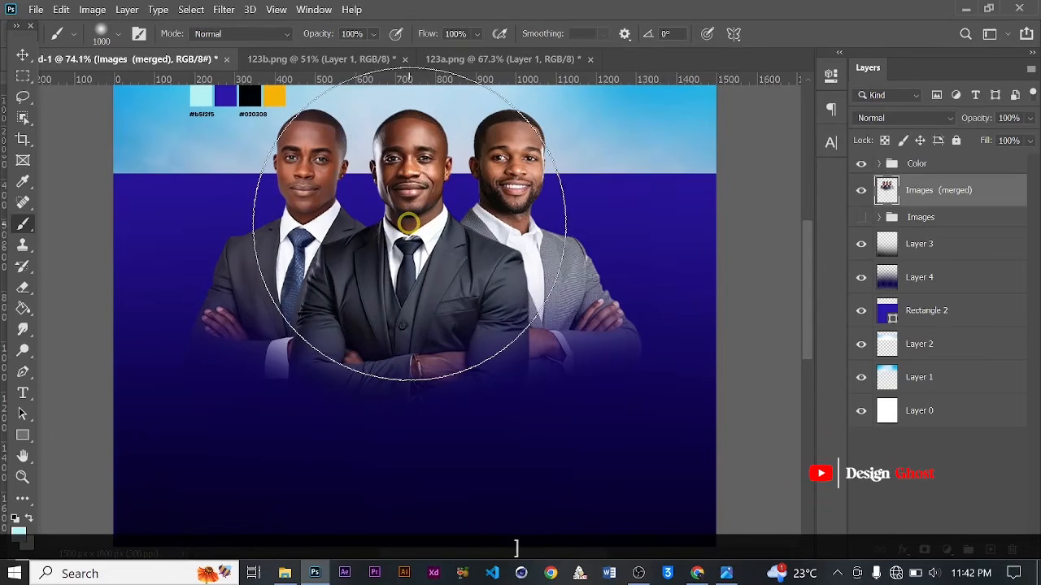
pyautogui.click(408, 223)
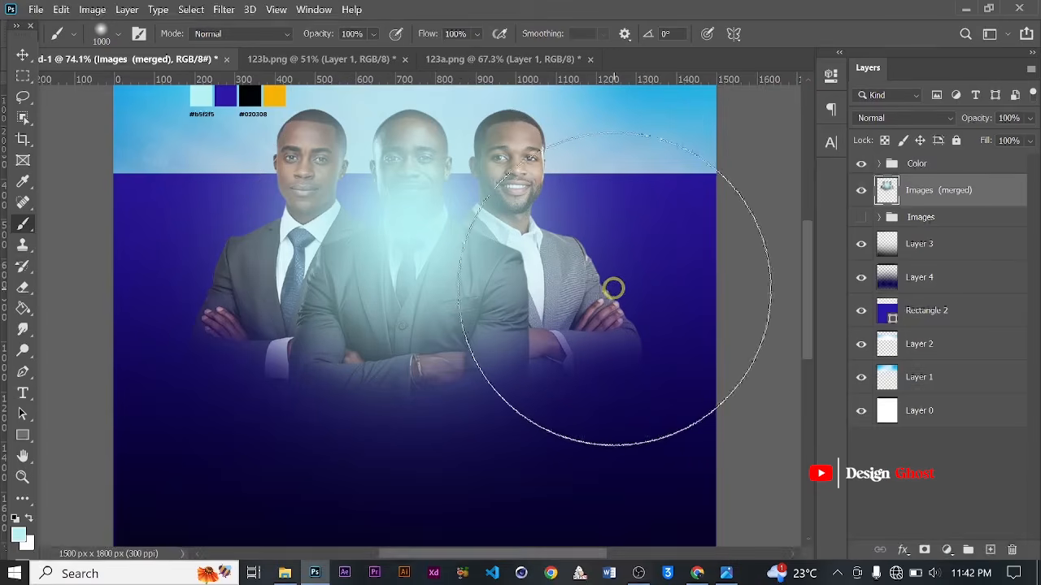
pyautogui.hotkey('ctrl', 'z')
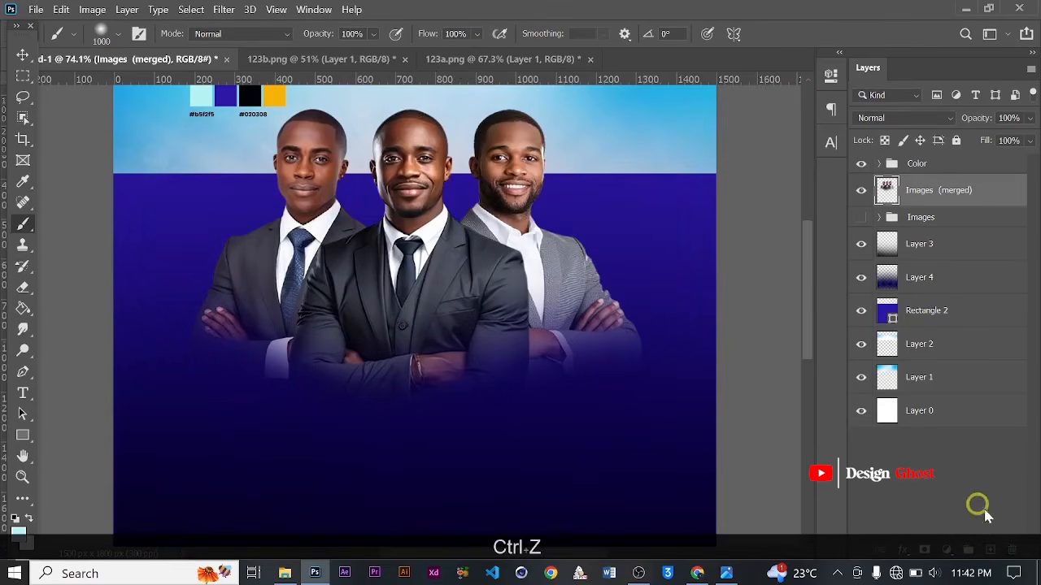
# - Add a new layer directly below the Images group and paint a pale cyan glow behind the men with a soft 900 px brush
pyautogui.click(989, 549)
pyautogui.moveTo(929, 181); pyautogui.dragTo(927, 262)
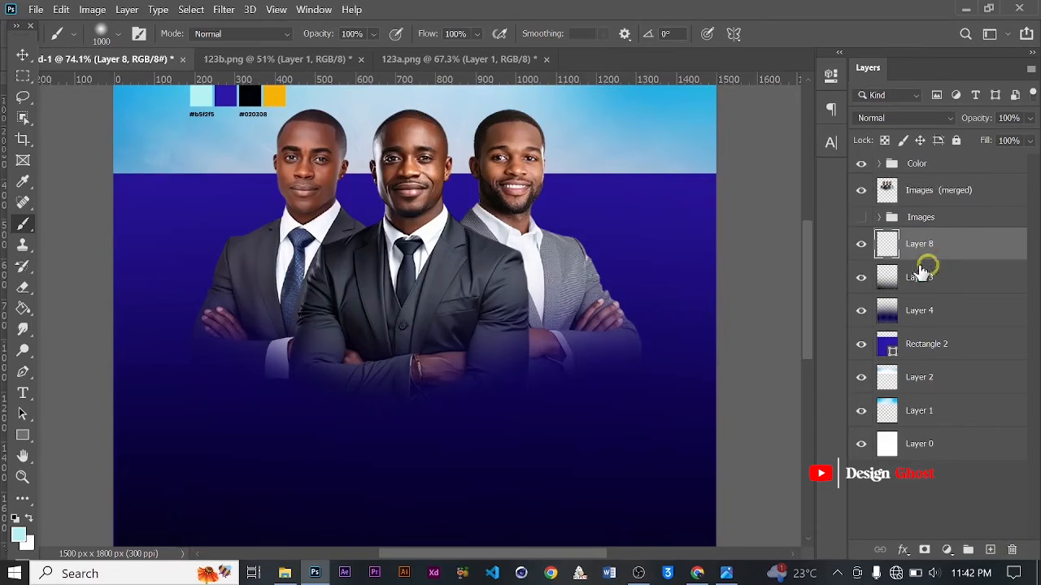
pyautogui.click(397, 254)
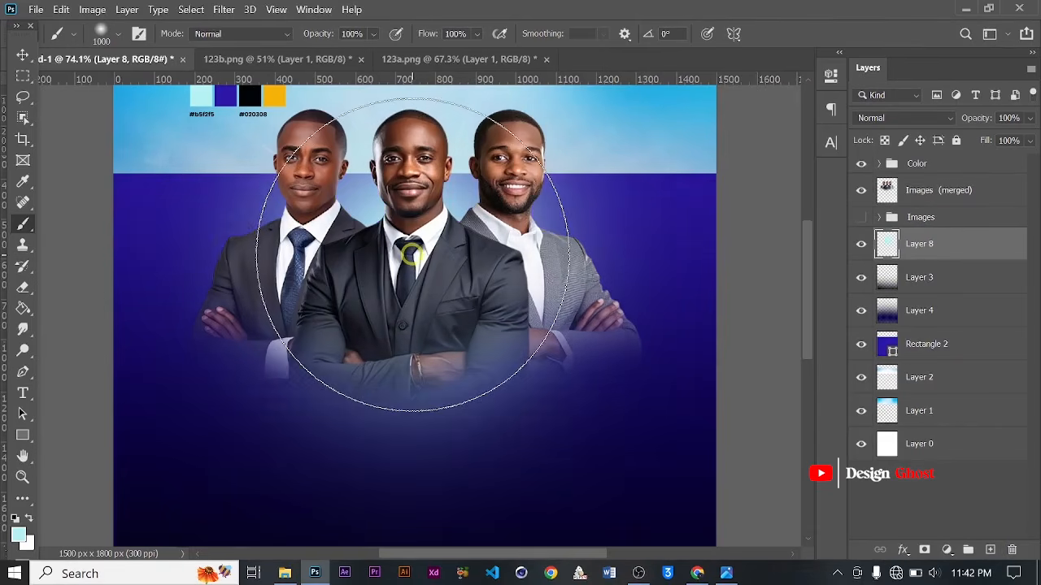
pyautogui.hotkey('ctrl', 'z')
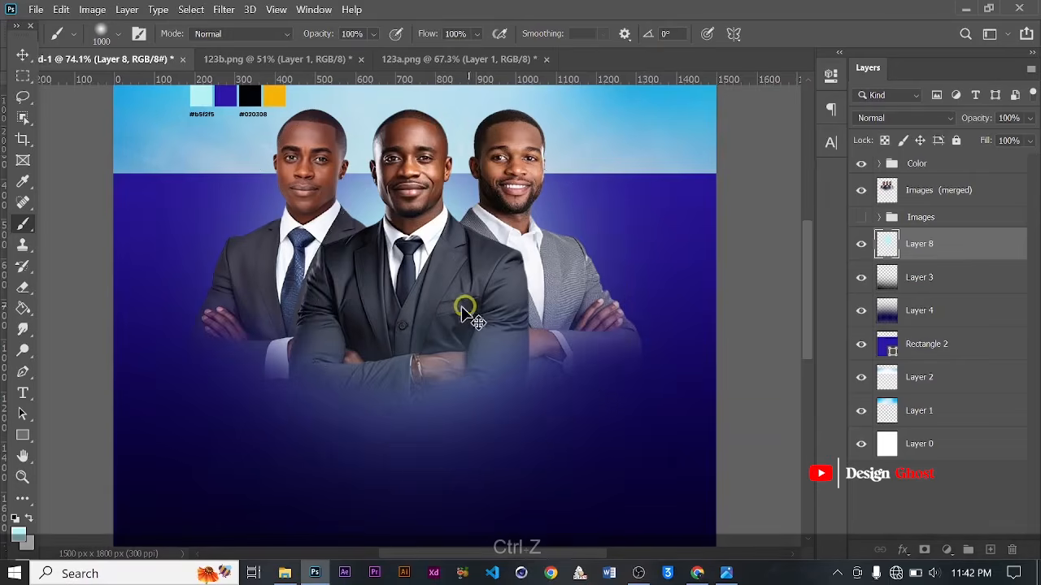
pyautogui.scroll(-2, 412, 225)
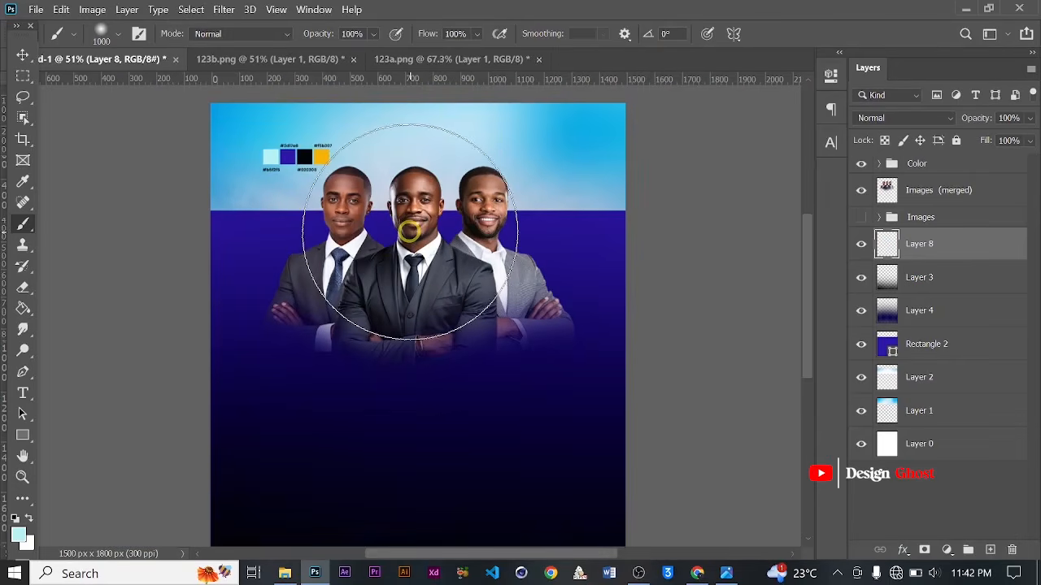
pyautogui.press('[')
pyautogui.click(412, 233)
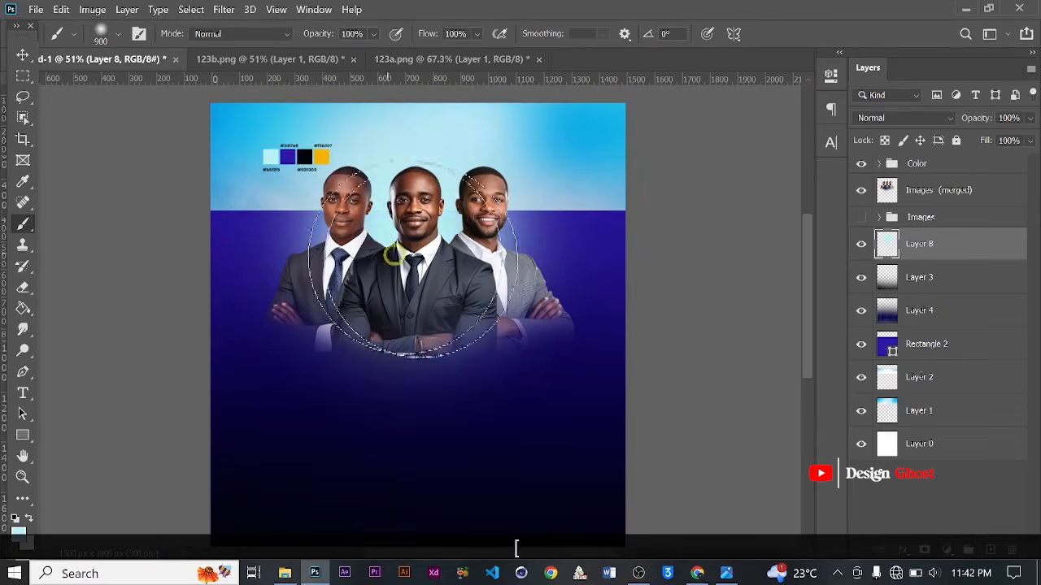
pyautogui.click(383, 241)
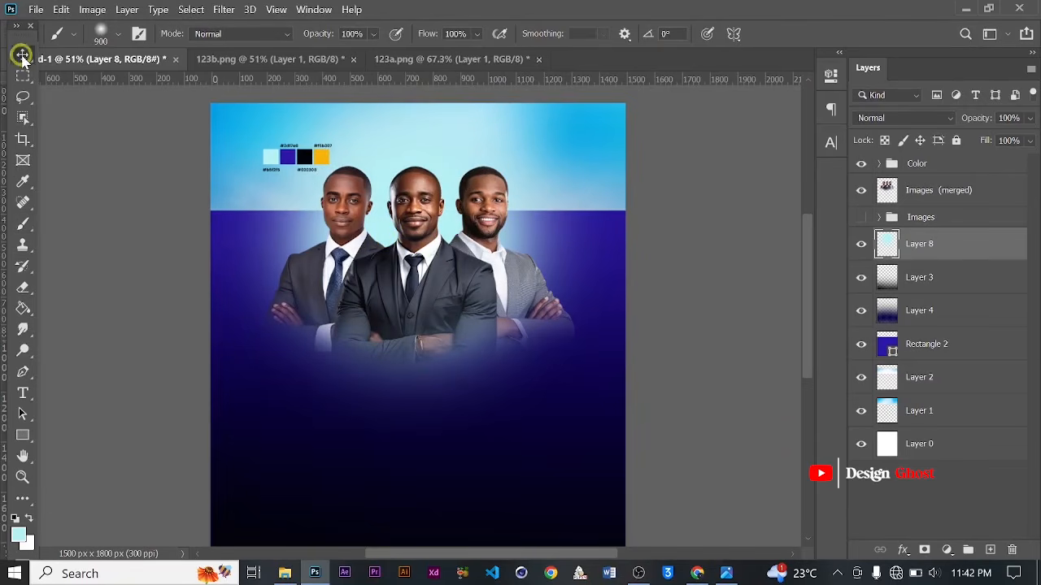
pyautogui.click(22, 55)
# - Add a new layer directly above the pale cyan glow layer and set the foreground colour to white, ffffff
pyautogui.scroll(1, 458, 337)
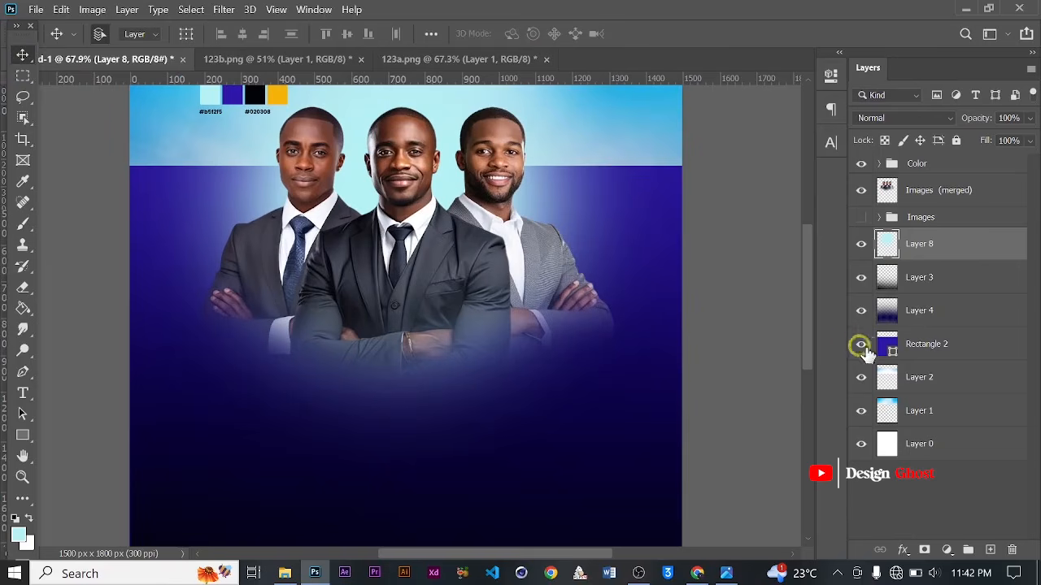
pyautogui.click(992, 551)
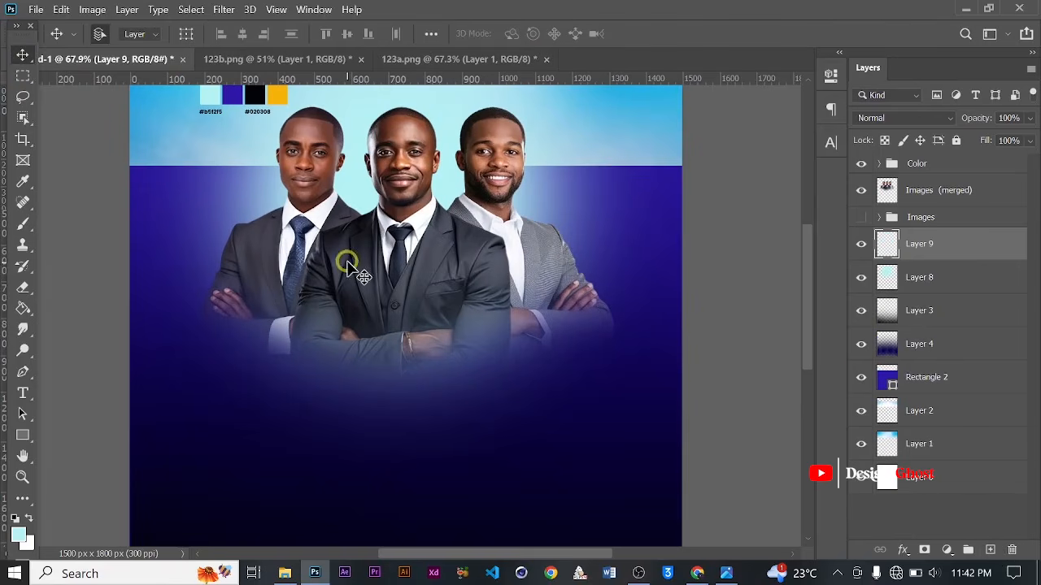
pyautogui.scroll(-1, 347, 265)
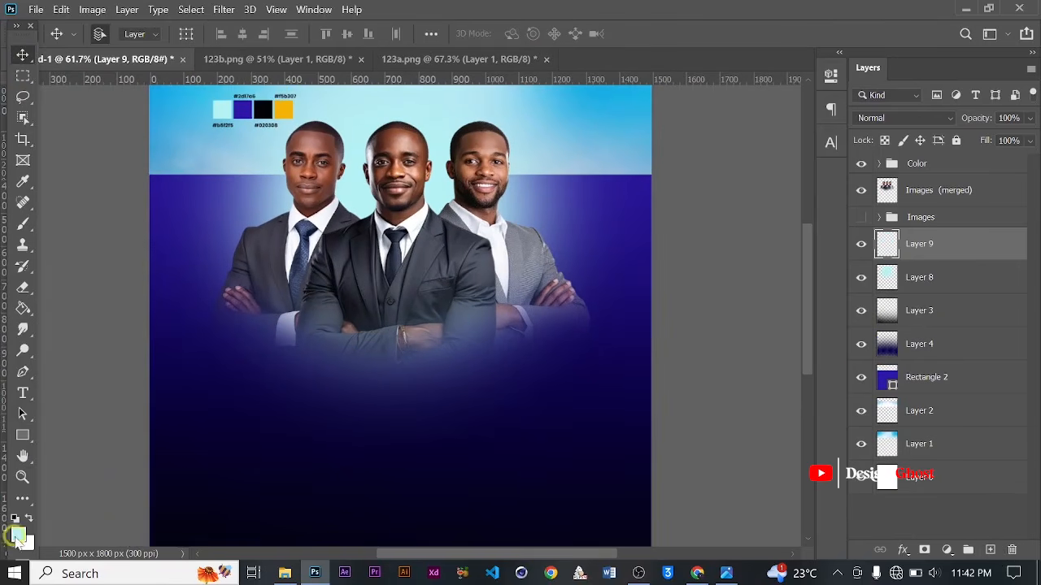
pyautogui.moveTo(697, 239); pyautogui.dragTo(538, 91)
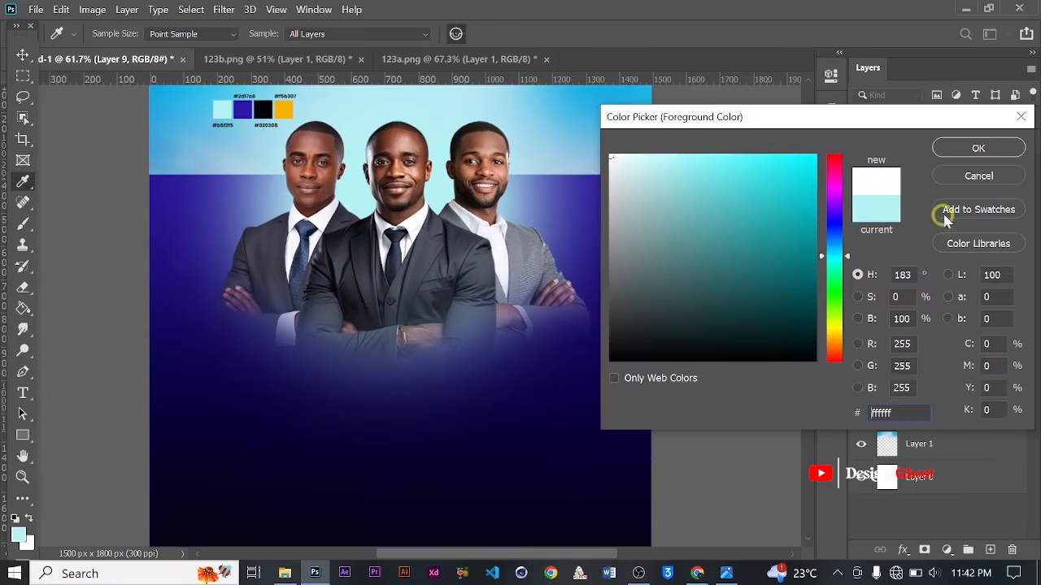
pyautogui.click(980, 148)
# - Paint a white glow behind the men on the new layer with a soft 700 px brush
pyautogui.press('b')
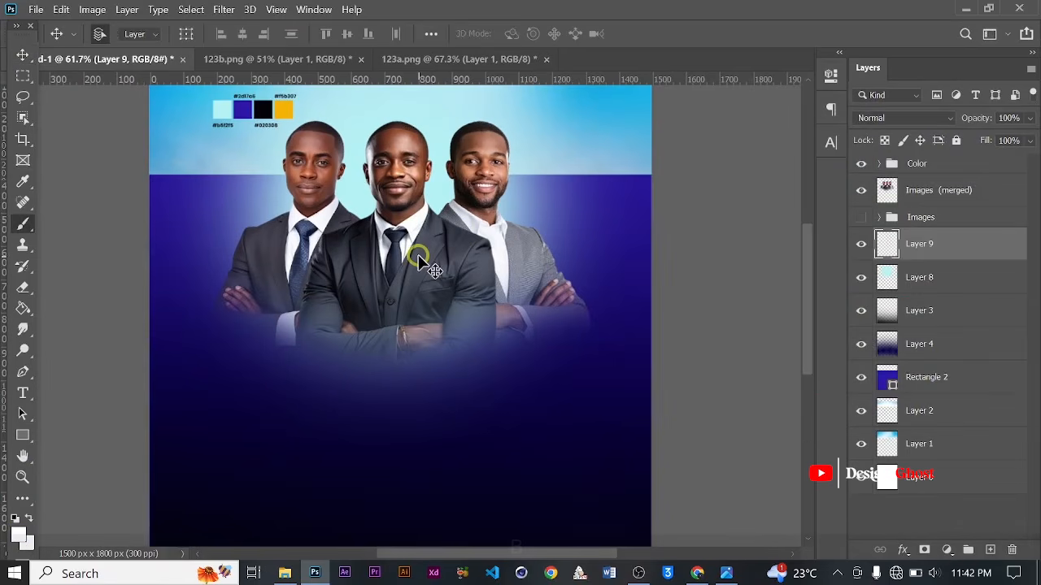
pyautogui.press('[')
pyautogui.press('[')
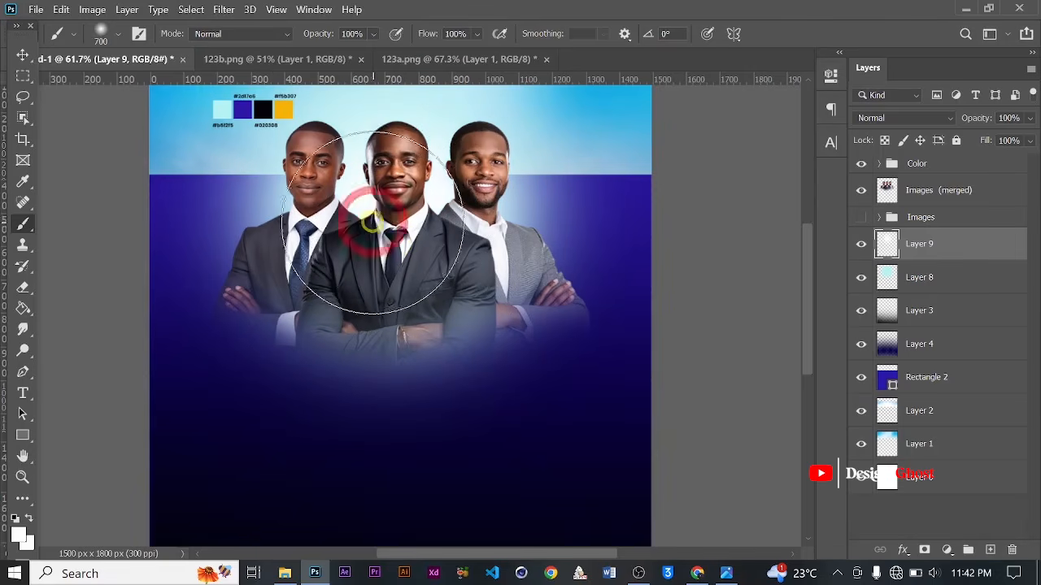
pyautogui.click(380, 217)
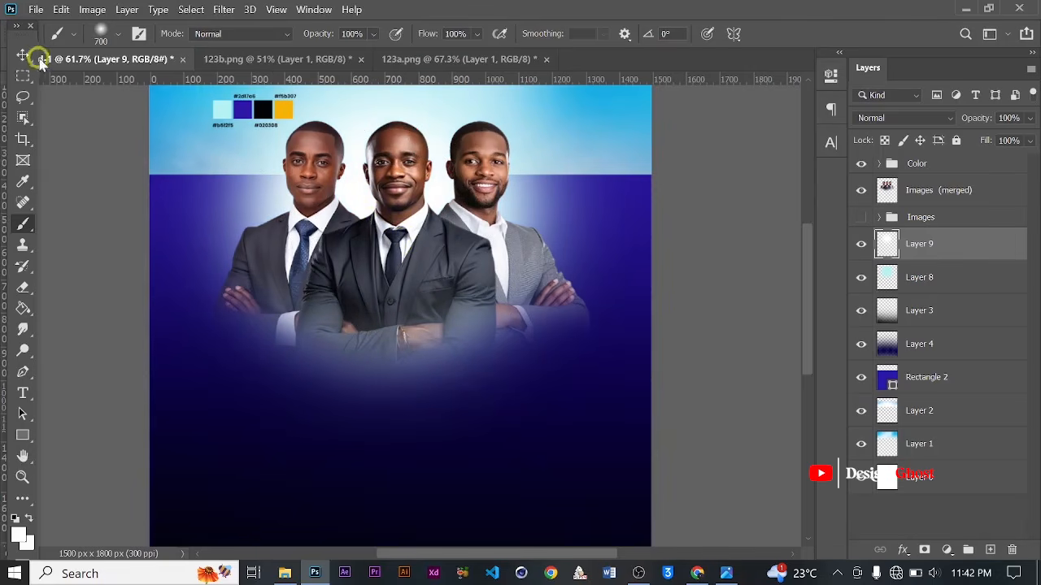
pyautogui.click(22, 55)
# - Erase the lower part of the white glow on Layer 9 around the men's folded arms with a soft 600 px eraser
pyautogui.scroll(2, 374, 230)
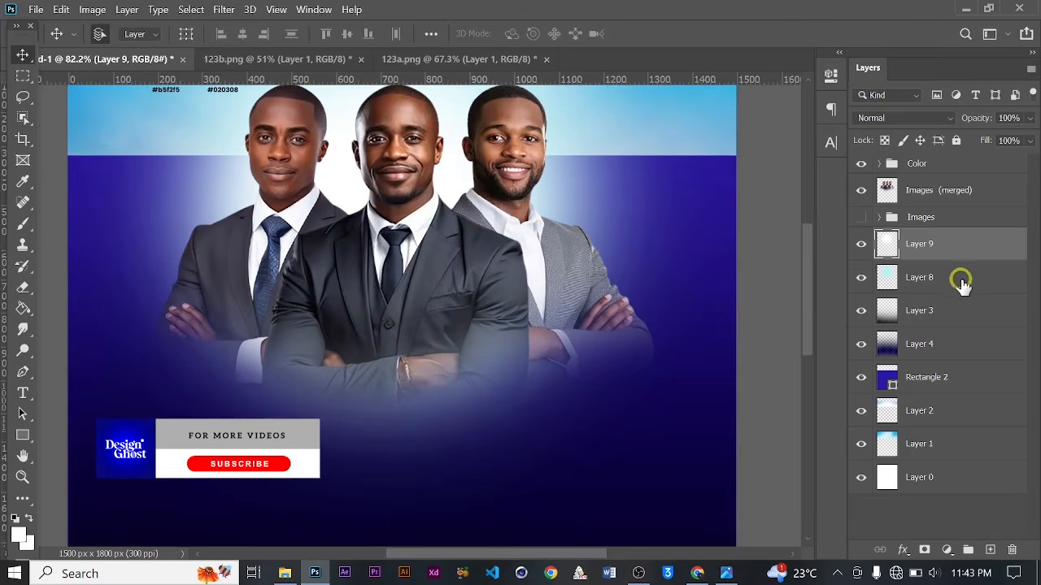
pyautogui.press('e')
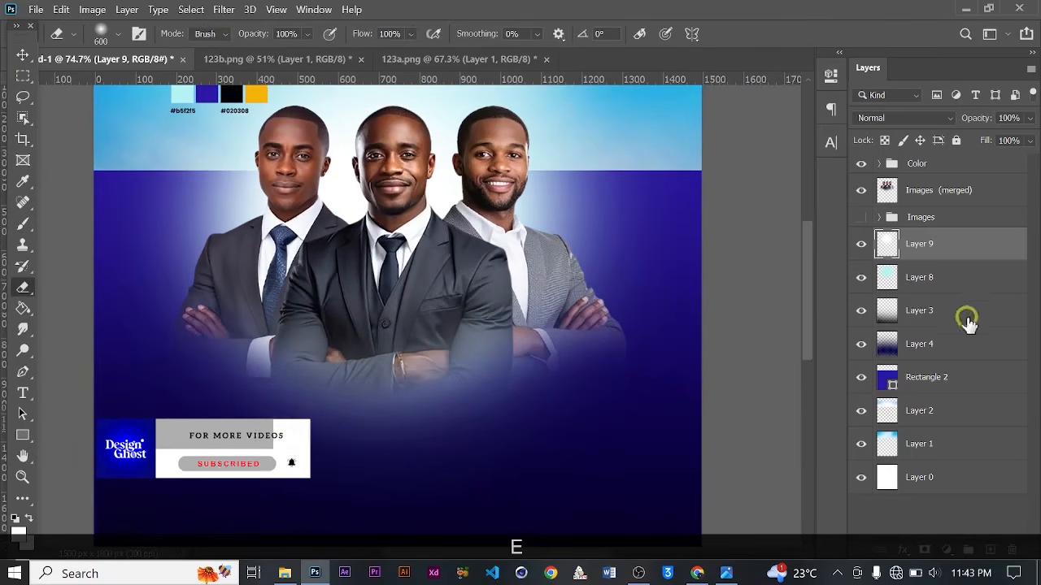
pyautogui.moveTo(561, 364); pyautogui.dragTo(594, 376)
pyautogui.moveTo(399, 431); pyautogui.dragTo(253, 422)
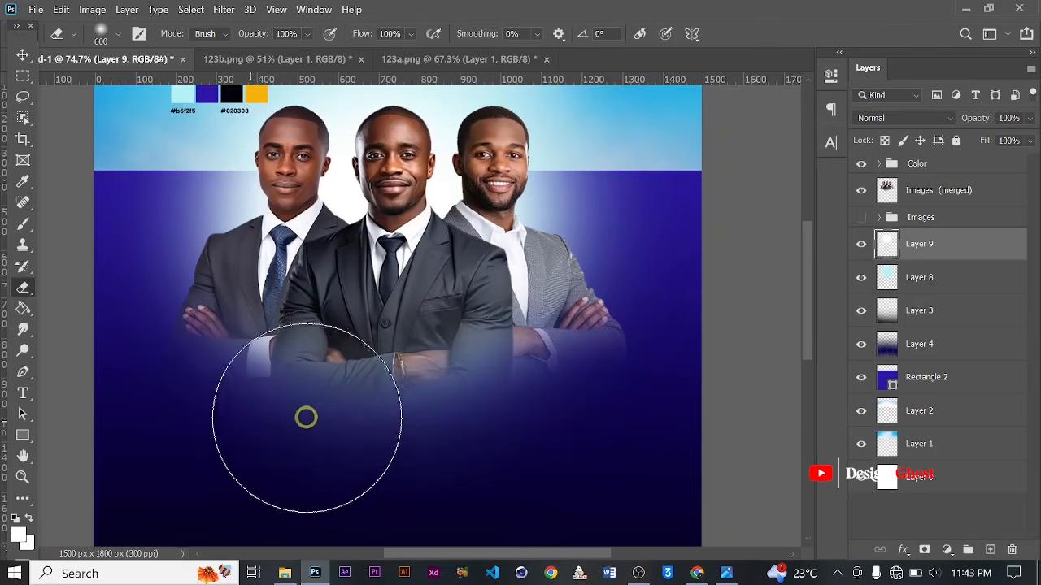
pyautogui.moveTo(616, 374); pyautogui.dragTo(623, 368)
pyautogui.click(633, 377)
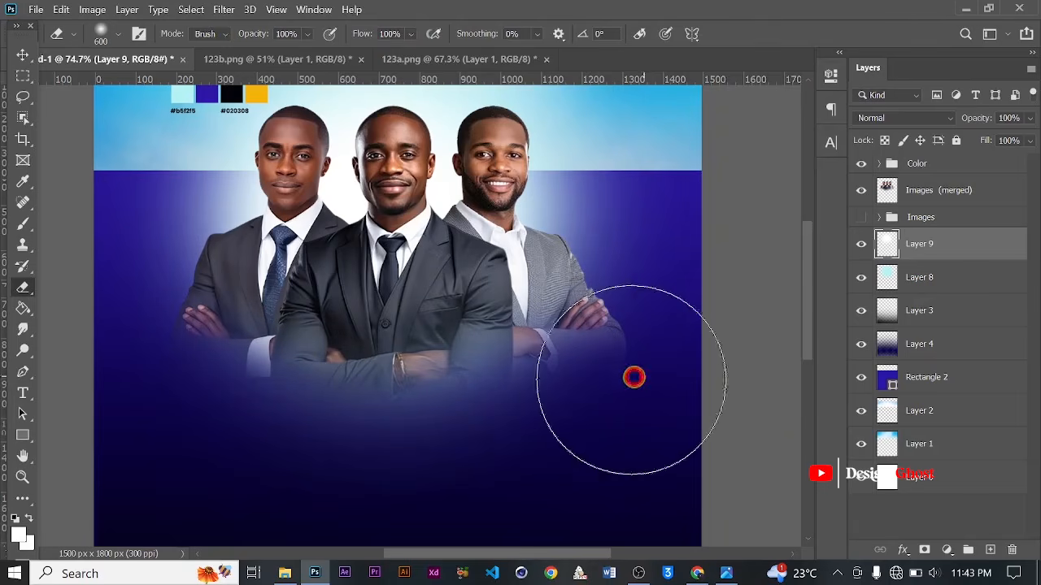
# - Erase the pale cyan haze below the men on Layer 8 with the 600 px eraser
pyautogui.click(931, 279)
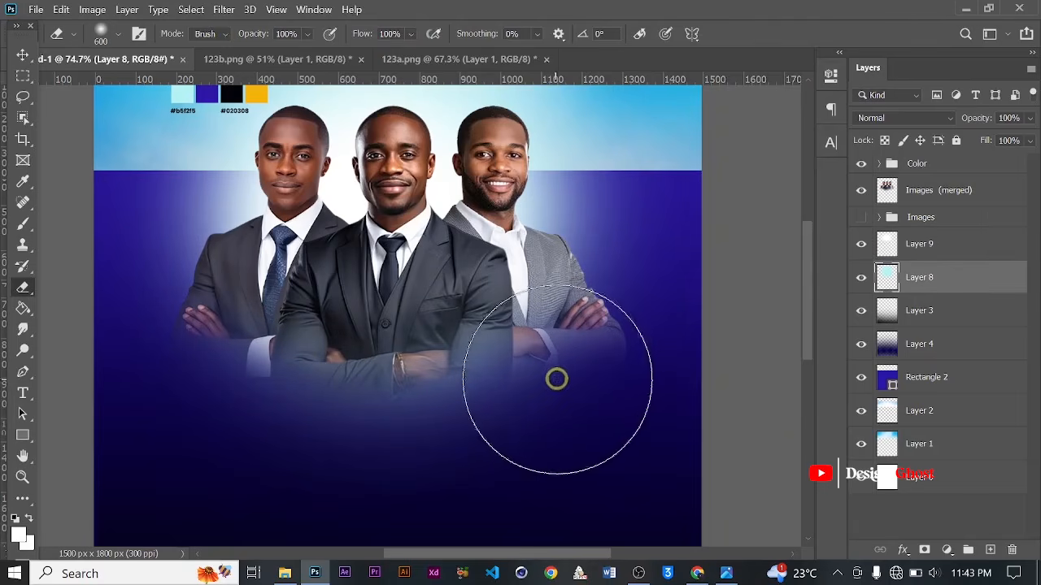
pyautogui.moveTo(558, 377)
pyautogui.mouseDown()
pyautogui.moveTo(357, 431)
pyautogui.moveTo(185, 423)
pyautogui.moveTo(603, 360)
pyautogui.moveTo(323, 416)
pyautogui.moveTo(188, 404)
pyautogui.mouseUp()
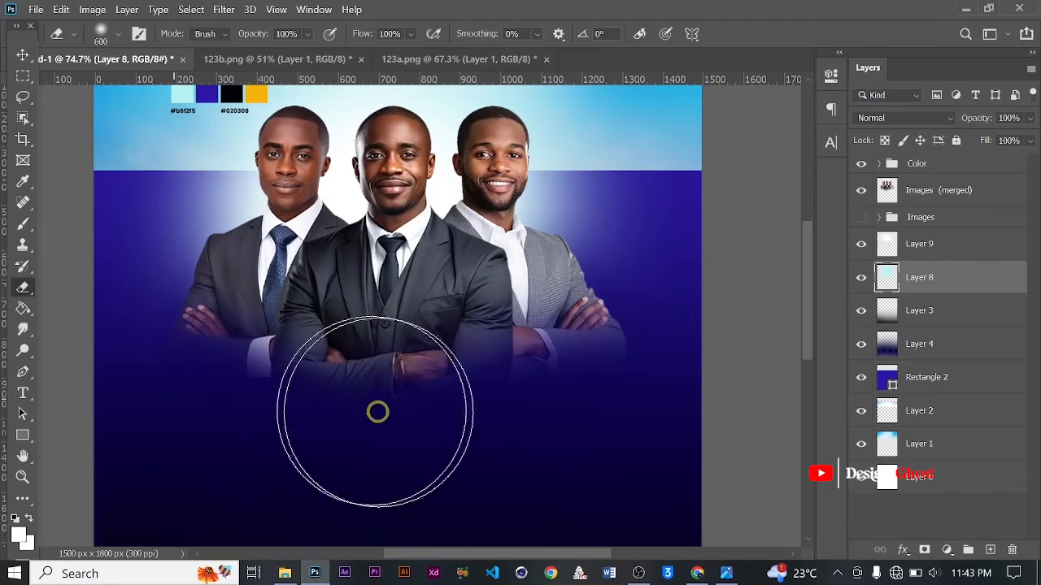
pyautogui.scroll(-3, 358, 358)
pyautogui.click(241, 393)
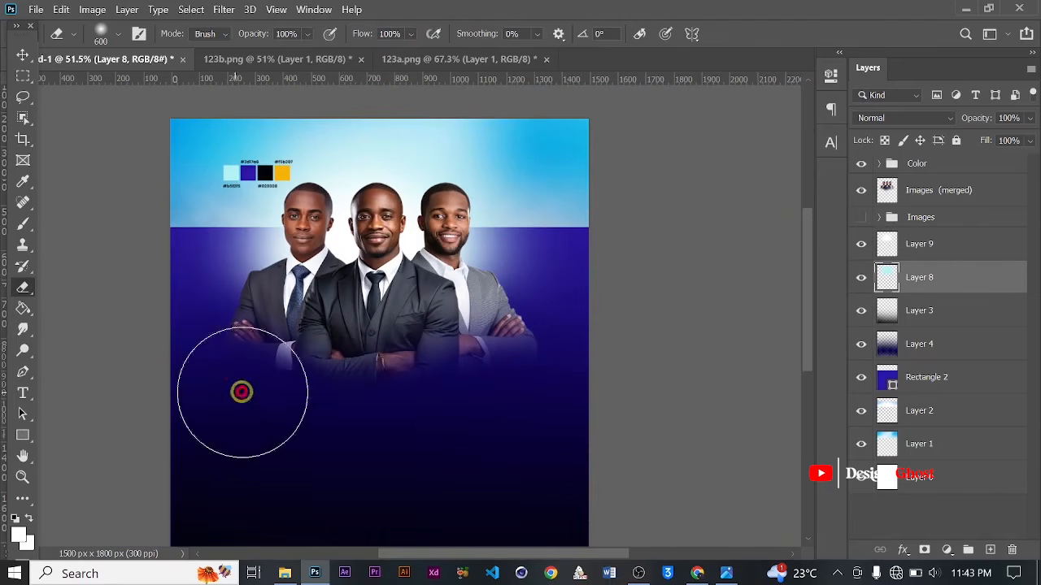
pyautogui.click(544, 413)
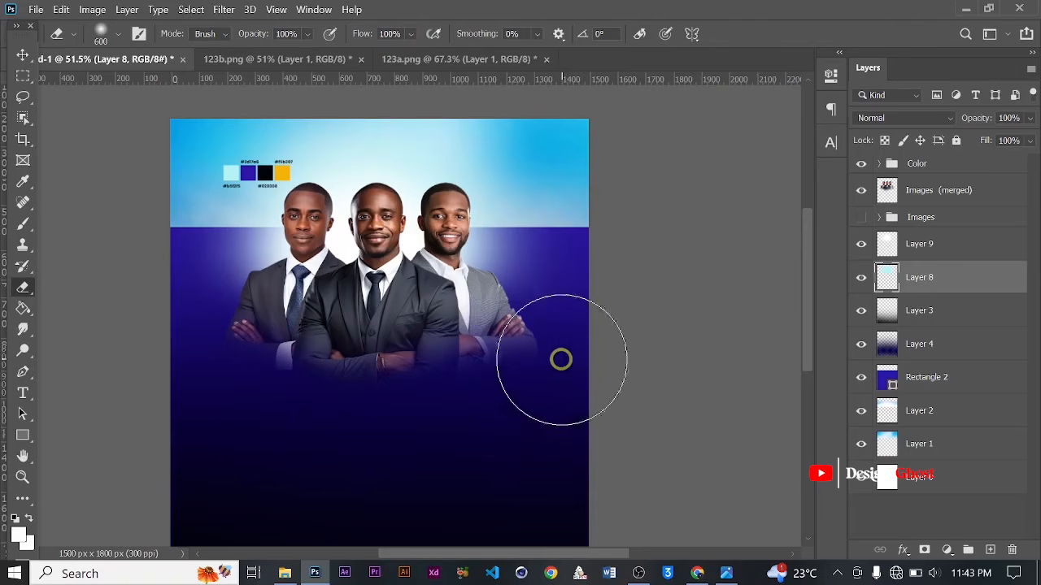
# - Select Layer 9, hide the Color group and check the glow and the men's fade across the whole flyer
pyautogui.click(933, 245)
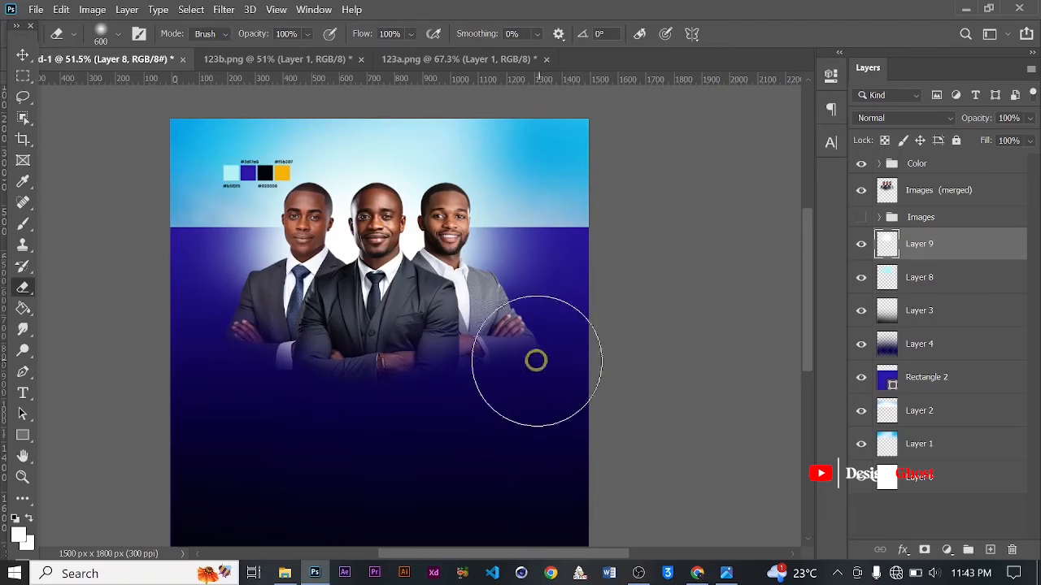
pyautogui.click(23, 55)
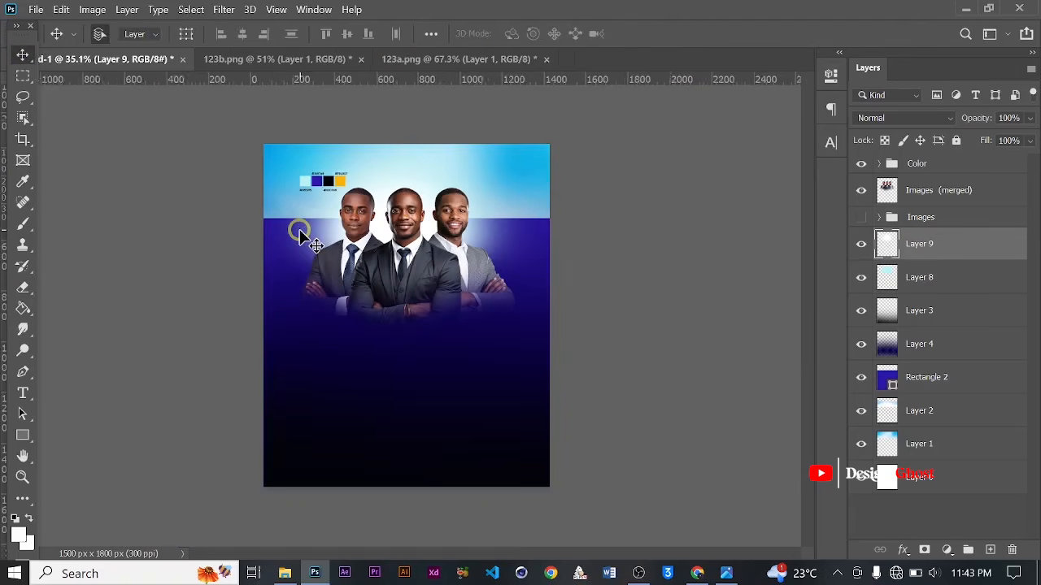
pyautogui.press('Return')
pyautogui.hotkey('ctrl', '0')
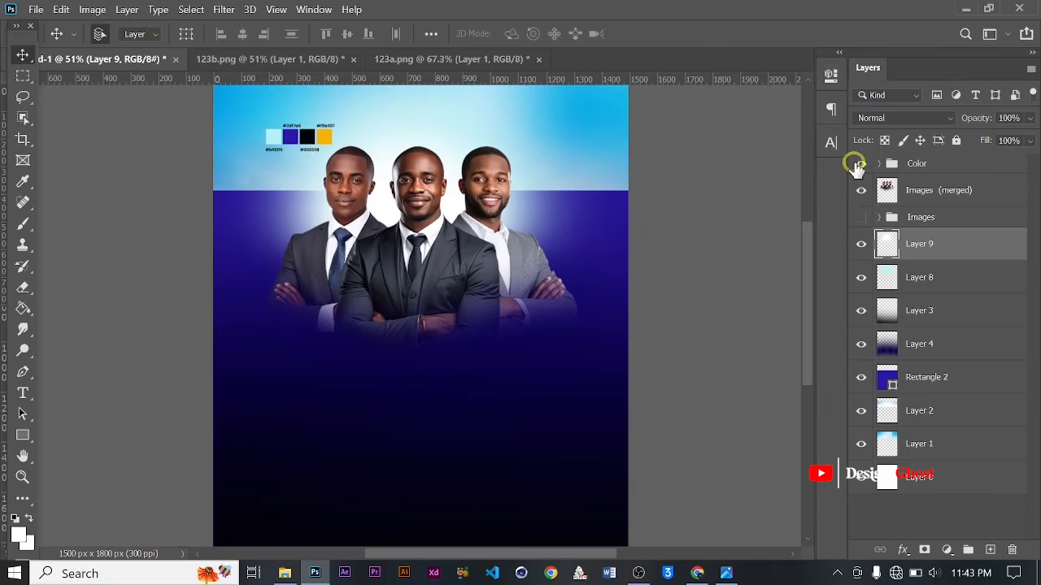
pyautogui.scroll(-4, 411, 227)
pyautogui.scroll(3, 407, 226)
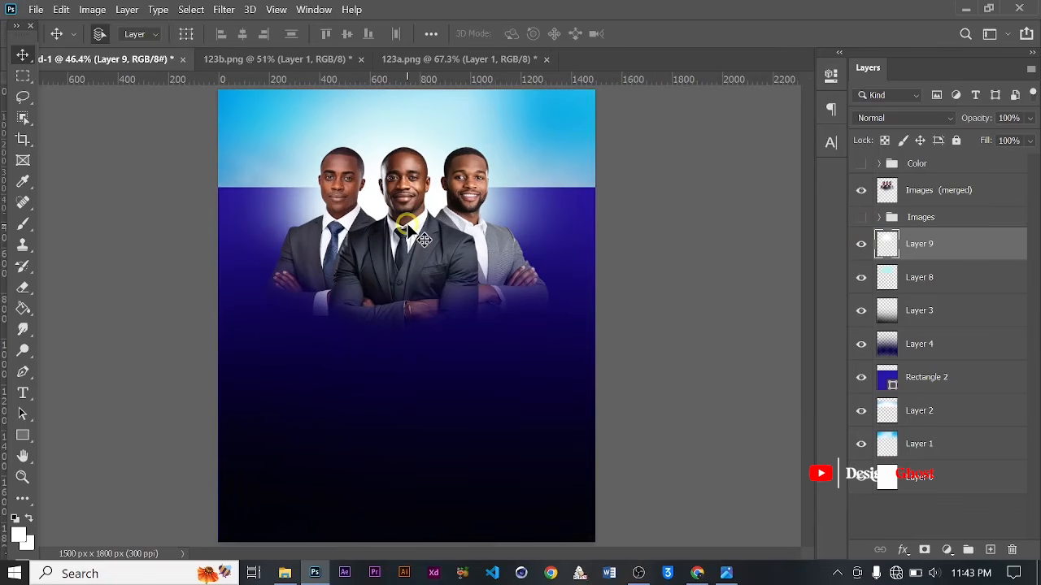
pyautogui.scroll(-1, 397, 305)
pyautogui.scroll(2, 397, 307)
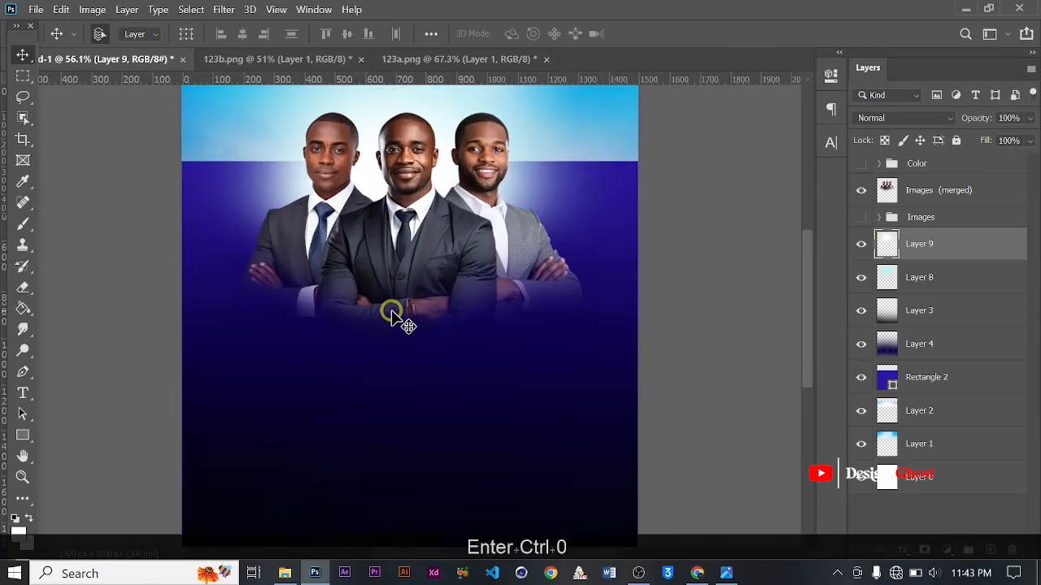
pyautogui.scroll(-2, 408, 279)
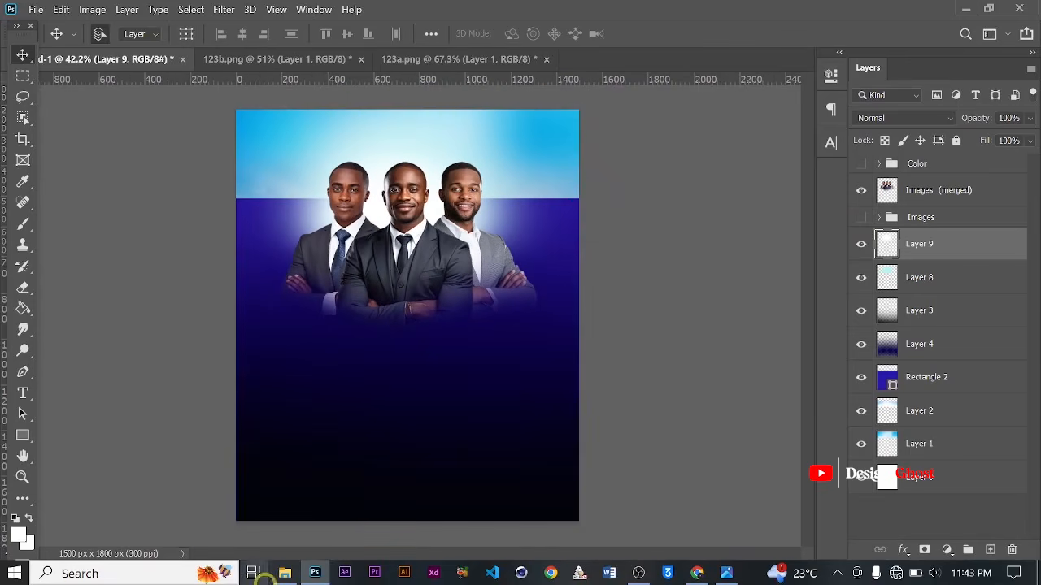
# - Switch to File Explorer, open the Text file from the Grace Overflow folder and move its window aside
pyautogui.click(284, 574)
pyautogui.doubleClick(494, 362)
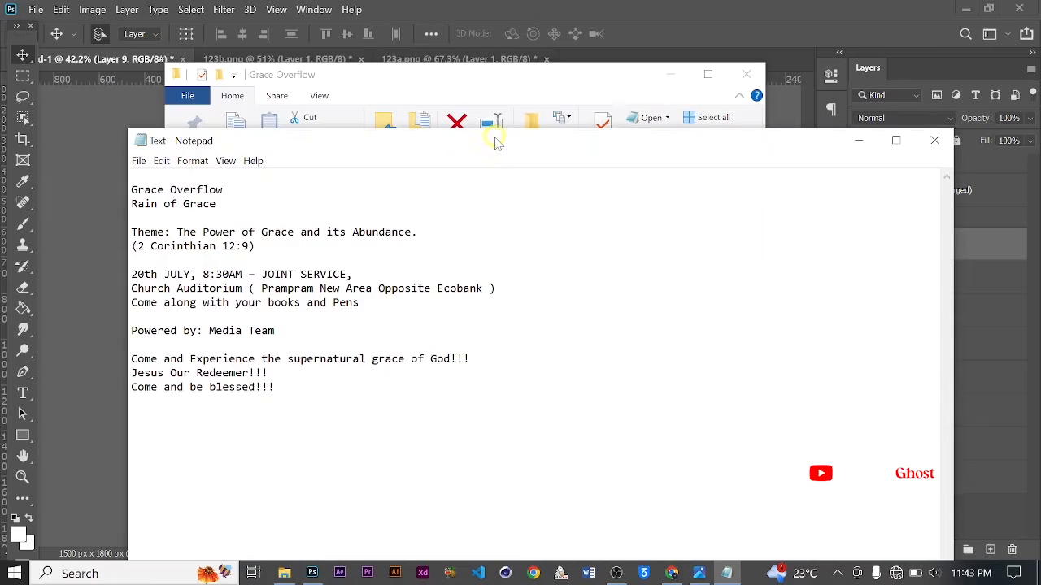
pyautogui.moveTo(496, 141); pyautogui.dragTo(605, 130)
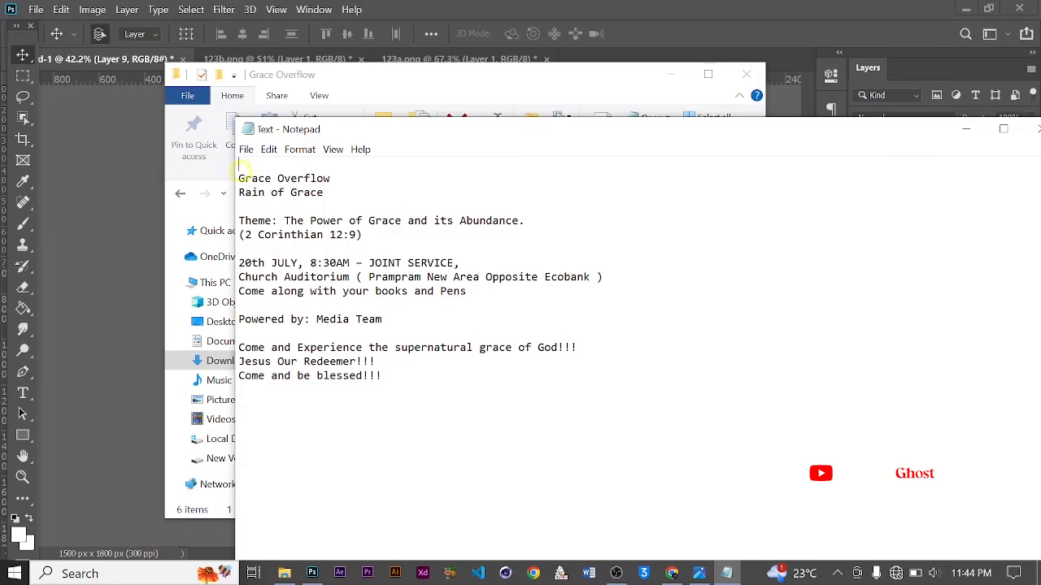
# - Copy the word "Grace" from the first line of the flyer text
pyautogui.moveTo(313, 168); pyautogui.dragTo(333, 173)
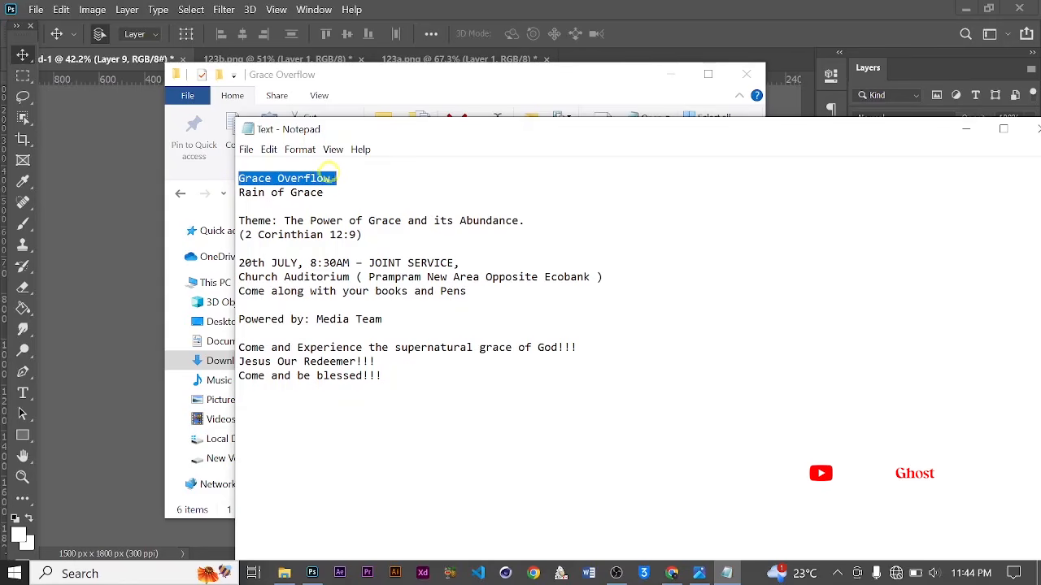
pyautogui.click(272, 176)
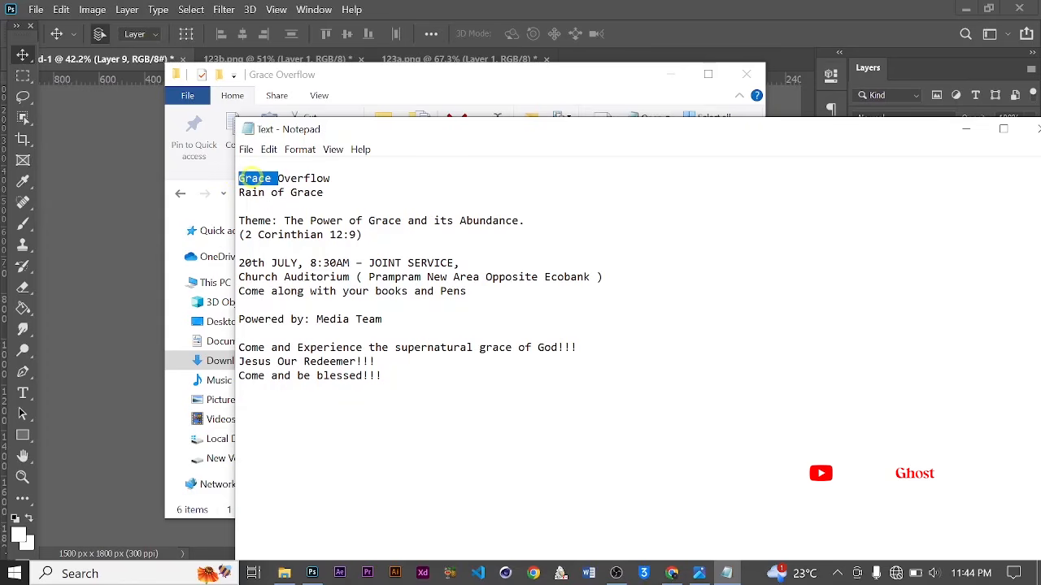
pyautogui.rightClick(255, 183)
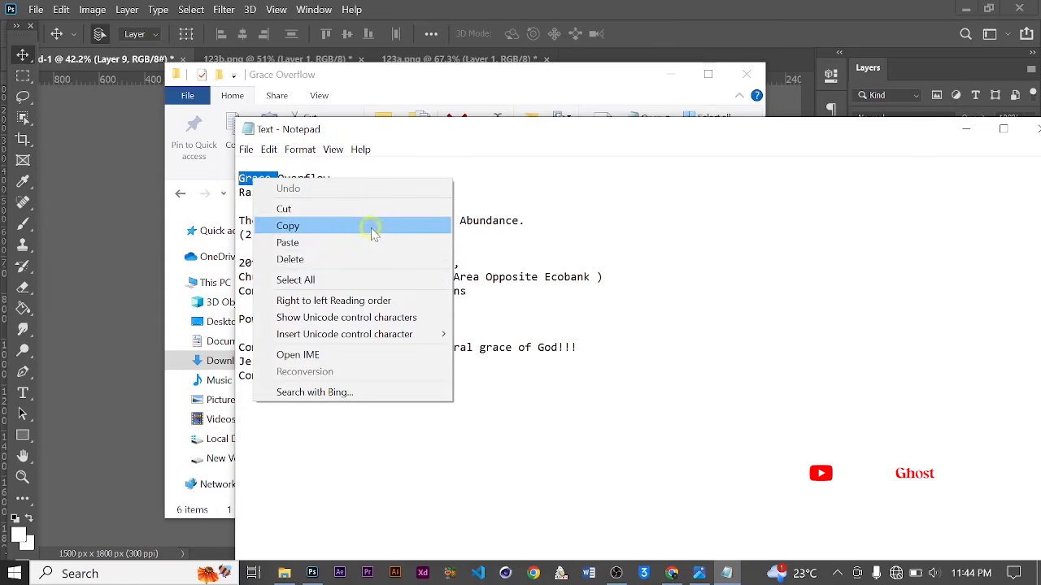
pyautogui.click(367, 226)
# - Minimise the text file and folder windows to return to Photoshop, and activate the Type tool
pyautogui.click(964, 131)
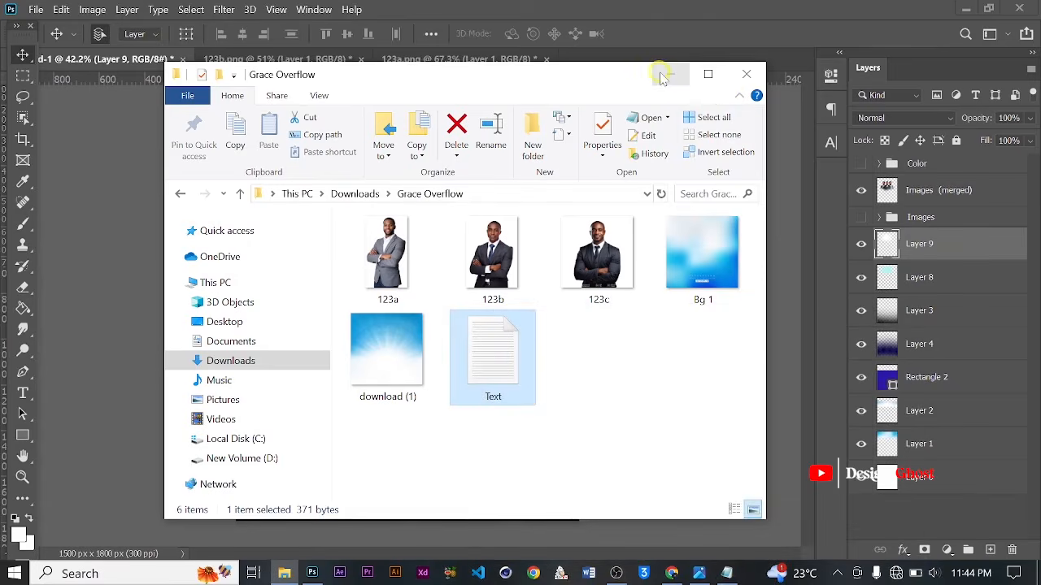
pyautogui.click(669, 73)
pyautogui.scroll(6, 350, 269)
pyautogui.moveTo(397, 387); pyautogui.dragTo(399, 252)
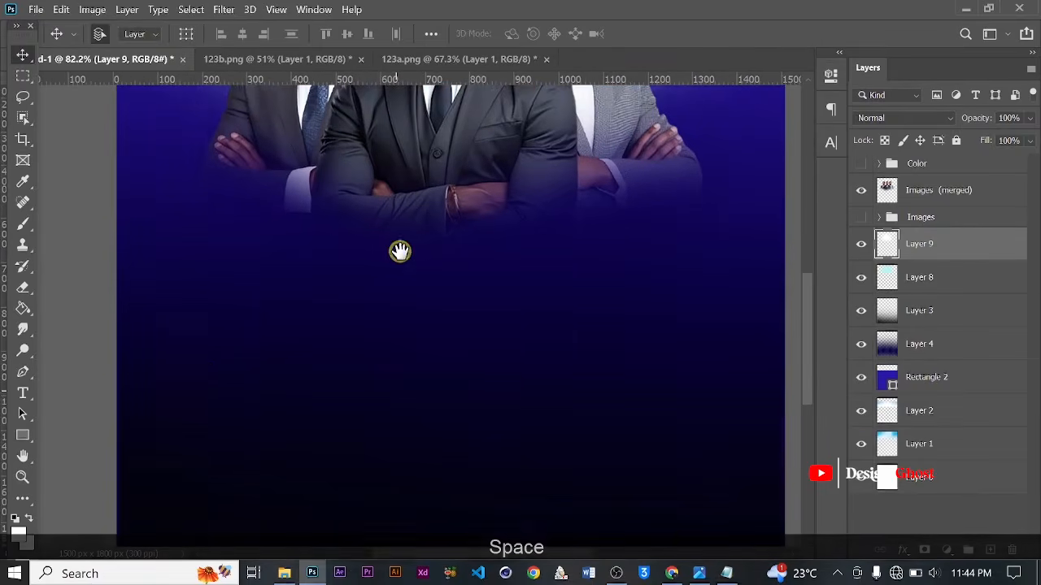
pyautogui.click(22, 392)
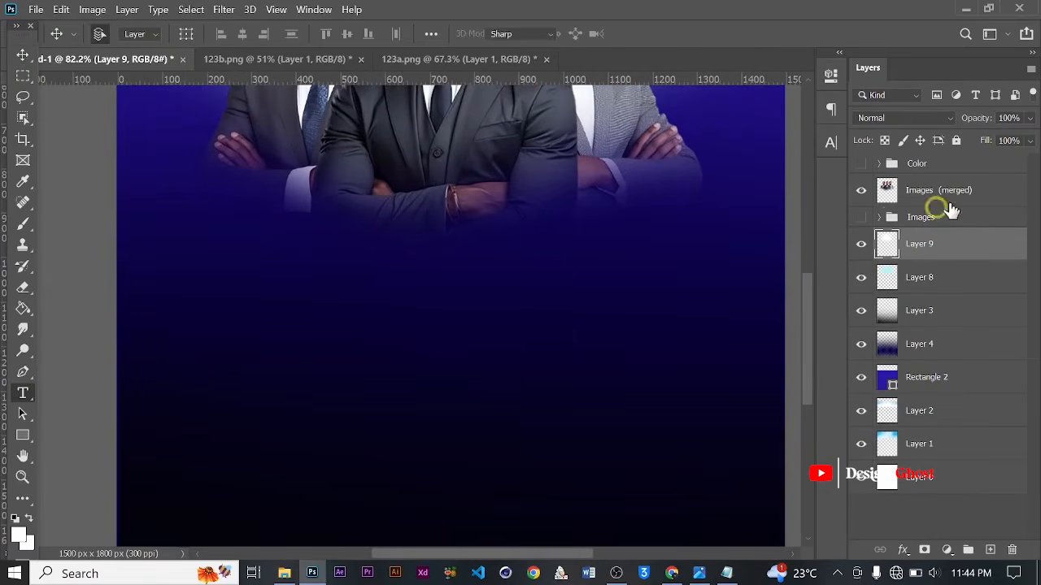
# - Group the layers from Layer 9 down to Layer 1 and name the group Background
pyautogui.keyDown('shift'); pyautogui.click(953, 444); pyautogui.keyUp('shift')
pyautogui.hotkey('ctrl', 'g')
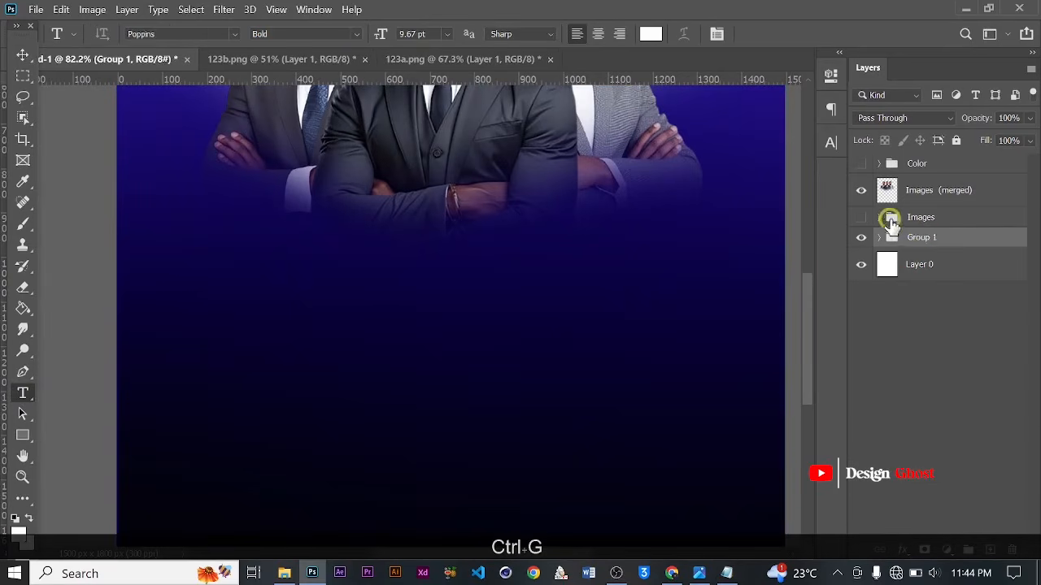
pyautogui.doubleClick(921, 237)
pyautogui.write('B')
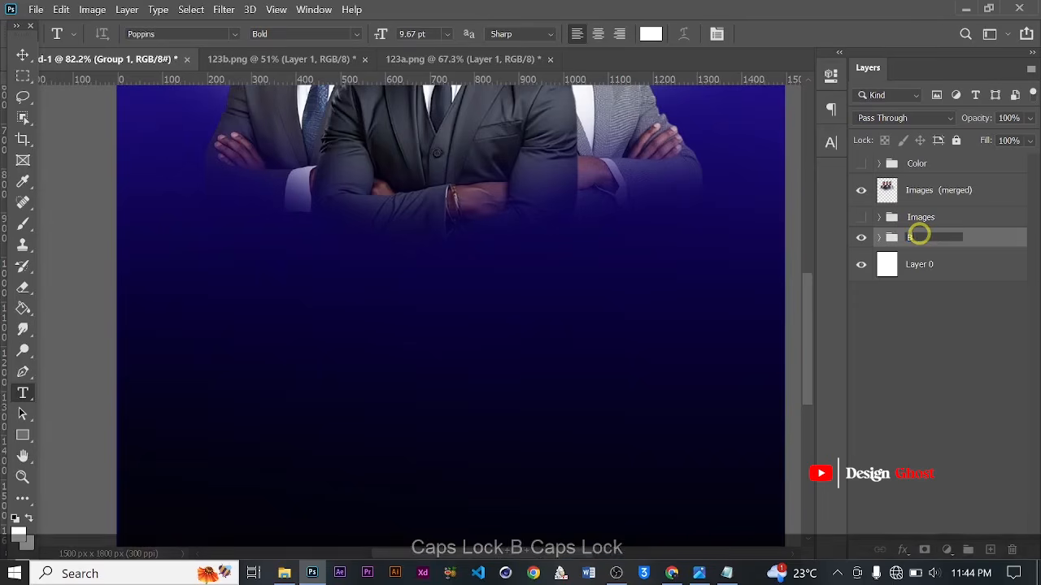
pyautogui.write('ackg')
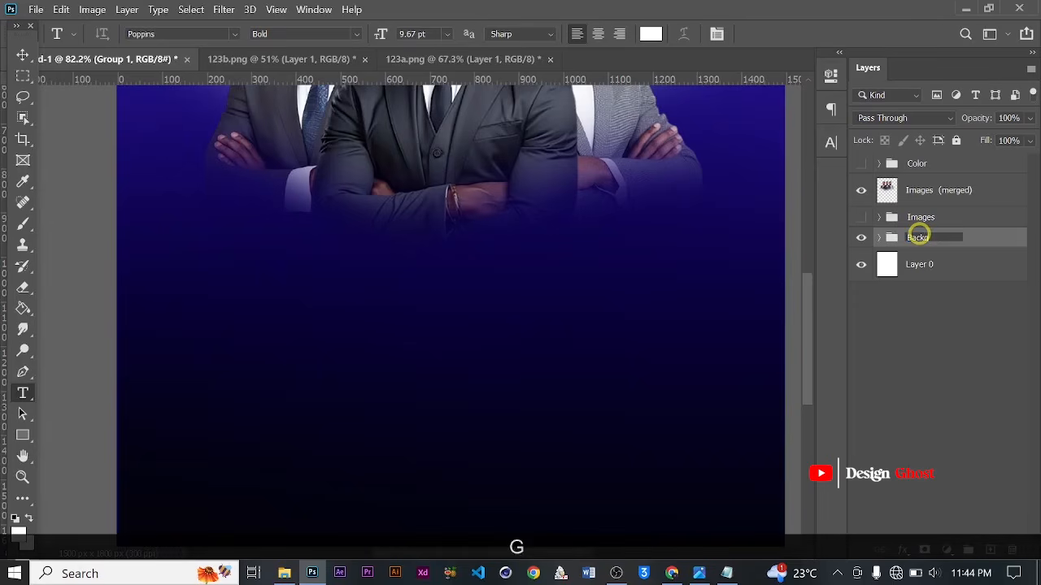
pyautogui.write('rou')
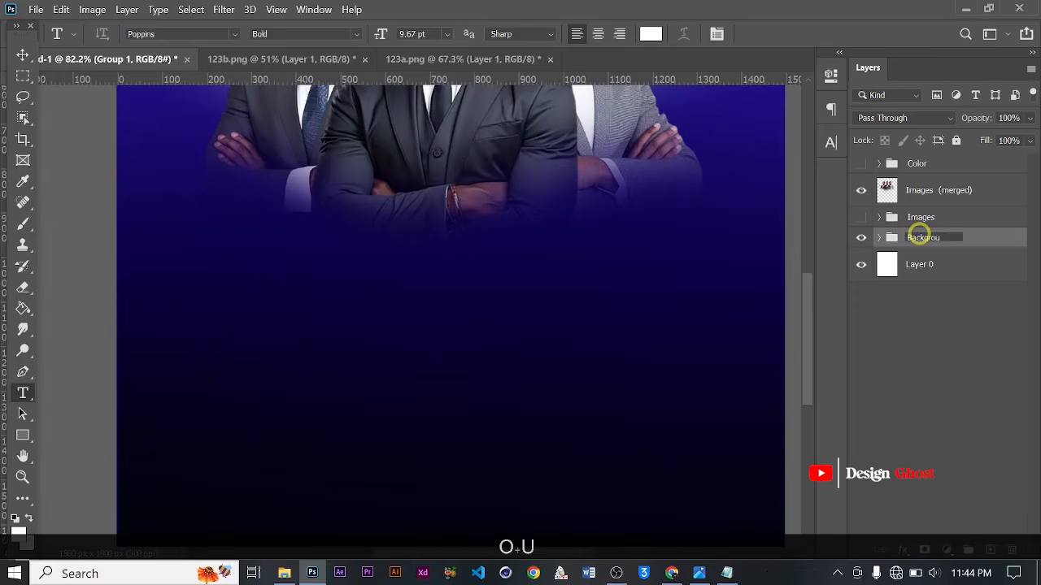
pyautogui.write('nd')
pyautogui.press('Return')
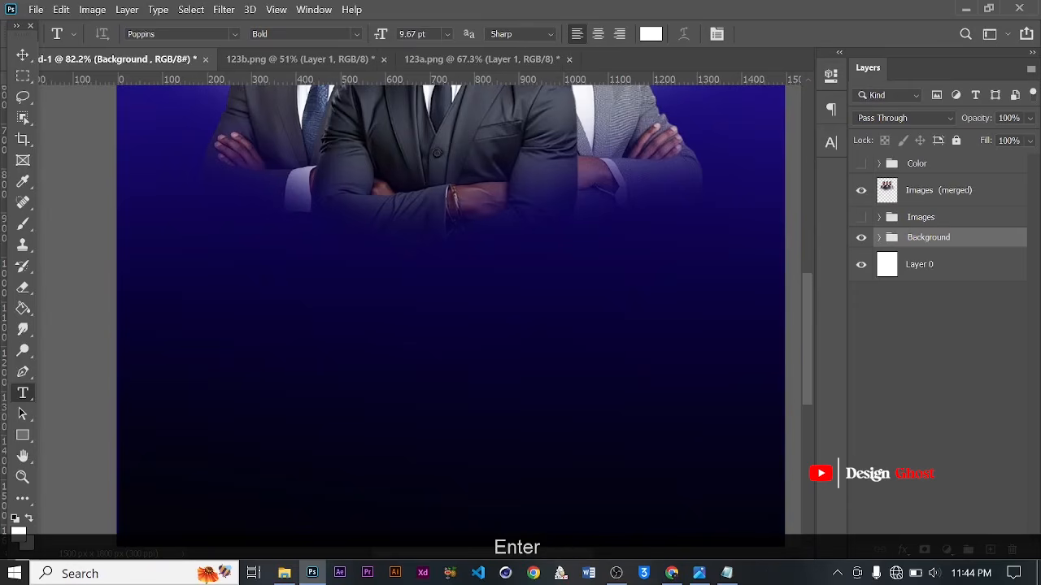
pyautogui.scroll(-5, 429, 244)
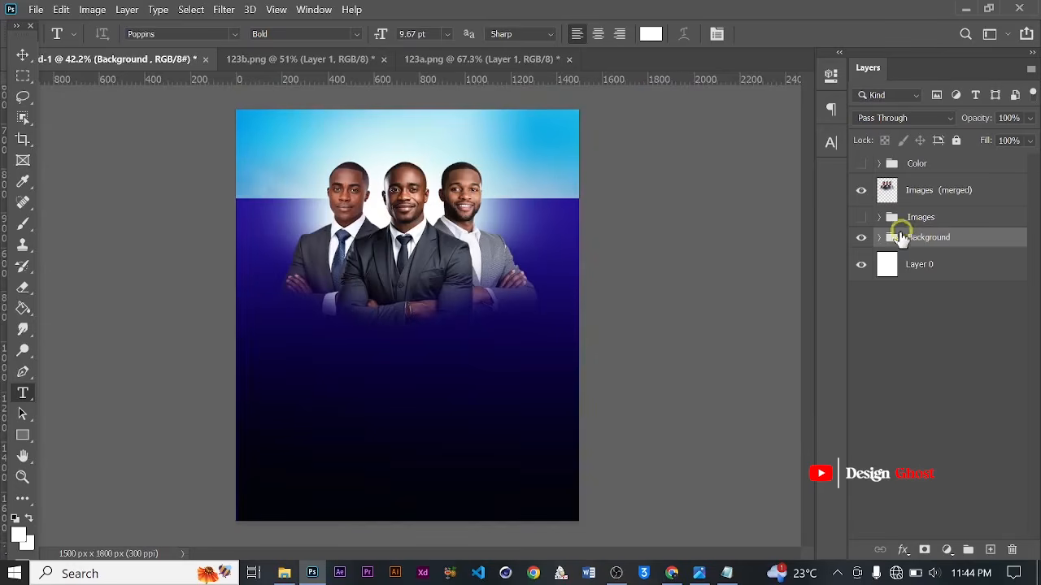
# - Add the text "Grace" in white on a new layer above Images (merged), below the three men
pyautogui.scroll(3, 398, 277)
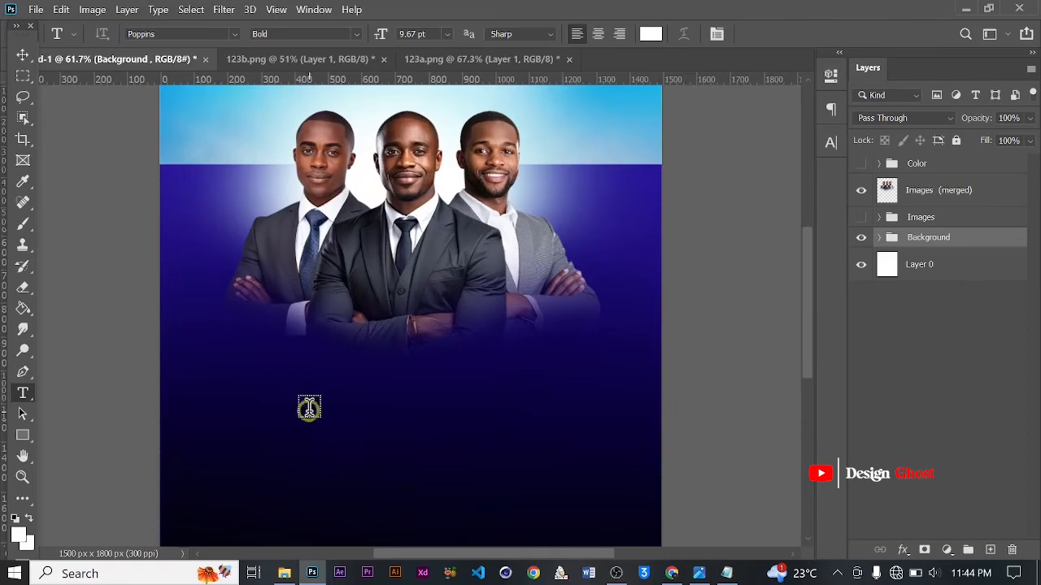
pyautogui.click(925, 202)
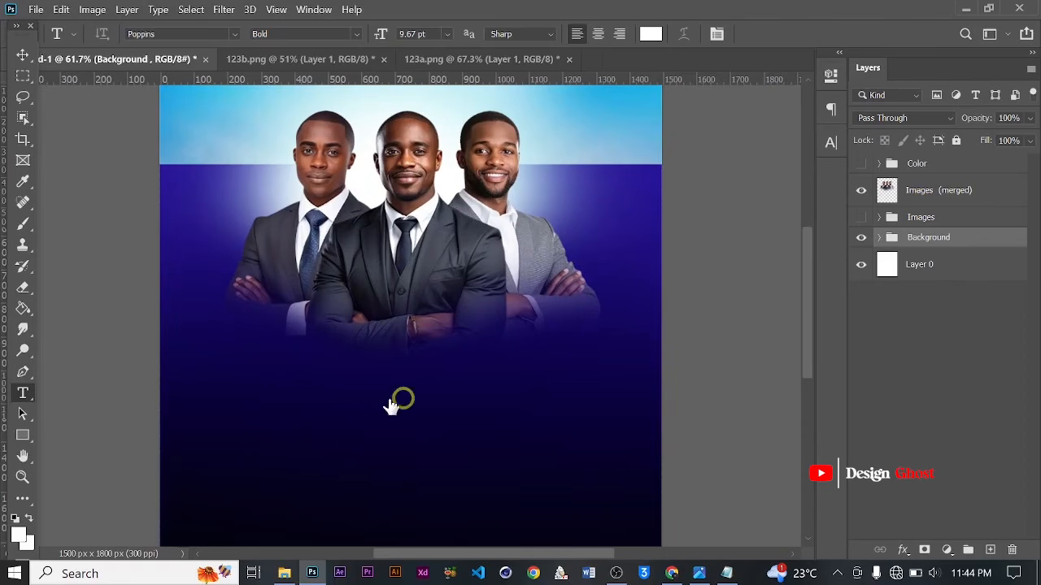
pyautogui.click(309, 396)
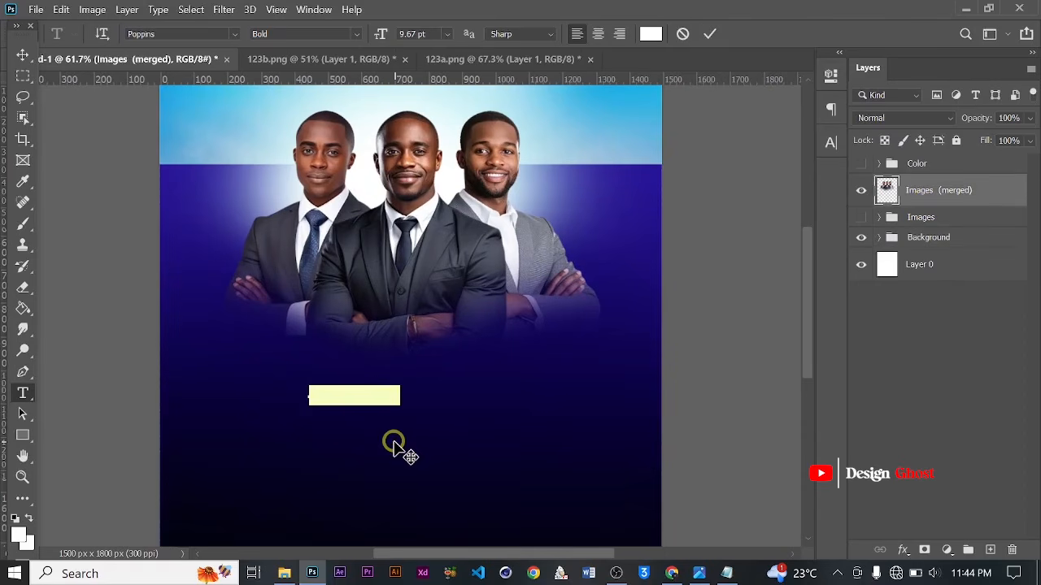
pyautogui.write('Grace')
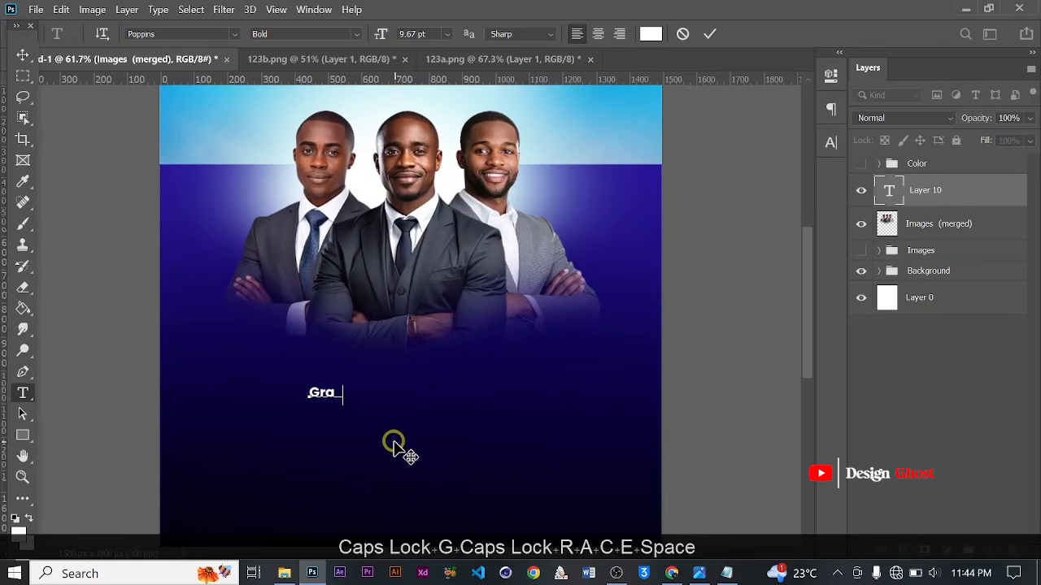
pyautogui.click(710, 33)
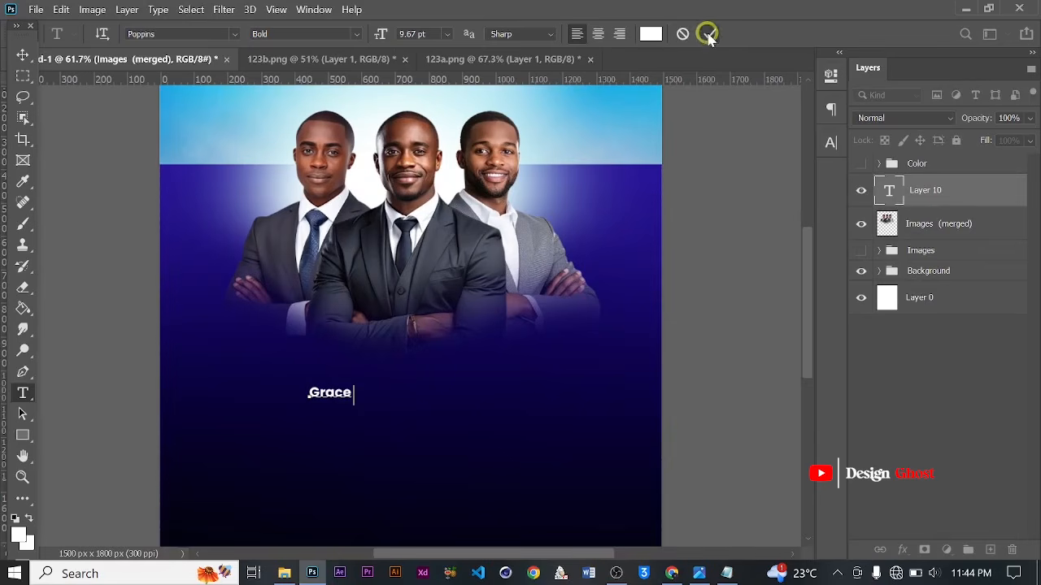
pyautogui.click(20, 55)
# - Change the font of the Grace text to POPFINE Italic
pyautogui.scroll(-1, 418, 302)
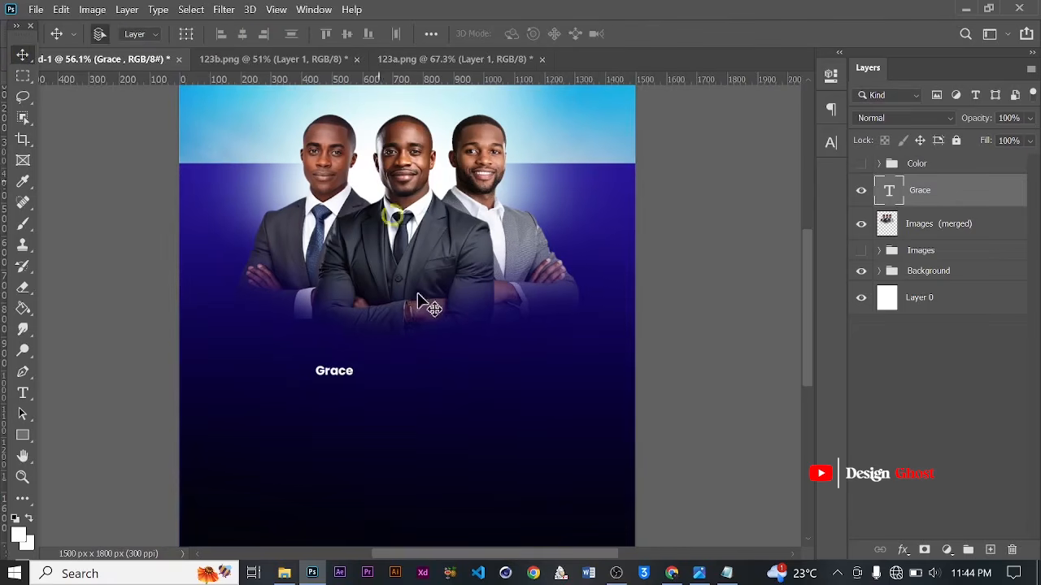
pyautogui.scroll(1, 387, 359)
pyautogui.click(830, 144)
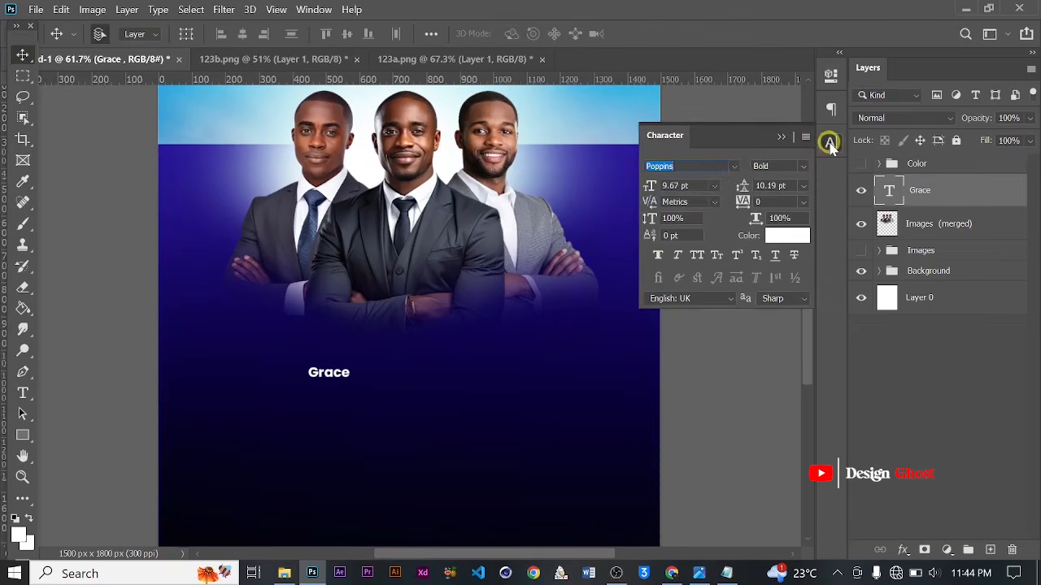
pyautogui.click(732, 166)
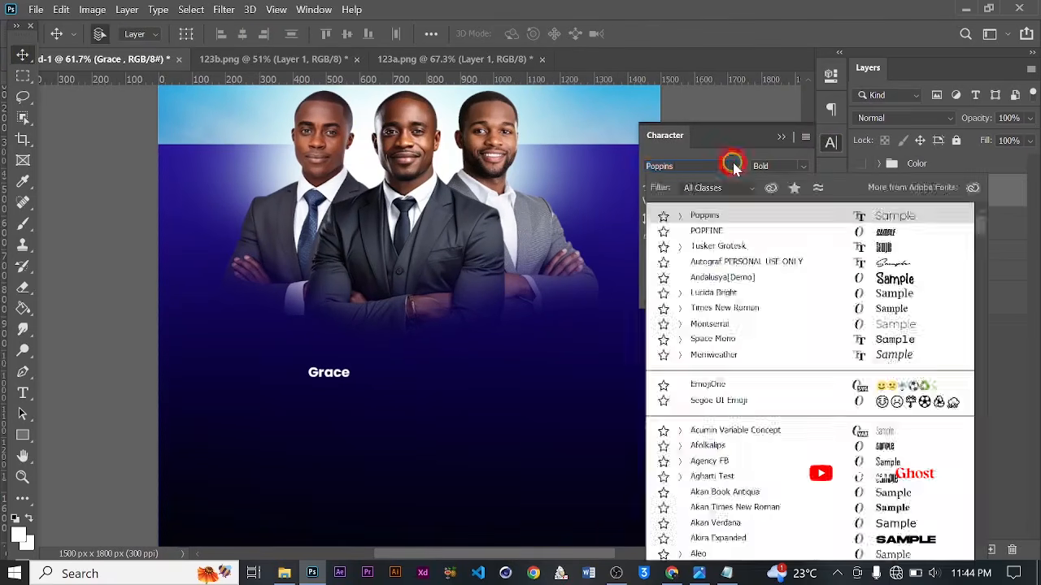
pyautogui.click(698, 230)
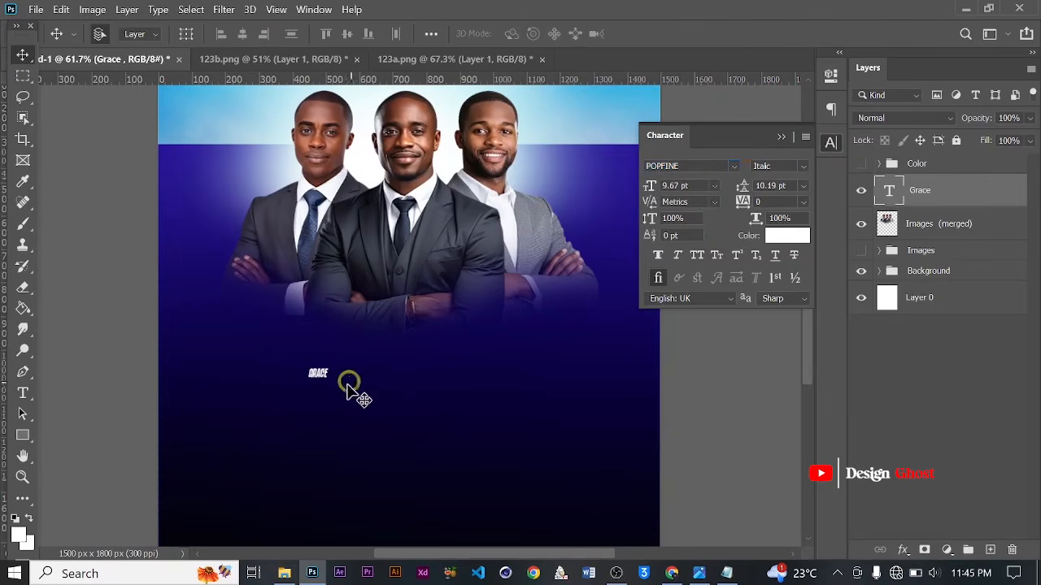
# - Enlarge the GRACE text to about 101 pt and place it centrally just below the men's folded arms
pyautogui.hotkey('ctrl', 't')
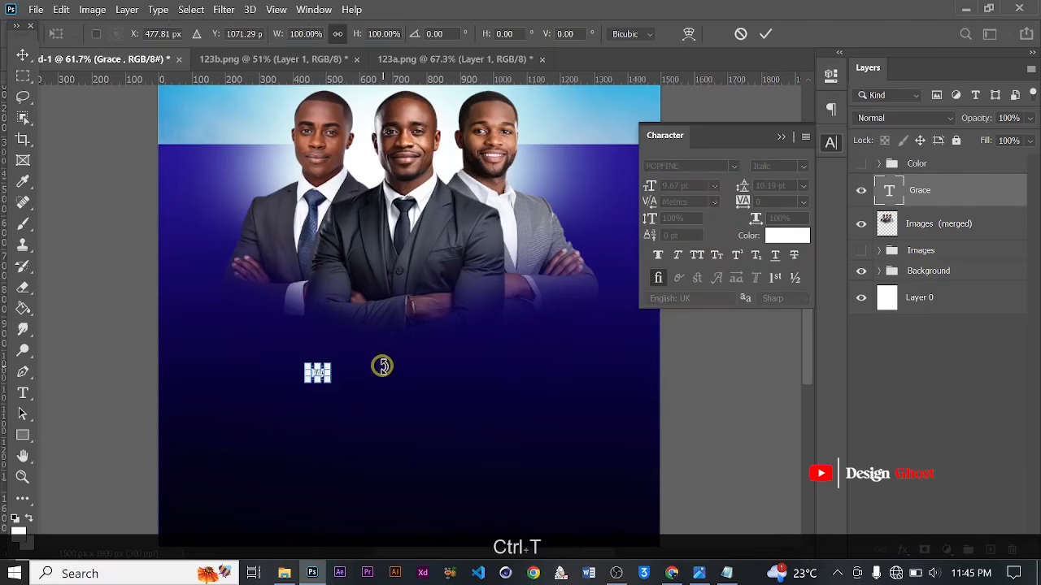
pyautogui.moveTo(331, 380); pyautogui.dragTo(551, 402)
pyautogui.moveTo(402, 413); pyautogui.dragTo(413, 360)
pyautogui.moveTo(504, 439); pyautogui.dragTo(515, 457)
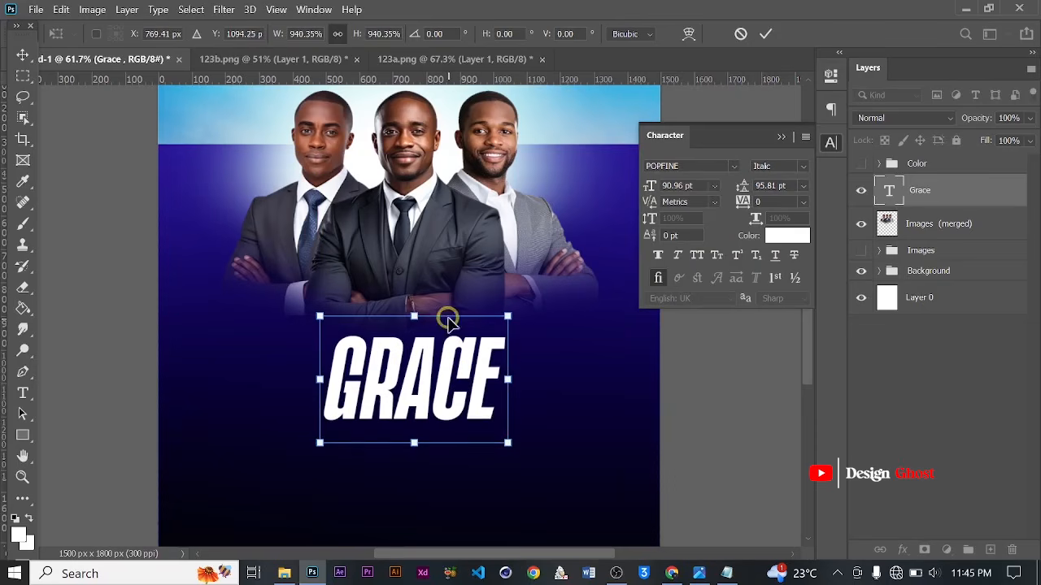
pyautogui.moveTo(465, 377); pyautogui.dragTo(459, 360)
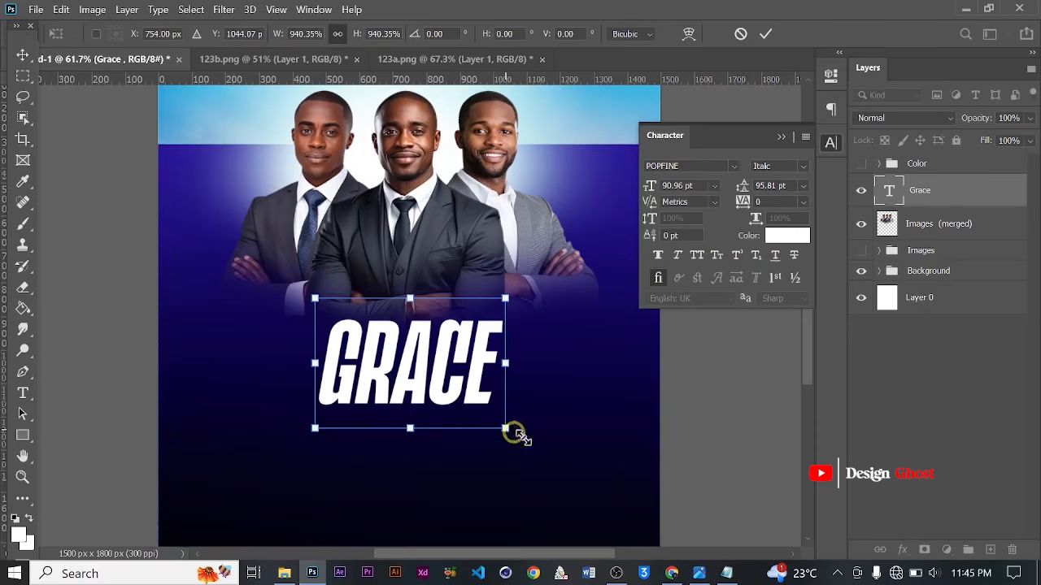
pyautogui.moveTo(515, 434); pyautogui.dragTo(525, 439)
pyautogui.moveTo(436, 395); pyautogui.dragTo(423, 389)
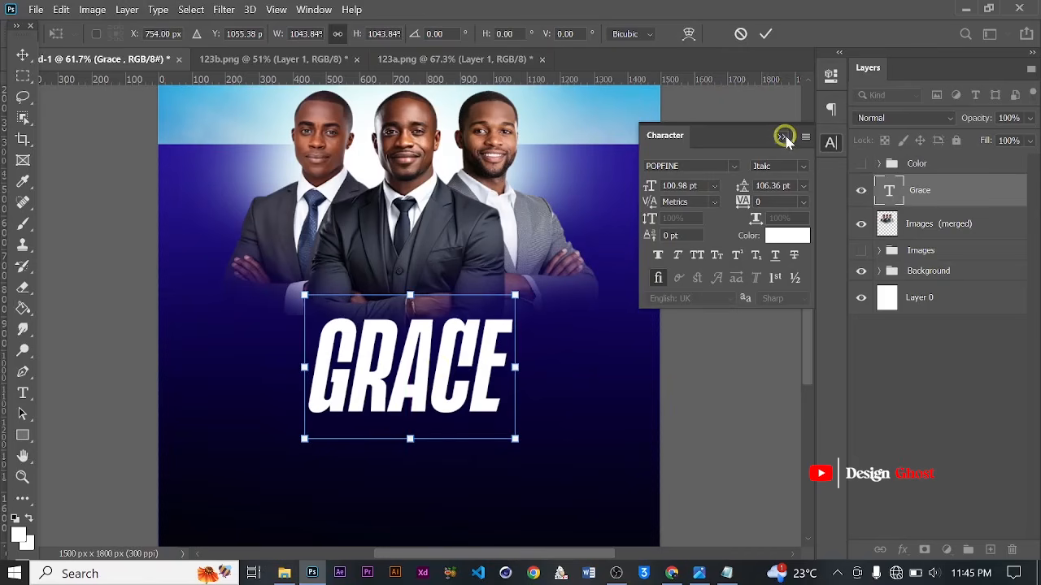
pyautogui.click(782, 137)
# - Place a vertical guide along the left edge of the G in GRACE as an uprightness reference
pyautogui.scroll(2, 389, 388)
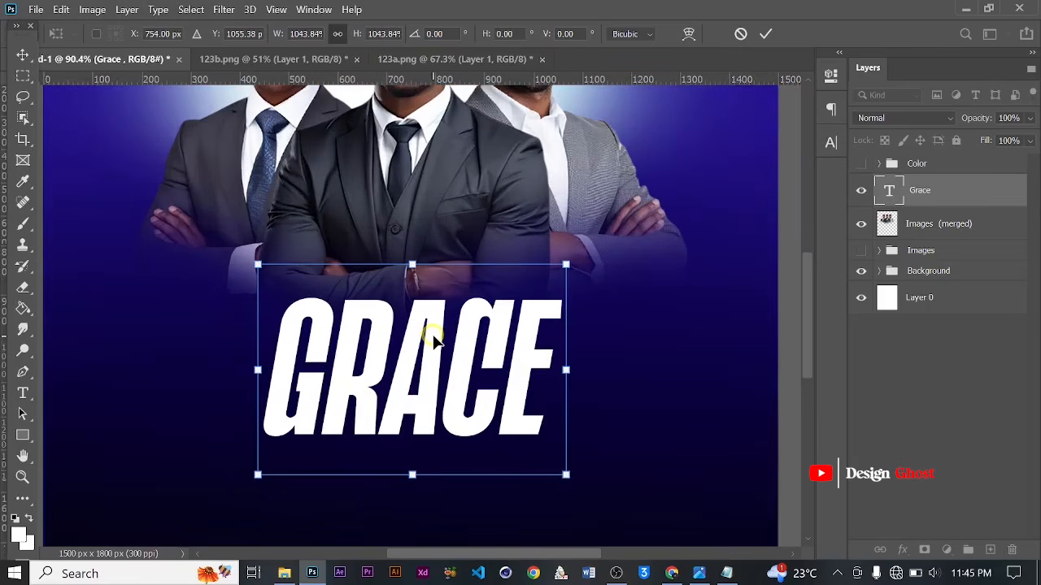
pyautogui.scroll(-1, 448, 346)
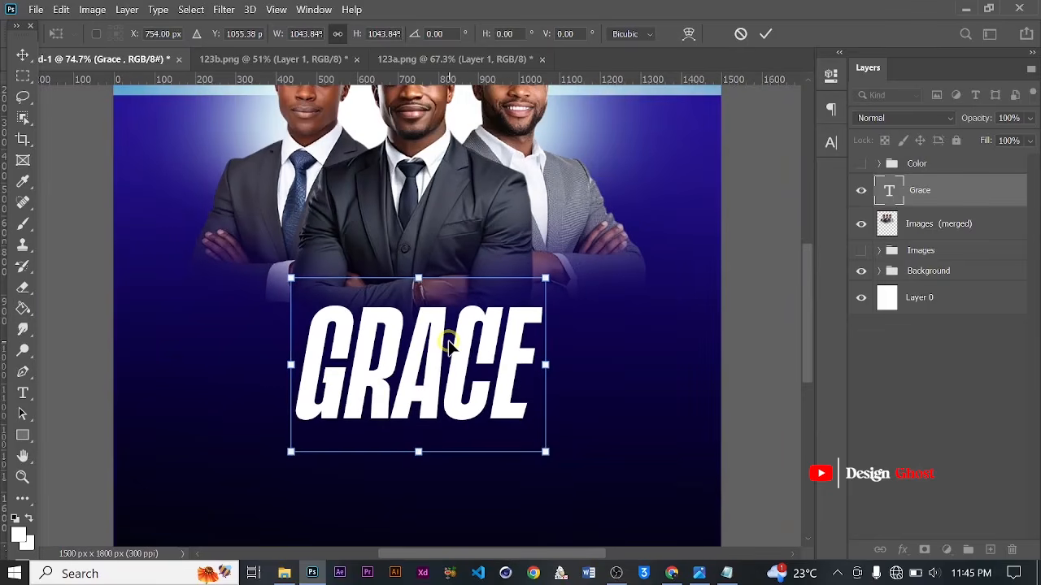
pyautogui.scroll(2, 477, 355)
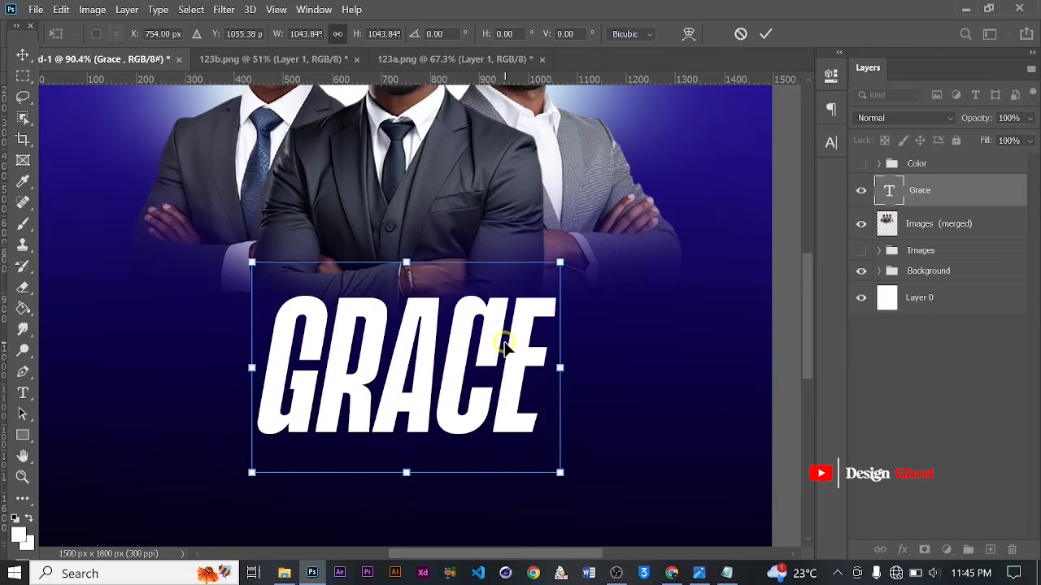
pyautogui.press('ctrl')
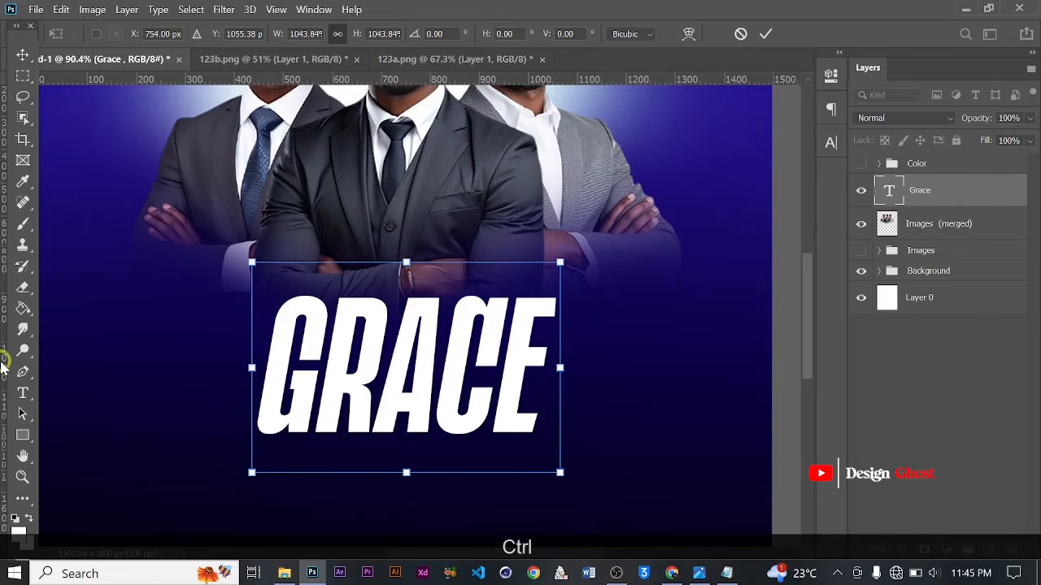
pyautogui.moveTo(3, 365); pyautogui.dragTo(259, 299)
pyautogui.scroll(3, 258, 302)
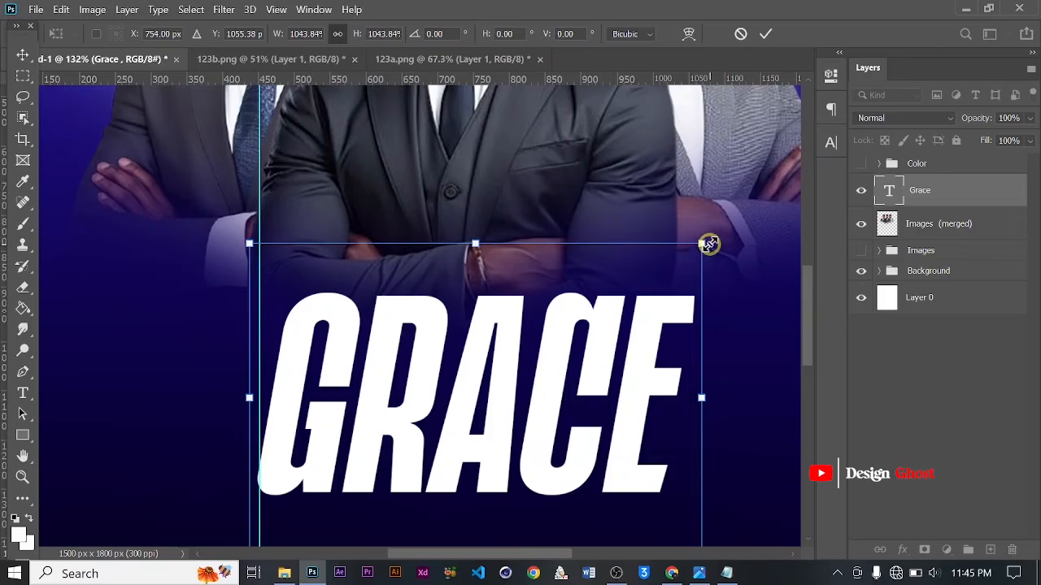
# - Skew the GRACE text horizontally by about 10.23° so its letters stand upright, checking the G against the guide
pyautogui.moveTo(706, 244); pyautogui.dragTo(645, 244)
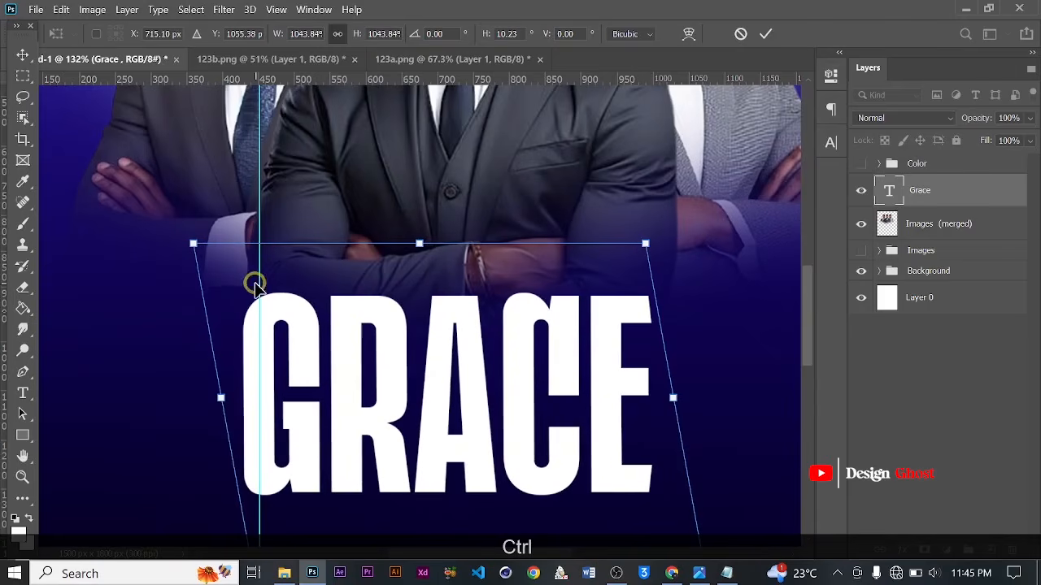
pyautogui.moveTo(259, 281)
pyautogui.mouseDown()
pyautogui.moveTo(243, 298)
pyautogui.moveTo(240, 287)
pyautogui.mouseUp()
pyautogui.scroll(6, 204, 415)
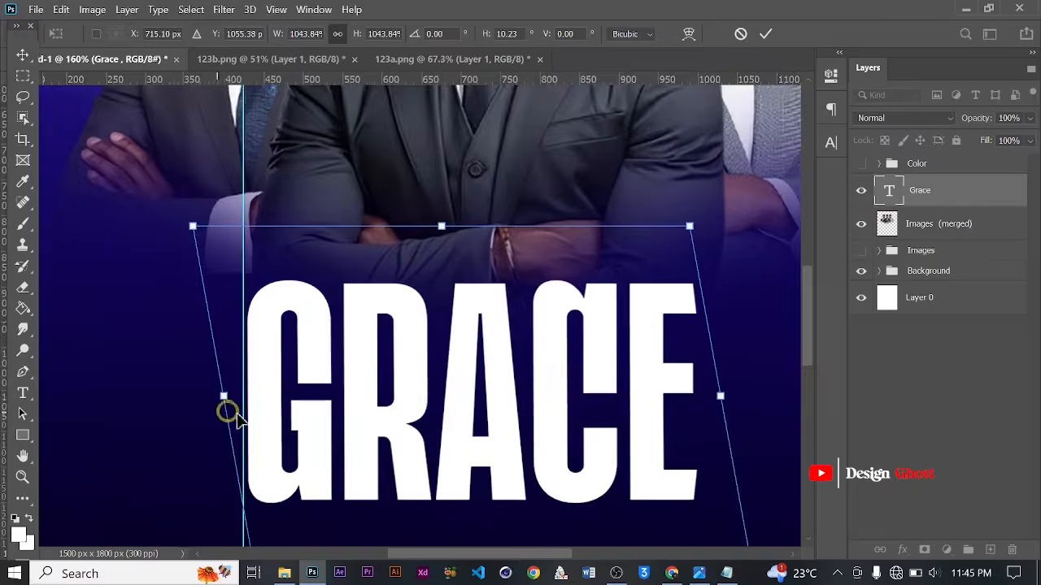
pyautogui.scroll(-2, 265, 348)
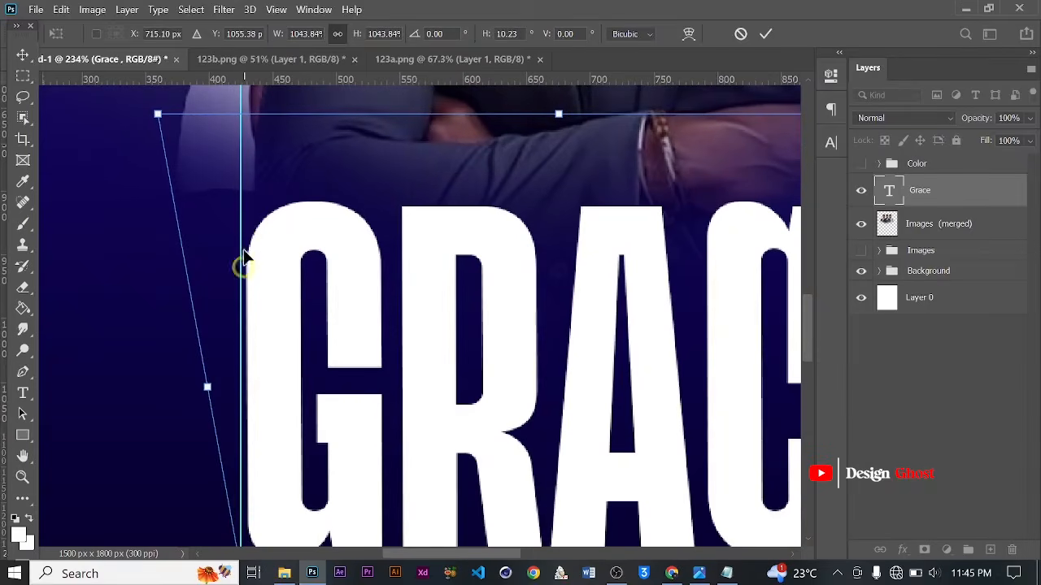
pyautogui.scroll(-3, 252, 276)
pyautogui.scroll(-2, 272, 303)
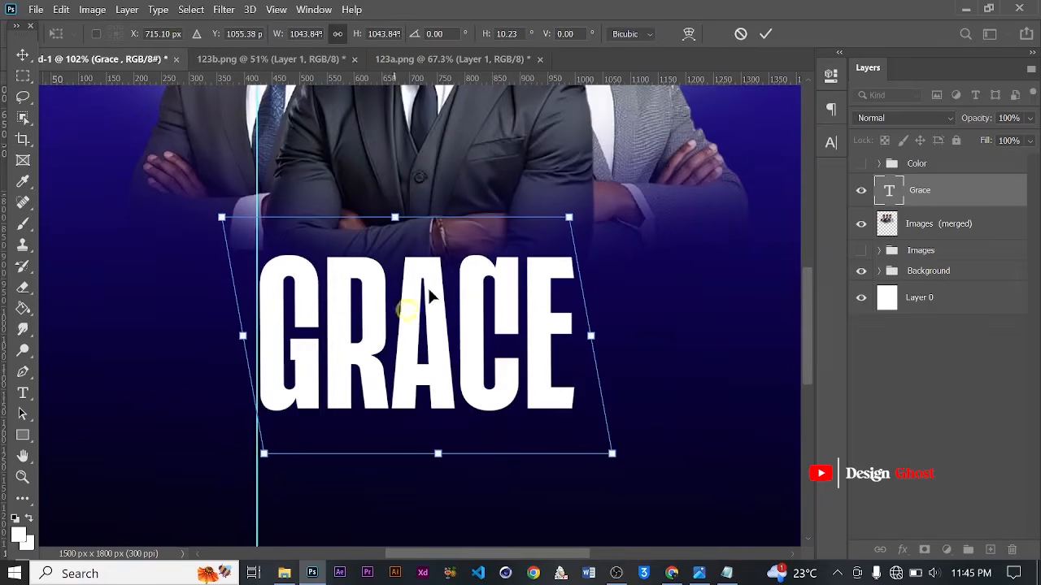
pyautogui.click(765, 33)
# - Scale the upright GRACE text up to about 113% and keep it below the men
pyautogui.scroll(-2, 418, 395)
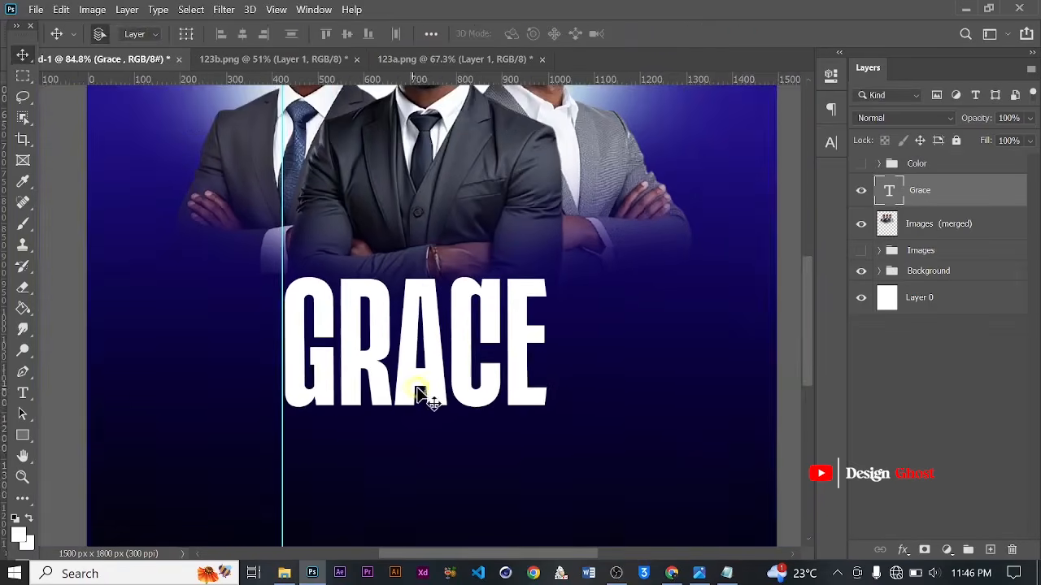
pyautogui.scroll(-2, 493, 353)
pyautogui.hotkey('ctrl', 't')
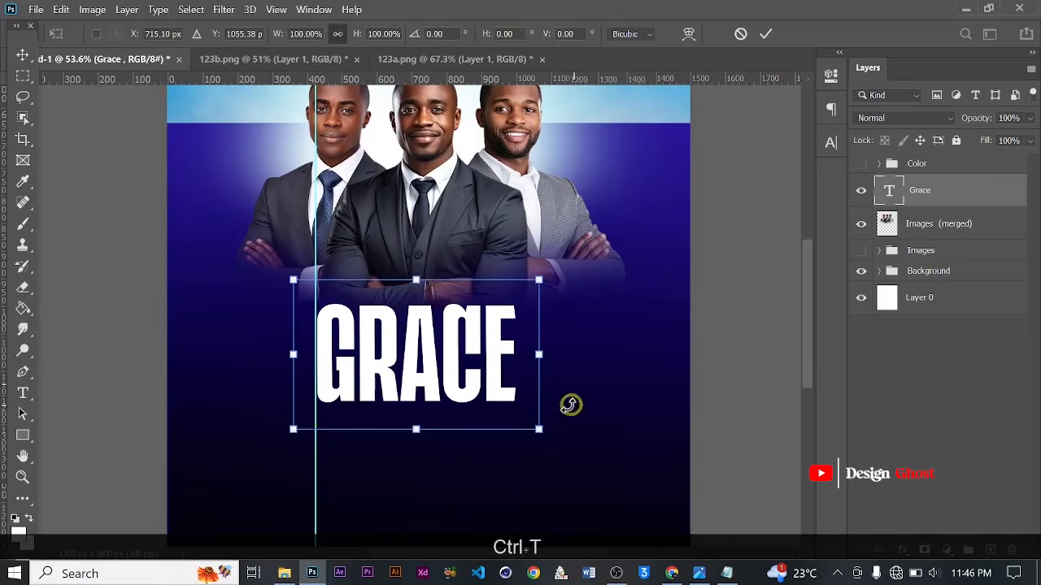
pyautogui.scroll(-1, 561, 415)
pyautogui.moveTo(532, 416); pyautogui.dragTo(554, 425)
pyautogui.moveTo(476, 373); pyautogui.dragTo(465, 369)
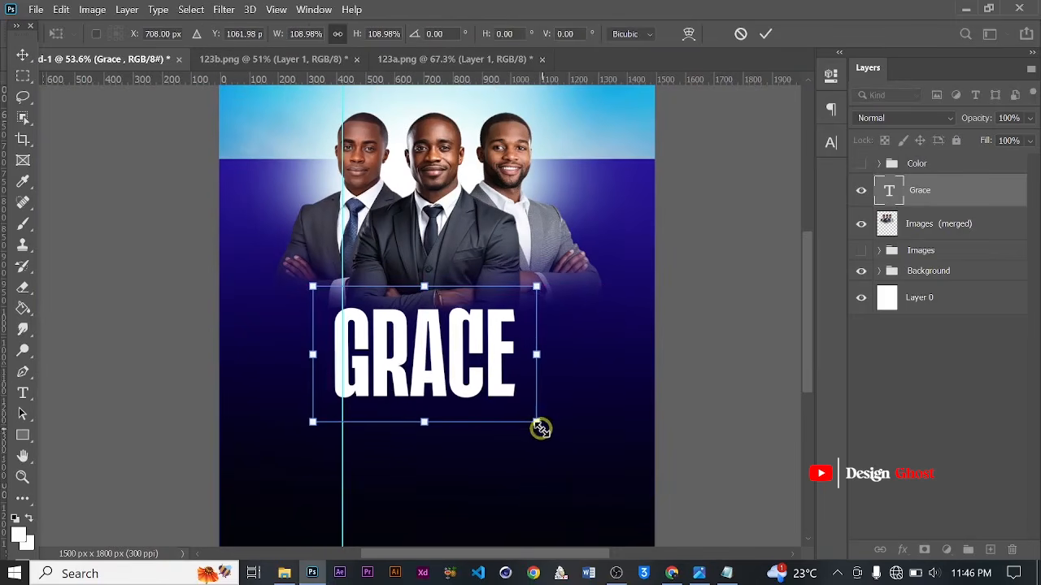
pyautogui.moveTo(537, 424); pyautogui.dragTo(550, 429)
pyautogui.press('Return')
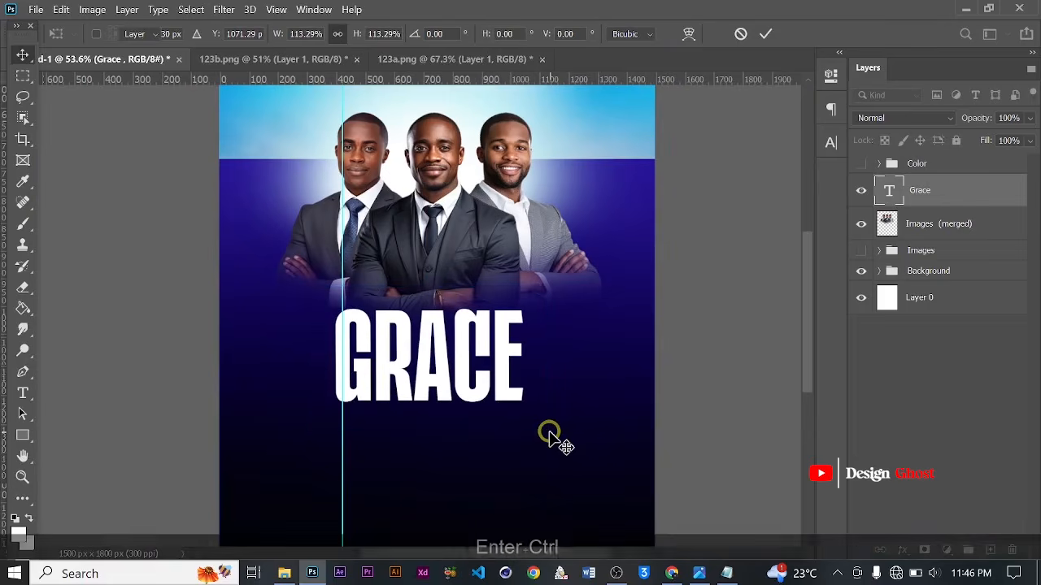
# - Move the vertical guide to the canvas's left edge and centre the GRACE text horizontally on the canvas
pyautogui.hotkey('ctrl', '0')
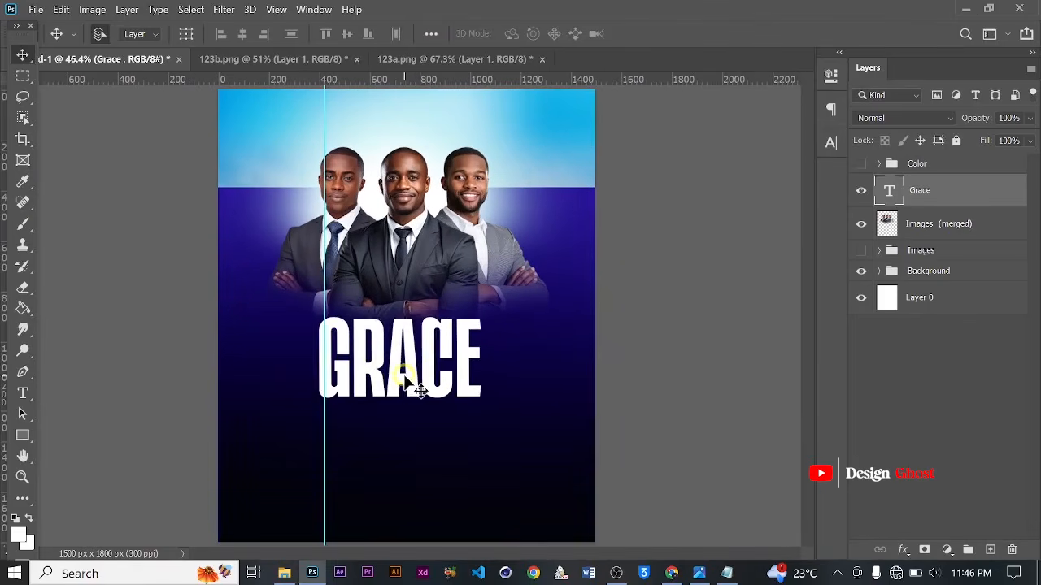
pyautogui.moveTo(400, 374); pyautogui.dragTo(404, 371)
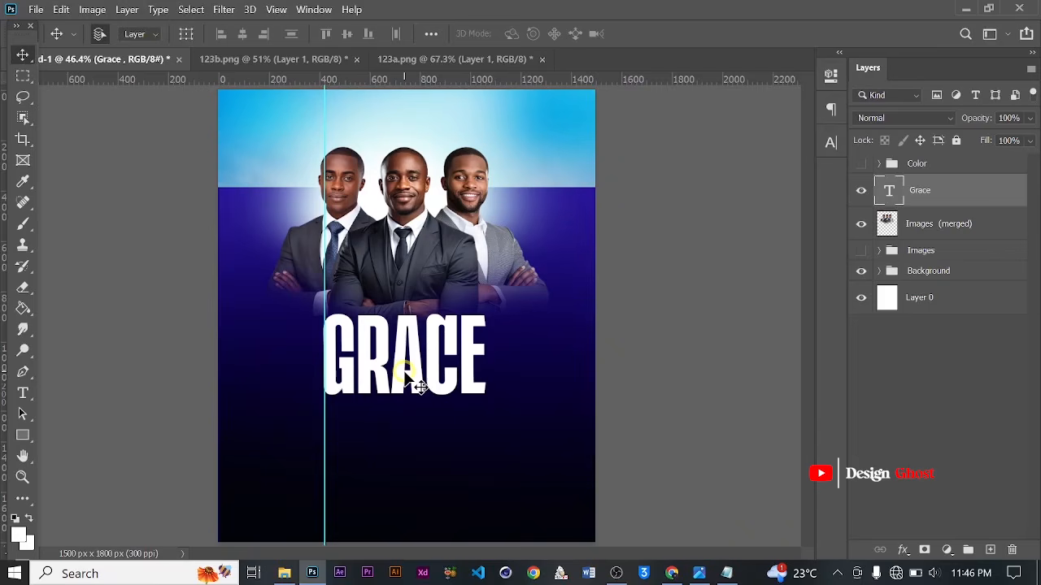
pyautogui.scroll(1, 404, 389)
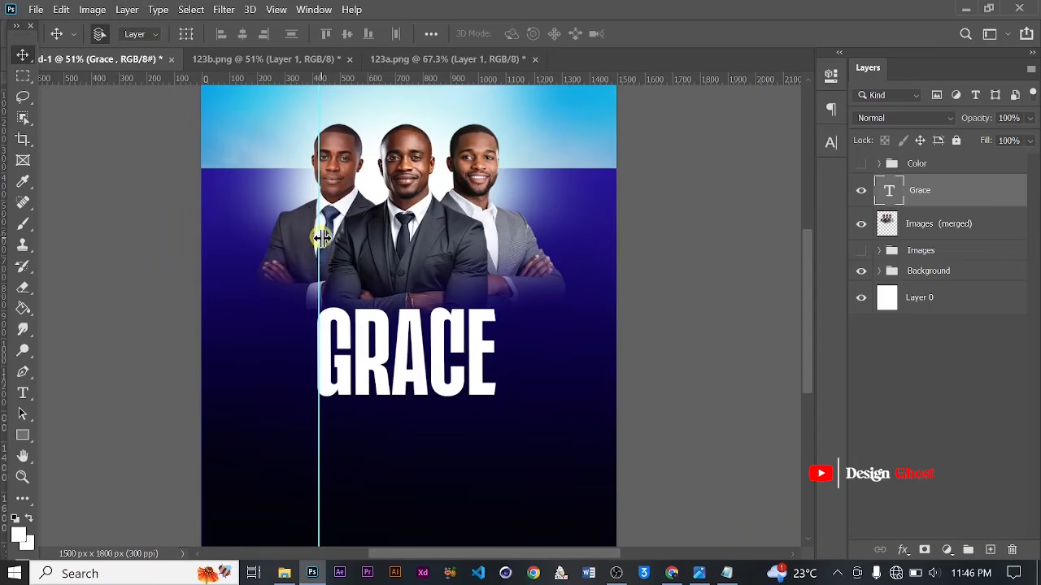
pyautogui.moveTo(322, 236); pyautogui.dragTo(200, 258)
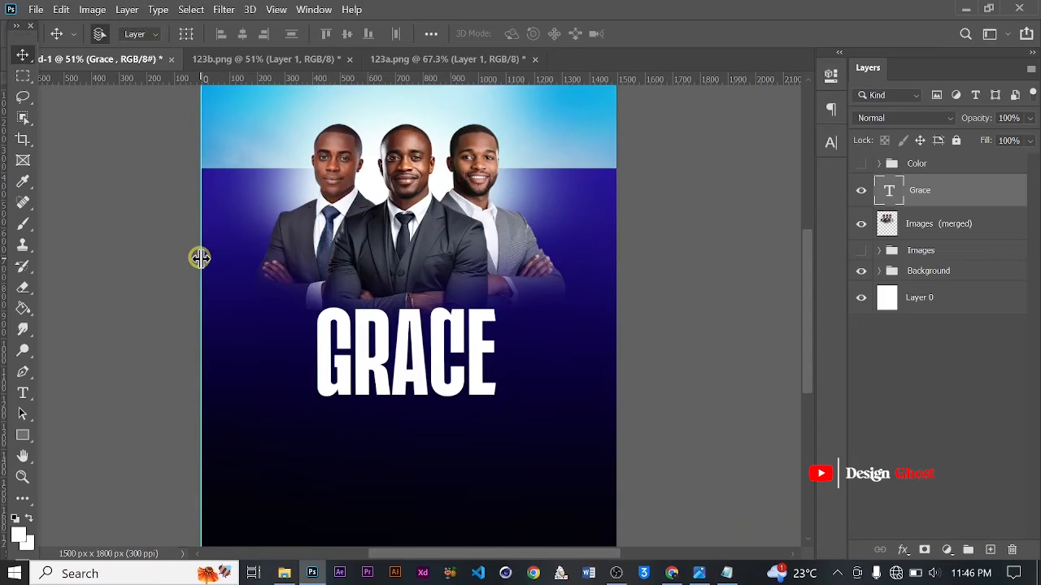
pyautogui.hotkey('ctrl', 'a')
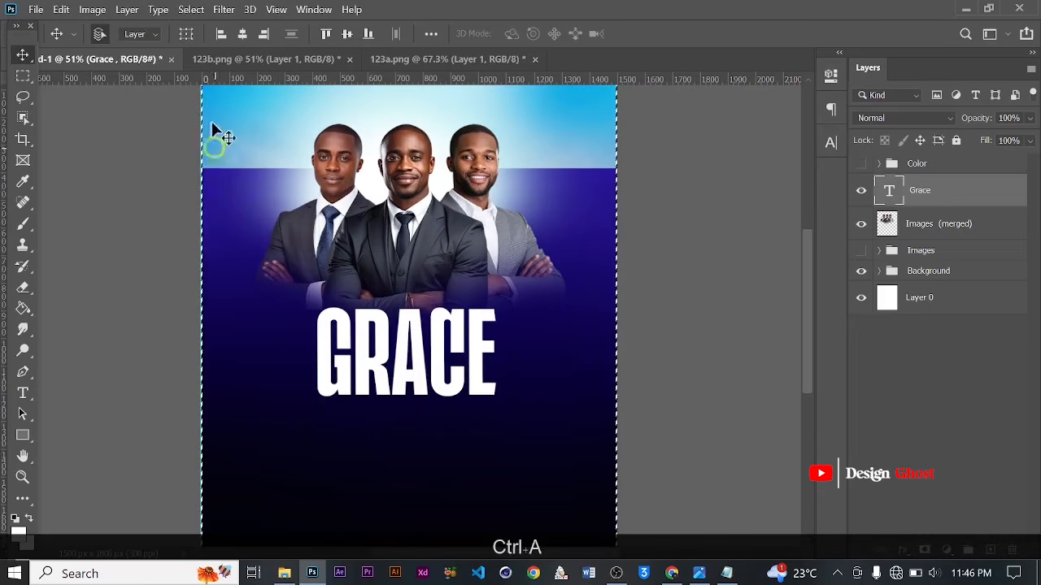
pyautogui.click(242, 36)
pyautogui.hotkey('ctrl', 'd')
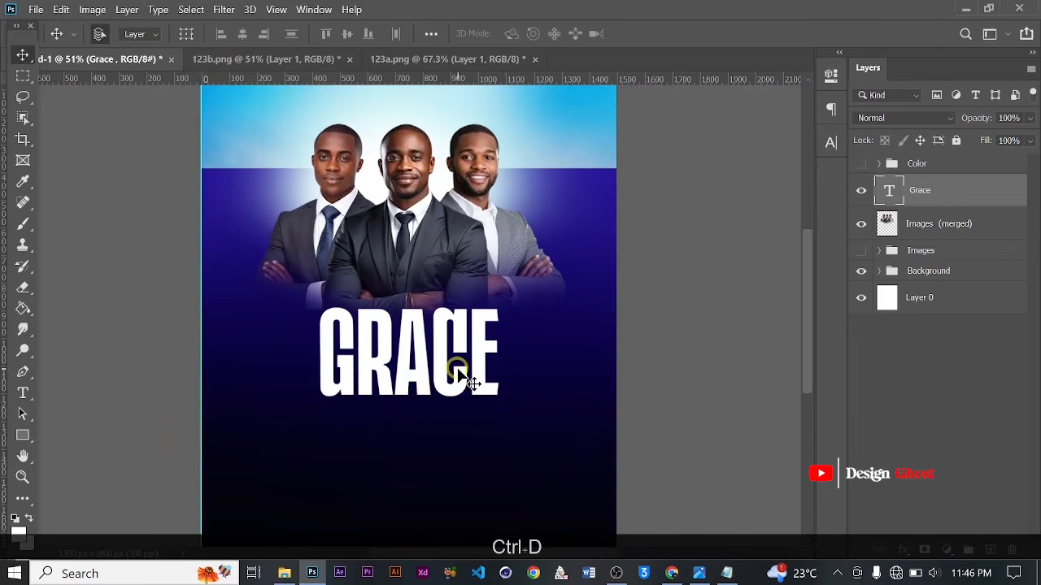
# - Duplicate the GRACE text layer and move the copy straight down to form a second line below the original
pyautogui.hotkey('ctrl', 'j')
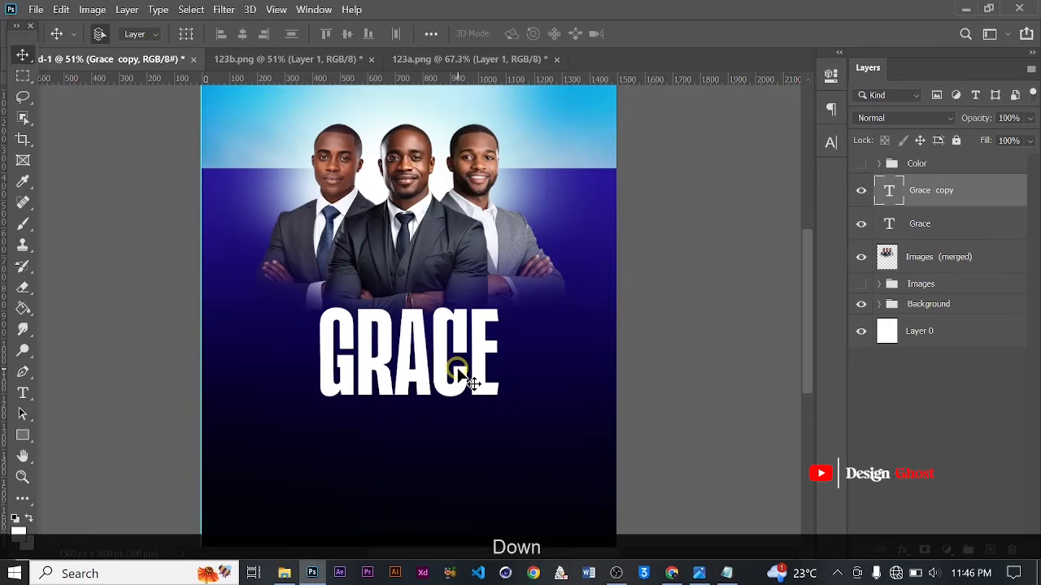
pyautogui.press('Down')
pyautogui.press('Down')
pyautogui.press('Down')
pyautogui.press('Down')
pyautogui.press('Down')
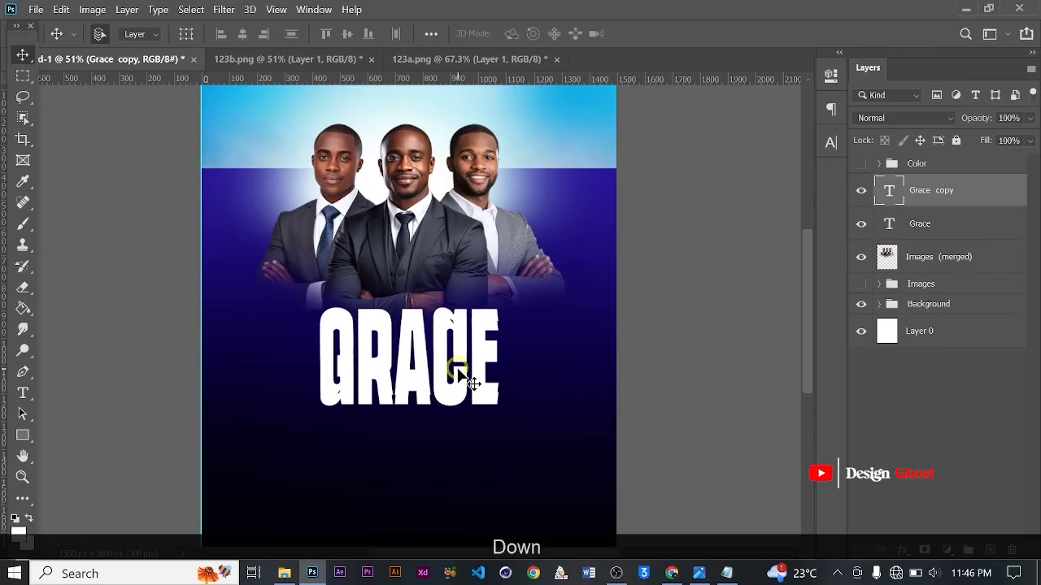
pyautogui.moveTo(443, 332); pyautogui.dragTo(444, 431)
# - Replace the duplicated second-line GRACE text with the word OVERFLOW
pyautogui.press('t')
pyautogui.click(396, 448)
pyautogui.hotkey('ctrl', 'a')
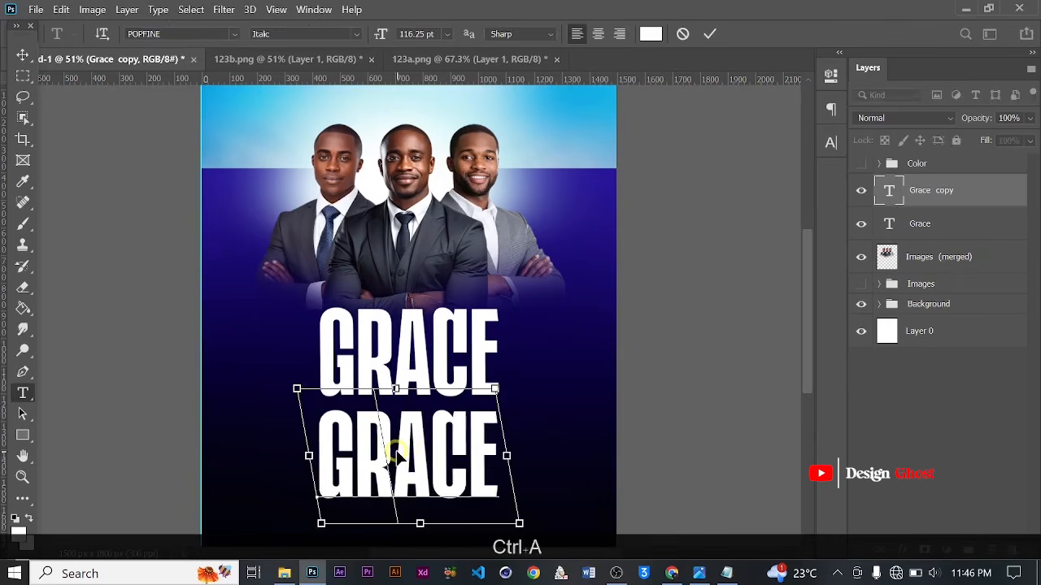
pyautogui.write('OVER')
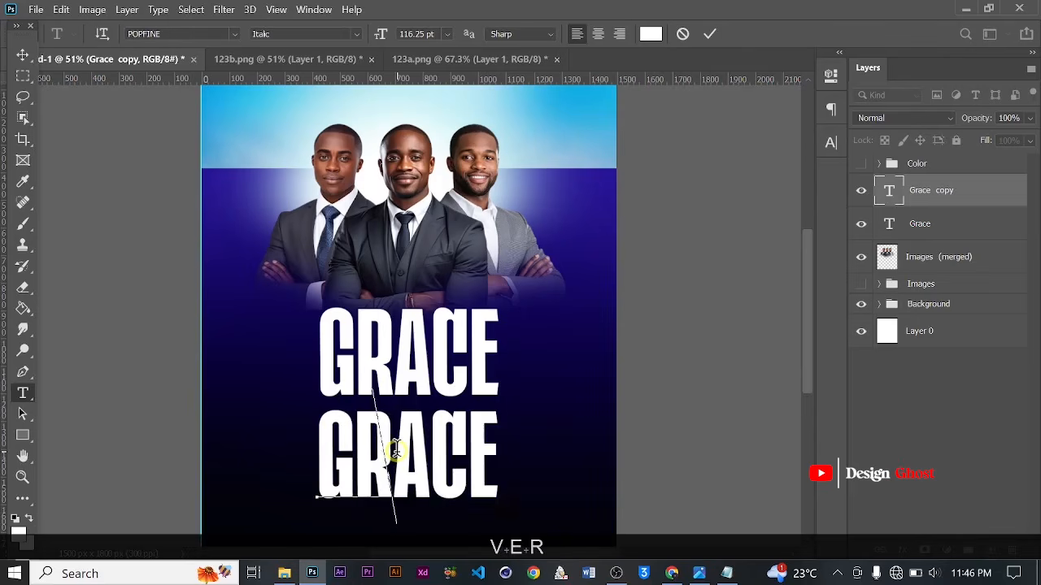
pyautogui.write('FLOW')
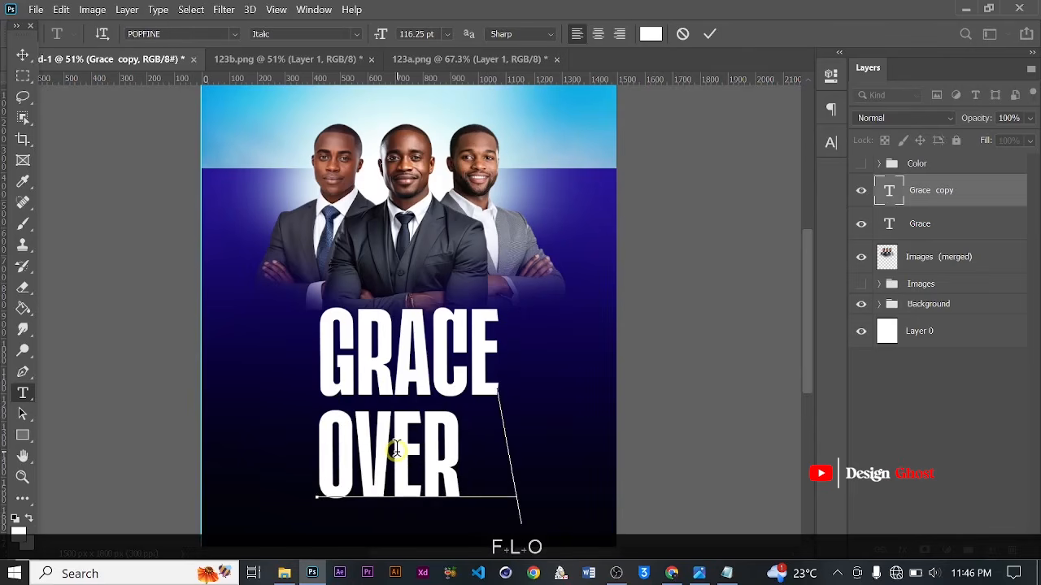
pyautogui.click(709, 33)
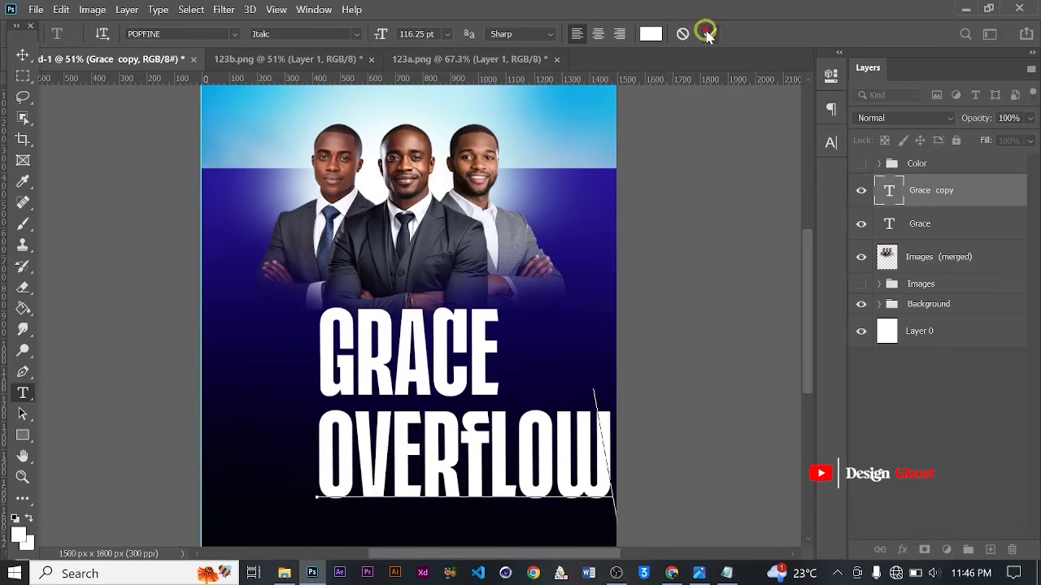
# - Scale the OVERFLOW text down proportionally to GRACE's width and line up its left edge with GRACE
pyautogui.click(20, 57)
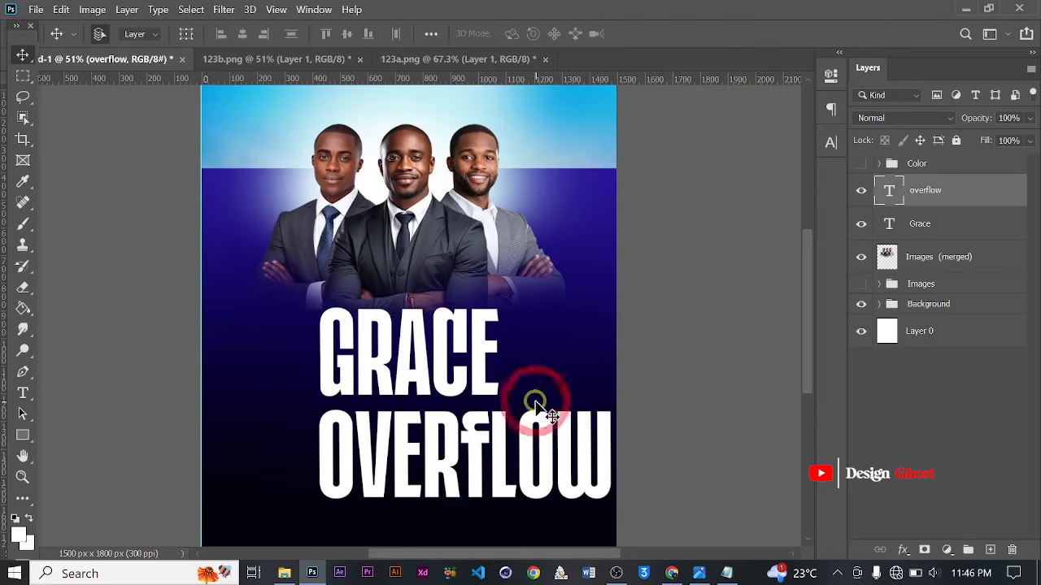
pyautogui.hotkey('ctrl', 't')
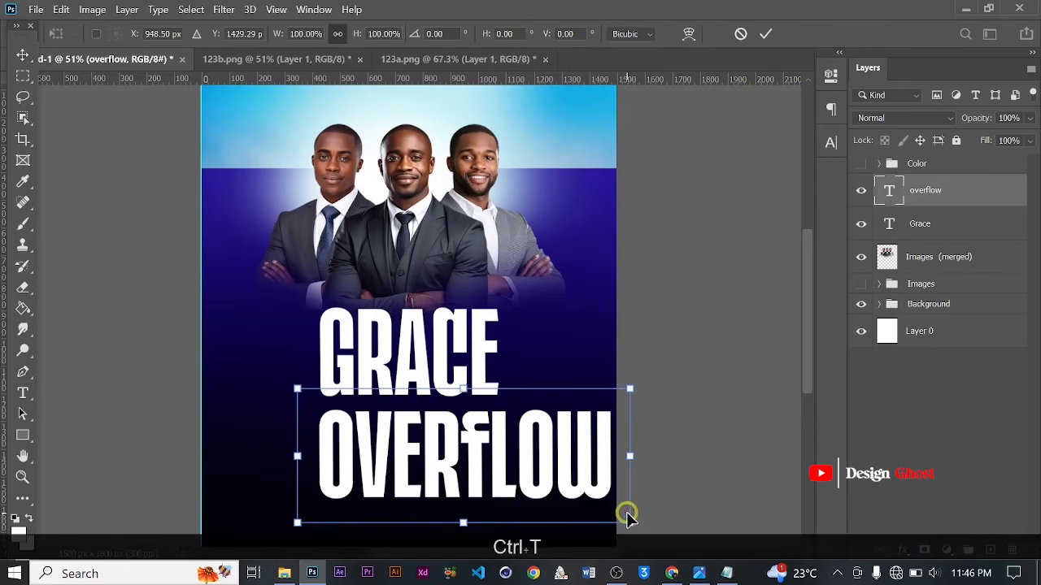
pyautogui.moveTo(631, 526); pyautogui.dragTo(495, 476)
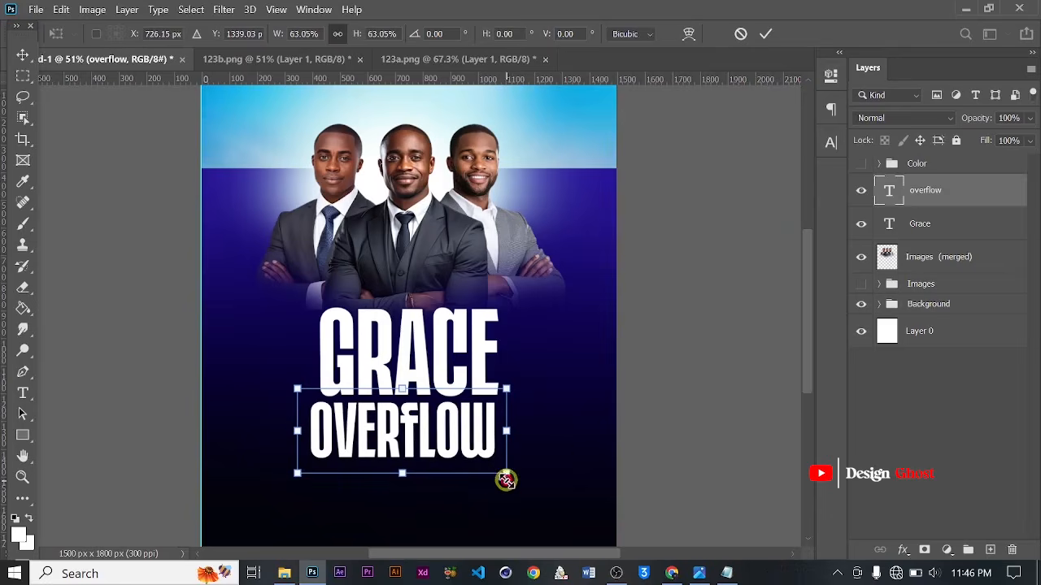
pyautogui.scroll(1, 410, 474)
pyautogui.scroll(2, 362, 460)
pyautogui.moveTo(317, 447); pyautogui.dragTo(334, 449)
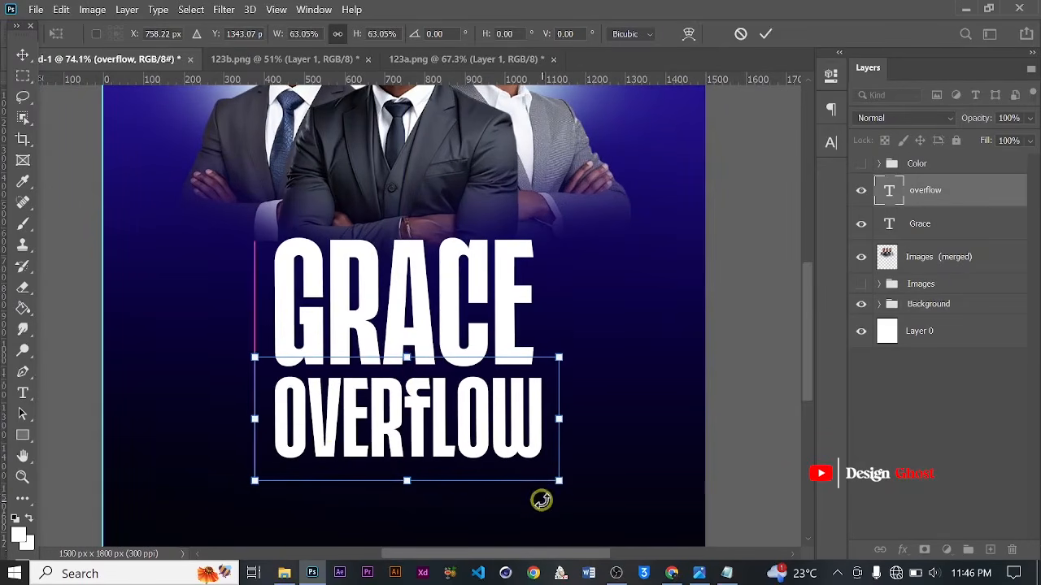
pyautogui.moveTo(563, 482); pyautogui.dragTo(558, 476)
pyautogui.press('Return')
pyautogui.hotkey('ctrl', '0')
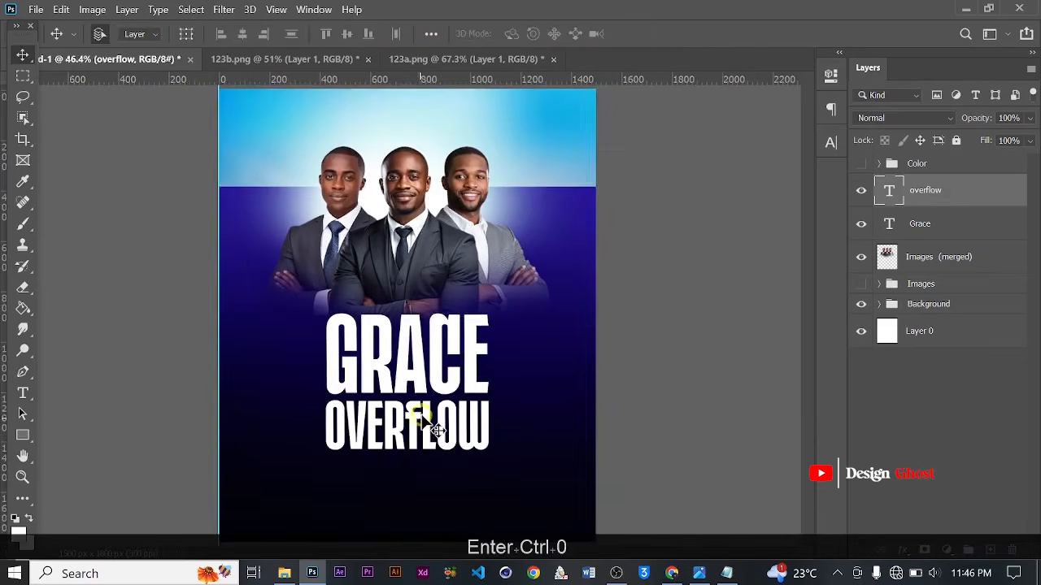
# - Nudge the OVERFLOW text up closer beneath GRACE and check the spacing between the two lines
pyautogui.press('Up')
pyautogui.press('Up')
pyautogui.press('Up')
pyautogui.press('Up')
pyautogui.press('Up')
pyautogui.press('Up')
pyautogui.scroll(-2, 422, 415)
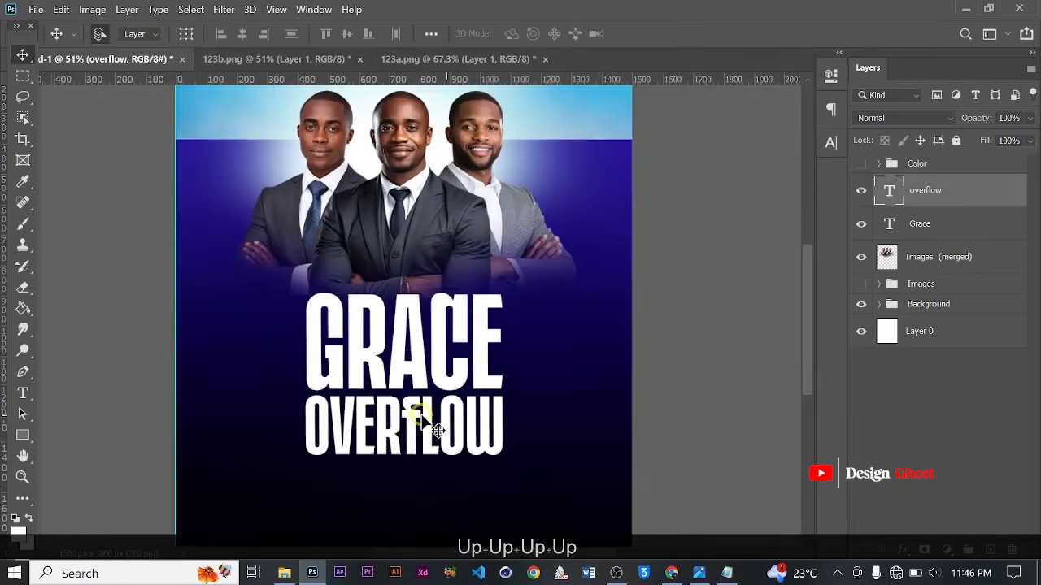
pyautogui.scroll(2, 425, 370)
pyautogui.press('space')
pyautogui.moveTo(428, 297); pyautogui.dragTo(418, 284)
pyautogui.press('Return')
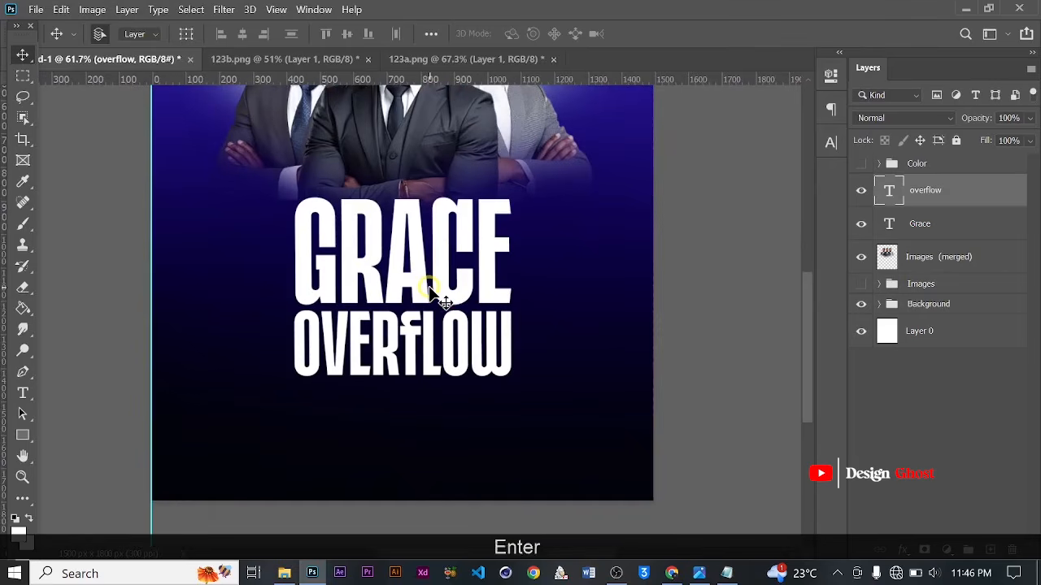
pyautogui.hotkey('ctrl', '0')
# - Select the GRACE and OVERFLOW layers together and nudge both up slightly over the men's folded arms
pyautogui.press('shift')
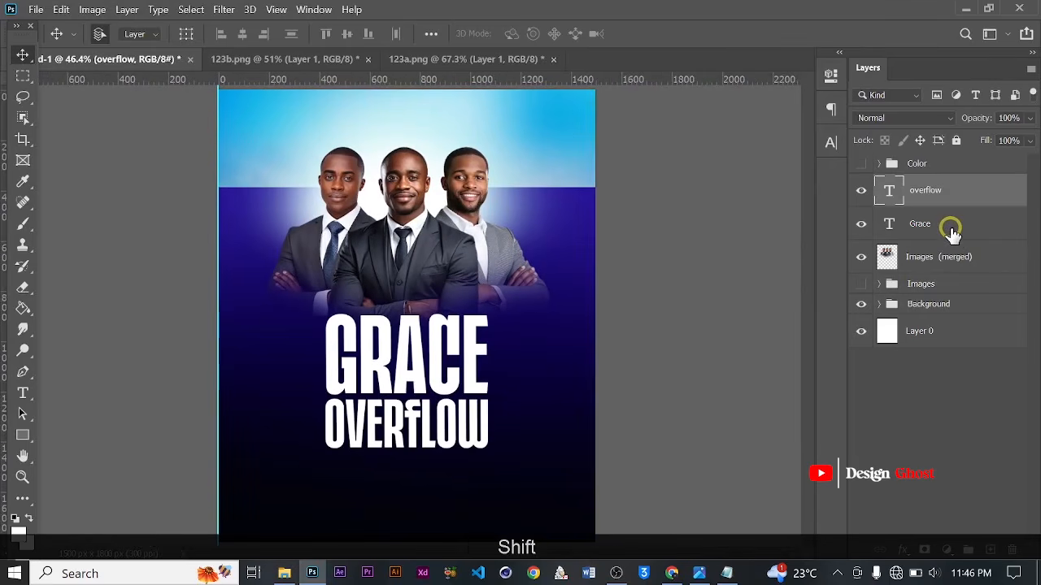
pyautogui.keyDown('shift'); pyautogui.click(951, 233); pyautogui.keyUp('shift')
pyautogui.press('Up')
pyautogui.press('Up')
pyautogui.press('Up')
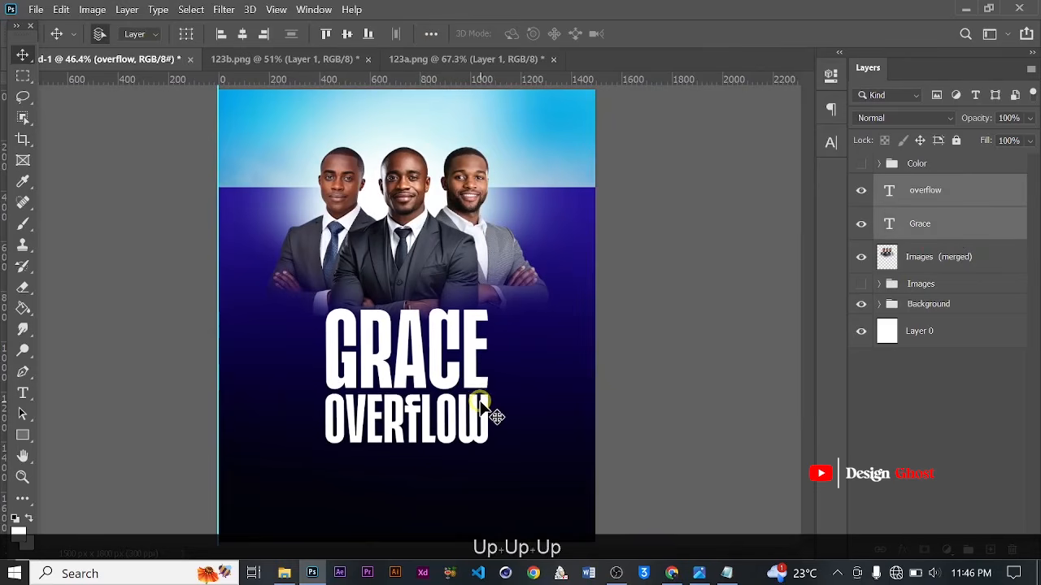
pyautogui.press('Up')
pyautogui.press('Up')
pyautogui.hotkey('ctrl', '0')
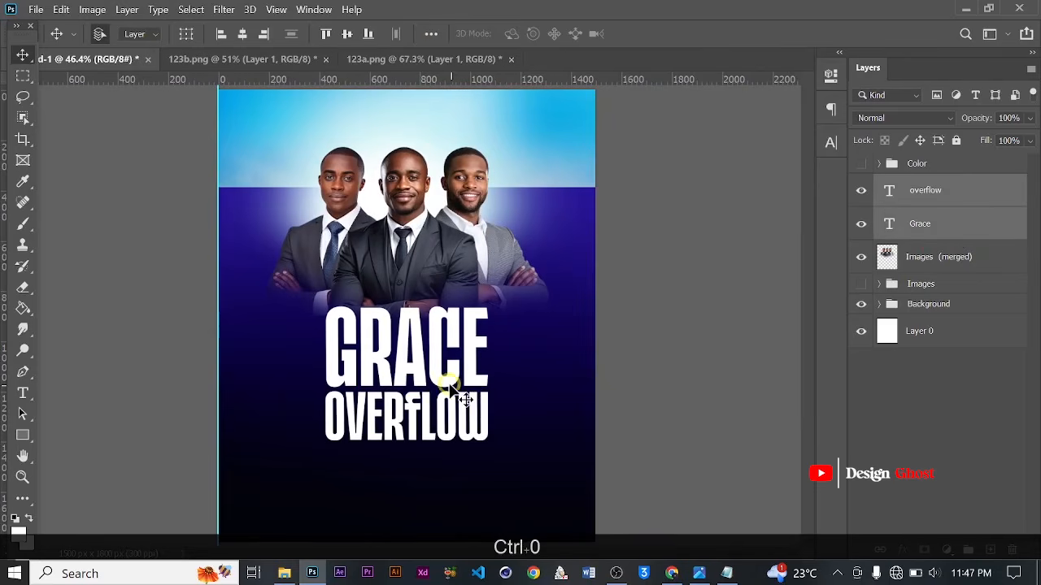
pyautogui.scroll(2, 450, 386)
pyautogui.press('space')
pyautogui.moveTo(416, 427); pyautogui.dragTo(416, 350)
pyautogui.scroll(-2, 426, 367)
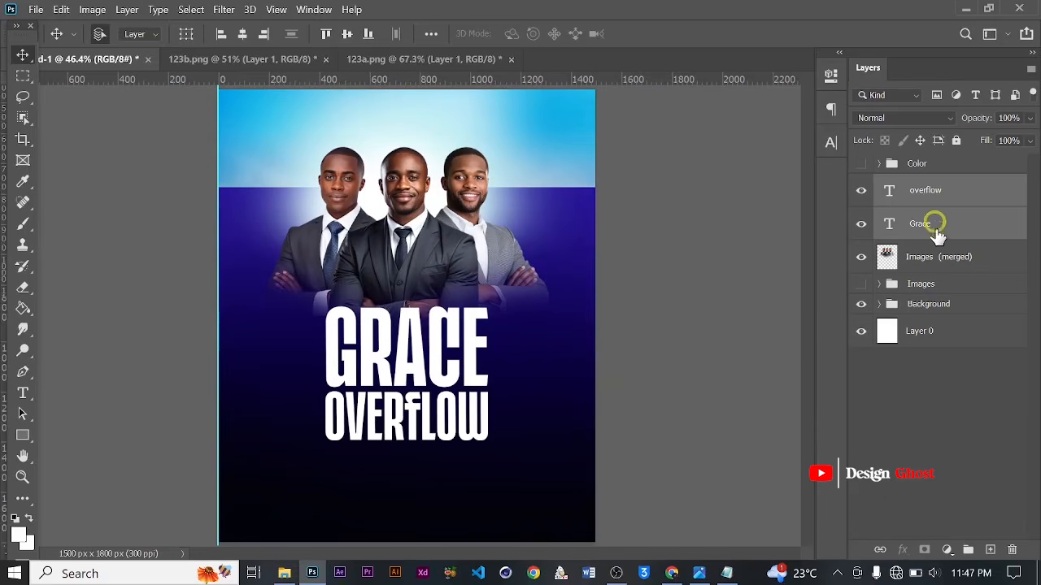
# - Show the Color swatch group and add a linear Gradient Overlay to the GRACE text at an angle of about -170°
pyautogui.click(934, 224)
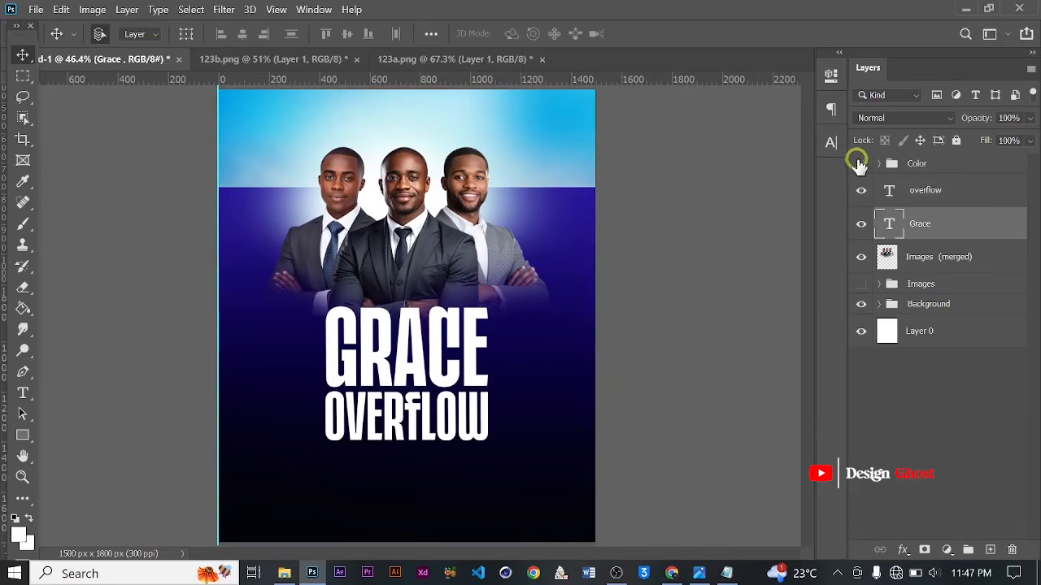
pyautogui.click(860, 164)
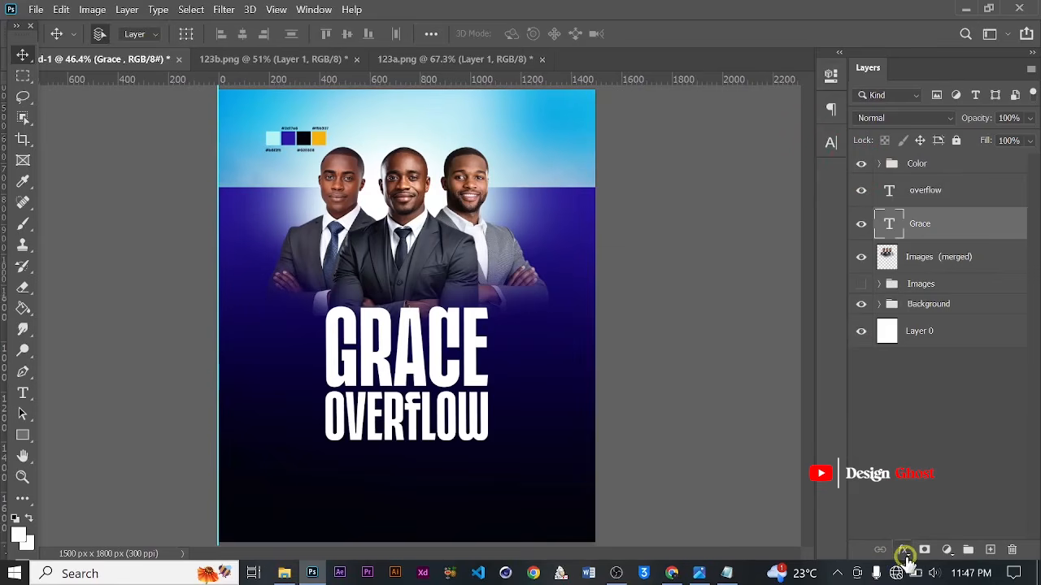
pyautogui.click(905, 553)
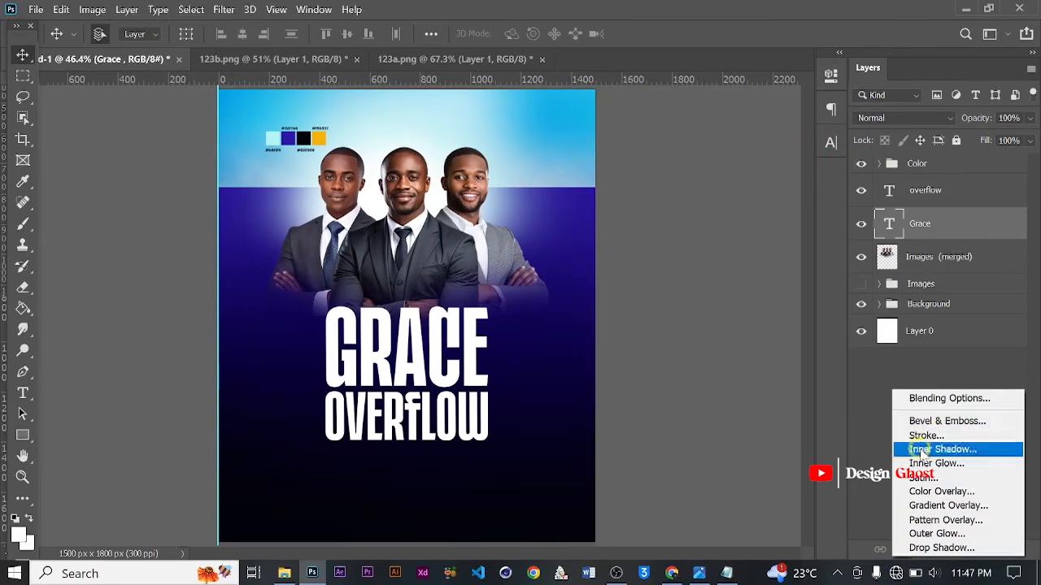
pyautogui.click(929, 505)
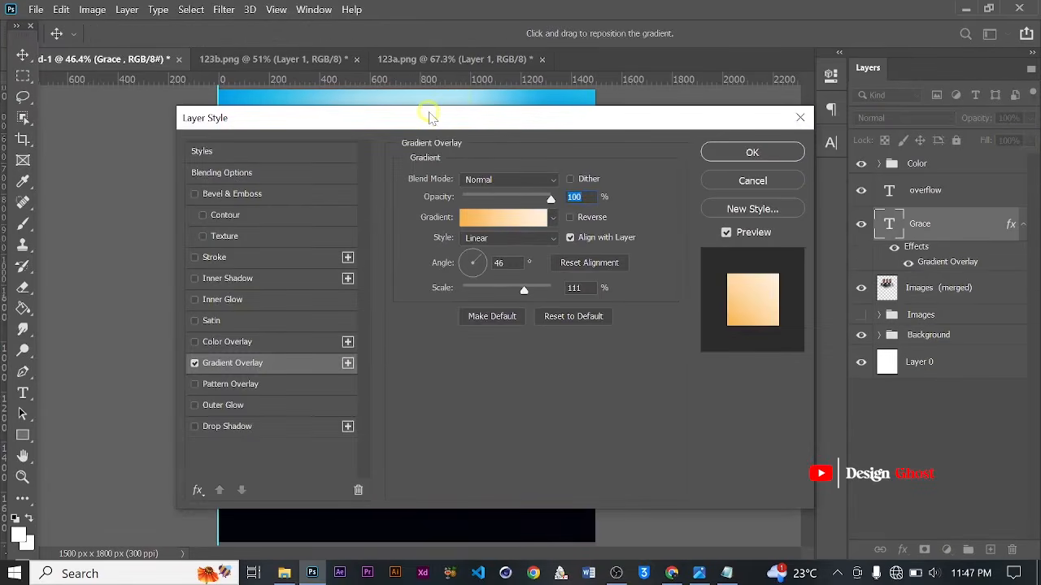
pyautogui.moveTo(431, 118); pyautogui.dragTo(792, 124)
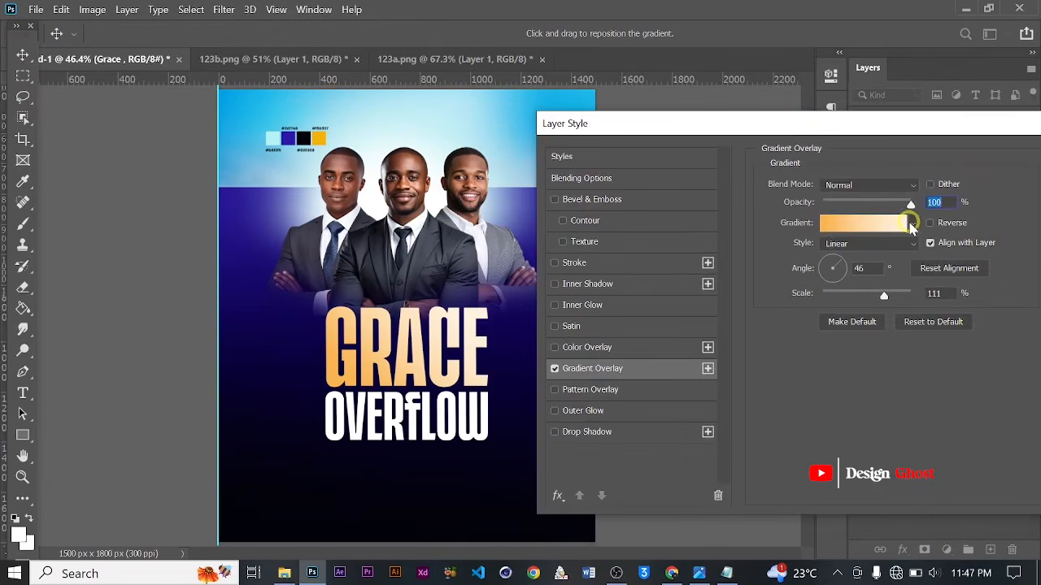
pyautogui.moveTo(841, 270); pyautogui.dragTo(807, 292)
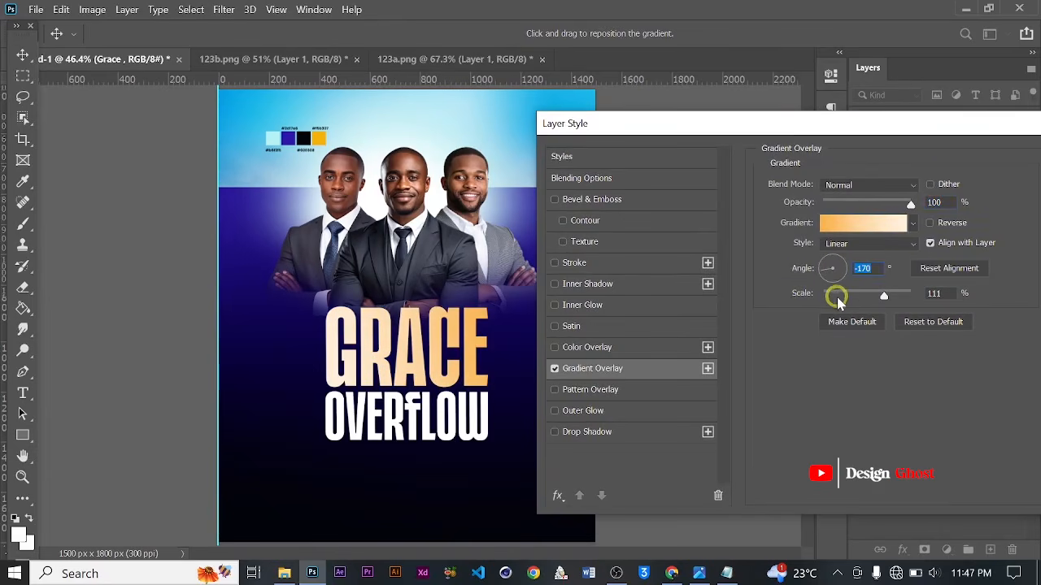
# - Edit the GRACE overlay gradient and sample the palette's orange-yellow swatch for its starting colour stop
pyautogui.click(842, 232)
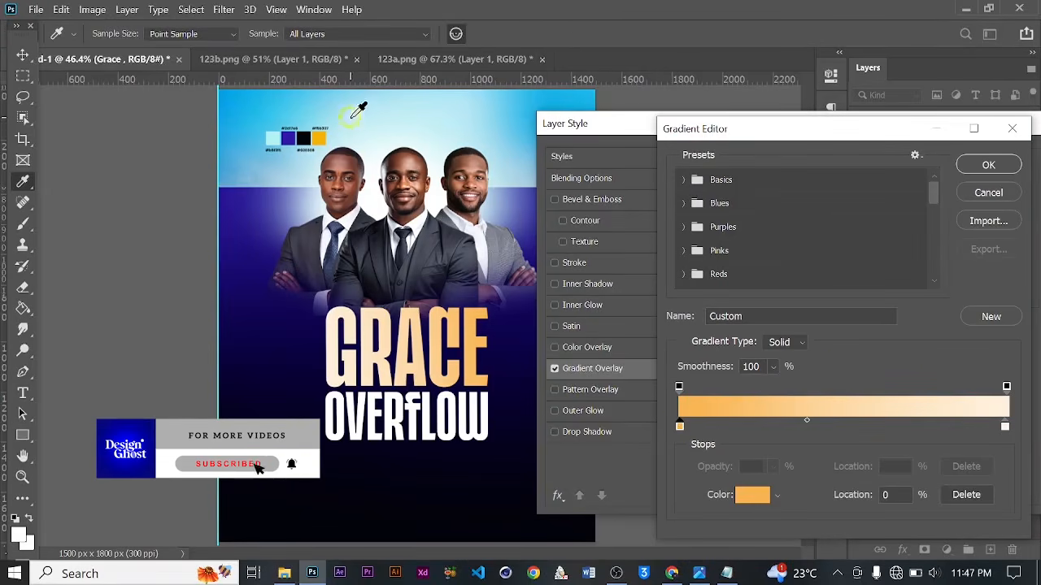
pyautogui.click(320, 139)
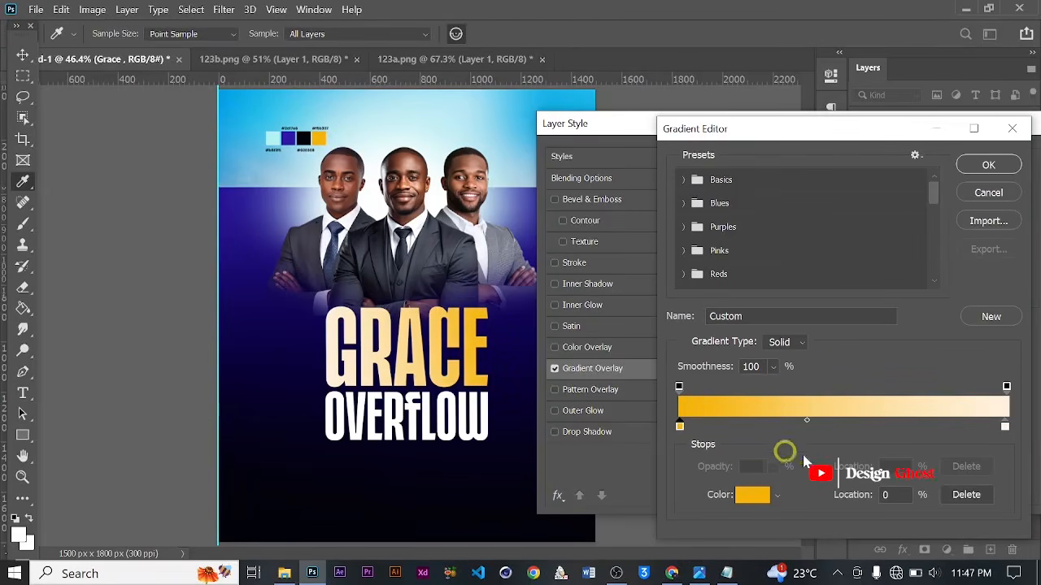
# - Copy the gradient's cream end stop to just past the middle and set the end stop itself to white
pyautogui.click(1005, 427)
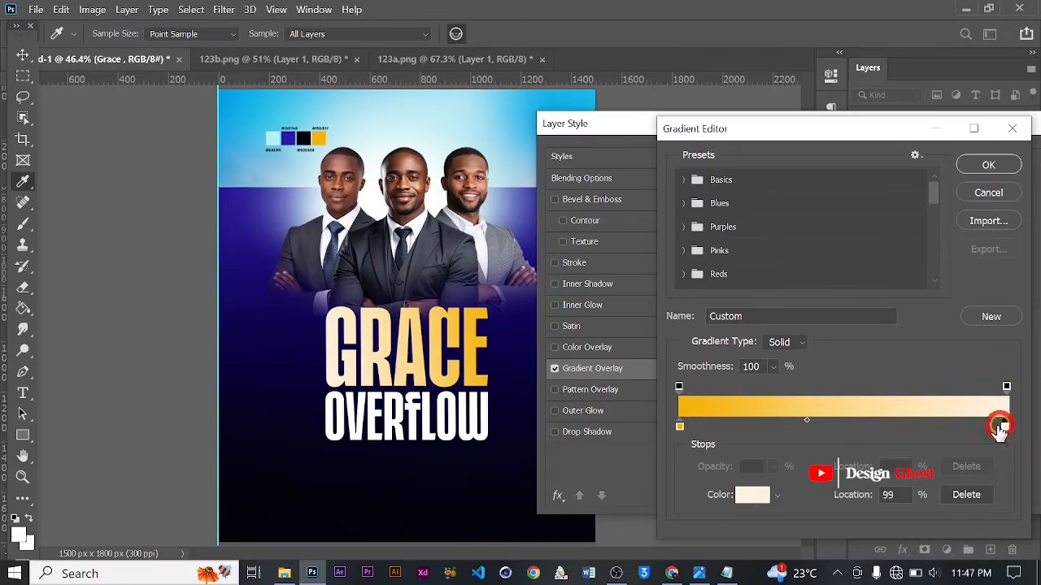
pyautogui.moveTo(1005, 428); pyautogui.dragTo(867, 425)
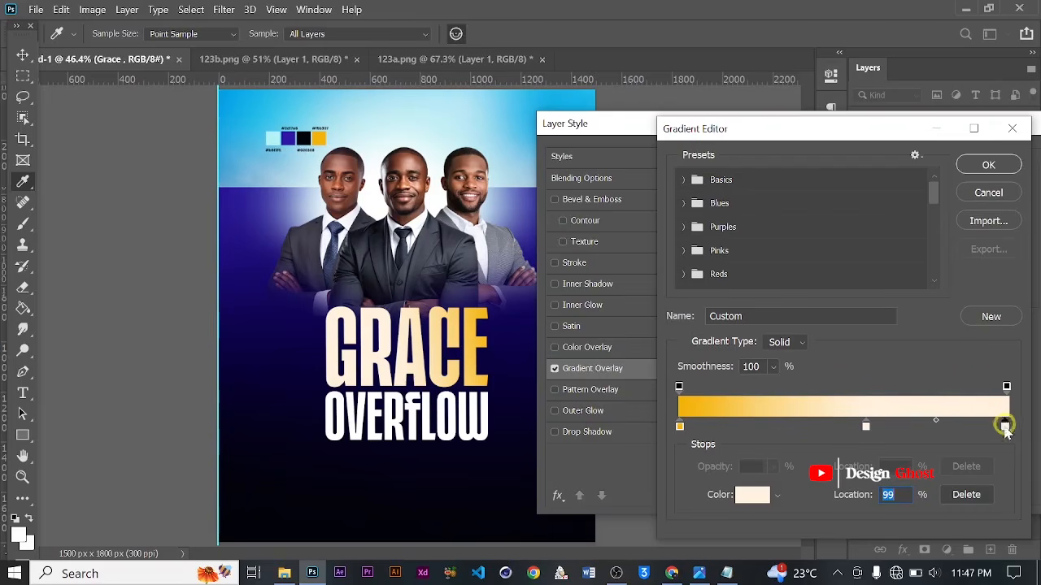
pyautogui.click(752, 495)
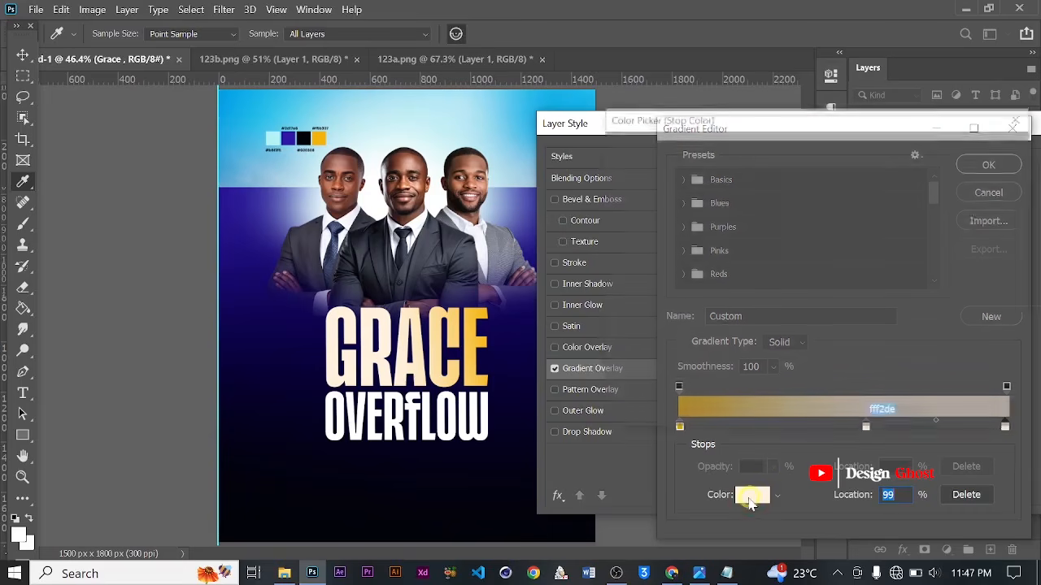
pyautogui.moveTo(672, 259); pyautogui.dragTo(590, 135)
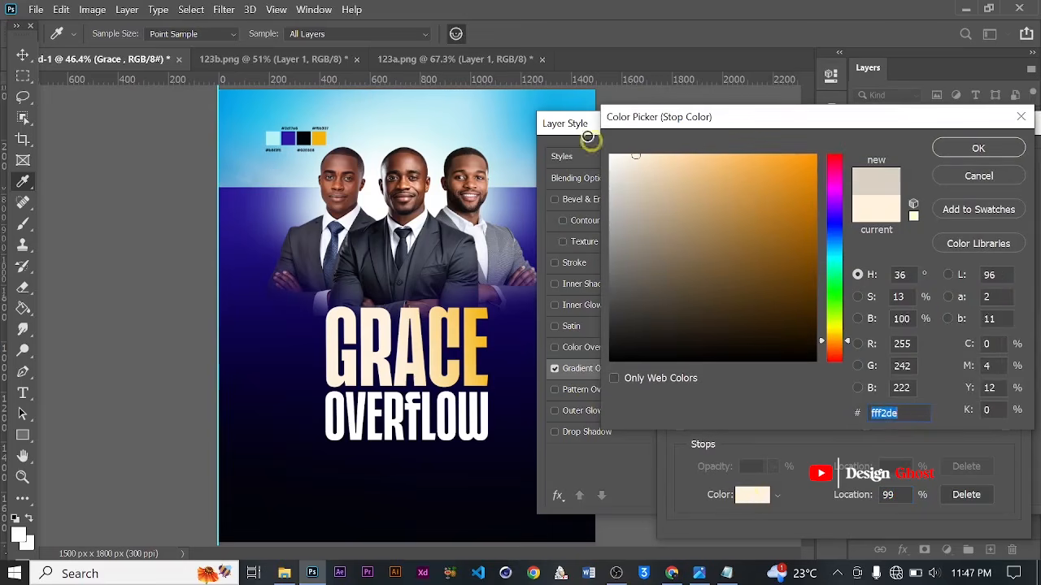
pyautogui.click(942, 153)
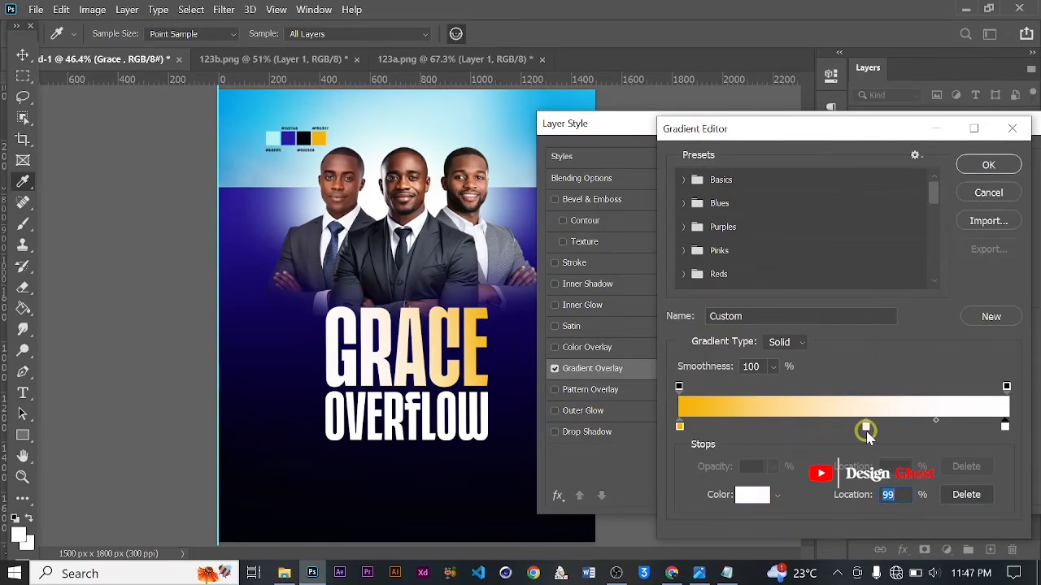
# - Try the middle cream stop at 68% and 77% with its midpoint at 64% and 61%, and remove that stop
pyautogui.moveTo(866, 426); pyautogui.dragTo(909, 430)
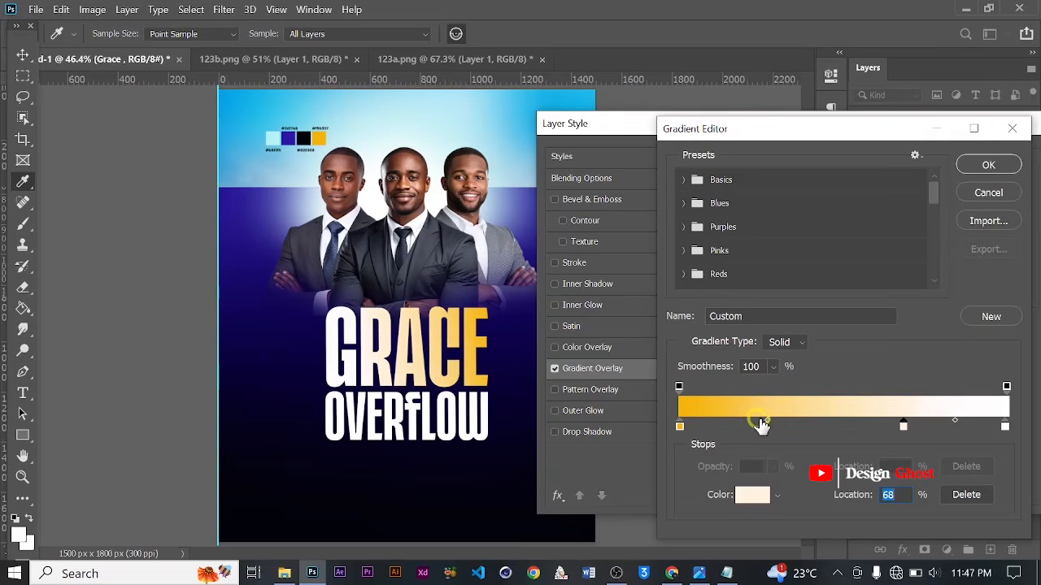
pyautogui.moveTo(791, 421); pyautogui.dragTo(825, 429)
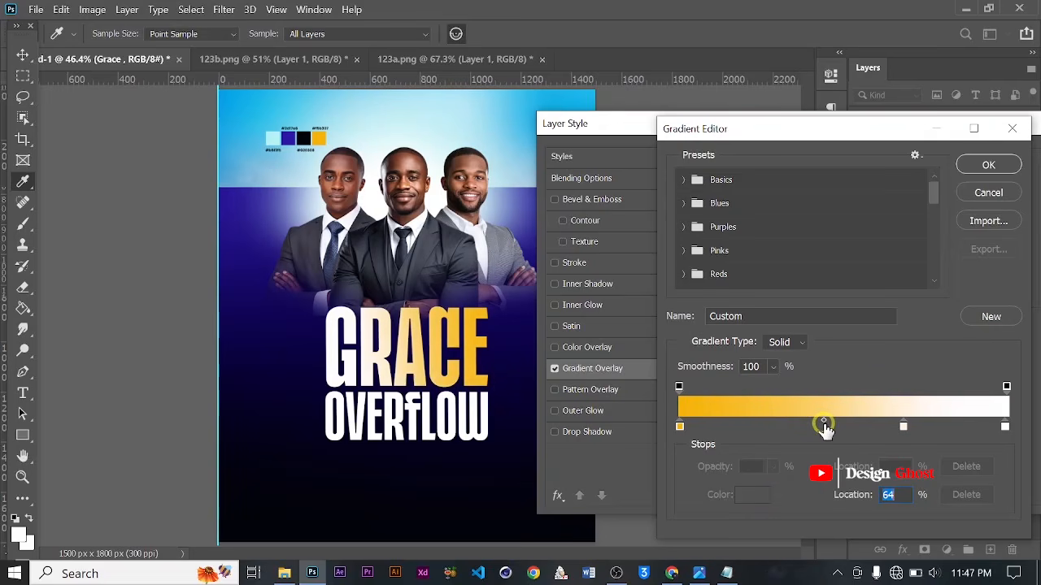
pyautogui.moveTo(907, 431); pyautogui.dragTo(927, 432)
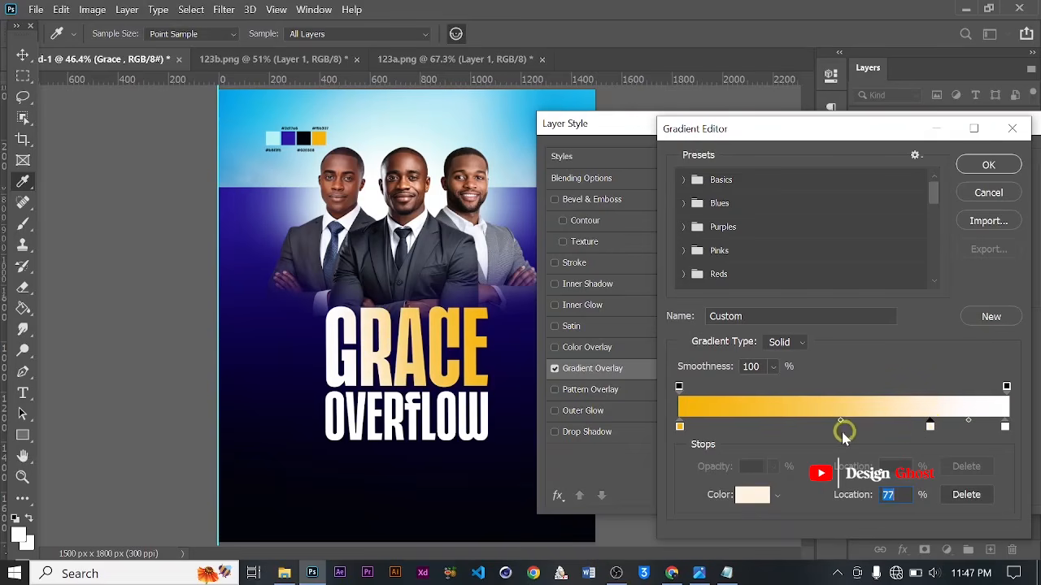
pyautogui.moveTo(838, 420); pyautogui.dragTo(836, 423)
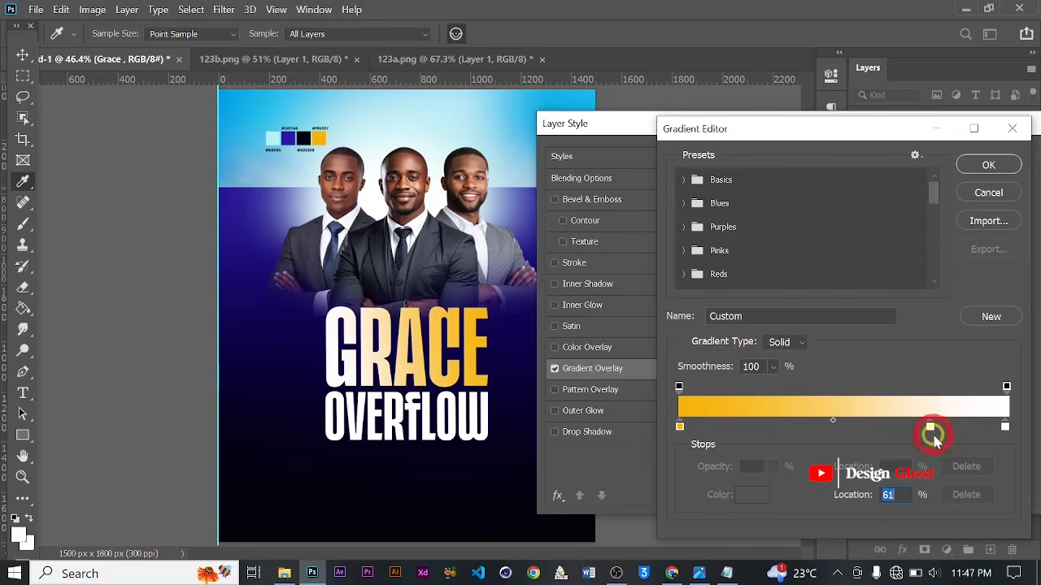
pyautogui.moveTo(929, 430); pyautogui.dragTo(946, 387)
# - Set the orange-to-white gradient's midpoint to 60% and save the gradient as a new preset
pyautogui.click(1005, 427)
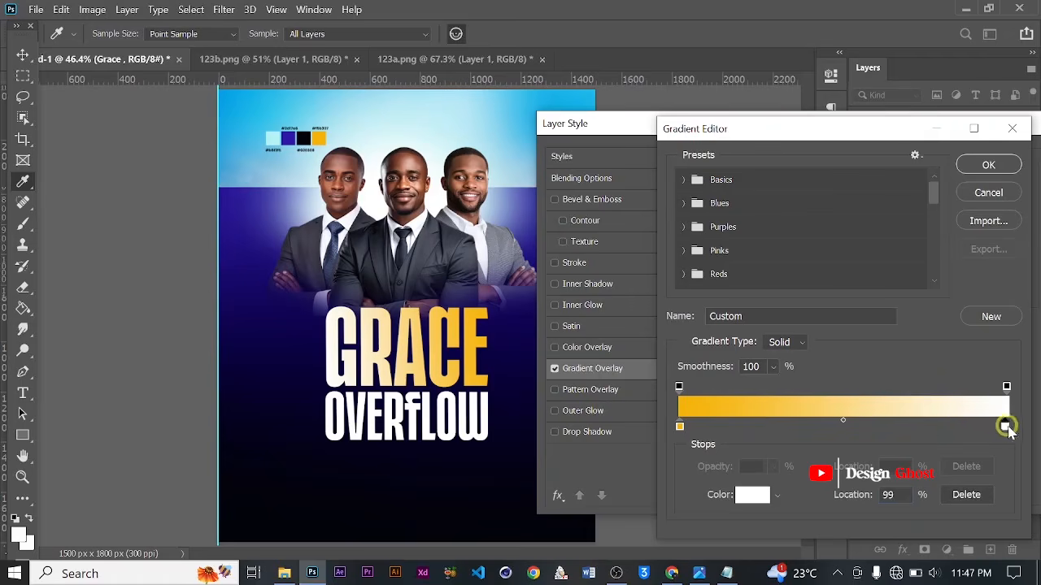
pyautogui.moveTo(846, 424); pyautogui.dragTo(877, 419)
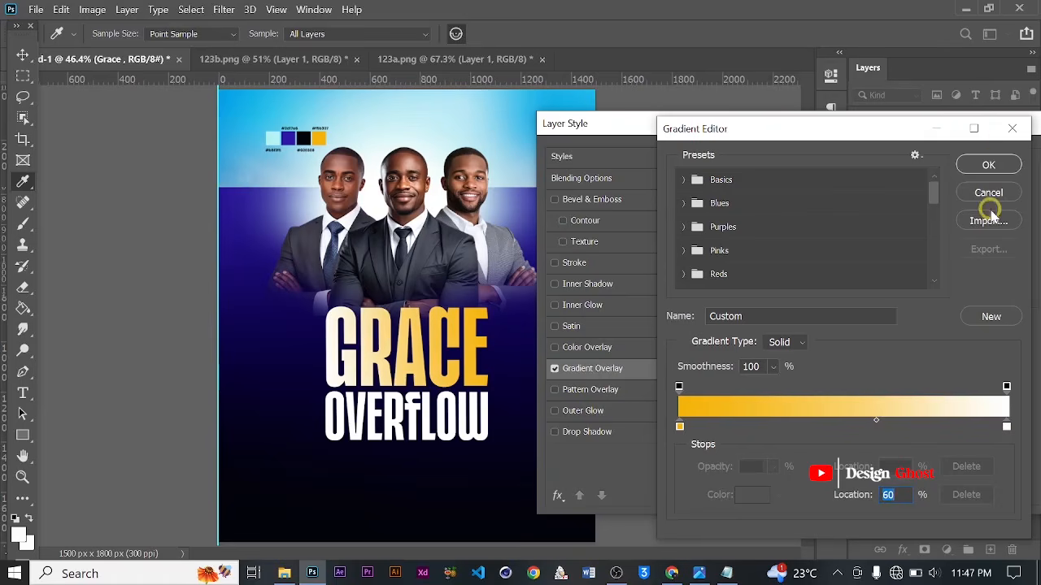
pyautogui.click(991, 317)
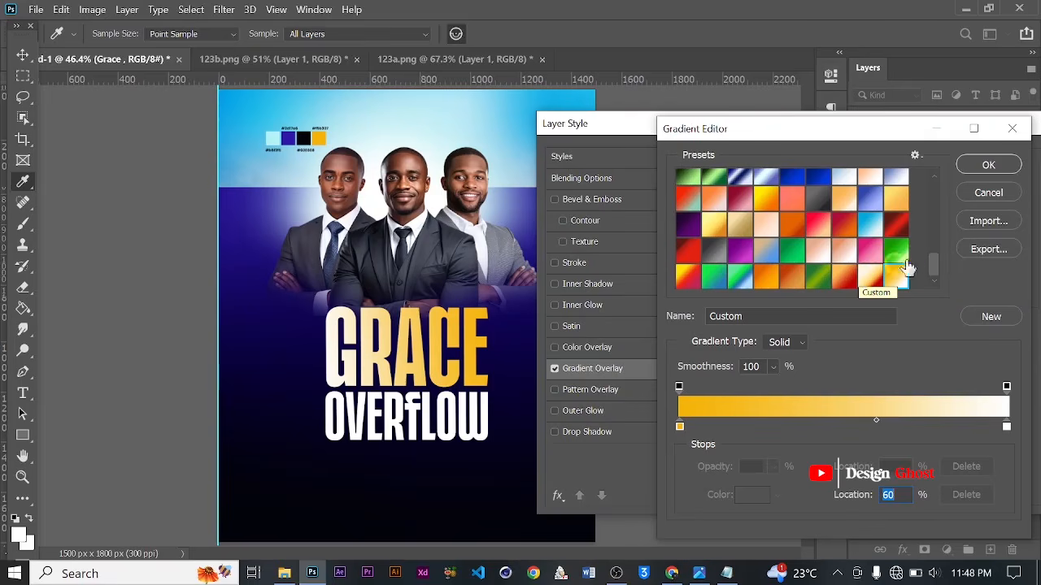
# - Accept the GRACE overlay gradient and add a white 12 px stroke positioned inside the letters
pyautogui.click(989, 166)
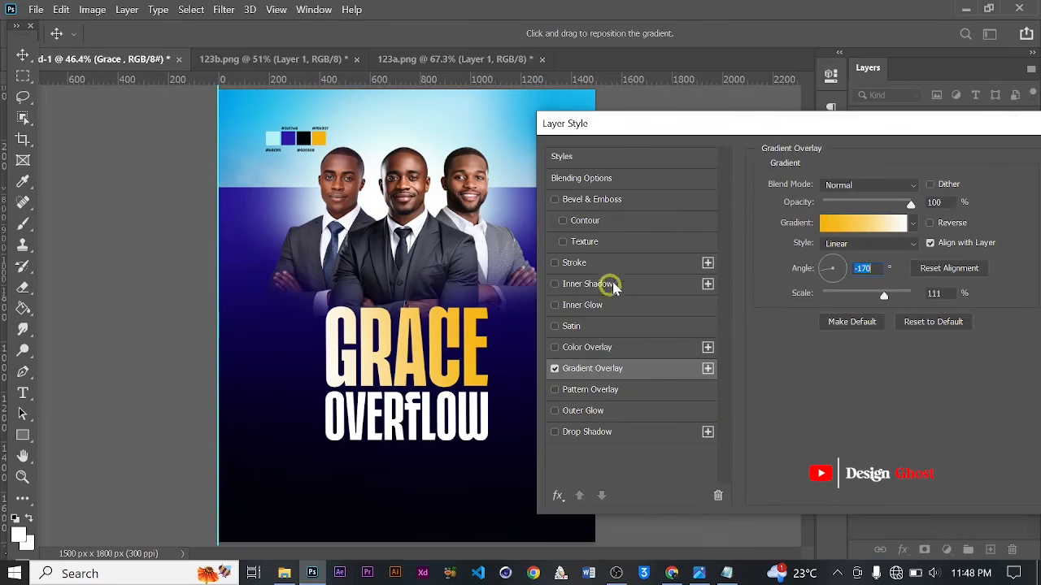
pyautogui.click(555, 264)
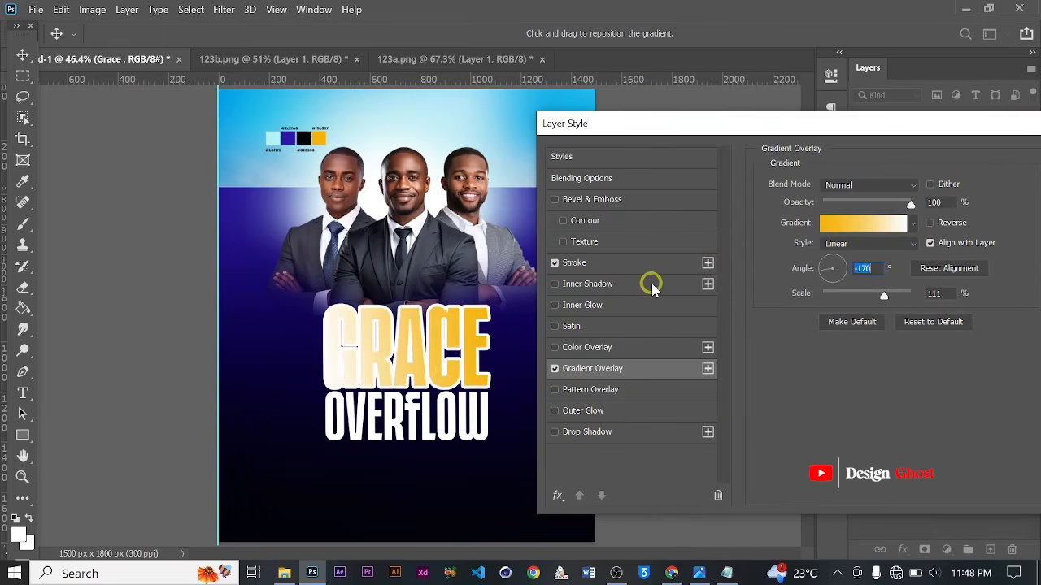
pyautogui.click(602, 265)
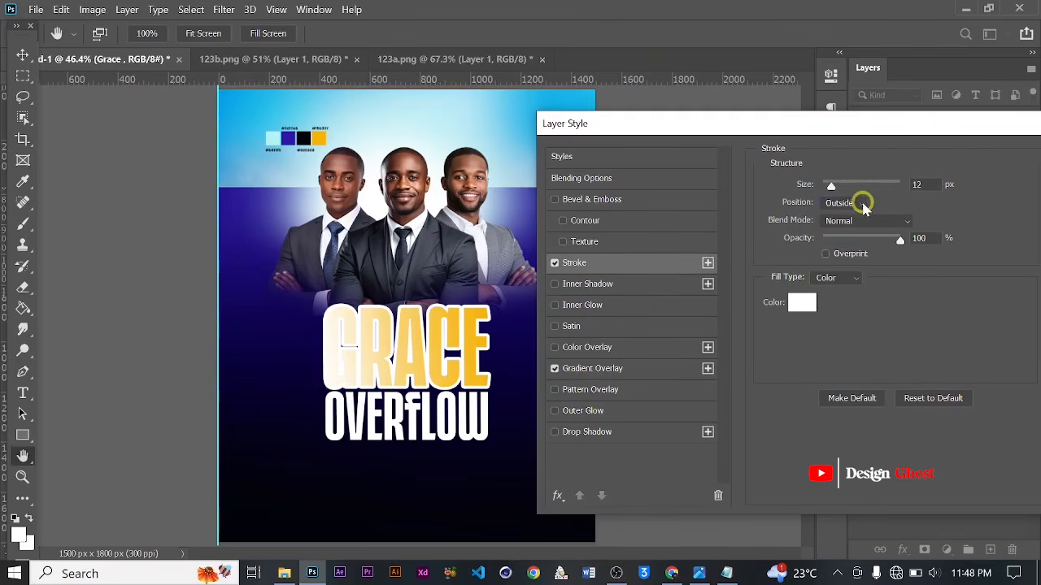
pyautogui.click(860, 203)
pyautogui.click(846, 230)
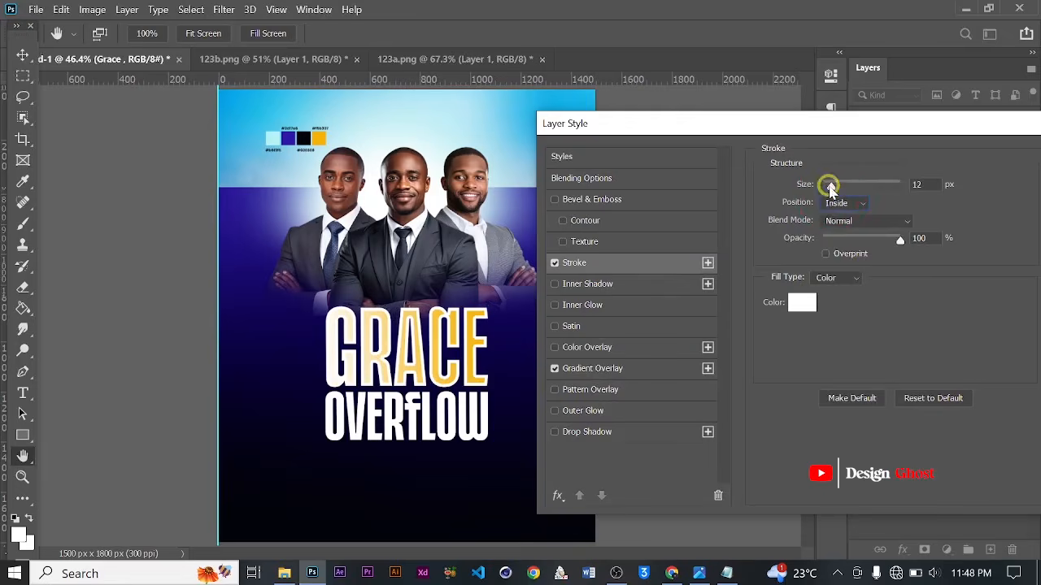
# - Try the GRACE stroke at 5 px with opacities of 79%, 0% and 100%
pyautogui.moveTo(901, 244); pyautogui.dragTo(864, 244)
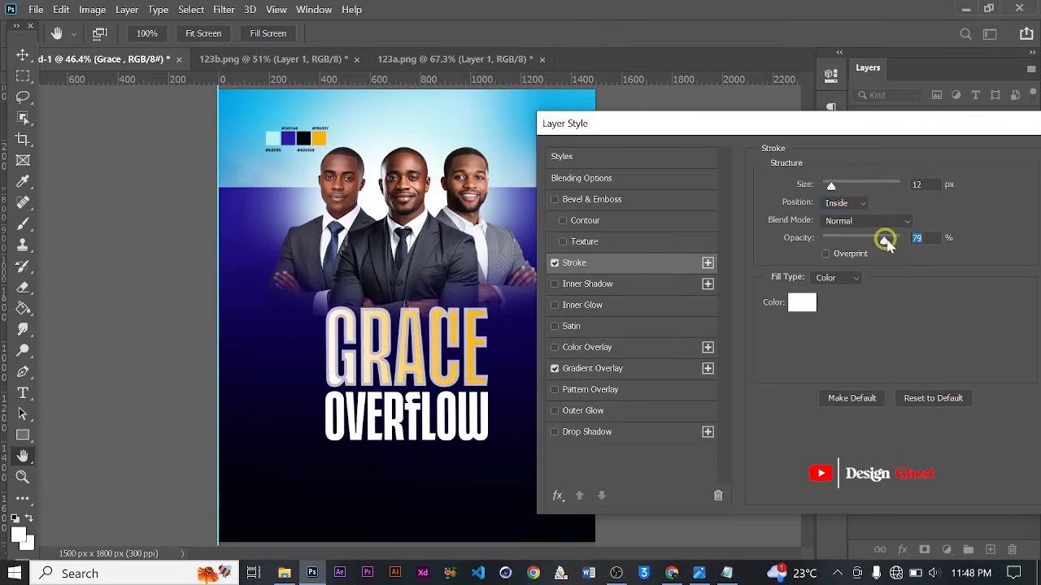
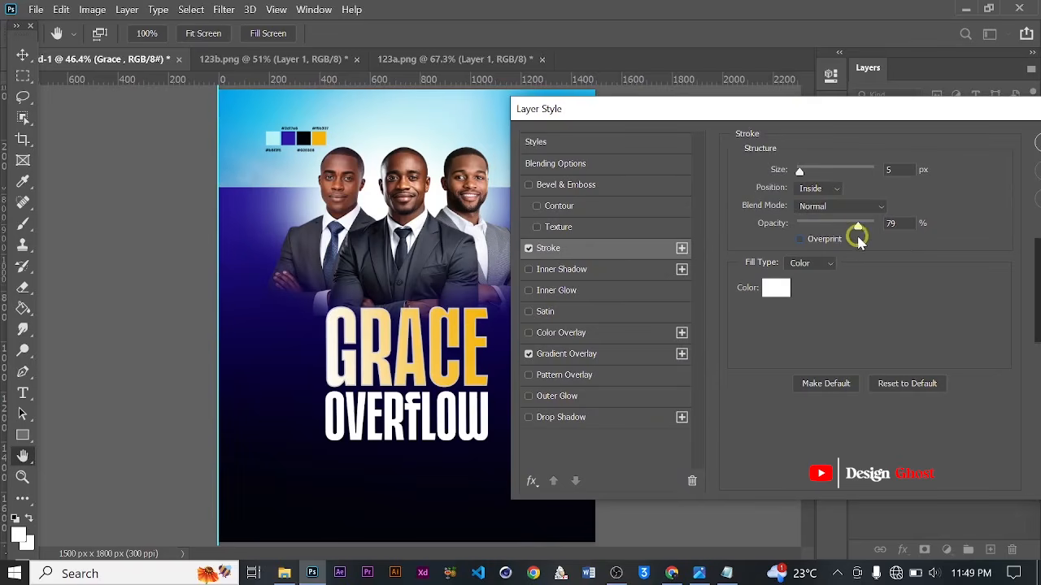
pyautogui.moveTo(858, 228); pyautogui.dragTo(795, 252)
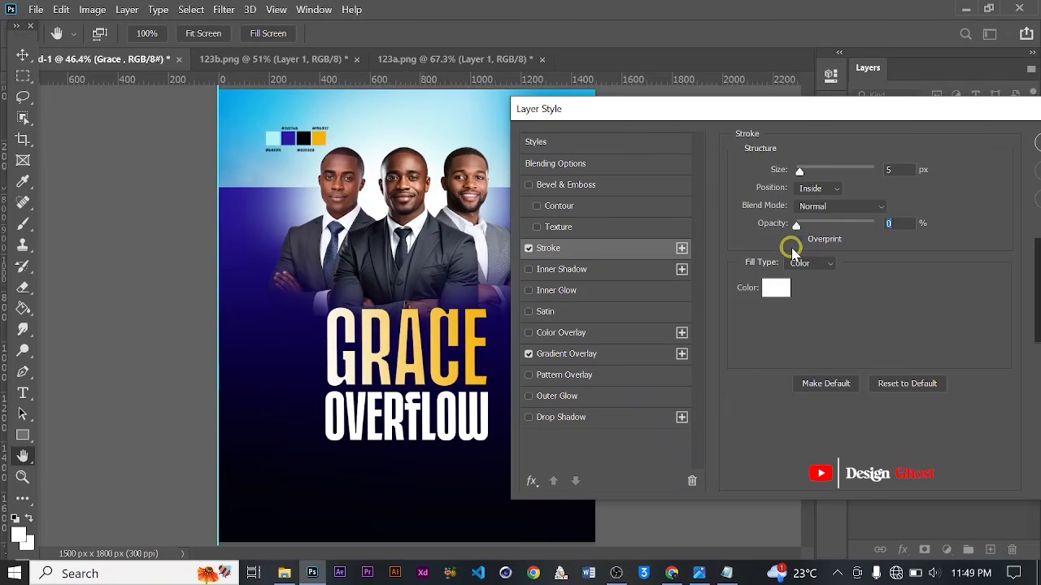
pyautogui.moveTo(817, 225); pyautogui.dragTo(883, 221)
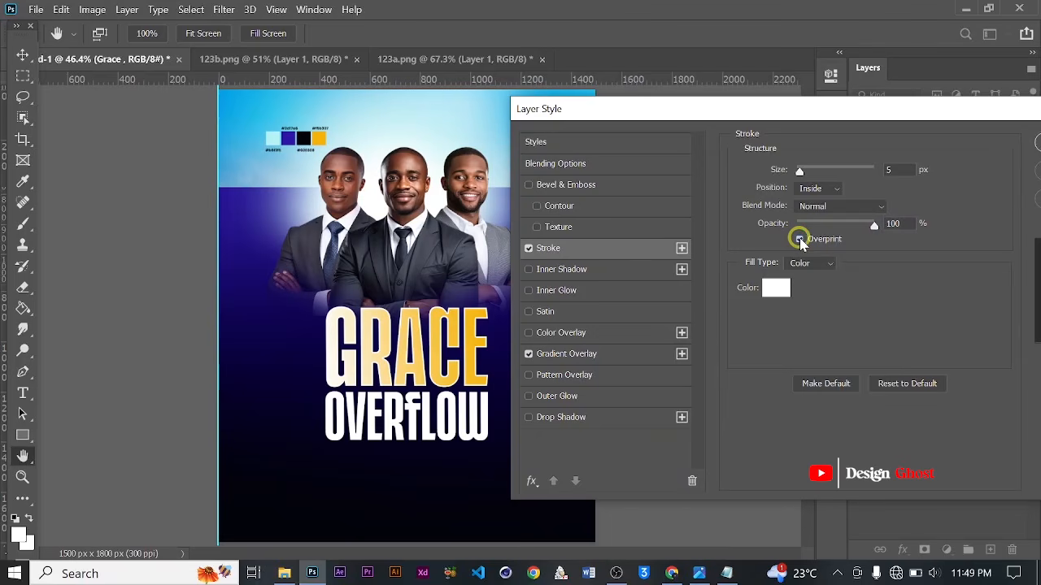
# - Enable overprint for the GRACE stroke, set its size to 6 px and opacity to 92%, and apply the layer style
pyautogui.click(800, 239)
pyautogui.moveTo(872, 225); pyautogui.dragTo(860, 229)
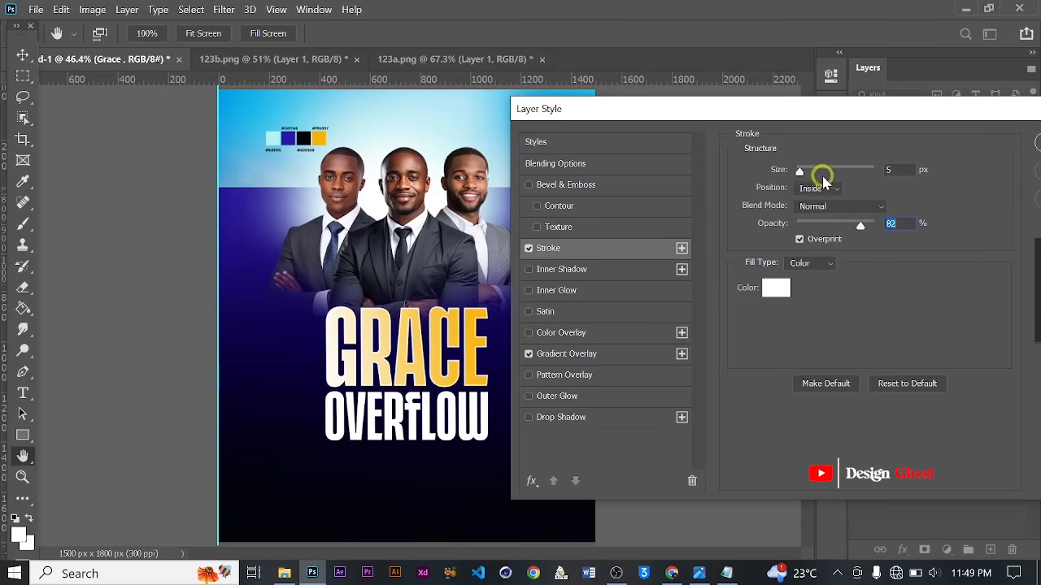
pyautogui.moveTo(802, 174); pyautogui.dragTo(802, 176)
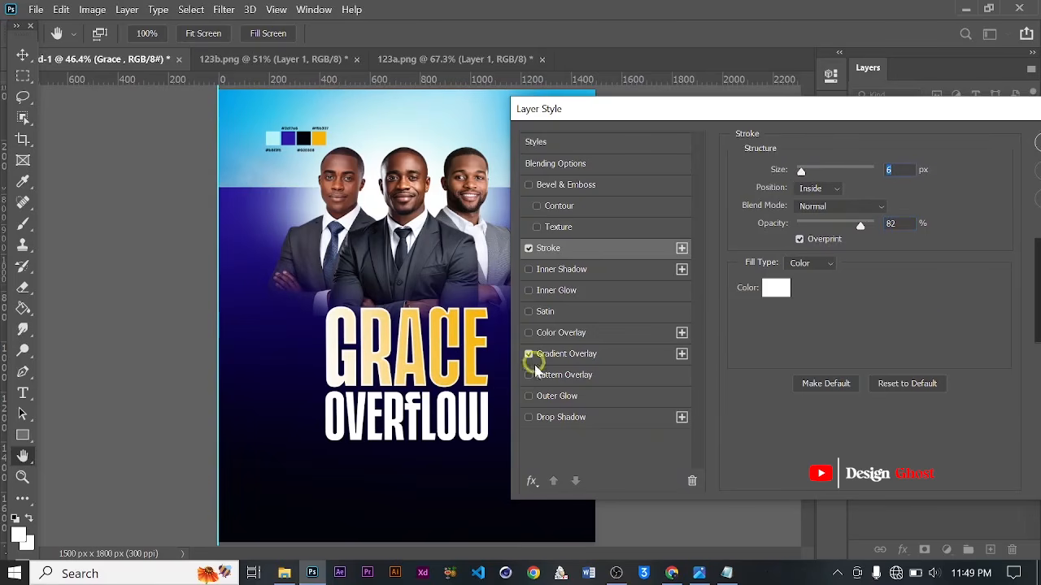
pyautogui.moveTo(861, 229); pyautogui.dragTo(869, 230)
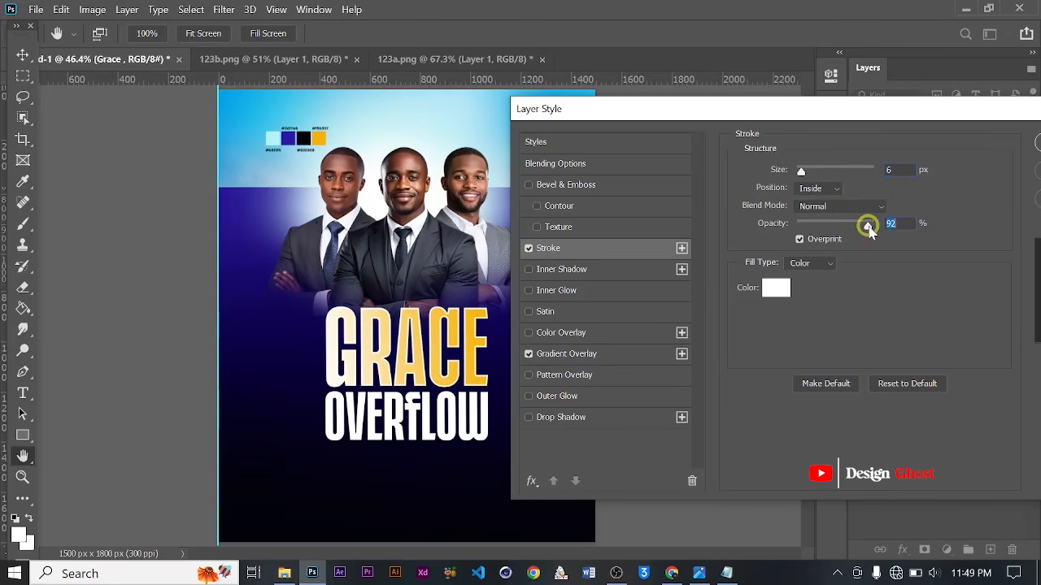
pyautogui.moveTo(886, 109); pyautogui.dragTo(766, 103)
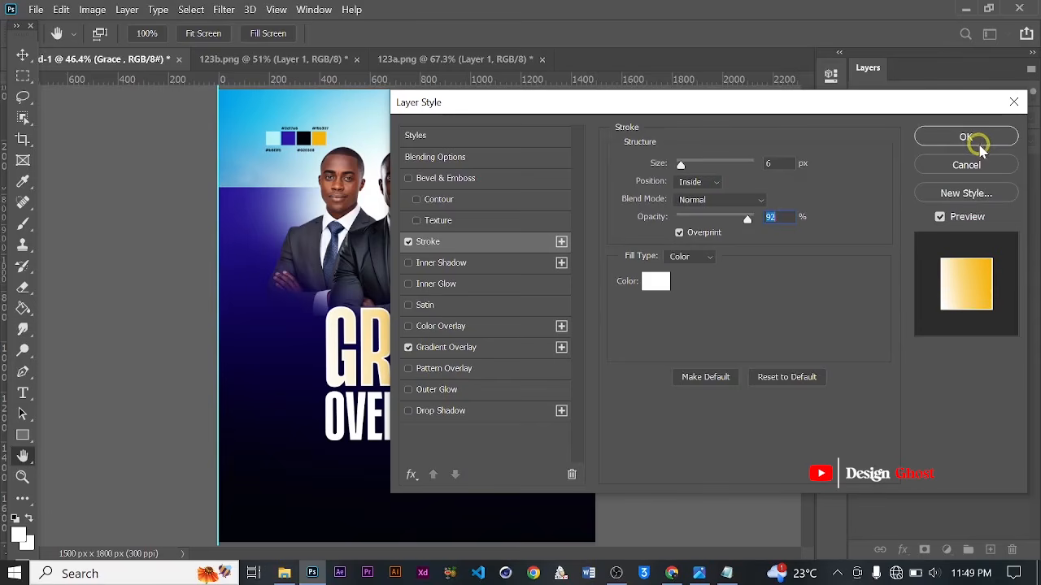
pyautogui.click(966, 137)
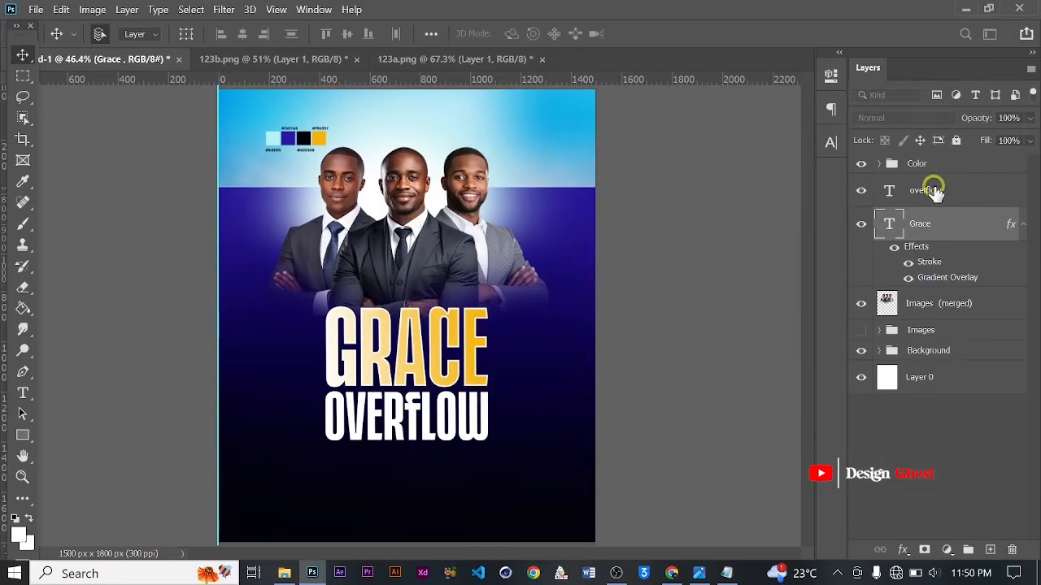
# - Give the OVERFLOW text the orange-to-white gradient overlay at -170° and a white 6 px inside stroke at 92% opacity with overprint
pyautogui.click(929, 190)
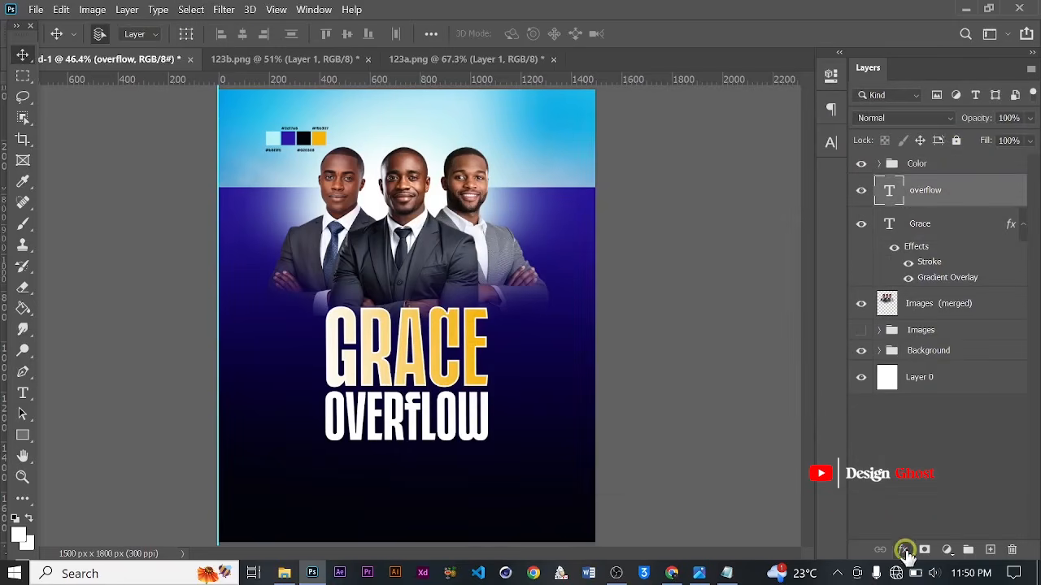
pyautogui.click(904, 551)
pyautogui.click(946, 499)
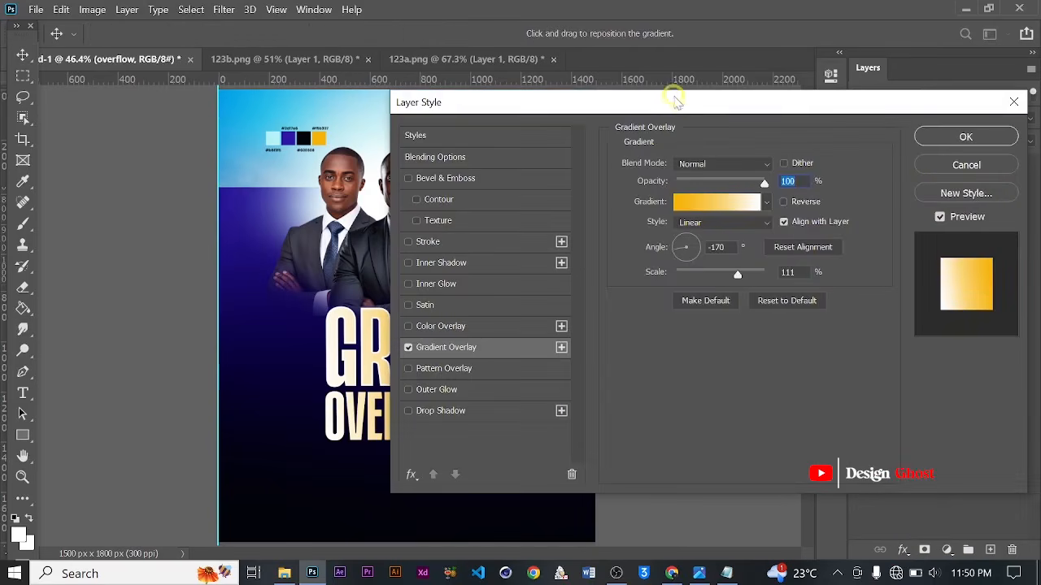
pyautogui.moveTo(670, 93); pyautogui.dragTo(870, 97)
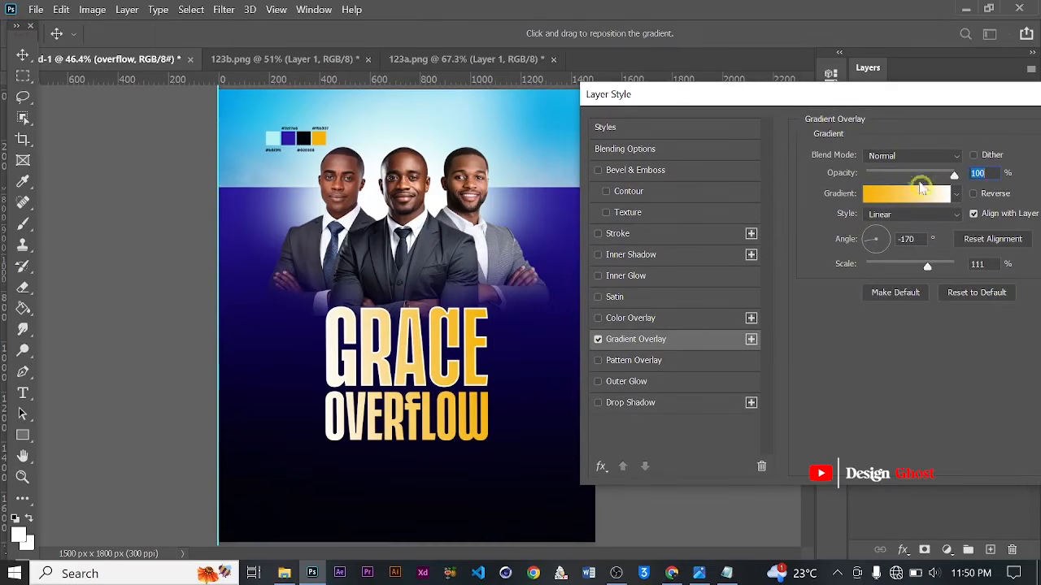
pyautogui.click(618, 233)
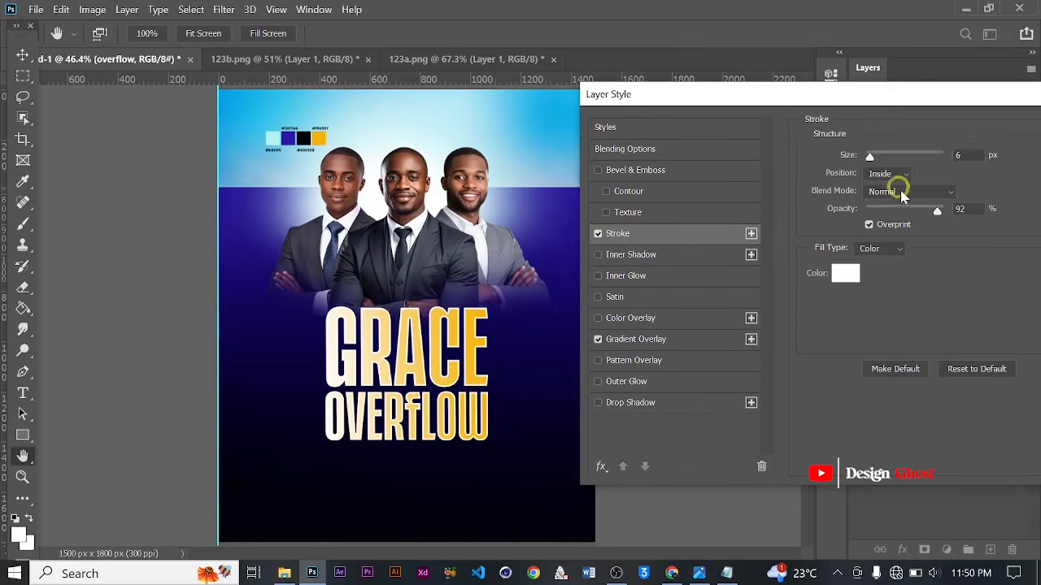
pyautogui.moveTo(941, 98); pyautogui.dragTo(867, 96)
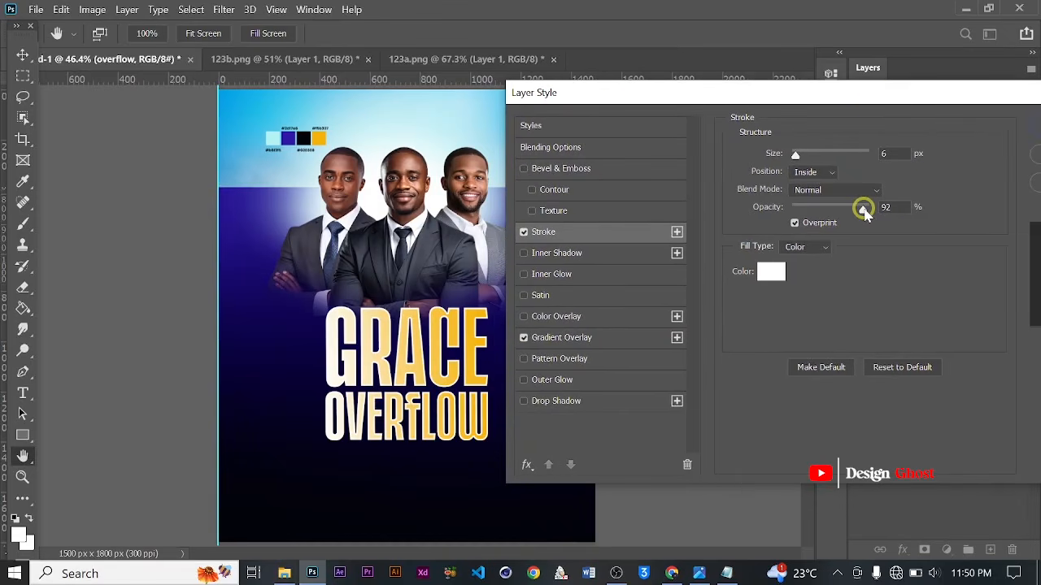
pyautogui.moveTo(943, 96); pyautogui.dragTo(800, 101)
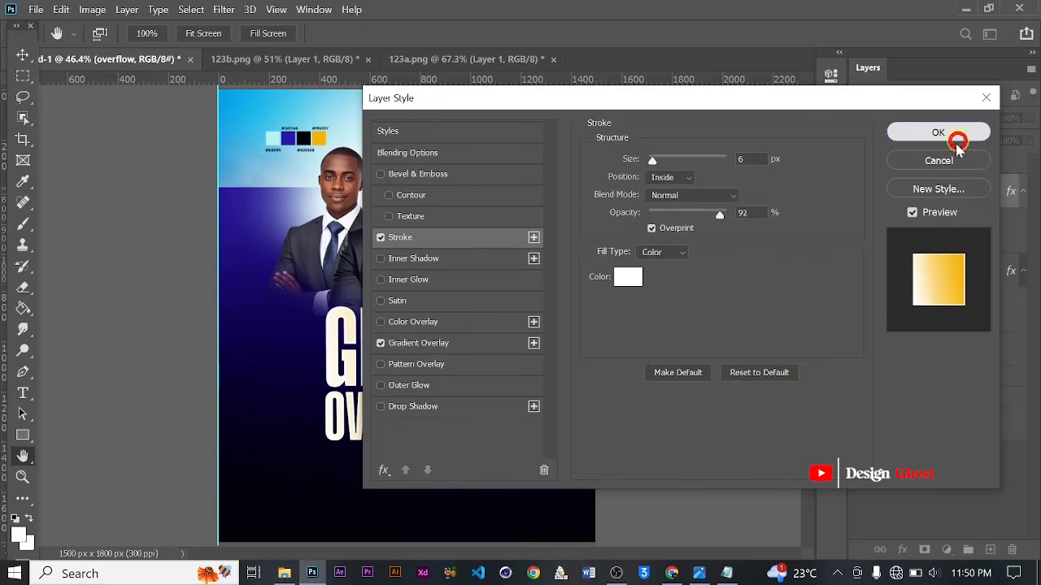
pyautogui.click(939, 134)
# - Lower the OVERFLOW text's stroke opacity to 63% and apply the layer style
pyautogui.scroll(3, 439, 406)
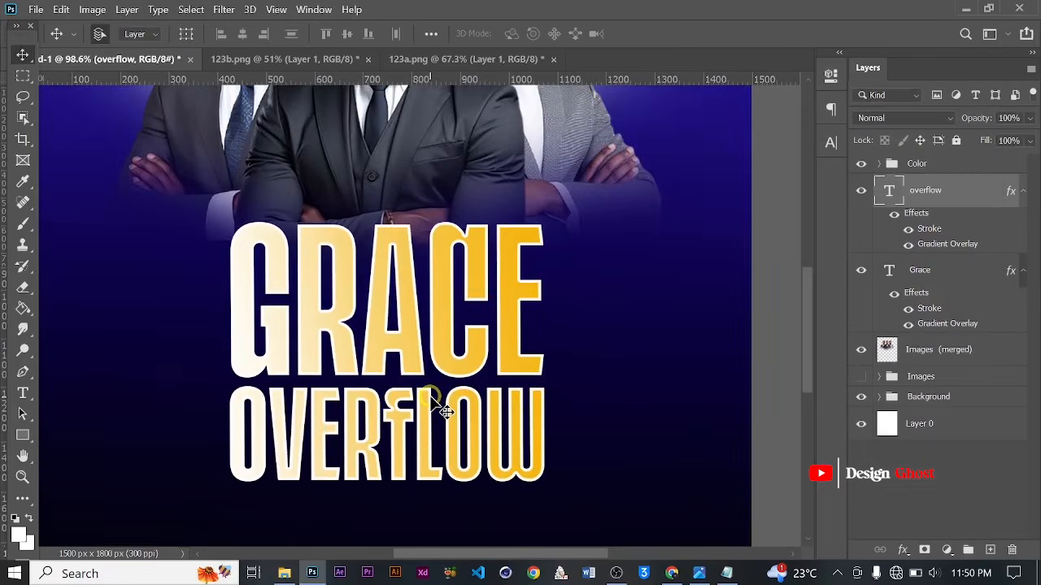
pyautogui.scroll(2, 446, 412)
pyautogui.press('space')
pyautogui.scroll(2, 488, 366)
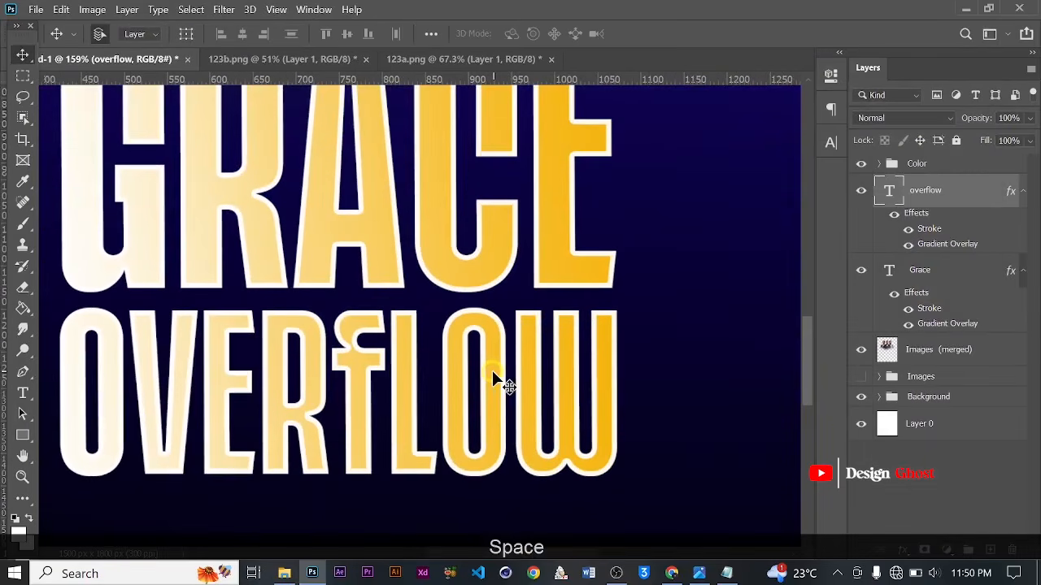
pyautogui.scroll(-1, 492, 371)
pyautogui.click(905, 550)
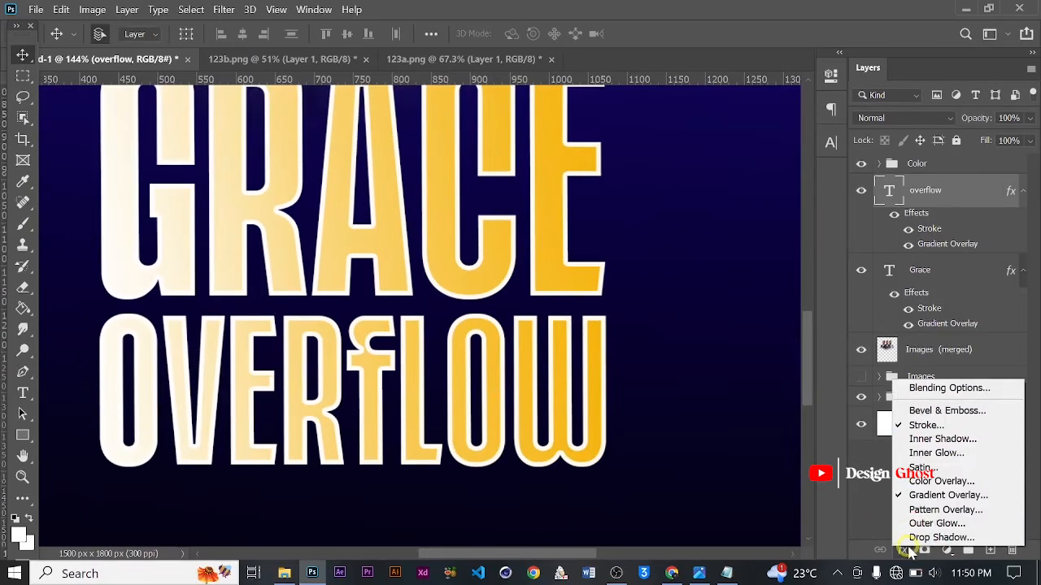
pyautogui.click(960, 427)
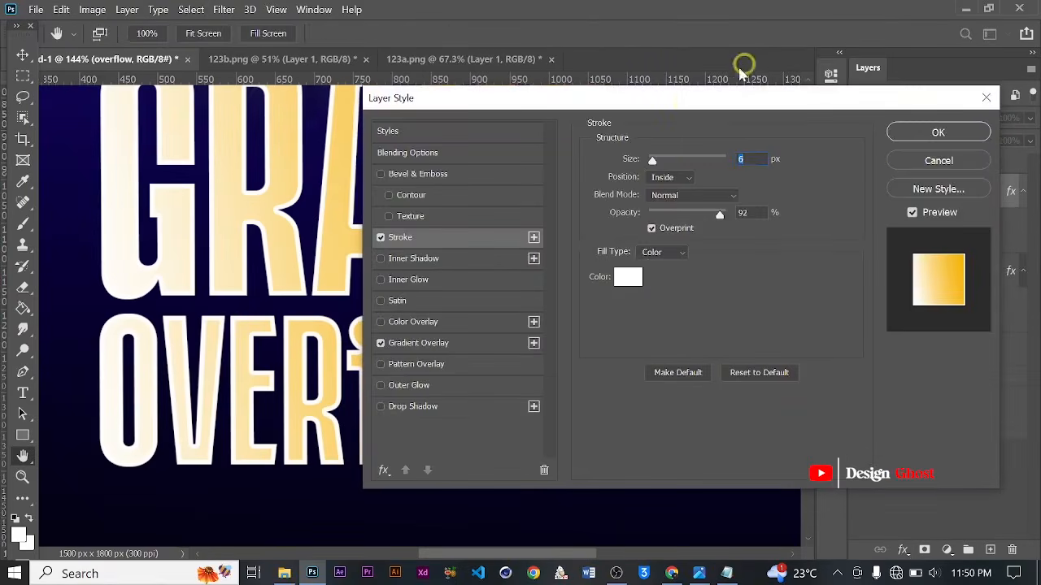
pyautogui.moveTo(685, 108); pyautogui.dragTo(860, 130)
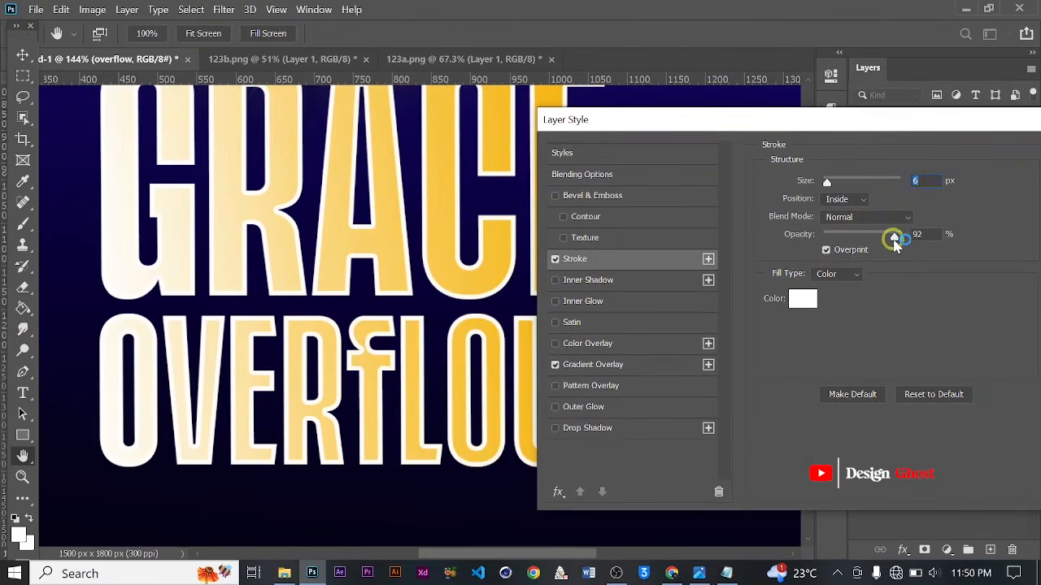
pyautogui.moveTo(892, 236); pyautogui.dragTo(876, 239)
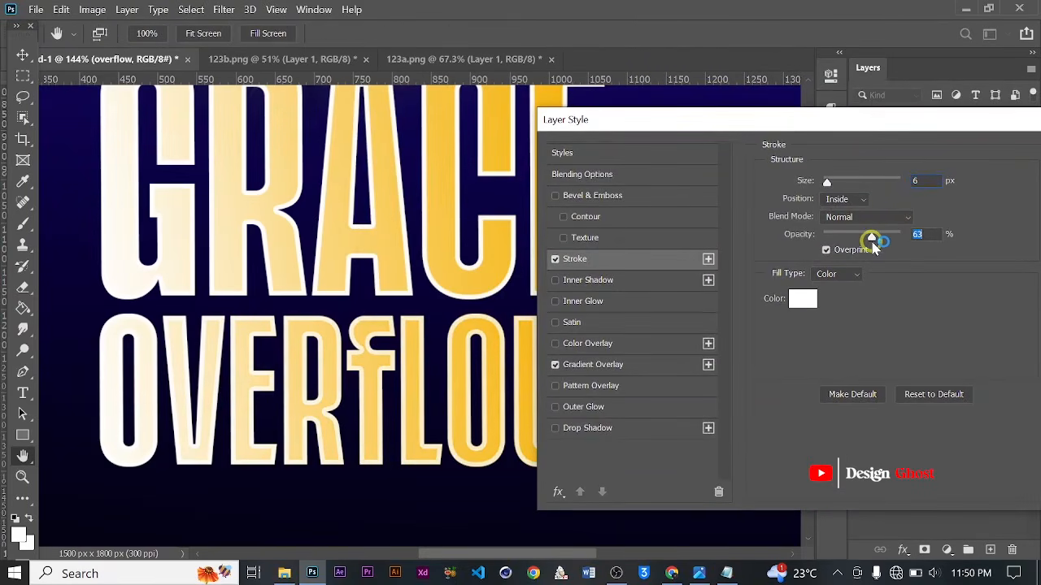
pyautogui.moveTo(877, 124); pyautogui.dragTo(710, 174)
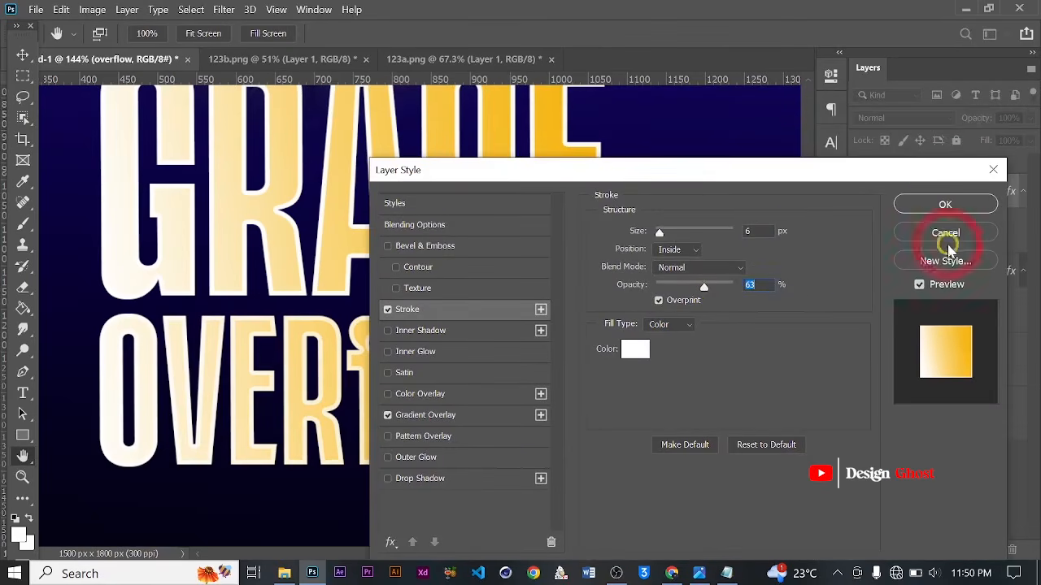
pyautogui.click(935, 209)
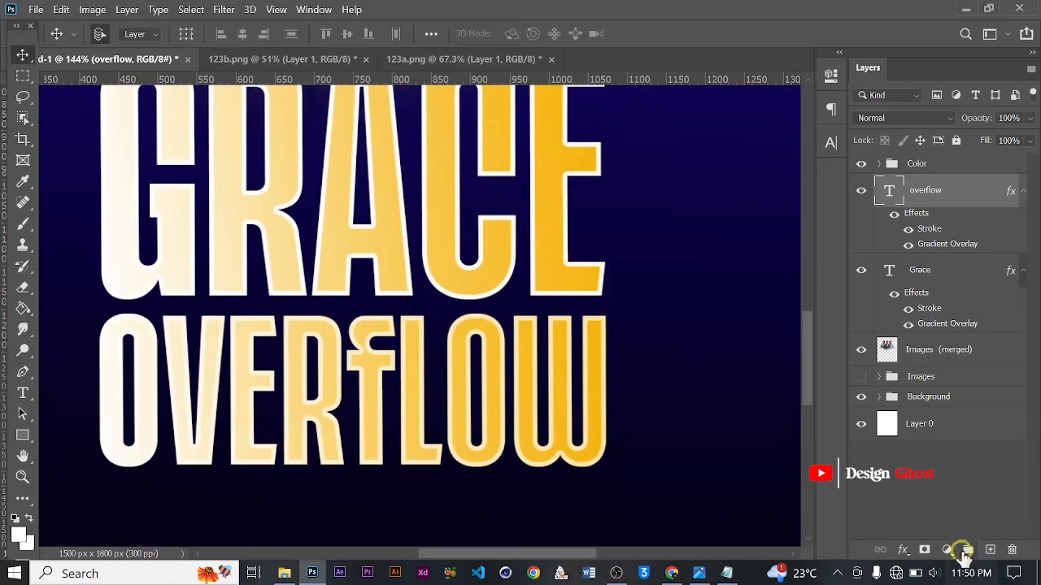
# - Set the GRACE text's stroke opacity to 63% and apply the layer style
pyautogui.click(894, 281)
pyautogui.click(900, 550)
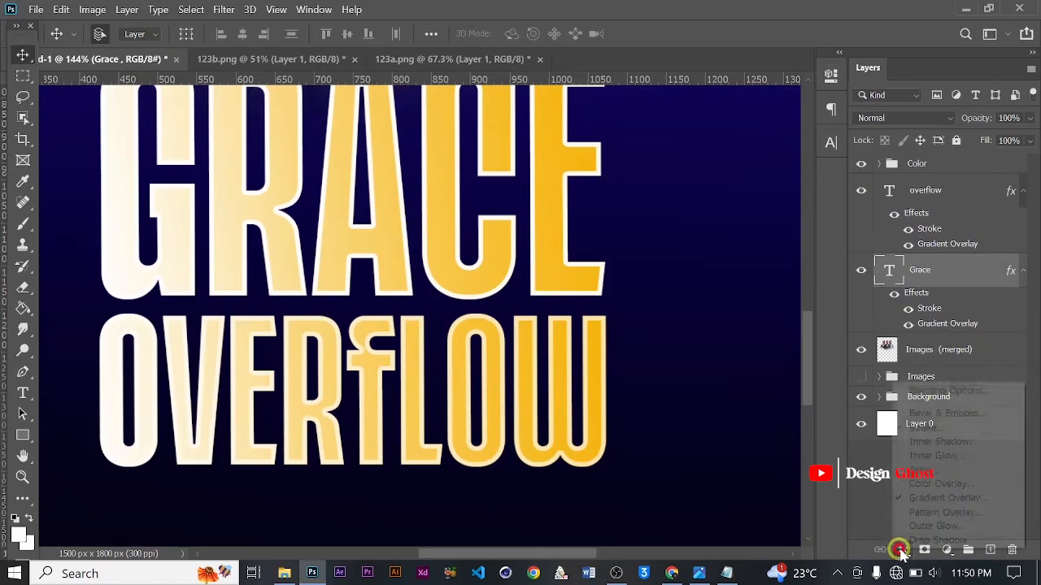
pyautogui.click(939, 424)
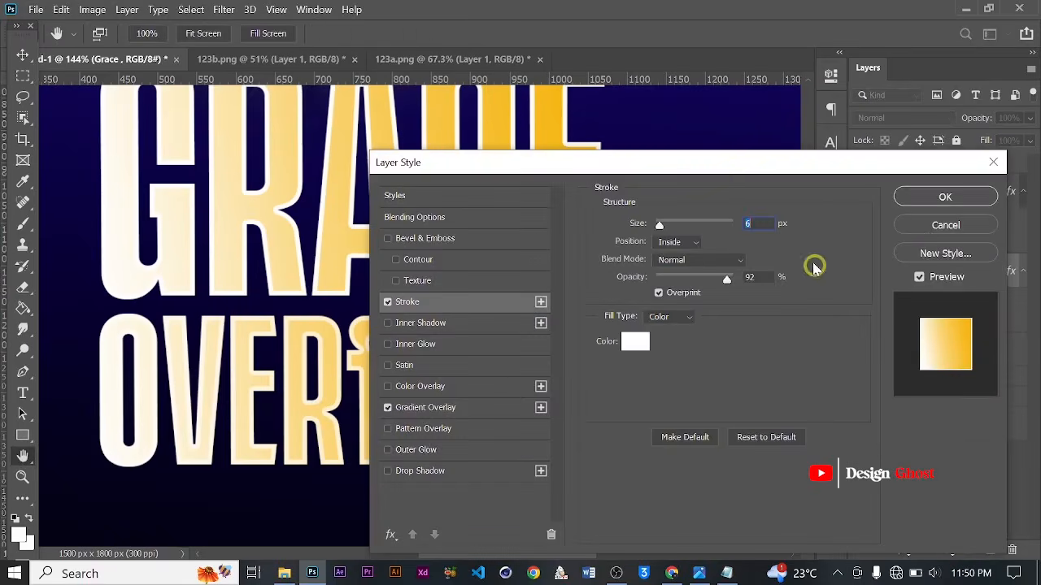
pyautogui.moveTo(752, 169); pyautogui.dragTo(905, 176)
pyautogui.click(876, 284)
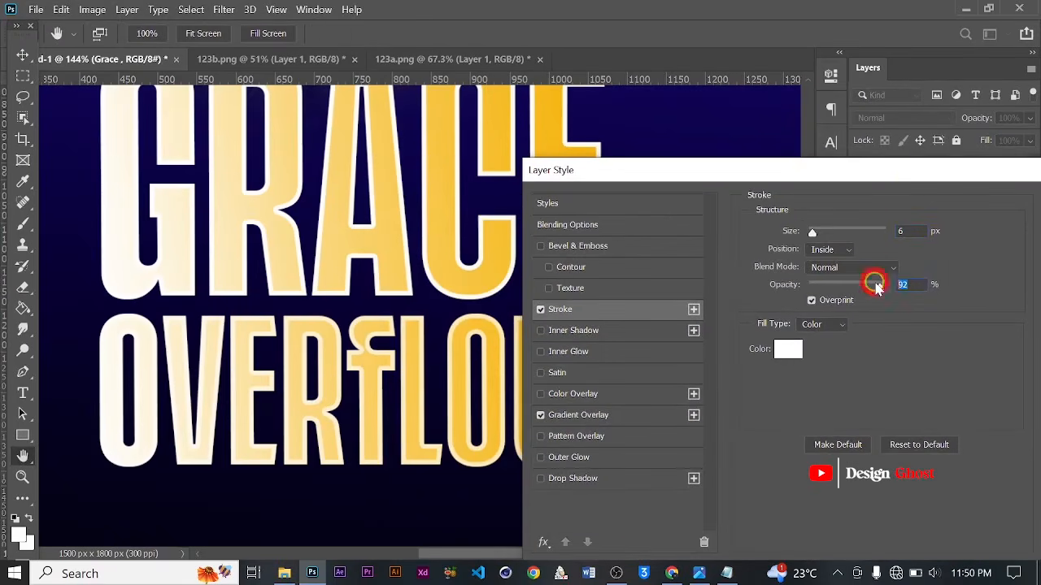
pyautogui.write('63')
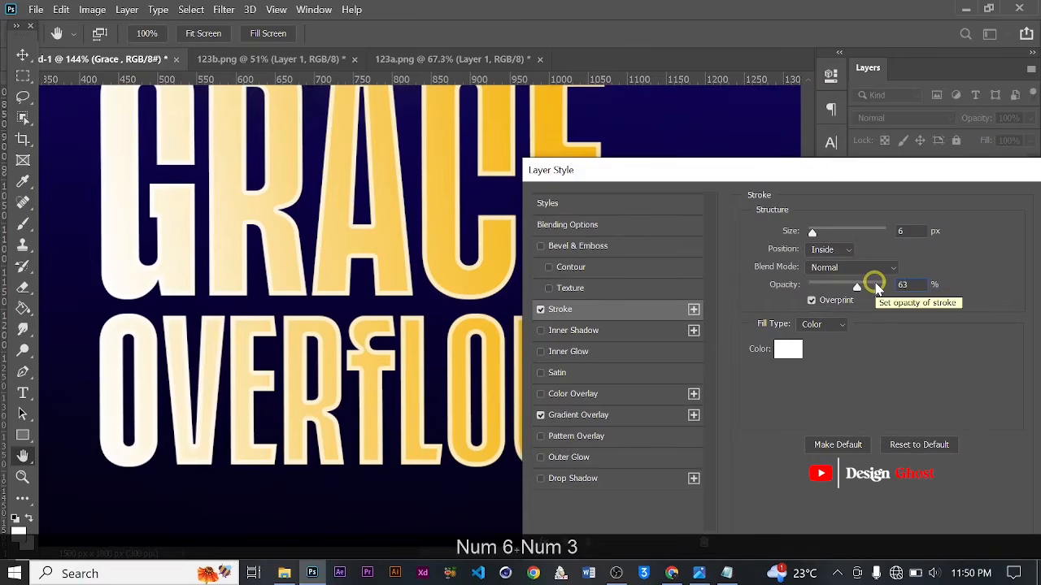
pyautogui.press('Return')
# - Examine the styled GRACE OVERFLOW title against the whole flyer and the empty area below it
pyautogui.scroll(-5, 484, 299)
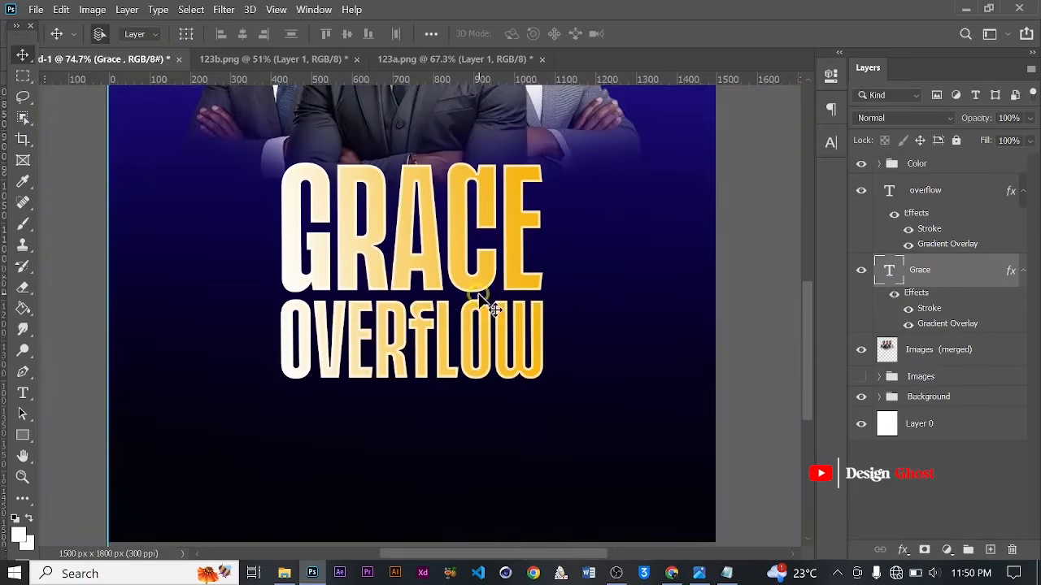
pyautogui.scroll(-3, 490, 307)
pyautogui.scroll(3, 490, 308)
pyautogui.hotkey('ctrl', '0')
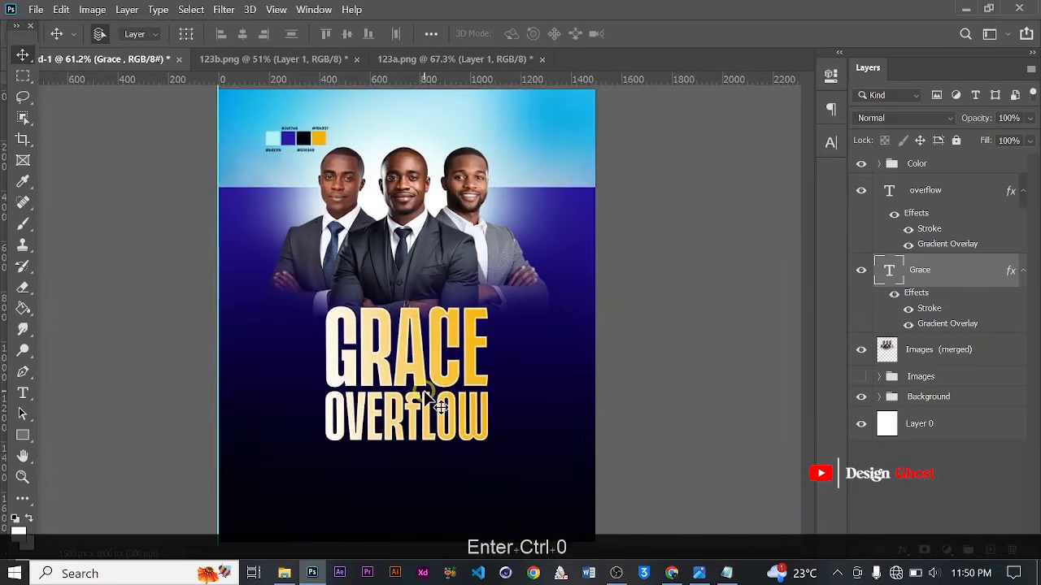
pyautogui.scroll(5, 424, 394)
pyautogui.moveTo(432, 463); pyautogui.dragTo(425, 347)
pyautogui.scroll(2, 425, 348)
pyautogui.scroll(-2, 425, 348)
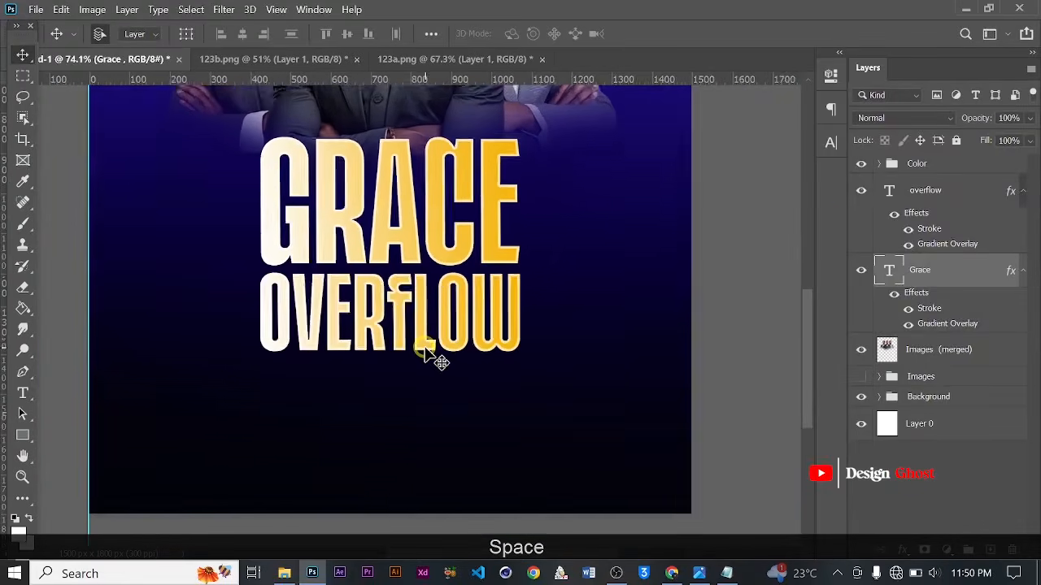
pyautogui.scroll(-2, 431, 356)
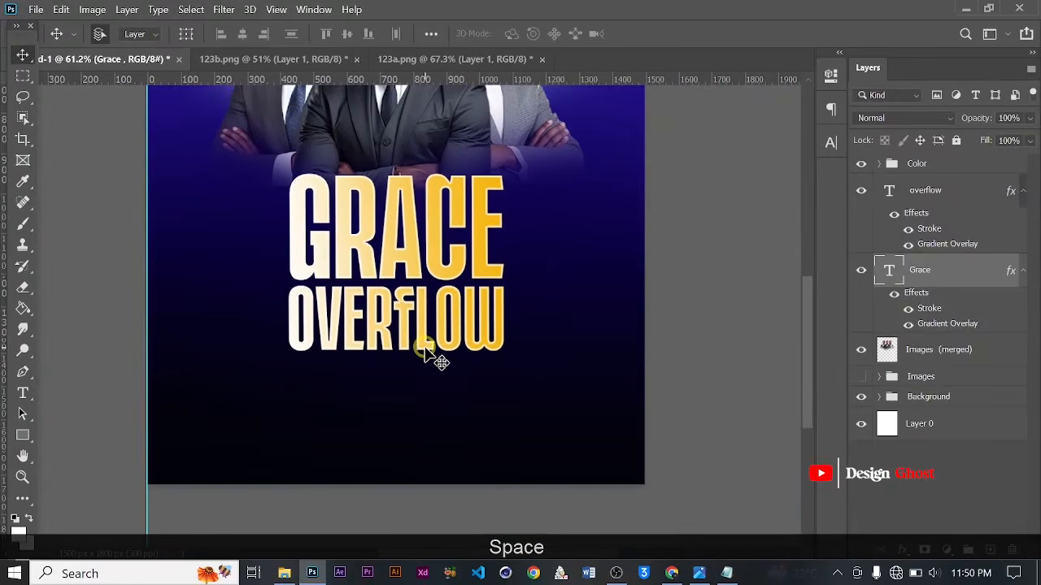
# - Group the overflow and Grace text layers and name the group Topiuc
pyautogui.keyDown('ctrl'); pyautogui.keyDown('shift'); pyautogui.click(919, 195); pyautogui.keyUp('shift'); pyautogui.keyUp('ctrl')
pyautogui.hotkey('ctrl', 'g')
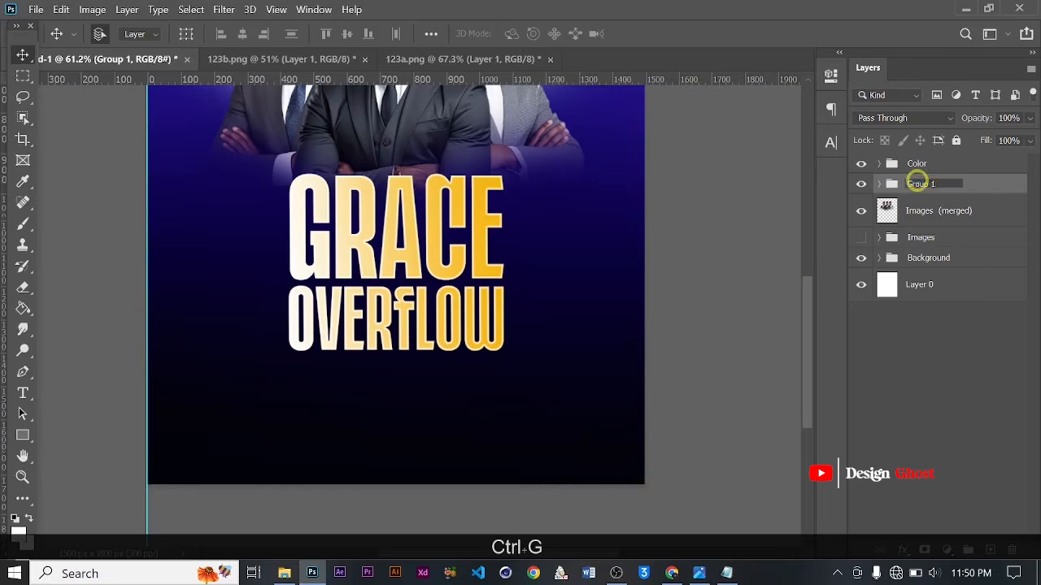
pyautogui.doubleClick(918, 184)
pyautogui.write('T')
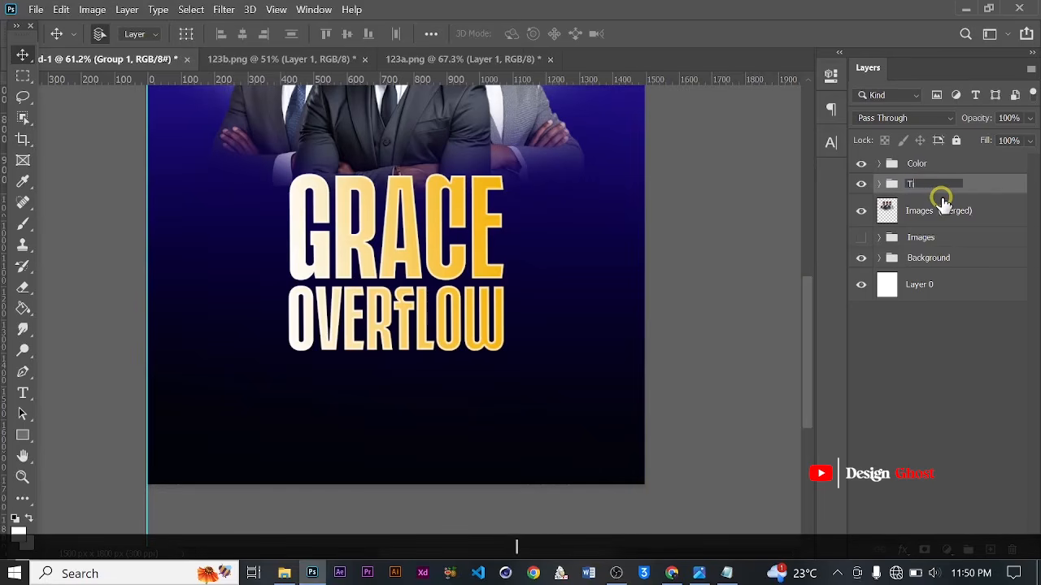
pyautogui.write('ity')
pyautogui.press('BackSpace')
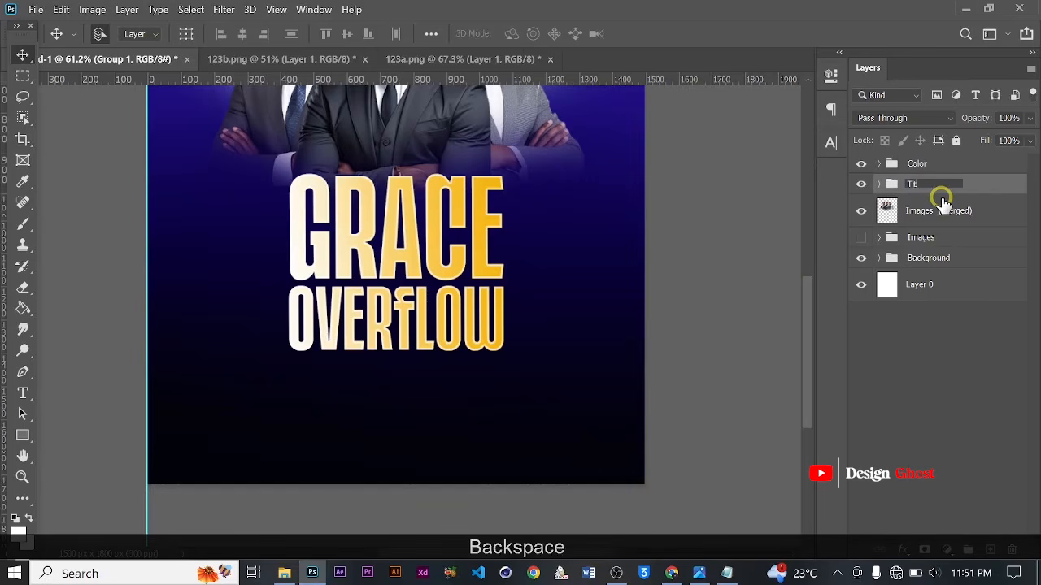
pyautogui.write('el')
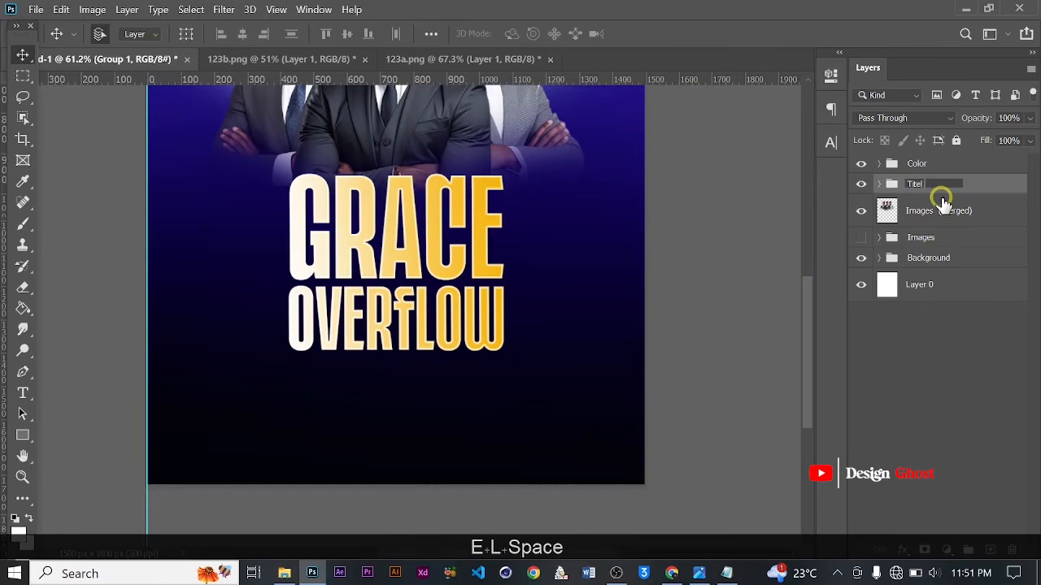
pyautogui.press('BackSpace')
pyautogui.press('BackSpace')
pyautogui.press('BackSpace')
pyautogui.press('BackSpace')
pyautogui.press('BackSpace')
pyautogui.press('BackSpace')
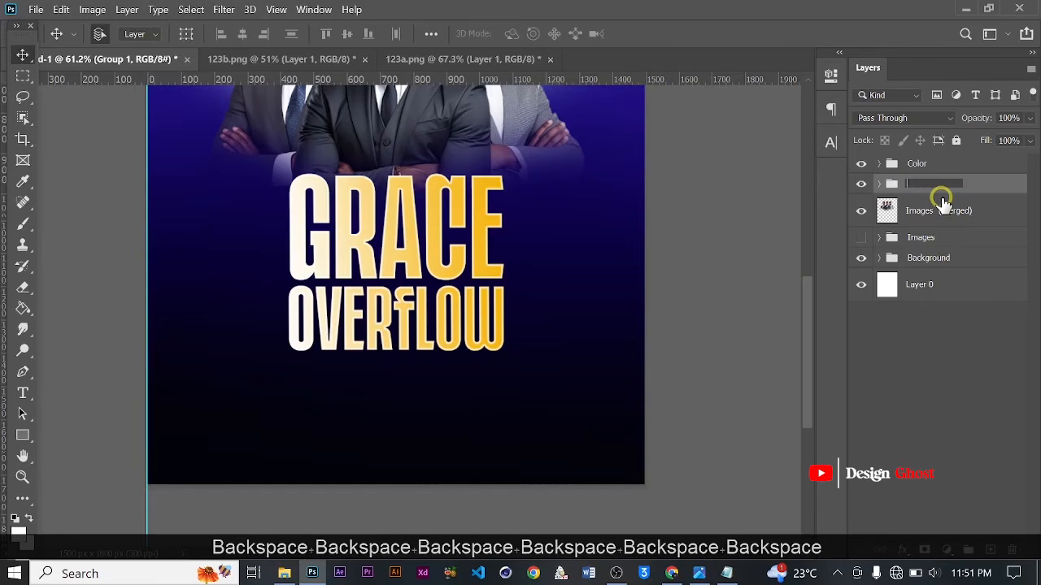
pyautogui.write('Topiuc')
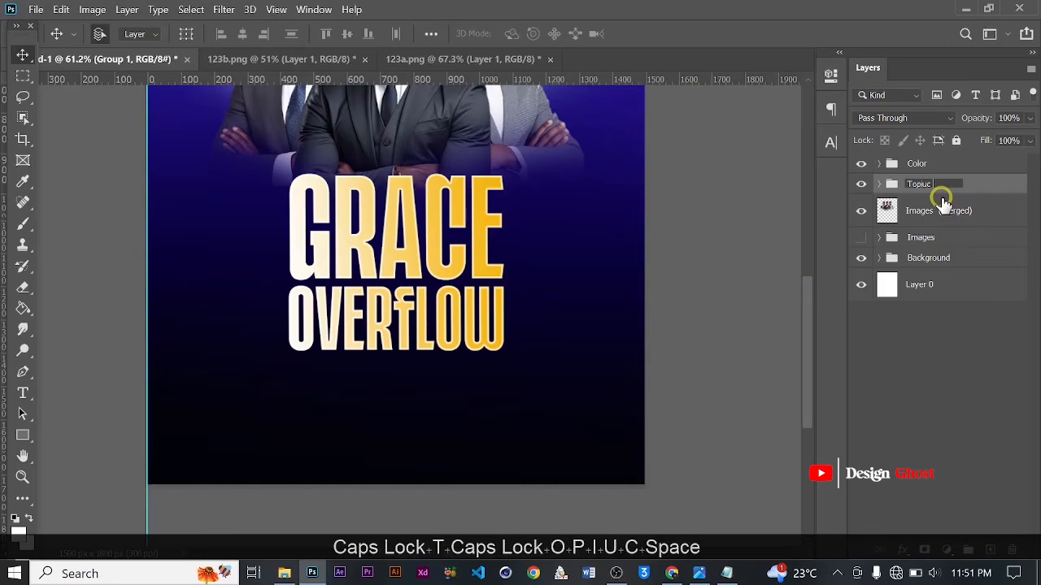
pyautogui.press('Return')
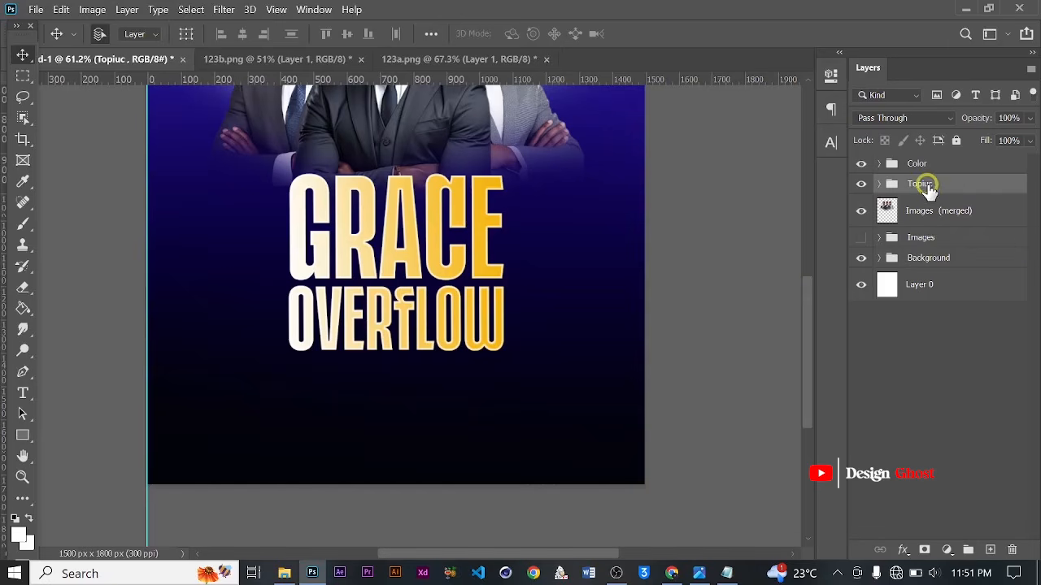
# - Rename the group holding the two headline text layers to Title
pyautogui.doubleClick(923, 183)
pyautogui.write('T')
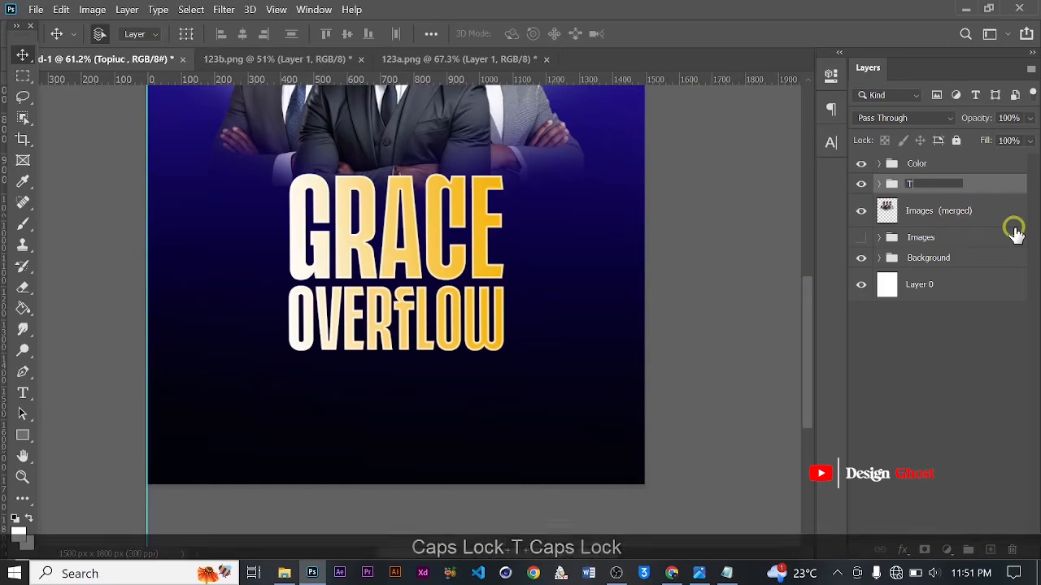
pyautogui.write('itl')
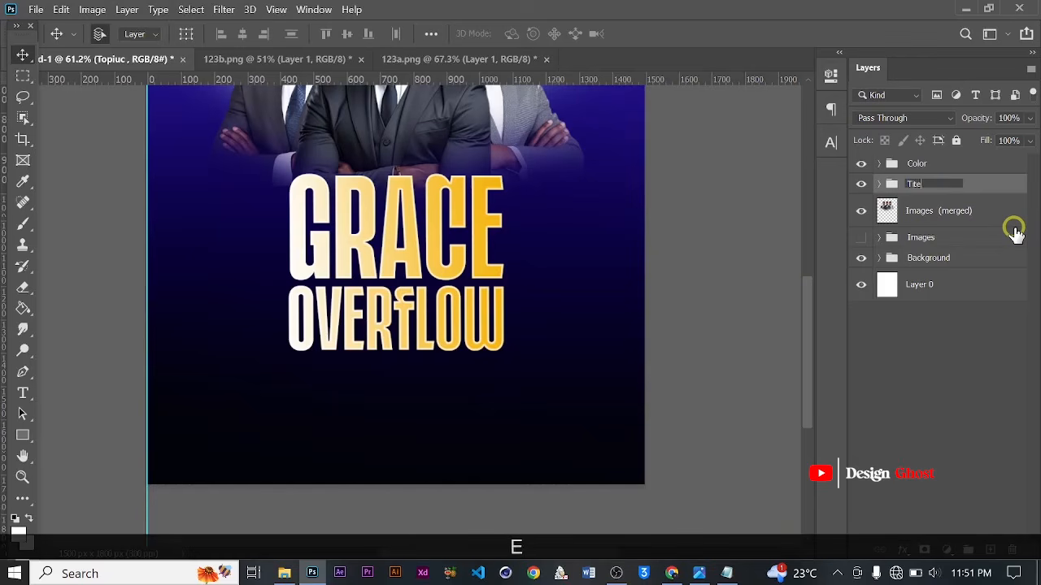
pyautogui.write('el')
pyautogui.press('BackSpace')
pyautogui.press('BackSpace')
pyautogui.write('le')
pyautogui.press('Return')
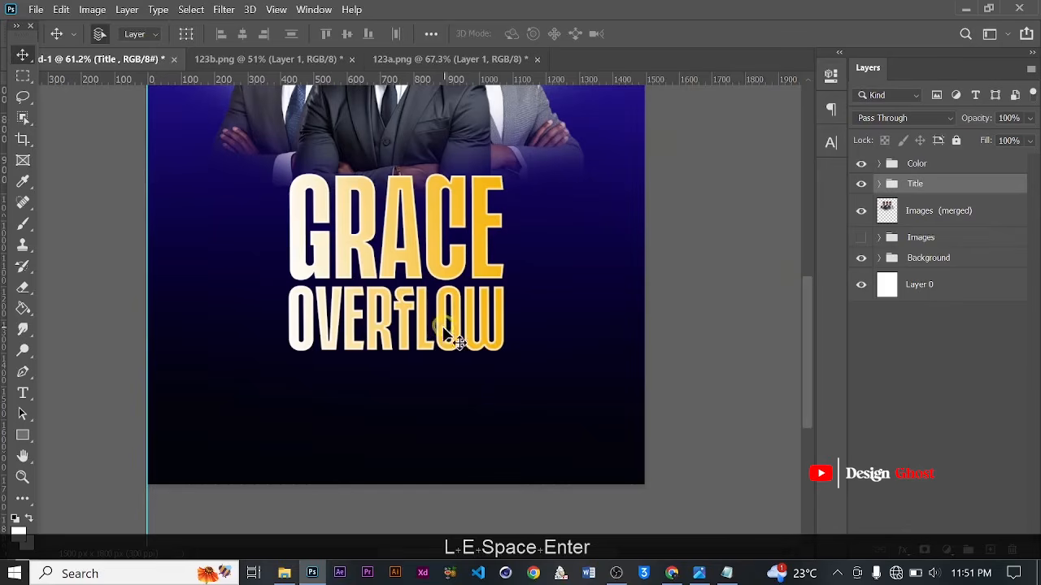
# - Nudge the Title group straight up by about 30 px so it overlaps more of the men's faded lower edge
pyautogui.scroll(2, 470, 325)
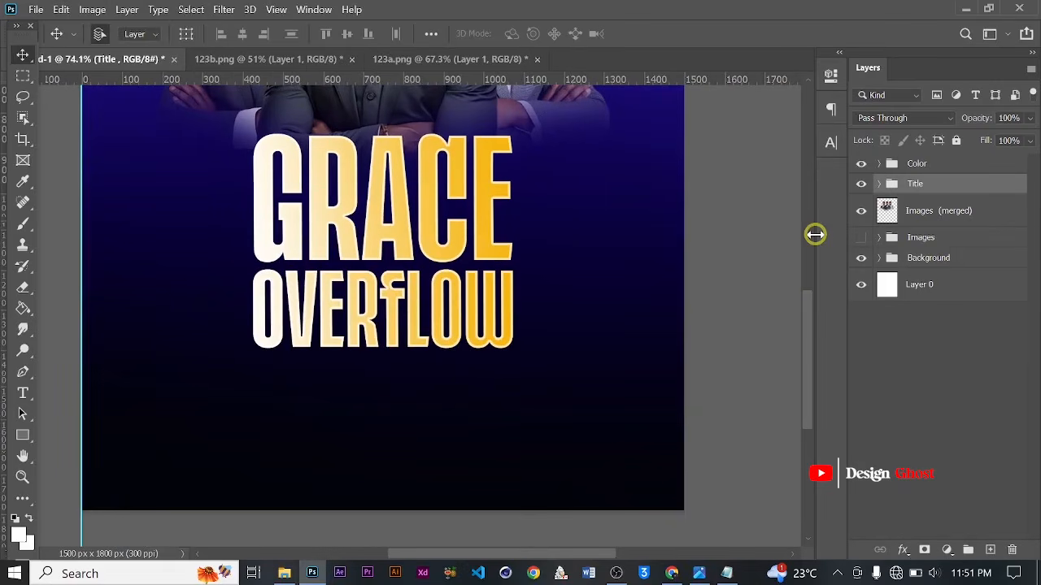
pyautogui.press('Up')
pyautogui.press('Up')
pyautogui.press('Up')
pyautogui.press('Up')
pyautogui.press('Up')
pyautogui.press('Up')
pyautogui.press('Up')
pyautogui.press('Up')
pyautogui.press('Up')
pyautogui.press('Up')
pyautogui.press('Up')
pyautogui.press('Up')
pyautogui.press('Up')
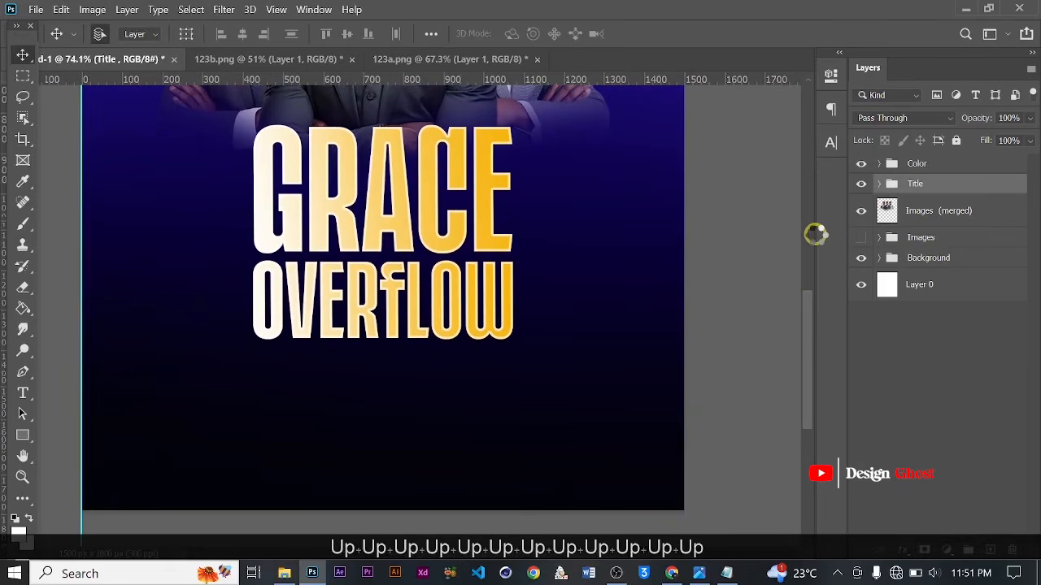
pyautogui.press('Up')
pyautogui.press('Up')
pyautogui.press('Up')
pyautogui.press('Up')
pyautogui.press('Up')
pyautogui.press('Up')
pyautogui.press('Up')
pyautogui.press('Up')
pyautogui.press('Up')
pyautogui.press('Up')
pyautogui.press('Up')
pyautogui.press('Up')
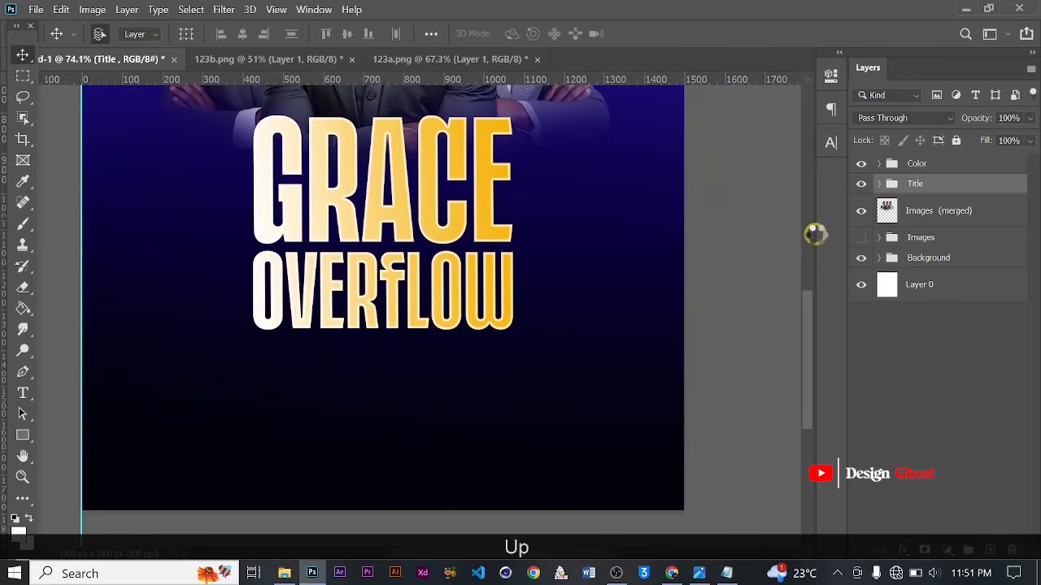
pyautogui.press('Up')
pyautogui.press('Up')
pyautogui.press('Up')
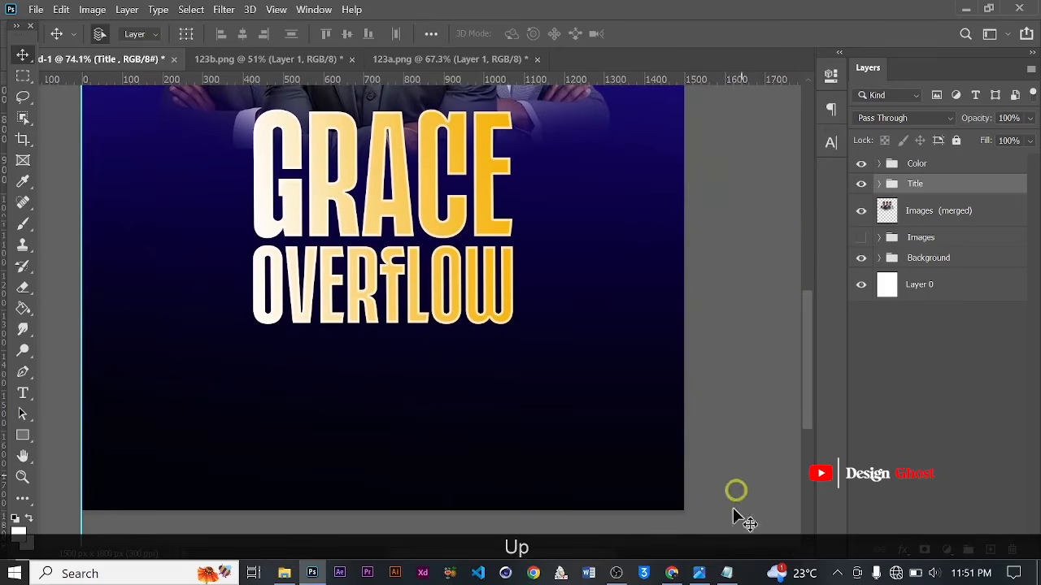
# - Switch to the Text file in Notepad, copy the line "Rain of Grace", and return to the Photoshop flyer
pyautogui.click(723, 575)
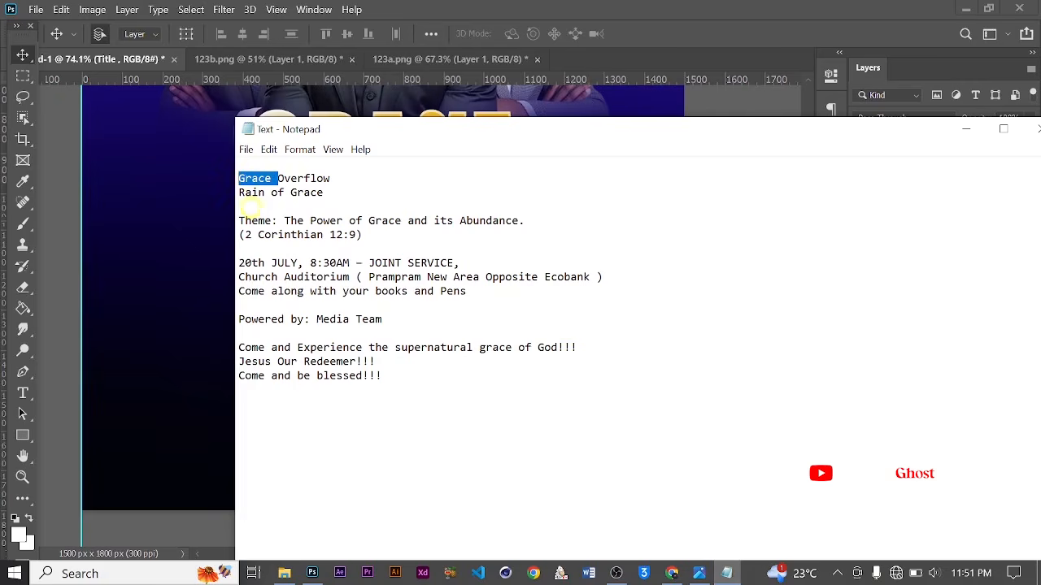
pyautogui.moveTo(233, 192); pyautogui.dragTo(330, 192)
pyautogui.rightClick(306, 193)
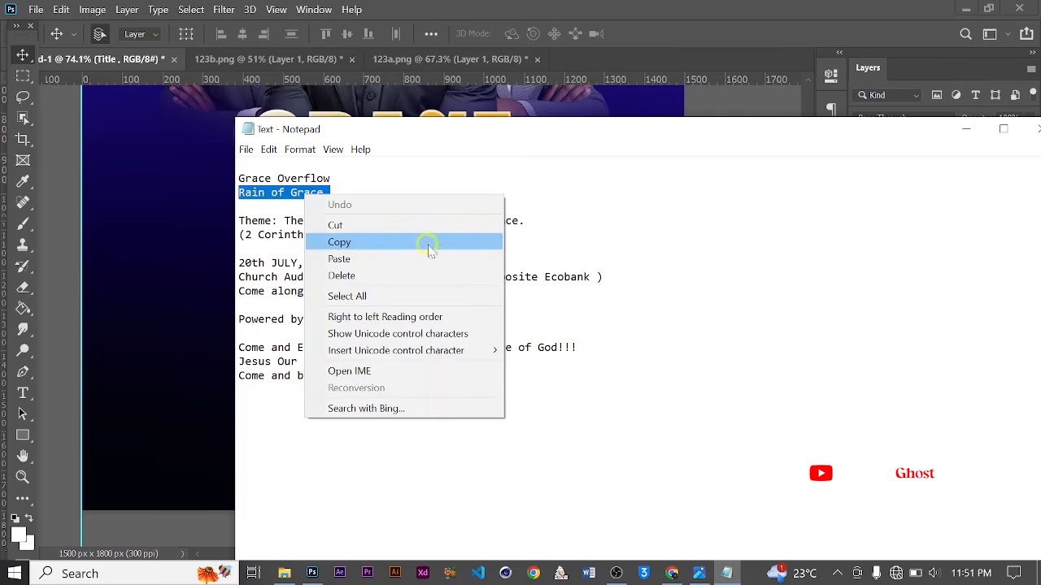
pyautogui.click(430, 248)
pyautogui.click(966, 129)
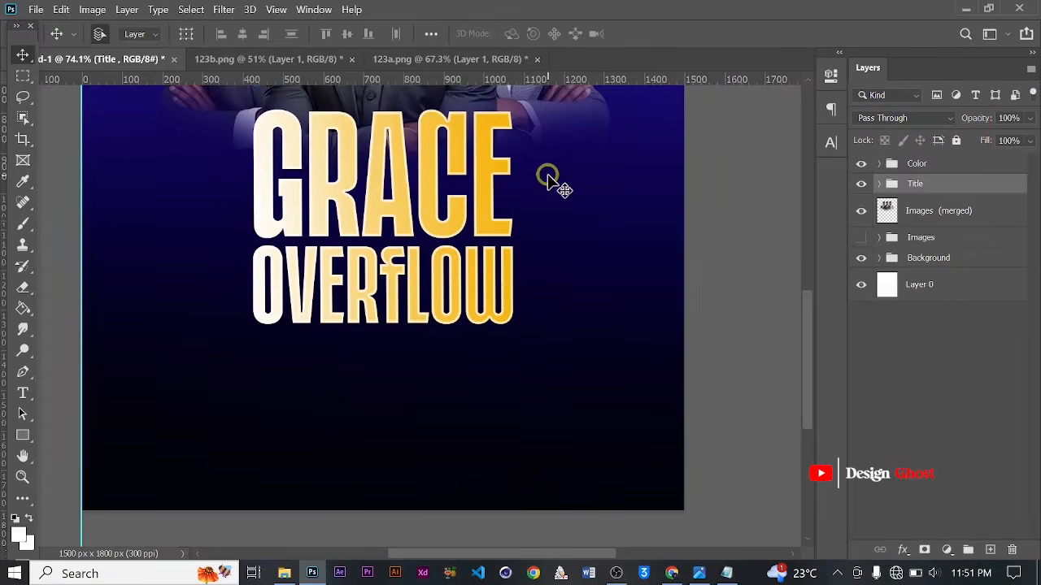
# - Paste "Rain of Grace" as a new text layer beside the upper end of the word GRACE and commit it
pyautogui.scroll(-2, 547, 176)
pyautogui.scroll(4, 430, 236)
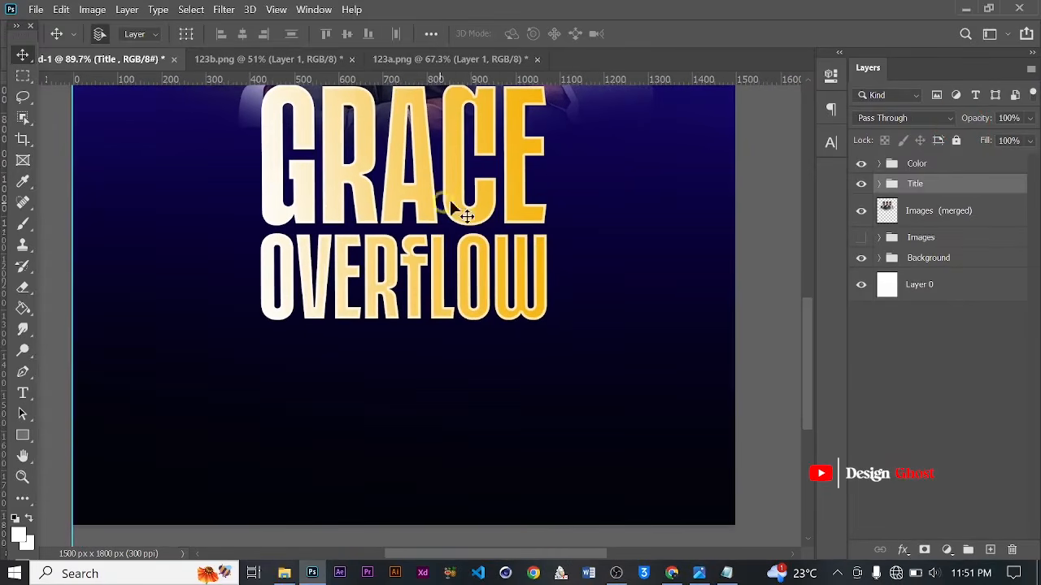
pyautogui.scroll(-3, 423, 263)
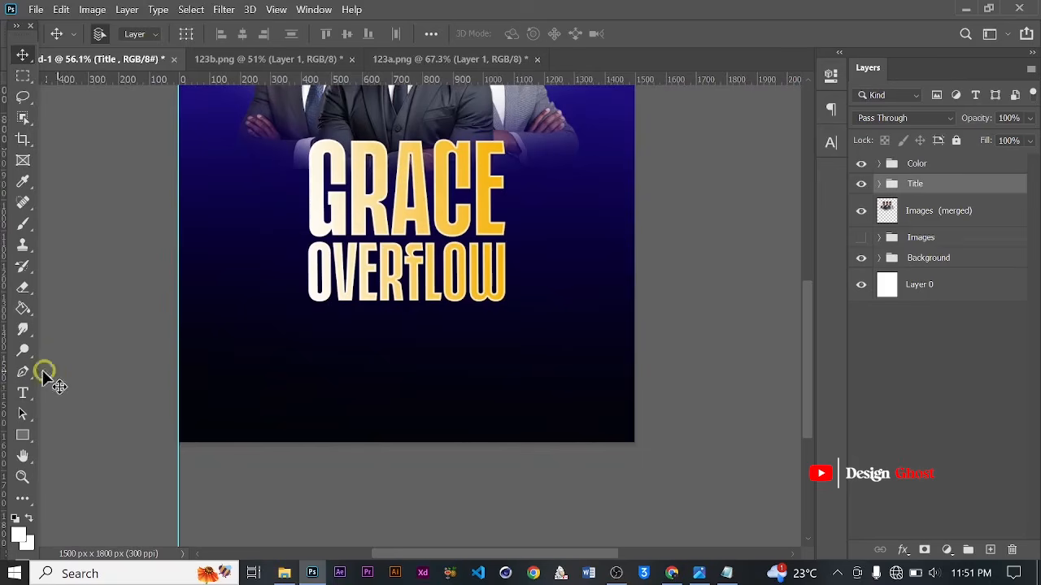
pyautogui.click(23, 394)
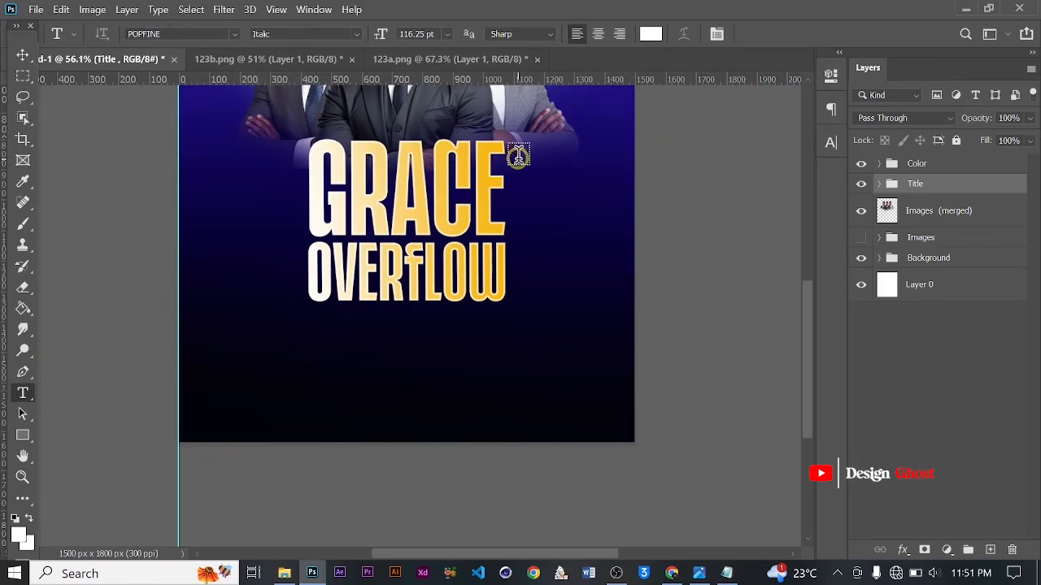
pyautogui.click(518, 156)
pyautogui.hotkey('ctrl', 'v')
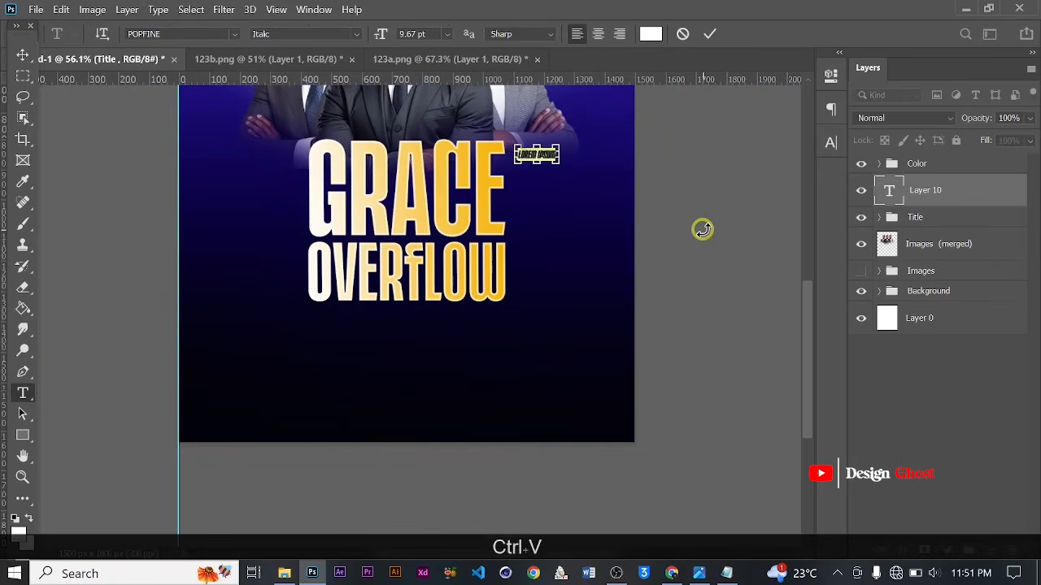
pyautogui.click(700, 41)
pyautogui.click(712, 36)
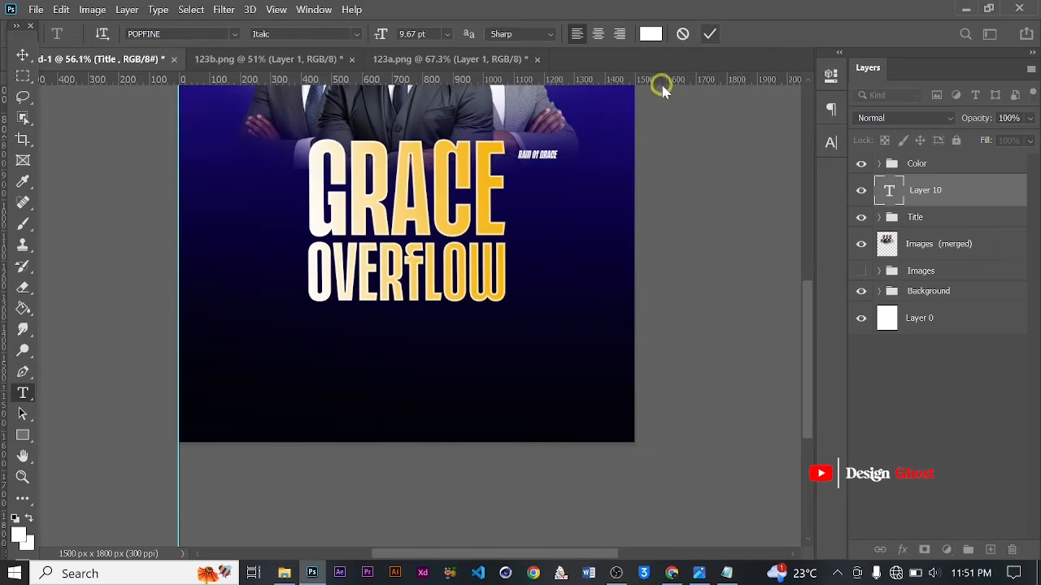
# - Move the Rain of Grace text into the empty area below the word OVERFLOW, slightly left of the title's centre
pyautogui.click(24, 55)
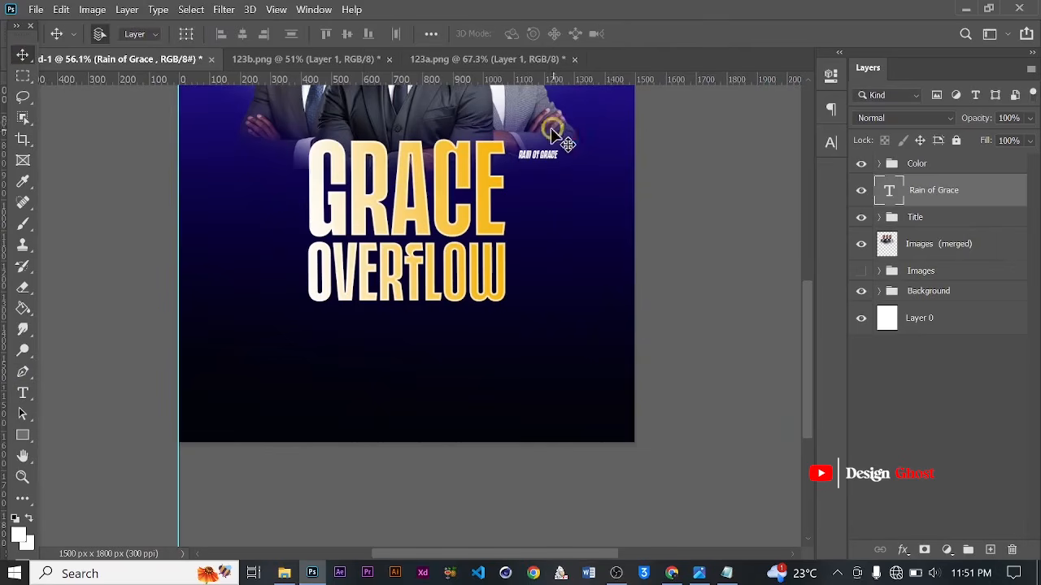
pyautogui.moveTo(536, 159); pyautogui.dragTo(395, 356)
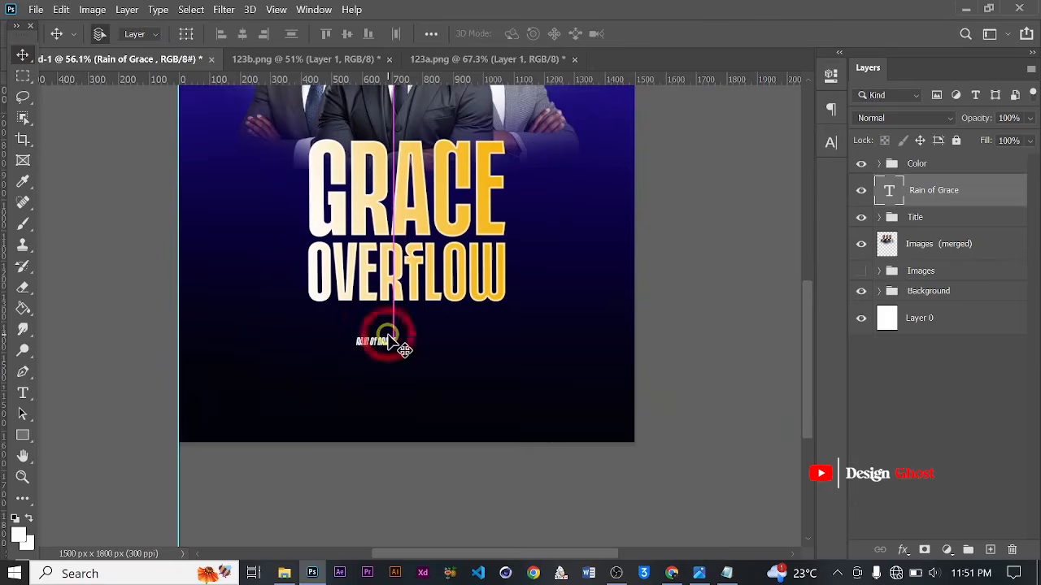
pyautogui.scroll(3, 407, 349)
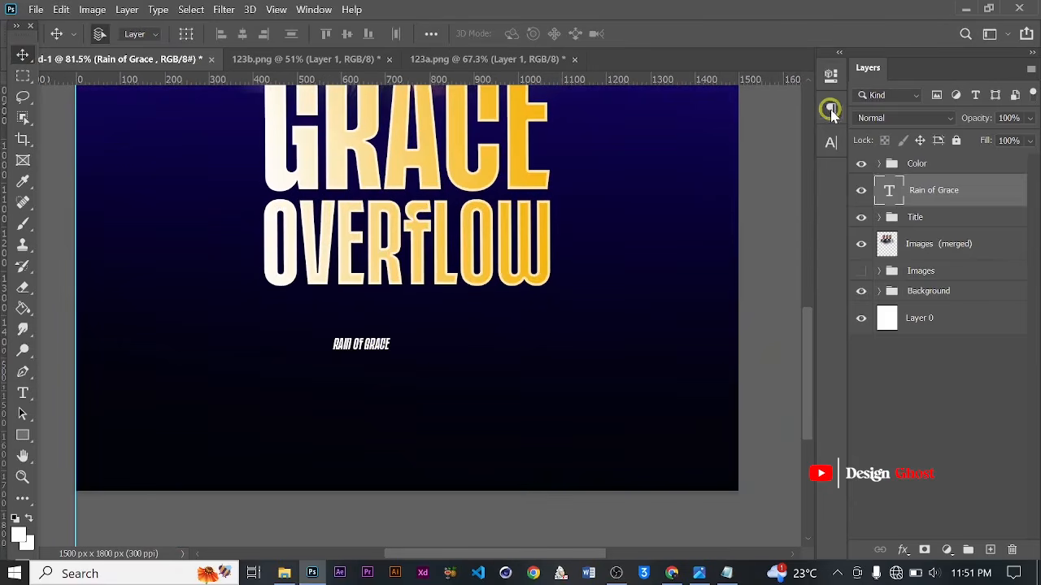
# - Change the Rain of Grace text's font to Poppins Regular
pyautogui.click(831, 142)
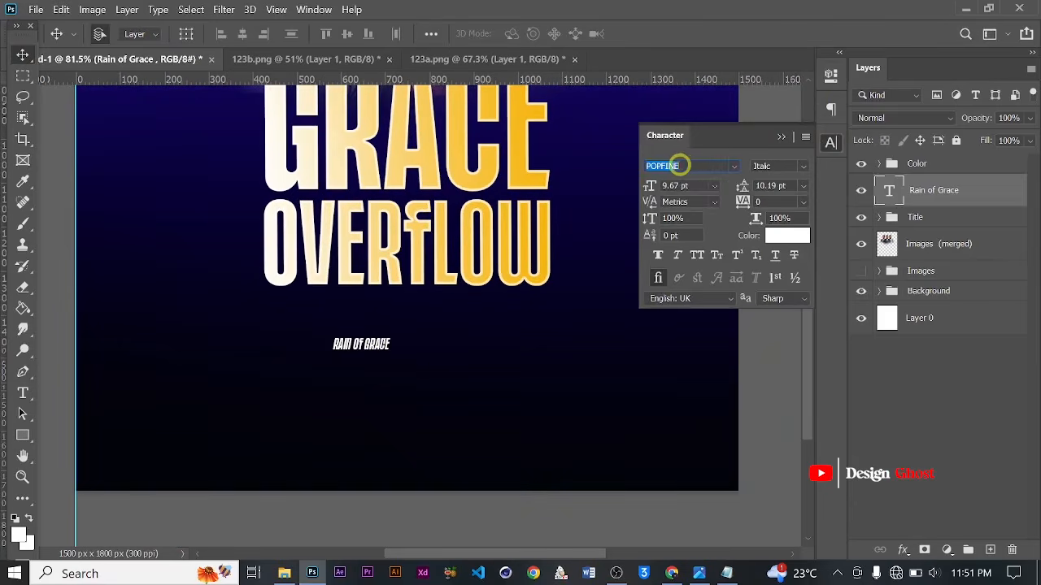
pyautogui.write('pop')
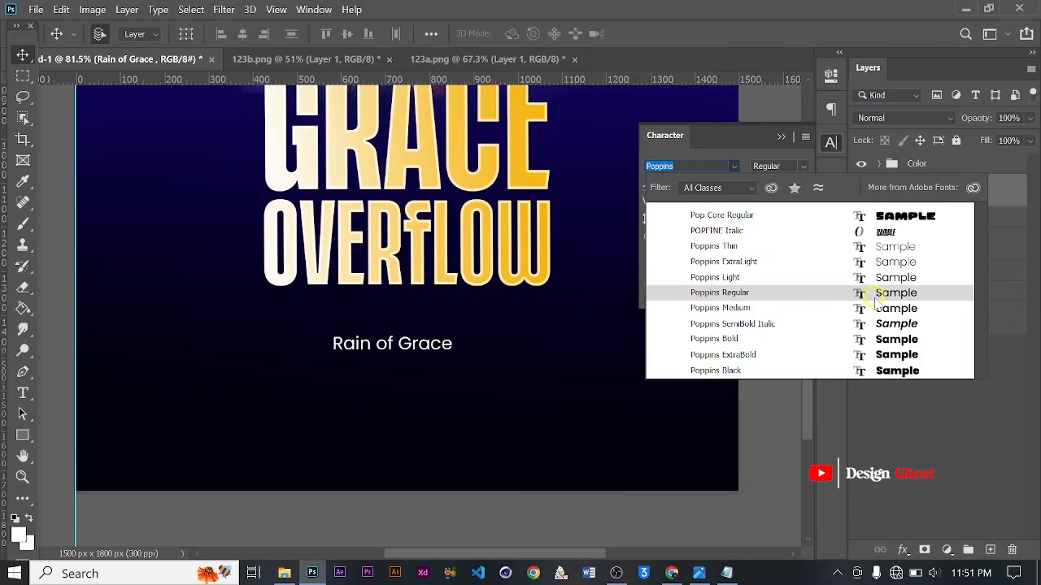
# - Set the "Rain of Grace" text in Poppins Regular, all caps, with a tracking of 400
pyautogui.click(879, 301)
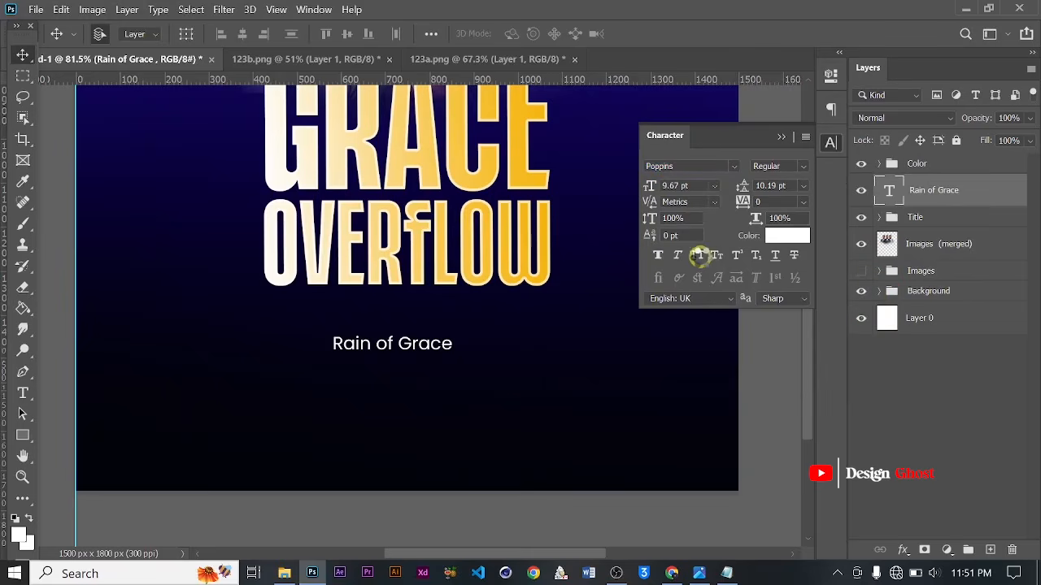
pyautogui.click(696, 255)
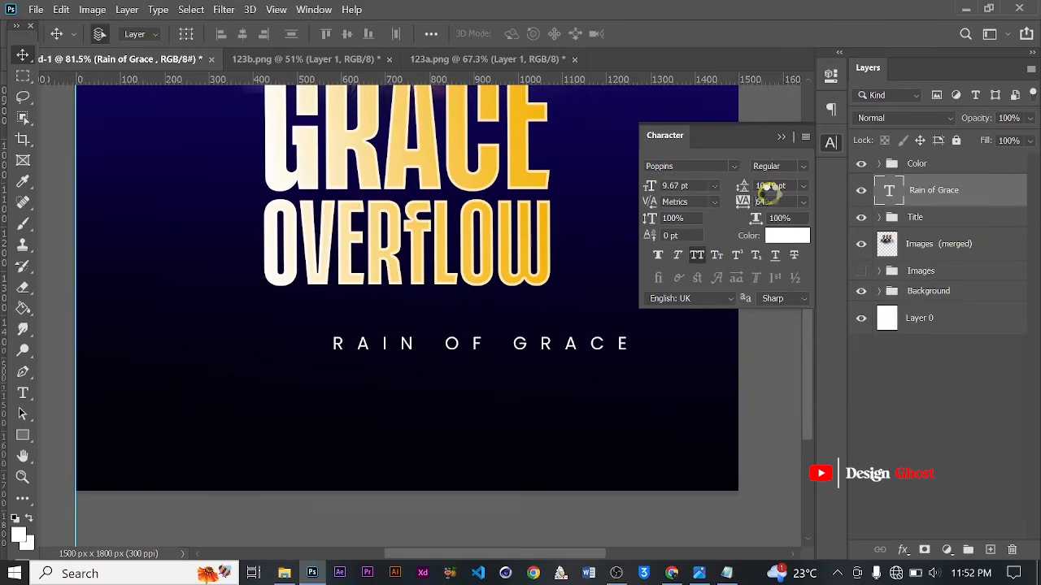
pyautogui.press('Return')
pyautogui.press('Return')
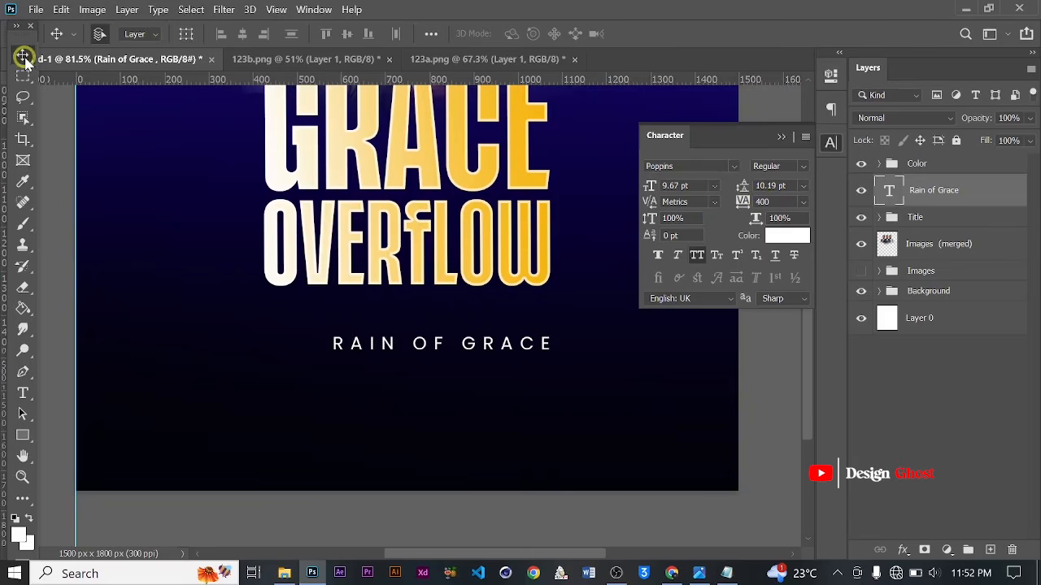
# - Scale the "Rain of Grace" tagline to about 75% and place it just beneath the word OVERFLOW
pyautogui.hotkey('ctrl', 't')
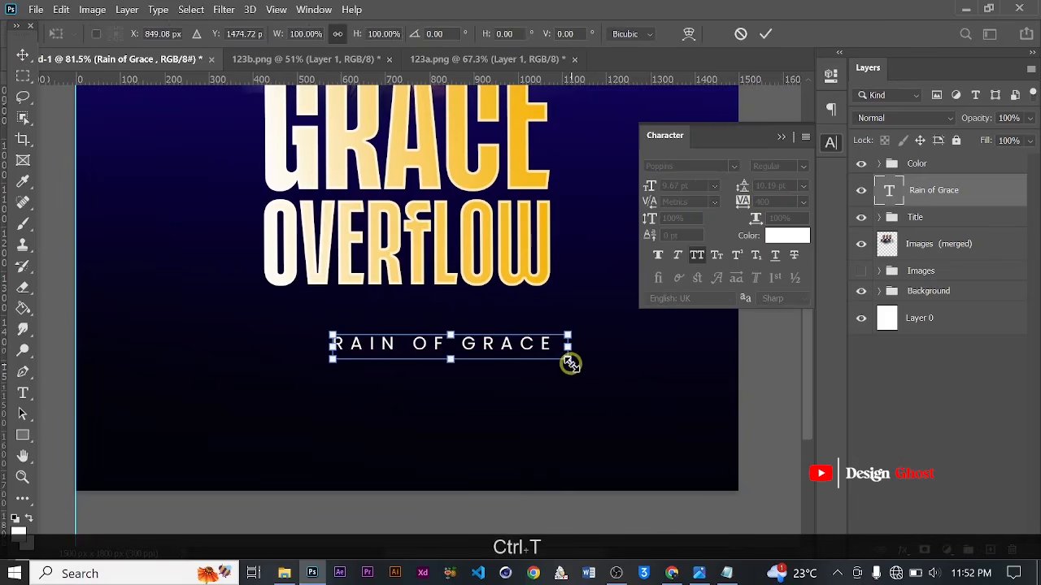
pyautogui.moveTo(570, 363); pyautogui.dragTo(455, 321)
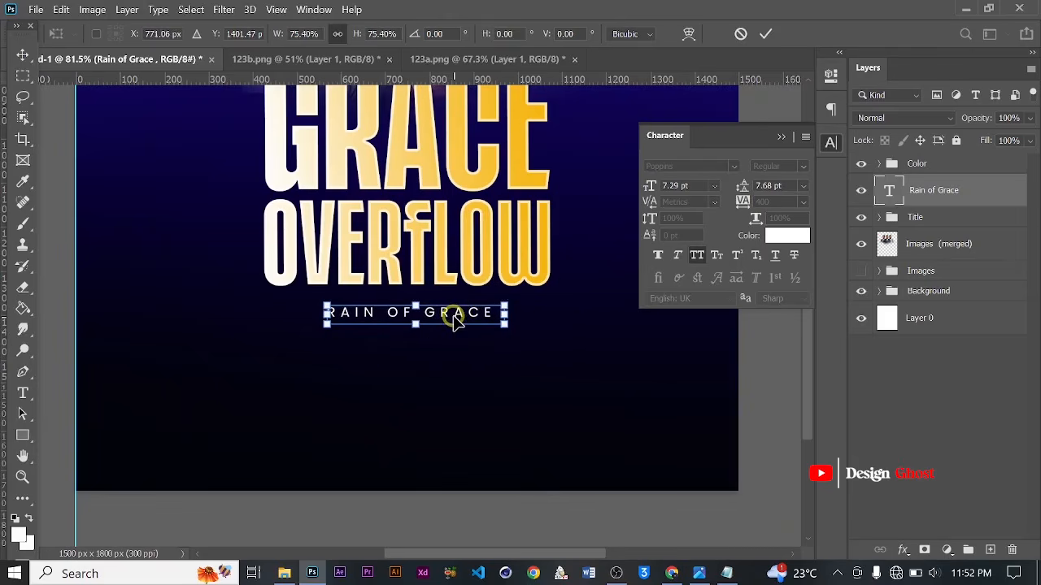
pyautogui.press('Return')
pyautogui.hotkey('ctrl', '0')
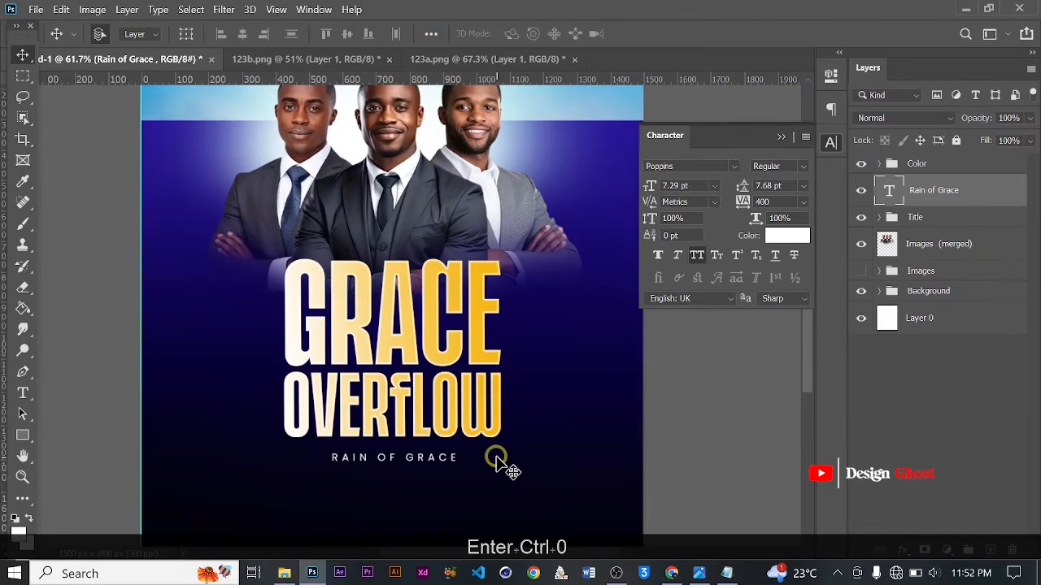
# - Nudge the tagline slightly closer to the title and center it horizontally on the canvas
pyautogui.press('Up')
pyautogui.press('Up')
pyautogui.press('Up')
pyautogui.press('Up')
pyautogui.press('Up')
pyautogui.scroll(3, 443, 437)
pyautogui.press('space')
pyautogui.moveTo(440, 435); pyautogui.dragTo(443, 299)
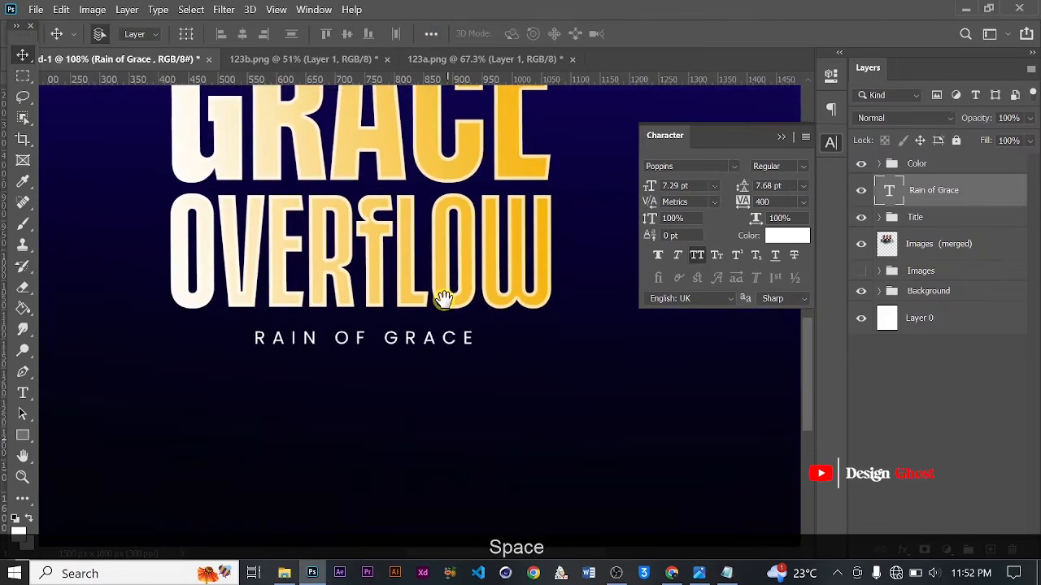
pyautogui.press('Right')
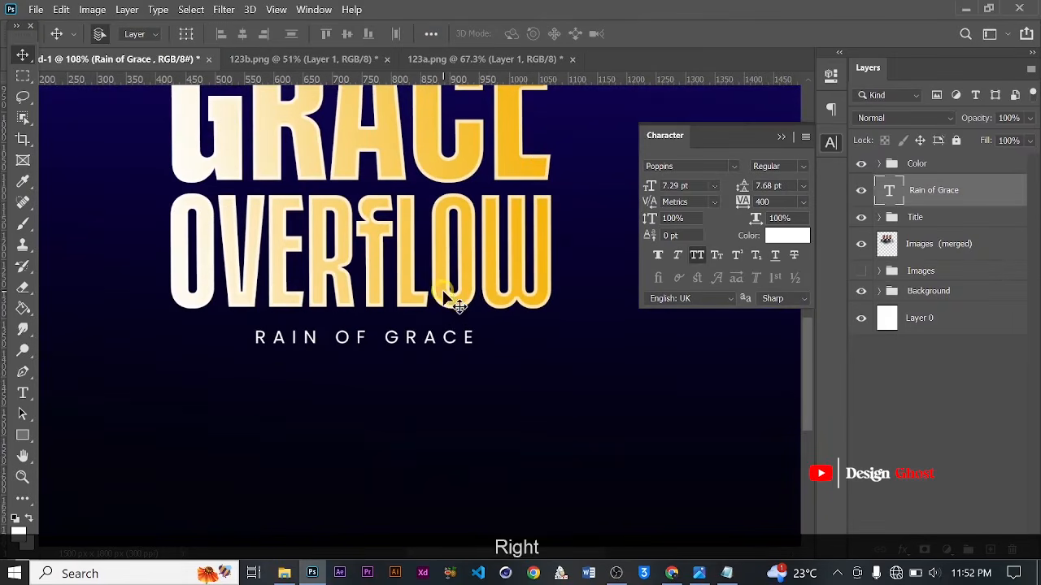
pyautogui.hotkey('ctrl', 'a')
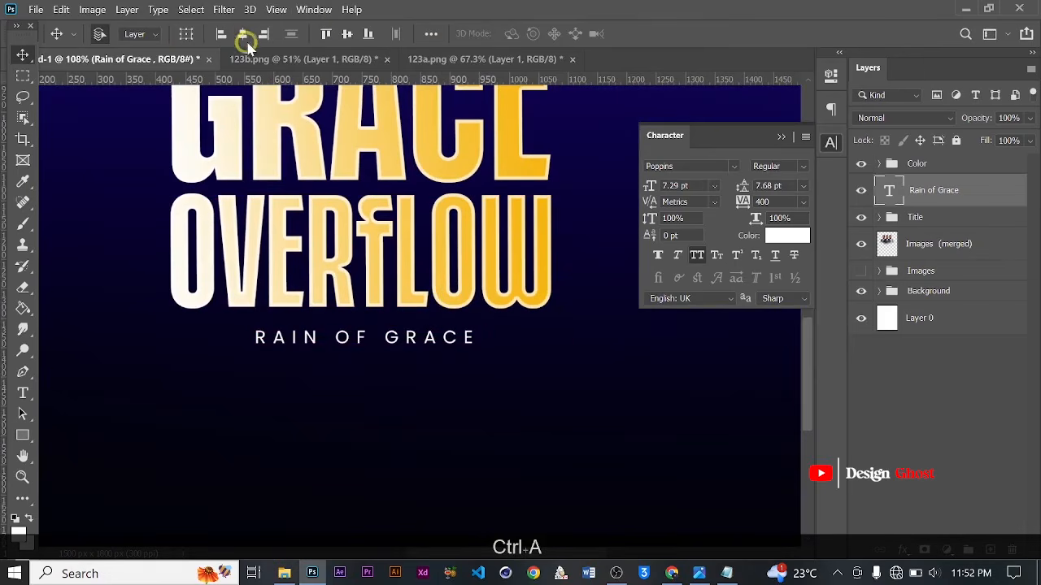
pyautogui.click(242, 37)
pyautogui.hotkey('ctrl', 'd')
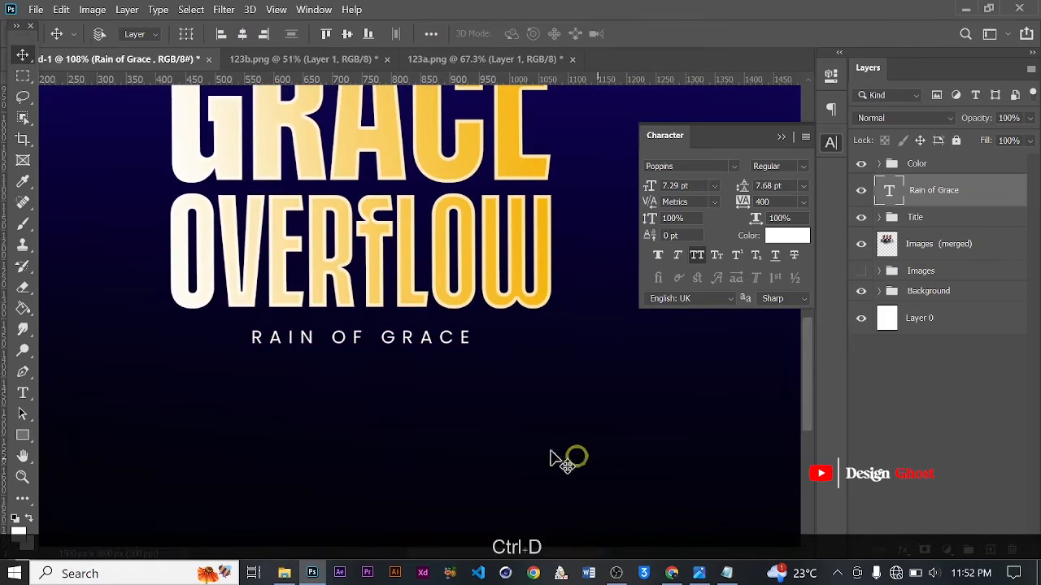
# - Draw a thin white rectangle of about 626 by 2 px across the tagline and set its stroke to 0 px
pyautogui.click(23, 434)
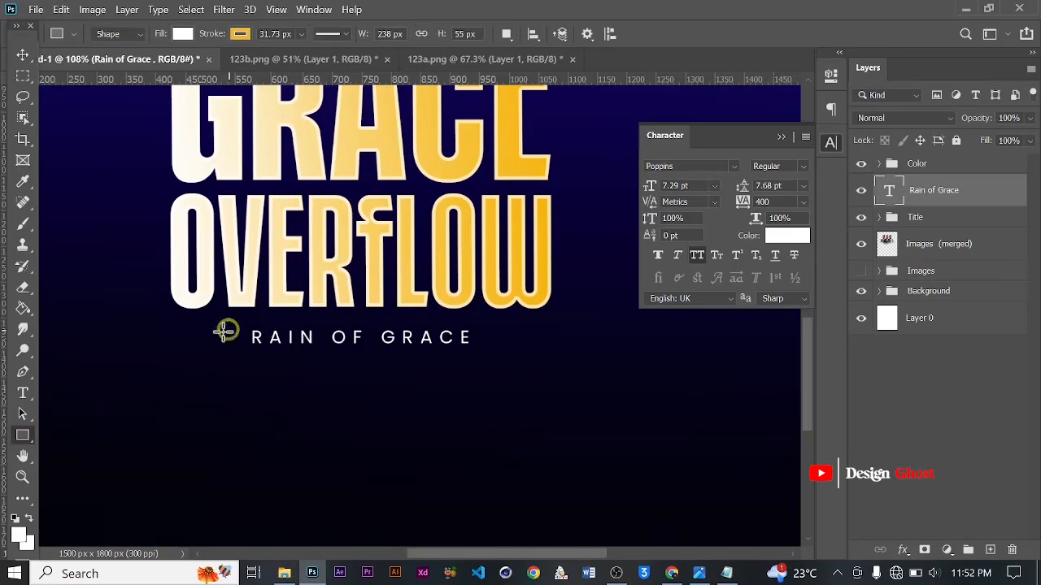
pyautogui.scroll(2, 221, 330)
pyautogui.moveTo(160, 335); pyautogui.dragTo(606, 336)
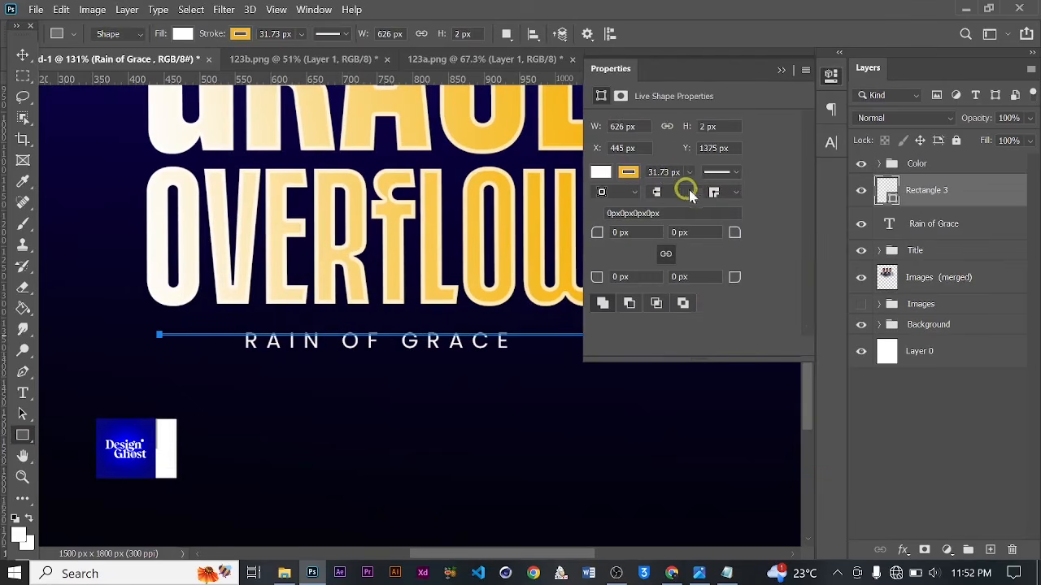
pyautogui.click(691, 174)
pyautogui.moveTo(696, 195); pyautogui.dragTo(583, 171)
pyautogui.click(783, 70)
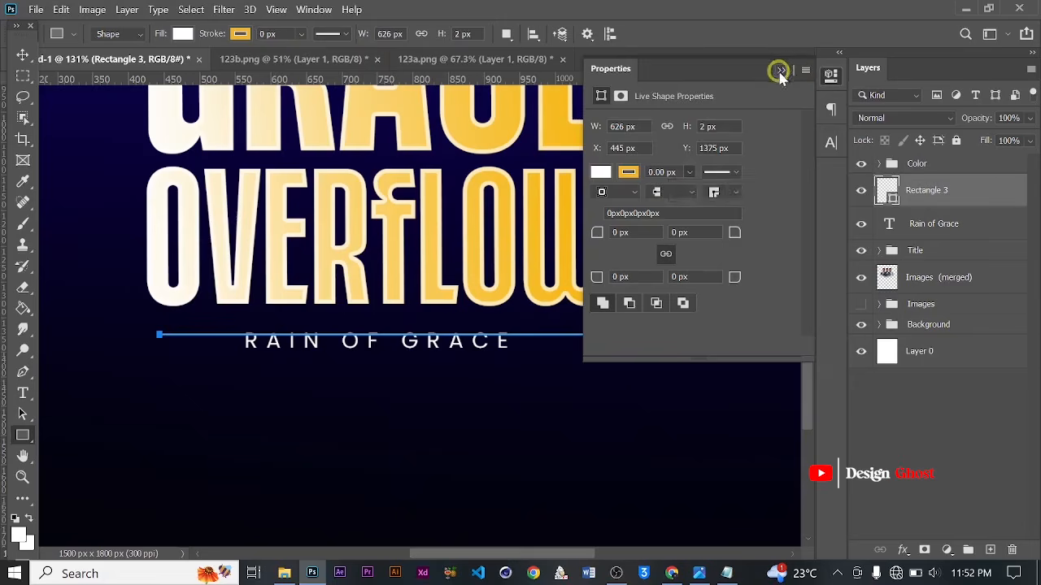
# - Nudge the thin line down to the middle height of the tagline letters
pyautogui.click(21, 57)
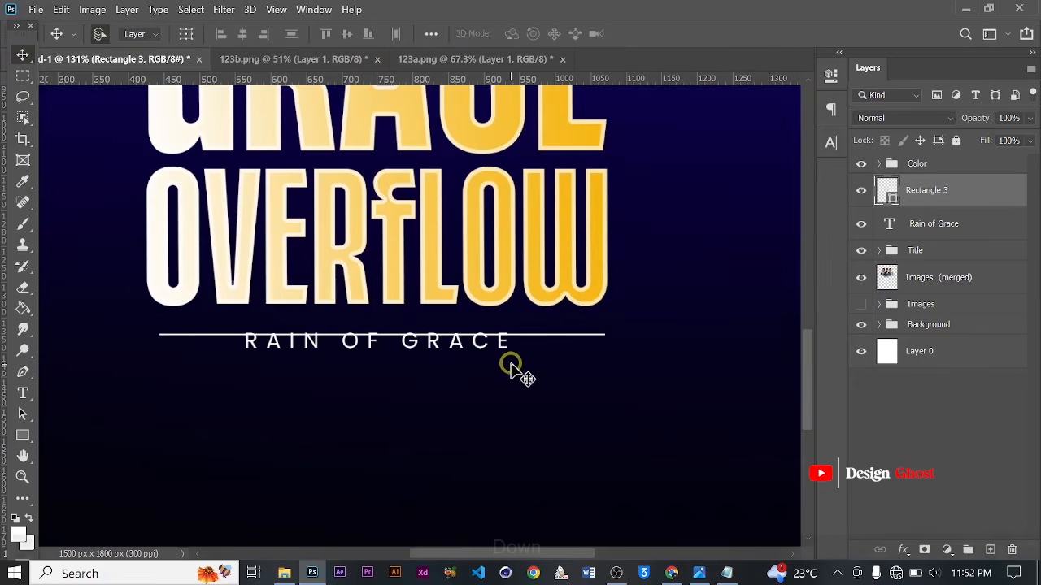
pyautogui.press('Down')
pyautogui.press('Down')
pyautogui.press('Down')
pyautogui.press('Down')
pyautogui.press('Down')
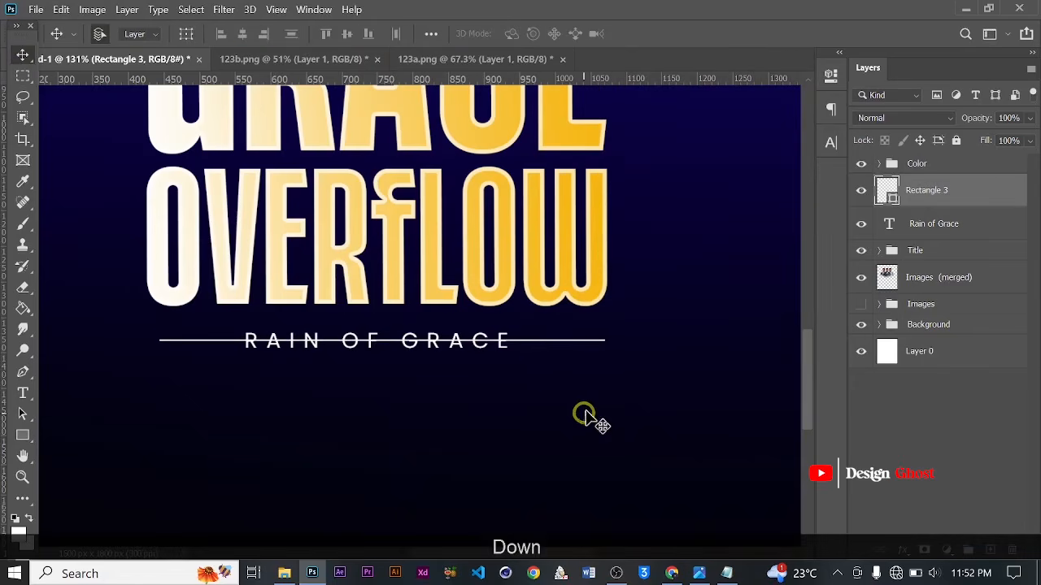
# - Rasterize the thin line and erase its middle section behind the tagline, leaving a short dash on each side
pyautogui.rightClick(976, 195)
pyautogui.click(805, 251)
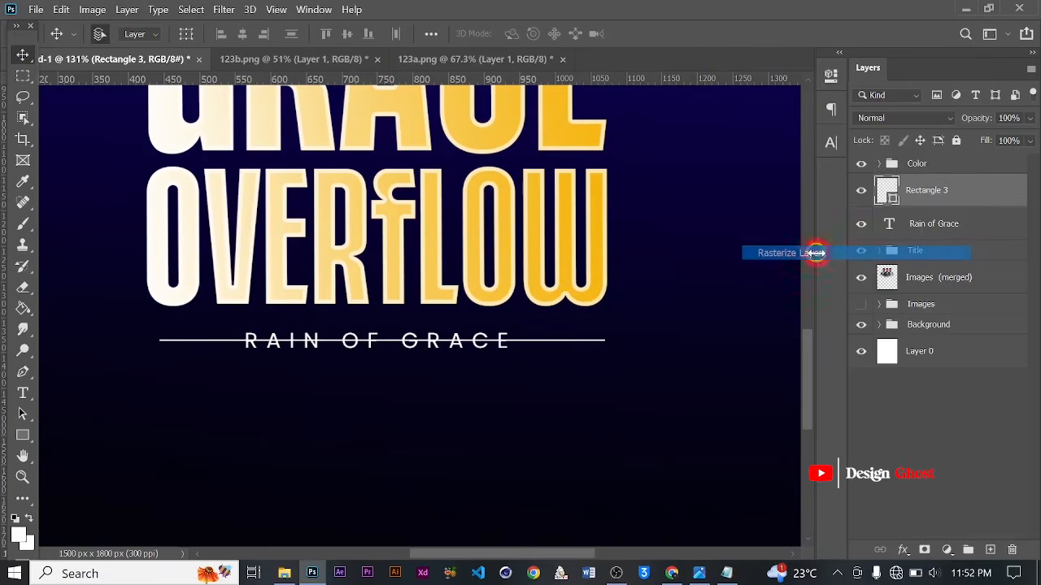
pyautogui.click(23, 74)
pyautogui.moveTo(209, 317); pyautogui.dragTo(551, 374)
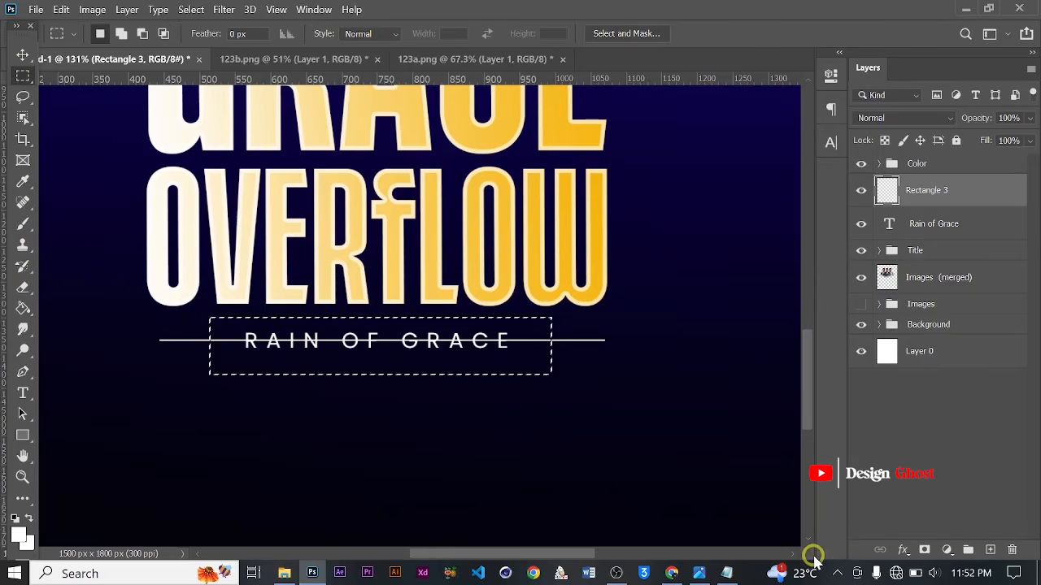
pyautogui.press('BackSpace')
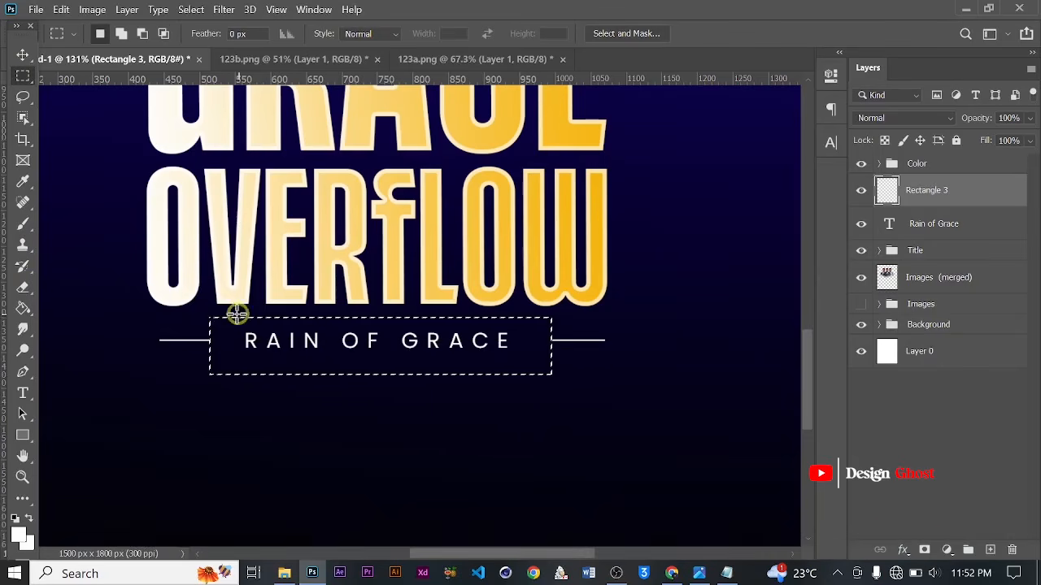
pyautogui.moveTo(206, 315); pyautogui.dragTo(563, 364)
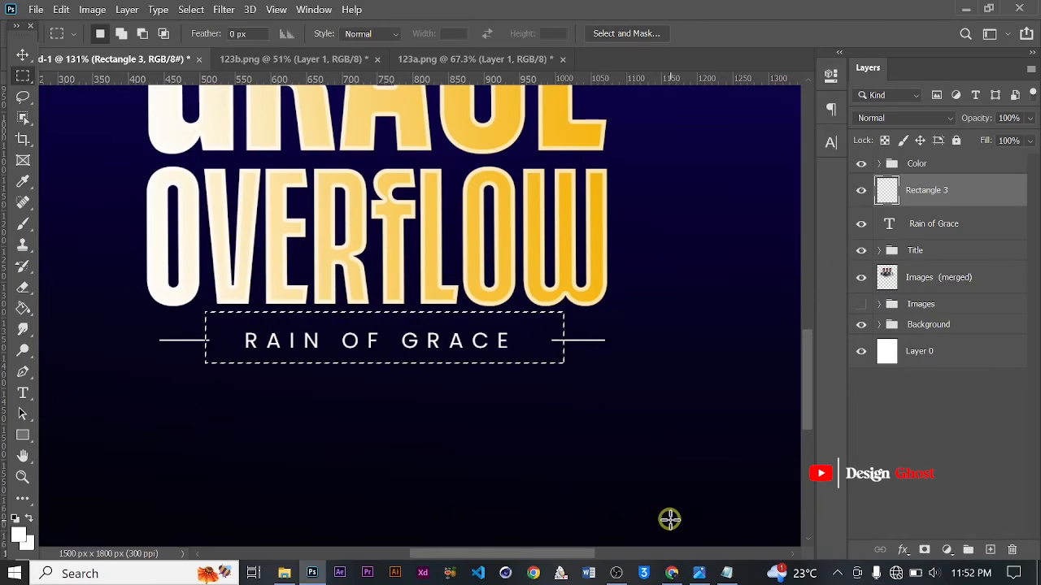
pyautogui.press('BackSpace')
pyautogui.hotkey('ctrl', 'd')
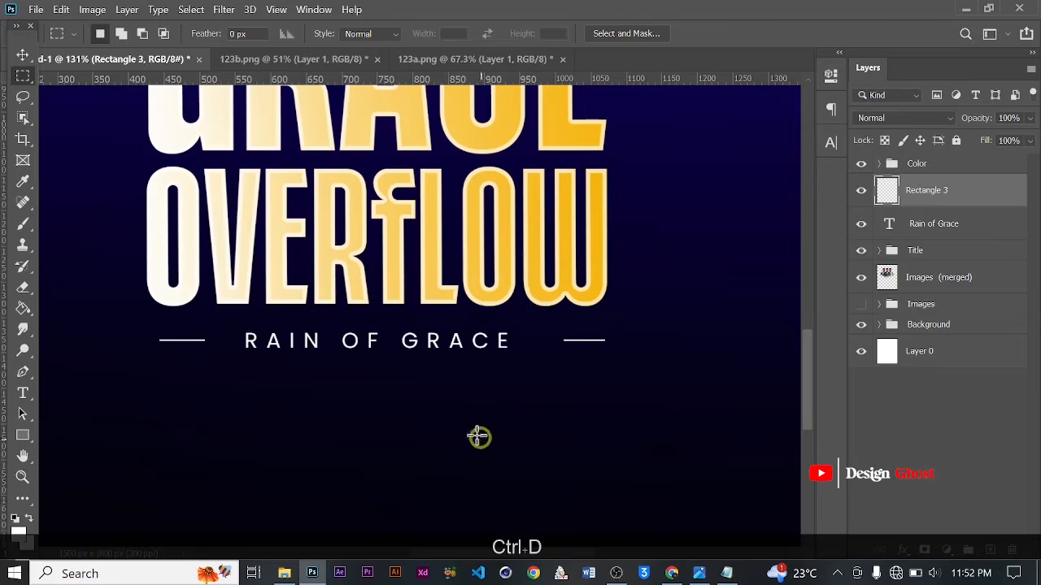
# - Draw a white rectangle of about 669 by 121 px below the tagline and set its stroke to 0 px
pyautogui.scroll(-3, 478, 436)
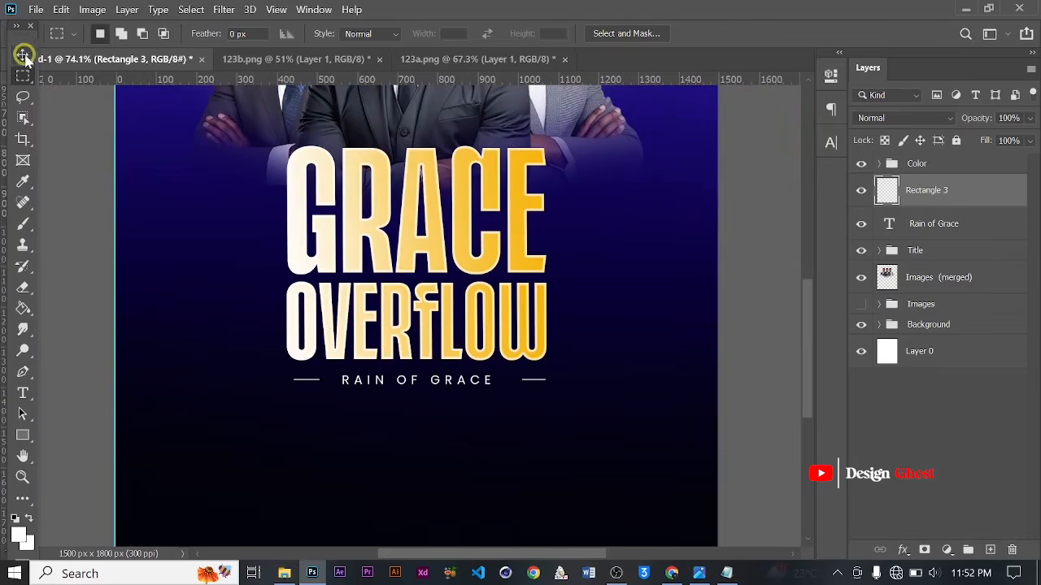
pyautogui.click(23, 55)
pyautogui.scroll(-2, 379, 186)
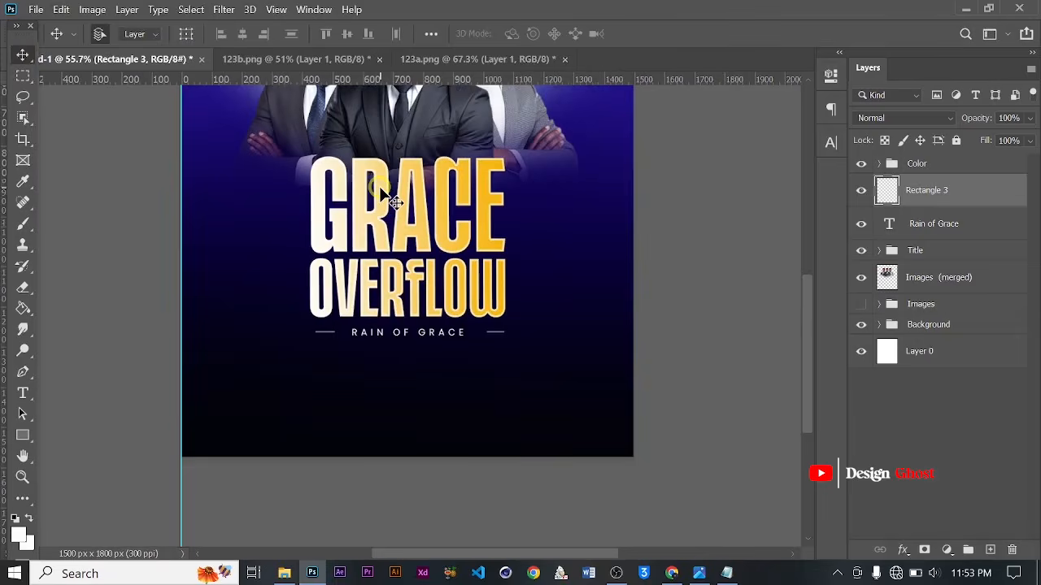
pyautogui.press('Return')
pyautogui.hotkey('ctrl', '0')
pyautogui.scroll(3, 468, 448)
pyautogui.moveTo(435, 483); pyautogui.dragTo(441, 344)
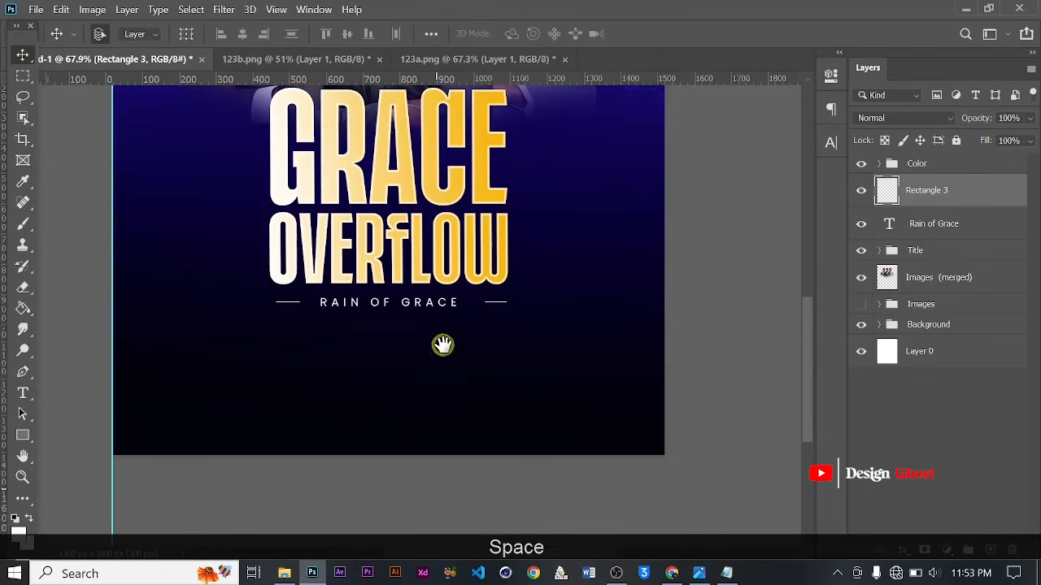
pyautogui.click(19, 435)
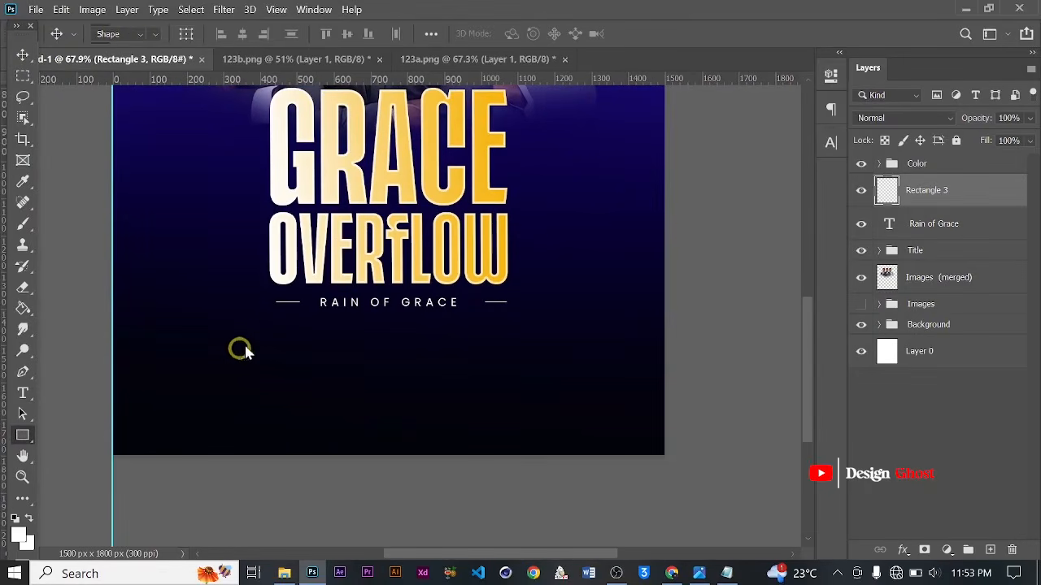
pyautogui.moveTo(267, 313)
pyautogui.mouseDown()
pyautogui.moveTo(515, 342)
pyautogui.moveTo(513, 367)
pyautogui.moveTo(509, 355)
pyautogui.mouseUp()
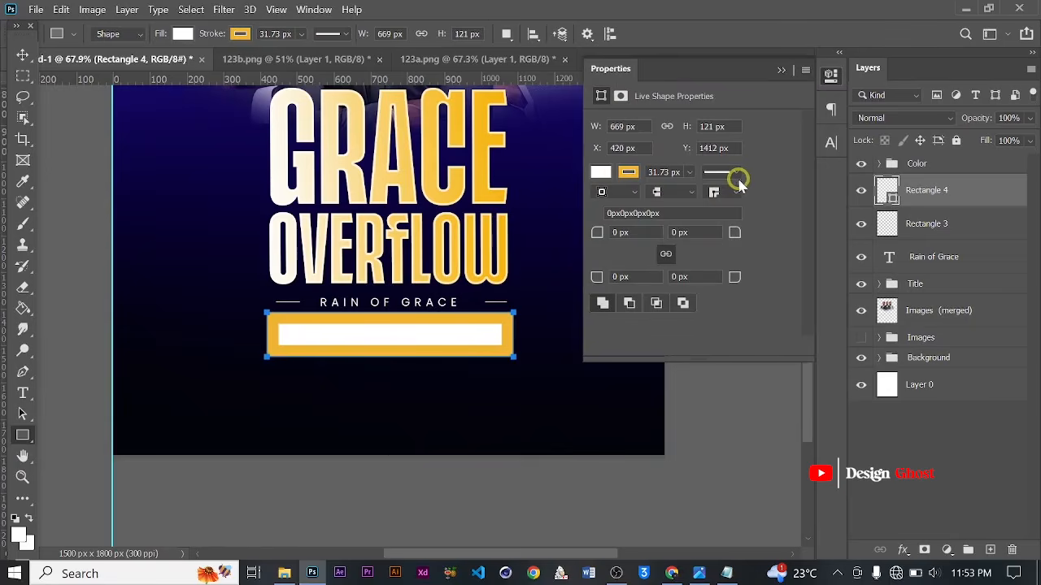
pyautogui.click(690, 172)
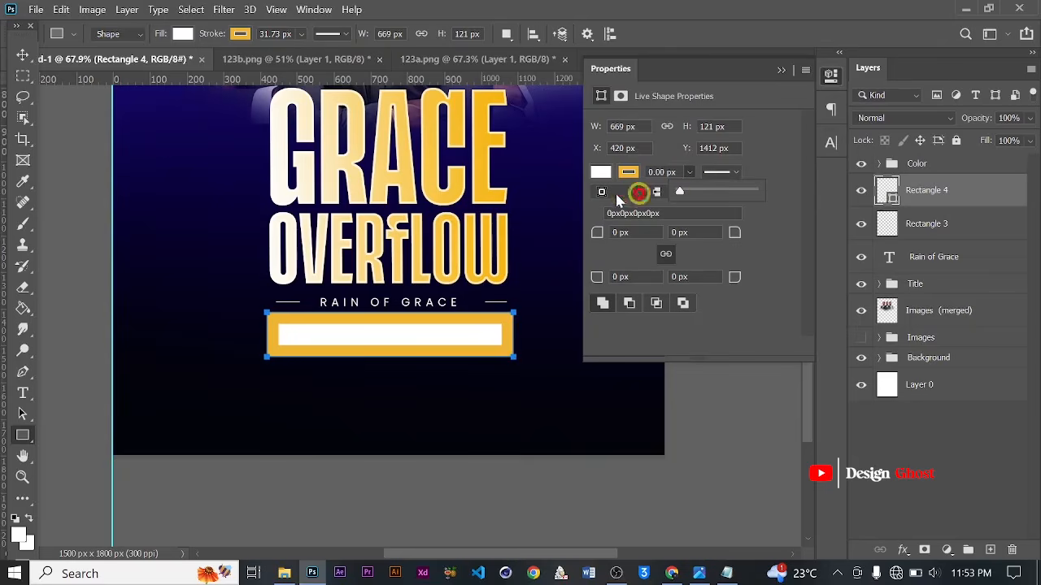
pyautogui.moveTo(616, 195); pyautogui.dragTo(608, 195)
# - Move the white rectangle slightly down from the tagline, to about X 420 px and Y 1436 px
pyautogui.click(21, 52)
pyautogui.scroll(2, 341, 350)
pyautogui.moveTo(405, 339); pyautogui.dragTo(410, 354)
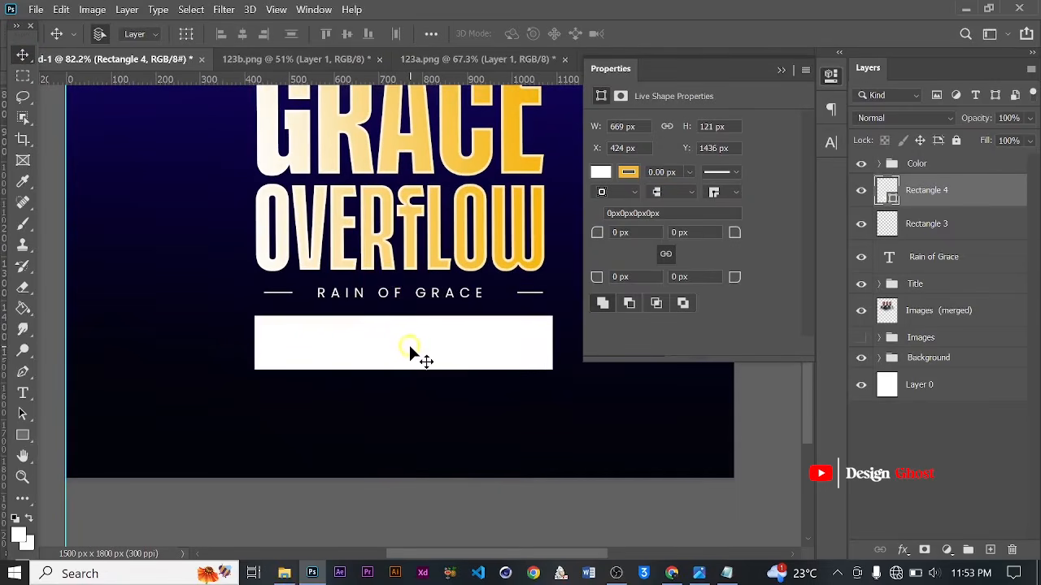
pyautogui.hotkey('ctrl', '0')
pyautogui.scroll(4, 417, 422)
pyautogui.moveTo(432, 465); pyautogui.dragTo(415, 376)
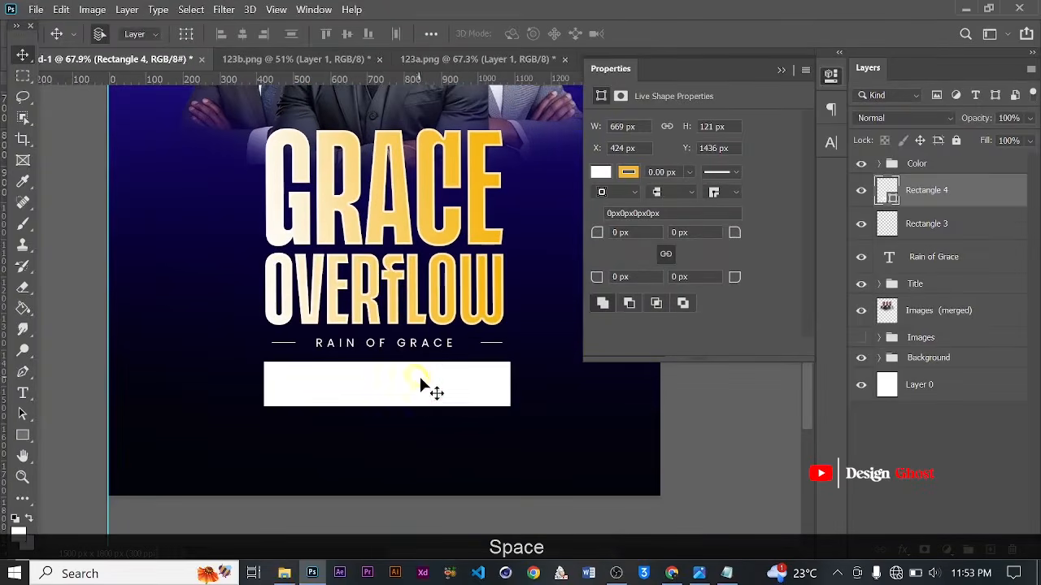
pyautogui.scroll(2, 440, 400)
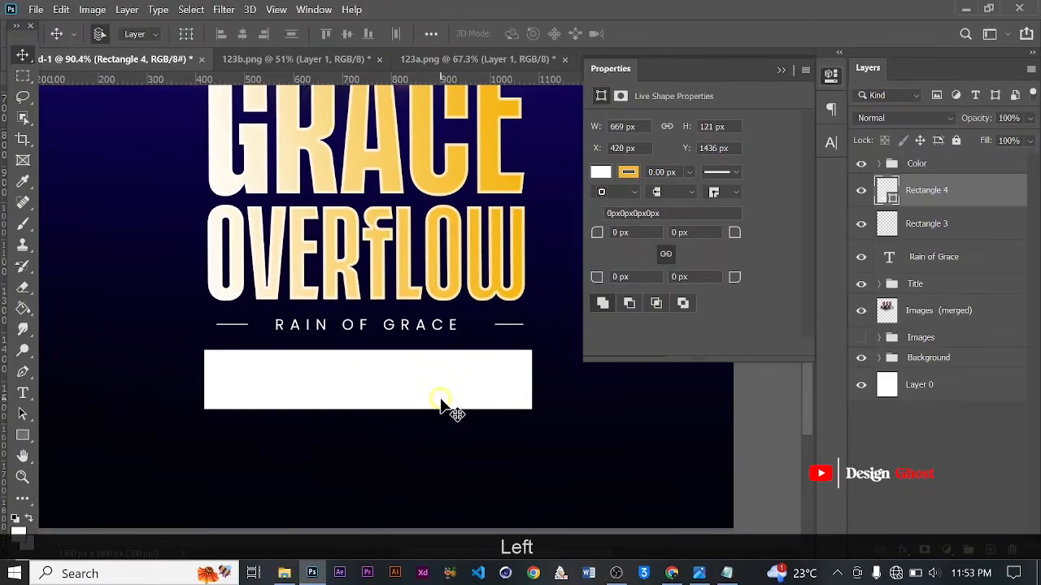
# - Examine the white rectangle's spacing and alignment relative to the title and tagline
pyautogui.hotkey('ctrl', '0')
pyautogui.scroll(3, 463, 431)
pyautogui.moveTo(431, 351); pyautogui.dragTo(432, 296)
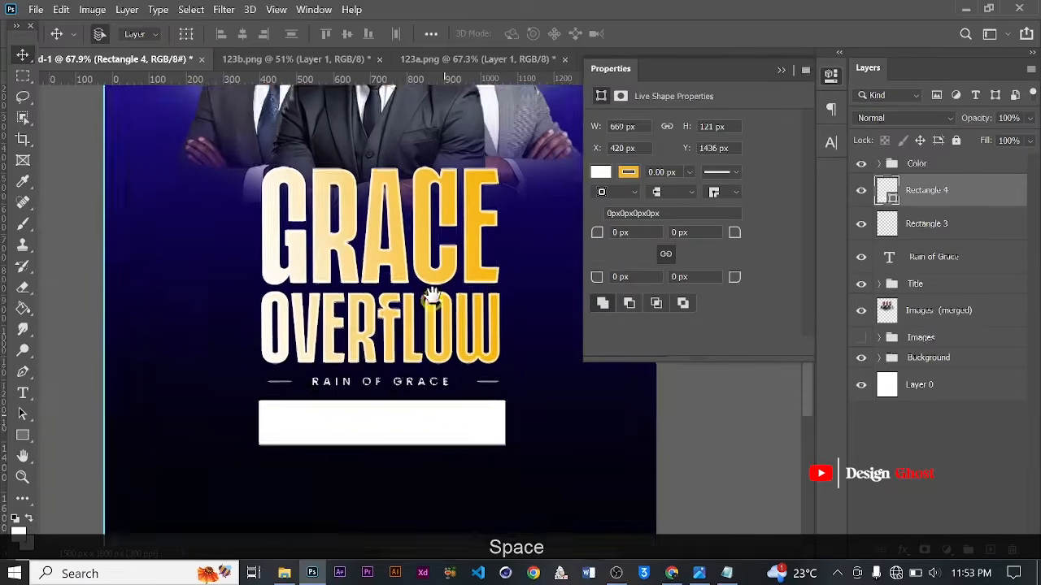
pyautogui.scroll(-2, 427, 313)
pyautogui.scroll(1, 420, 328)
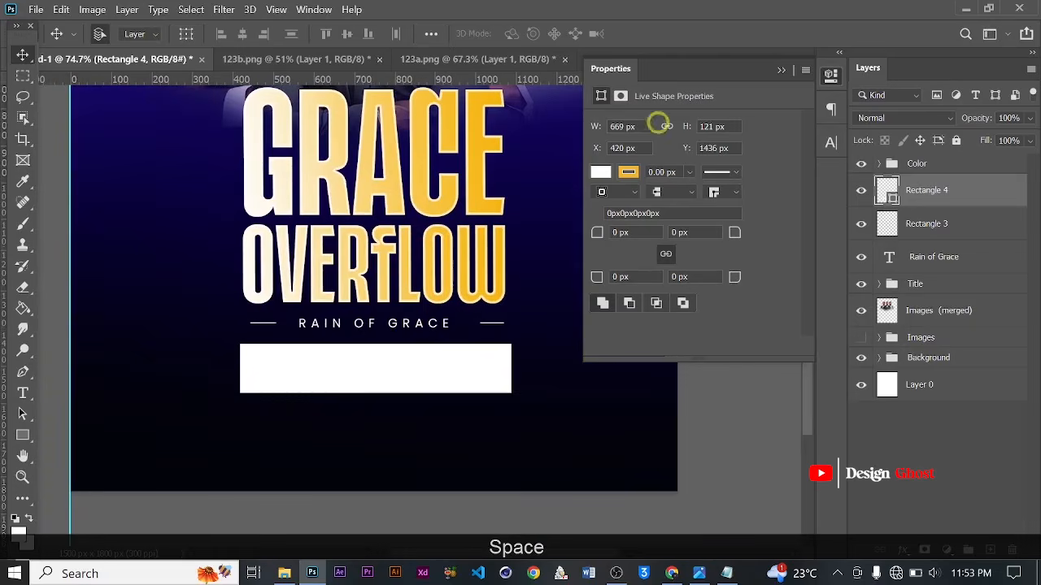
pyautogui.click(782, 72)
pyautogui.scroll(2, 331, 363)
pyautogui.scroll(-2, 334, 361)
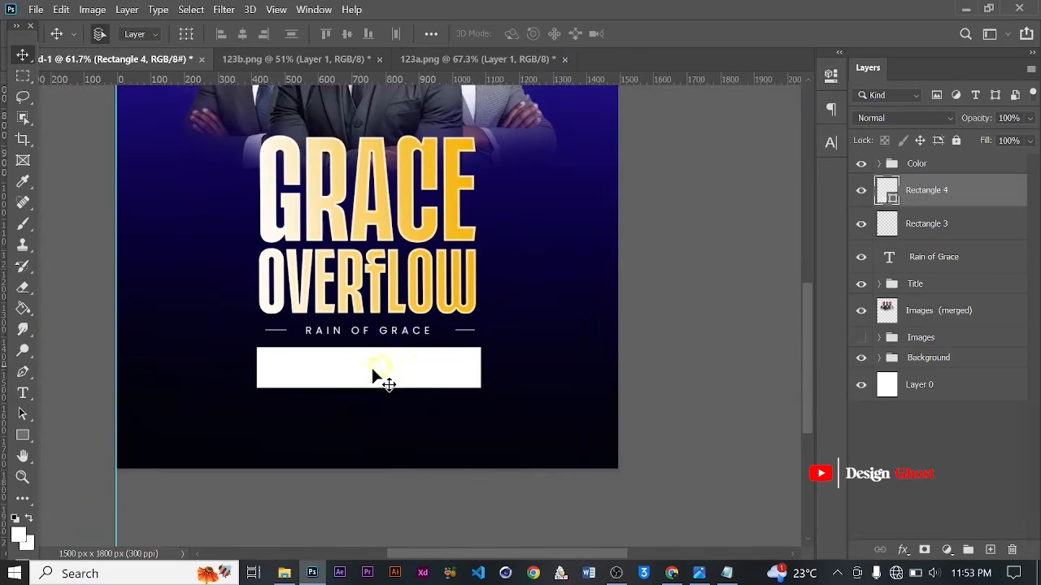
pyautogui.scroll(-1, 371, 368)
pyautogui.scroll(2, 397, 344)
pyautogui.press('space')
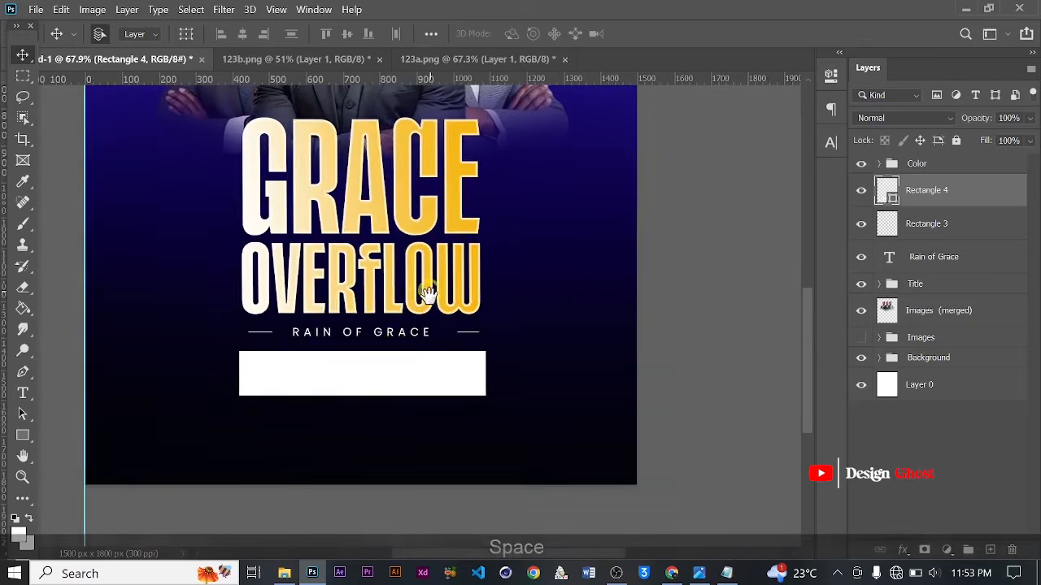
pyautogui.moveTo(428, 294); pyautogui.dragTo(427, 316)
pyautogui.scroll(2, 399, 371)
pyautogui.scroll(-2, 583, 261)
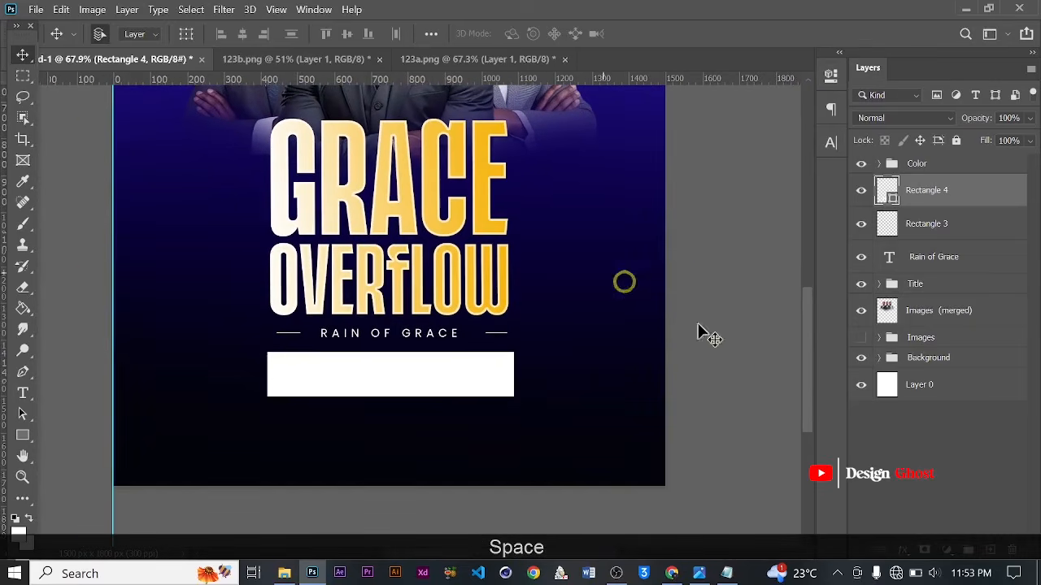
# - Add a Gradient Overlay to the white rectangle and set its 0% color stop to blue 2c11c9
pyautogui.click(905, 551)
pyautogui.click(952, 501)
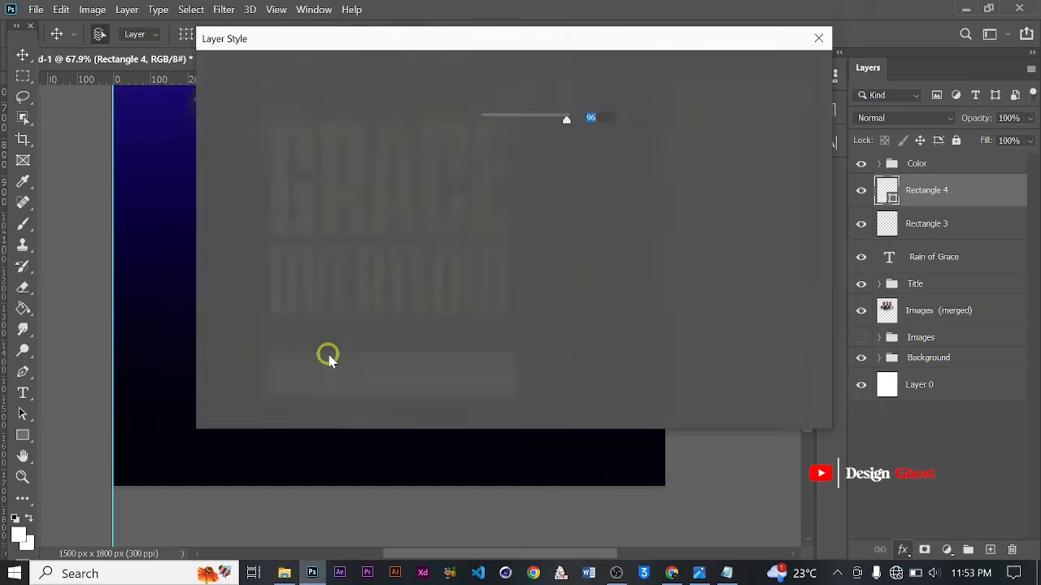
pyautogui.moveTo(527, 33); pyautogui.dragTo(907, 71)
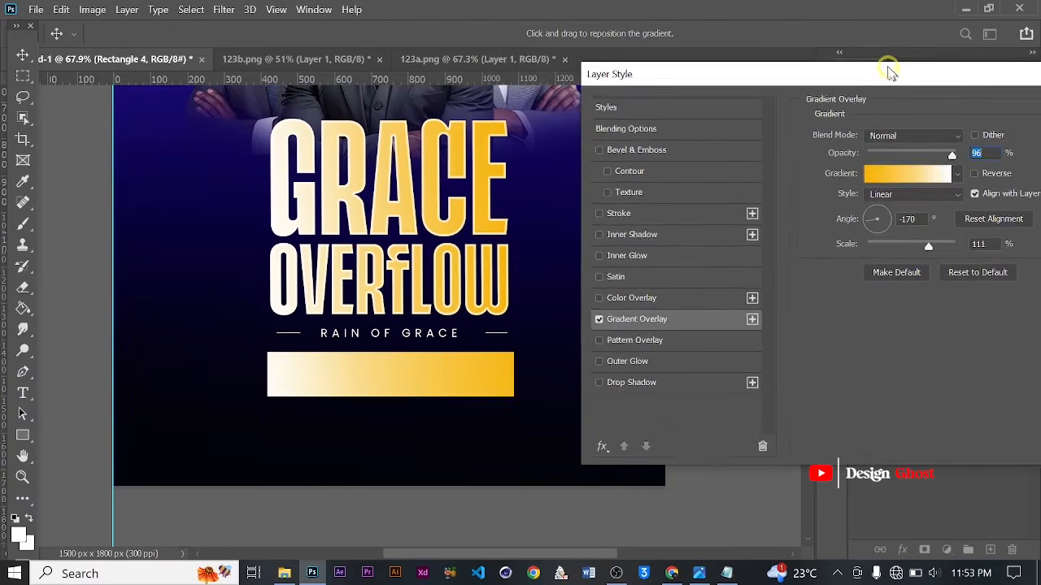
pyautogui.click(900, 181)
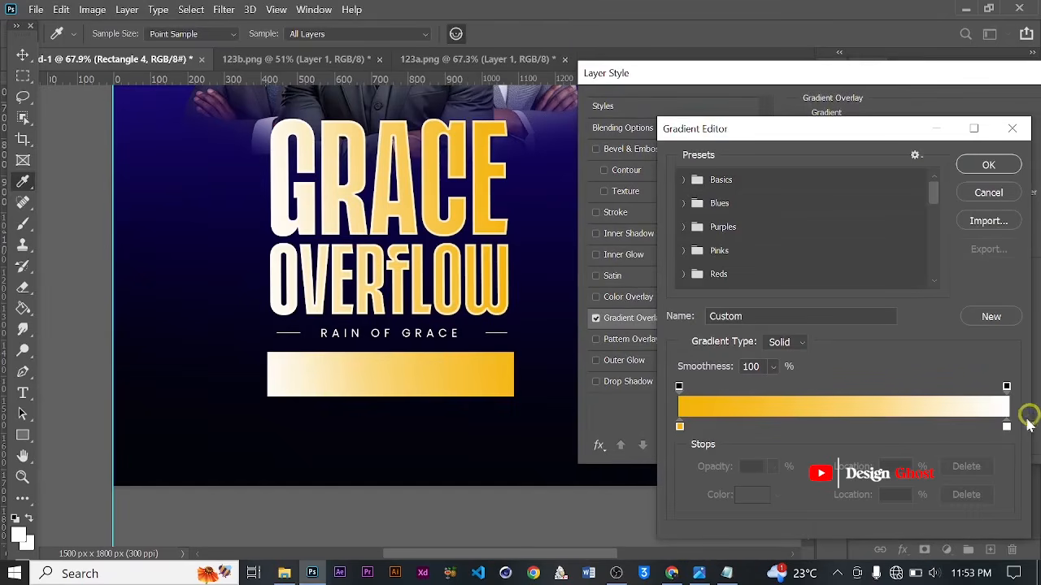
pyautogui.click(680, 426)
pyautogui.click(767, 497)
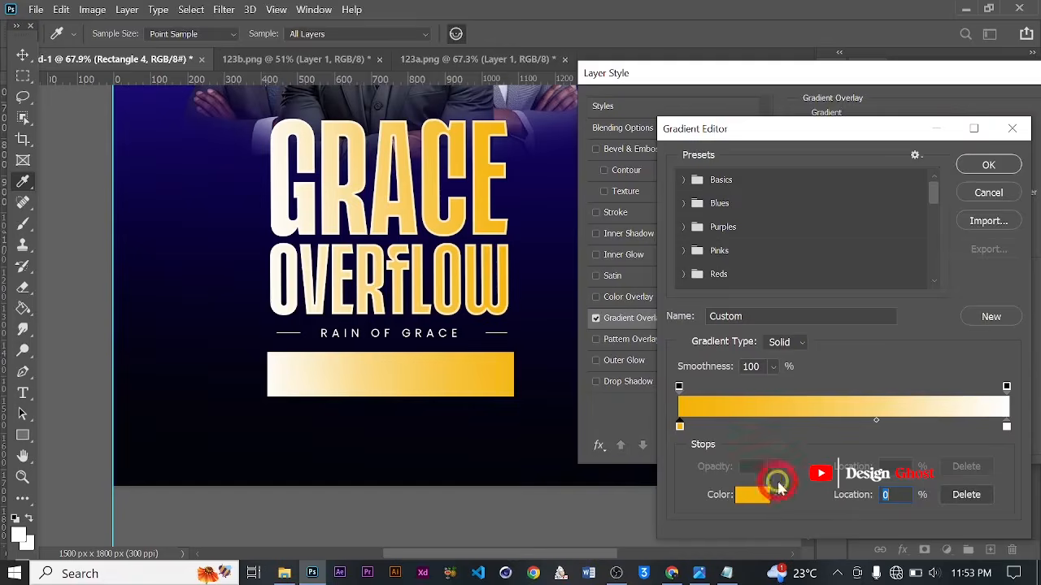
pyautogui.click(150, 98)
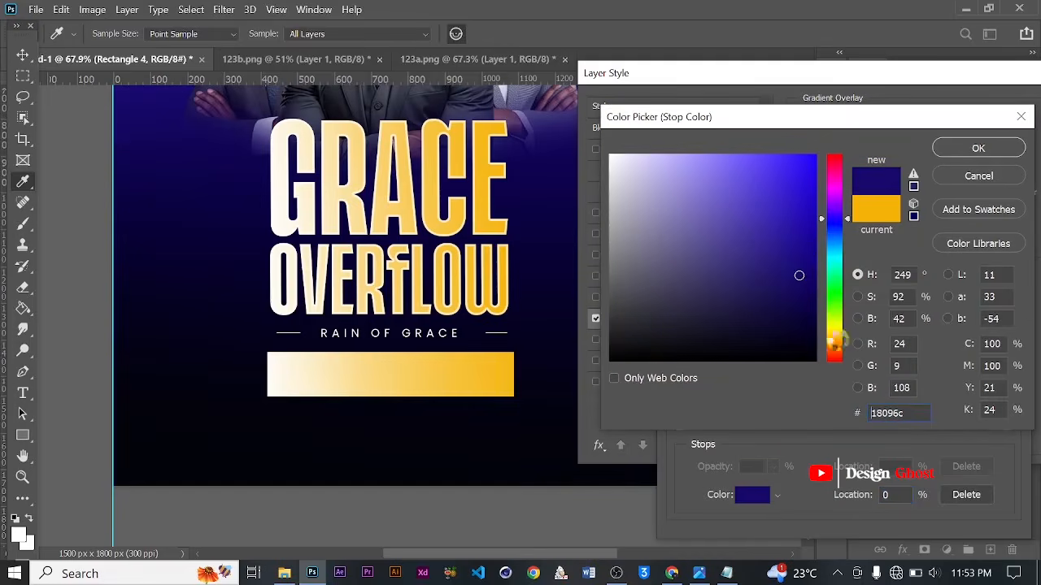
pyautogui.moveTo(799, 267)
pyautogui.mouseDown()
pyautogui.moveTo(804, 239)
pyautogui.moveTo(781, 224)
pyautogui.moveTo(800, 197)
pyautogui.mouseUp()
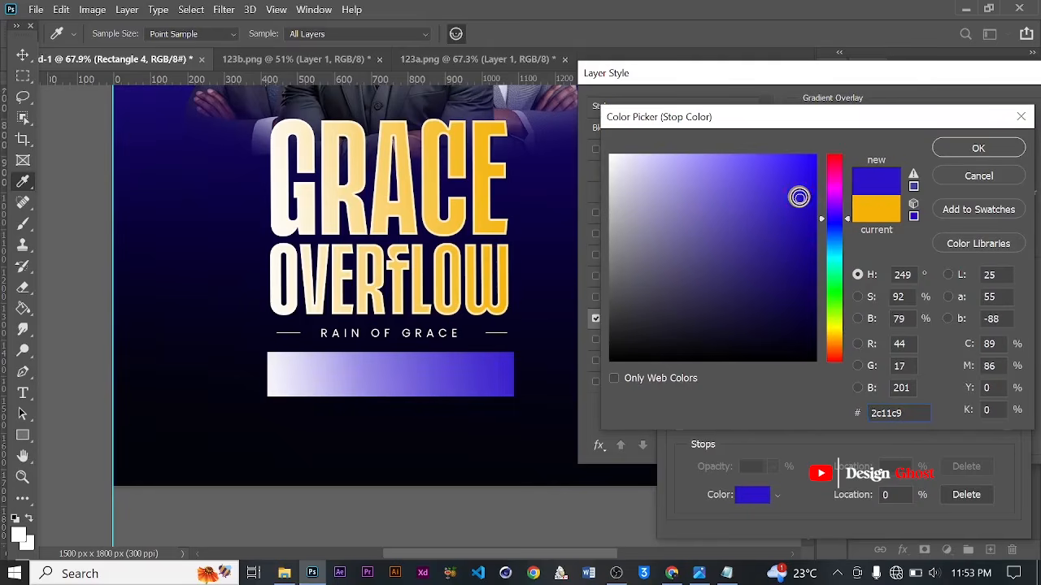
pyautogui.click(976, 150)
# - Set the gradient's 100% color stop to light cyan 5dd6da and apply the Gradient Overlay to the rectangle
pyautogui.click(892, 466)
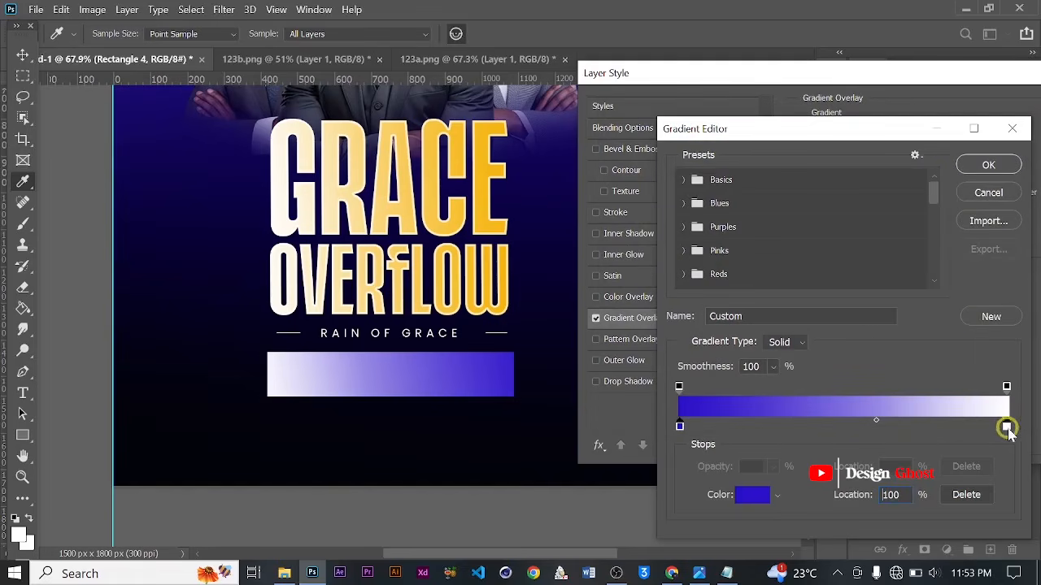
pyautogui.click(779, 496)
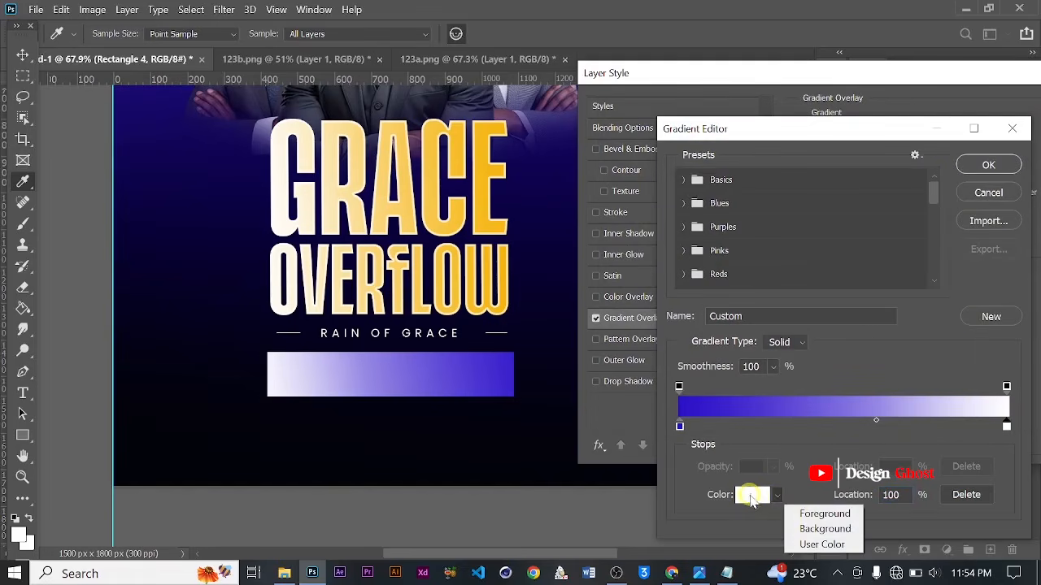
pyautogui.click(751, 498)
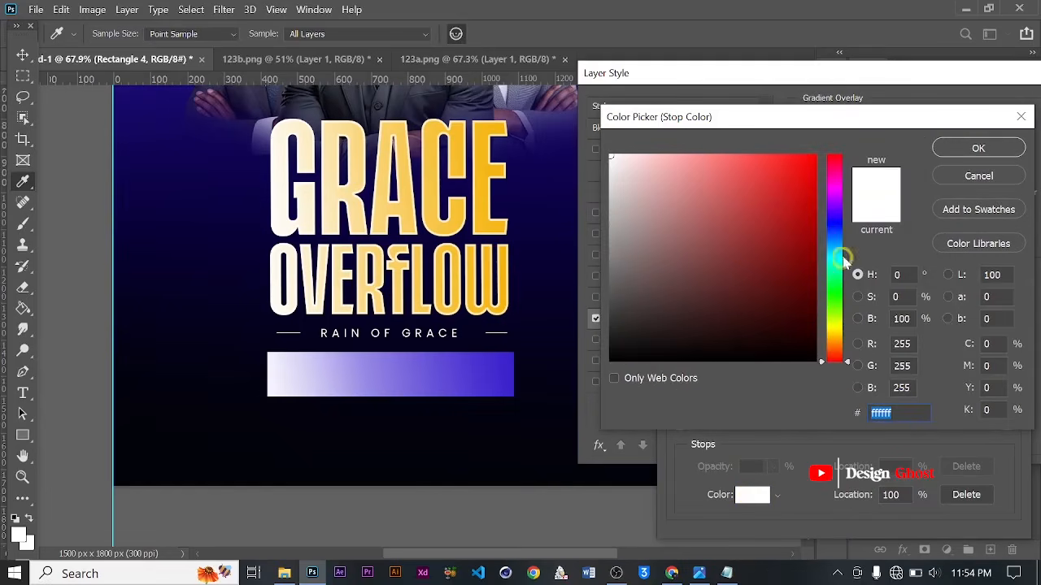
pyautogui.click(833, 256)
pyautogui.click(732, 169)
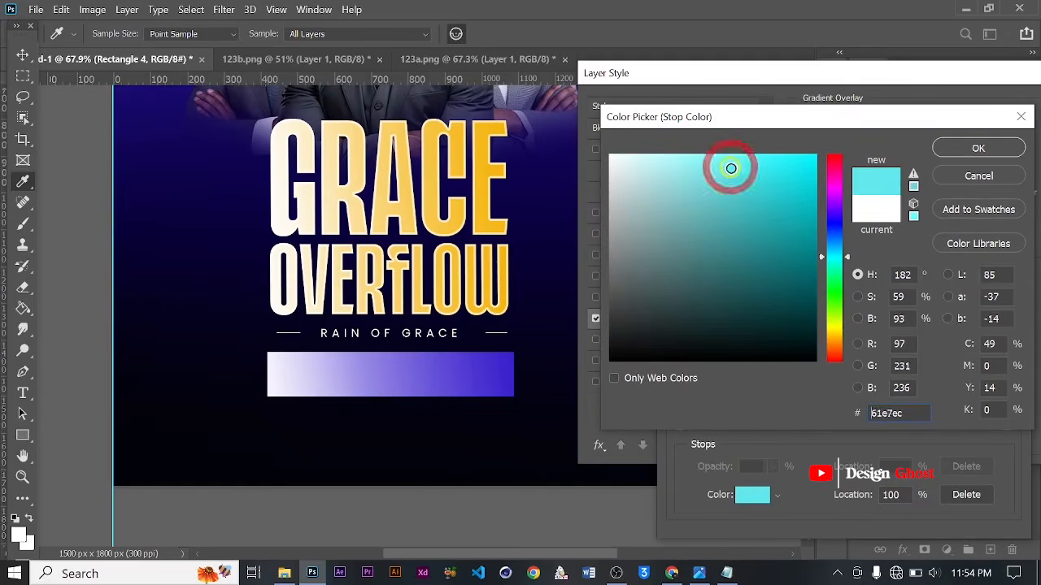
pyautogui.click(730, 185)
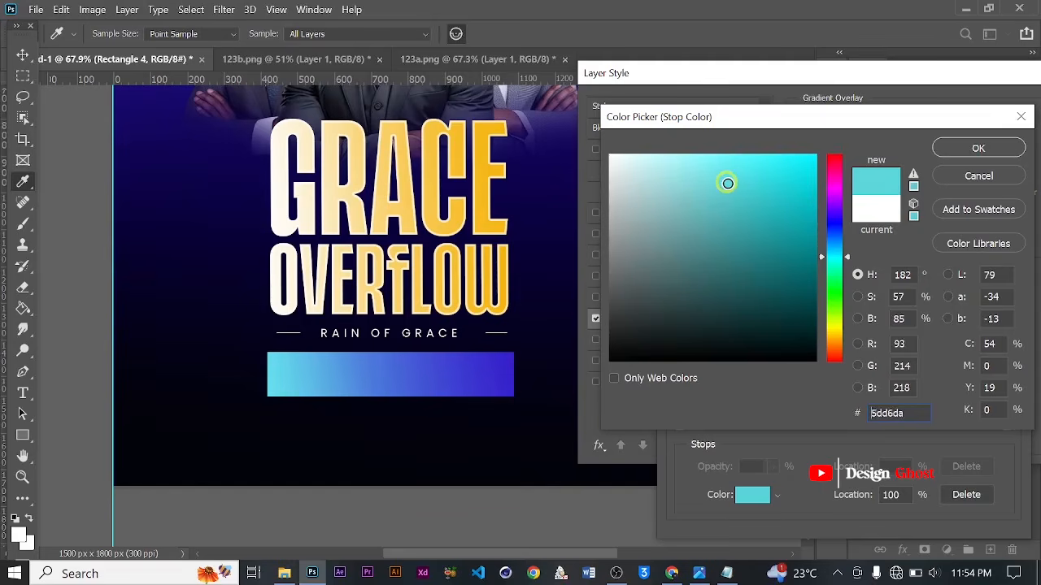
pyautogui.click(975, 149)
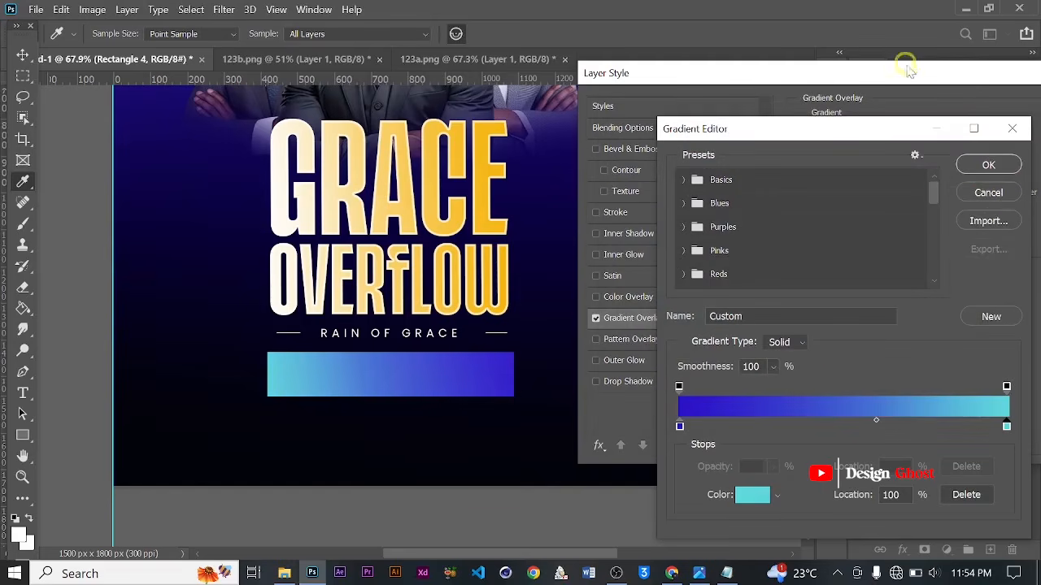
pyautogui.click(988, 164)
pyautogui.moveTo(963, 73); pyautogui.dragTo(804, 79)
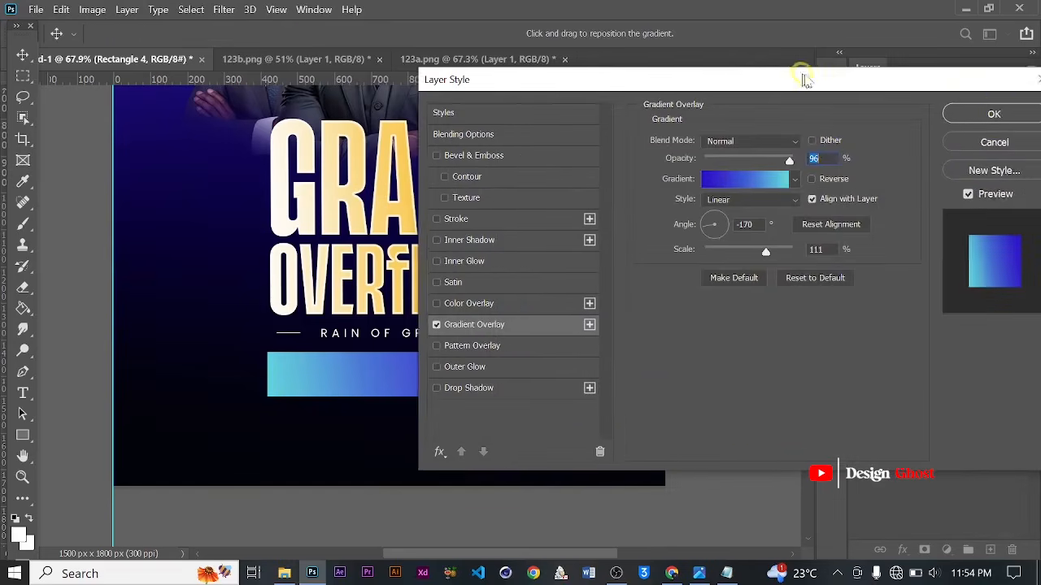
pyautogui.click(993, 114)
# - Examine the gradient rectangle up close and against the whole flyer layout
pyautogui.scroll(4, 359, 382)
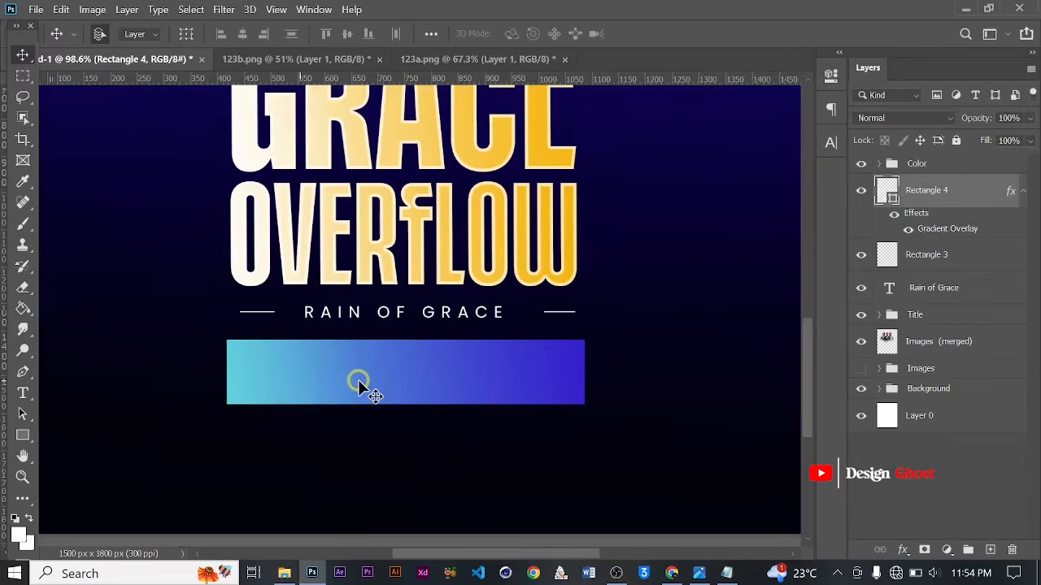
pyautogui.scroll(1, 359, 382)
pyautogui.press('space')
pyautogui.press('Return')
pyautogui.hotkey('ctrl', '0')
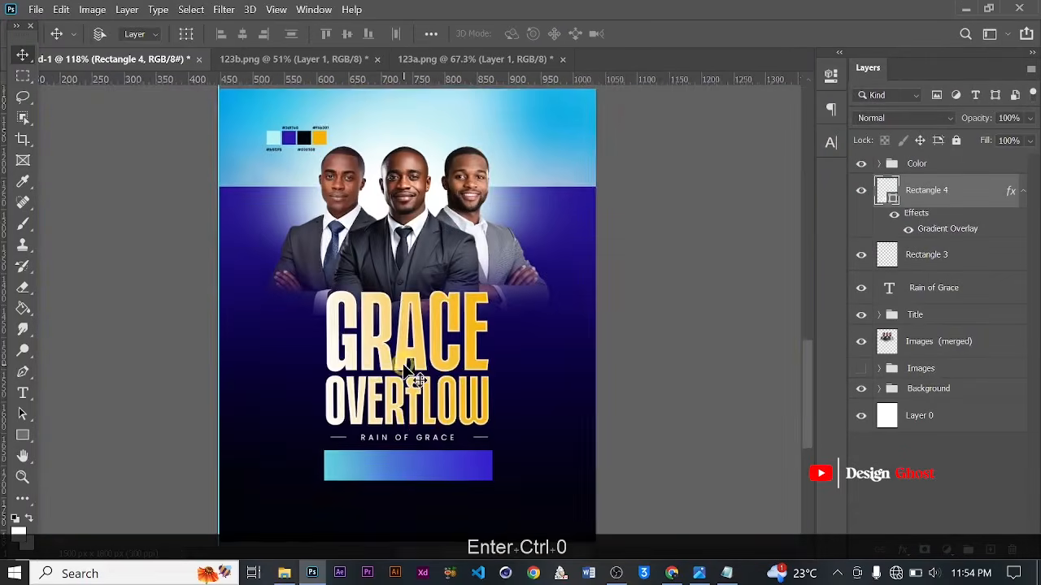
pyautogui.scroll(4, 411, 412)
pyautogui.press('space')
pyautogui.moveTo(431, 418); pyautogui.dragTo(427, 315)
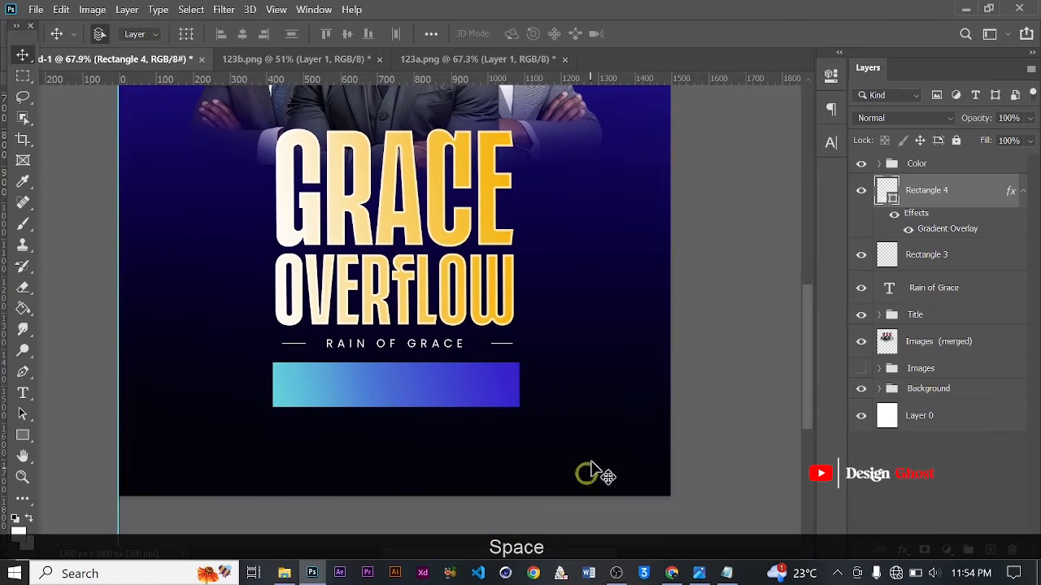
# - Switch to Notepad, copy the two lines with the theme and the "(2 Corinthian 12:9)" reference, and return to Photoshop
pyautogui.click(726, 574)
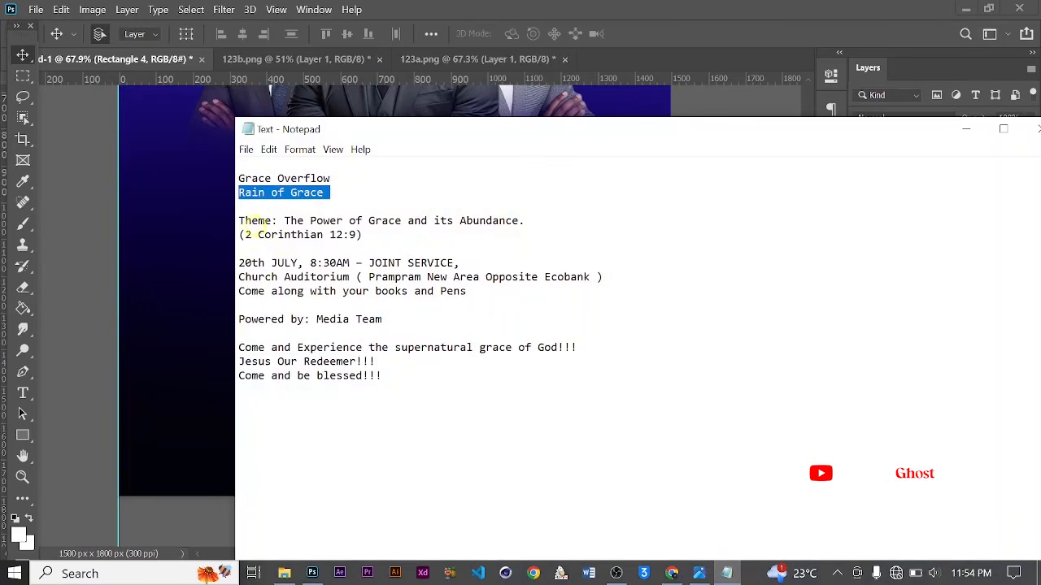
pyautogui.moveTo(240, 220); pyautogui.dragTo(348, 235)
pyautogui.rightClick(319, 233)
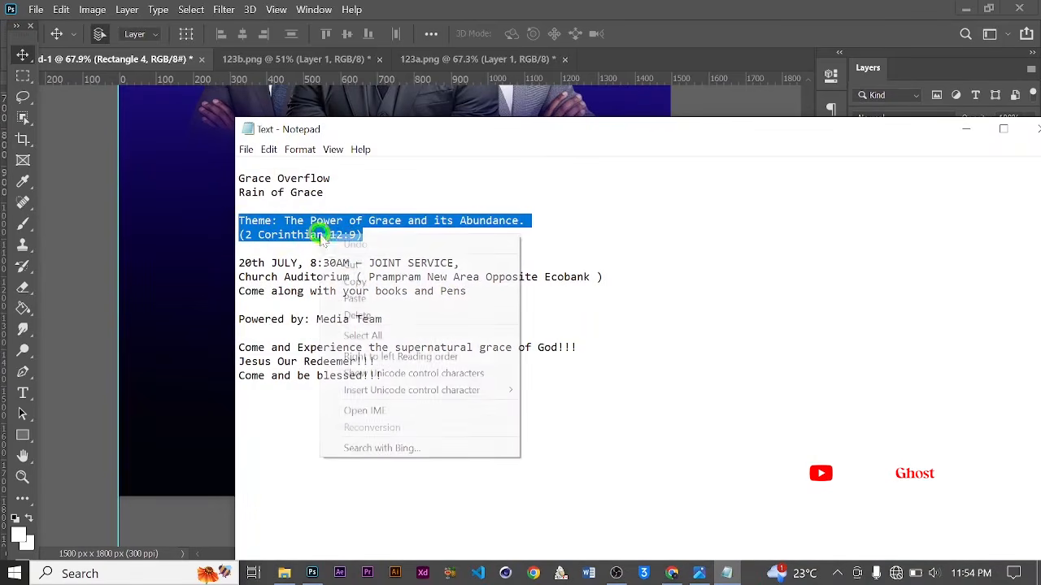
pyautogui.click(443, 281)
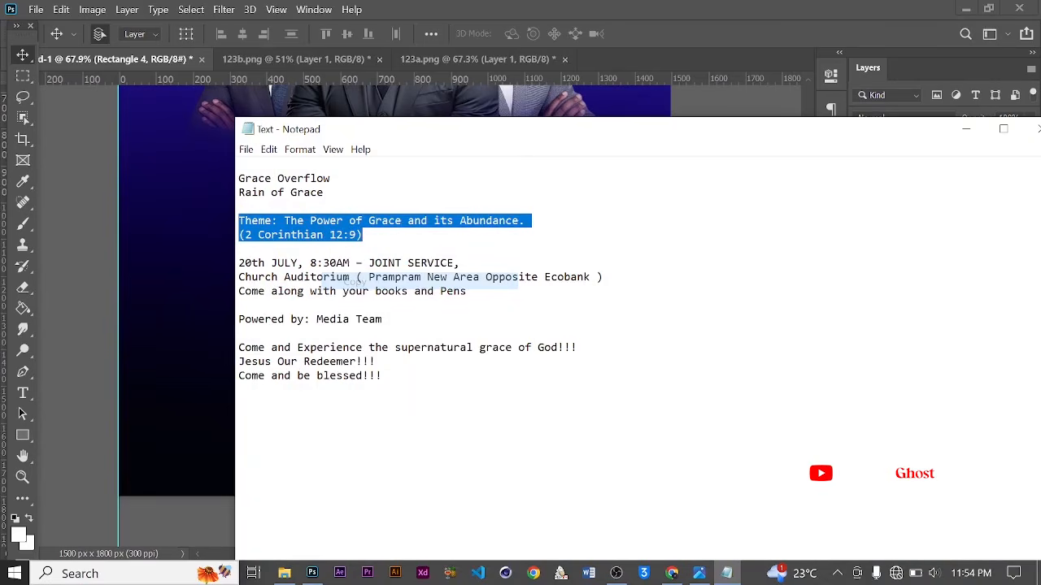
pyautogui.click(966, 128)
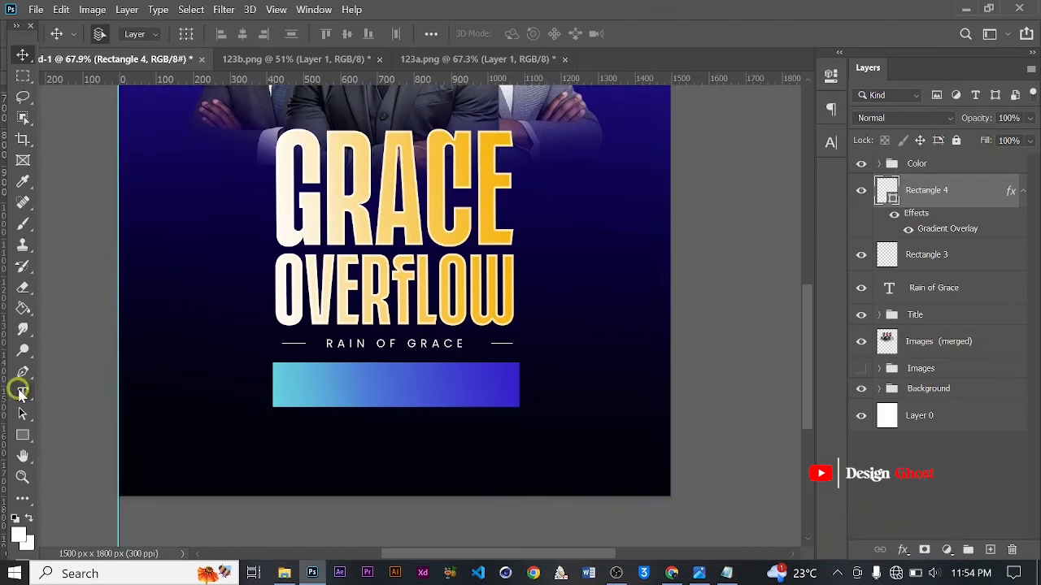
# - Duplicate the "Rain of Grace" text layer, stack the copy directly above the gradient rectangle's layer, and move it onto the rectangle
pyautogui.click(22, 392)
pyautogui.scroll(3, 323, 384)
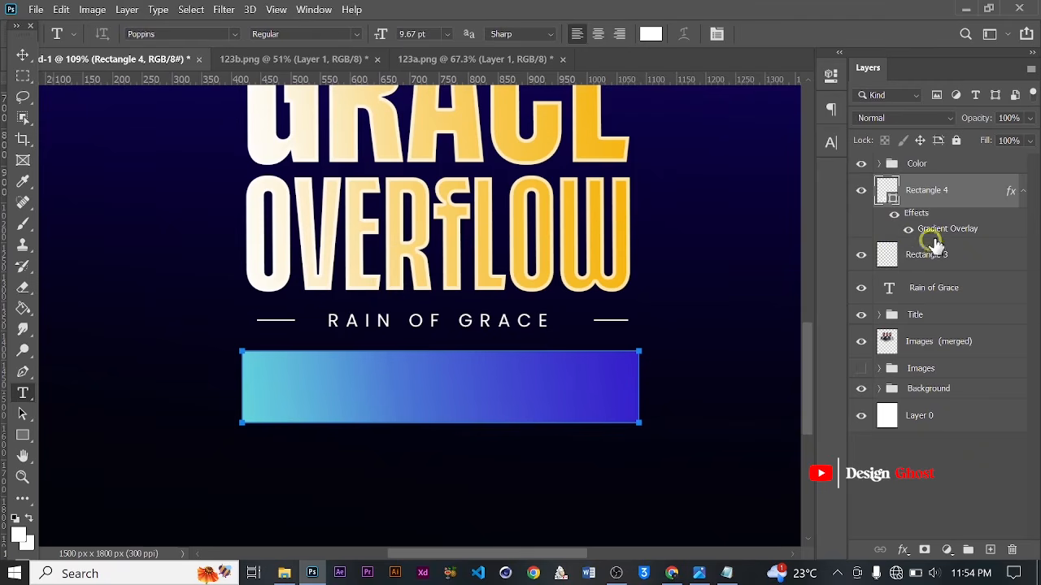
pyautogui.click(23, 54)
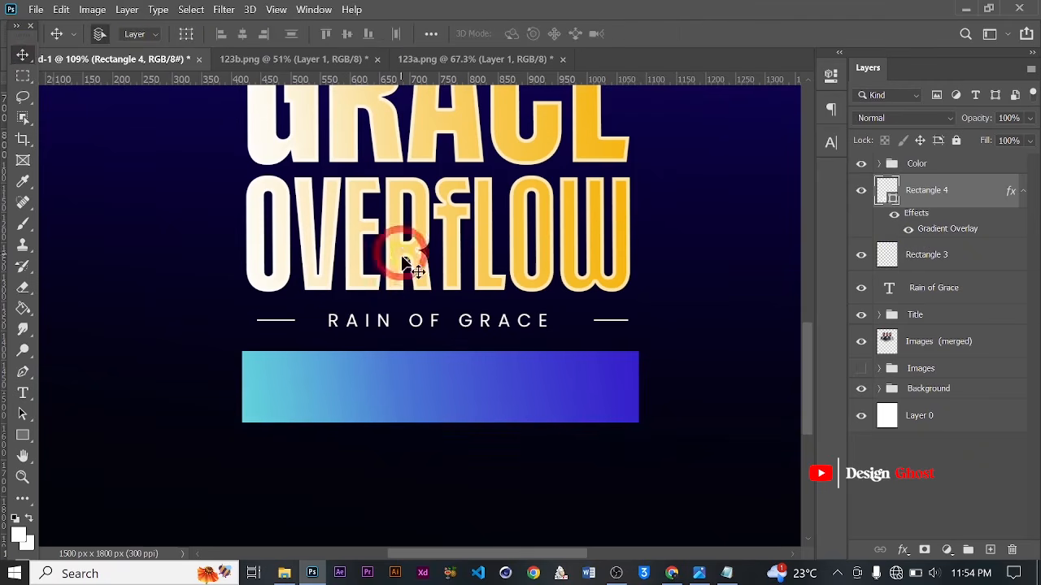
pyautogui.click(423, 322)
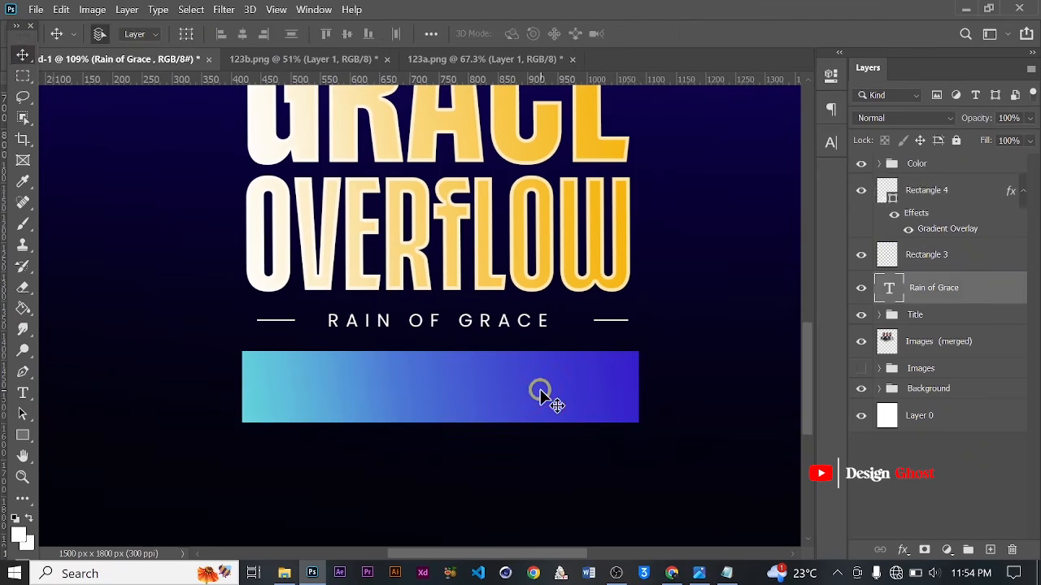
pyautogui.press('ctrl')
pyautogui.hotkey('ctrl', 'j')
pyautogui.hotkey('ctrl', ']')
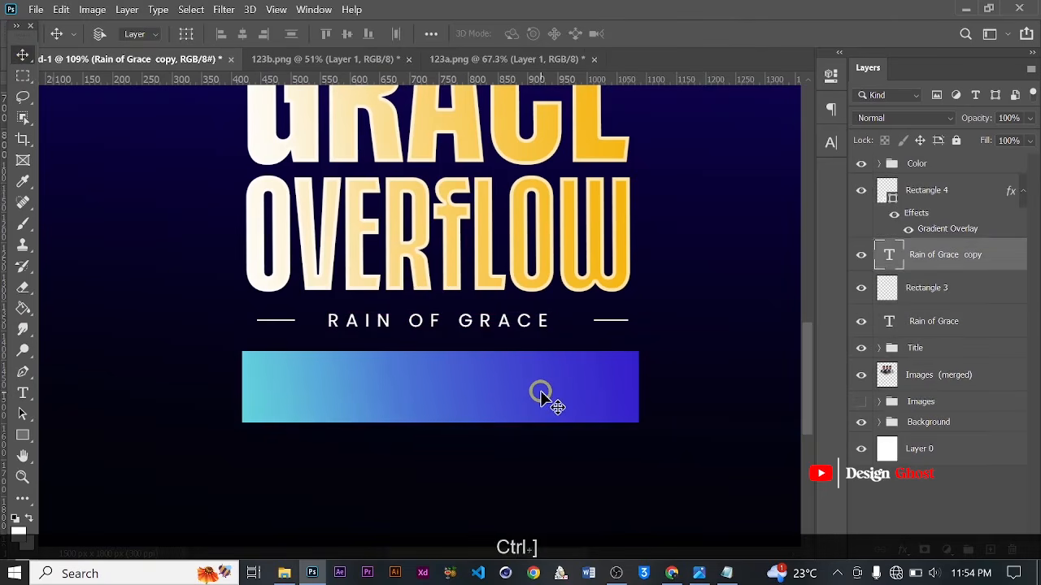
pyautogui.hotkey('ctrl', ']')
pyautogui.hotkey('ctrl', ']')
pyautogui.hotkey('ctrl', ']')
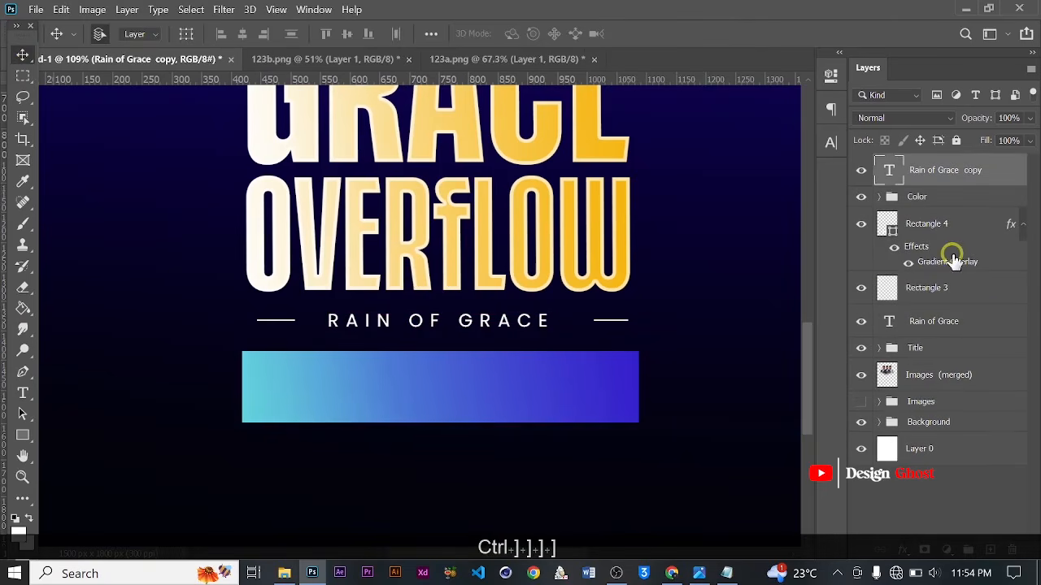
pyautogui.hotkey('ctrl', '[')
pyautogui.scroll(1, 462, 321)
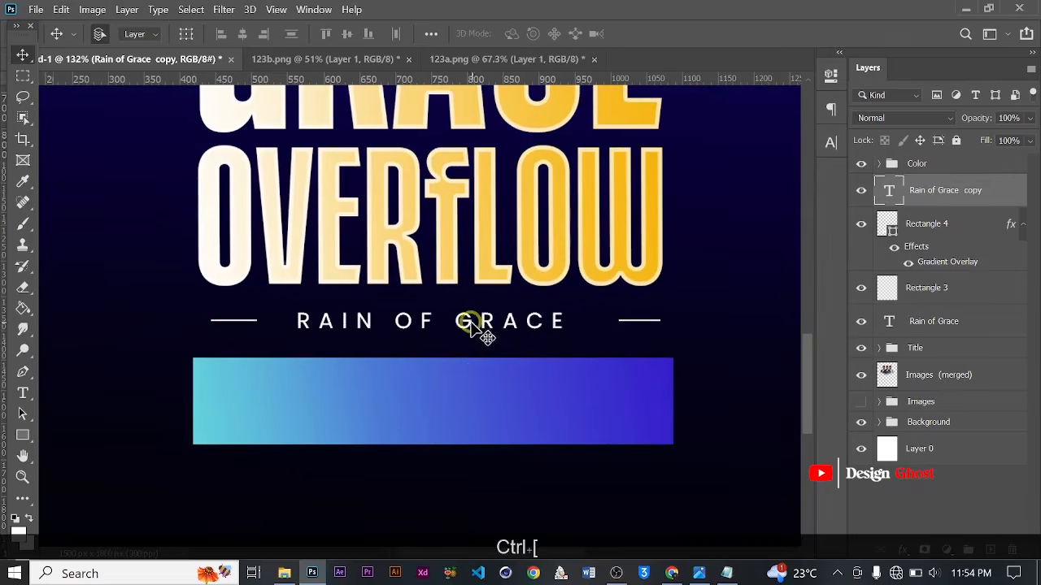
pyautogui.moveTo(462, 321); pyautogui.dragTo(460, 403)
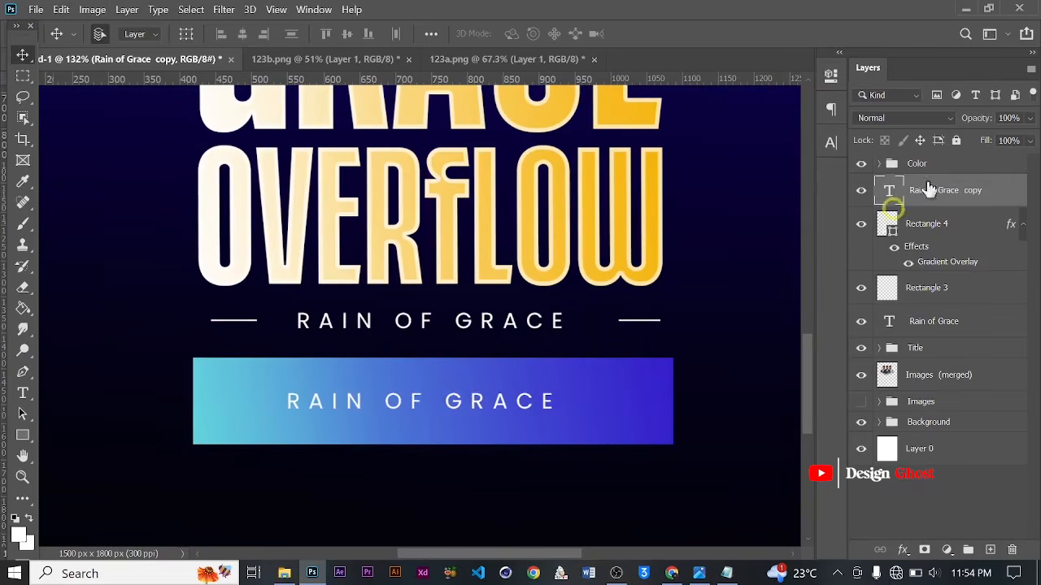
# - Set the tracking of the duplicated "Rain of Grace" text to 0
pyautogui.click(827, 147)
pyautogui.click(808, 201)
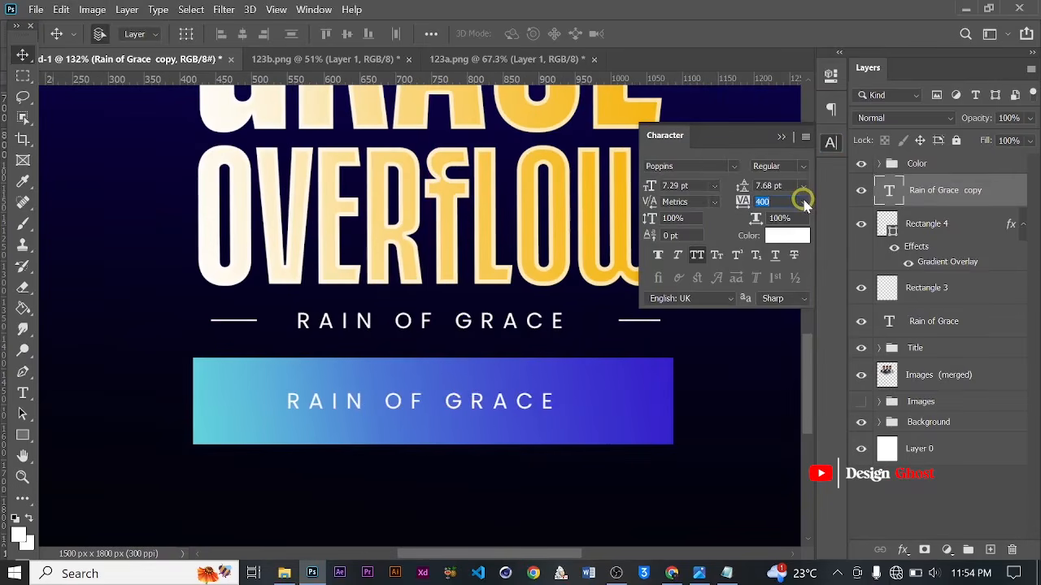
pyautogui.click(803, 201)
pyautogui.click(783, 298)
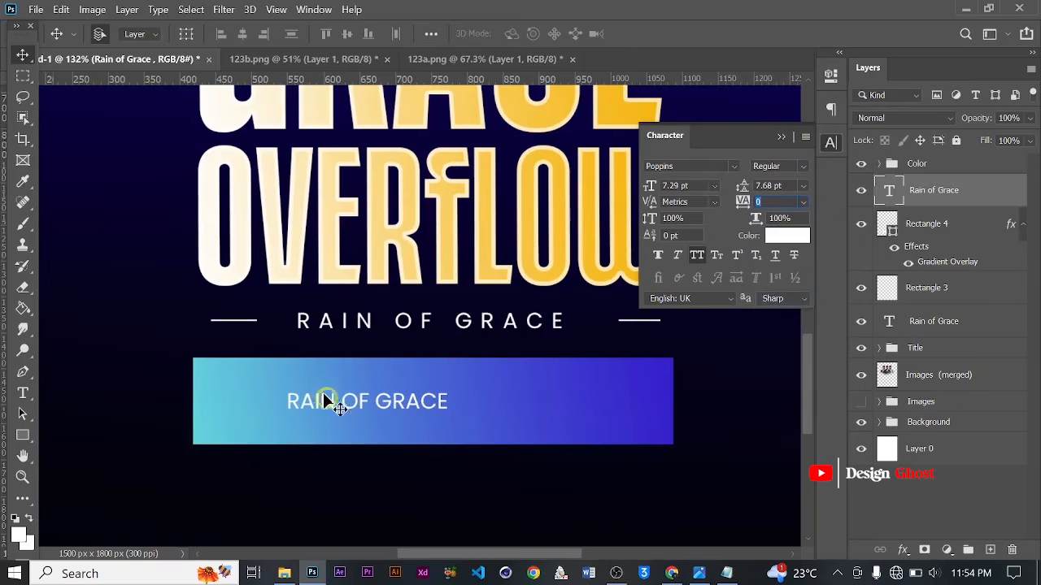
pyautogui.write('t')
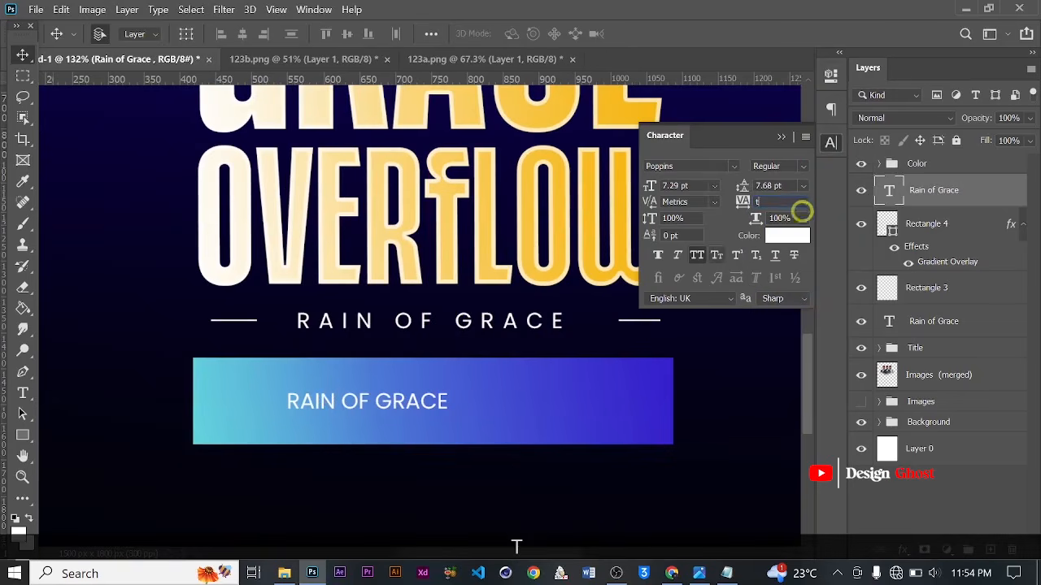
pyautogui.press('BackSpace')
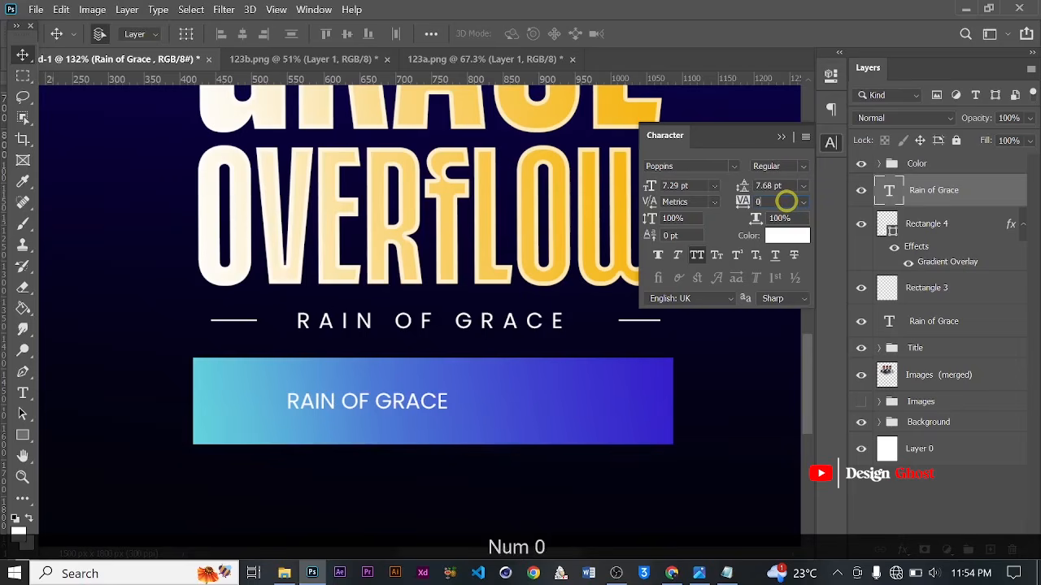
pyautogui.click(779, 136)
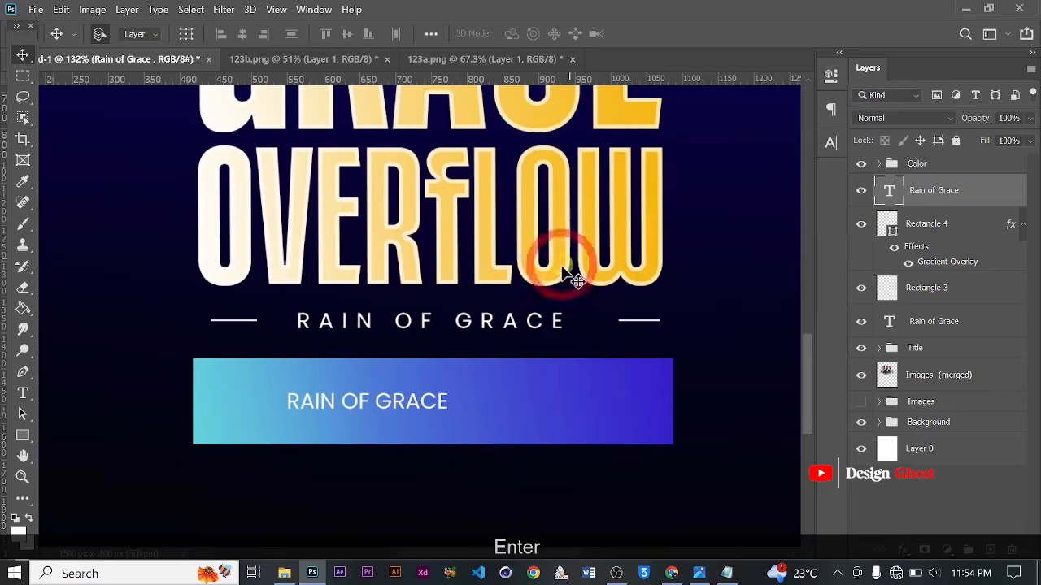
# - Replace the duplicated text with the copied "Theme: The Power of Grace and its Abundance. (2 Corinthian 12:9)" and commit it
pyautogui.press('t')
pyautogui.click(364, 404)
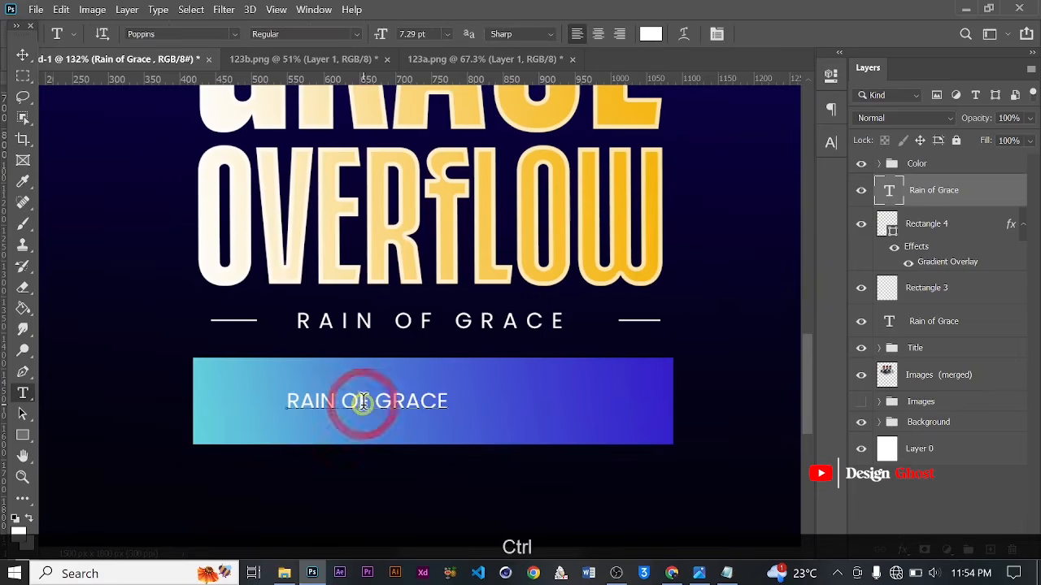
pyautogui.hotkey('ctrl', 'a')
pyautogui.write('THEME: THE POWER OF GRACE AND ITS ABUNDANCE (2 CORINTHIAN 12:9)')
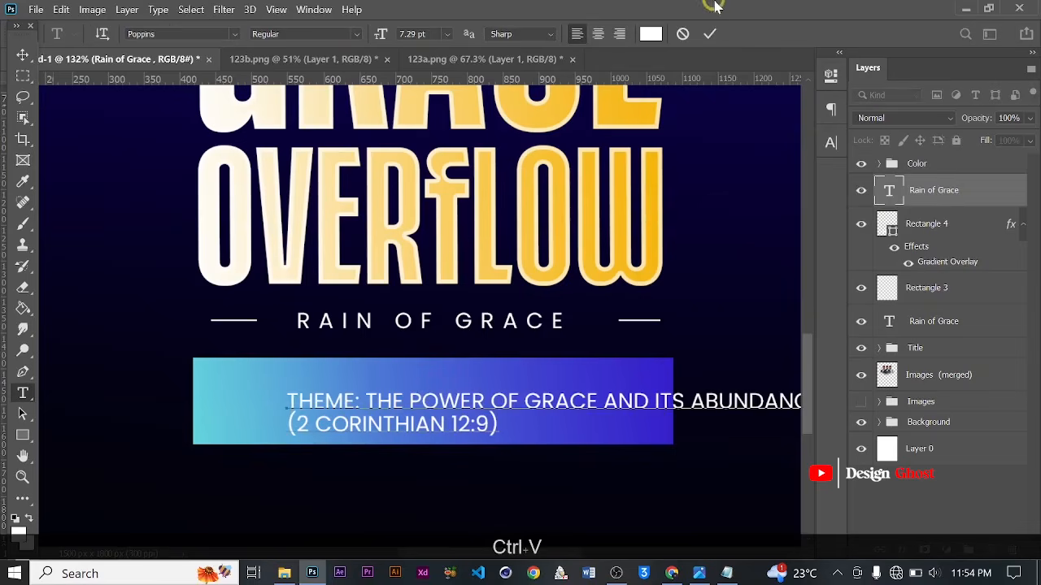
pyautogui.click(709, 33)
# - Turn off All Caps for the theme text and try the Bold weight of Poppins on it
pyautogui.click(830, 142)
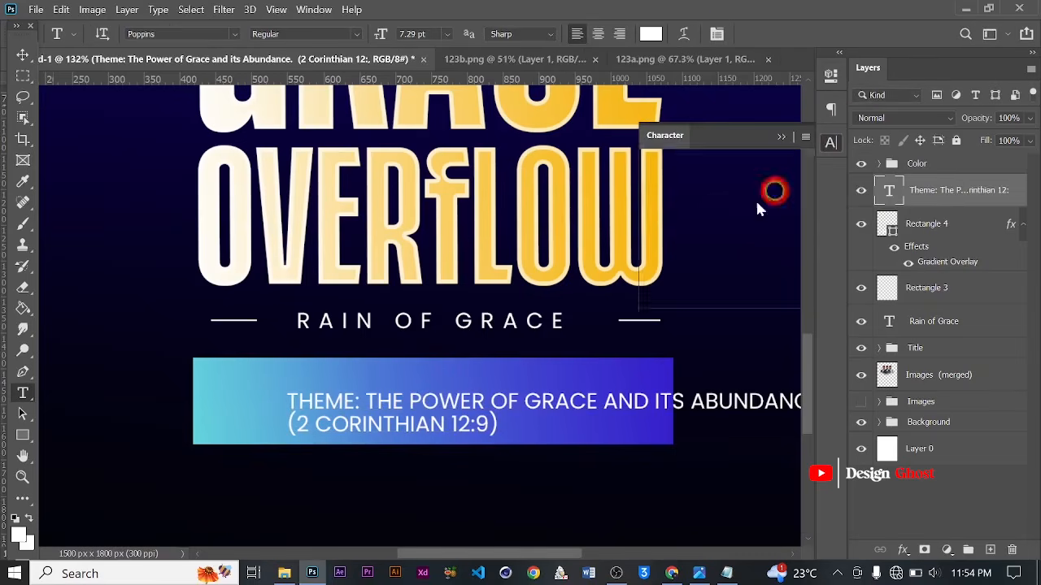
pyautogui.click(696, 258)
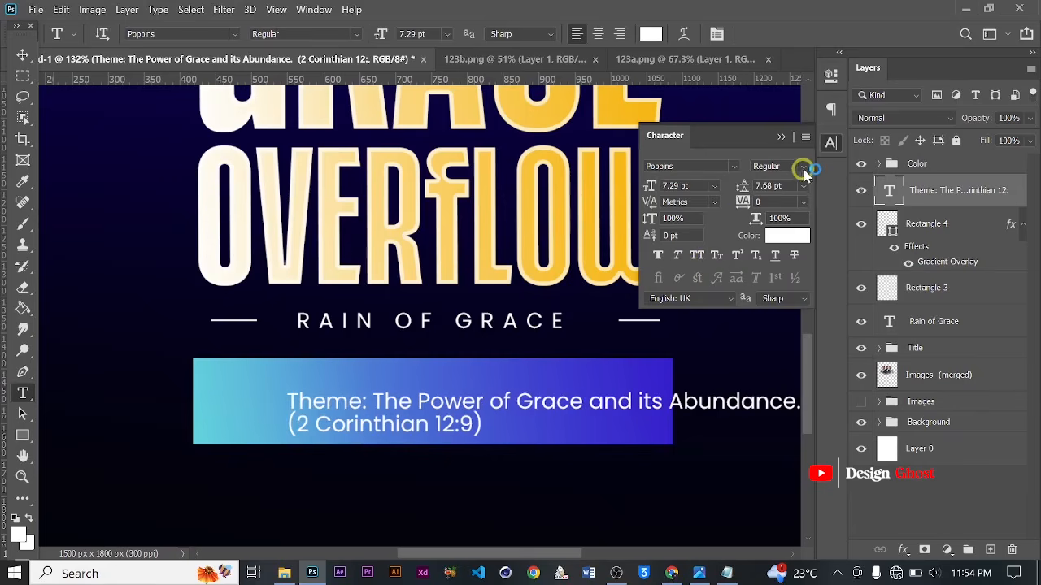
pyautogui.click(802, 167)
pyautogui.click(788, 259)
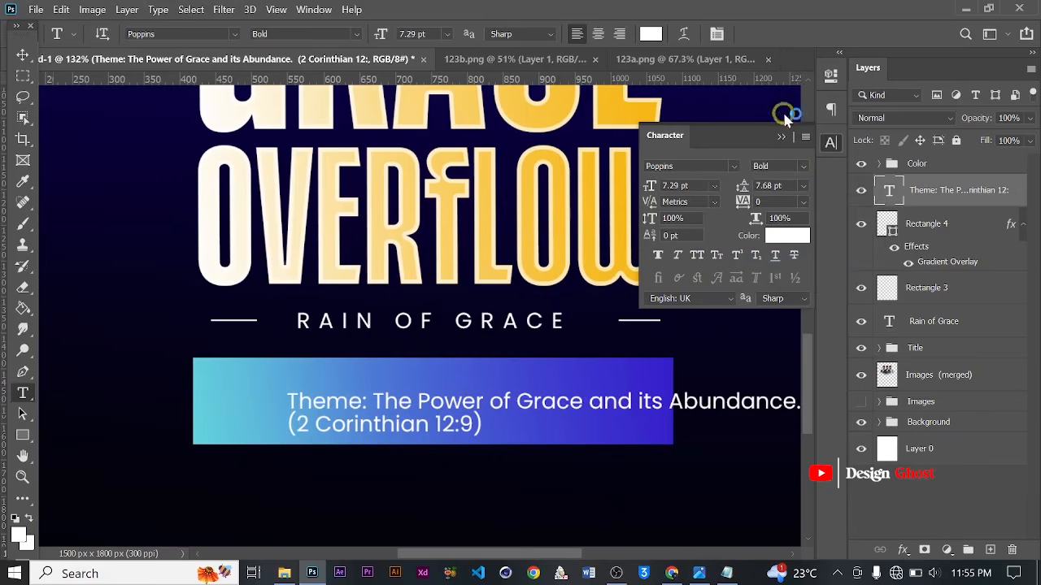
# - Set the theme text's weight to Medium and apply faux bold to it
pyautogui.click(803, 168)
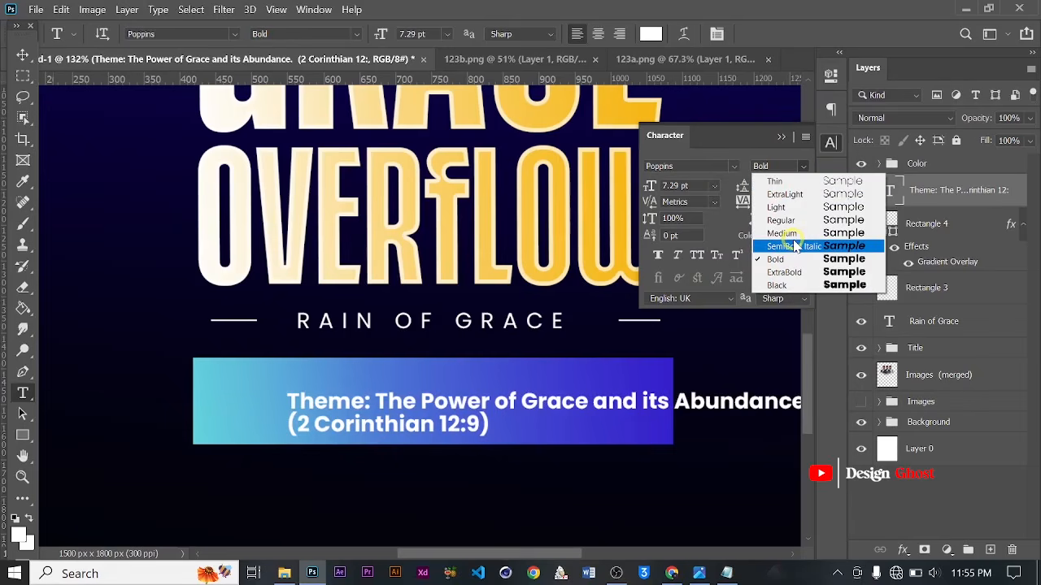
pyautogui.click(783, 234)
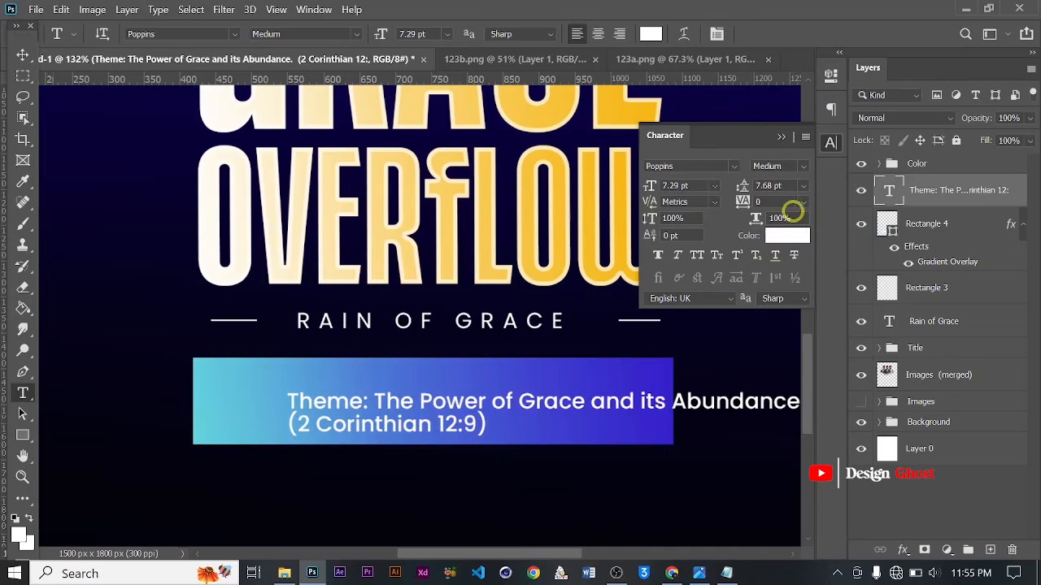
pyautogui.click(658, 258)
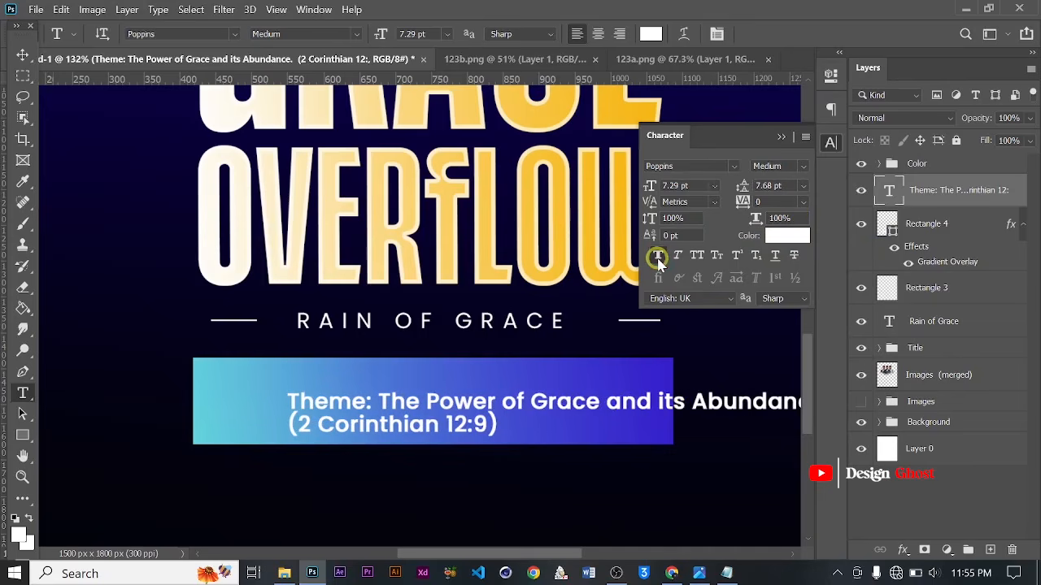
pyautogui.click(783, 140)
# - Scale the theme text down proportionally to about 78% so it fits inside the gradient rectangle, and commit the transform
pyautogui.scroll(-2, 460, 351)
pyautogui.hotkey('ctrl', 't')
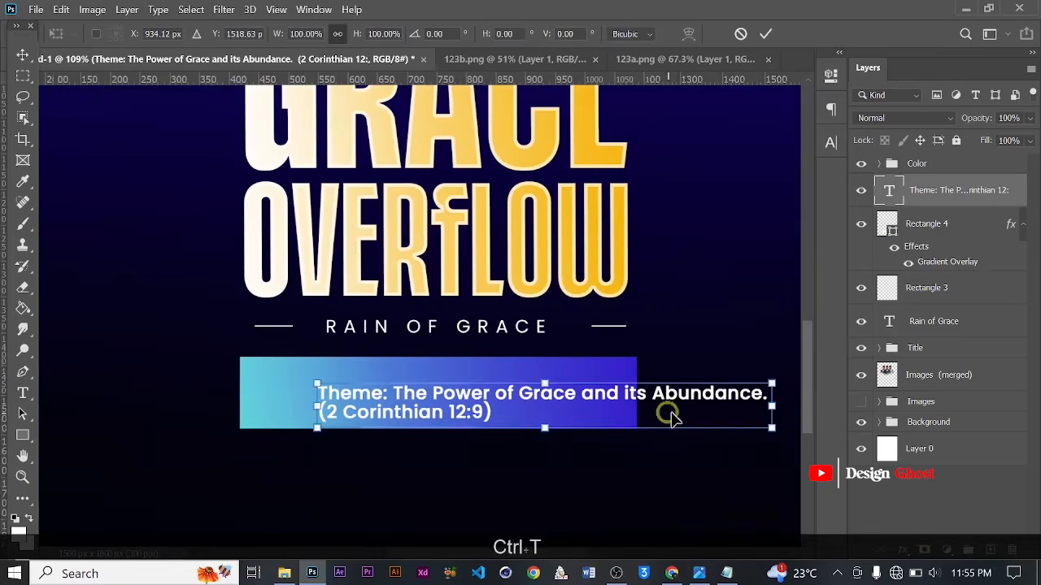
pyautogui.scroll(-2, 669, 416)
pyautogui.moveTo(688, 416); pyautogui.dragTo(587, 391)
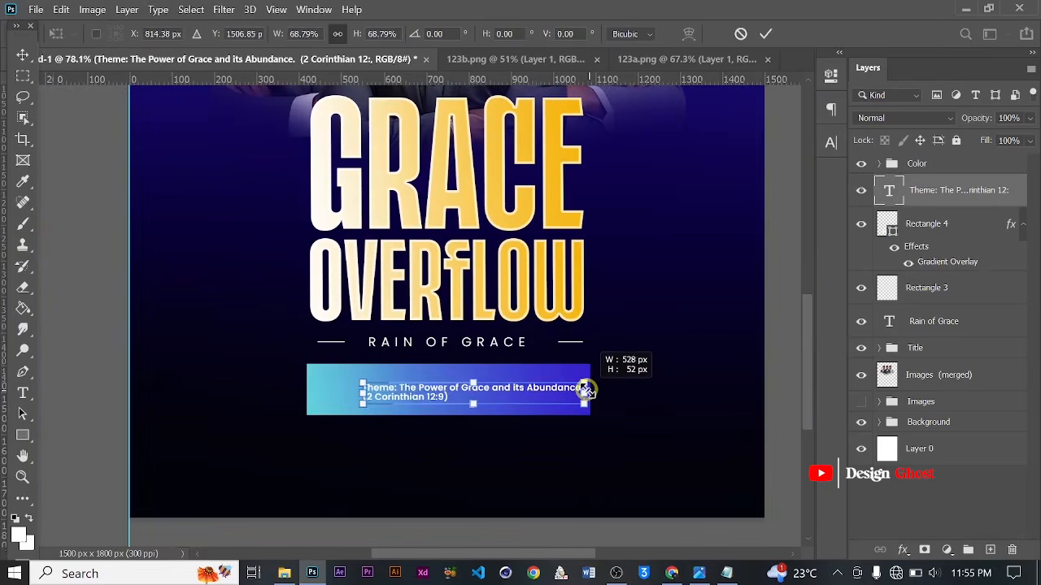
pyautogui.scroll(2, 362, 351)
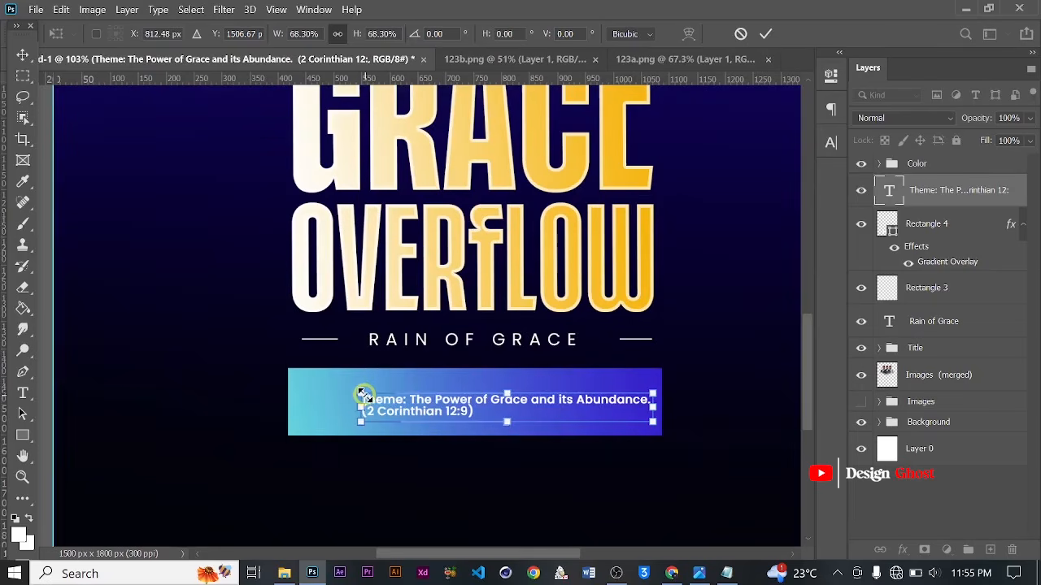
pyautogui.moveTo(351, 390); pyautogui.dragTo(323, 390)
pyautogui.press('Return')
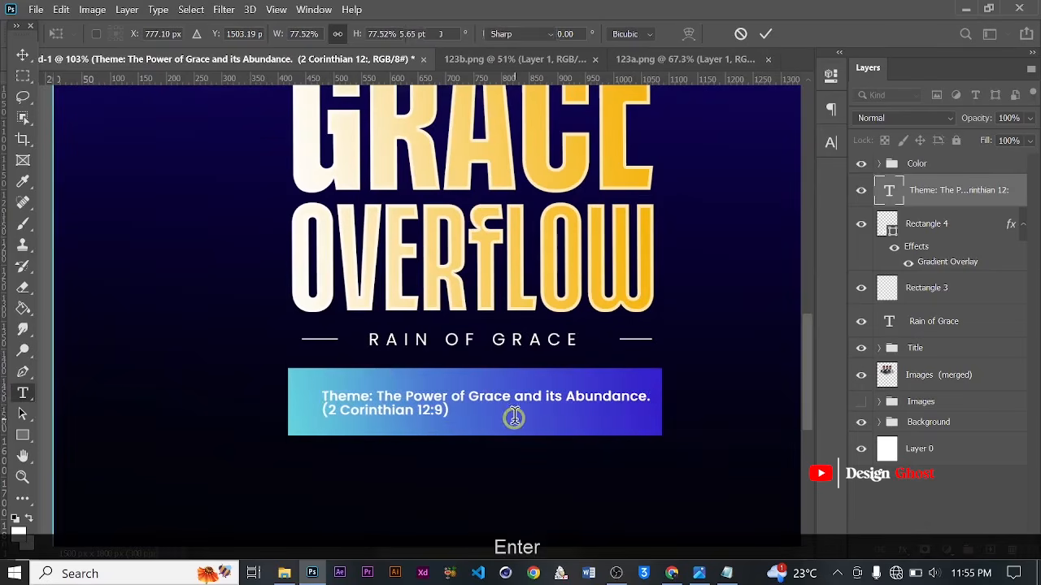
# - Center-align the two lines of the theme text and move the text back onto the middle of the gradient rectangle
pyautogui.scroll(1, 514, 418)
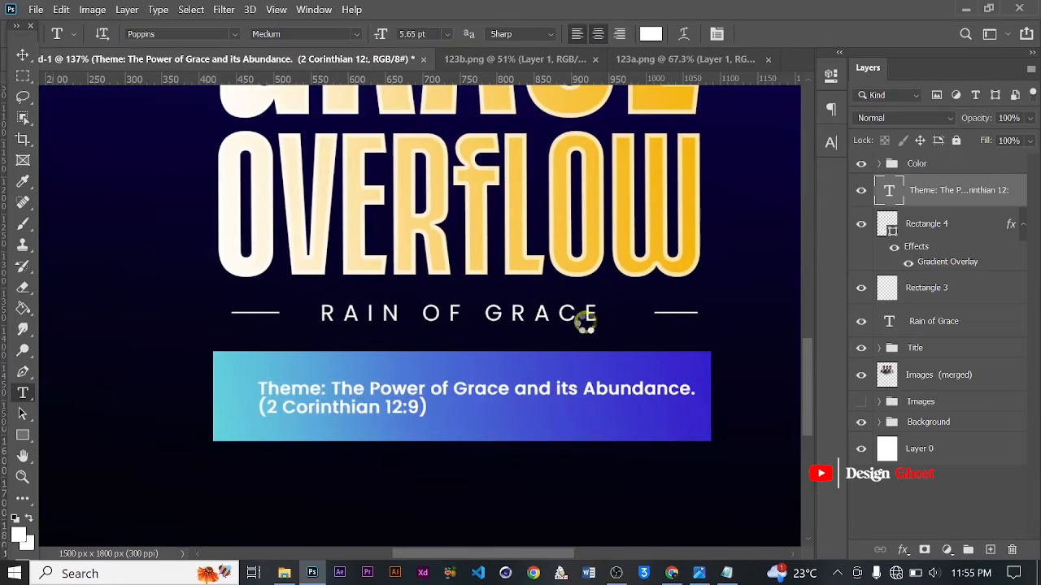
pyautogui.hotkey('ctrl', 'shift', 'c')
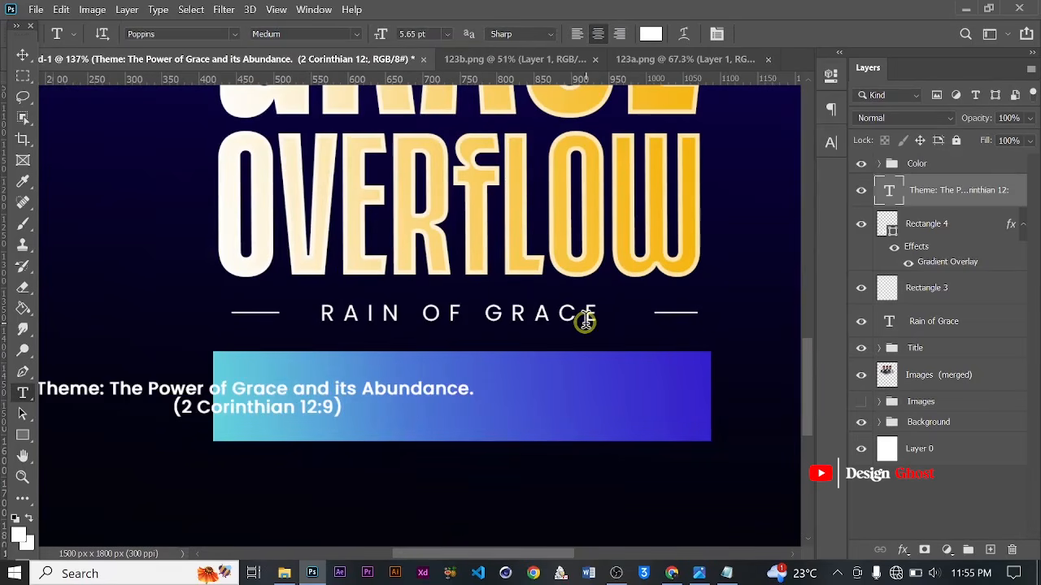
pyautogui.click(16, 53)
pyautogui.scroll(-1, 192, 407)
pyautogui.moveTo(182, 380); pyautogui.dragTo(337, 385)
pyautogui.scroll(-1, 442, 406)
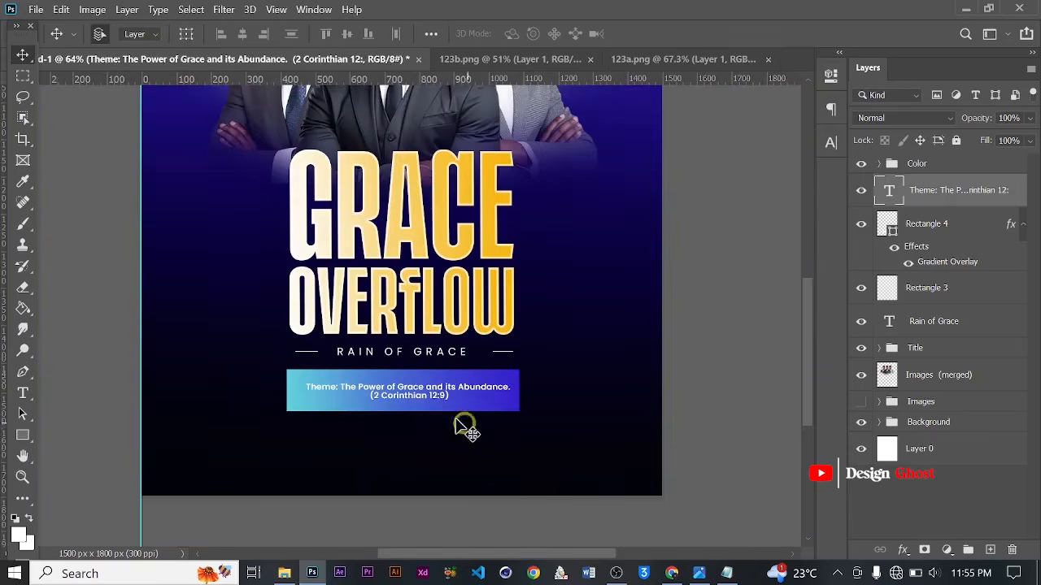
# - Set the leading of the theme text to 7 pt
pyautogui.scroll(2, 464, 425)
pyautogui.press('Return')
pyautogui.hotkey('ctrl', '0')
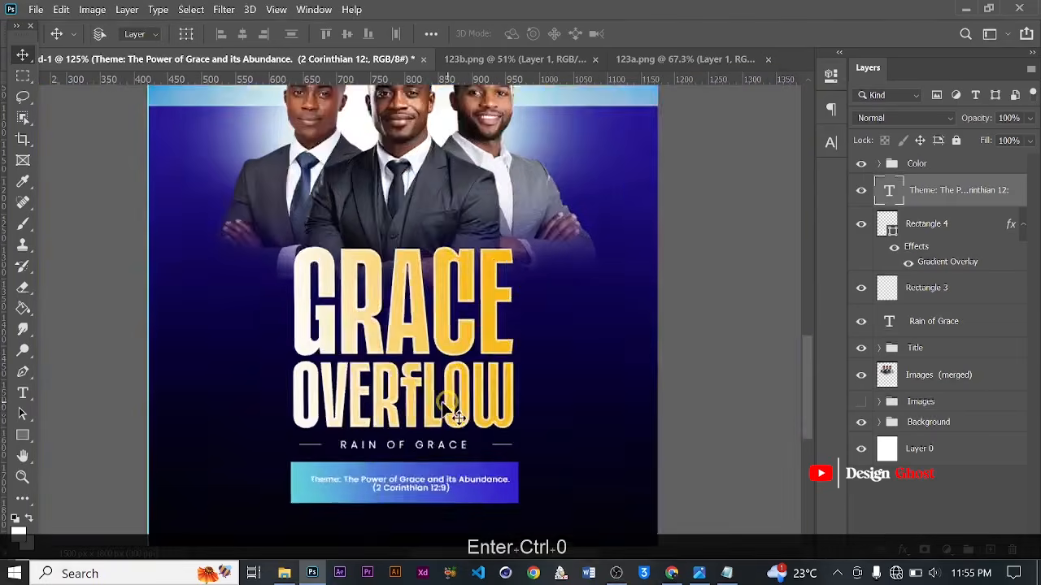
pyautogui.scroll(2, 435, 424)
pyautogui.moveTo(430, 428); pyautogui.dragTo(428, 285)
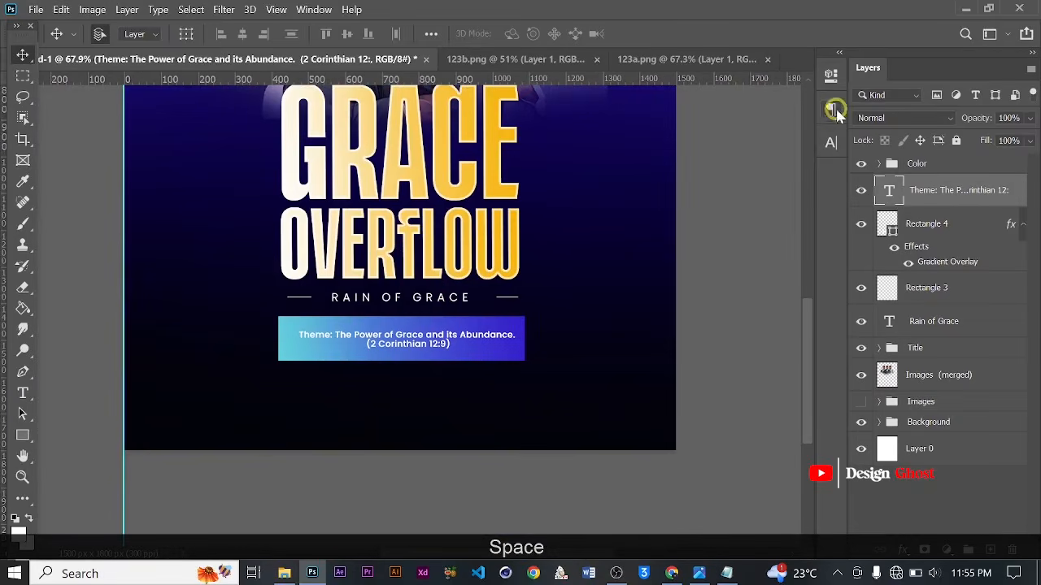
pyautogui.click(833, 143)
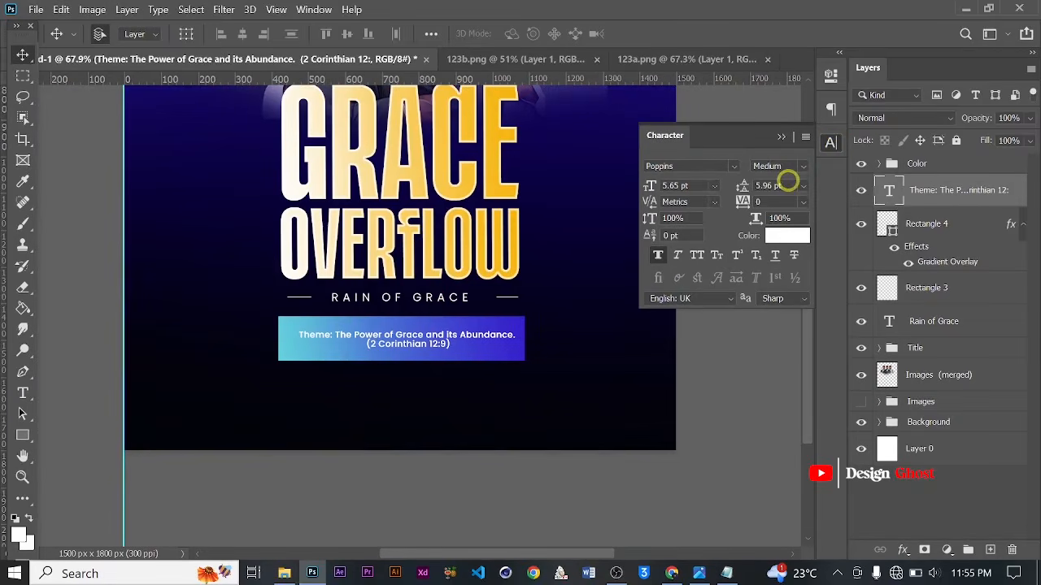
pyautogui.write('6')
pyautogui.press('Return')
pyautogui.write('7')
pyautogui.press('Return')
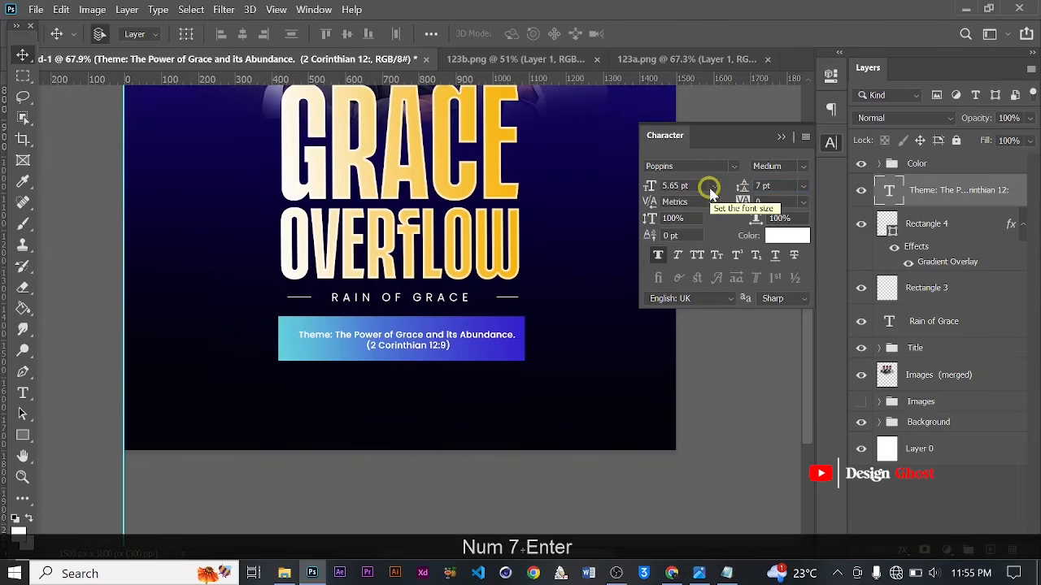
pyautogui.click(781, 136)
# - Nudge the theme text slightly to fine-tune its position within the gradient rectangle
pyautogui.scroll(-1, 406, 297)
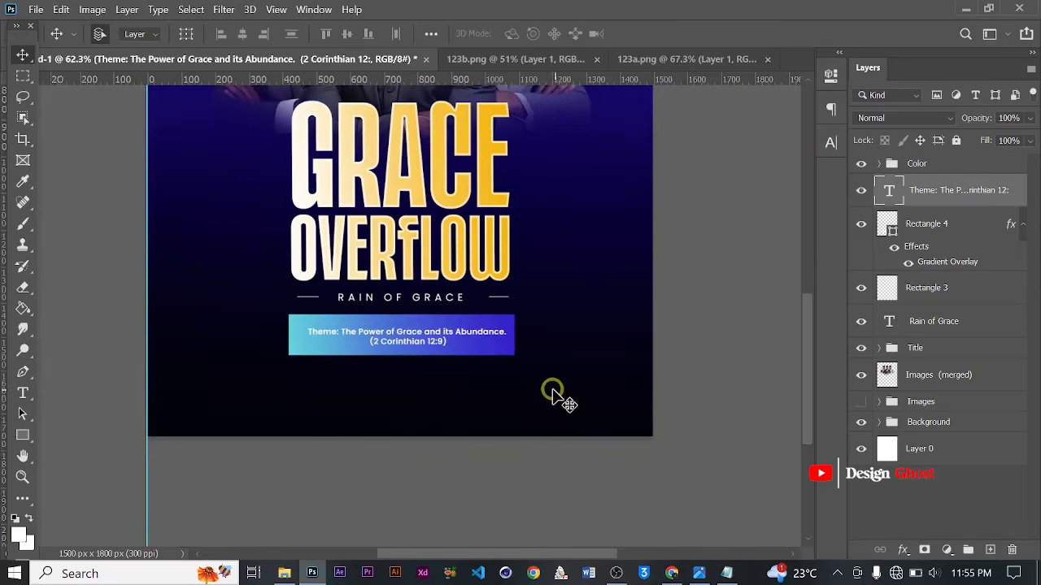
pyautogui.scroll(2, 553, 393)
pyautogui.press('Left')
pyautogui.press('Left')
pyautogui.press('Left')
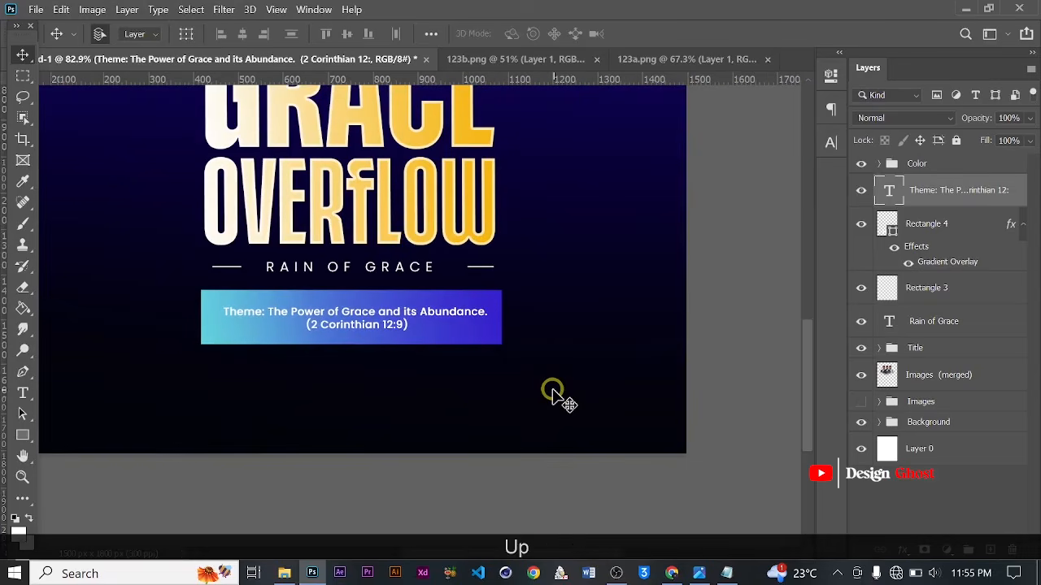
# - Examine the whole flyer and check the spacing of the theme text against the edges of the gradient rectangle
pyautogui.scroll(-2, 512, 372)
pyautogui.press('Return')
pyautogui.hotkey('ctrl', '0')
pyautogui.scroll(6, 397, 457)
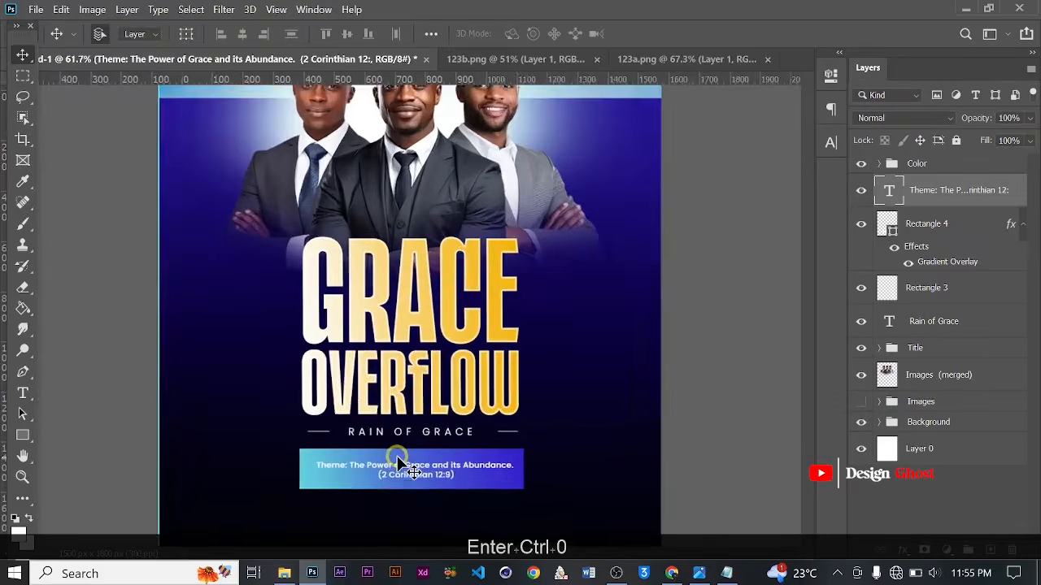
pyautogui.press('space')
pyautogui.moveTo(417, 423); pyautogui.dragTo(426, 317)
pyautogui.scroll(2, 427, 326)
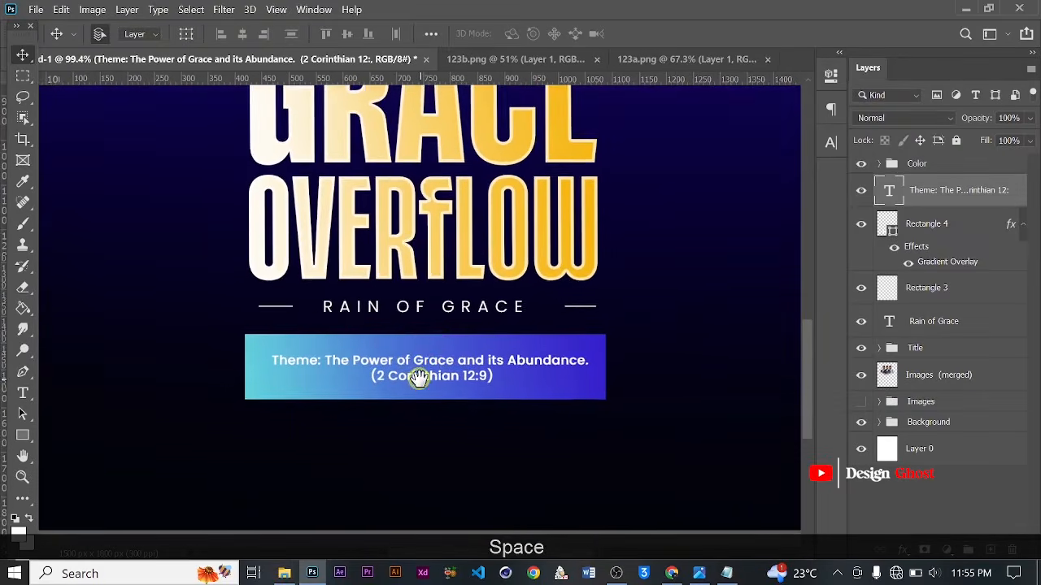
pyautogui.moveTo(418, 377); pyautogui.dragTo(420, 355)
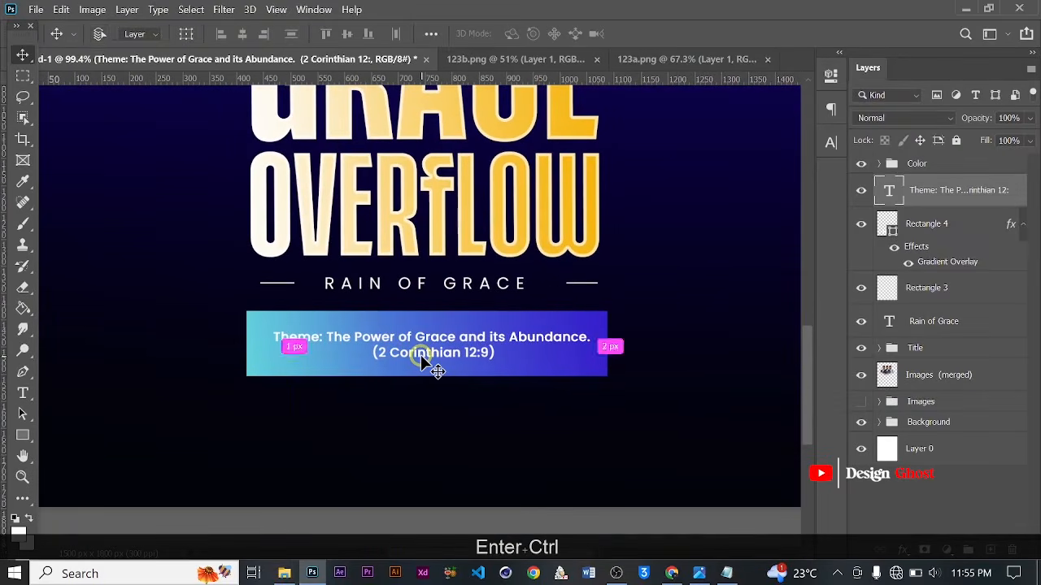
pyautogui.scroll(2, 422, 359)
pyautogui.press('space')
pyautogui.moveTo(412, 391); pyautogui.dragTo(414, 339)
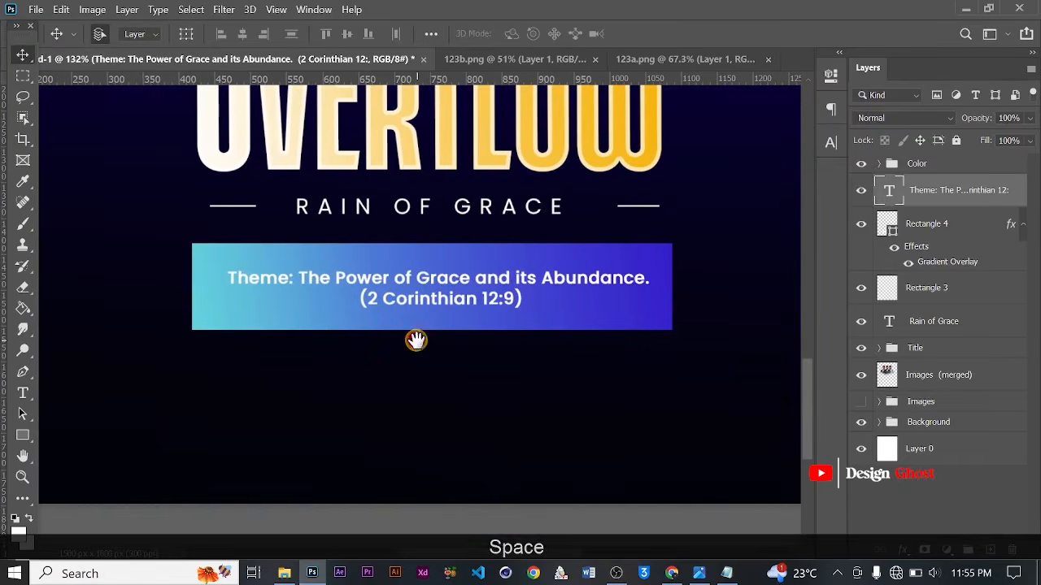
# - Switch to Notepad to read the remaining event details, return to Photoshop and examine the free area below the gradient rectangle
pyautogui.click(727, 574)
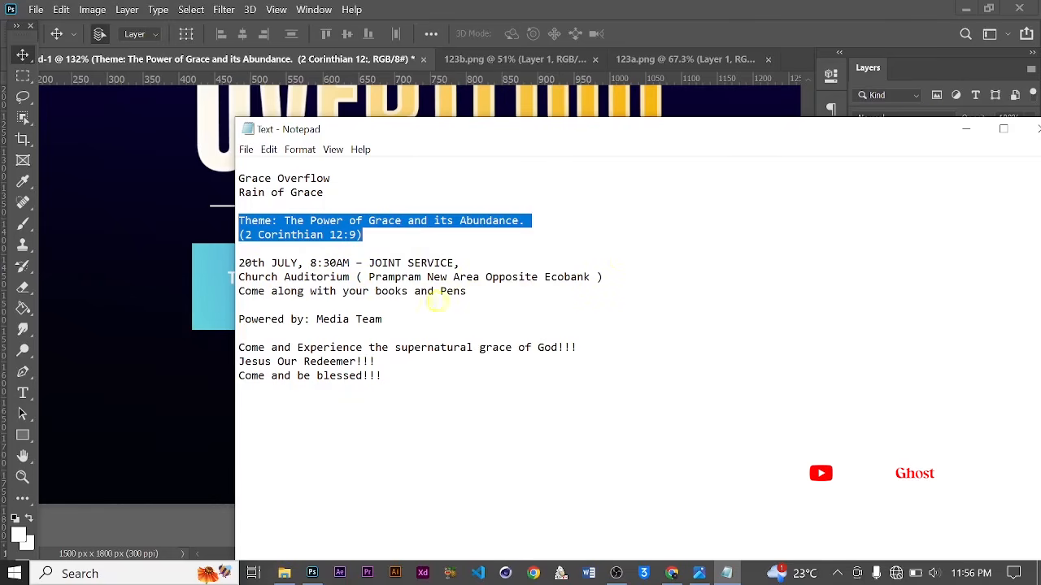
pyautogui.click(960, 129)
pyautogui.scroll(3, 270, 347)
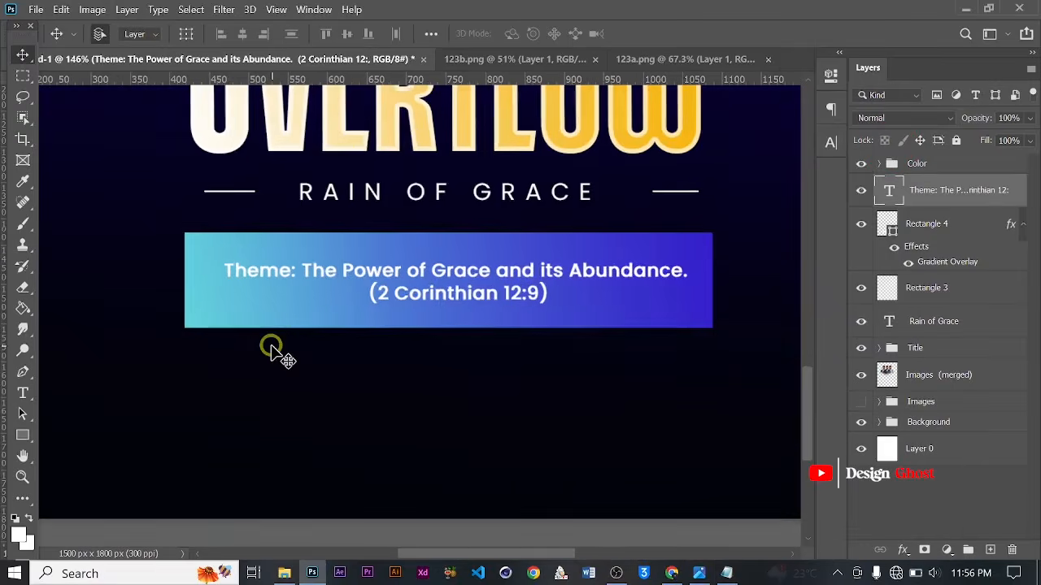
pyautogui.moveTo(417, 385); pyautogui.dragTo(399, 372)
pyautogui.hotkey('ctrl', '0')
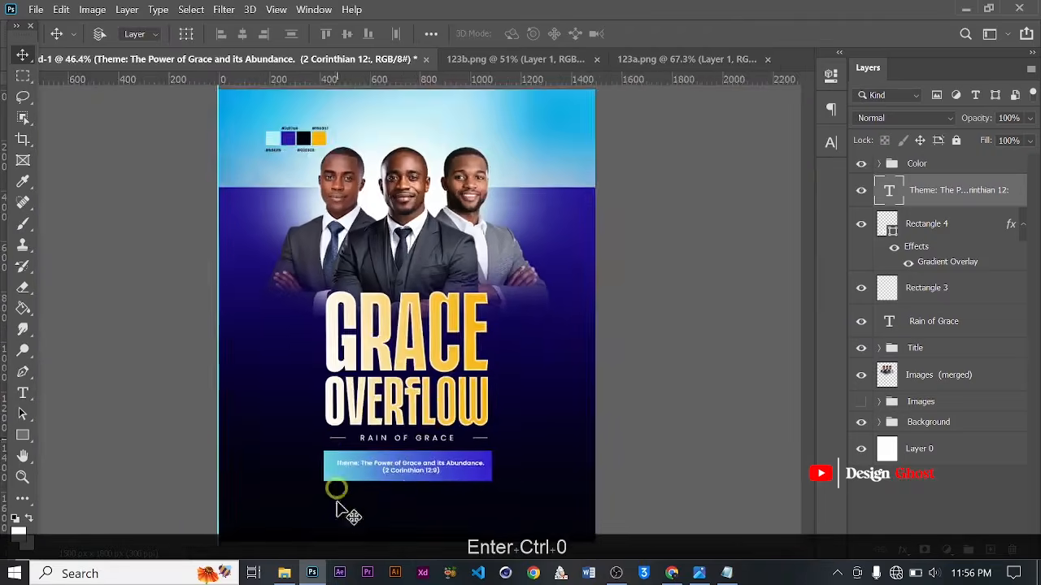
pyautogui.scroll(2, 395, 477)
pyautogui.moveTo(396, 476); pyautogui.dragTo(402, 362)
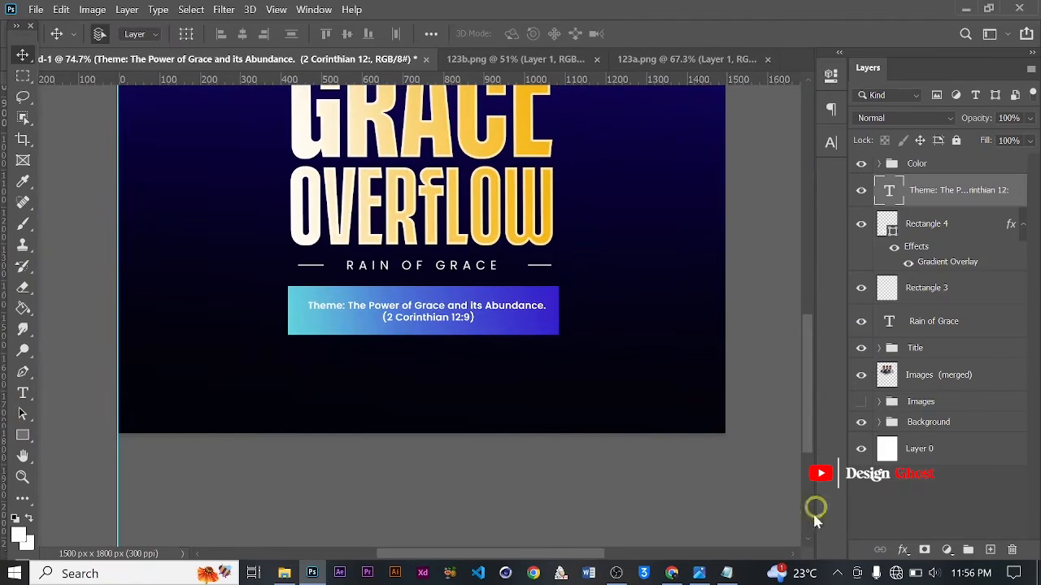
# - Switch to Notepad, copy "20th" from the event date line, and return to Photoshop
pyautogui.click(731, 574)
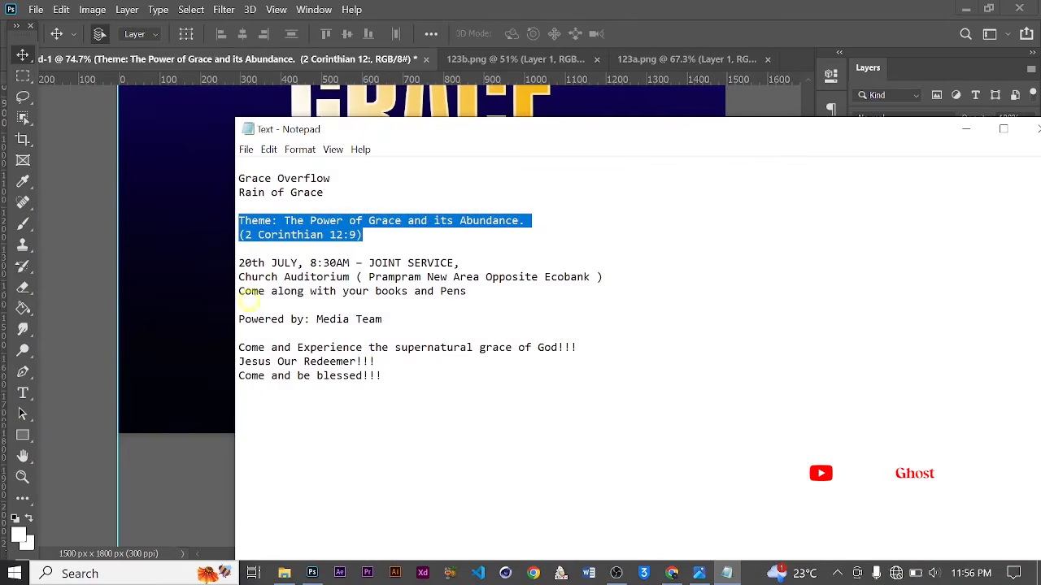
pyautogui.click(295, 251)
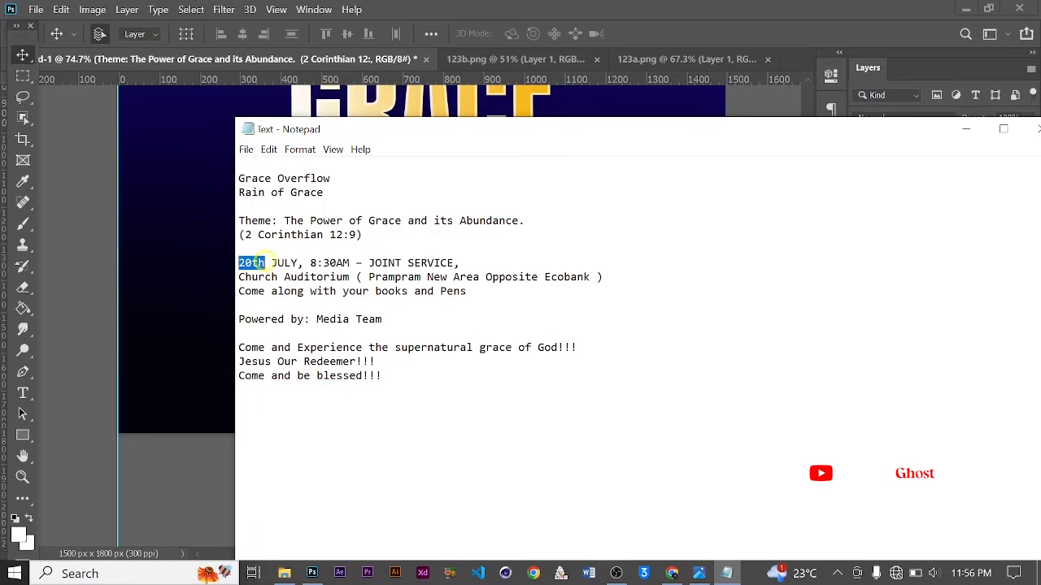
pyautogui.rightClick(258, 262)
pyautogui.click(318, 314)
pyautogui.click(966, 130)
# - Add a new text layer with the copied "20th" just below the left end of the gradient rectangle and commit it
pyautogui.scroll(3, 284, 332)
pyautogui.moveTo(265, 412); pyautogui.dragTo(260, 342)
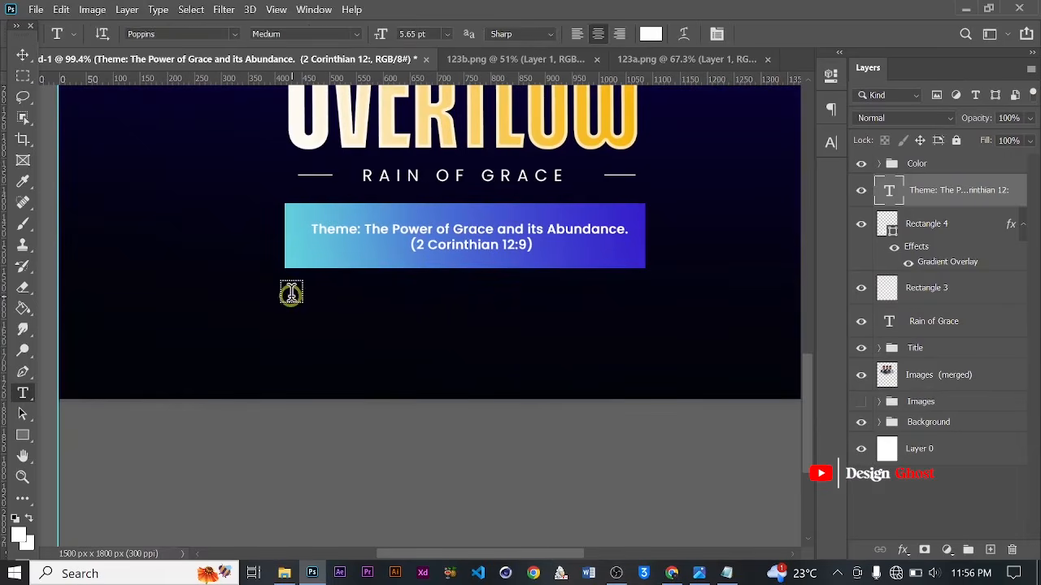
pyautogui.click(290, 296)
pyautogui.hotkey('ctrl', 'v')
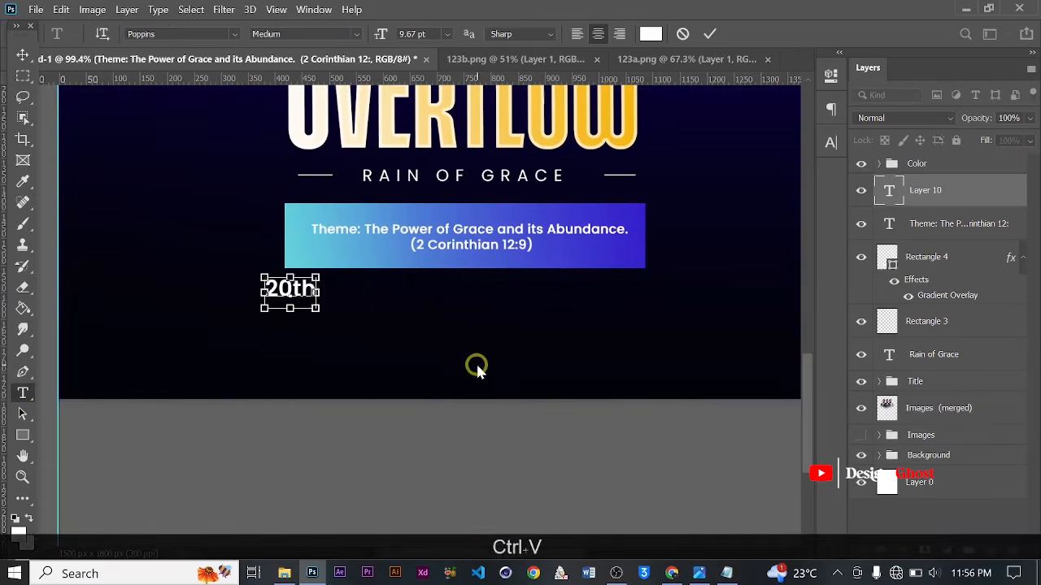
pyautogui.click(708, 34)
# - Set the "20th" text to the POPFINE font, enlarge it to about 18 pt, and align it under the rectangle's left edge
pyautogui.click(714, 35)
pyautogui.click(736, 167)
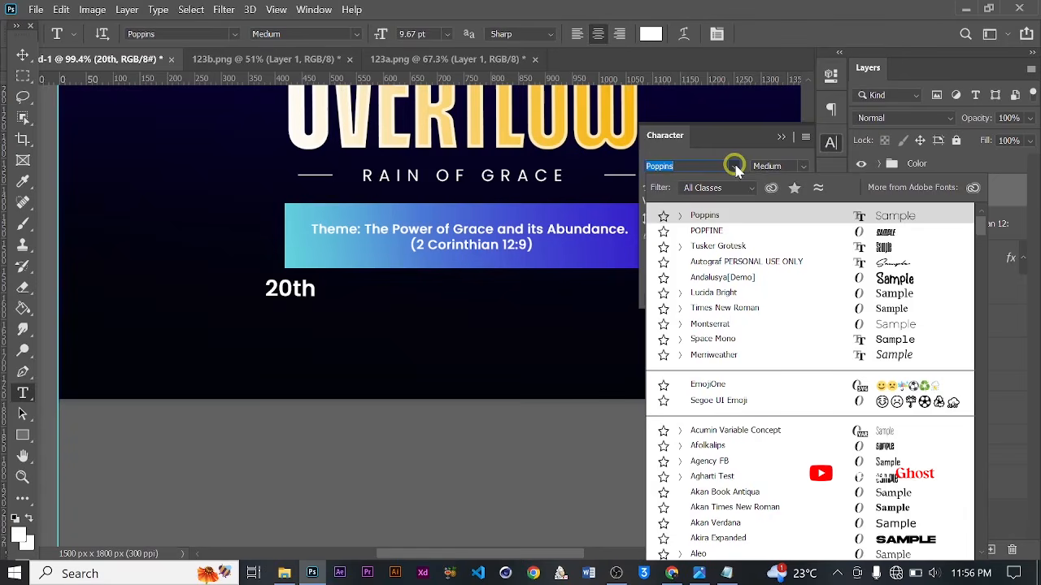
pyautogui.click(717, 233)
pyautogui.press('v')
pyautogui.hotkey('ctrl', 't')
pyautogui.scroll(3, 306, 294)
pyautogui.moveTo(305, 300); pyautogui.dragTo(341, 320)
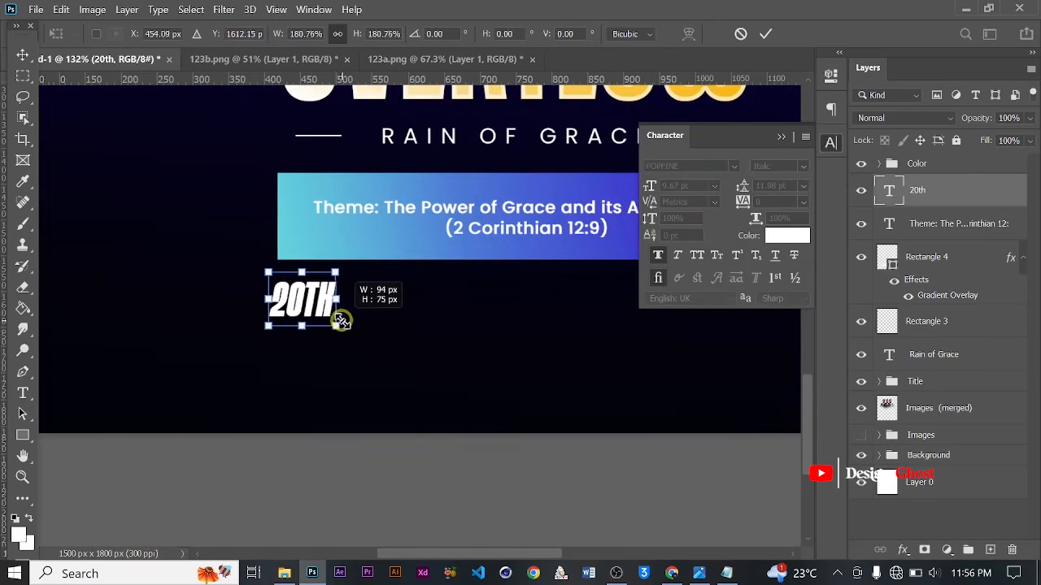
pyautogui.press('Return')
pyautogui.press('Right')
pyautogui.press('Right')
# - Skew the italic "20th" text by about 7.4° so its letters stand upright, and commit the transform
pyautogui.scroll(3, 285, 344)
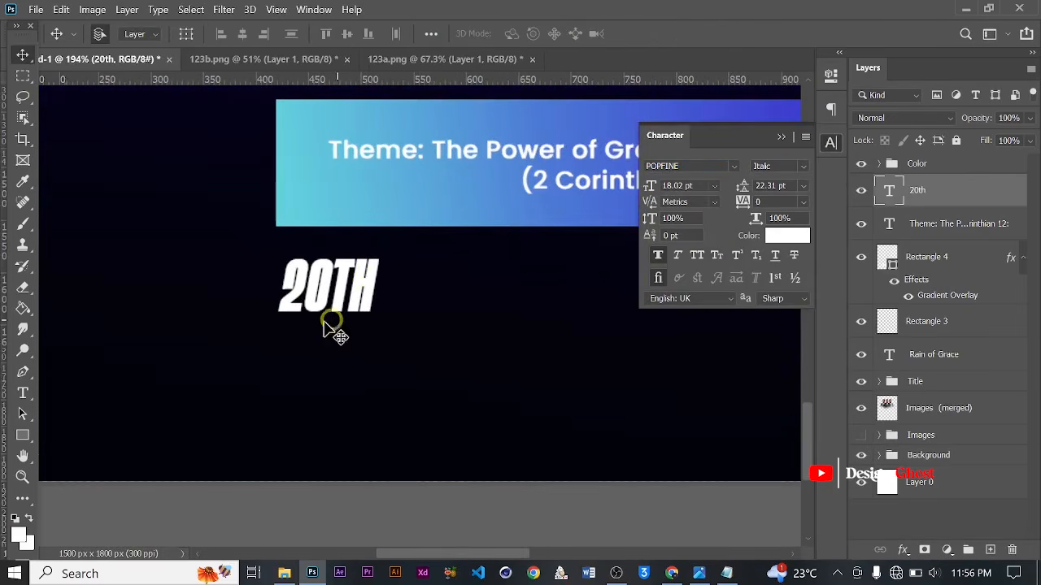
pyautogui.hotkey('ctrl', 't')
pyautogui.scroll(2, 378, 291)
pyautogui.moveTo(379, 239); pyautogui.dragTo(370, 242)
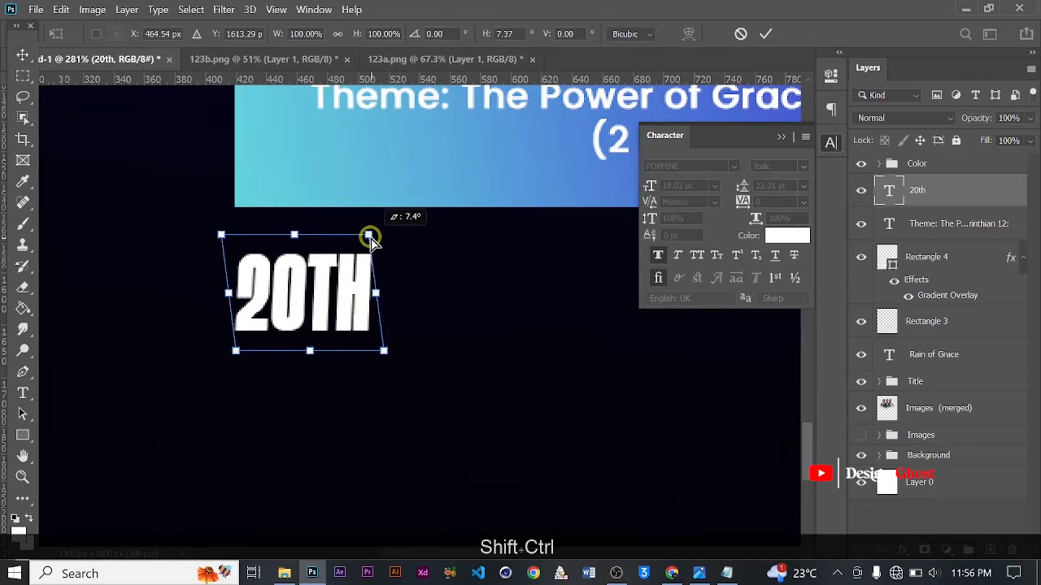
pyautogui.scroll(-2, 367, 237)
pyautogui.click(766, 33)
pyautogui.scroll(-2, 418, 306)
pyautogui.hotkey('ctrl', '0')
pyautogui.scroll(4, 351, 488)
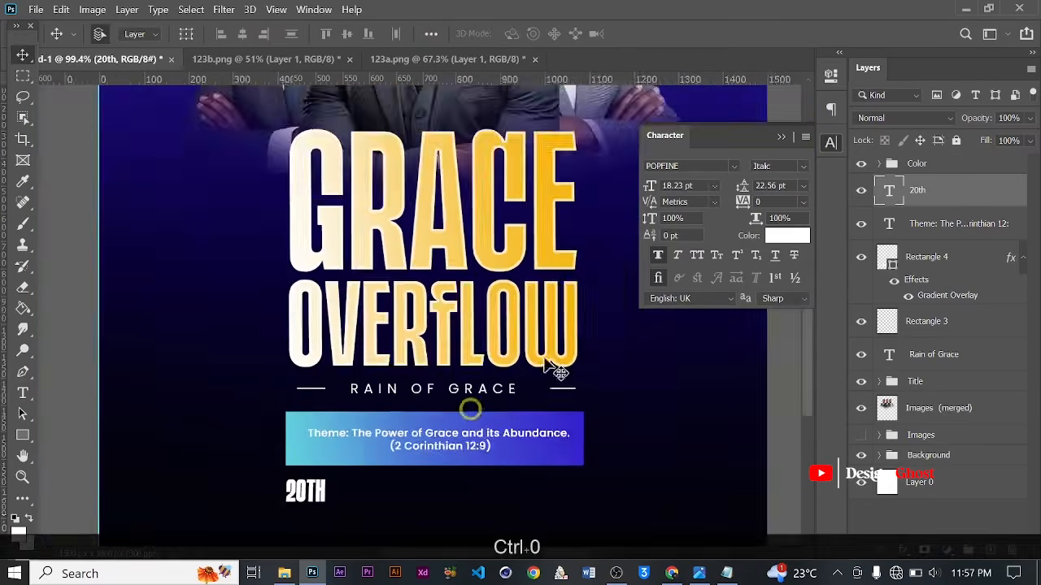
# - Switch to Notepad, copy "JULY" from the event date line, and return to Photoshop
pyautogui.scroll(3, 351, 497)
pyautogui.moveTo(337, 383); pyautogui.dragTo(336, 464)
pyautogui.press('BackSpace')
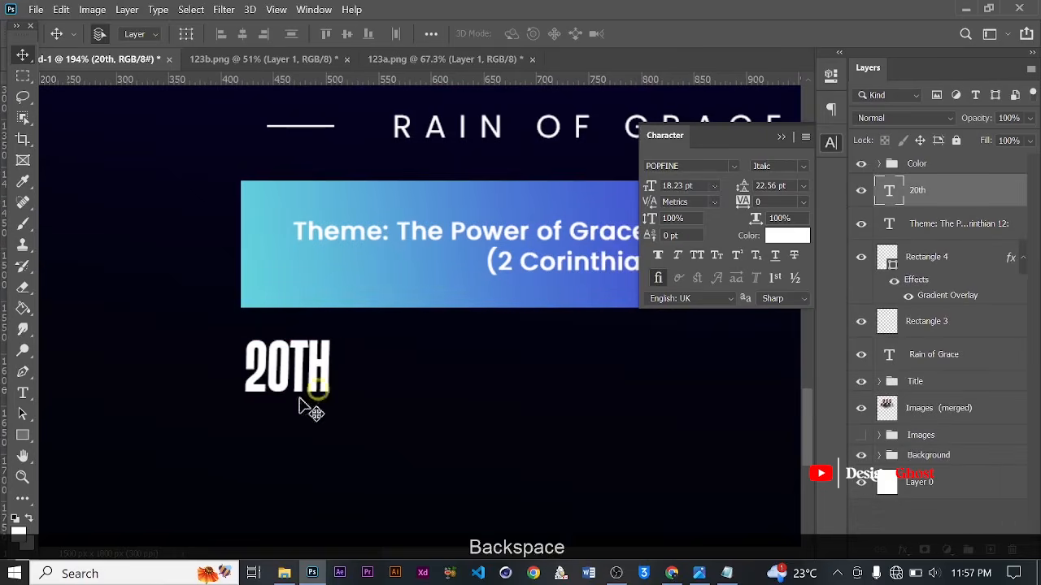
pyautogui.click(717, 573)
pyautogui.rightClick(282, 258)
pyautogui.click(309, 309)
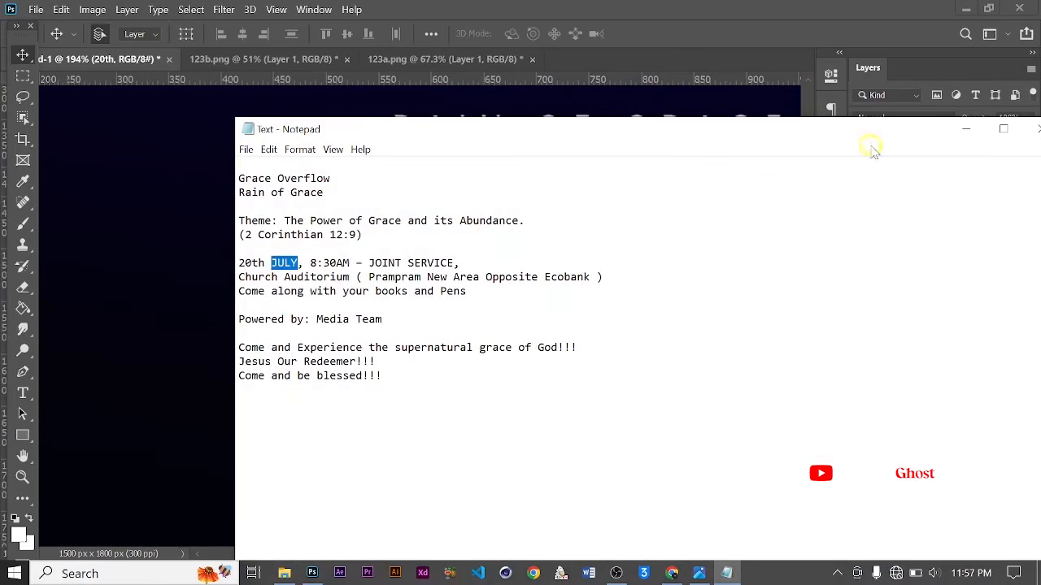
pyautogui.click(966, 128)
# - Add a new text layer with the copied "JULY" just below "20TH" and set it to Poppins Bold
pyautogui.click(23, 392)
pyautogui.scroll(3, 313, 414)
pyautogui.click(394, 490)
pyautogui.hotkey('ctrl', 'v')
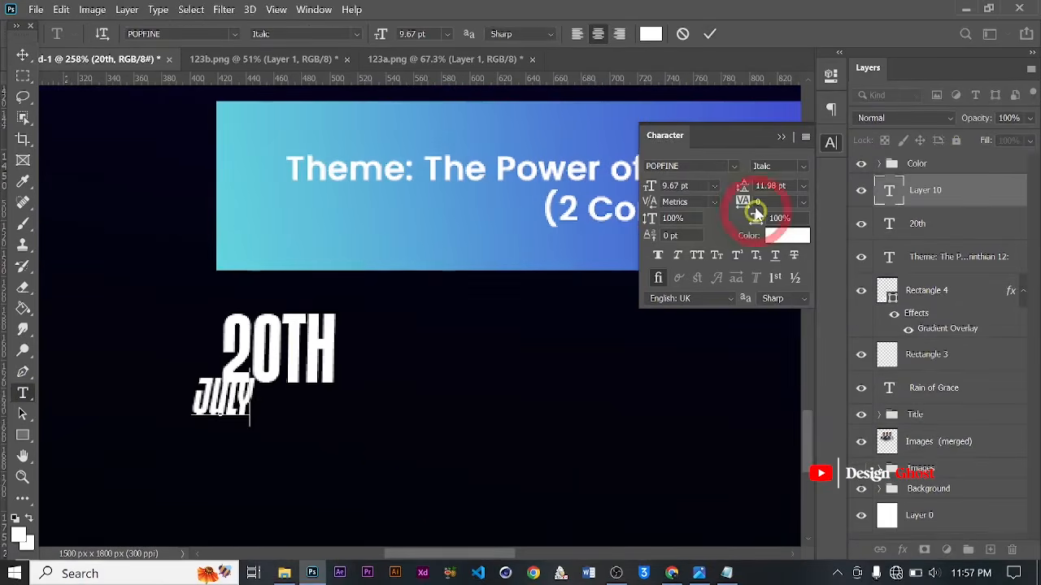
pyautogui.click(734, 166)
pyautogui.click(701, 231)
pyautogui.click(734, 166)
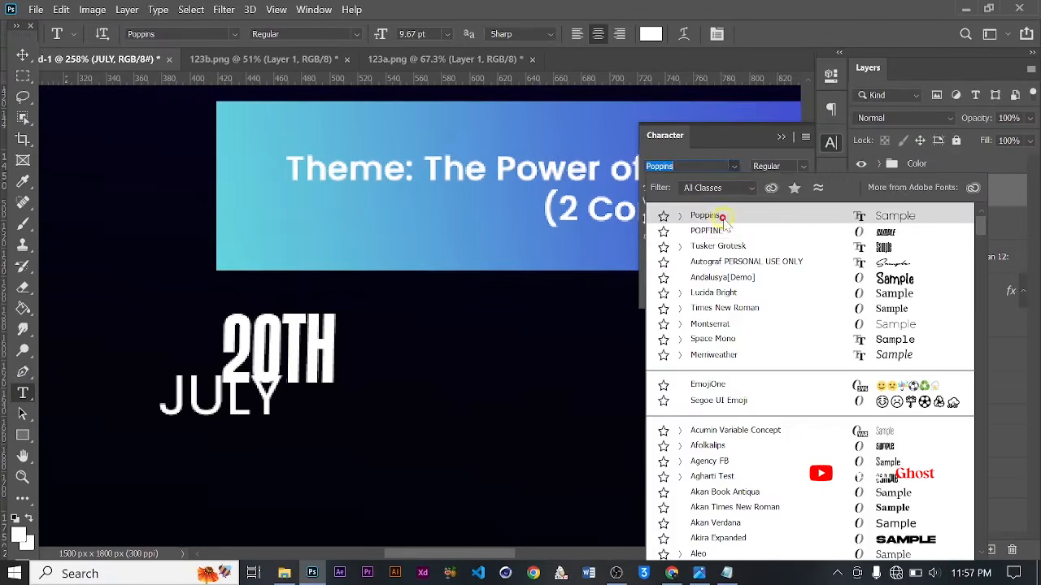
pyautogui.click(719, 217)
pyautogui.click(803, 166)
pyautogui.click(783, 259)
pyautogui.click(23, 55)
# - Set the "JULY" tracking to -25, then fit the text directly under "20TH" at about 8.5 pt
pyautogui.click(803, 202)
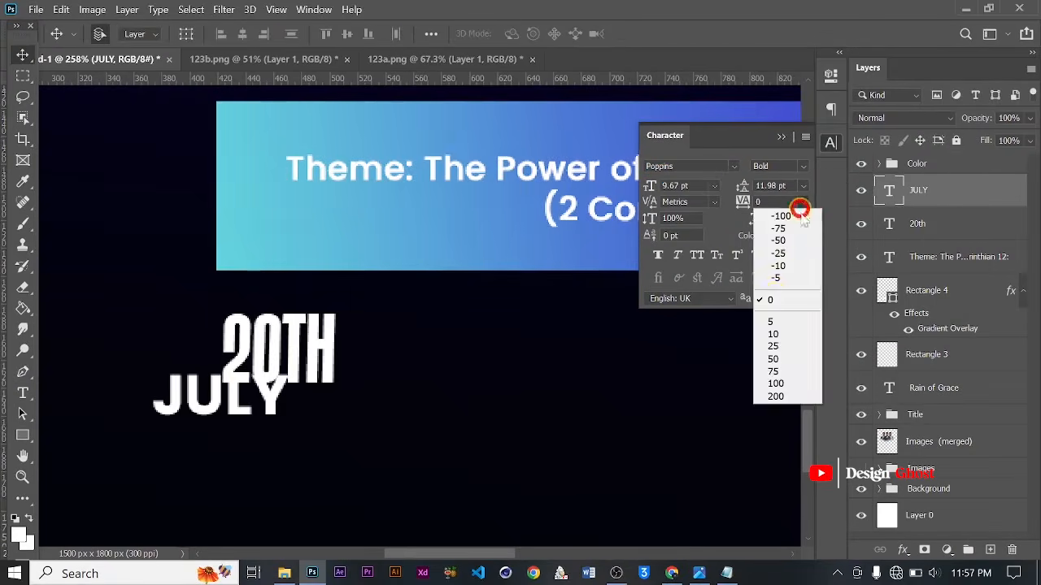
pyautogui.click(784, 254)
pyautogui.scroll(2, 294, 403)
pyautogui.moveTo(259, 400); pyautogui.dragTo(337, 421)
pyautogui.hotkey('ctrl', 't')
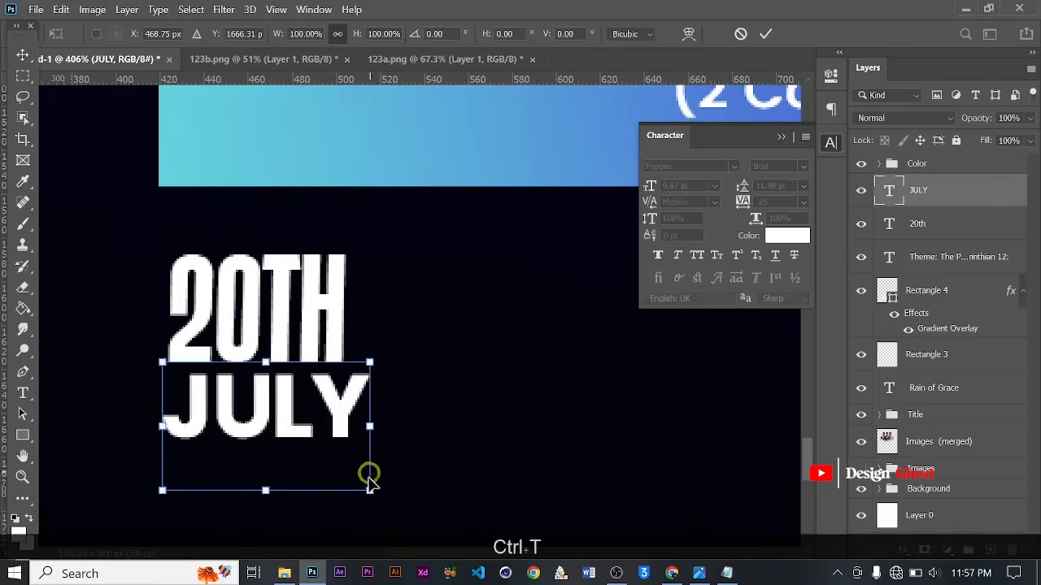
pyautogui.moveTo(367, 492); pyautogui.dragTo(344, 477)
pyautogui.press('Return')
pyautogui.scroll(-2, 340, 478)
pyautogui.scroll(-12, 339, 474)
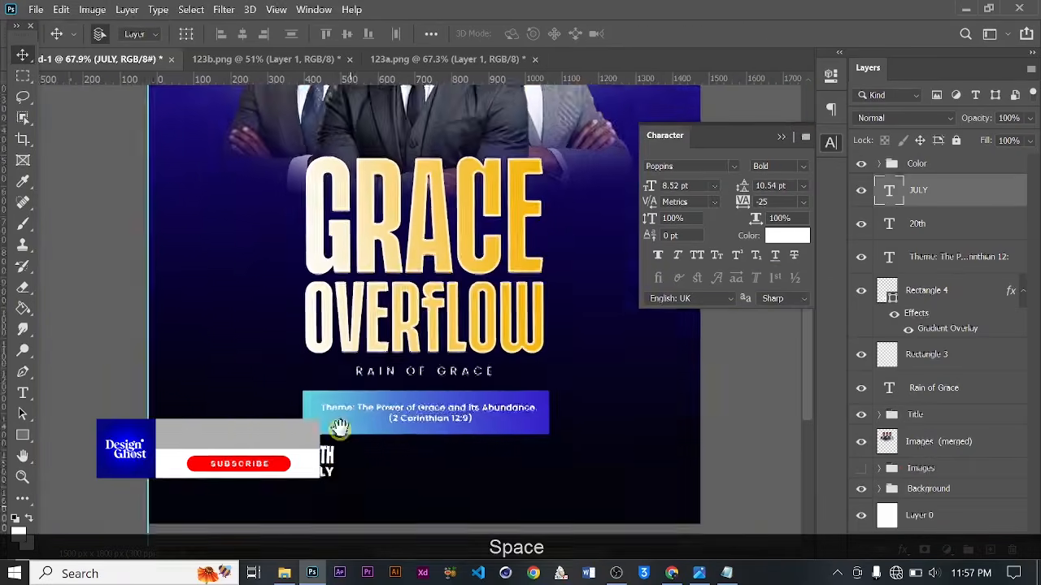
# - Change the "JULY" text weight to Medium and turn on faux bold
pyautogui.moveTo(341, 427); pyautogui.dragTo(341, 366)
pyautogui.scroll(2, 341, 366)
pyautogui.click(803, 167)
pyautogui.click(791, 232)
pyautogui.scroll(1, 299, 405)
pyautogui.scroll(1, 297, 402)
pyautogui.click(658, 254)
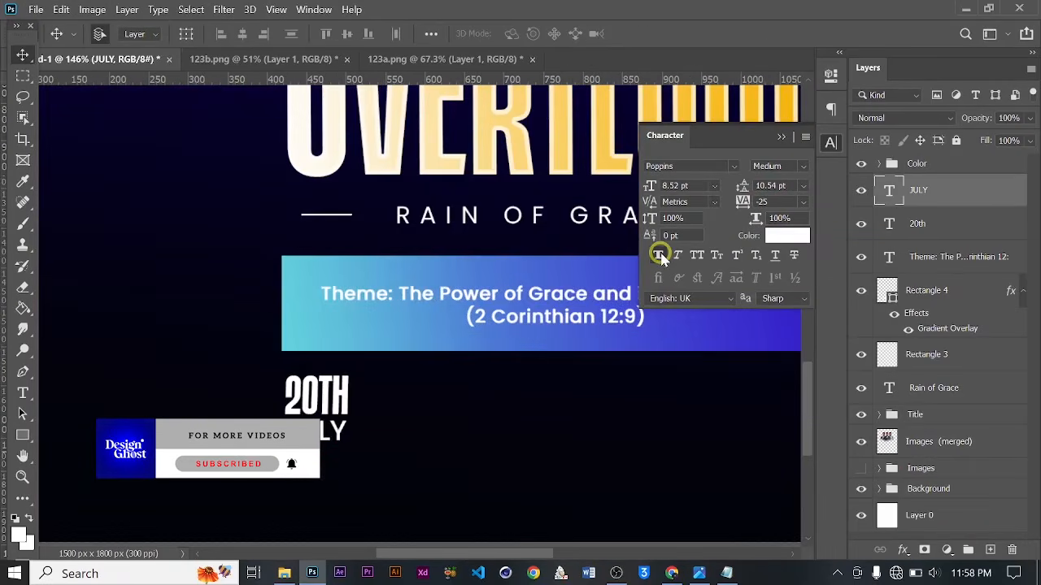
# - Set the "JULY" tracking to -50 and enlarge the text to about 8.8 pt to match the width of "20TH"
pyautogui.click(803, 202)
pyautogui.click(782, 240)
pyautogui.scroll(2, 326, 448)
pyautogui.hotkey('ctrl', 't')
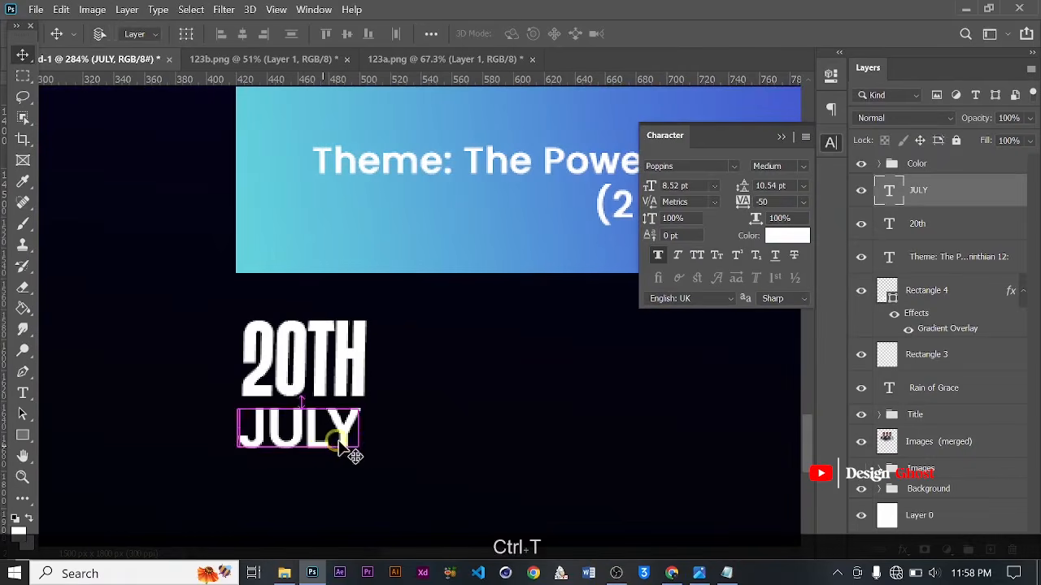
pyautogui.moveTo(363, 448); pyautogui.dragTo(367, 483)
pyautogui.press('Return')
pyautogui.hotkey('ctrl', '0')
pyautogui.press('space')
pyautogui.click(24, 435)
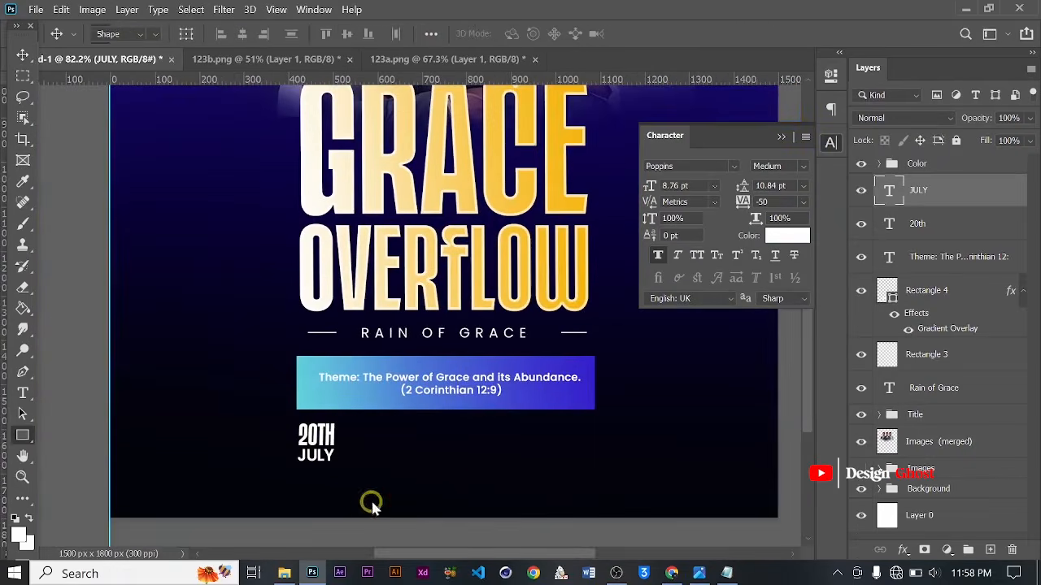
pyautogui.scroll(1, 377, 506)
pyautogui.moveTo(333, 409); pyautogui.dragTo(406, 452)
pyautogui.press('BackSpace')
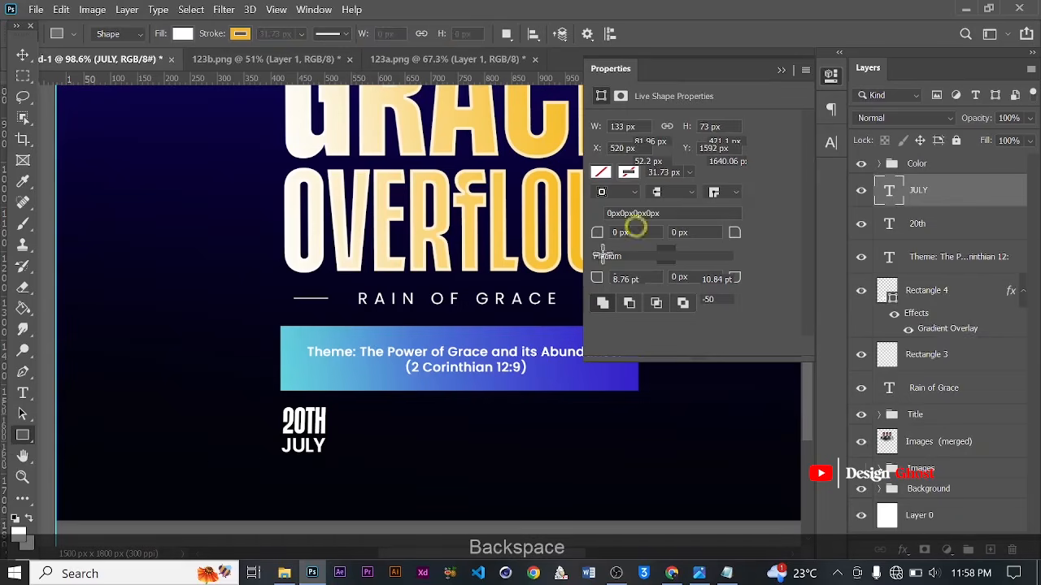
pyautogui.press('BackSpace')
# - Draw a white rounded rectangle about 152 × 80 px with 10 px corners beside the date, and set its stroke width to 0
pyautogui.rightClick(22, 435)
pyautogui.click(98, 449)
pyautogui.hotkey('ctrl', 'z')
pyautogui.scroll(3, 449, 379)
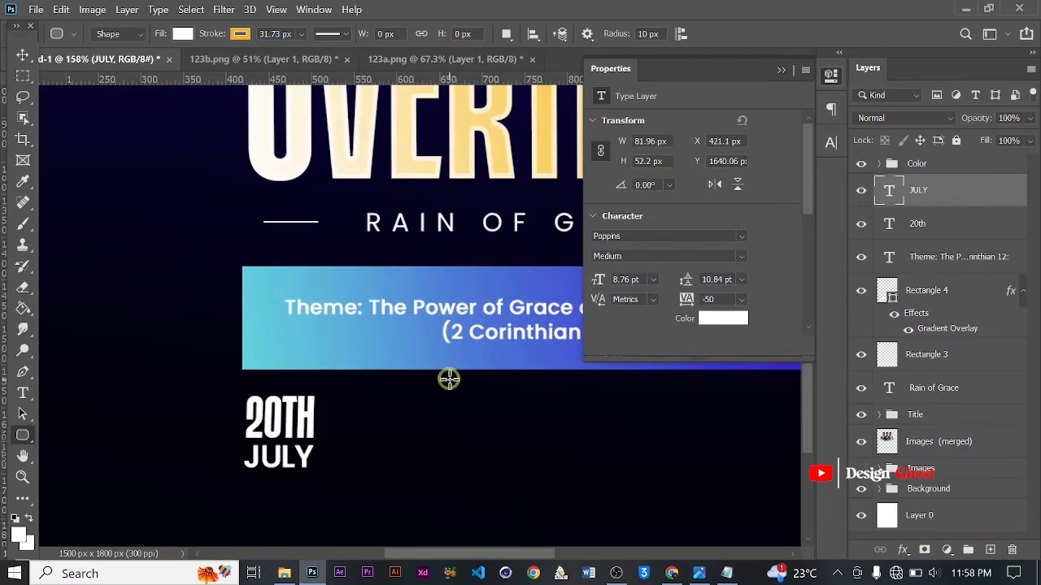
pyautogui.moveTo(454, 466); pyautogui.dragTo(454, 467)
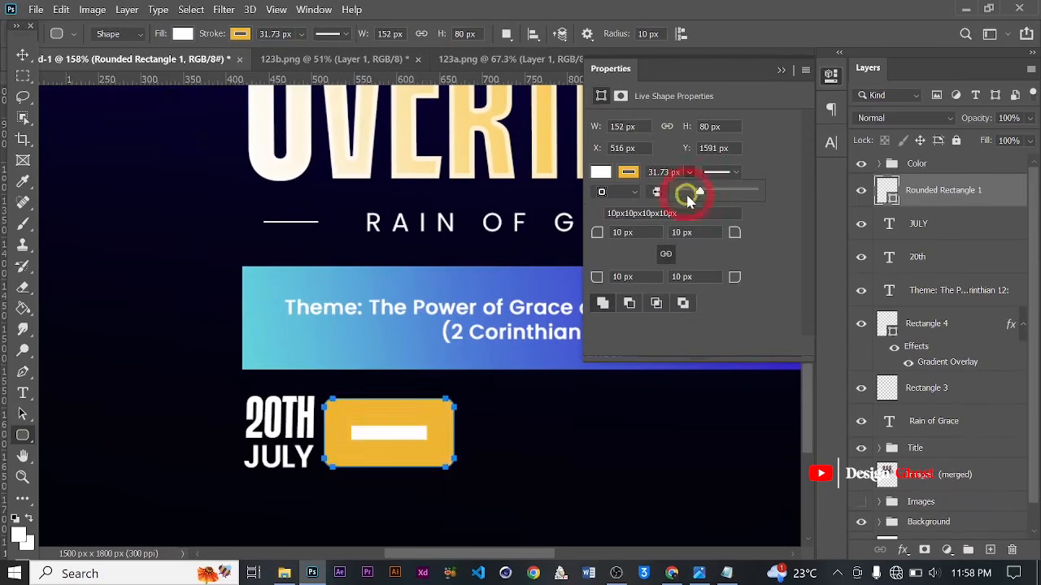
pyautogui.moveTo(687, 199); pyautogui.dragTo(650, 195)
# - Switch to Notepad, copy "8:30AM" from the event date line, and return to Photoshop
pyautogui.click(726, 574)
pyautogui.rightClick(345, 265)
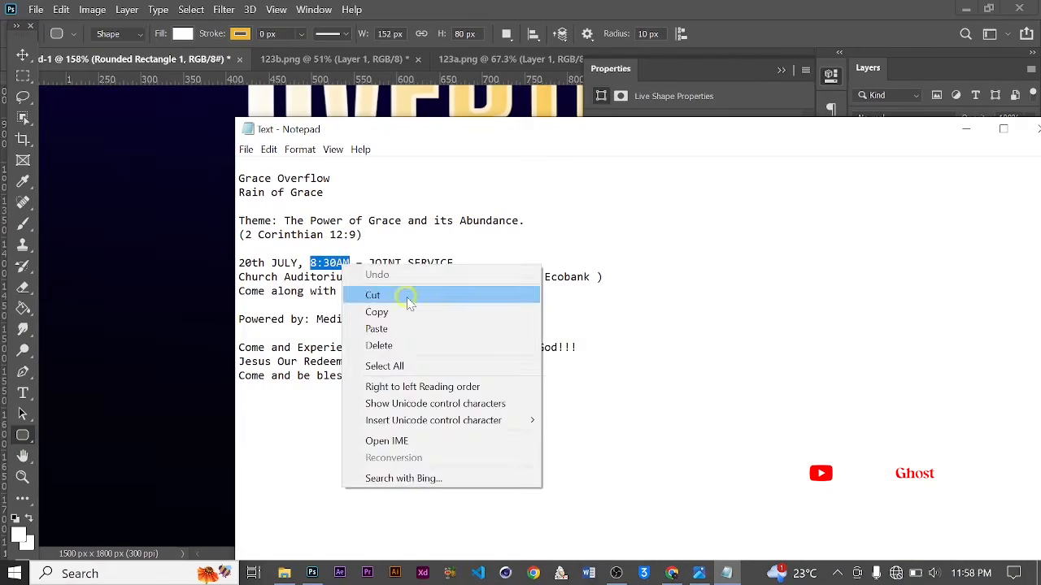
pyautogui.click(404, 312)
pyautogui.click(966, 130)
# - Stretch the white rounded rectangle slightly so its height matches the "20TH JULY" text block
pyautogui.scroll(3, 386, 439)
pyautogui.click(25, 55)
pyautogui.scroll(3, 380, 425)
pyautogui.press('space')
pyautogui.moveTo(380, 425); pyautogui.dragTo(382, 358)
pyautogui.hotkey('ctrl', 't')
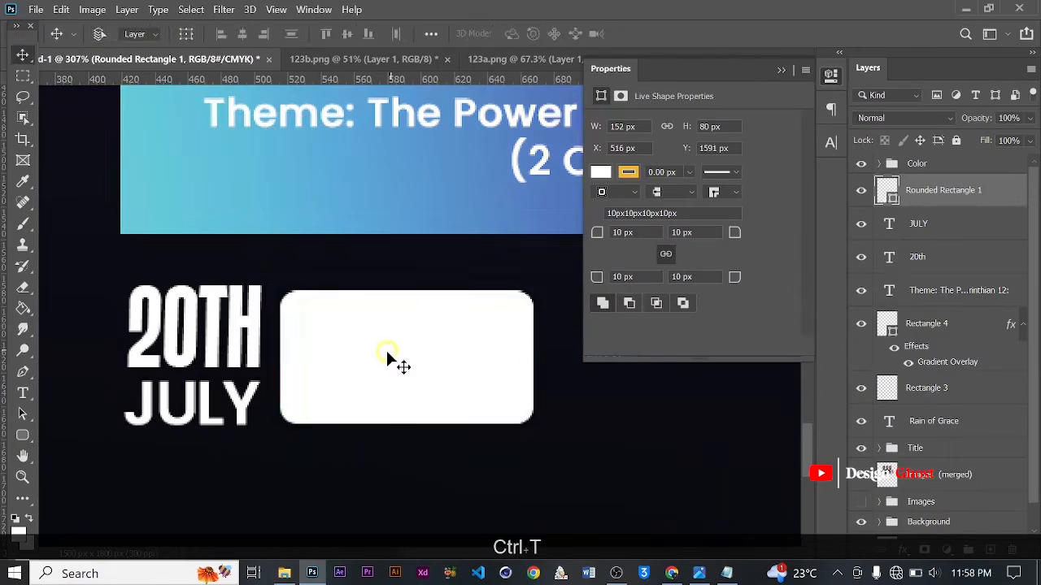
pyautogui.scroll(2, 385, 347)
pyautogui.moveTo(413, 269); pyautogui.dragTo(413, 262)
pyautogui.scroll(-1, 381, 243)
pyautogui.click(381, 242)
# - Place a black duplicate of the "JULY" text on the white rounded rectangle and bring its layer to the front
pyautogui.click(187, 405)
pyautogui.keyDown('alt'); pyautogui.moveTo(200, 409); pyautogui.dragTo(413, 331); pyautogui.keyUp('alt')
pyautogui.click(830, 143)
pyautogui.click(768, 252)
pyautogui.moveTo(643, 345); pyautogui.dragTo(606, 366)
pyautogui.click(989, 149)
pyautogui.hotkey('ctrl', ']')
pyautogui.hotkey('ctrl', ']')
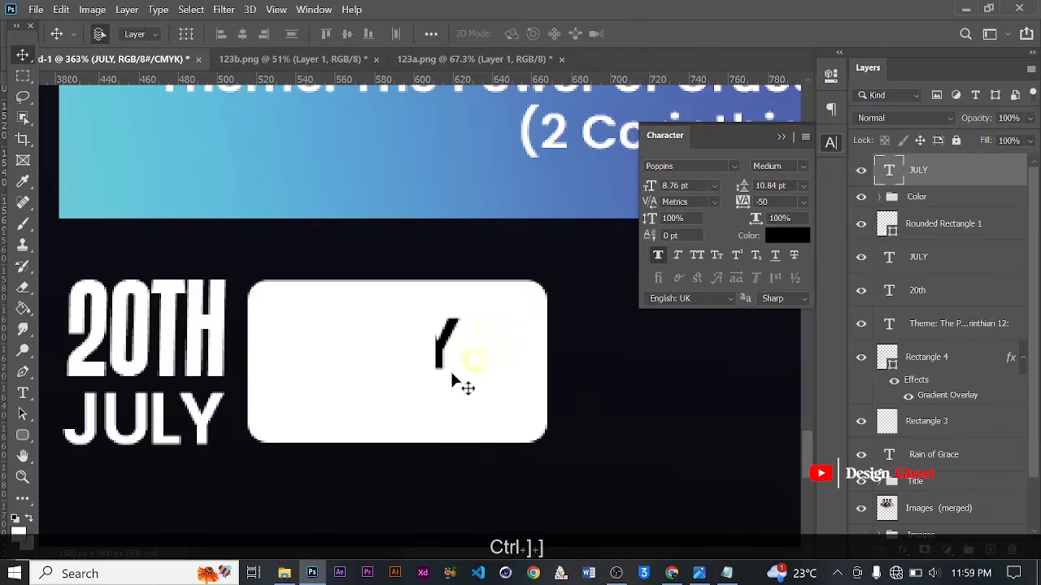
# - Replace the duplicated text on the rounded rectangle with "8:30AM" and set it to Bold
pyautogui.scroll(2, 345, 342)
pyautogui.press('t')
pyautogui.doubleClick(347, 342)
pyautogui.write('8:30AM')
pyautogui.click(23, 55)
pyautogui.scroll(1, 397, 311)
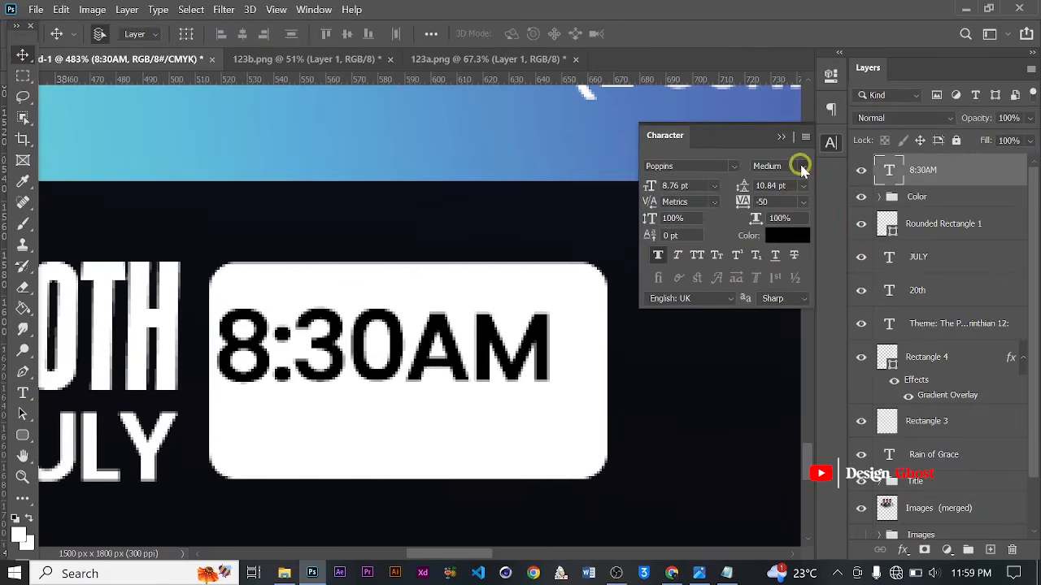
pyautogui.click(803, 166)
pyautogui.click(779, 242)
# - Scale the "8:30AM" text to about 8.1 pt and center it horizontally in the upper part of the white rounded rectangle
pyautogui.scroll(-2, 498, 330)
pyautogui.hotkey('ctrl', 't')
pyautogui.moveTo(548, 419); pyautogui.dragTo(527, 411)
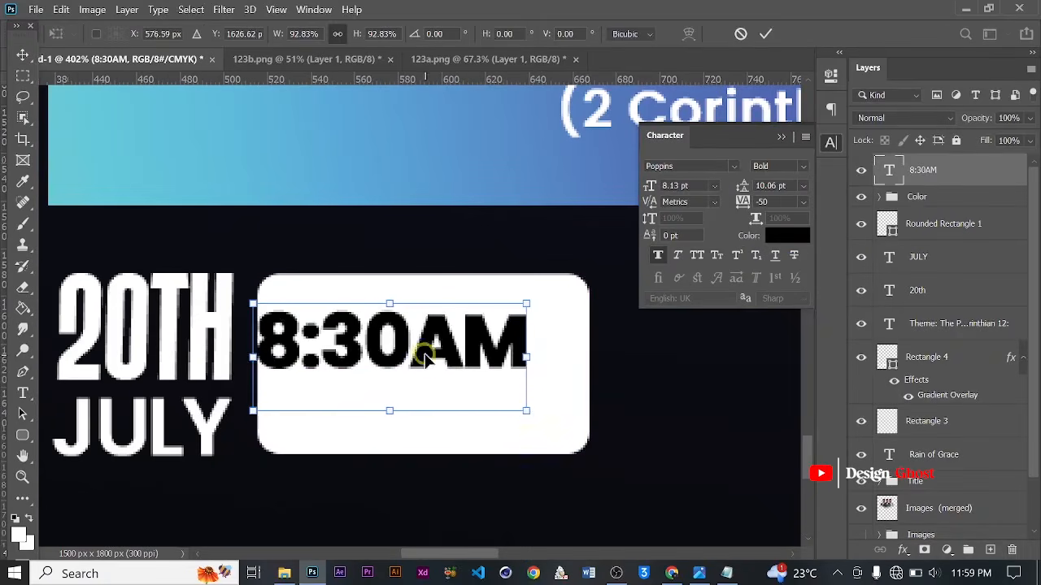
pyautogui.moveTo(426, 353); pyautogui.dragTo(463, 361)
pyautogui.press('Return')
pyautogui.press('Up')
pyautogui.press('Left')
pyautogui.press('Left')
# - Switch to Notepad, copy "JOINT SERVICE" from the event date line, and return to Photoshop
pyautogui.hotkey('alt', 'Tab')
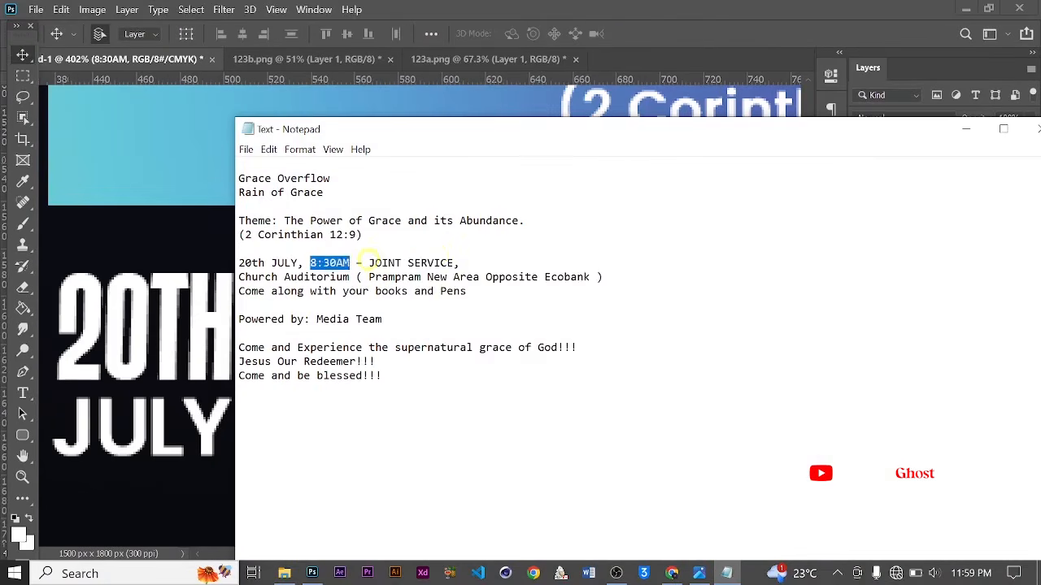
pyautogui.rightClick(452, 258)
pyautogui.click(529, 311)
pyautogui.hotkey('alt', 'Tab')
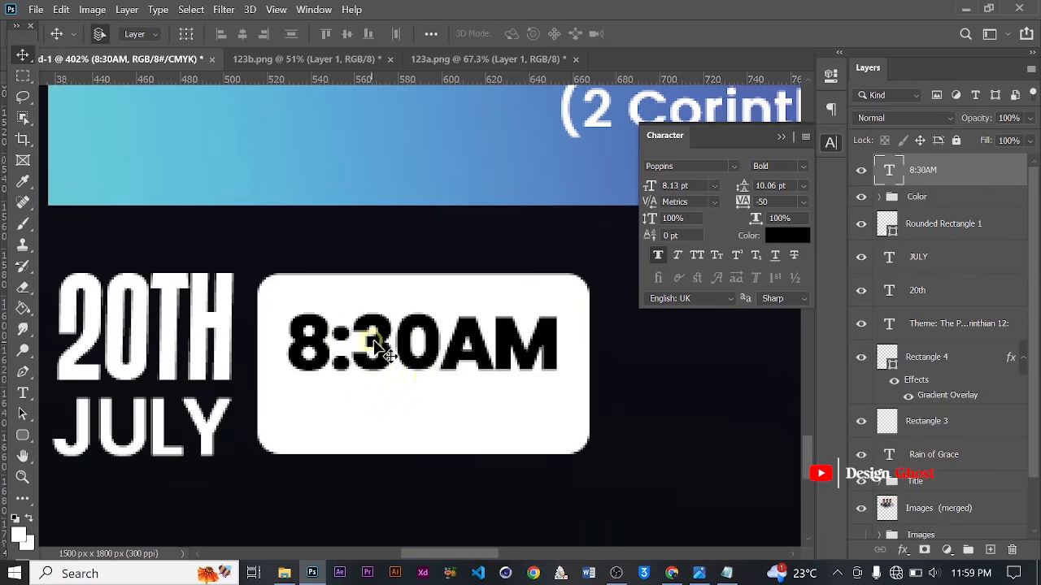
# - Duplicate the "8:30AM" text directly below itself, replace the copy's wording with "JOINT SERVICE", and set it to Medium
pyautogui.moveTo(376, 348); pyautogui.dragTo(372, 398)
pyautogui.press('t')
pyautogui.click(398, 411)
pyautogui.hotkey('ctrl', 'v')
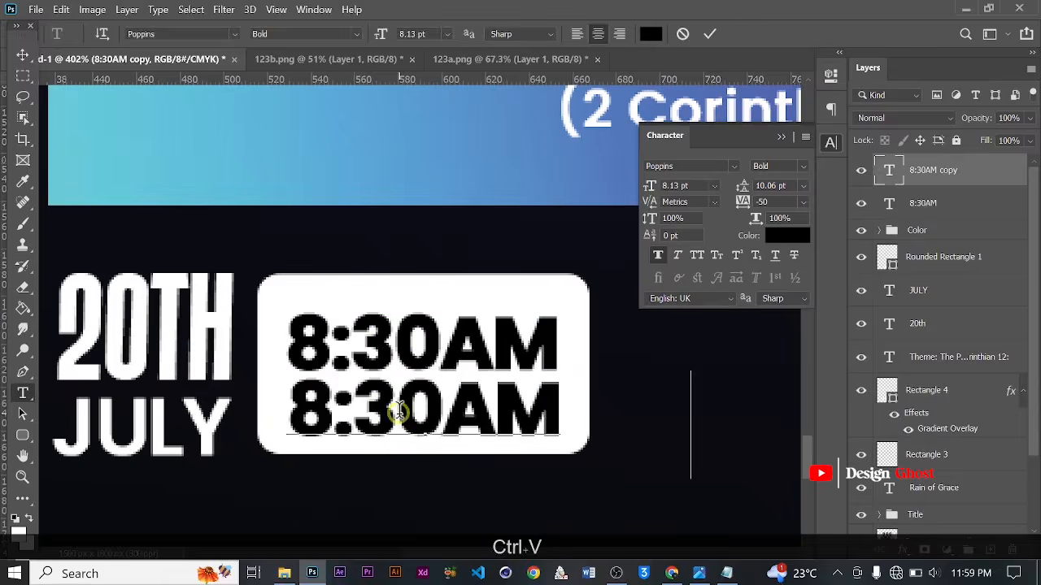
pyautogui.click(781, 166)
pyautogui.click(778, 233)
# - Scale "JOINT SERVICE" to about 4.2 pt and fit it under "8:30AM" inside the white rounded rectangle
pyautogui.hotkey('ctrl', 't')
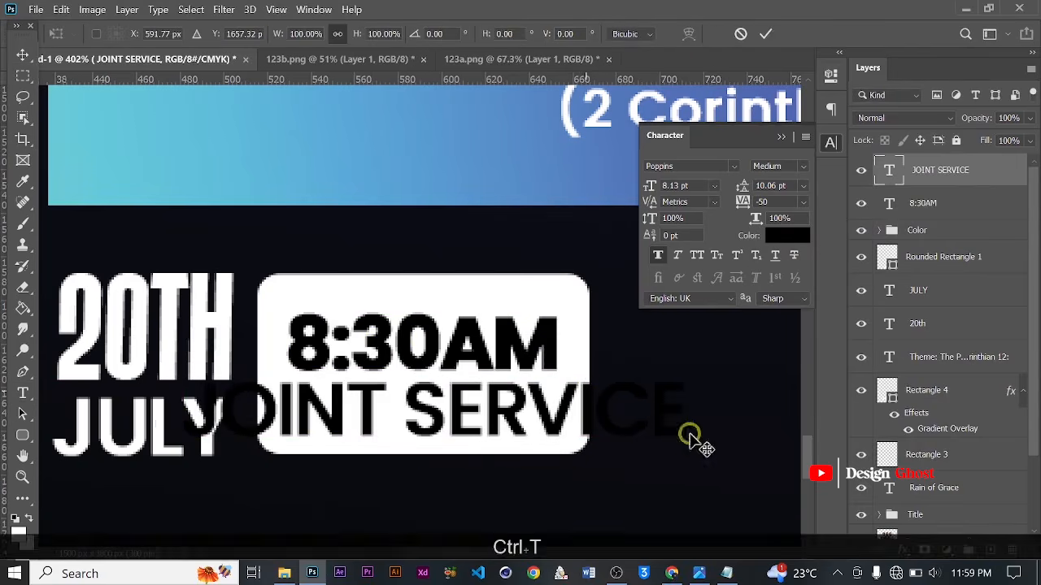
pyautogui.moveTo(685, 477); pyautogui.dragTo(414, 423)
pyautogui.moveTo(342, 391); pyautogui.dragTo(466, 400)
pyautogui.moveTo(537, 429); pyautogui.dragTo(561, 427)
pyautogui.press('Return')
pyautogui.hotkey('ctrl', '0')
# - Draw a thin white vertical rectangle as a divider beside the 8:30AM box, about as tall as the box
pyautogui.scroll(5, 395, 501)
pyautogui.click(25, 440)
pyautogui.moveTo(395, 500)
pyautogui.mouseDown()
pyautogui.moveTo(378, 410)
pyautogui.moveTo(361, 406)
pyautogui.mouseUp()
pyautogui.rightClick(25, 440)
pyautogui.click(69, 437)
pyautogui.scroll(4, 499, 373)
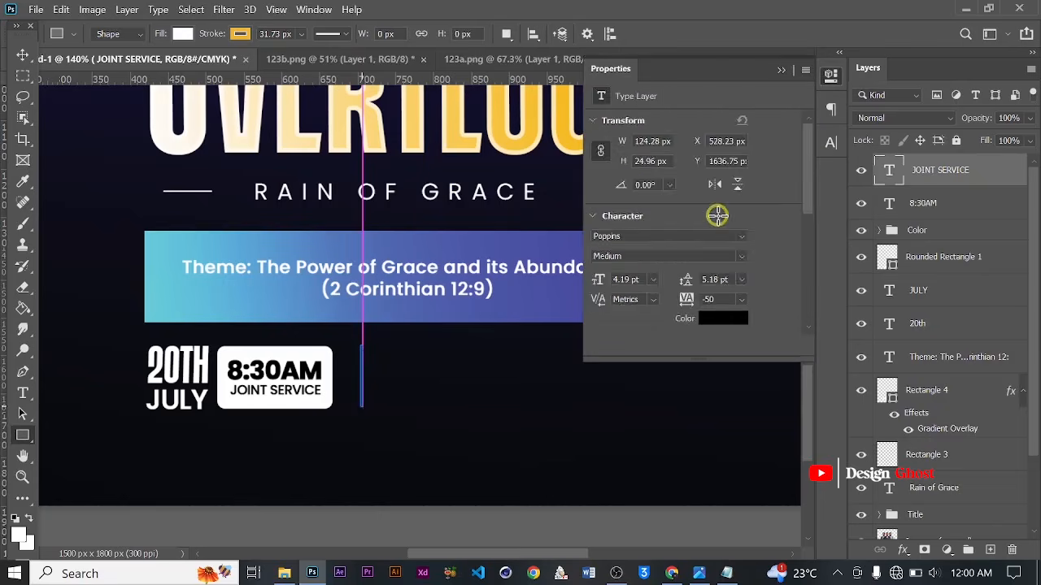
pyautogui.click(781, 70)
pyautogui.scroll(3, 364, 377)
pyautogui.click(23, 54)
pyautogui.scroll(6, 360, 367)
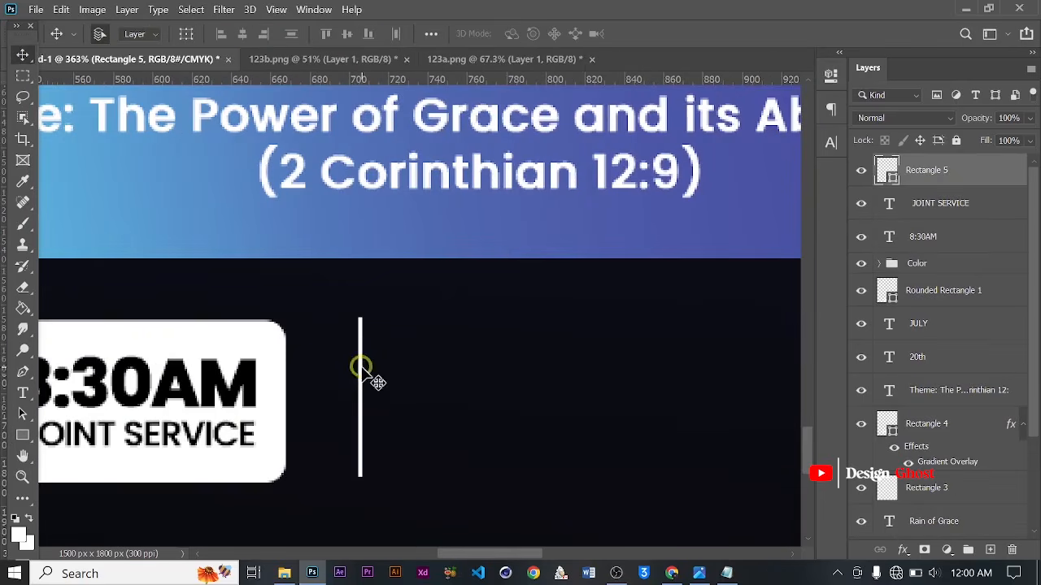
pyautogui.click(364, 369)
pyautogui.scroll(-4, 356, 374)
pyautogui.scroll(2, 379, 395)
pyautogui.scroll(-5, 386, 398)
pyautogui.hotkey('ctrl', 'z')
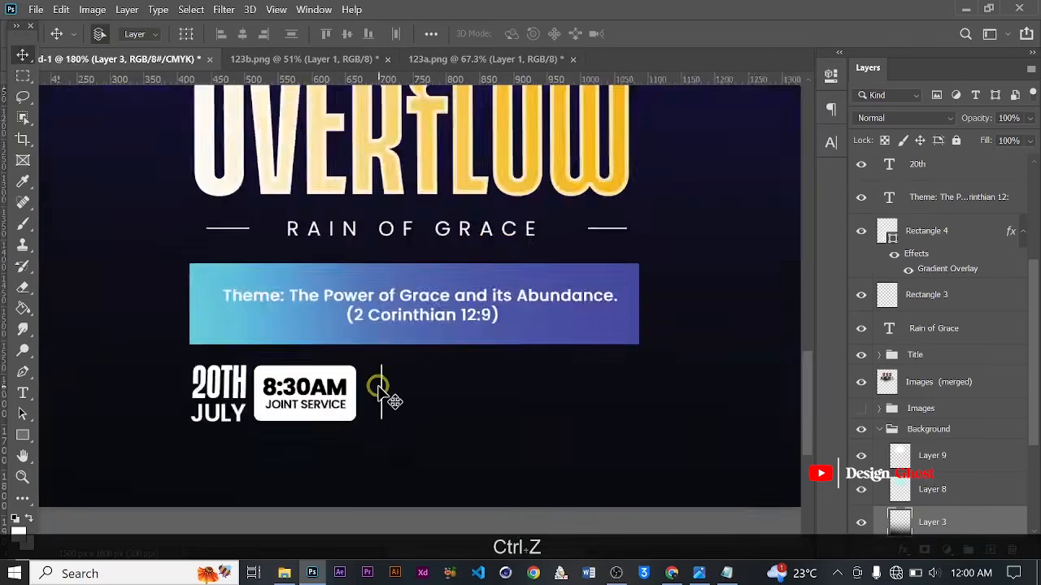
# - Nudge the vertical divider closer to the 8:30AM box and slightly down
pyautogui.scroll(6, 390, 365)
pyautogui.press('Left')
pyautogui.press('Left')
pyautogui.press('Left')
pyautogui.press('Left')
pyautogui.press('Down')
pyautogui.press('Left')
# - Make the vertical divider slightly thinner, commit the transform, and nudge it closer to the 8:30AM box
pyautogui.hotkey('ctrl', 't')
pyautogui.scroll(5, 377, 408)
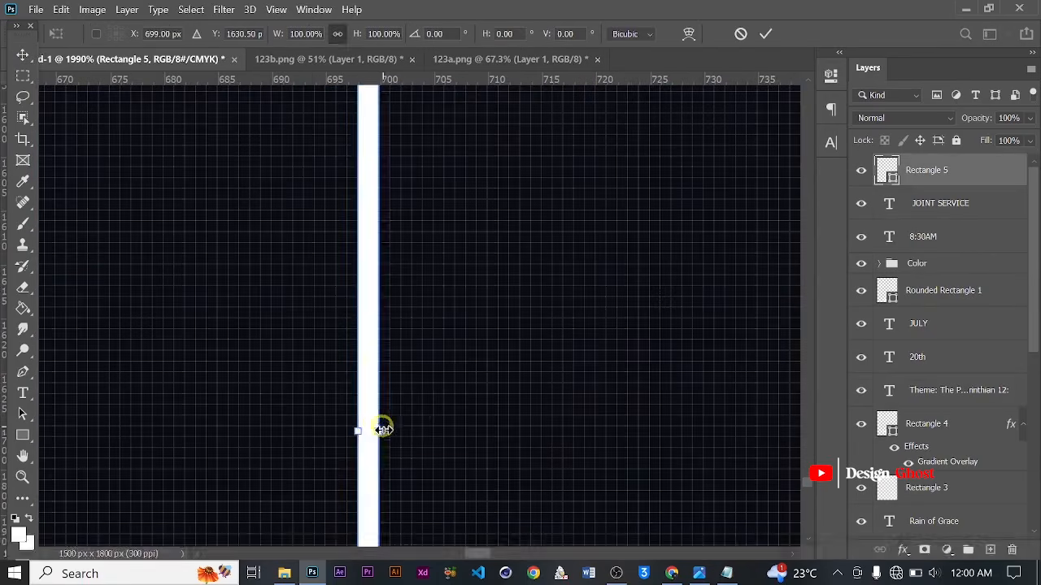
pyautogui.moveTo(381, 429); pyautogui.dragTo(376, 430)
pyautogui.scroll(-2, 377, 430)
pyautogui.press('Return')
pyautogui.hotkey('ctrl', '0')
pyautogui.scroll(2, 419, 493)
pyautogui.press('Left')
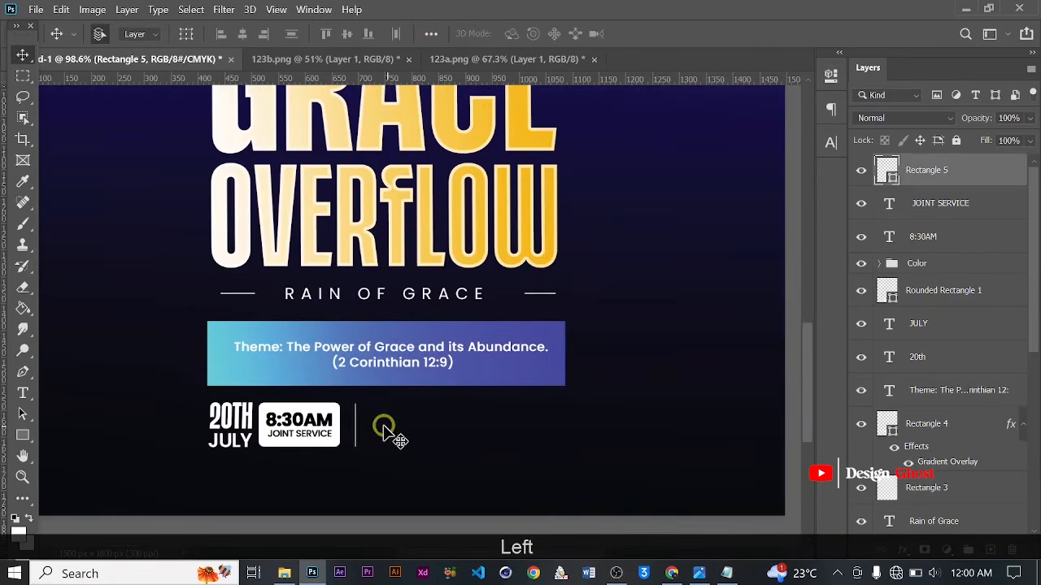
# - Switch to Notepad, copy the Church Auditorium venue line, and return to Photoshop
pyautogui.click(724, 573)
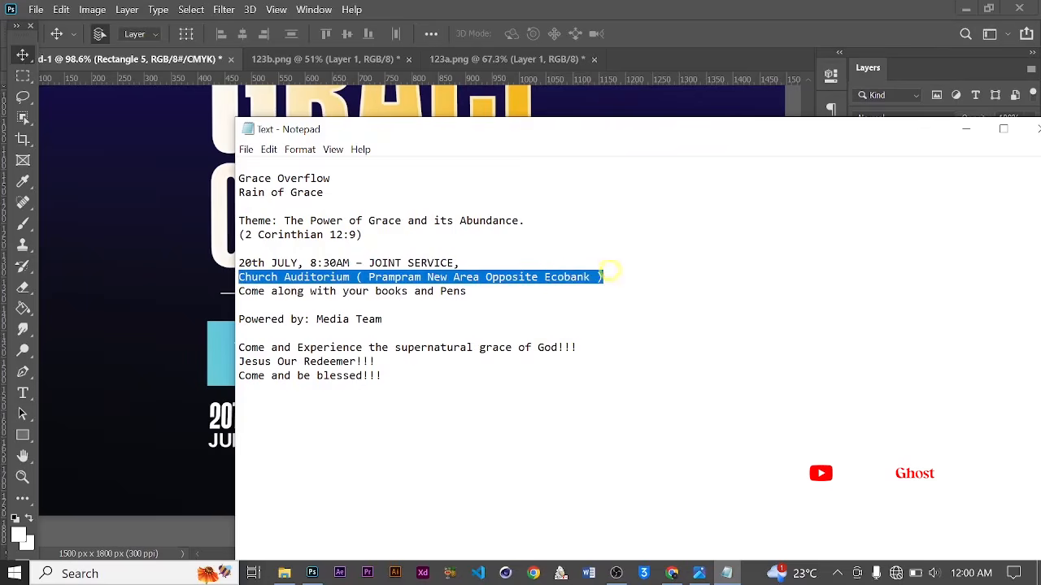
pyautogui.rightClick(553, 278)
pyautogui.click(611, 324)
pyautogui.click(311, 573)
# - Duplicate the JULY text beside the vertical divider, replace it with the copied Church Auditorium venue line, and left-align it
pyautogui.scroll(5, 343, 444)
pyautogui.moveTo(175, 439); pyautogui.dragTo(431, 418)
pyautogui.press('t')
pyautogui.click(403, 396)
pyautogui.hotkey('ctrl', 'a')
pyautogui.hotkey('ctrl', 'v')
pyautogui.scroll(-5, 411, 399)
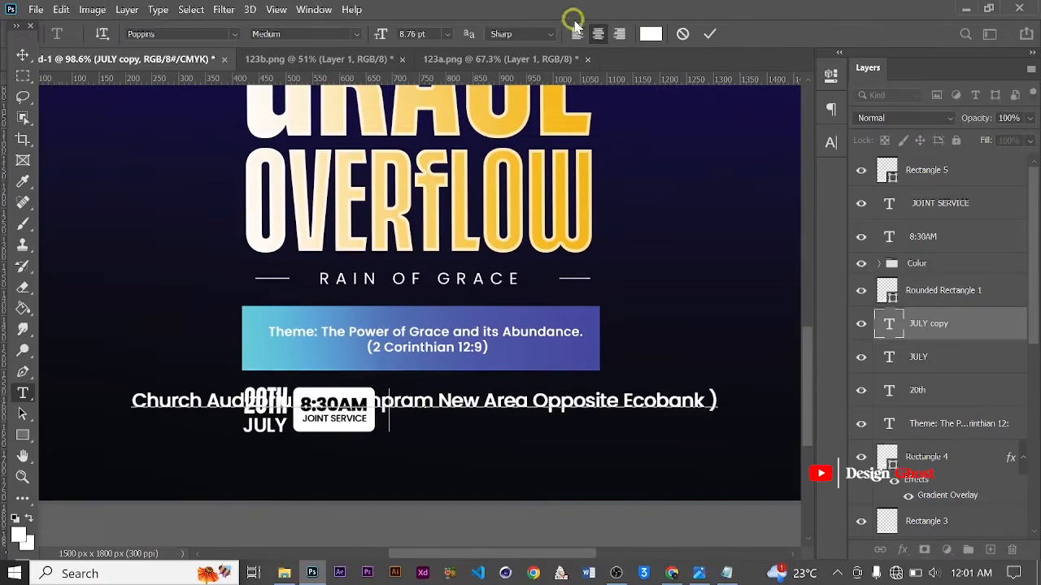
pyautogui.click(577, 33)
pyautogui.click(708, 35)
pyautogui.press('v')
# - Set the venue text's font style to Poppins Regular
pyautogui.scroll(2, 649, 405)
pyautogui.click(831, 142)
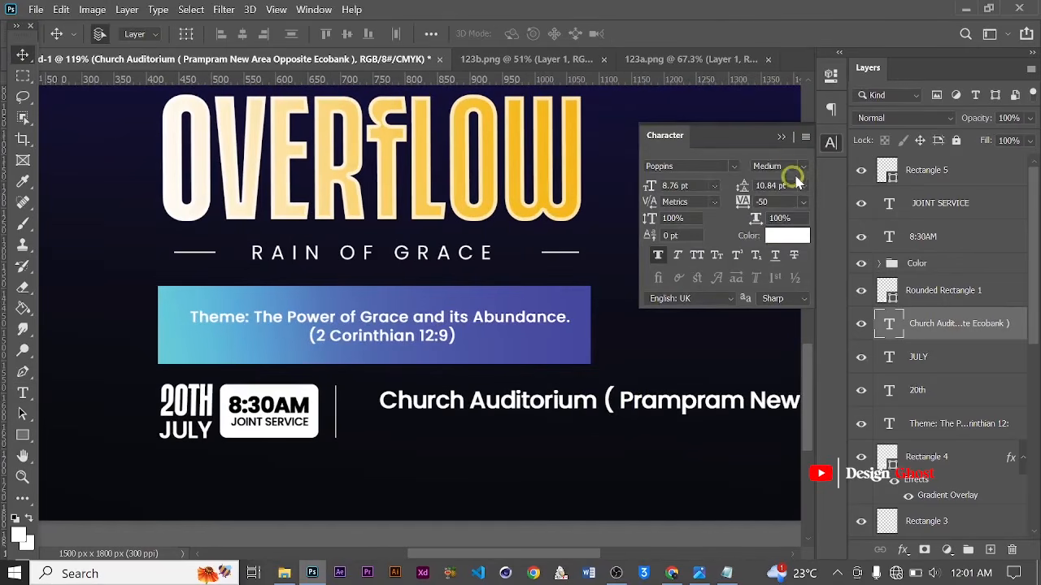
pyautogui.click(804, 166)
pyautogui.click(786, 218)
pyautogui.click(577, 339)
pyautogui.scroll(-7, 605, 403)
pyautogui.press('t')
pyautogui.press('v')
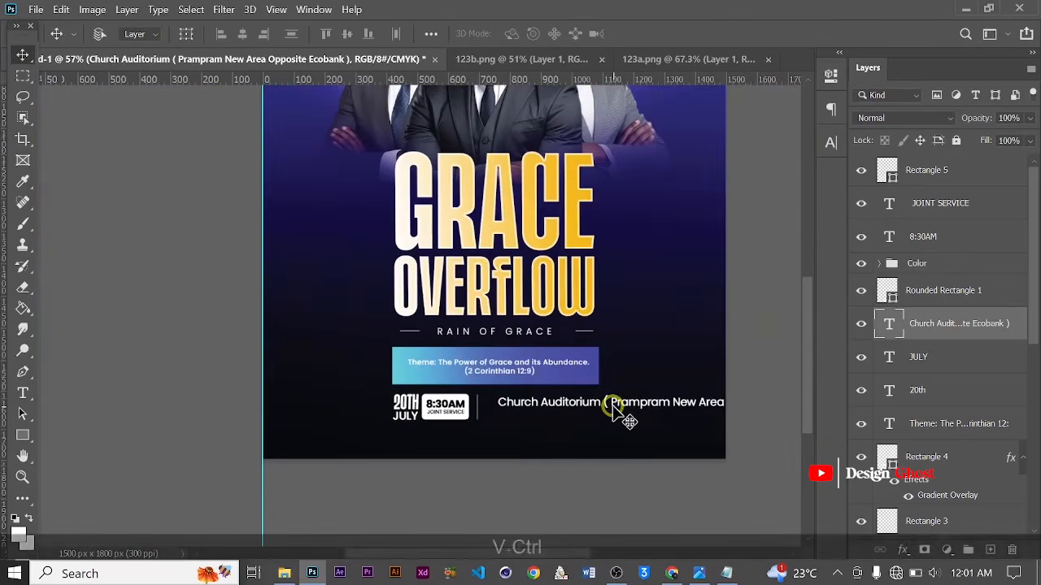
# - Scale the venue text down to about 62% and commit the transform
pyautogui.hotkey('ctrl', 't')
pyautogui.scroll(-4, 616, 411)
pyautogui.moveTo(637, 475); pyautogui.dragTo(548, 486)
pyautogui.scroll(11, 479, 458)
pyautogui.press('space')
pyautogui.moveTo(453, 467); pyautogui.dragTo(452, 412)
pyautogui.scroll(3, 438, 437)
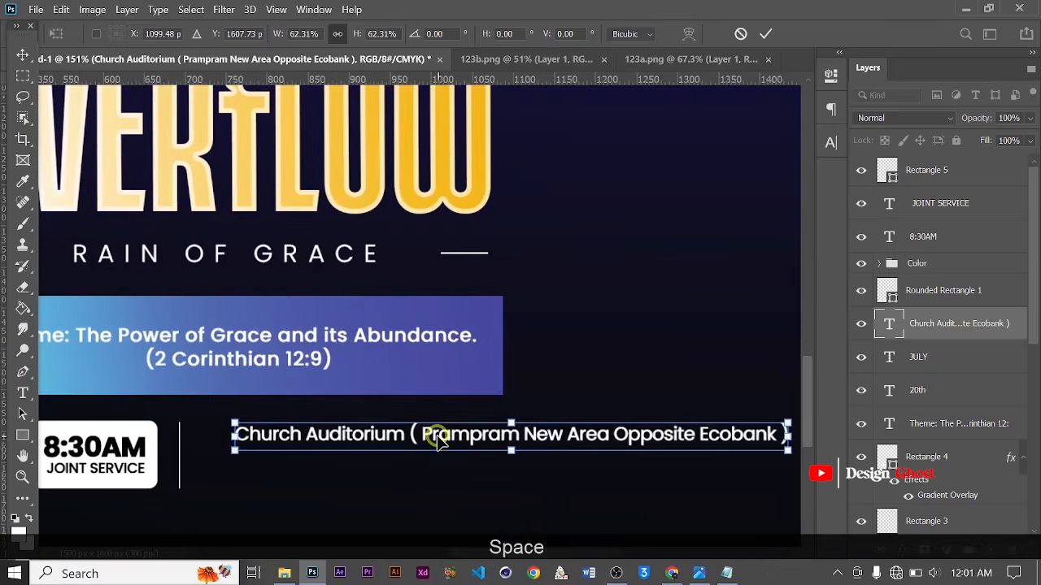
pyautogui.press('Return')
# - Nudge the venue text left until it sits close to the vertical divider
pyautogui.press('Left')
pyautogui.press('Left')
pyautogui.press('Left')
pyautogui.press('Left')
pyautogui.press('Left')
pyautogui.press('Left')
pyautogui.press('Left')
pyautogui.press('Left')
pyautogui.press('Left')
pyautogui.press('Left')
pyautogui.press('Left')
pyautogui.press('Left')
pyautogui.press('Left')
pyautogui.press('Left')
pyautogui.press('Left')
pyautogui.press('Left')
pyautogui.press('Left')
pyautogui.press('Left')
pyautogui.press('Left')
pyautogui.press('Left')
pyautogui.scroll(-1, 410, 483)
# - Break the venue text onto a second line before "New Area"
pyautogui.press('t')
pyautogui.scroll(4, 398, 421)
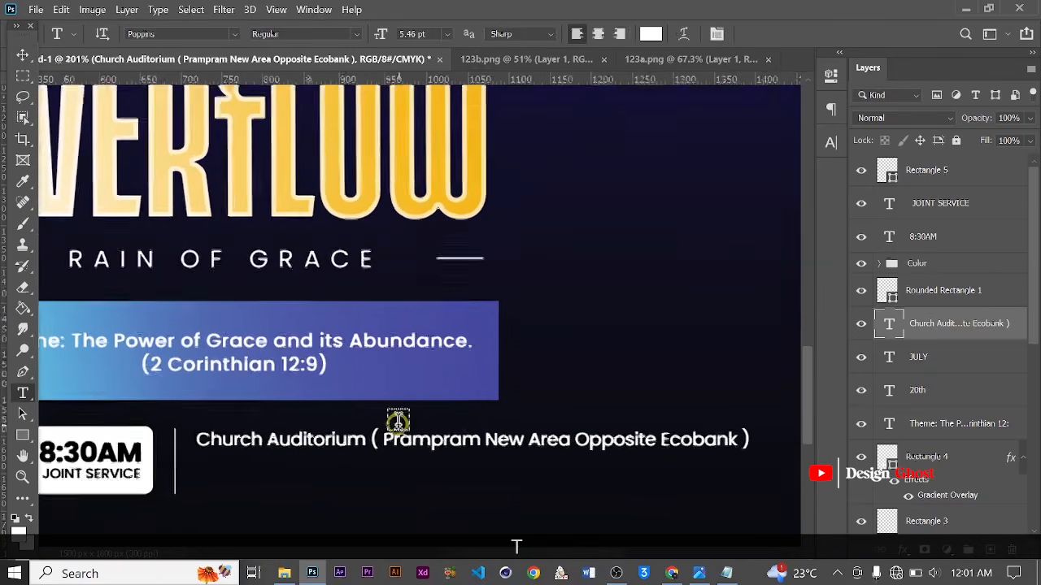
pyautogui.click(512, 446)
pyautogui.press('Return')
# - Apply All Caps to the words "Church Auditorium" in the venue text and commit the edit
pyautogui.scroll(-3, 358, 421)
pyautogui.moveTo(375, 420); pyautogui.dragTo(189, 417)
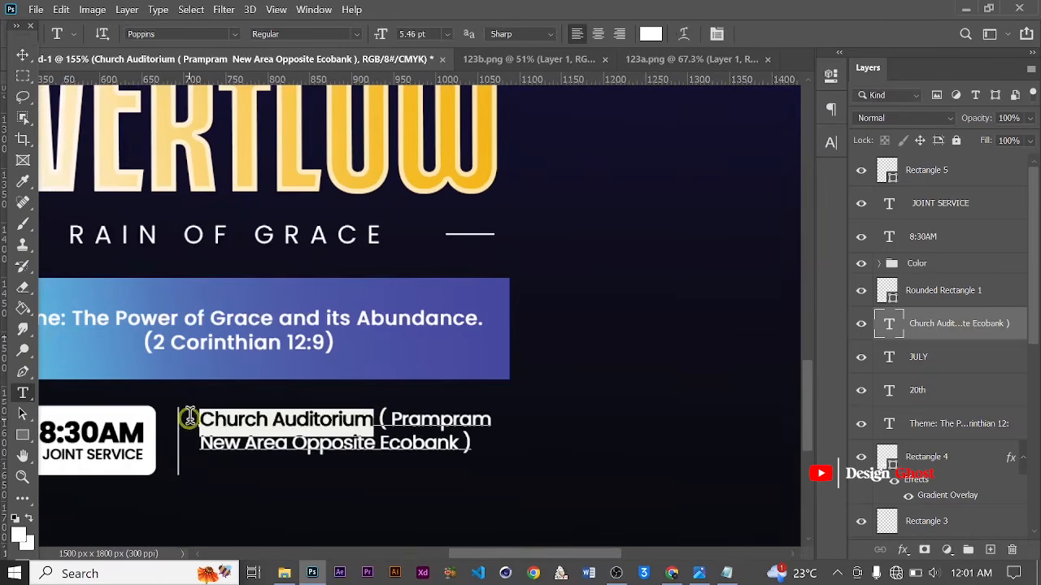
pyautogui.click(830, 144)
pyautogui.click(709, 35)
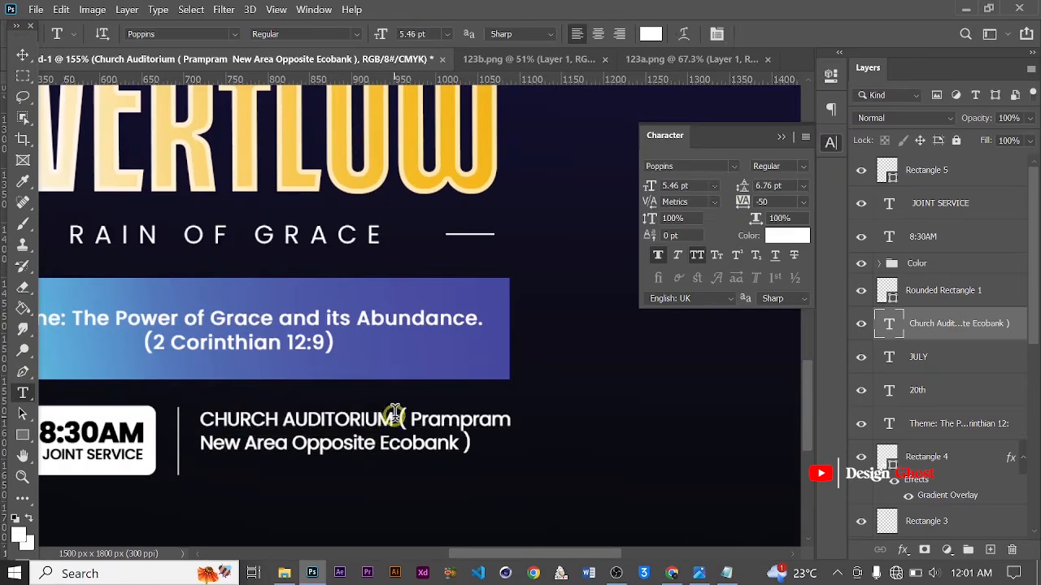
# - Give the words "CHURCH AUDITORIUM" a heavier Poppins weight than the rest of the venue text
pyautogui.moveTo(395, 418); pyautogui.dragTo(200, 419)
pyautogui.click(803, 166)
pyautogui.click(782, 232)
pyautogui.click(710, 34)
pyautogui.click(23, 55)
# - Nudge the venue text slightly down and closer to the vertical divider
pyautogui.scroll(-2, 258, 248)
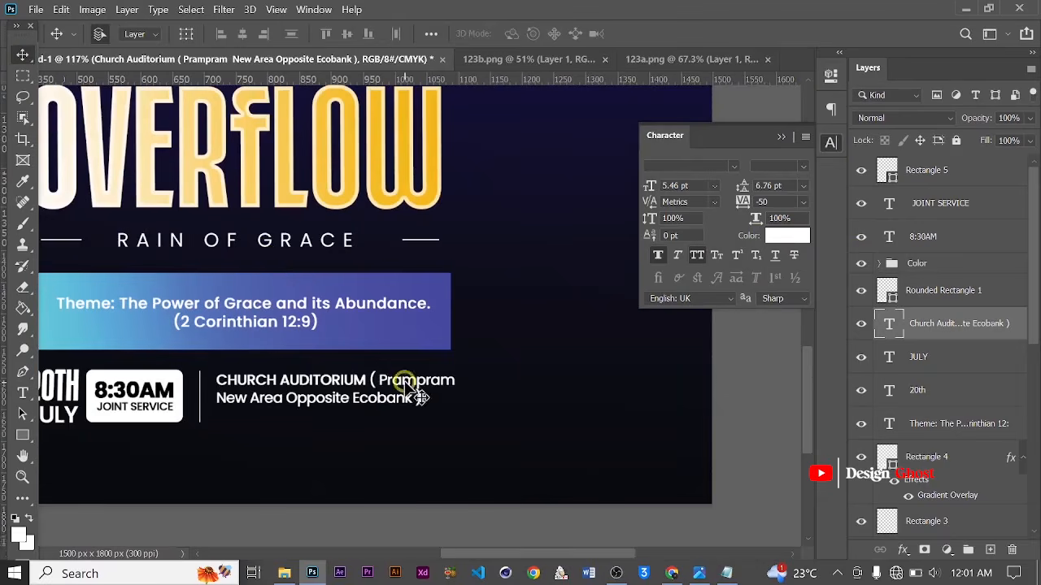
pyautogui.press('Down')
pyautogui.press('Left')
pyautogui.press('Left')
pyautogui.press('Left')
pyautogui.press('Left')
pyautogui.press('Left')
pyautogui.scroll(-5, 431, 404)
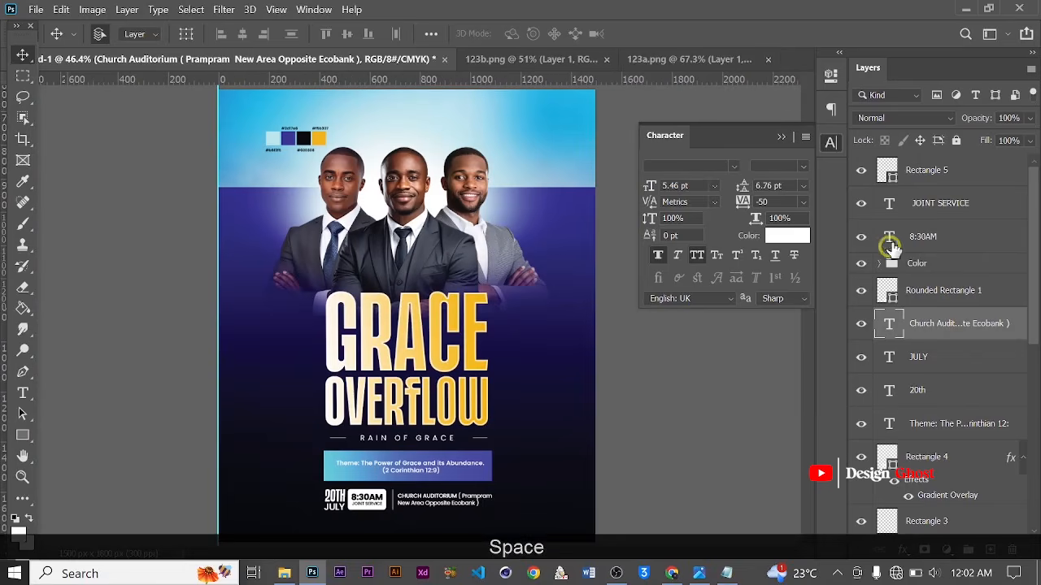
# - Group the layers from JOINT SERVICE down to Rectangle 4, collapse the Background group and expand the new group
pyautogui.click(940, 203)
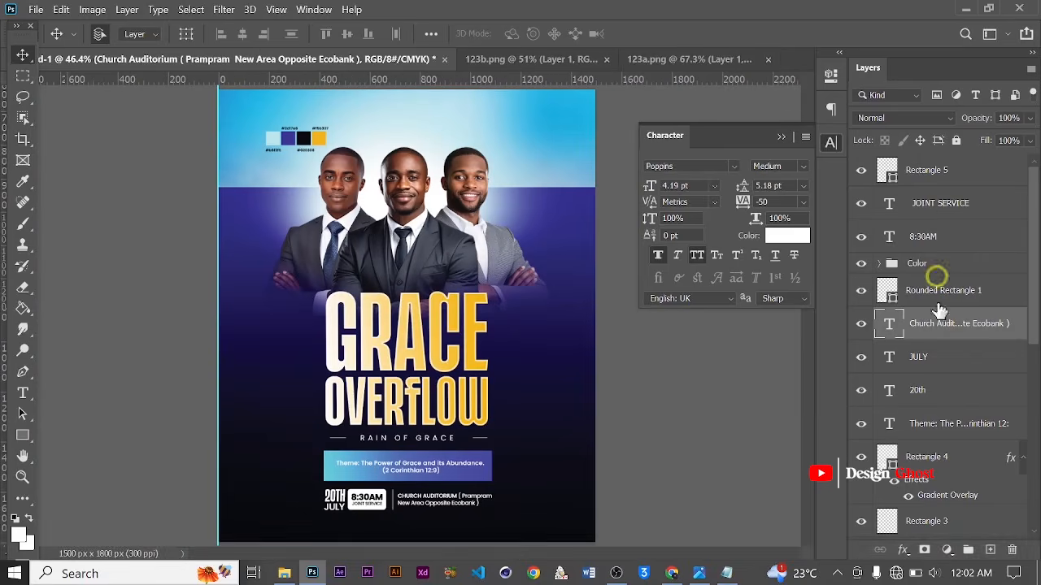
pyautogui.keyDown('shift'); pyautogui.click(943, 454); pyautogui.keyUp('shift')
pyautogui.hotkey('ctrl', 'g')
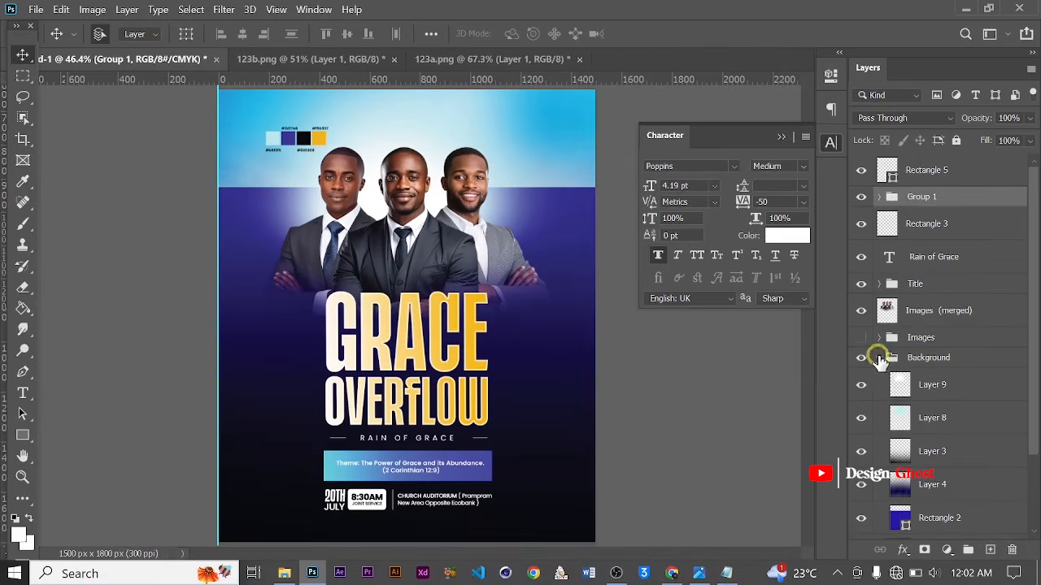
pyautogui.click(878, 358)
pyautogui.click(879, 197)
pyautogui.click(921, 474)
pyautogui.hotkey('ctrl', ']')
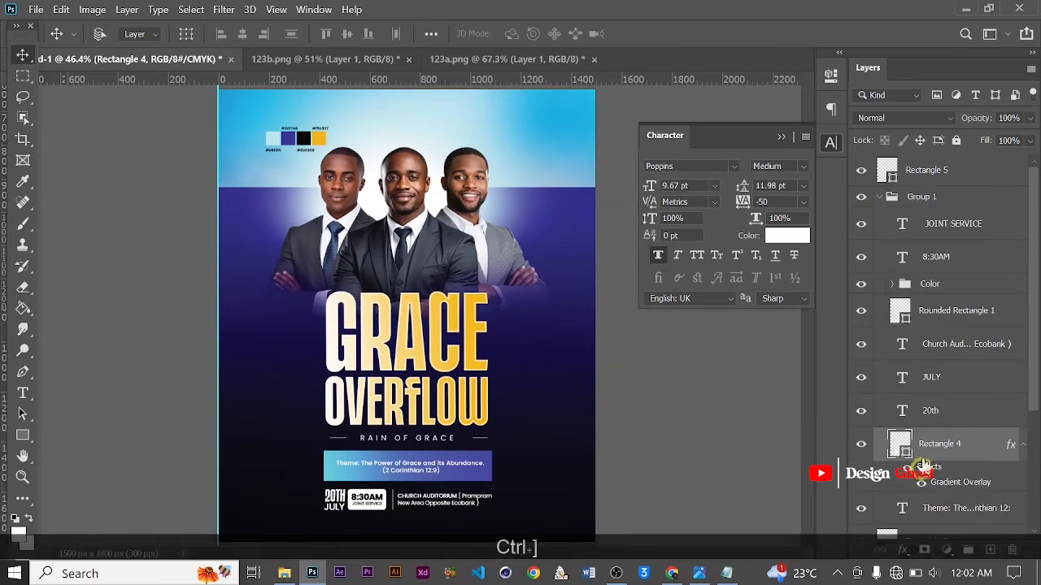
pyautogui.scroll(-2, 916, 353)
pyautogui.hotkey('ctrl', '[')
# - Move the Rectangle 3 and Rectangle 5 layers into Group 1, toggling the group's visibility to check its contents
pyautogui.click(923, 474)
pyautogui.hotkey('ctrl', ']')
pyautogui.scroll(2, 911, 222)
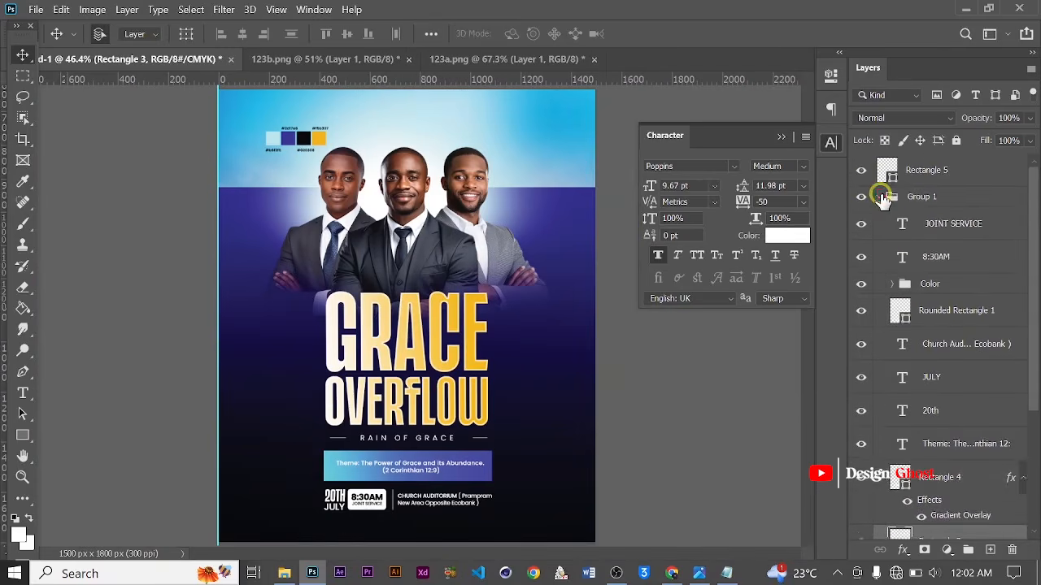
pyautogui.click(879, 197)
pyautogui.click(862, 198)
pyautogui.click(862, 198)
pyautogui.moveTo(931, 169); pyautogui.dragTo(970, 204)
pyautogui.scroll(2, 981, 219)
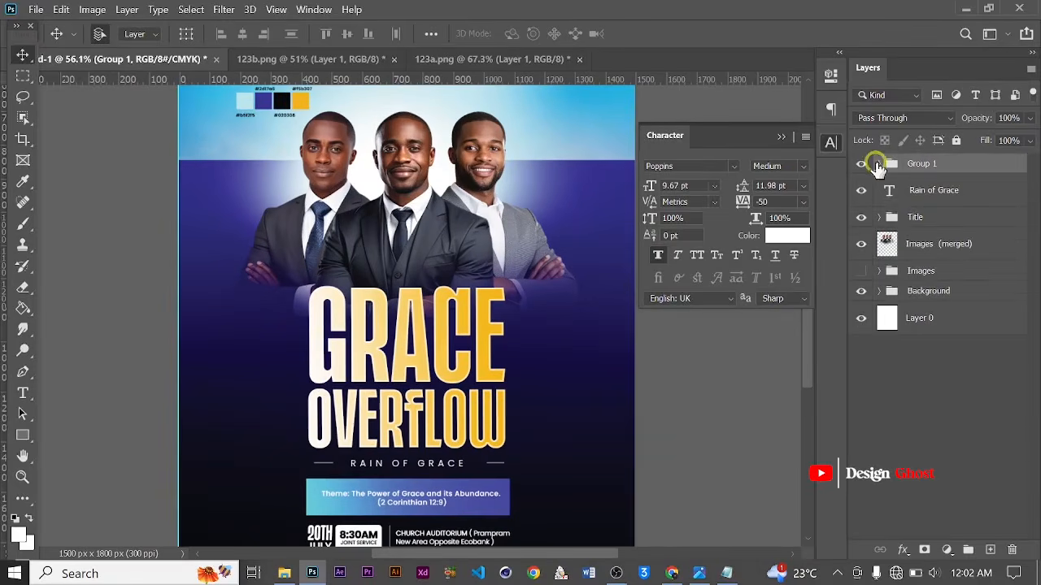
# - Move the Color group out of Group 1 to the top of the layer stack, and check Group 1 by toggling its visibility
pyautogui.click(877, 165)
pyautogui.click(932, 286)
pyautogui.hotkey('ctrl', ']')
pyautogui.hotkey('ctrl', ']')
pyautogui.hotkey('ctrl', ']')
pyautogui.hotkey('ctrl', ']')
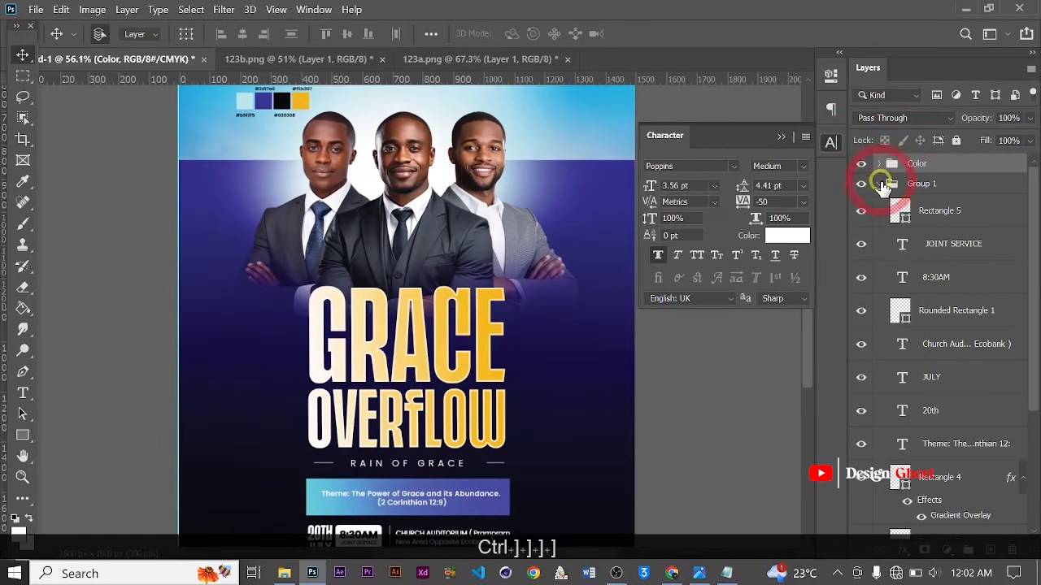
pyautogui.click(880, 185)
pyautogui.click(860, 184)
pyautogui.click(860, 184)
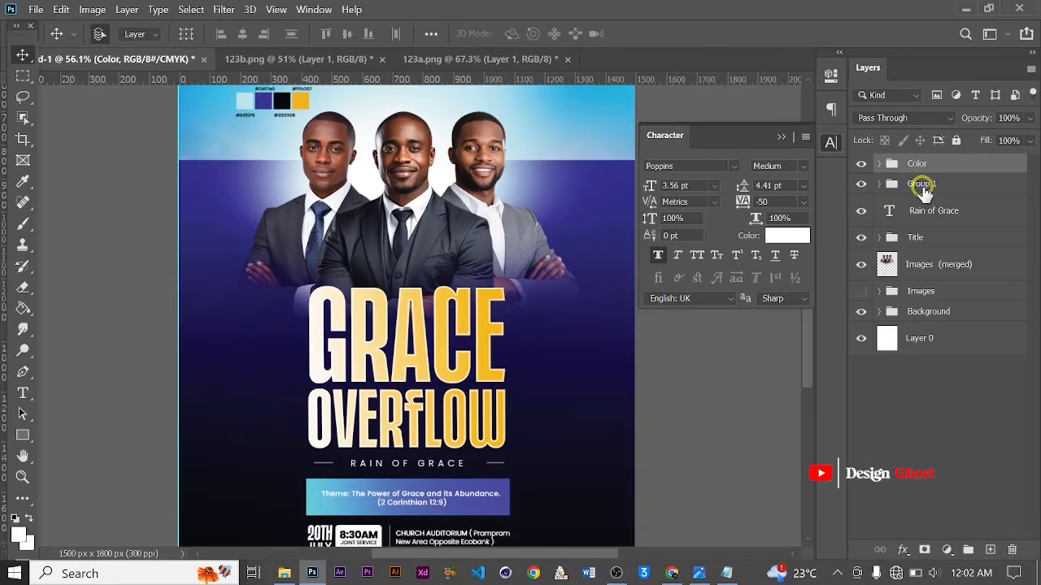
# - Rename Group 1 as "Deatails"
pyautogui.doubleClick(933, 188)
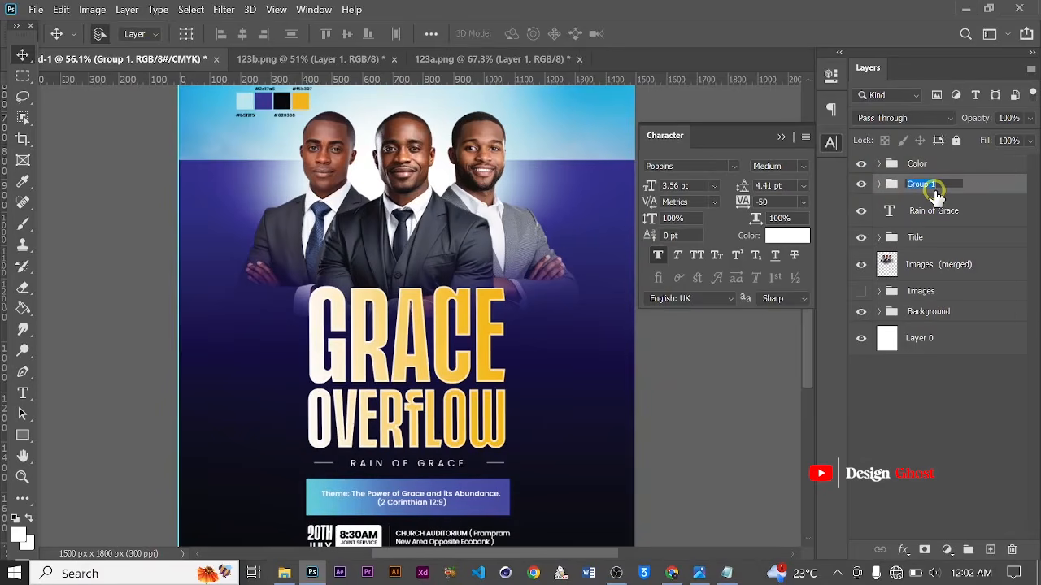
pyautogui.write('Deat')
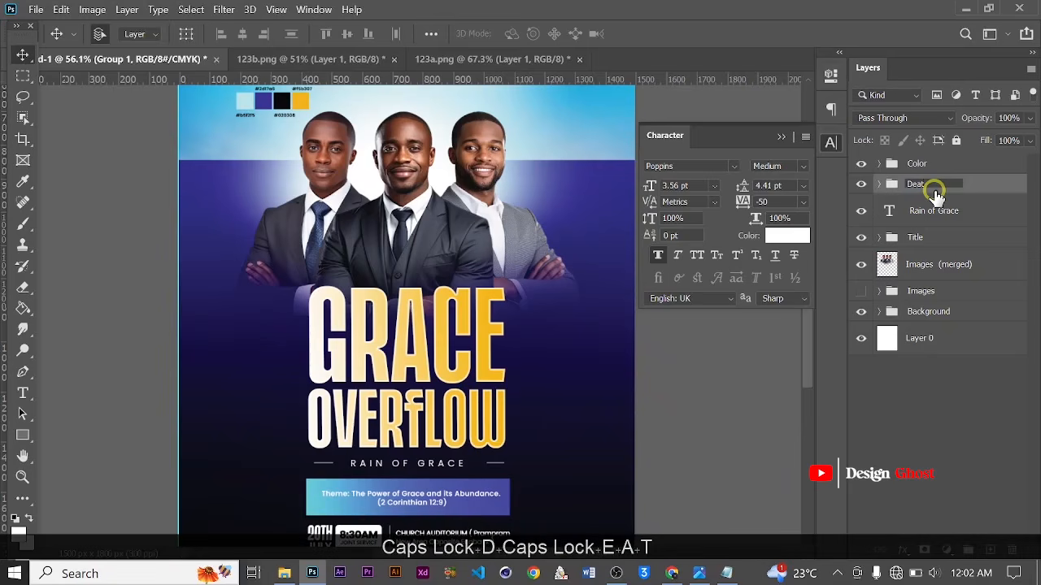
pyautogui.write('ils')
pyautogui.press('Return')
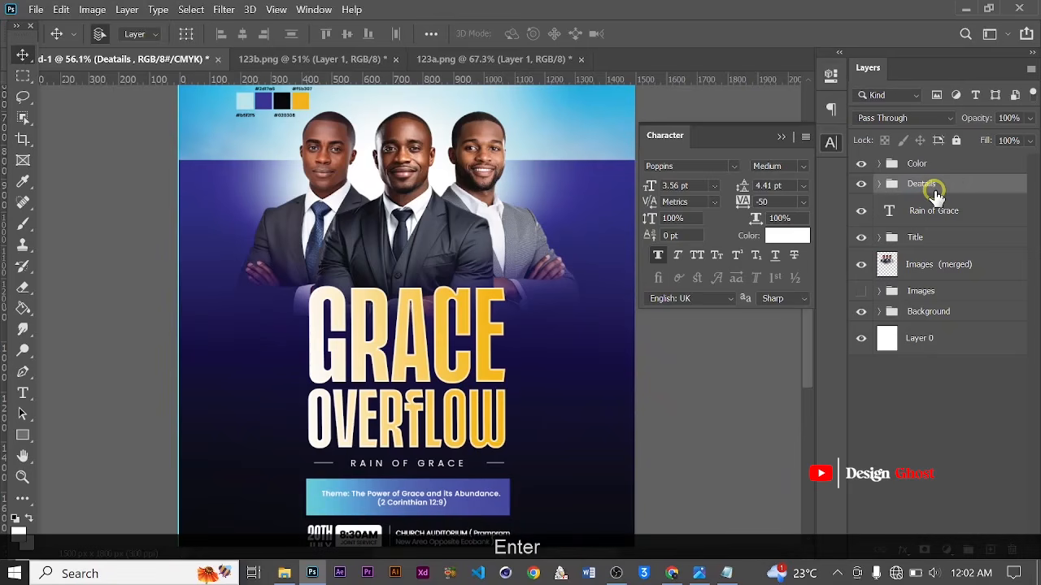
# - Select the Deatails group, the Rain of Grace layer and the Title group, and nudge them up together
pyautogui.scroll(-4, 395, 330)
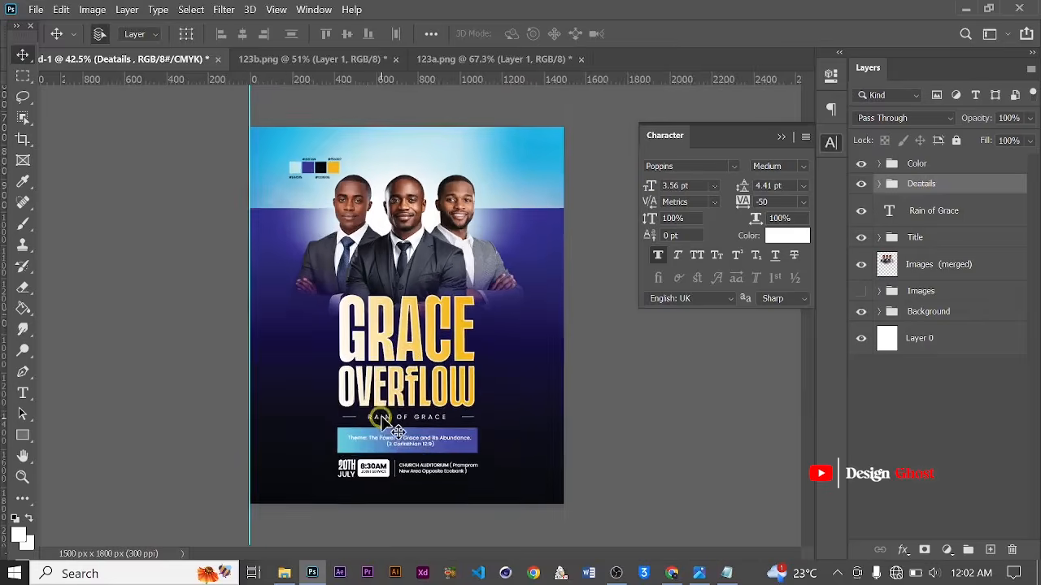
pyautogui.scroll(3, 387, 406)
pyautogui.press('space')
pyautogui.moveTo(401, 399); pyautogui.dragTo(402, 351)
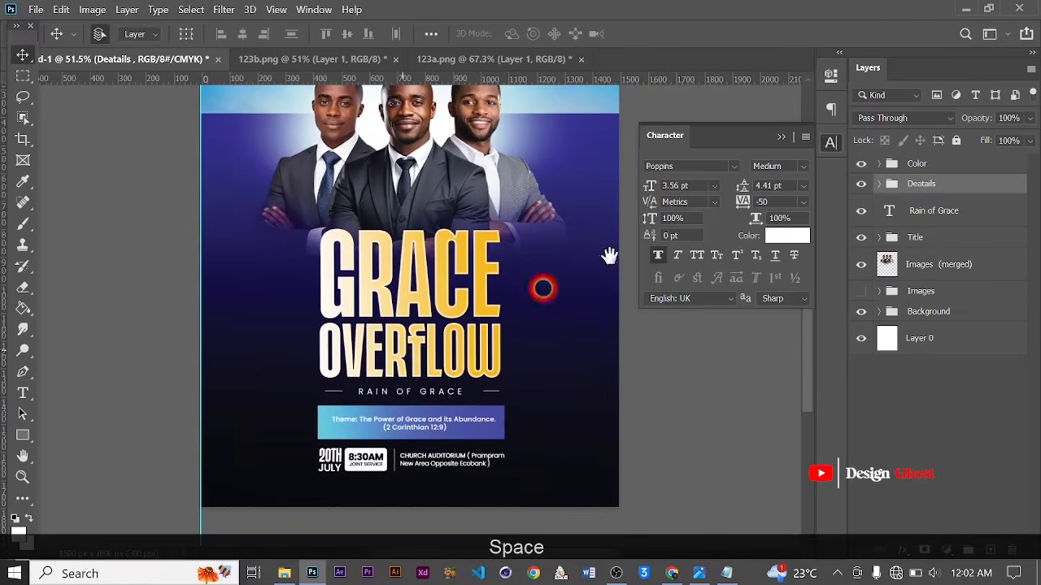
pyautogui.keyDown('shift'); pyautogui.click(941, 239); pyautogui.keyUp('shift')
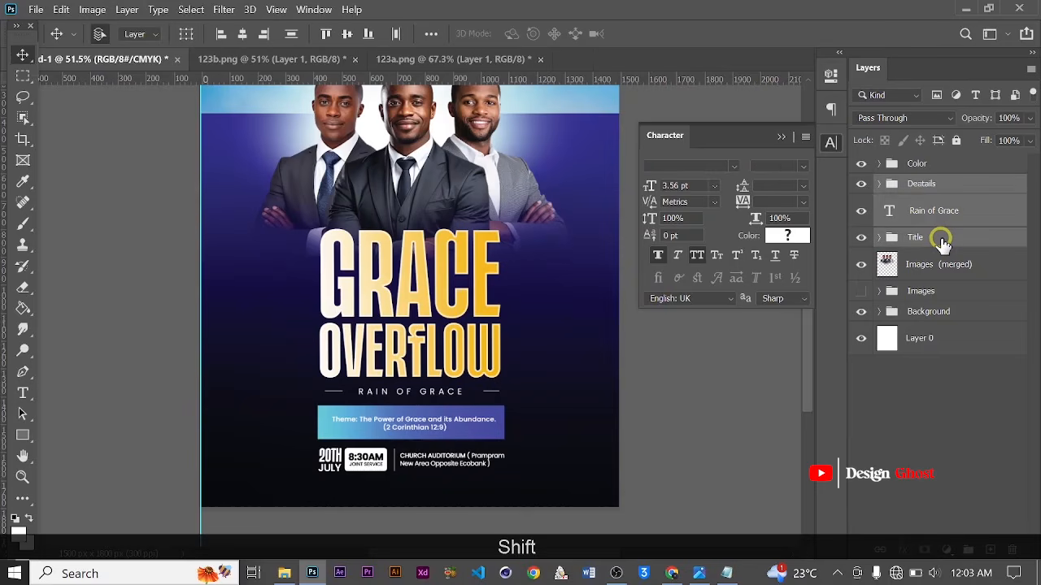
pyautogui.press('Up')
pyautogui.press('Up')
pyautogui.press('Up')
pyautogui.press('Up')
pyautogui.press('Up')
pyautogui.press('Up')
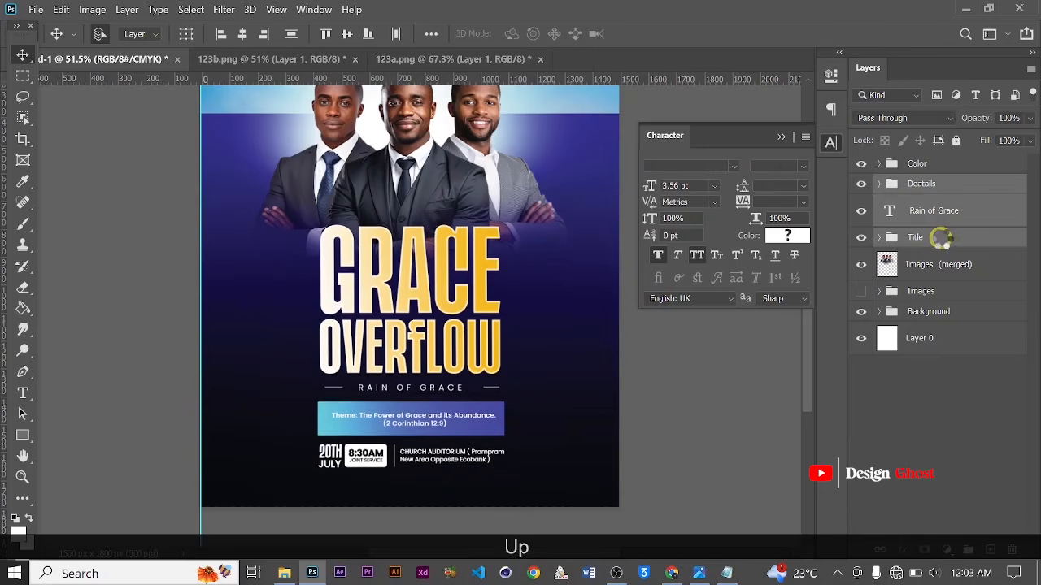
pyautogui.press('Up')
pyautogui.press('Up')
pyautogui.press('Up')
pyautogui.press('Up')
pyautogui.press('Up')
pyautogui.press('Up')
pyautogui.press('Up')
pyautogui.press('Up')
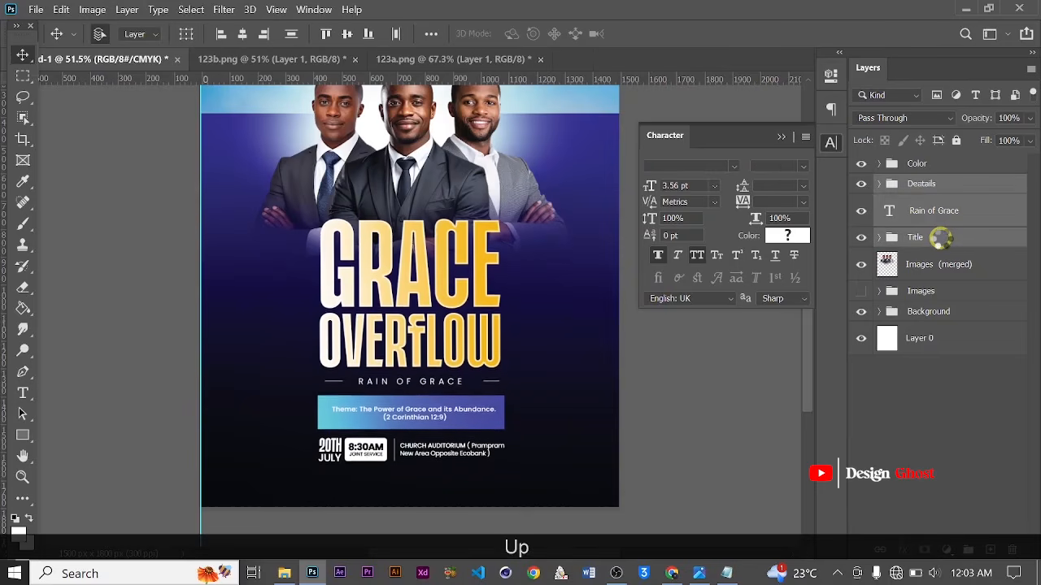
pyautogui.press('Up')
pyautogui.press('Up')
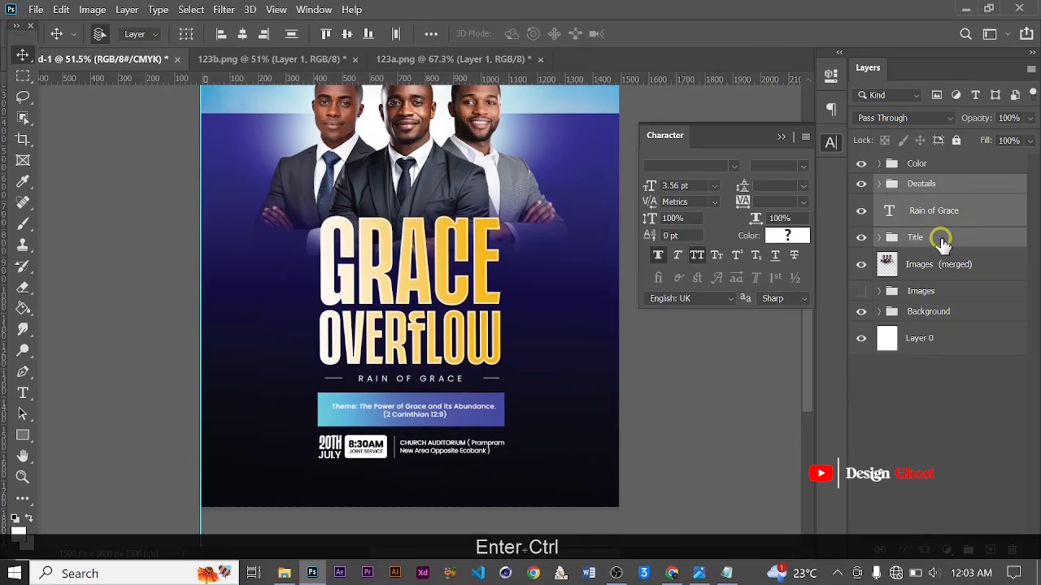
# - Draw a rounded rectangle about 669 x 65 px below the date and venue row, with no layers selected beforehand
pyautogui.hotkey('ctrl', '0')
pyautogui.scroll(6, 374, 422)
pyautogui.moveTo(420, 390); pyautogui.dragTo(392, 240)
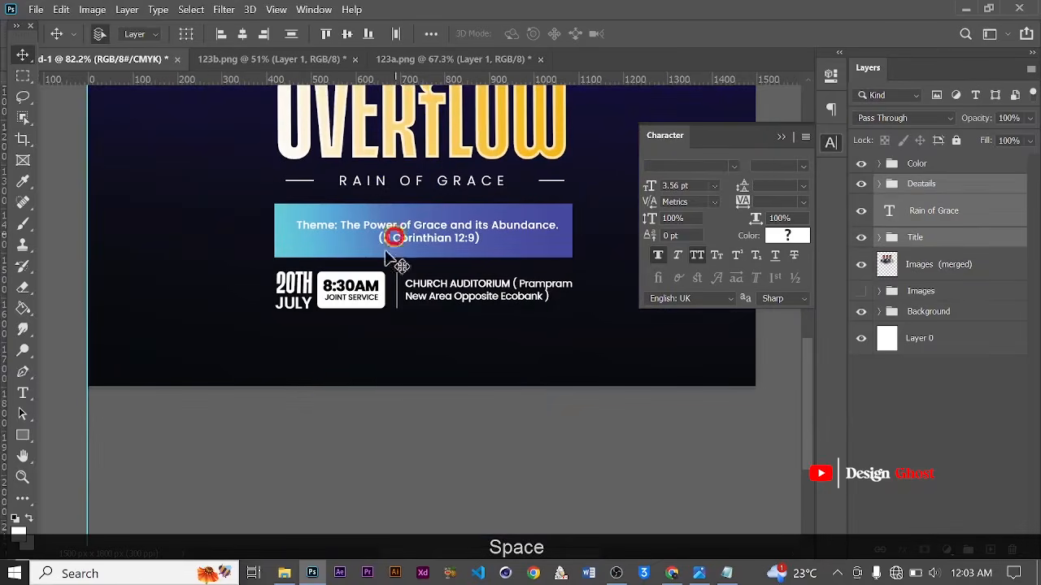
pyautogui.scroll(1, 311, 398)
pyautogui.click(22, 439)
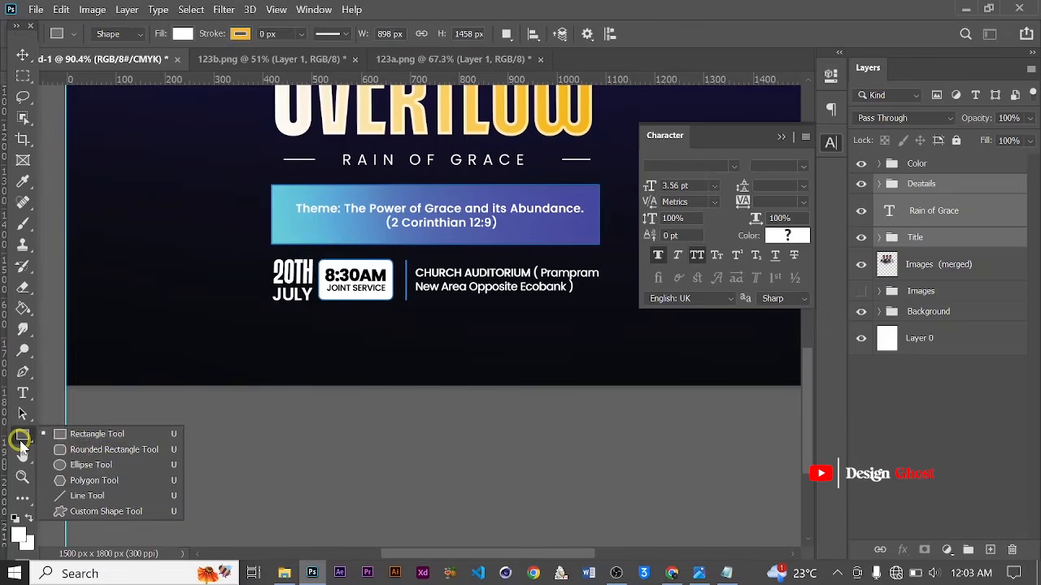
pyautogui.click(106, 449)
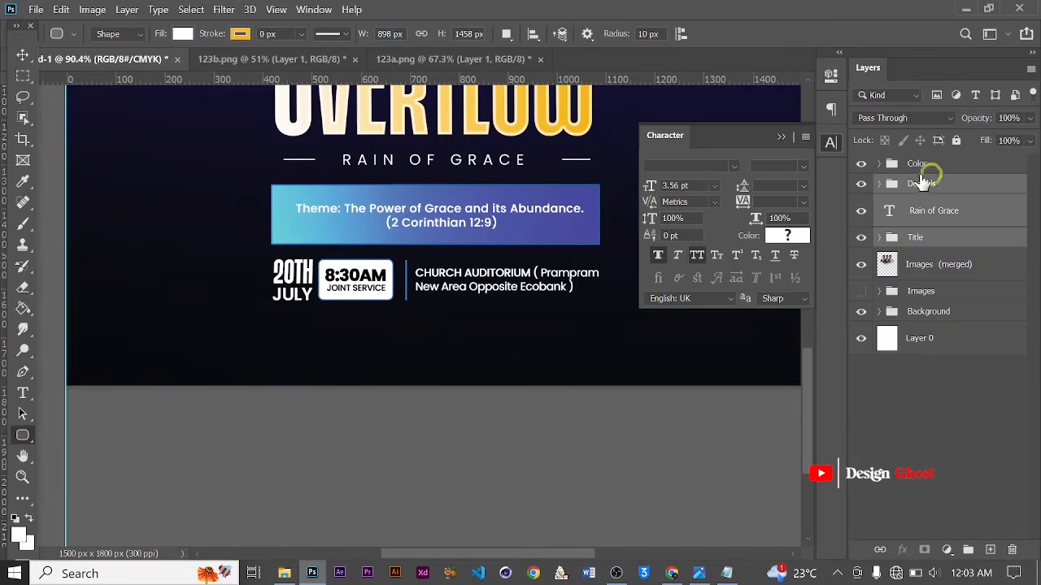
pyautogui.keyDown('ctrl'); pyautogui.click(509, 260); pyautogui.keyUp('ctrl')
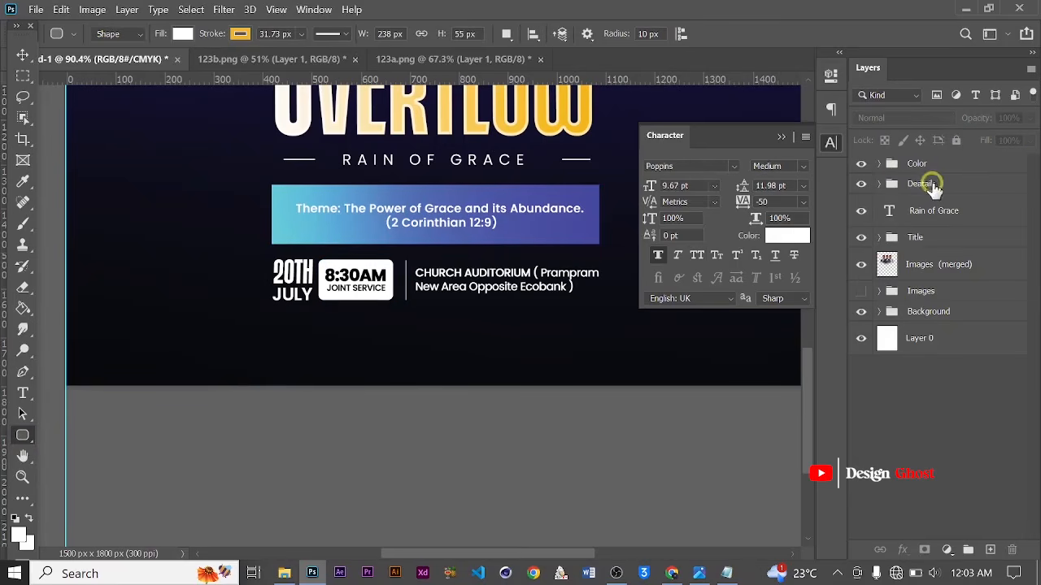
pyautogui.moveTo(476, 334); pyautogui.dragTo(594, 346)
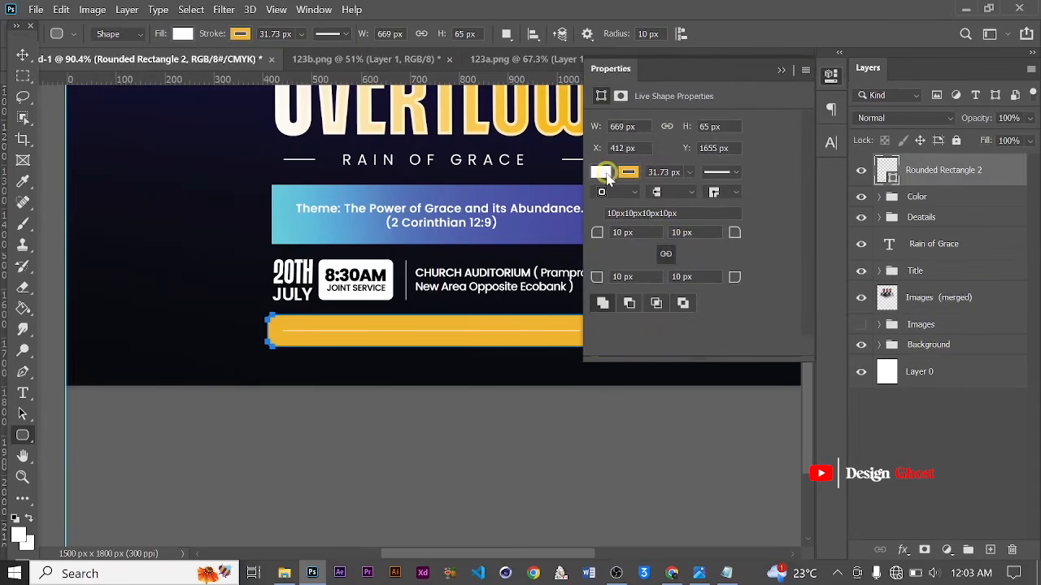
# - Give the new rounded rectangle no fill, a 2 px gold stroke and 32.5 px corner radii
pyautogui.click(603, 173)
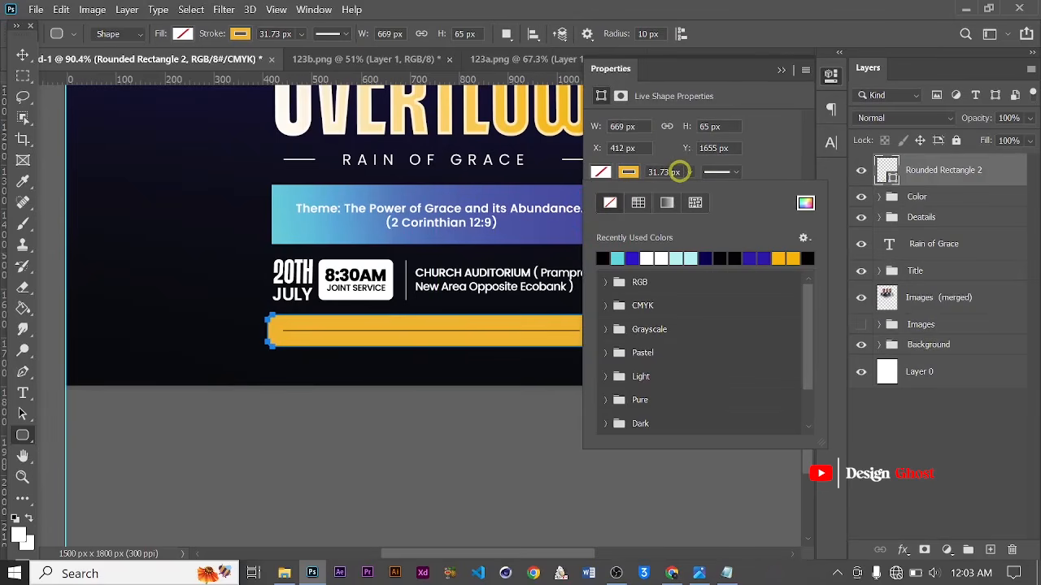
pyautogui.click(629, 172)
pyautogui.write('2')
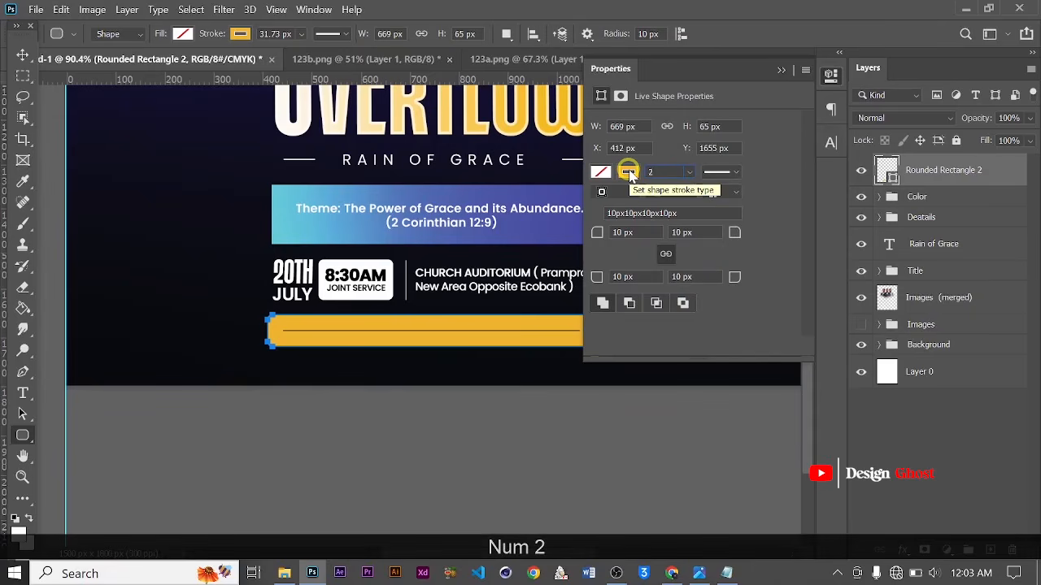
pyautogui.press('Return')
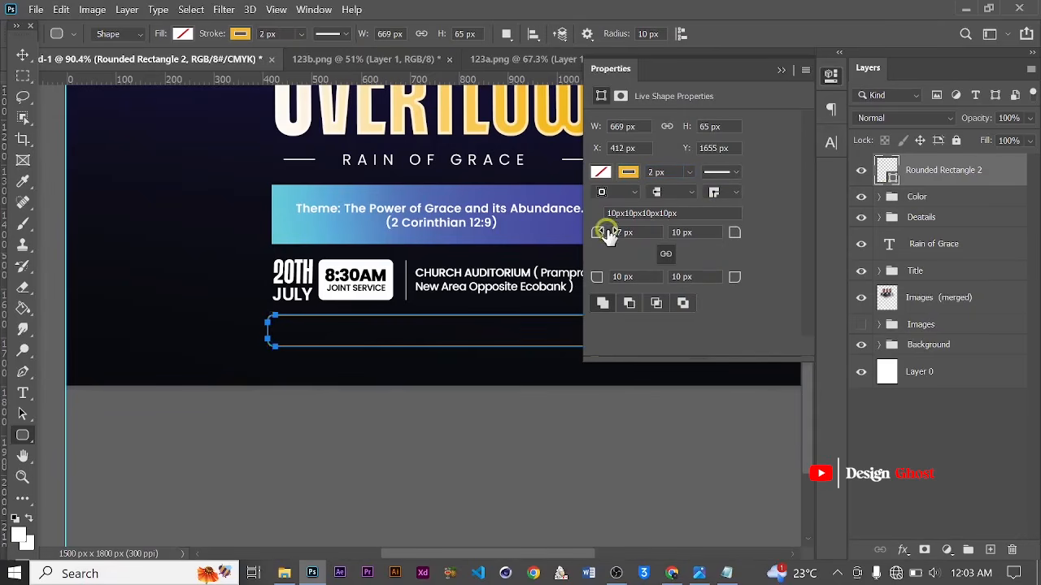
pyautogui.moveTo(630, 232); pyautogui.dragTo(627, 225)
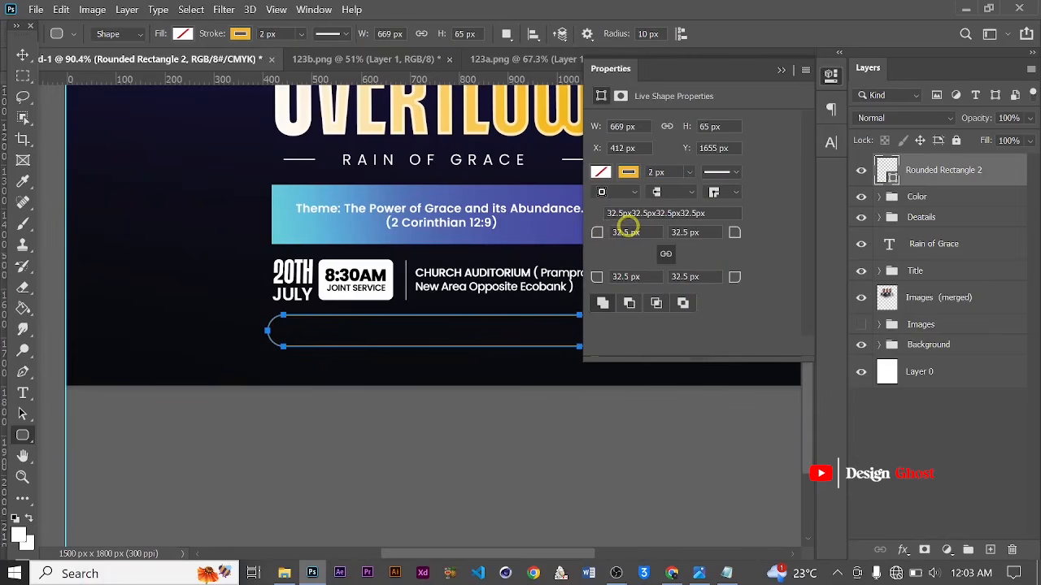
pyautogui.click(777, 73)
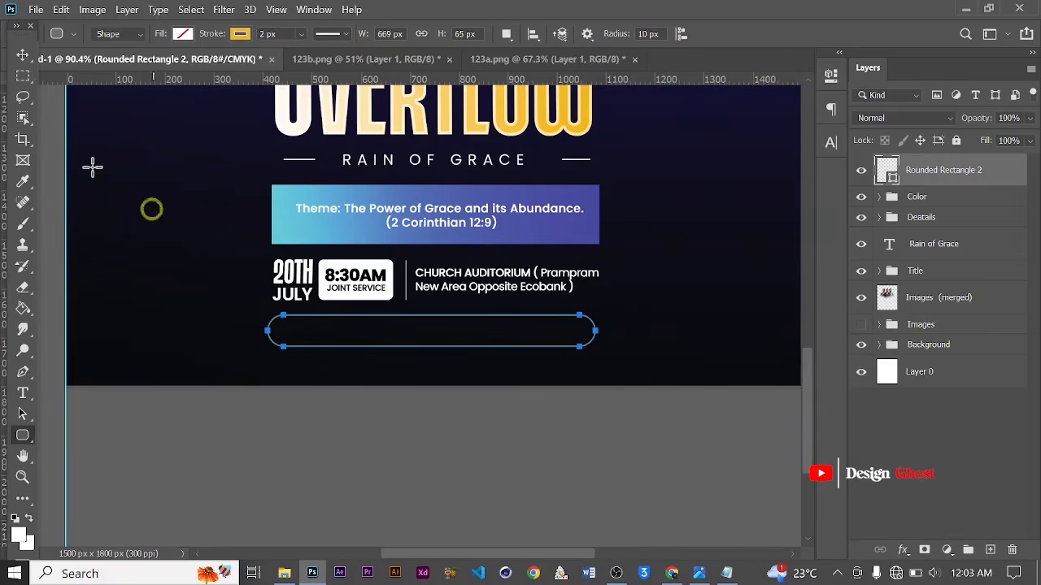
# - Change the stroke colour of the pill outline below the date and venue row to white
pyautogui.press('v')
pyautogui.scroll(3, 446, 307)
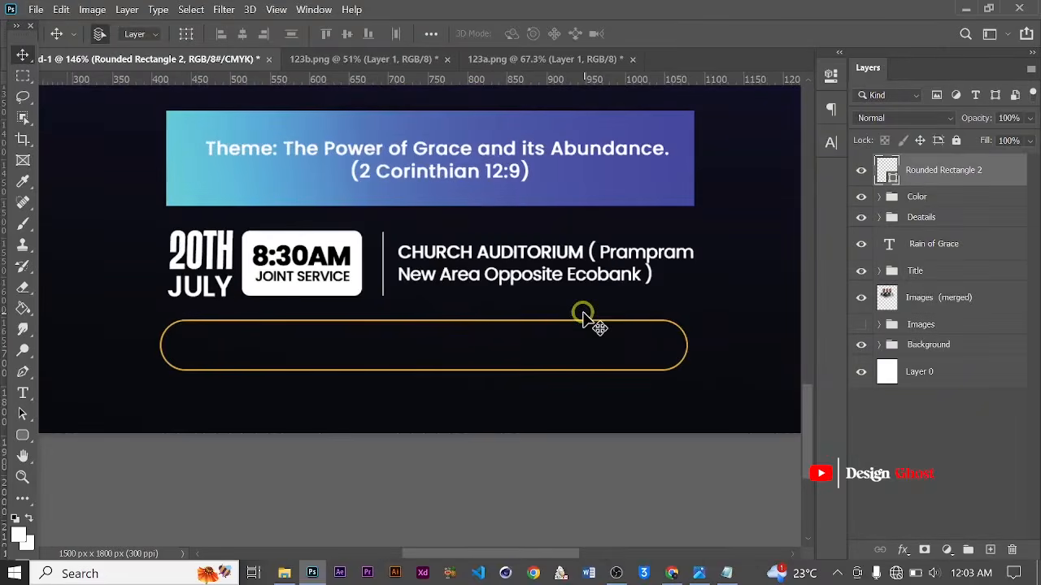
pyautogui.press('u')
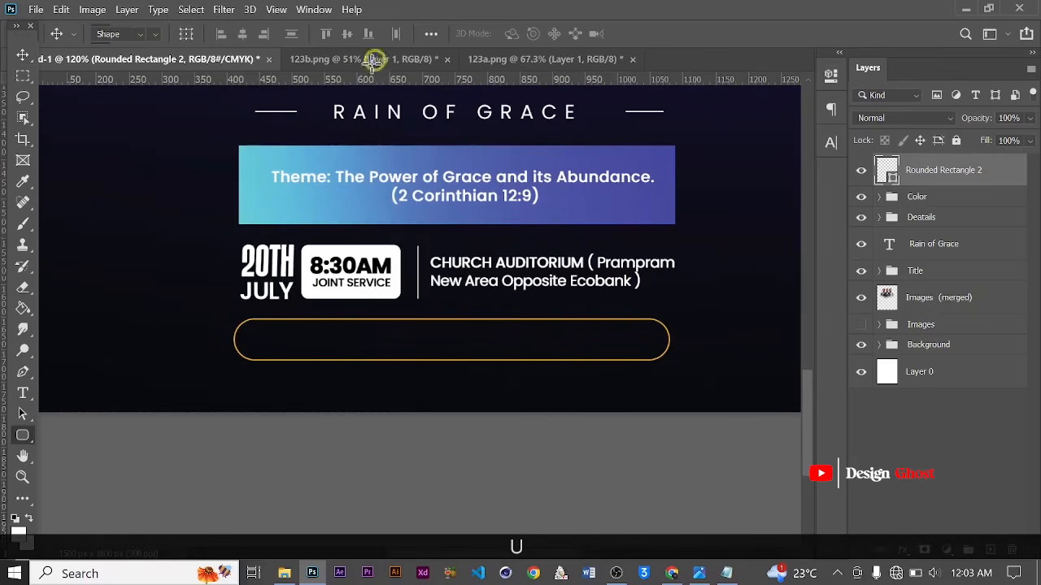
pyautogui.click(238, 34)
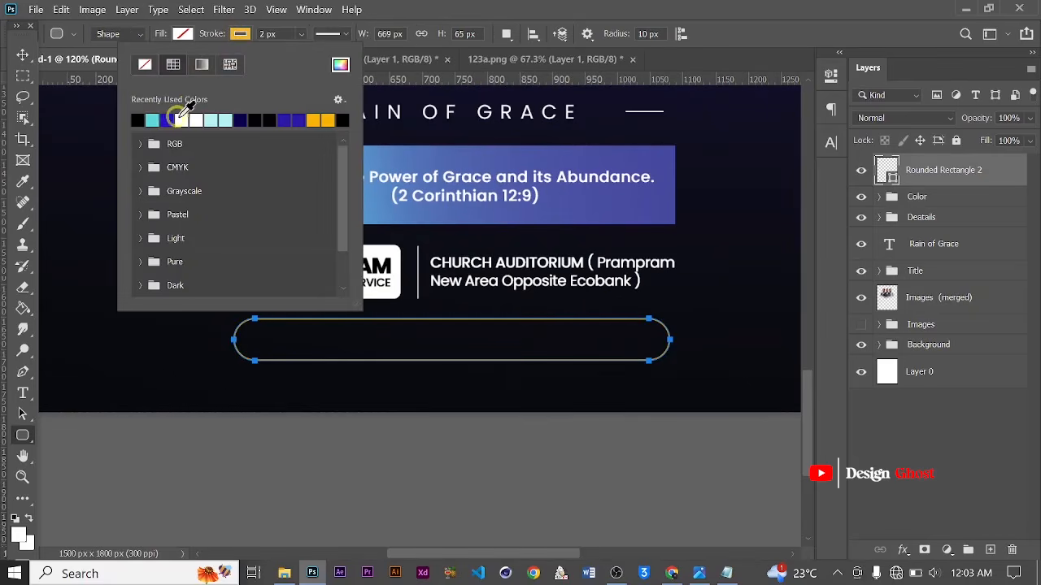
pyautogui.click(179, 118)
pyautogui.click(23, 55)
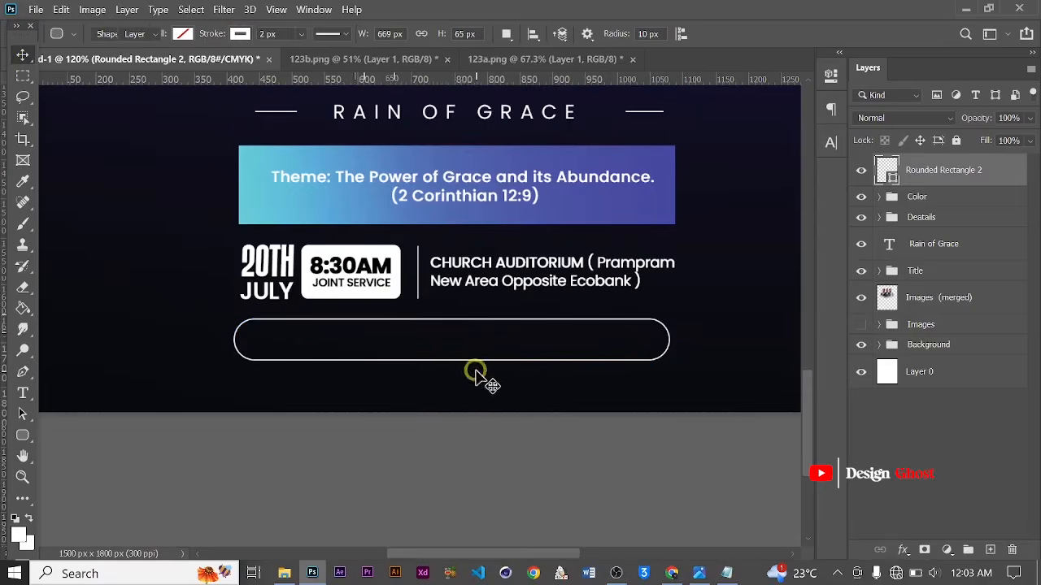
# - Nudge the white pill outline up slightly, closer to the date and venue row
pyautogui.scroll(-2, 476, 372)
pyautogui.press('Up')
pyautogui.press('Up')
pyautogui.press('Up')
pyautogui.scroll(2, 530, 332)
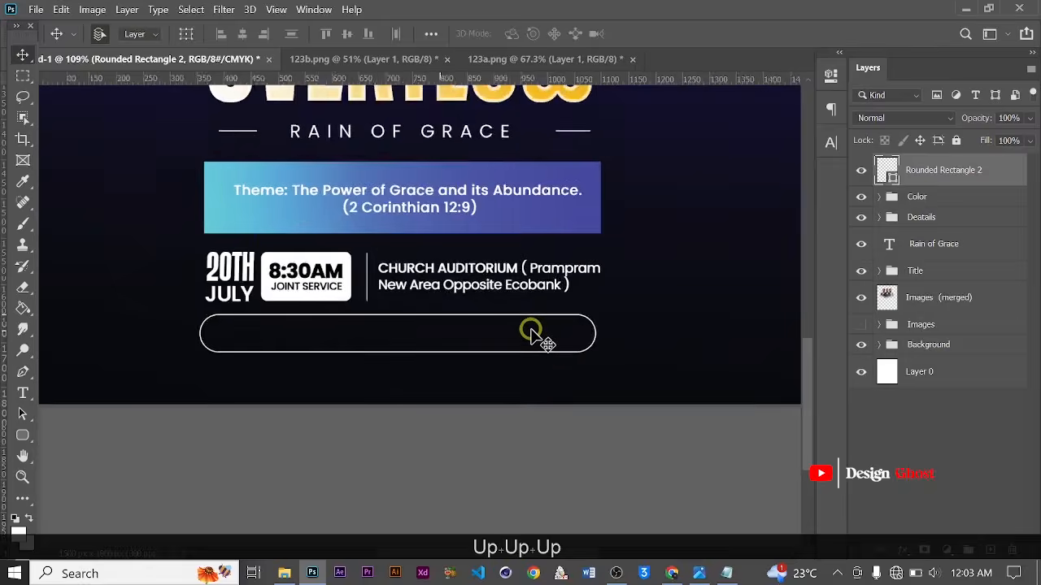
# - Stretch the pill outline's right edge to about 101.2% width, lining it up with the right edge of the theme banner
pyautogui.scroll(1, 530, 332)
pyautogui.hotkey('ctrl', 't')
pyautogui.scroll(2, 611, 334)
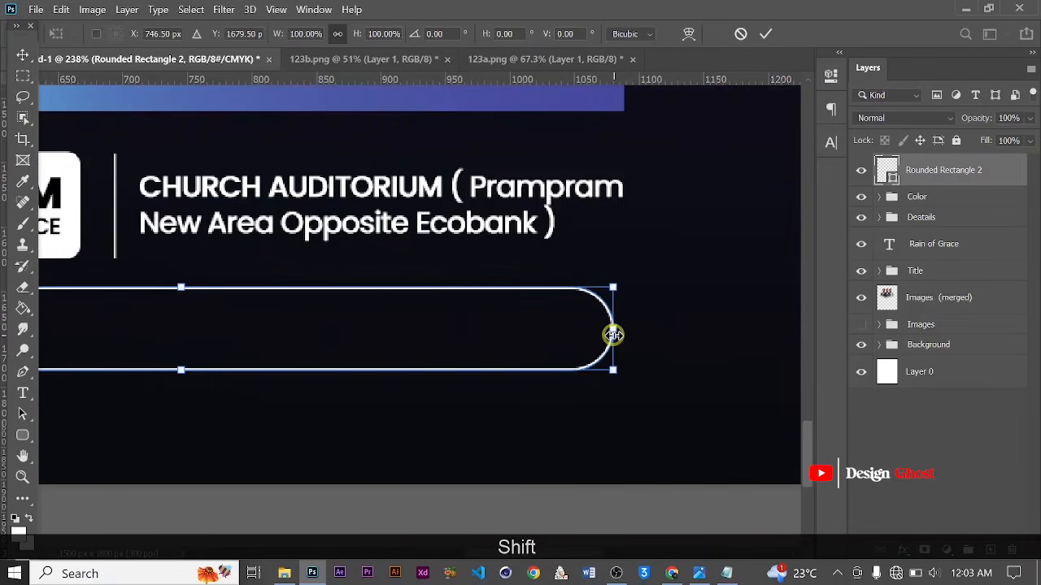
pyautogui.moveTo(614, 335); pyautogui.dragTo(622, 328)
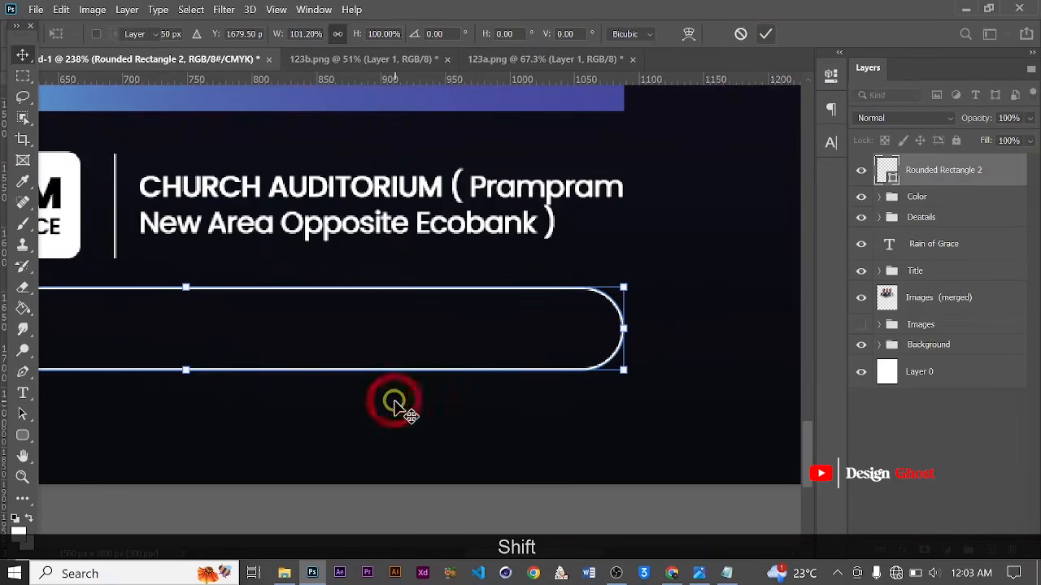
pyautogui.press('Return')
pyautogui.scroll(-2, 390, 348)
pyautogui.scroll(2, 244, 356)
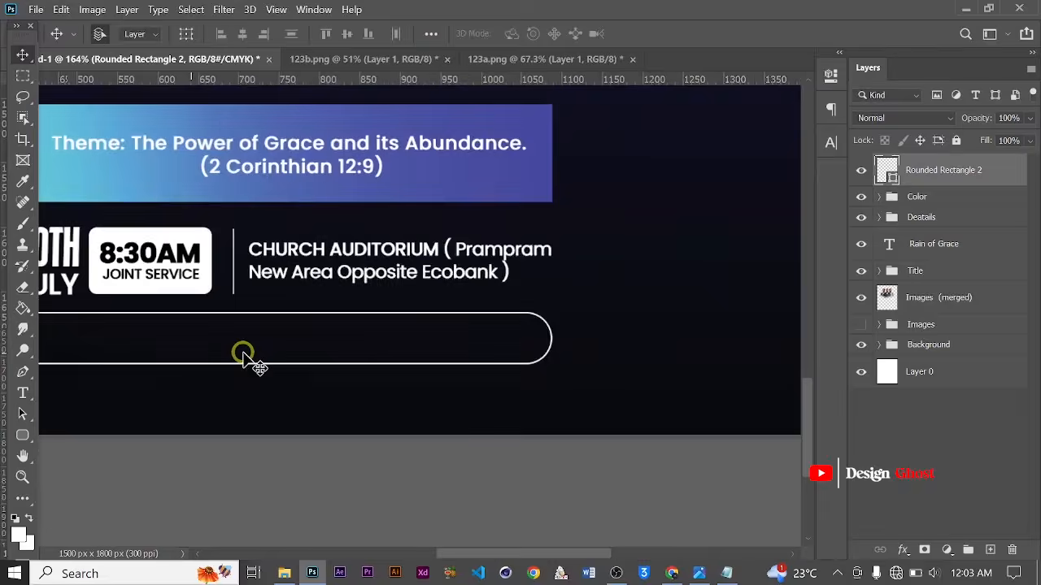
pyautogui.scroll(-3, 251, 355)
pyautogui.moveTo(255, 361); pyautogui.dragTo(331, 331)
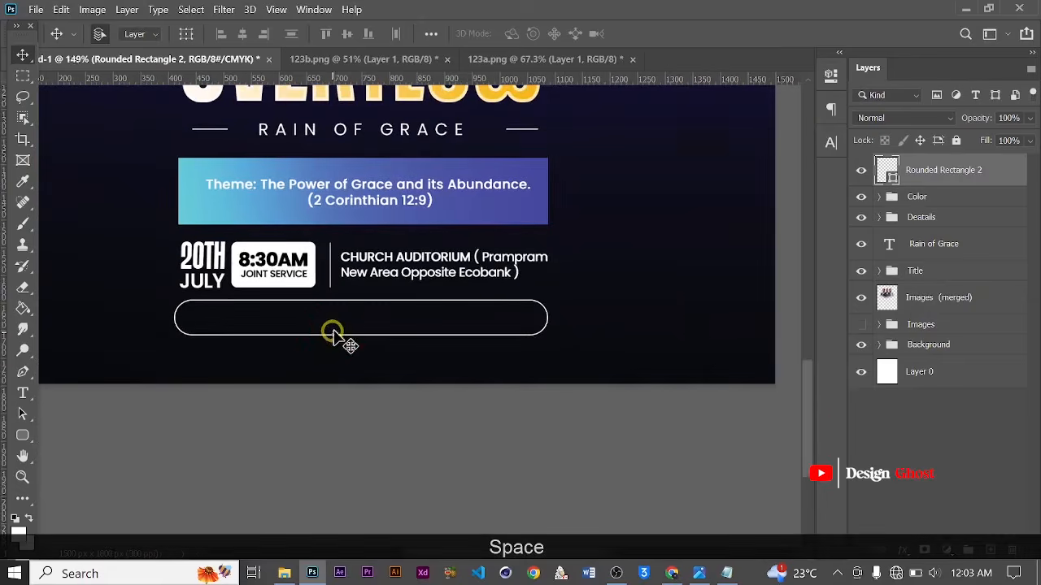
# - Duplicate the "Church Auditorium" venue text and place the copy inside the pill outline
pyautogui.scroll(2, 331, 331)
pyautogui.click(388, 230)
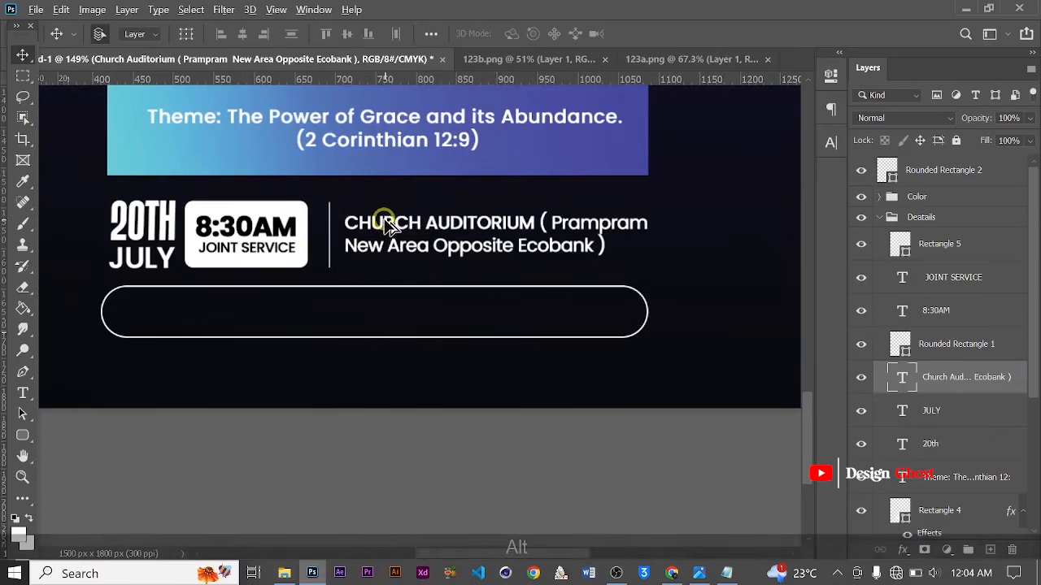
pyautogui.moveTo(391, 221); pyautogui.dragTo(260, 303)
# - Replace the copied venue text with "For More info:" followed by a placeholder phone number and a slash
pyautogui.press('t')
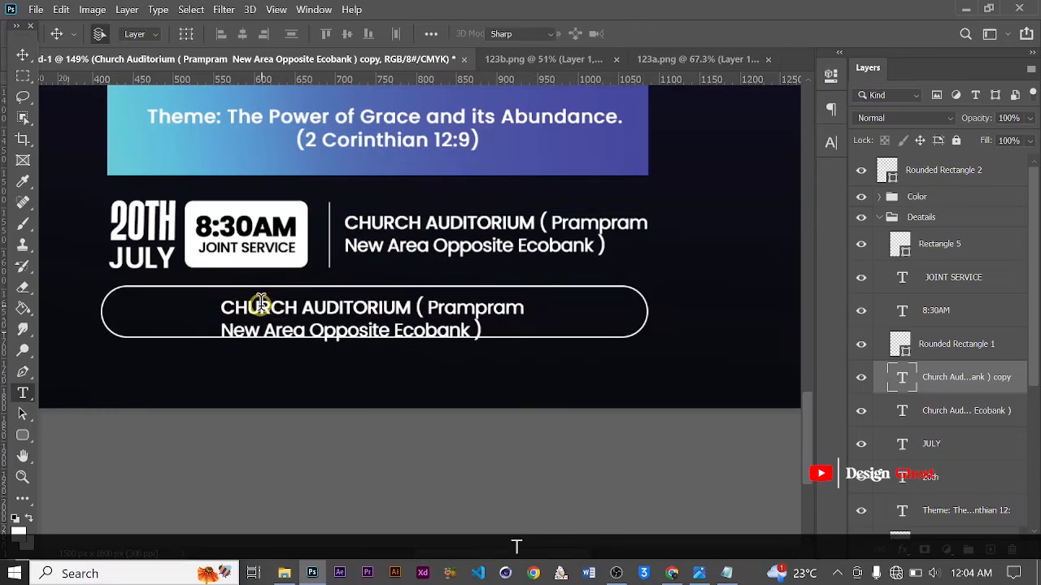
pyautogui.click(263, 304)
pyautogui.hotkey('ctrl', 'a')
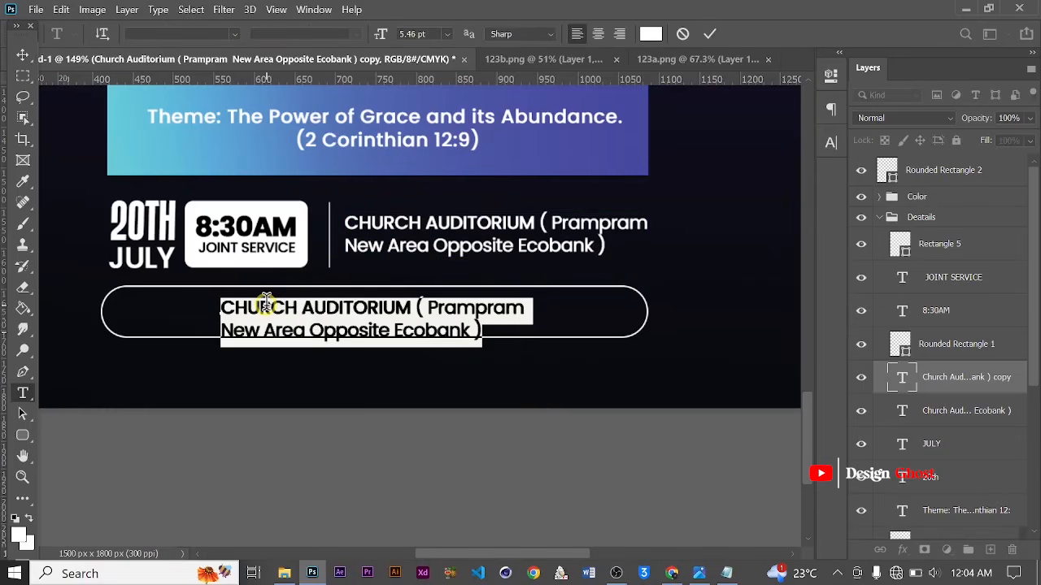
pyautogui.write('For Mo')
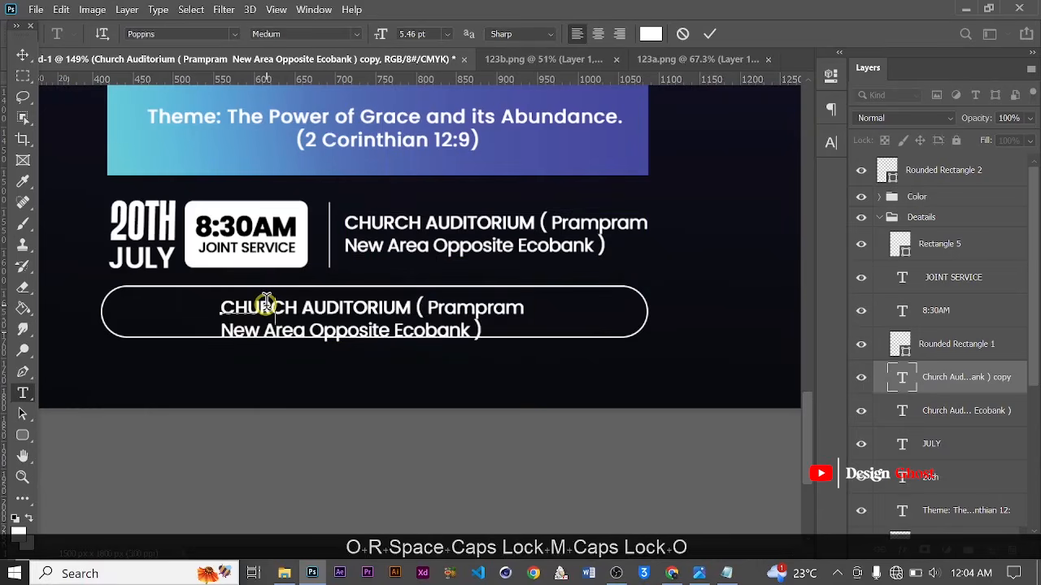
pyautogui.write('re ')
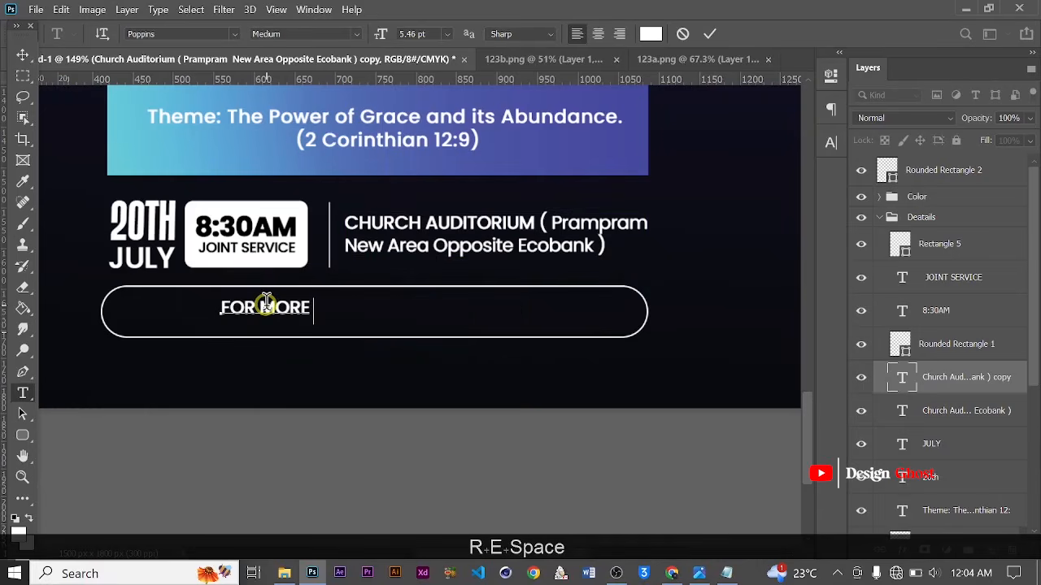
pyautogui.write('Inf')
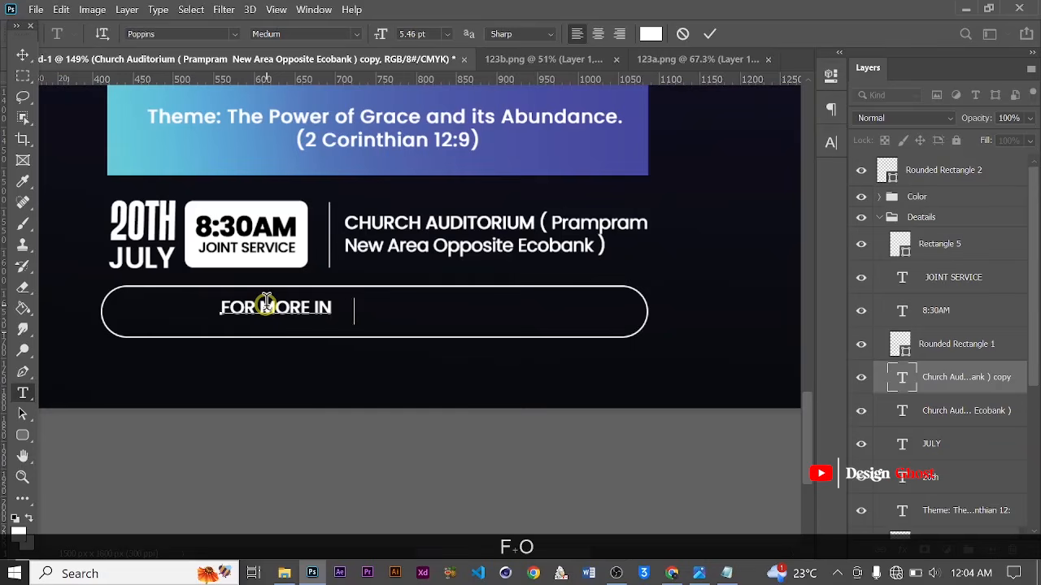
pyautogui.write('o: ')
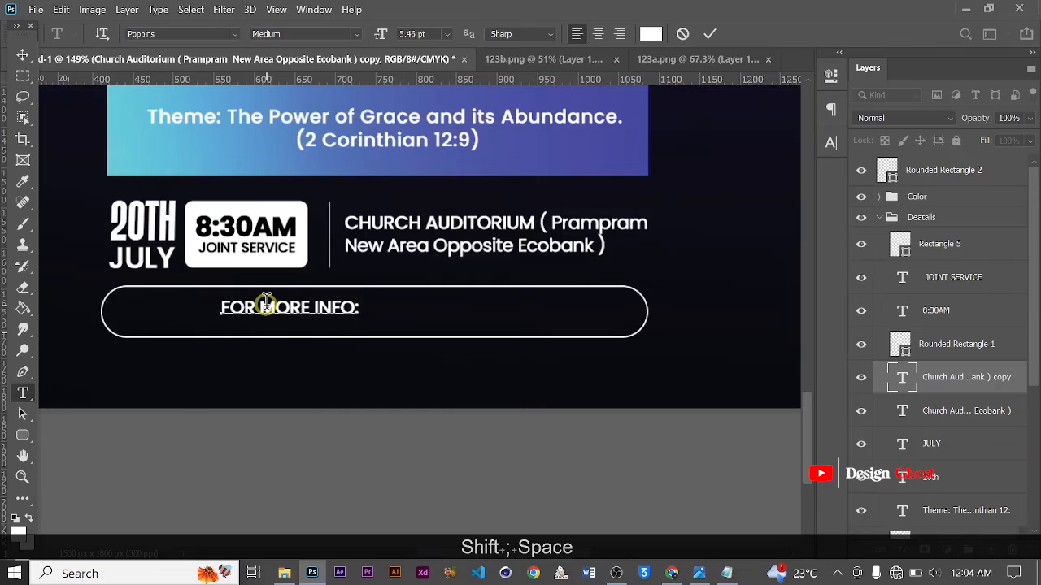
pyautogui.write('+')
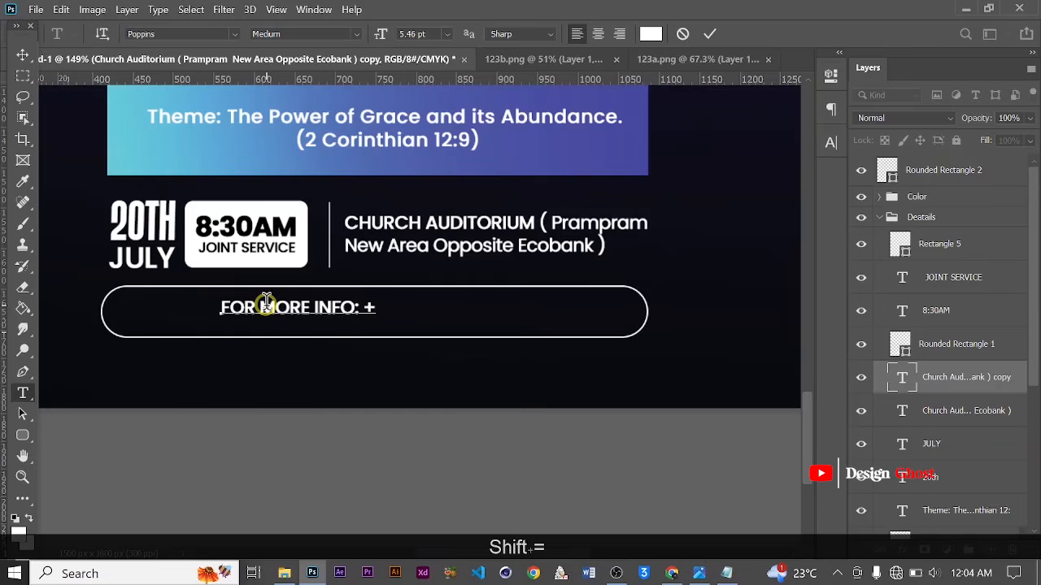
pyautogui.write('233')
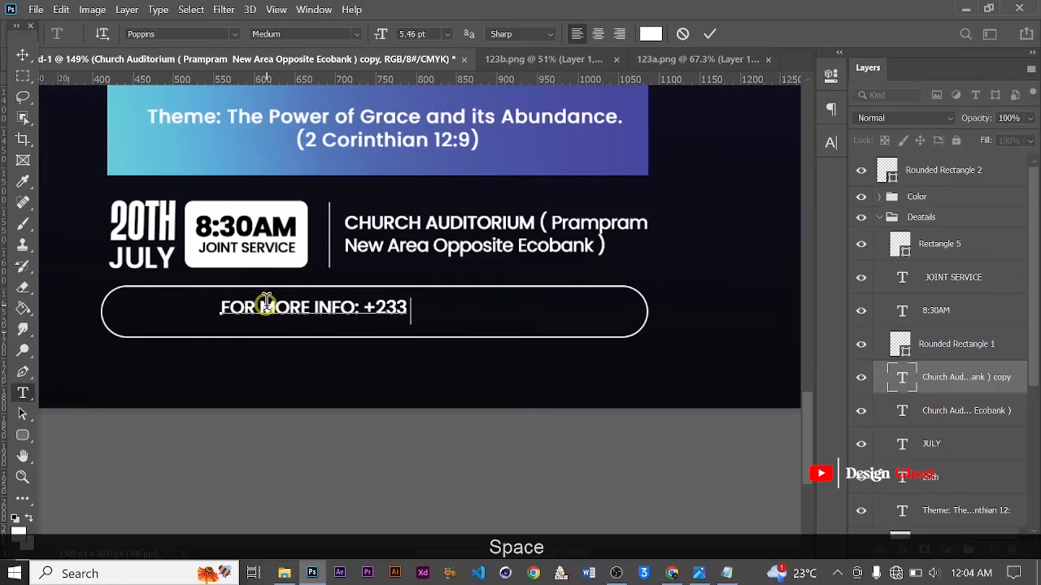
pyautogui.write(' 0 ')
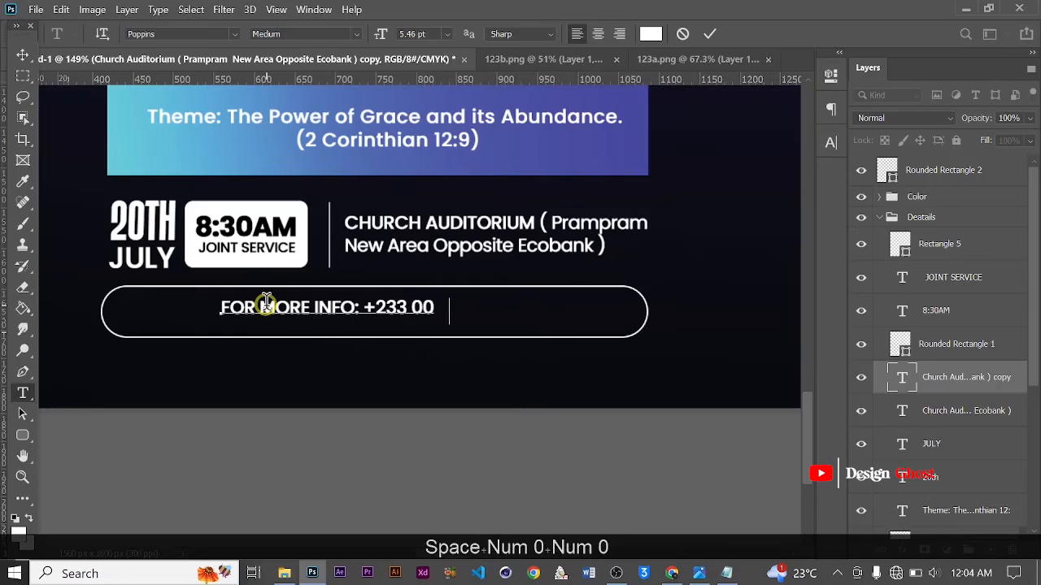
pyautogui.write('000')
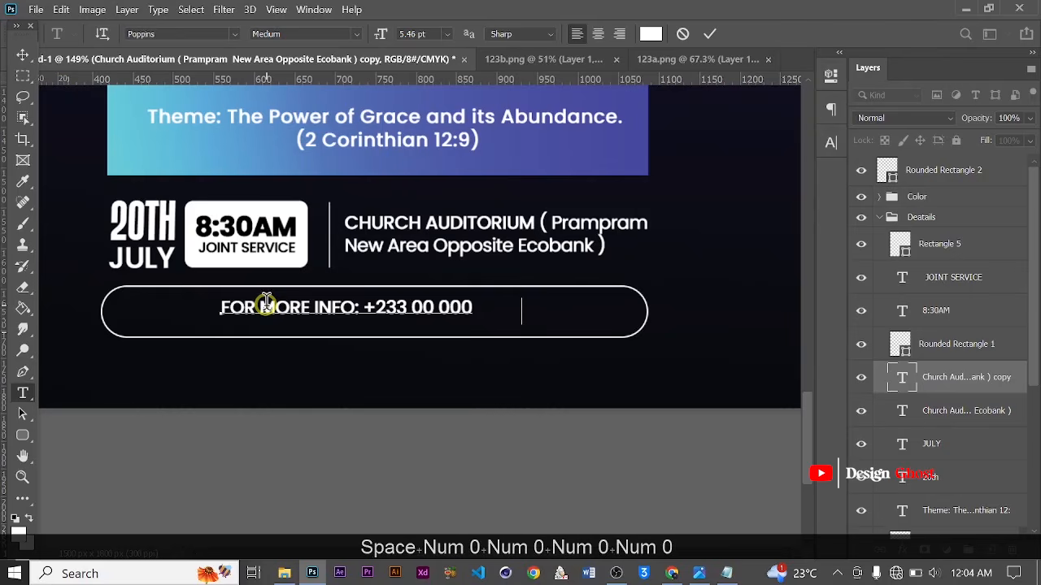
pyautogui.write(' 0000 /')
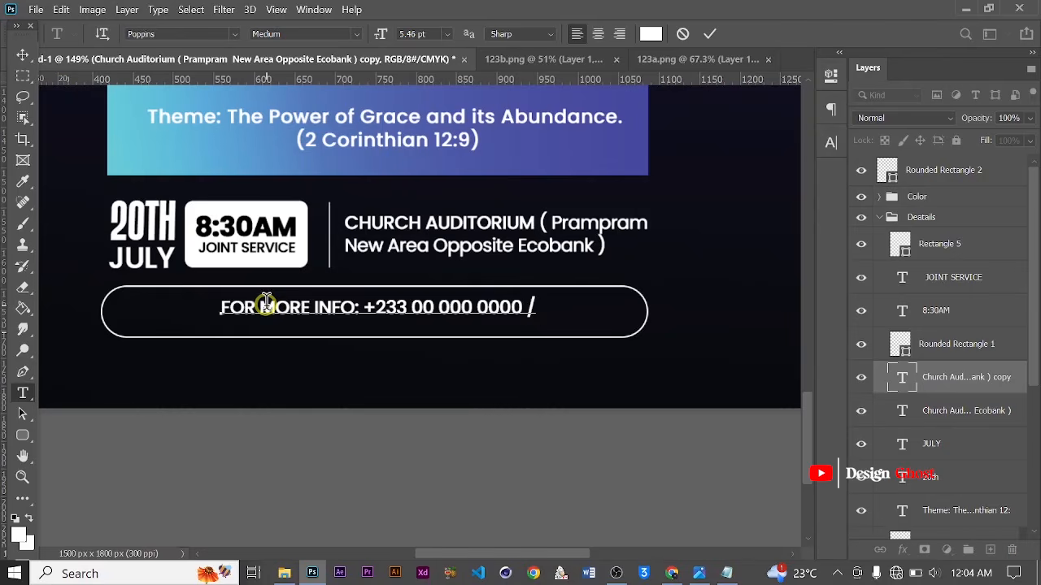
# - Copy the placeholder phone number and paste it again after the slash in the contact line
pyautogui.moveTo(364, 303); pyautogui.dragTo(527, 308)
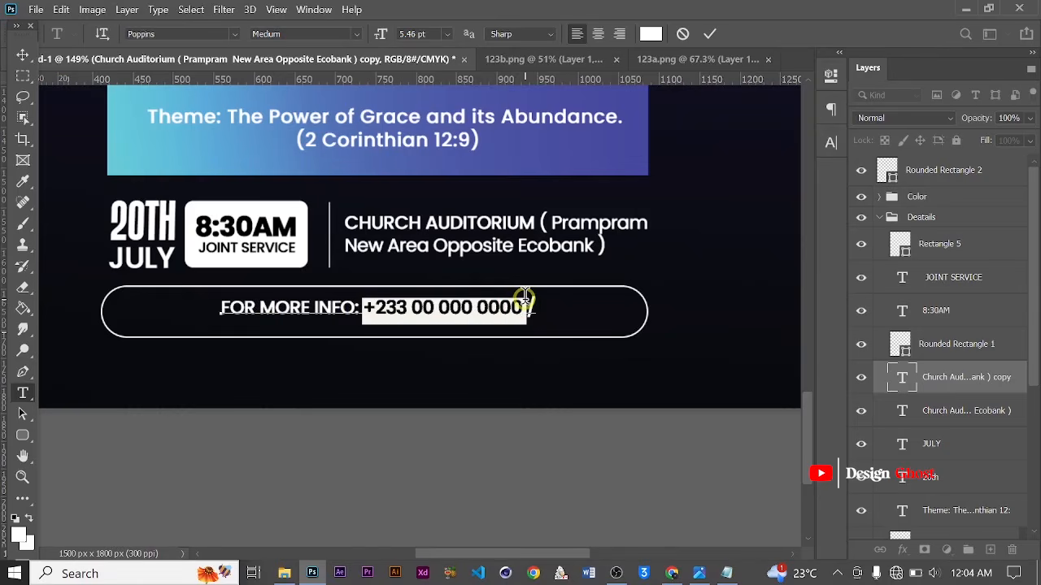
pyautogui.hotkey('ctrl', 'c')
pyautogui.click(557, 331)
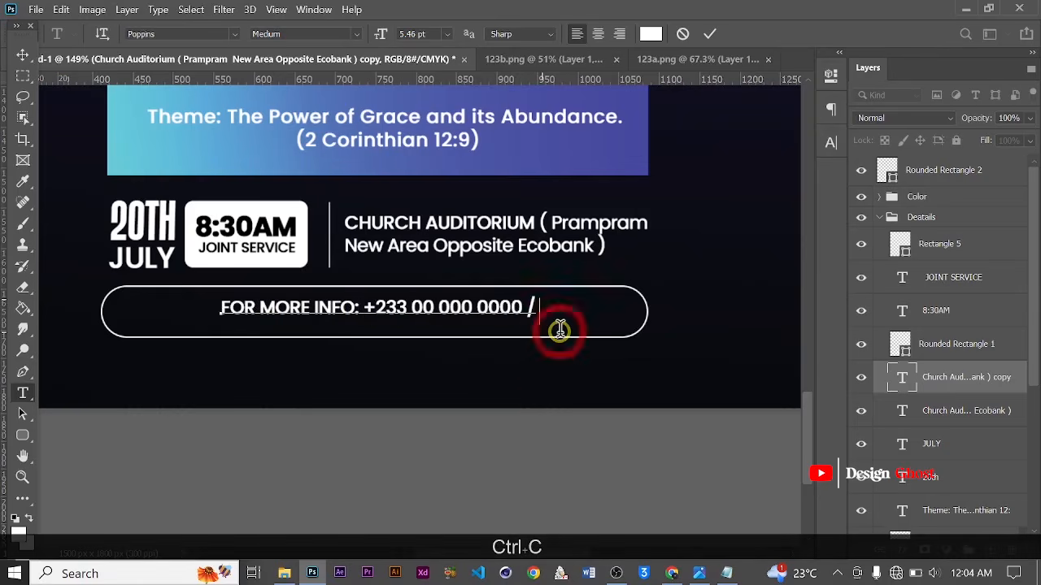
pyautogui.hotkey('ctrl', 'v')
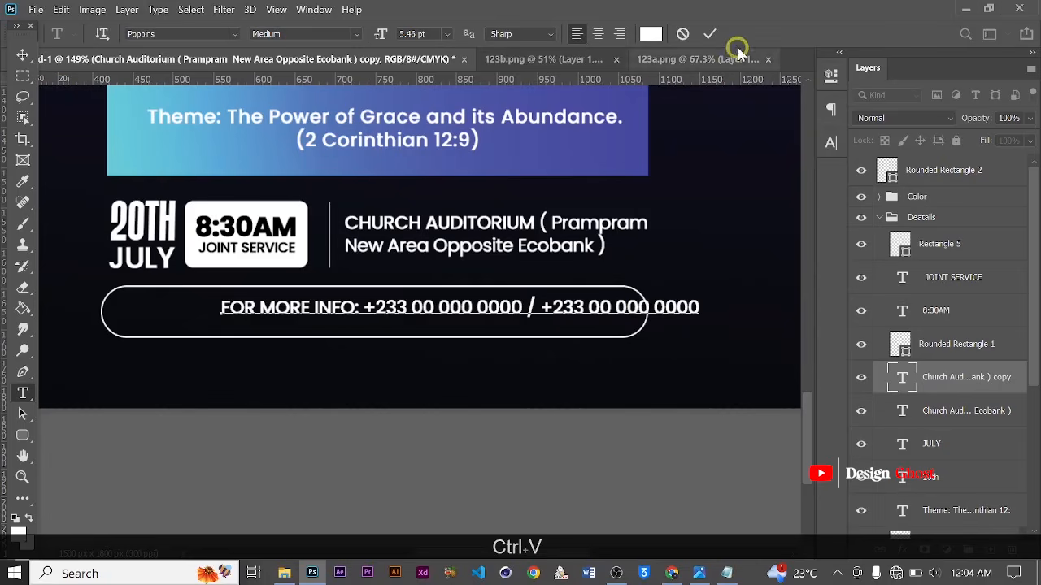
pyautogui.click(710, 34)
# - Scale the contact line down proportionally to about 4.97 pt so it can fit the pill's width
pyautogui.click(23, 55)
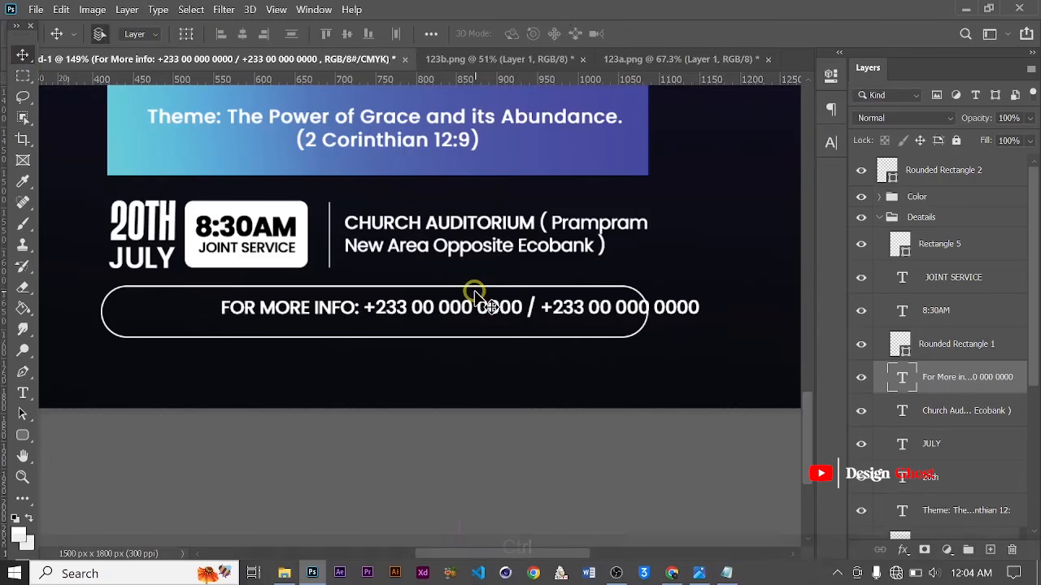
pyautogui.hotkey('ctrl', 't')
pyautogui.moveTo(704, 323); pyautogui.dragTo(658, 327)
pyautogui.press('Return')
# - Move the contact line left and slightly down to centre it inside the pill outline
pyautogui.press('Left')
pyautogui.press('Left')
pyautogui.press('Left')
pyautogui.press('Left')
pyautogui.press('Left')
pyautogui.press('Left')
pyautogui.press('Left')
pyautogui.press('Left')
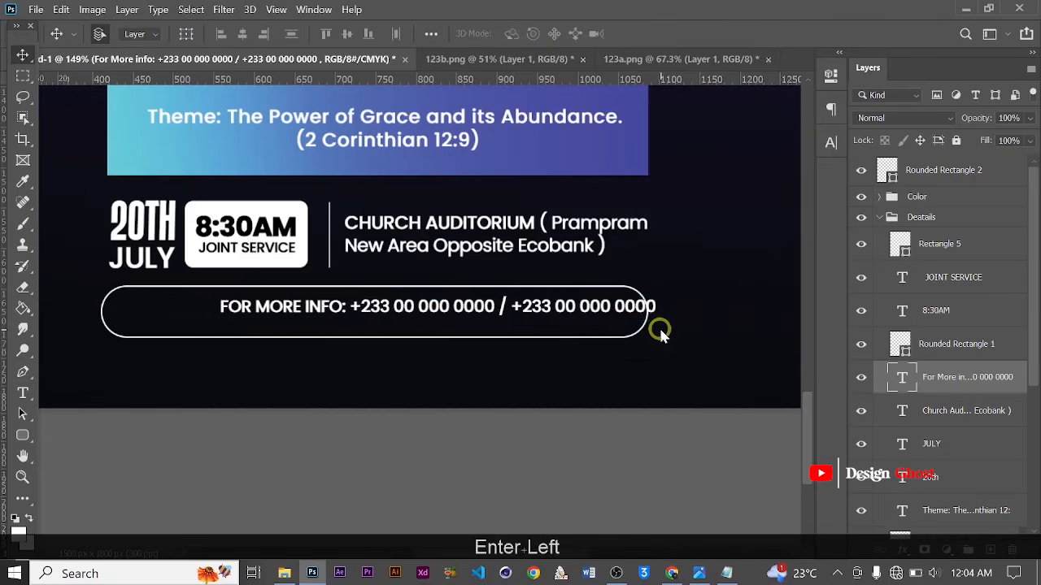
pyautogui.press('Left')
pyautogui.press('Left')
pyautogui.press('Left')
pyautogui.press('Left')
pyautogui.press('Left')
pyautogui.press('Left')
pyautogui.press('Left')
pyautogui.press('Left')
pyautogui.press('Left')
pyautogui.press('Left')
pyautogui.press('Left')
pyautogui.press('Left')
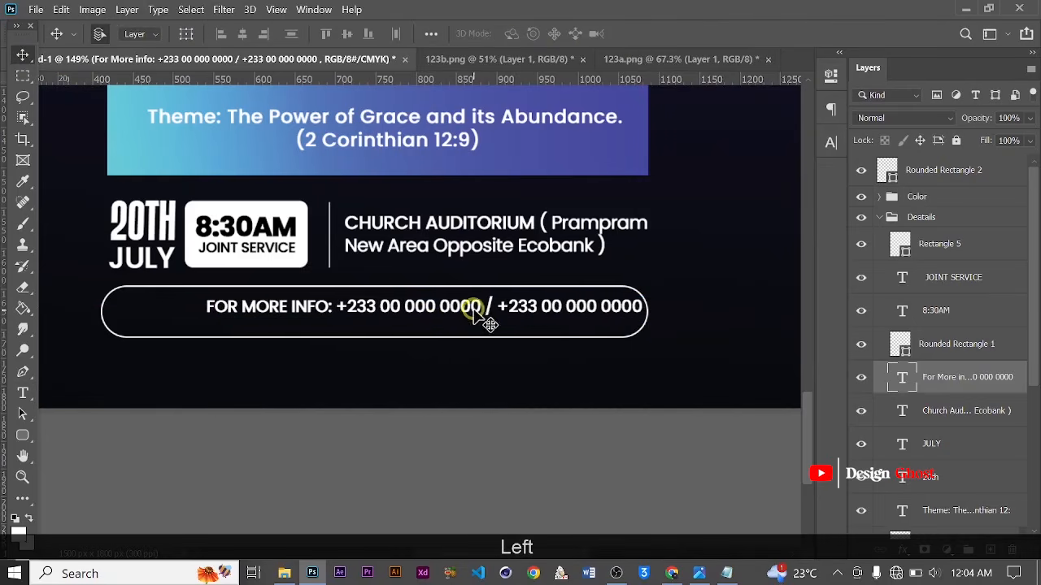
pyautogui.moveTo(471, 311); pyautogui.dragTo(433, 316)
pyautogui.press('Down')
pyautogui.press('Down')
pyautogui.press('Down')
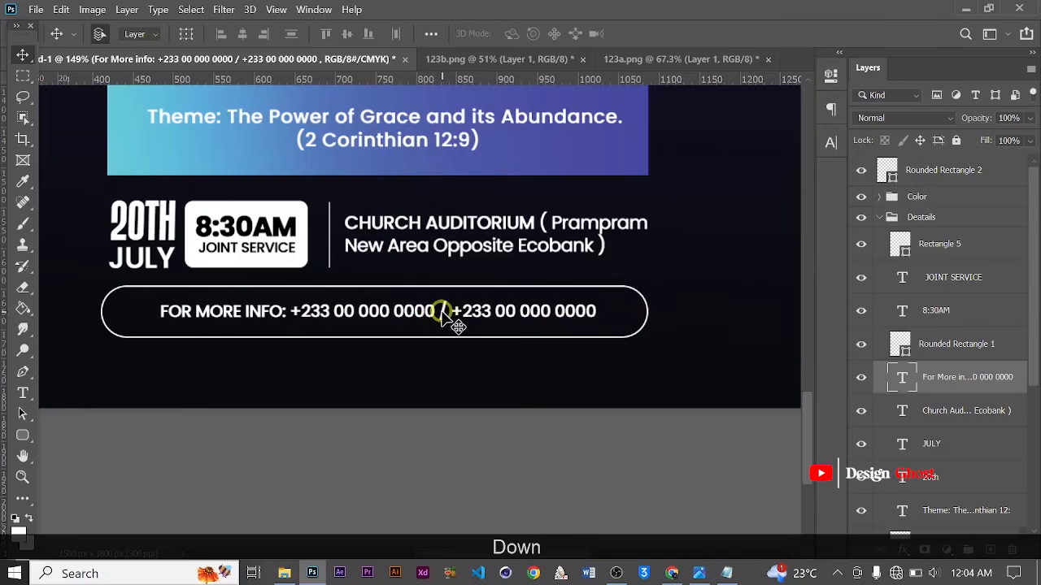
# - Set the two phone numbers in the contact line to Poppins Regular
pyautogui.press('t')
pyautogui.moveTo(291, 312); pyautogui.dragTo(601, 310)
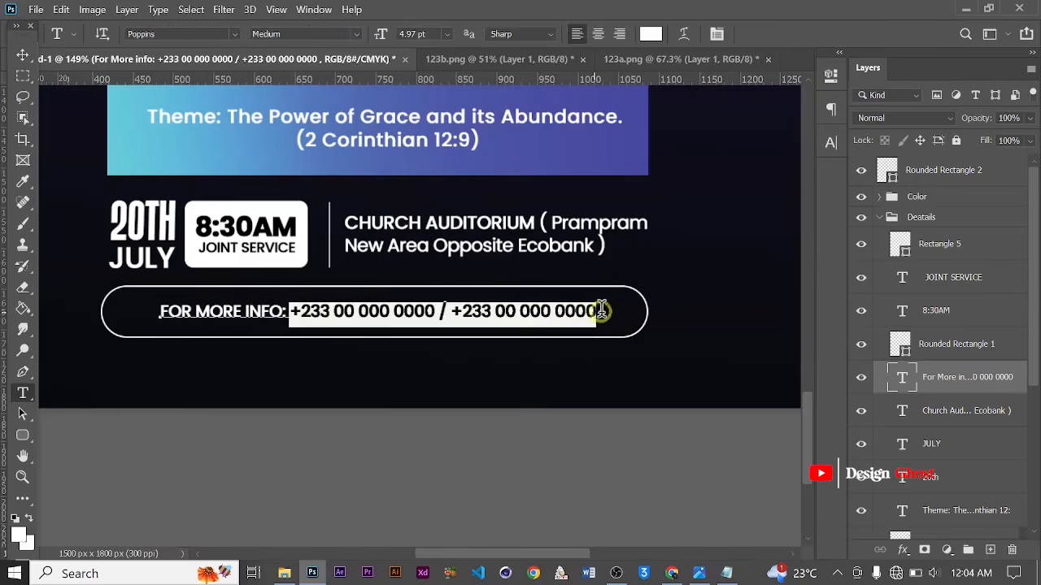
pyautogui.click(828, 144)
pyautogui.click(803, 168)
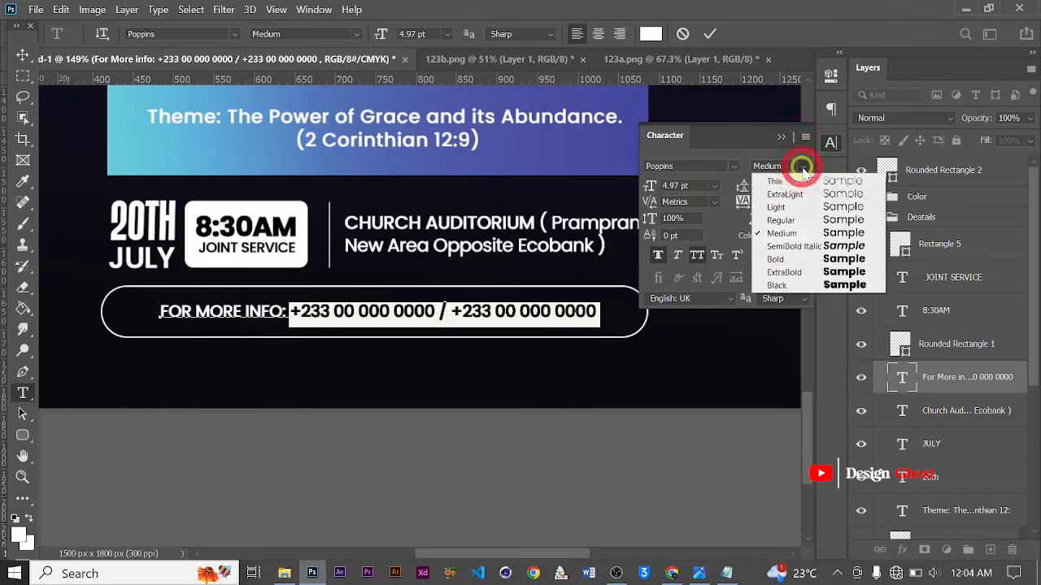
pyautogui.click(787, 220)
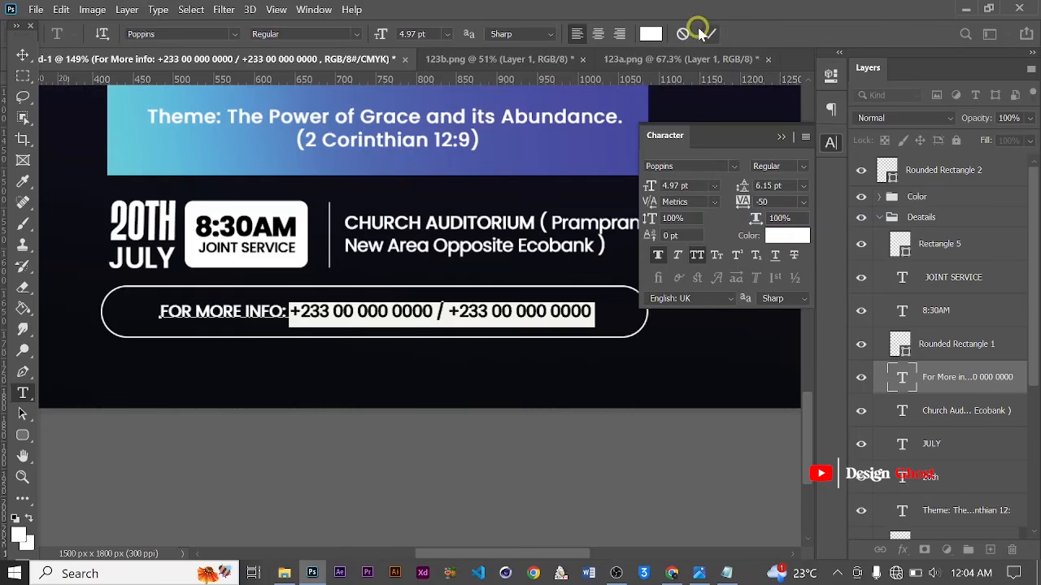
pyautogui.click(709, 35)
pyautogui.click(781, 137)
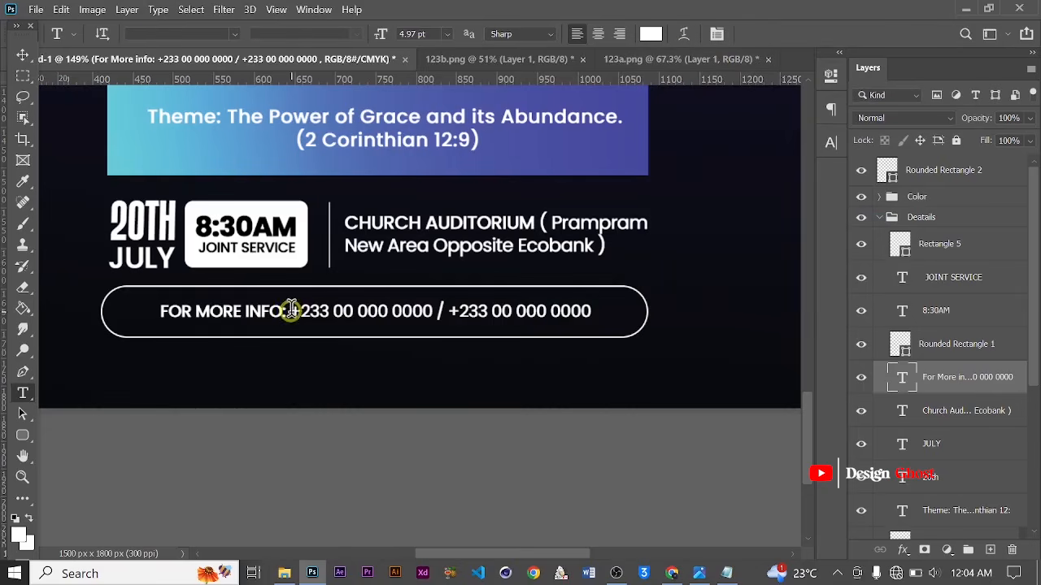
# - Set the two phone numbers in the contact line to Poppins Light
pyautogui.moveTo(291, 311); pyautogui.dragTo(615, 312)
pyautogui.click(831, 142)
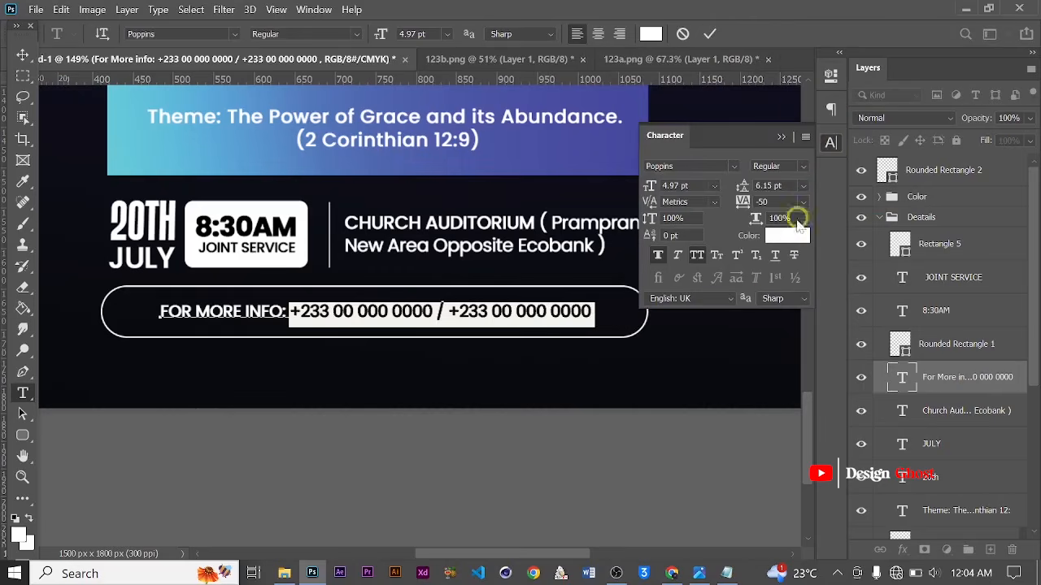
pyautogui.click(803, 168)
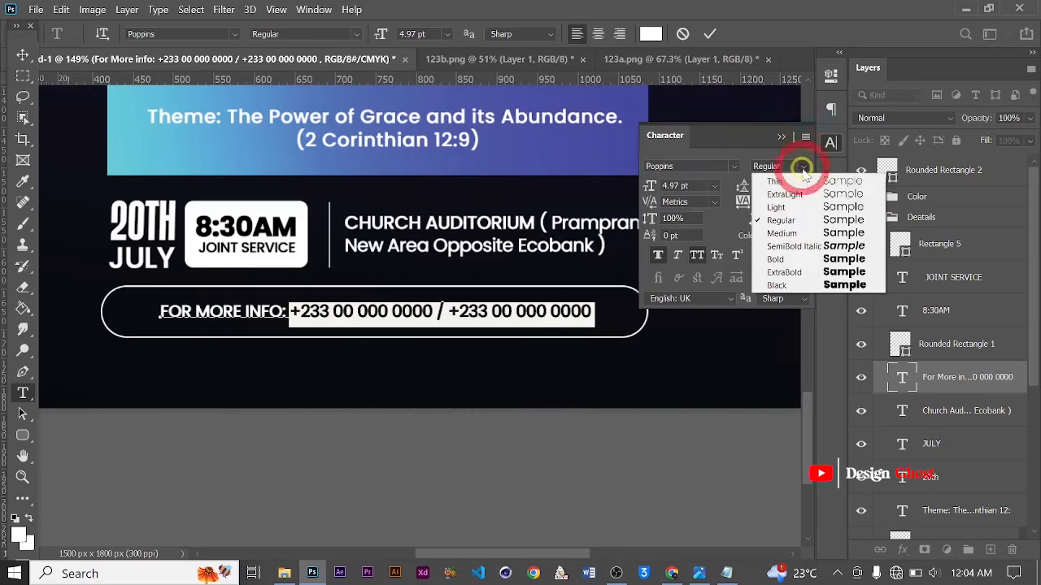
pyautogui.click(768, 204)
pyautogui.click(705, 35)
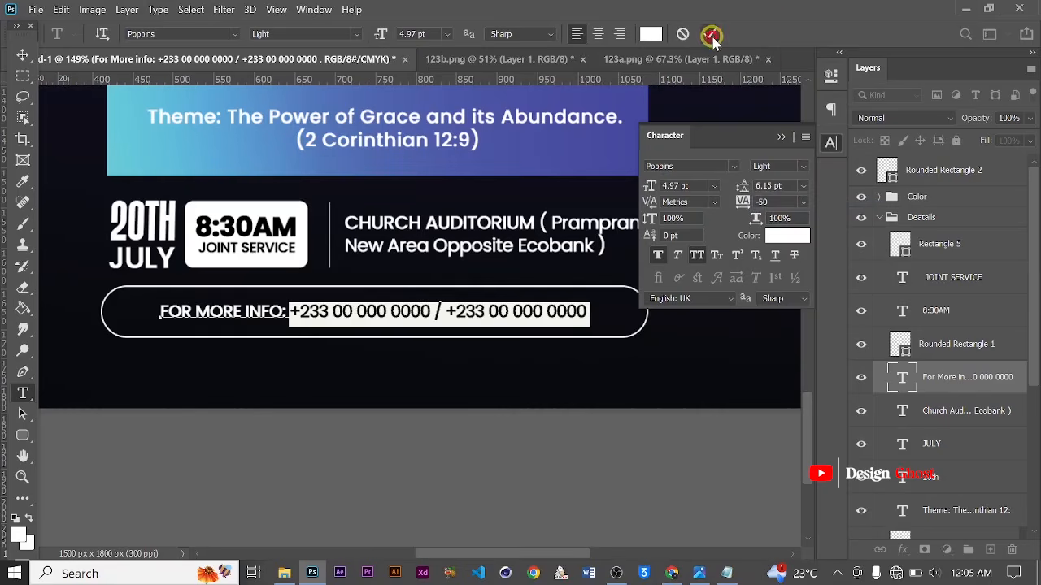
# - Examine the contact pill up close and the overall balance of the full flyer layout
pyautogui.click(780, 137)
pyautogui.scroll(-5, 472, 322)
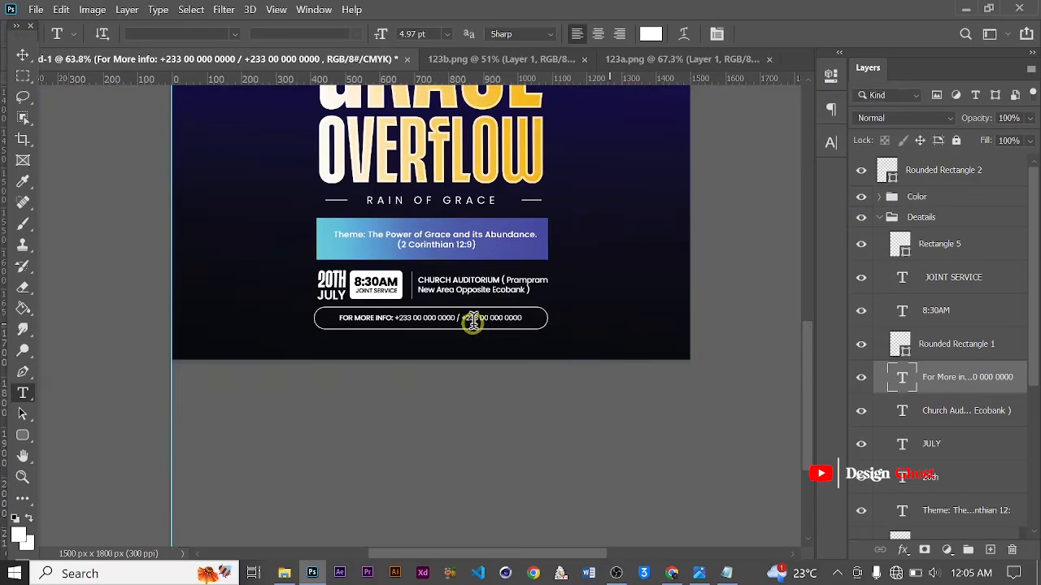
pyautogui.click(22, 55)
pyautogui.scroll(3, 459, 326)
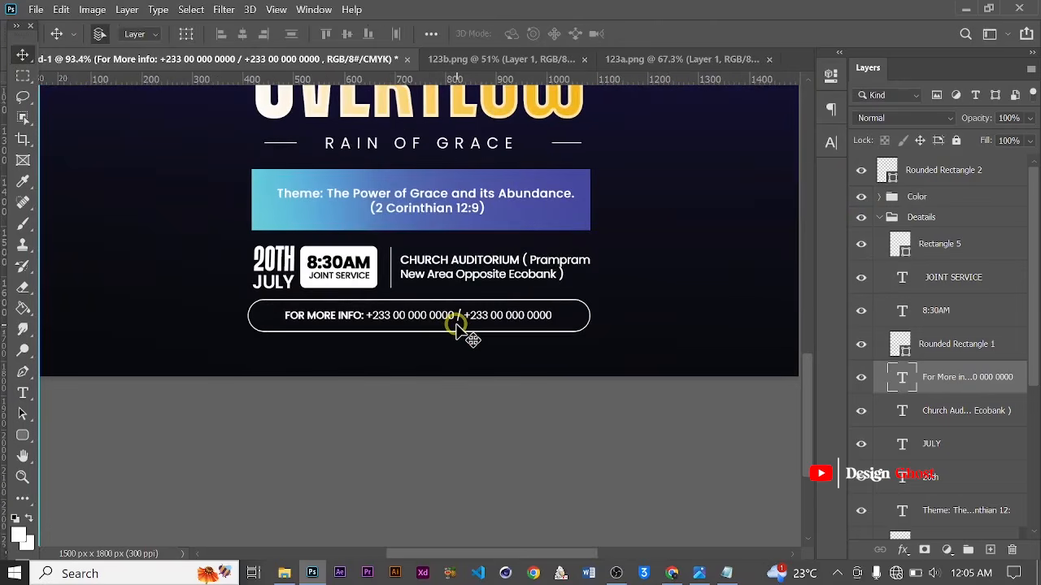
pyautogui.press('Return')
pyautogui.hotkey('ctrl', '0')
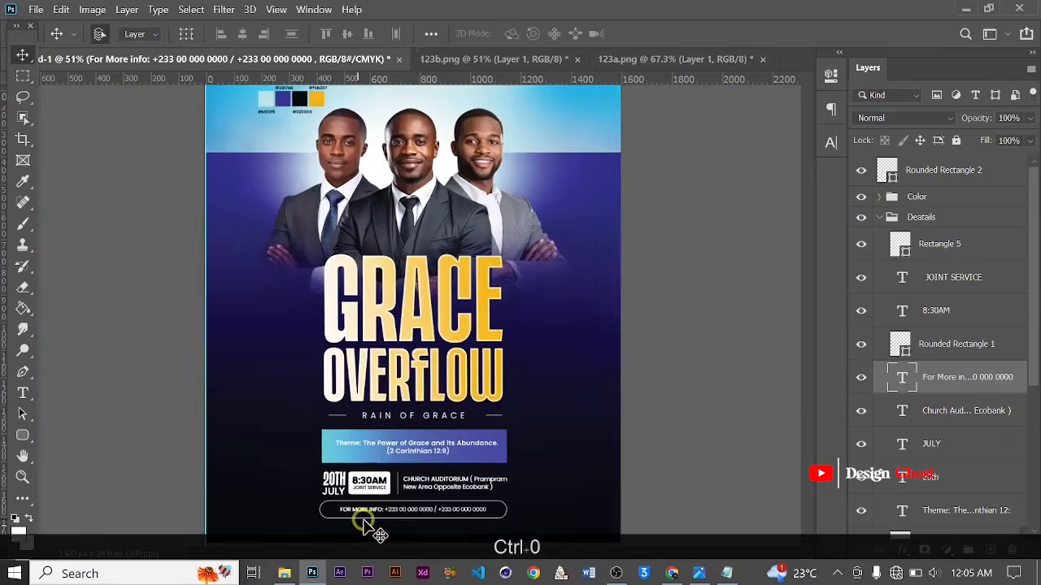
pyautogui.scroll(5, 365, 520)
pyautogui.scroll(-3, 414, 498)
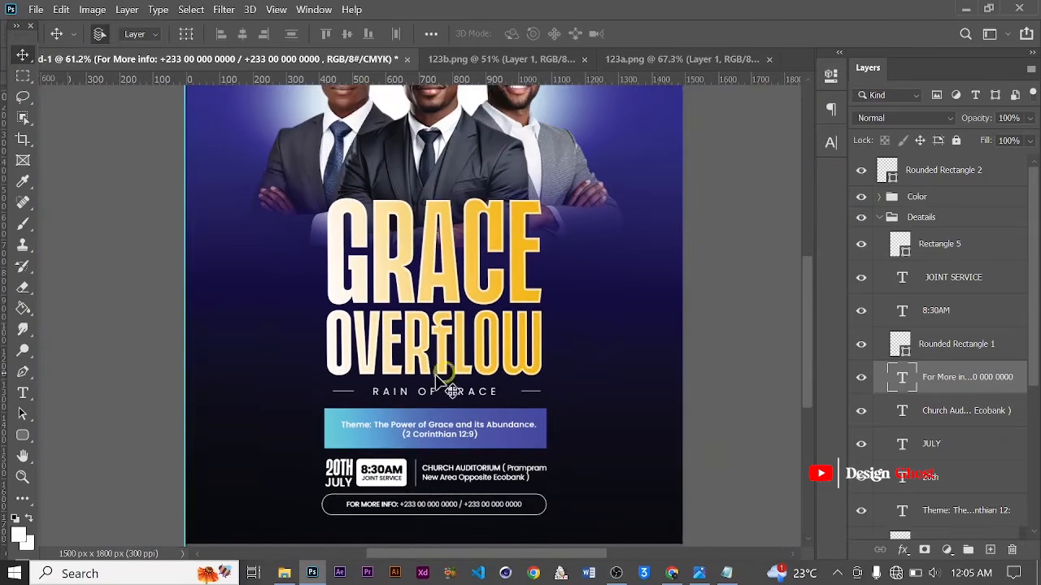
pyautogui.scroll(-2, 447, 389)
pyautogui.press('Return')
pyautogui.hotkey('ctrl', '0')
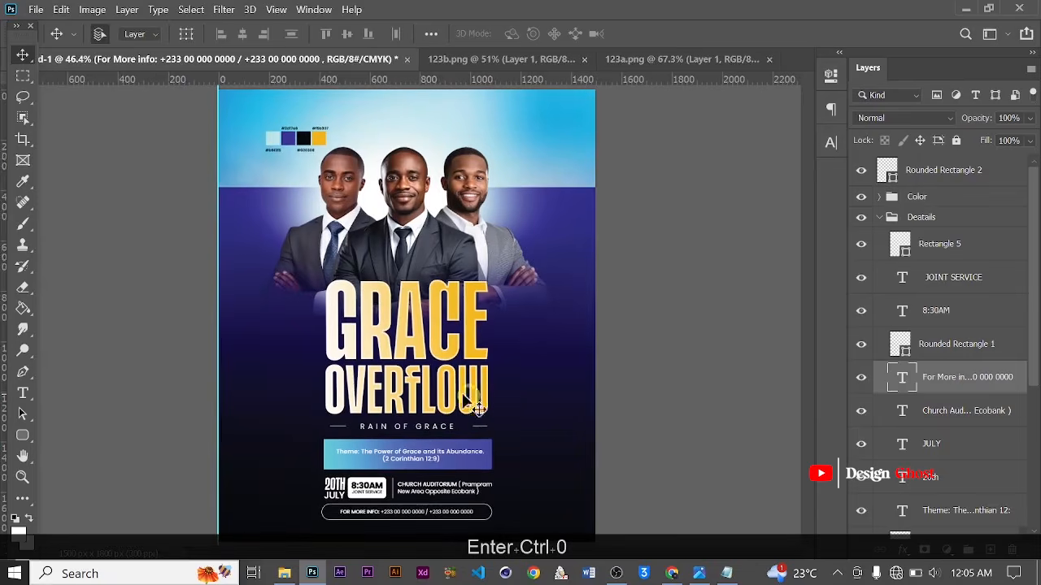
pyautogui.scroll(2, 430, 371)
pyautogui.scroll(-1, 439, 368)
pyautogui.scroll(-2, 439, 405)
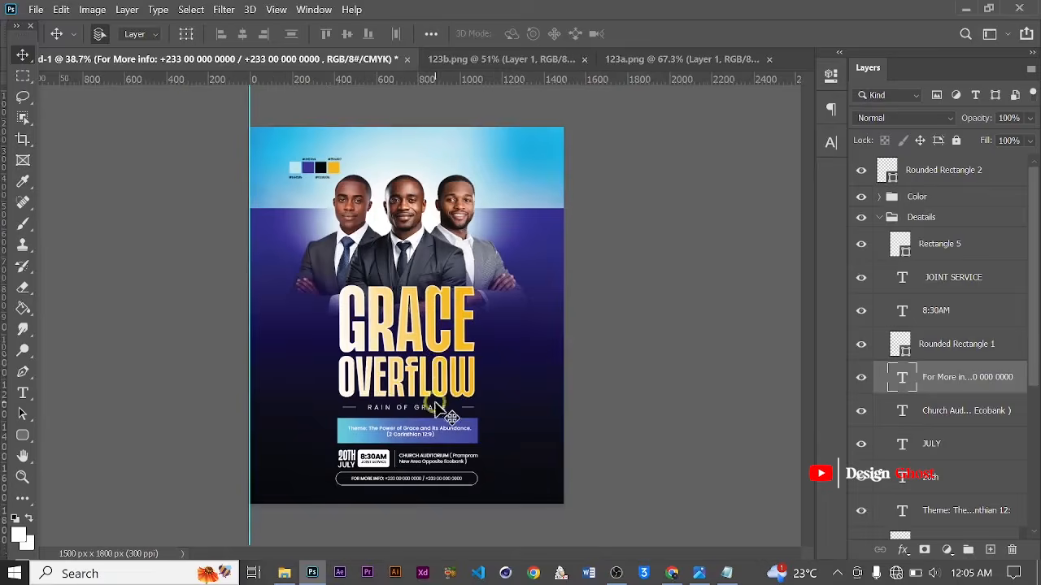
pyautogui.scroll(2, 443, 411)
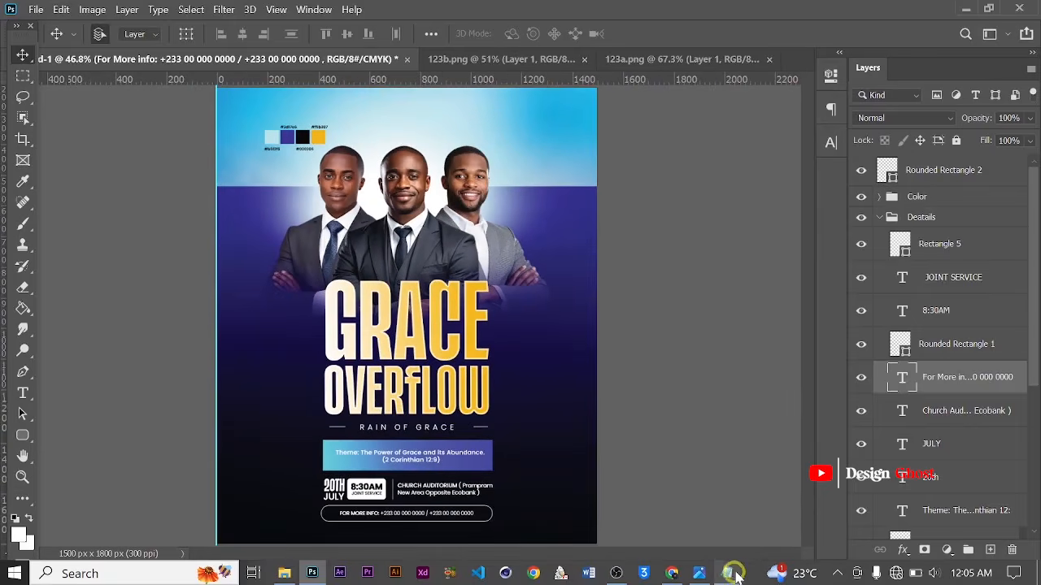
# - Switch to the Text file in Notepad and copy the line "Come and Experience the supernatural grace of God!!!"
pyautogui.click(732, 573)
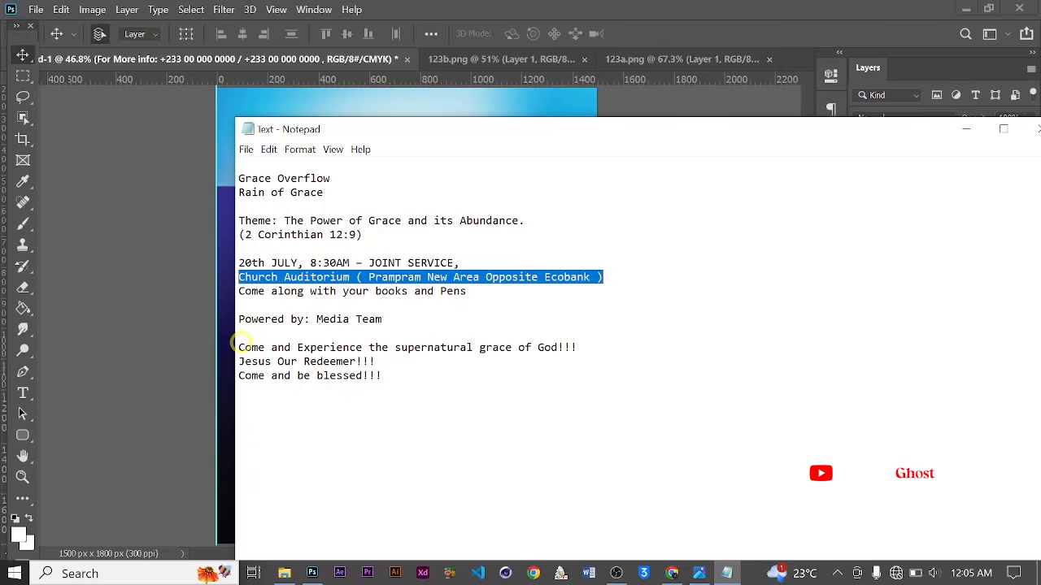
pyautogui.moveTo(243, 347); pyautogui.dragTo(575, 348)
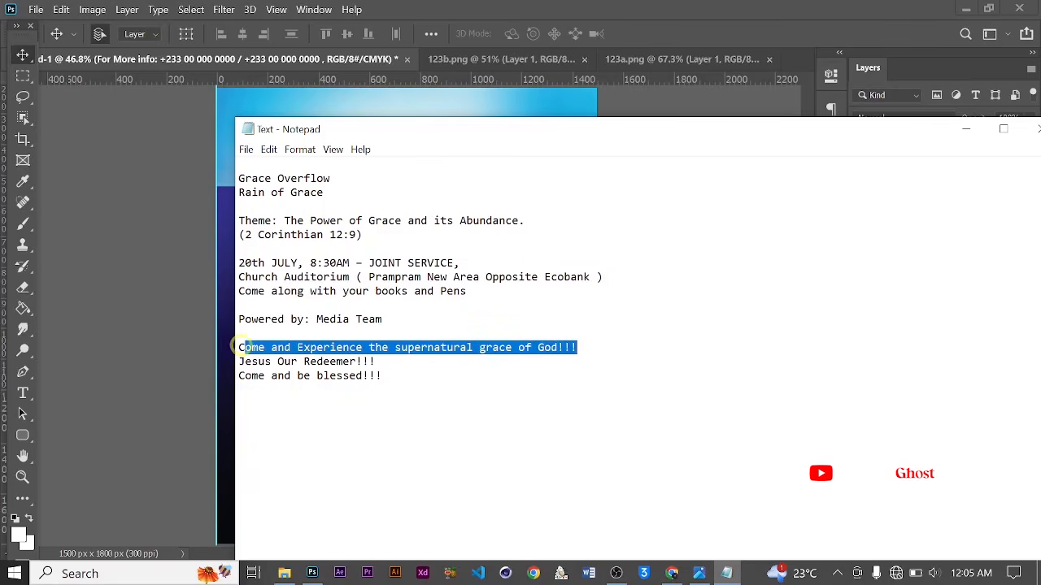
pyautogui.moveTo(241, 347); pyautogui.dragTo(574, 347)
pyautogui.rightClick(478, 348)
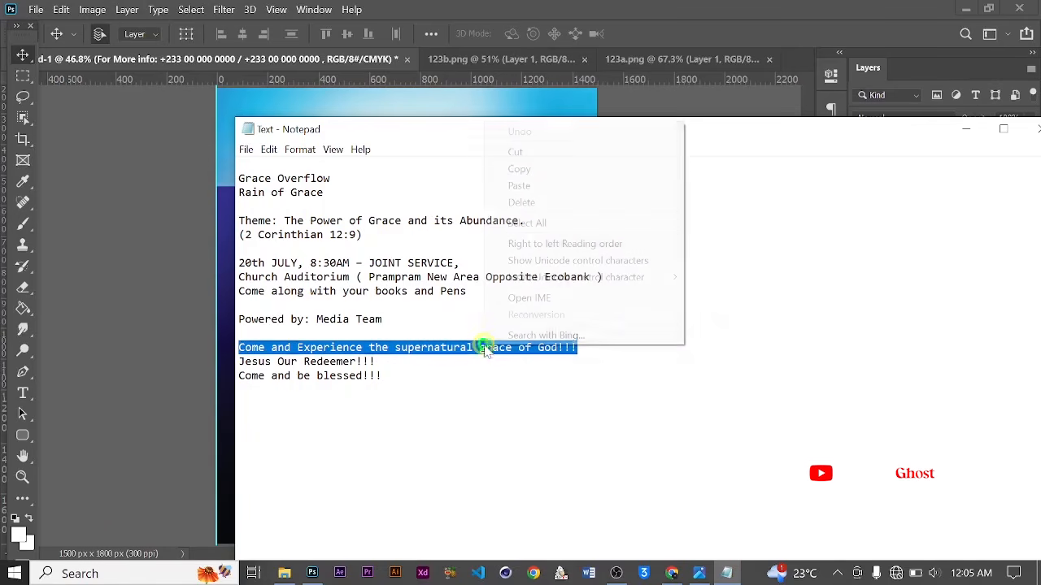
pyautogui.click(557, 169)
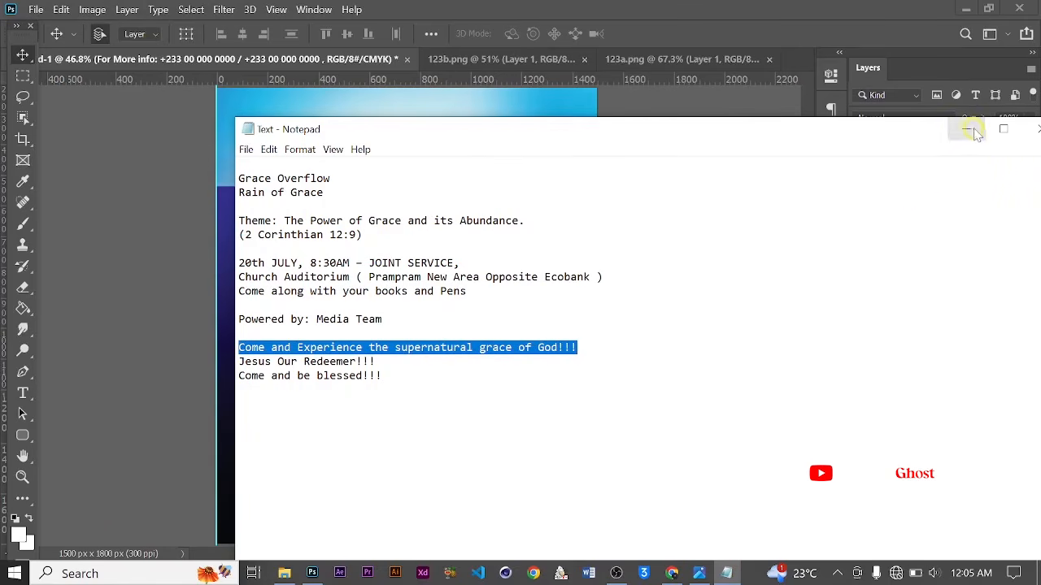
pyautogui.click(975, 132)
# - Duplicate the contact line up and to the left over the theme box, and bring the copy to the top of the Deatails group
pyautogui.scroll(6, 360, 483)
pyautogui.press('space')
pyautogui.moveTo(393, 479); pyautogui.dragTo(392, 377)
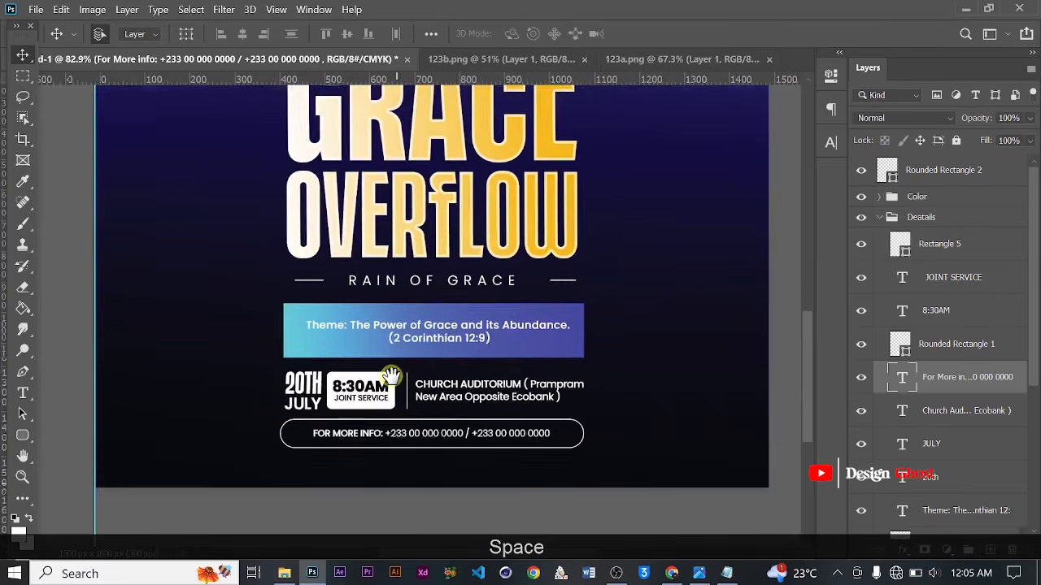
pyautogui.keyDown('ctrl'); pyautogui.click(397, 433); pyautogui.keyUp('ctrl')
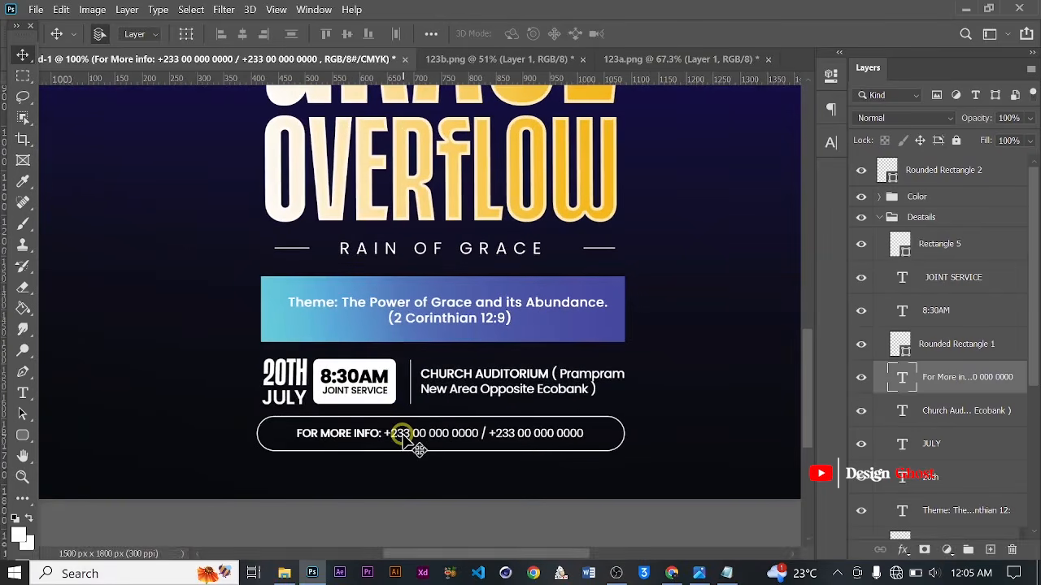
pyautogui.moveTo(404, 438); pyautogui.dragTo(205, 299)
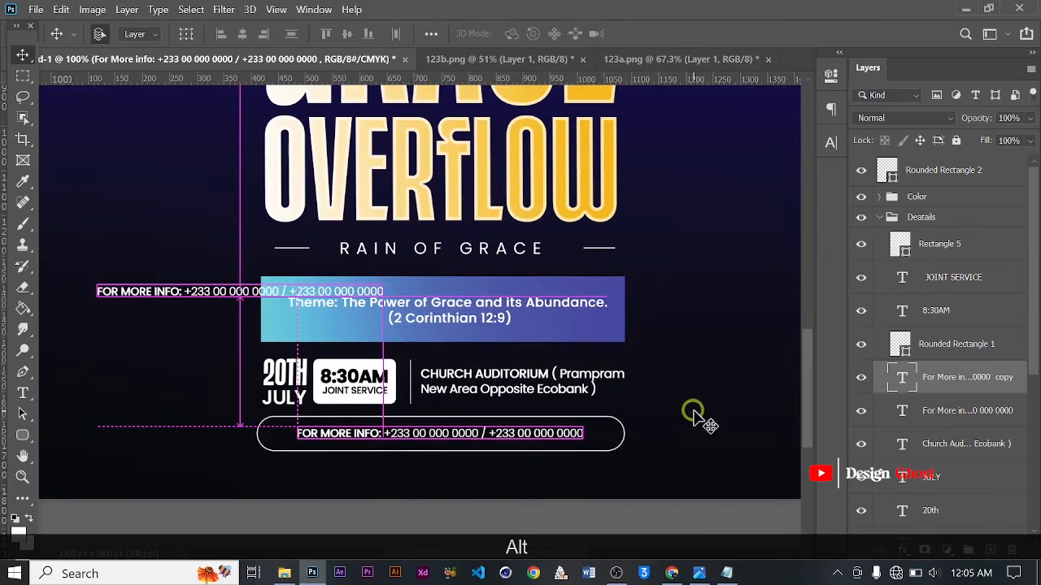
pyautogui.hotkey('ctrl', ']')
pyautogui.hotkey('ctrl', ']')
pyautogui.hotkey('ctrl', ']')
pyautogui.hotkey('ctrl', ']')
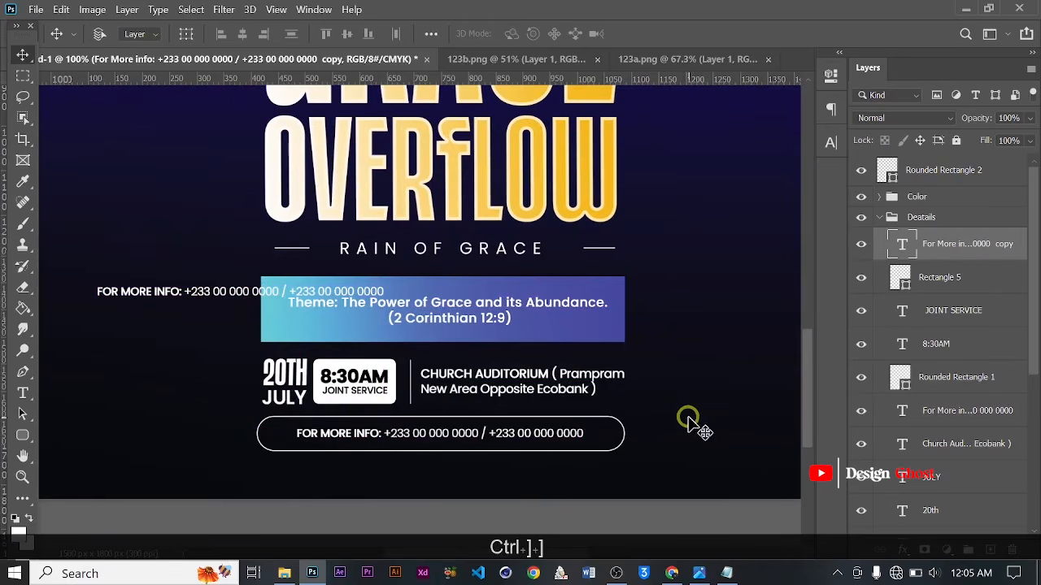
# - Replace the duplicated line's text with the copied "Come and Experience the supernatural grace of God!!!"
pyautogui.scroll(-2, 357, 370)
pyautogui.press('t')
pyautogui.click(213, 313)
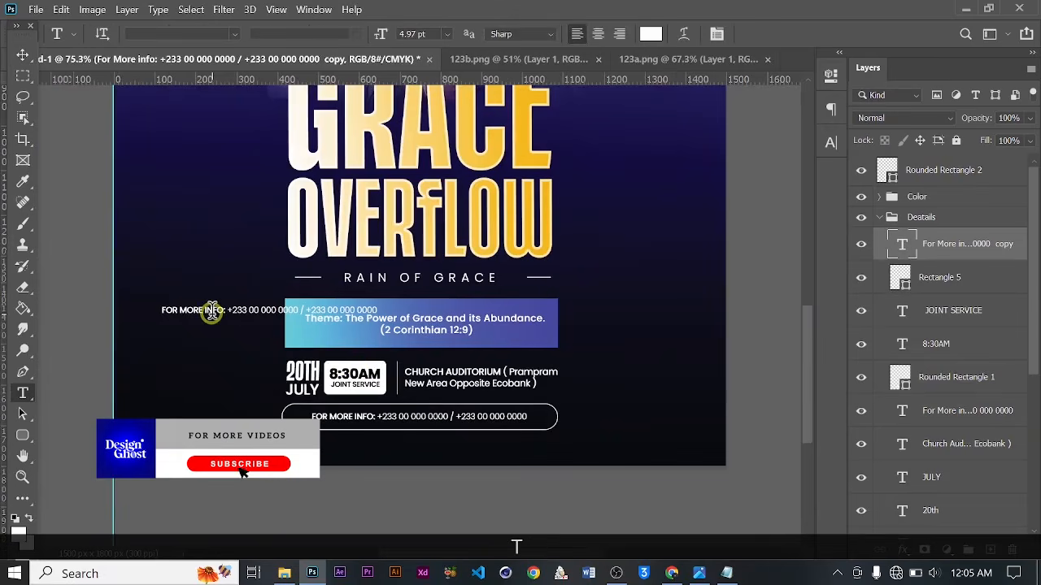
pyautogui.hotkey('ctrl', 'a')
pyautogui.hotkey('ctrl', 'v')
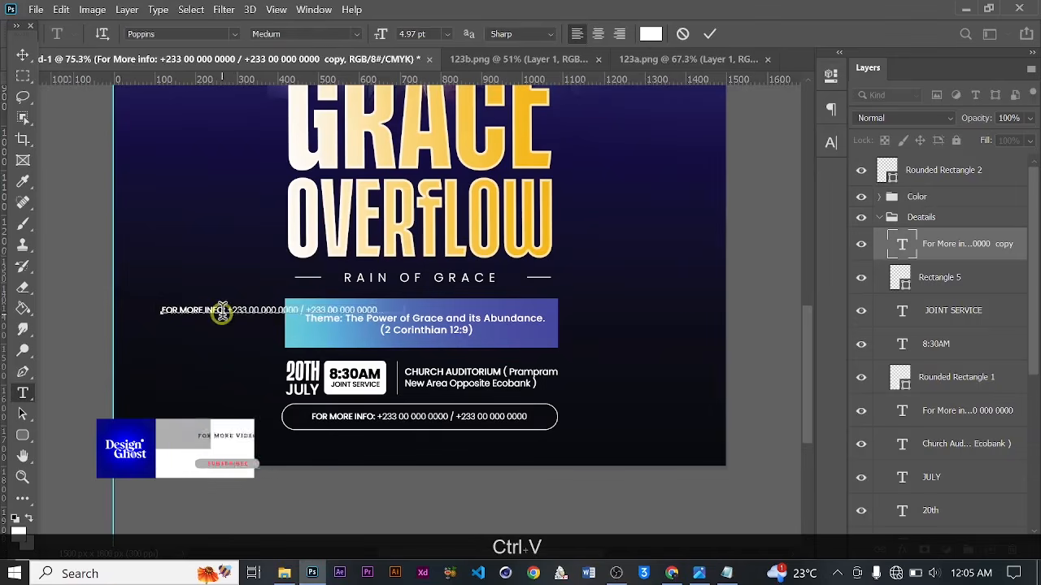
pyautogui.scroll(2, 297, 342)
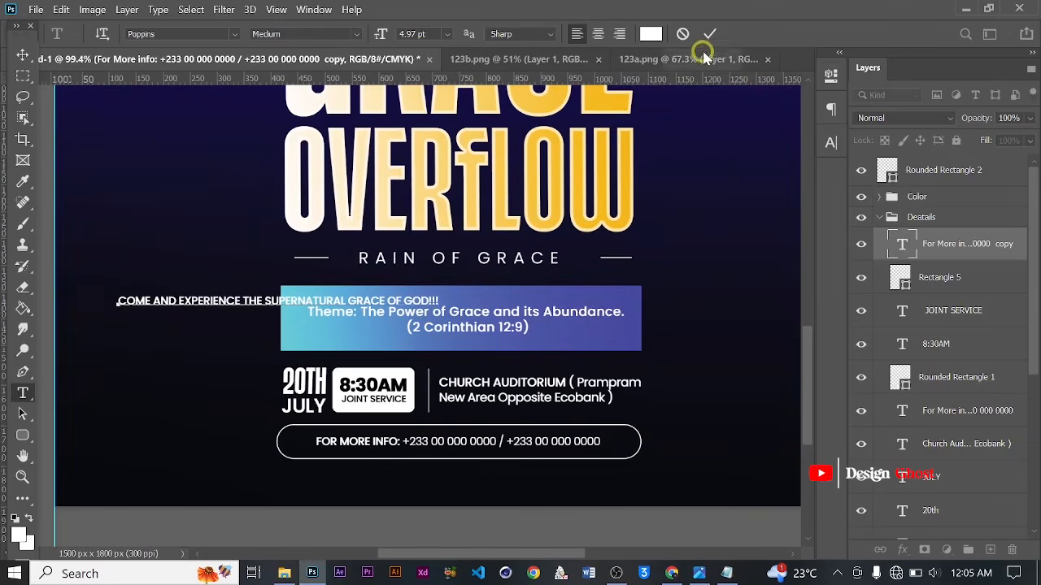
# - Set the new tagline to Poppins Regular and turn off its faux bold
pyautogui.click(831, 140)
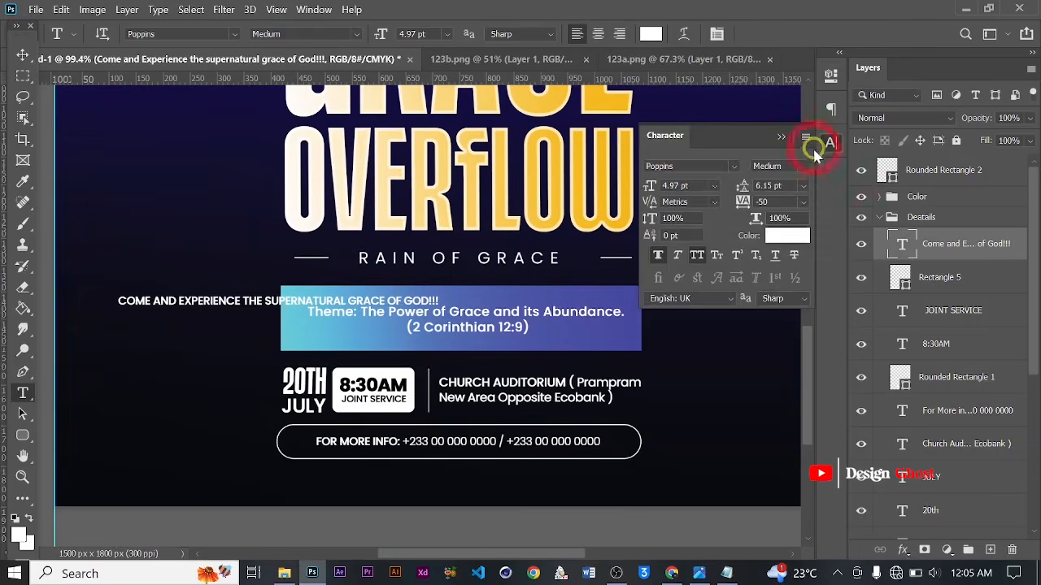
pyautogui.click(803, 167)
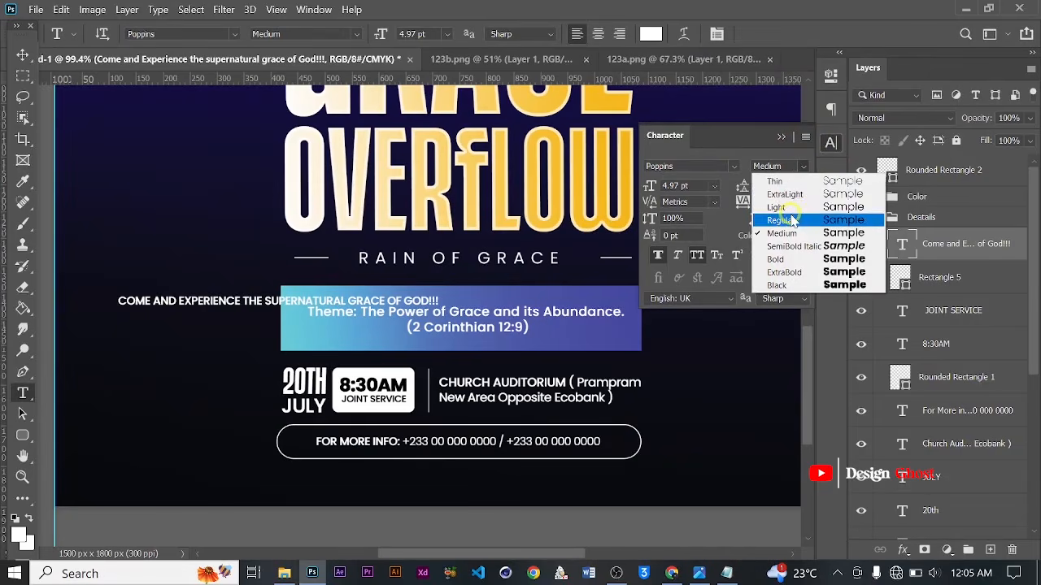
pyautogui.click(821, 218)
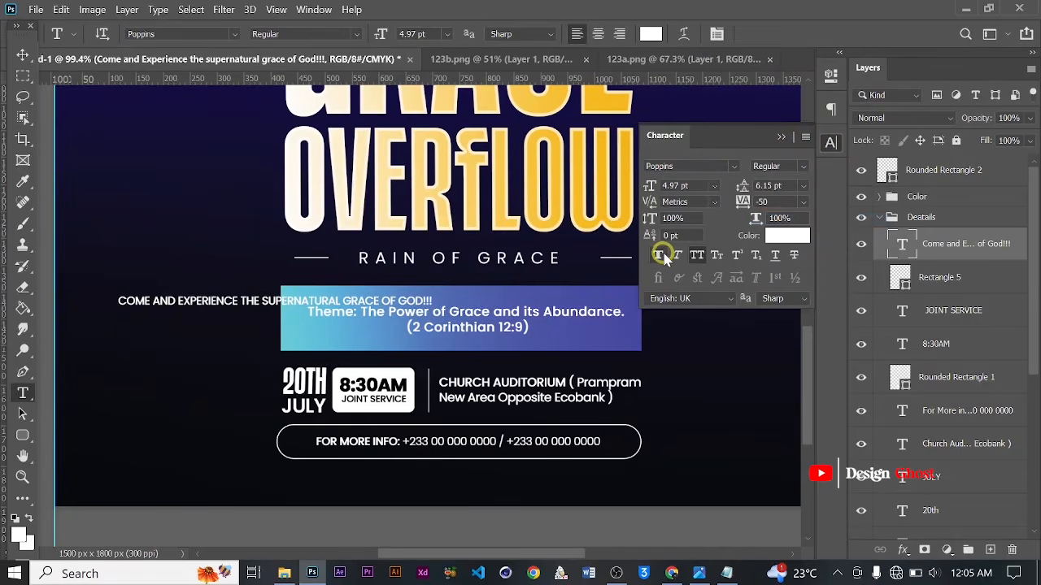
pyautogui.click(660, 256)
# - Rotate the tagline -90° and place it vertically to the left of the title and details block
pyautogui.scroll(-5, 374, 355)
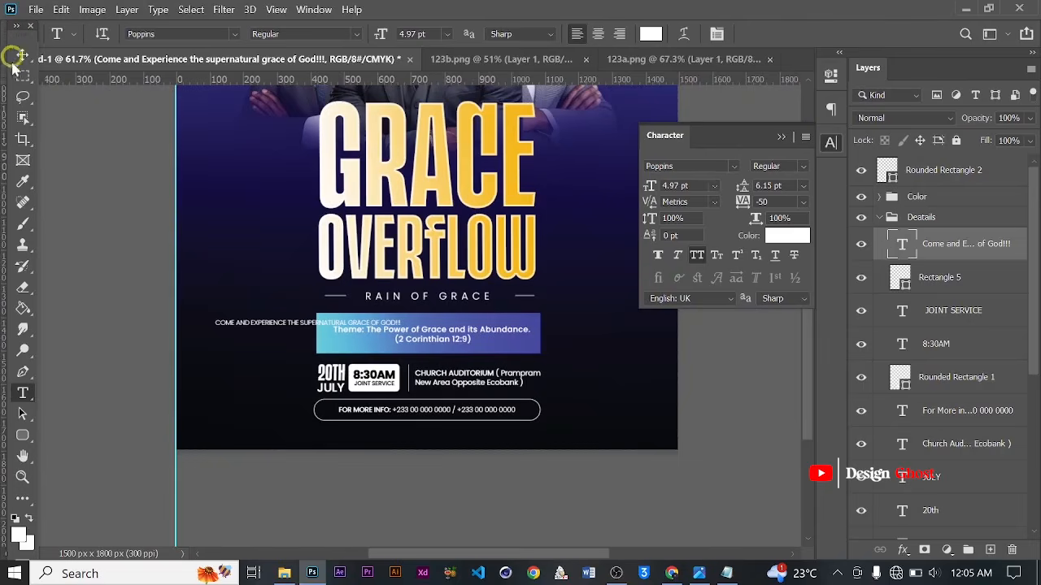
pyautogui.hotkey('ctrl', 't')
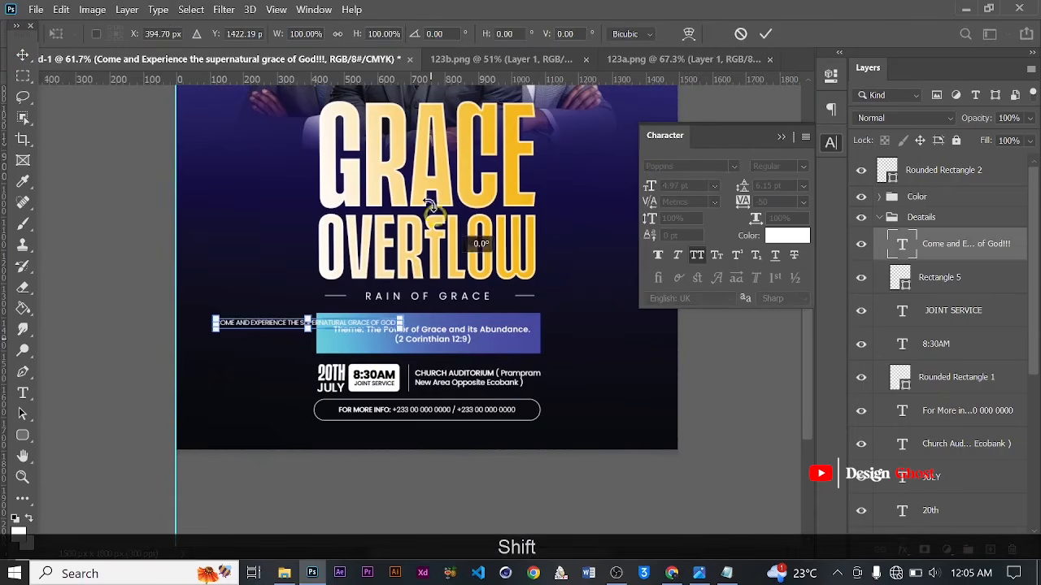
pyautogui.moveTo(429, 337); pyautogui.dragTo(265, 284)
pyautogui.click(765, 34)
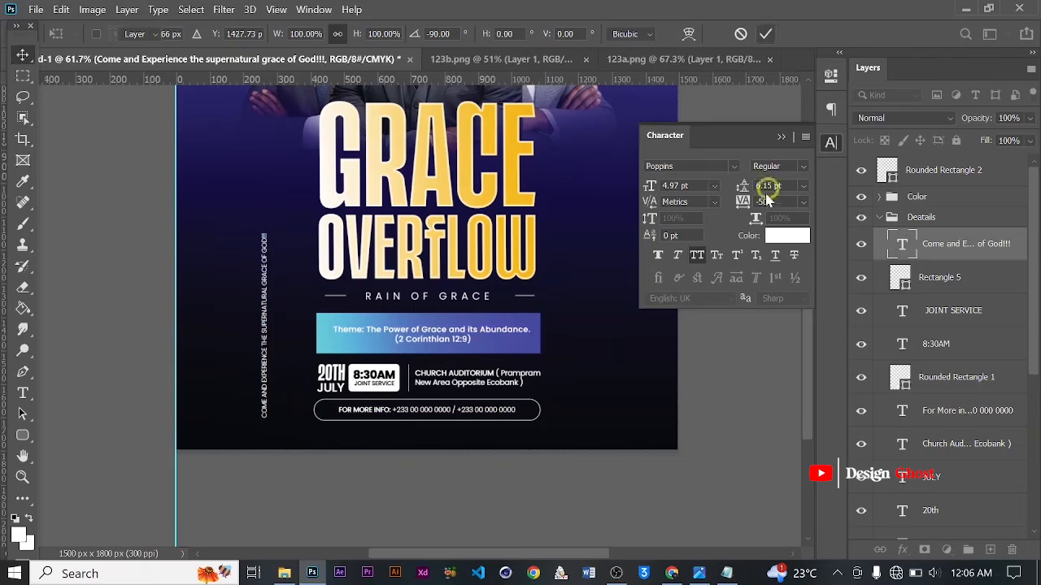
# - Increase the vertical tagline's tracking to 290
pyautogui.moveTo(746, 204); pyautogui.dragTo(754, 184)
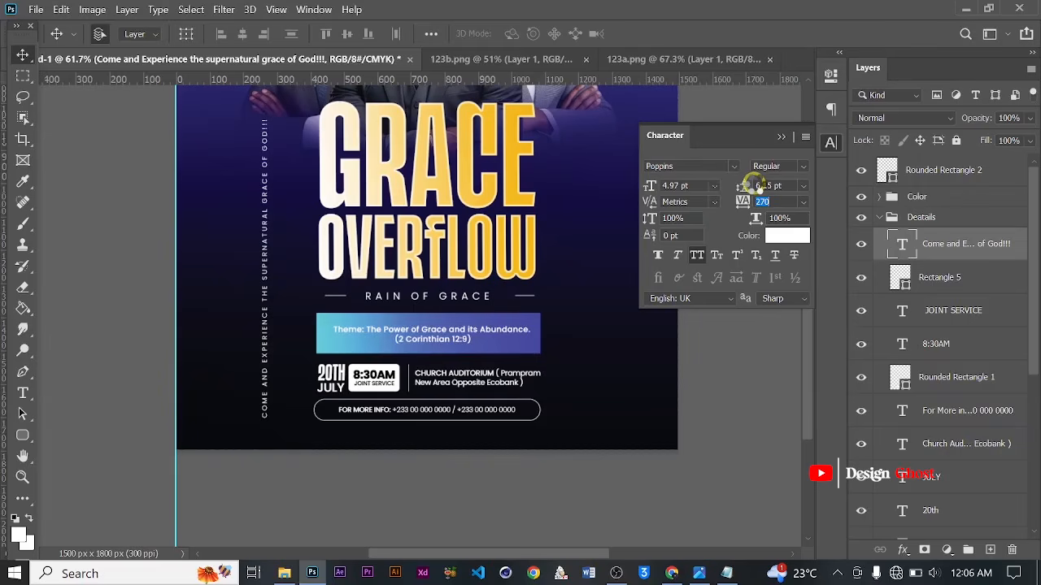
pyautogui.press('Down')
pyautogui.press('Down')
pyautogui.press('Down')
pyautogui.press('Down')
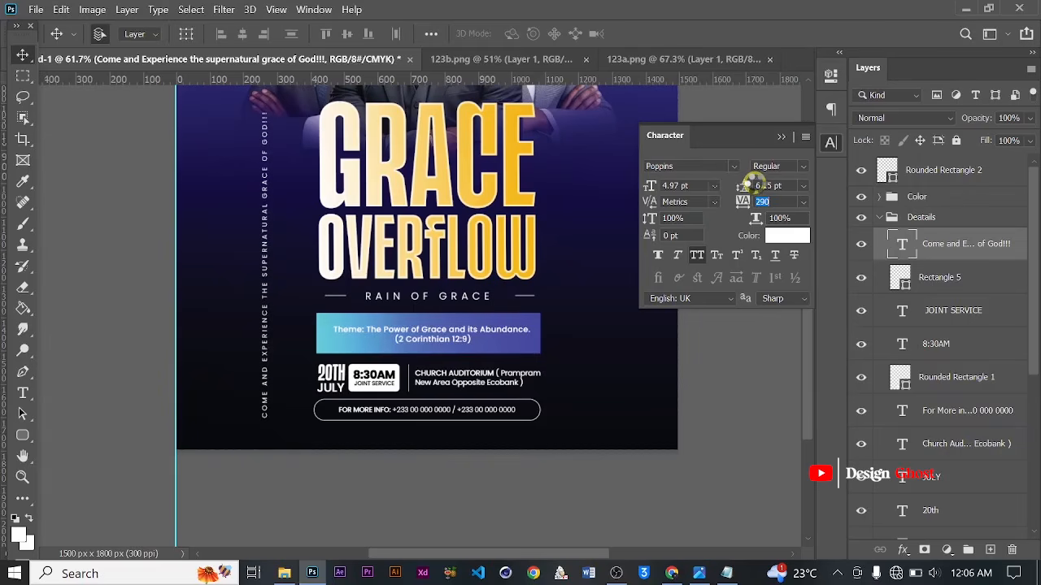
# - Set the vertical tagline's tracking to 270
pyautogui.scroll(-1, 484, 313)
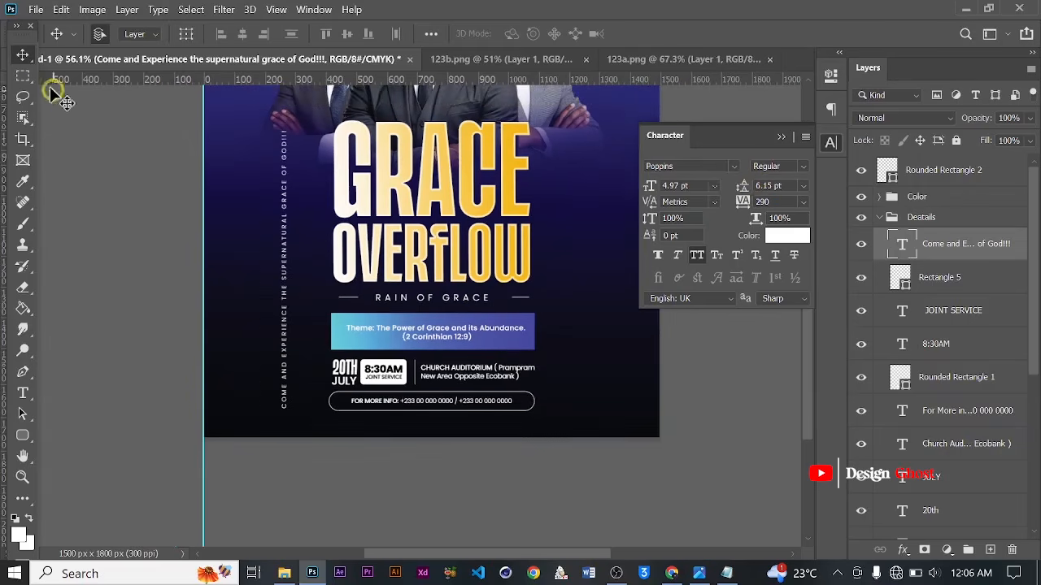
pyautogui.scroll(-1, 399, 422)
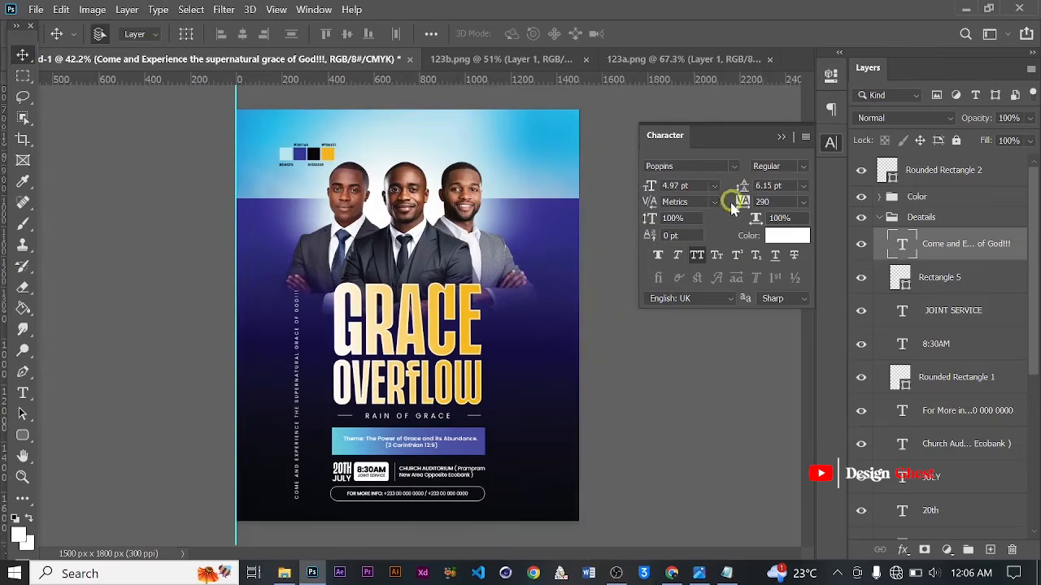
pyautogui.scroll(2, 257, 342)
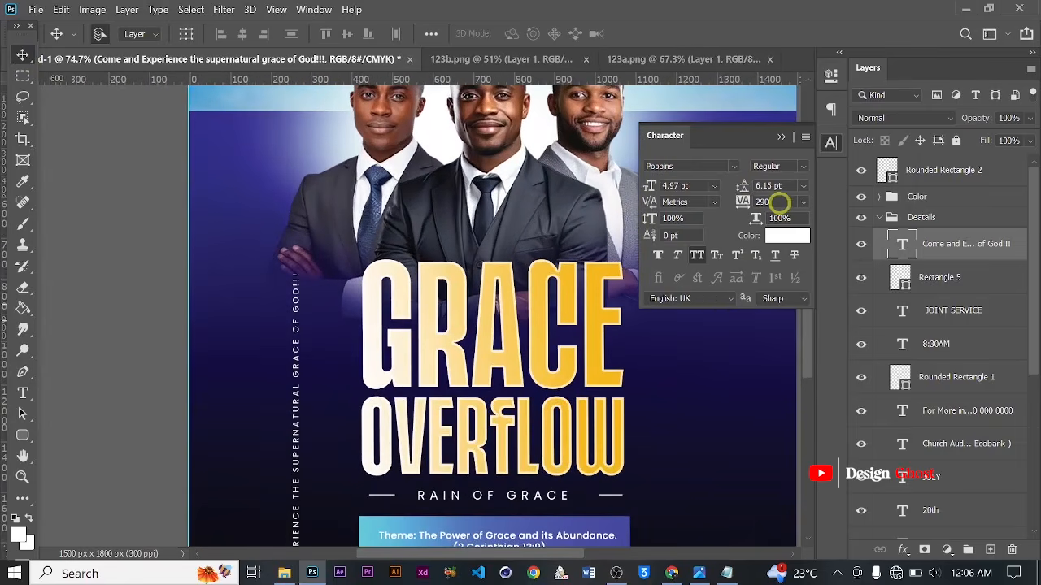
pyautogui.write('2')
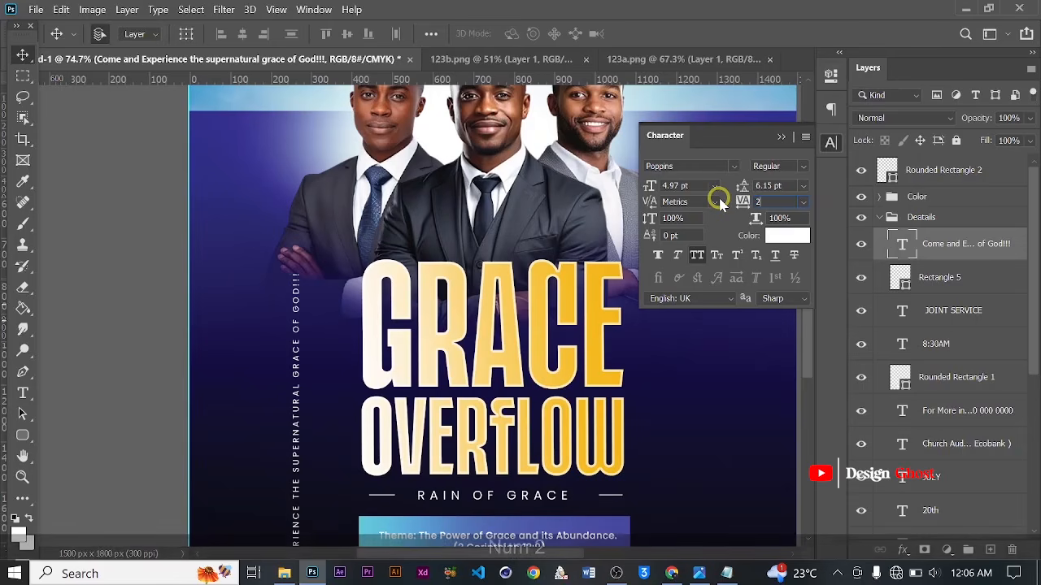
pyautogui.press('Return')
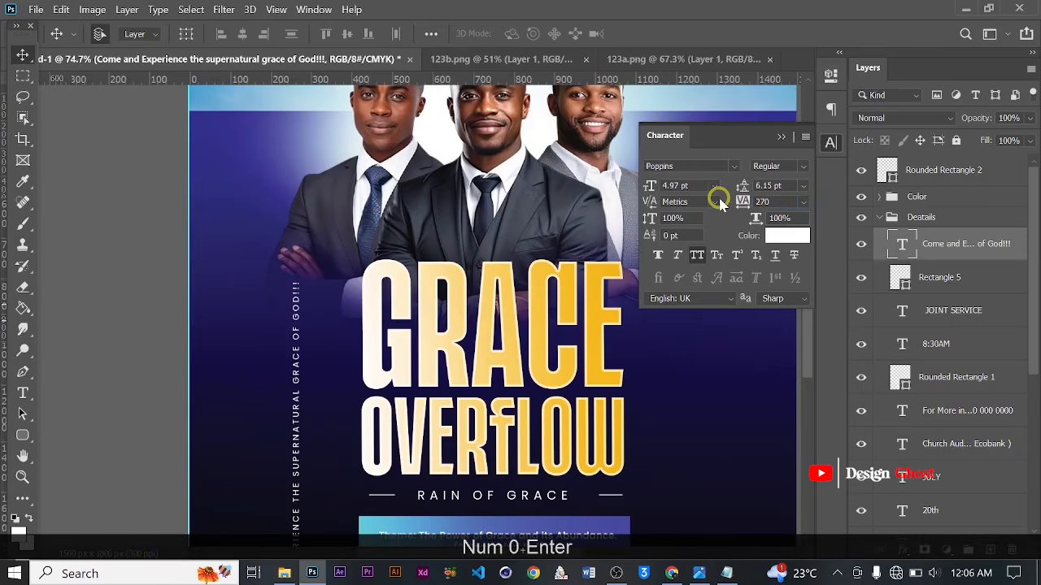
# - Nudge the vertical tagline slightly right and apply faux bold to it
pyautogui.scroll(-1, 260, 304)
pyautogui.scroll(2, 420, 493)
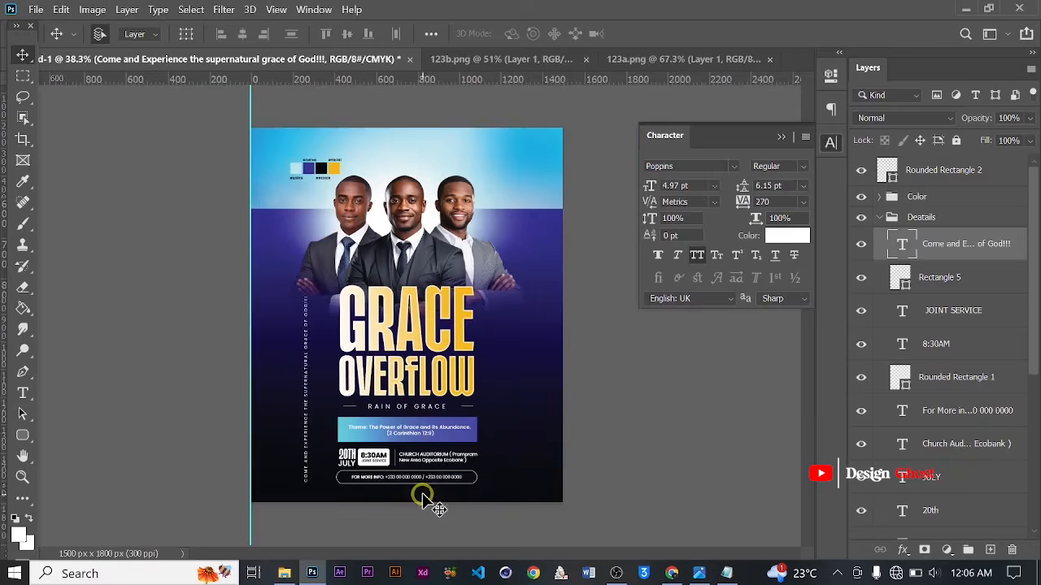
pyautogui.press('Right')
pyautogui.press('Right')
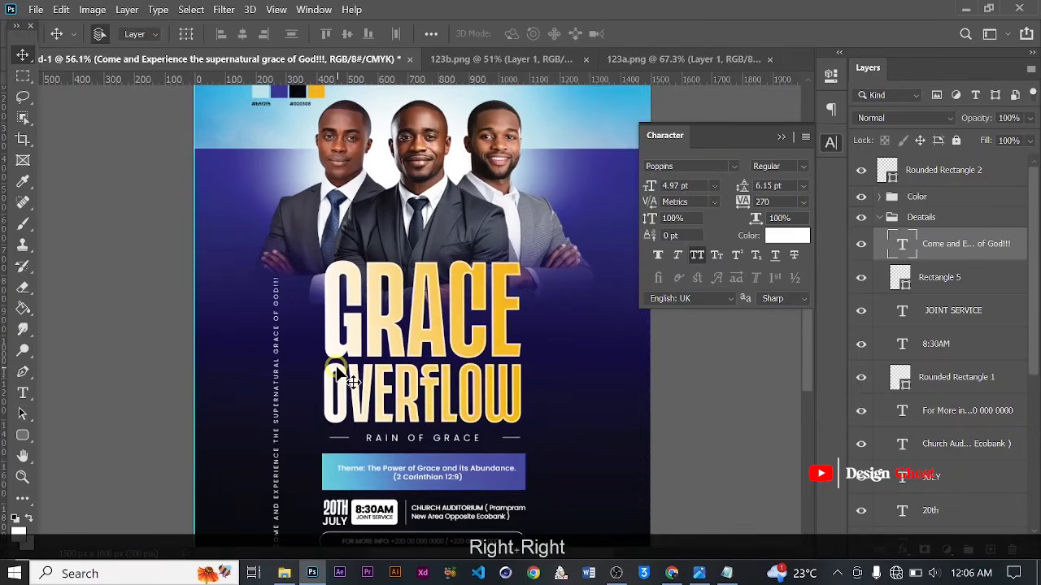
pyautogui.click(658, 254)
pyautogui.scroll(-5, 362, 304)
pyautogui.scroll(3, 343, 374)
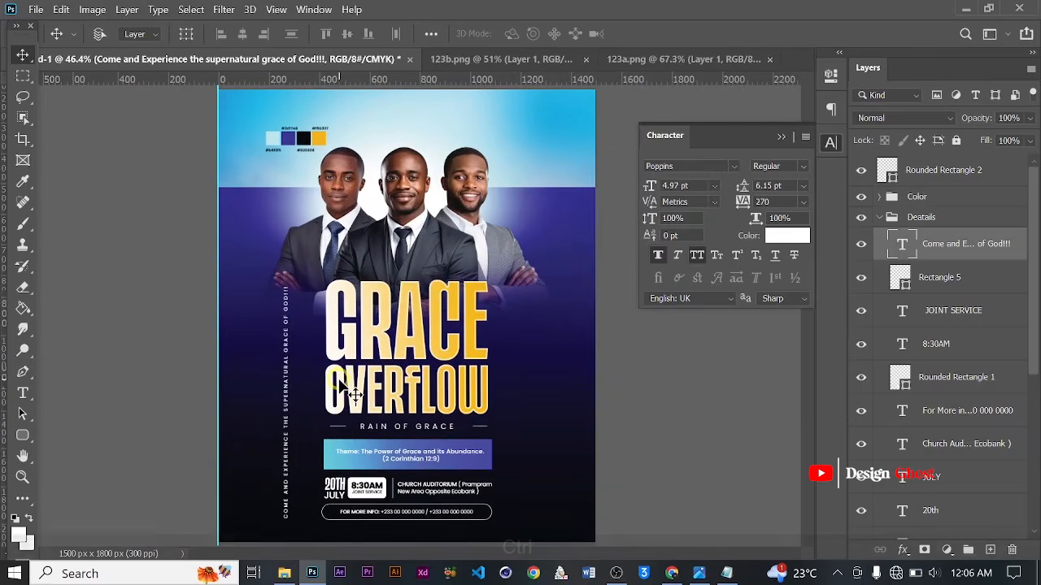
# - Duplicate the vertical tagline layer and nudge the copy a short distance to the right of the original
pyautogui.hotkey('ctrl', 'j')
pyautogui.press('Right')
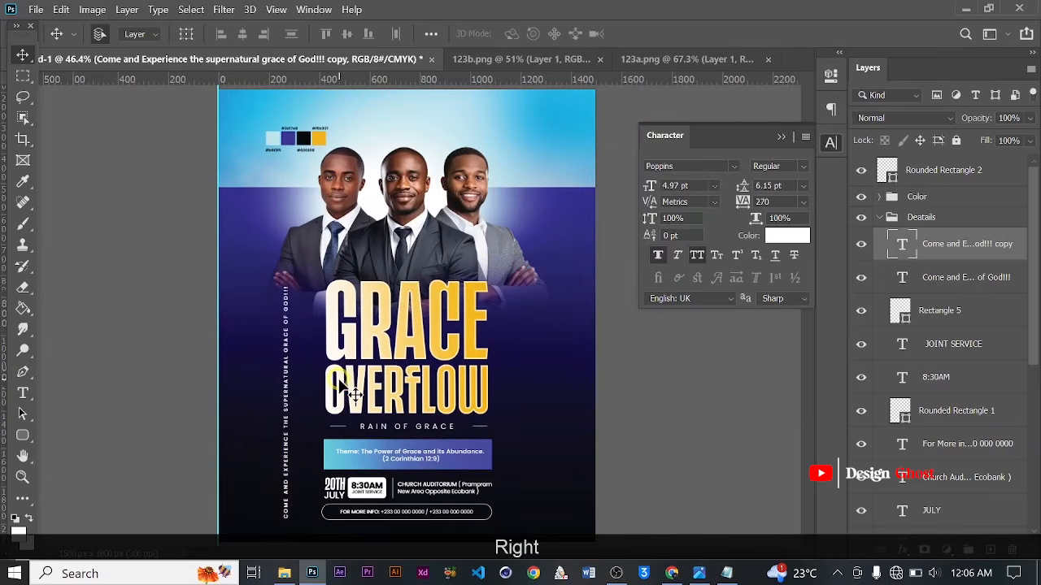
pyautogui.press('Right')
pyautogui.press('Right')
pyautogui.press('Right')
pyautogui.press('Right')
pyautogui.press('Right')
pyautogui.press('Right')
pyautogui.press('Right')
pyautogui.press('Right')
pyautogui.press('Right')
pyautogui.press('Right')
pyautogui.press('Right')
pyautogui.press('Right')
pyautogui.press('Right')
pyautogui.press('Right')
pyautogui.press('Right')
pyautogui.press('Right')
pyautogui.press('Right')
pyautogui.press('Right')
pyautogui.press('Right')
pyautogui.press('Right')
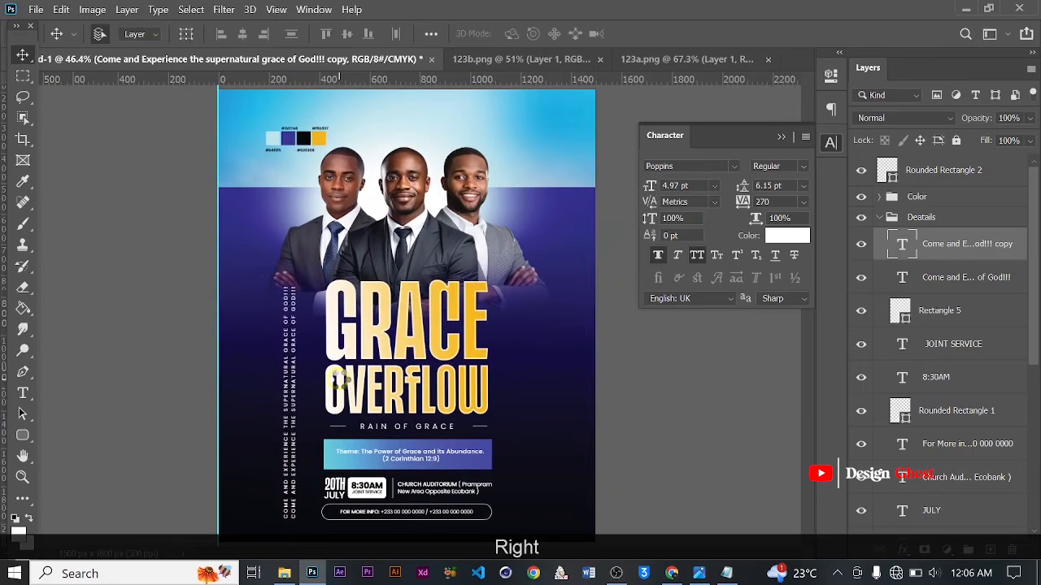
# - Move the tagline copy across to the right side of the title and details block, roughly level with the original
pyautogui.hotkey('ctrl', 't')
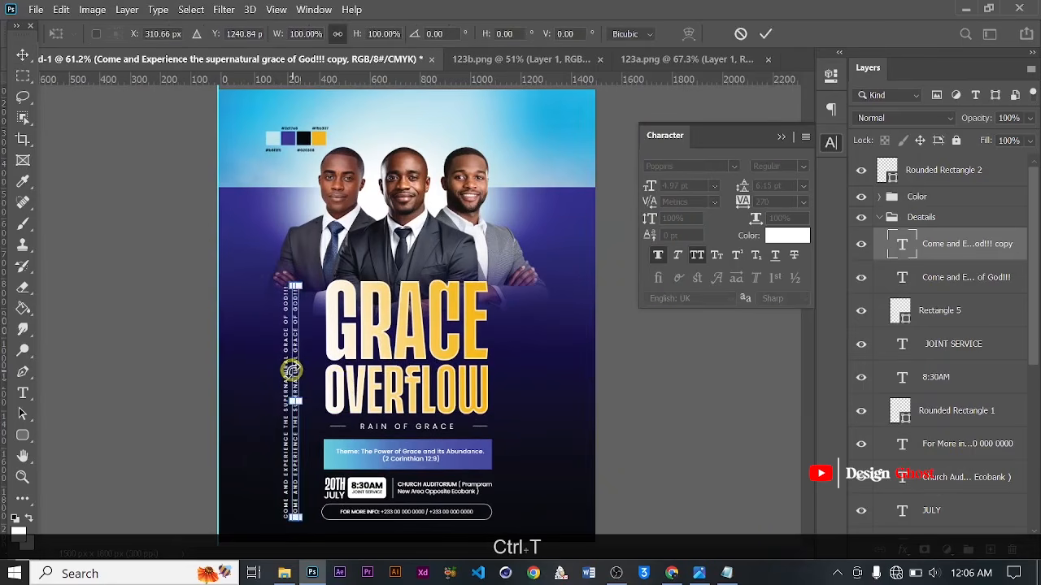
pyautogui.scroll(2, 324, 351)
pyautogui.moveTo(323, 352); pyautogui.dragTo(616, 345)
pyautogui.scroll(-2, 614, 348)
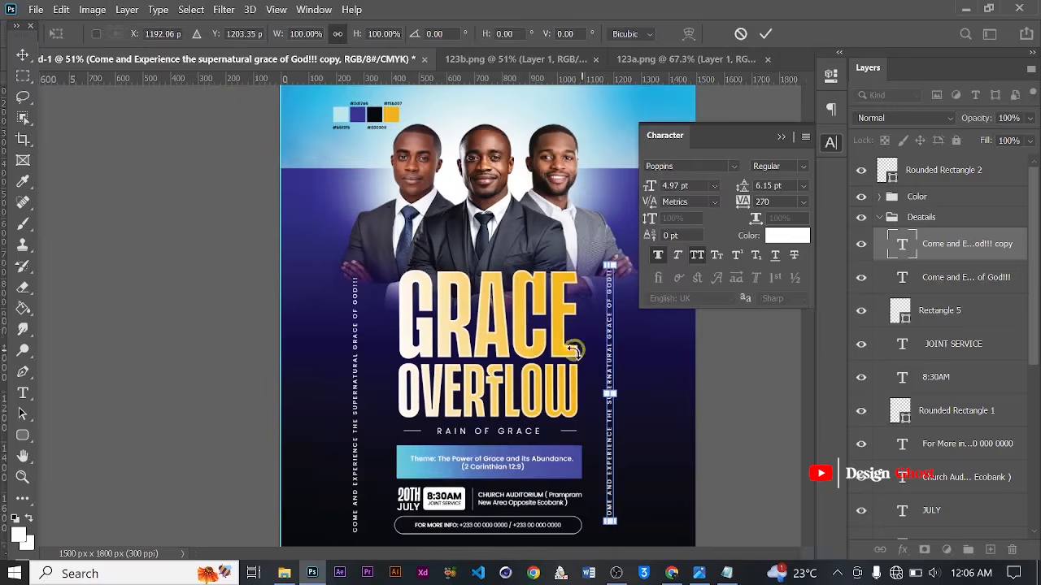
pyautogui.scroll(3, 467, 376)
pyautogui.moveTo(418, 379); pyautogui.dragTo(409, 320)
pyautogui.scroll(2, 415, 321)
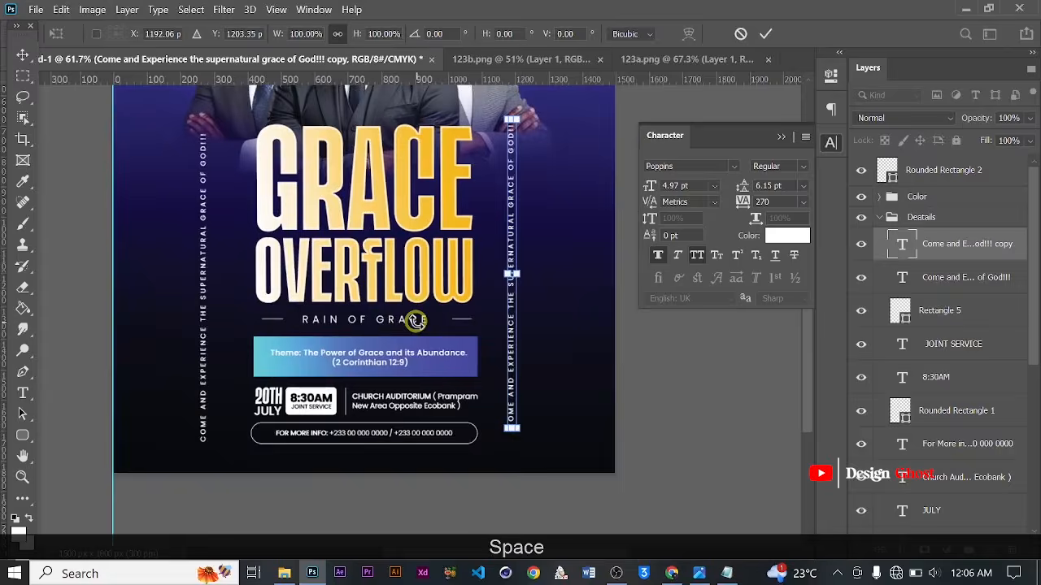
pyautogui.moveTo(520, 221); pyautogui.dragTo(525, 244)
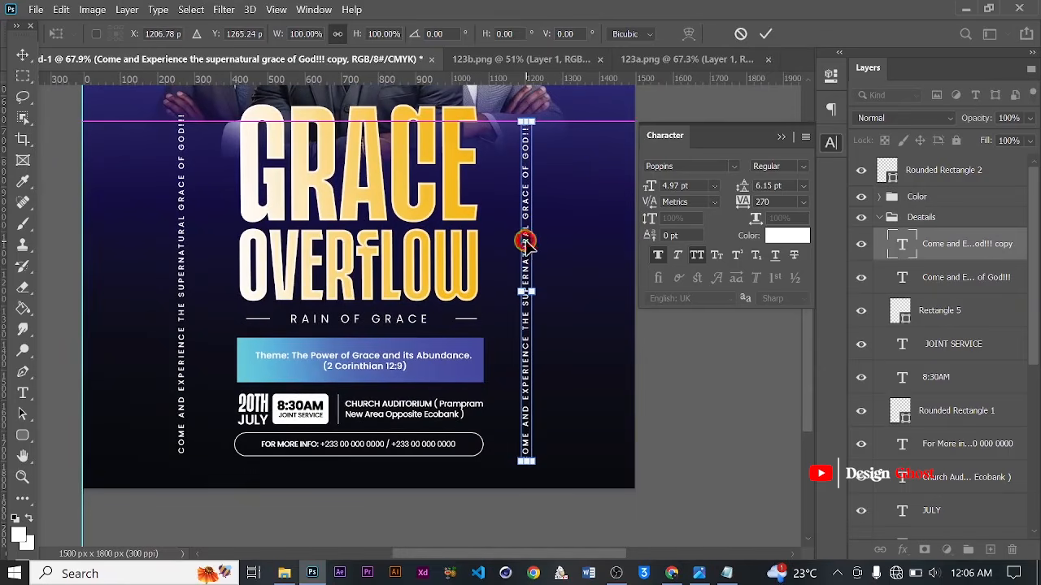
pyautogui.click(767, 35)
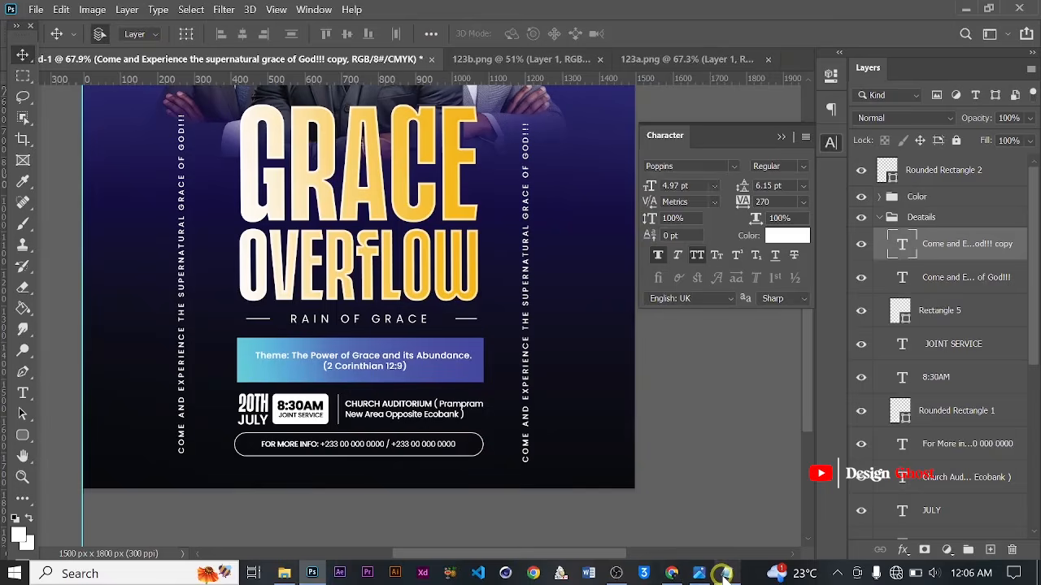
# - Switch to the Notepad text file and copy the line "Come along with your books and Pens", then return to the flyer
pyautogui.click(724, 574)
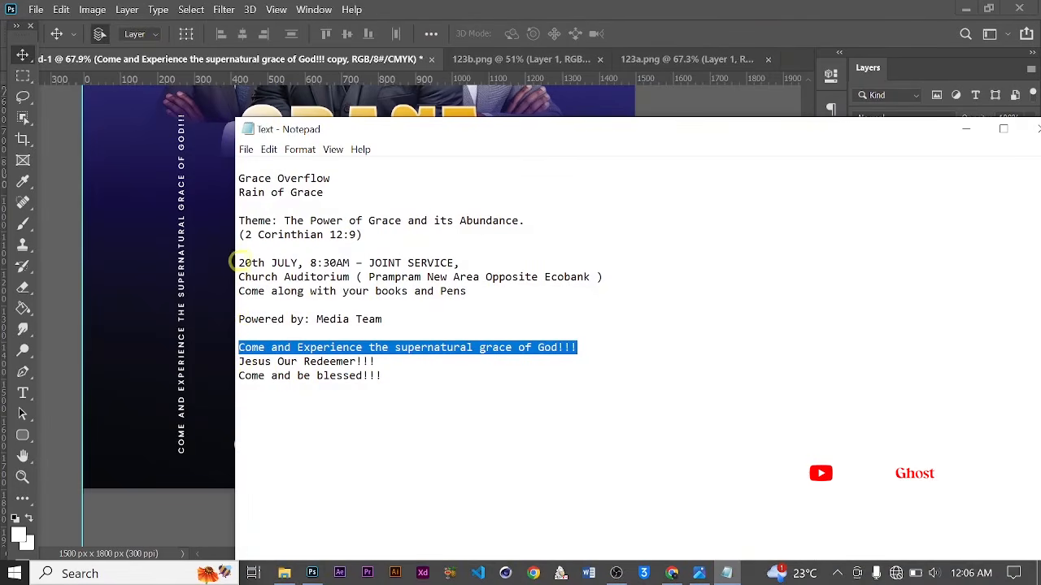
pyautogui.moveTo(238, 291); pyautogui.dragTo(435, 296)
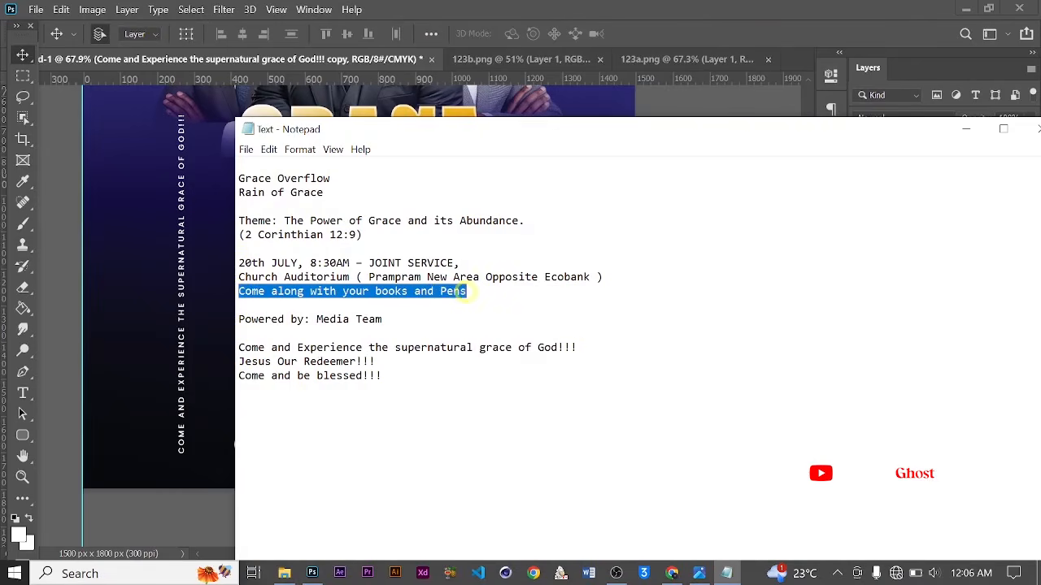
pyautogui.rightClick(444, 292)
pyautogui.click(524, 339)
pyautogui.click(965, 131)
# - Replace the text of the right-hand vertical tagline with the copied line "Come along with your books and Pens"
pyautogui.scroll(4, 413, 359)
pyautogui.moveTo(548, 337); pyautogui.dragTo(457, 330)
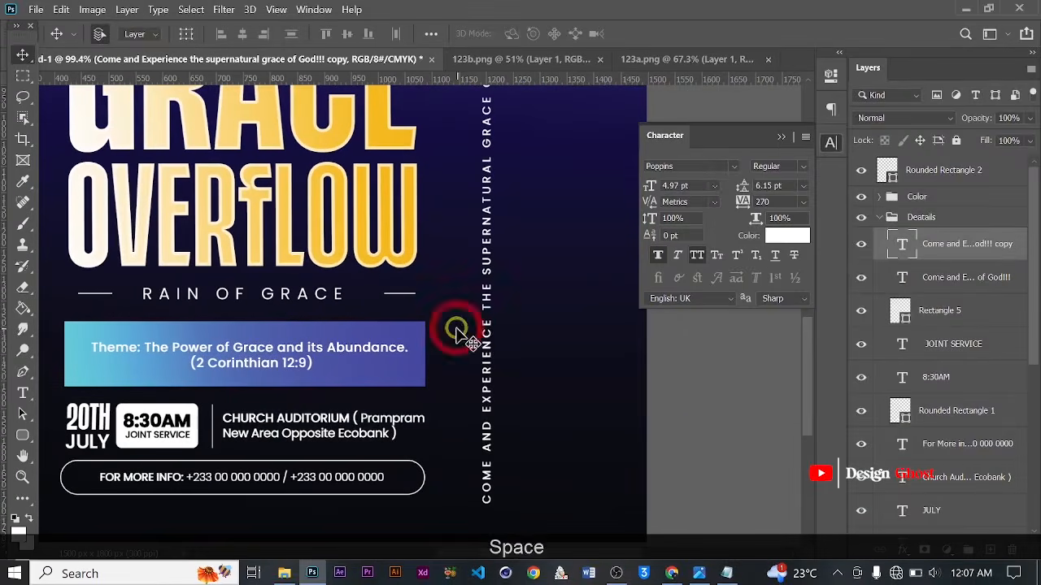
pyautogui.press('t')
pyautogui.click(485, 325)
pyautogui.hotkey('ctrl', 'a')
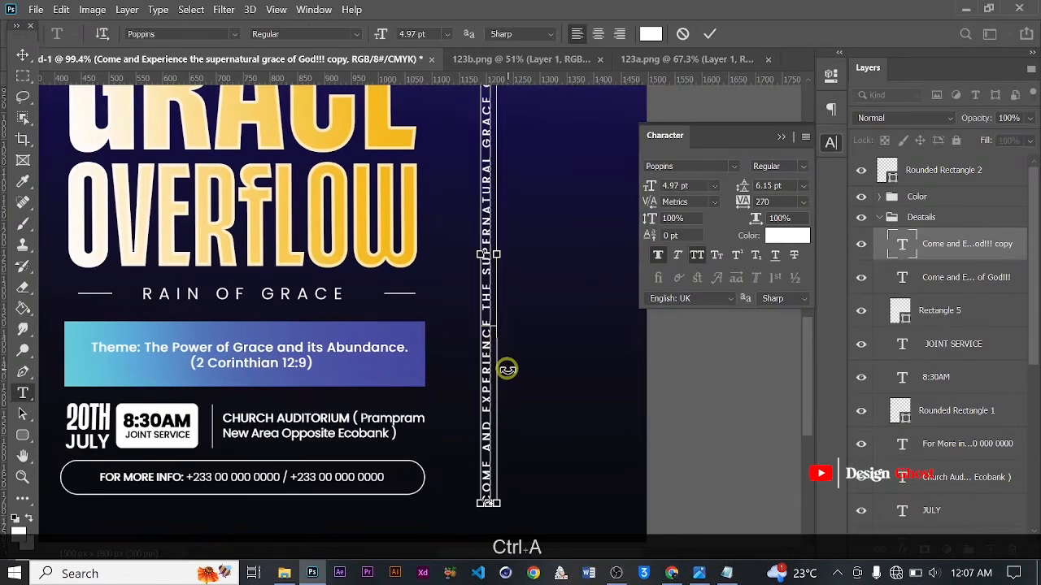
pyautogui.hotkey('ctrl', 'v')
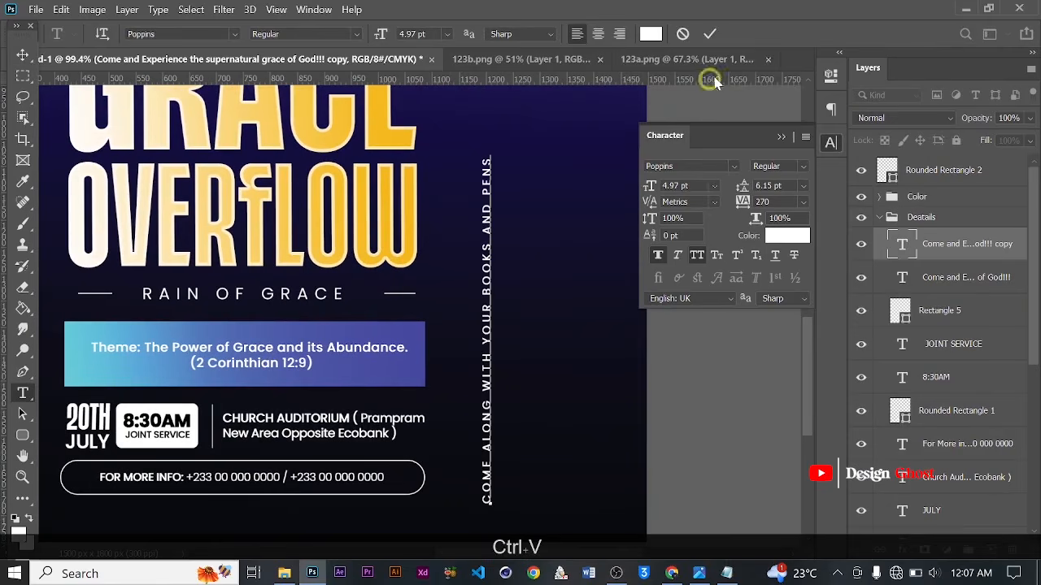
pyautogui.click(713, 36)
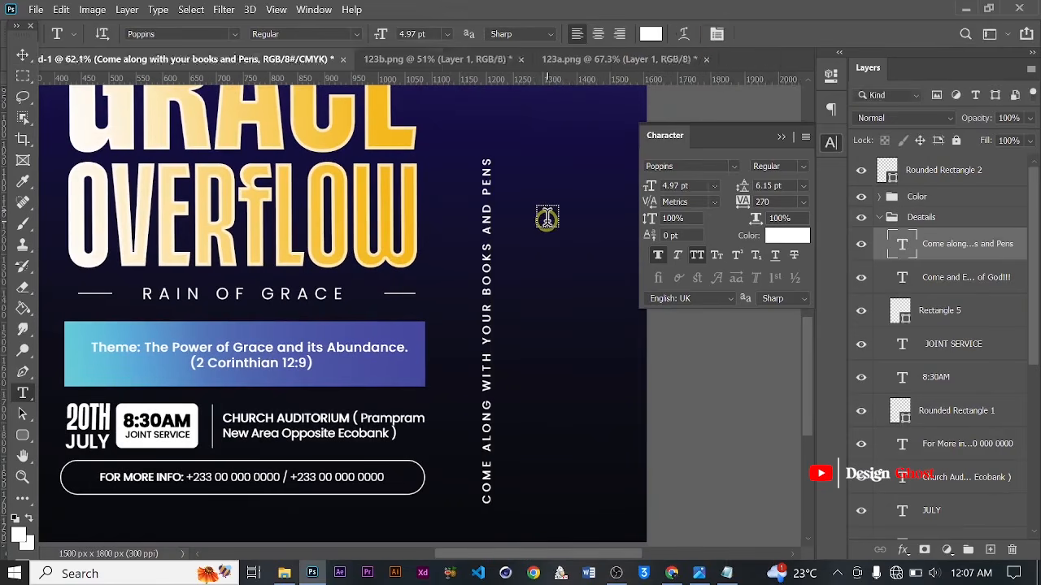
# - Nudge the "Come along with your books and Pens" text slightly up and right to balance it with the left tagline
pyautogui.hotkey('ctrl', '0')
pyautogui.scroll(4, 531, 370)
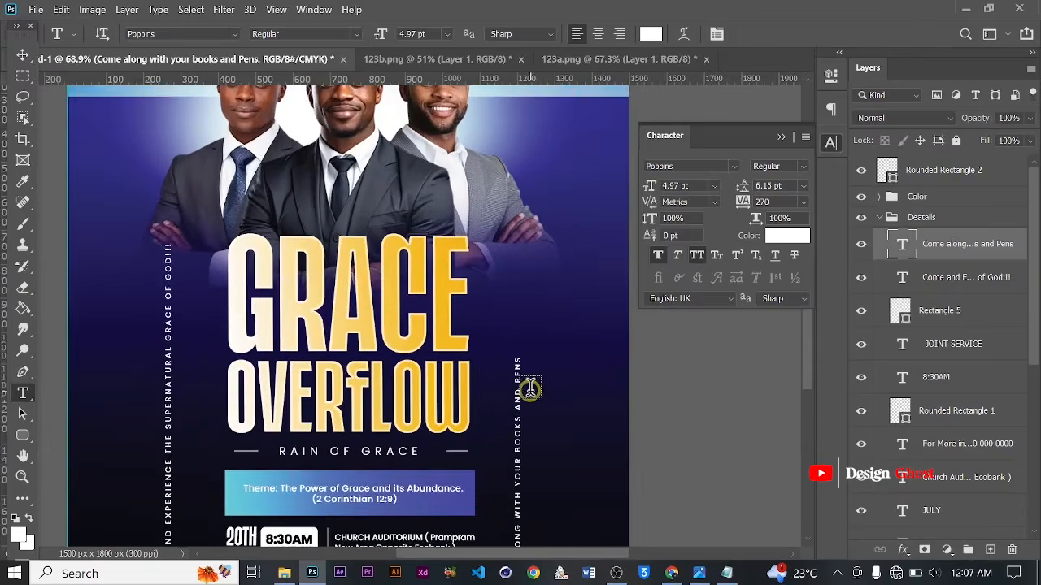
pyautogui.click(23, 55)
pyautogui.scroll(-4, 565, 382)
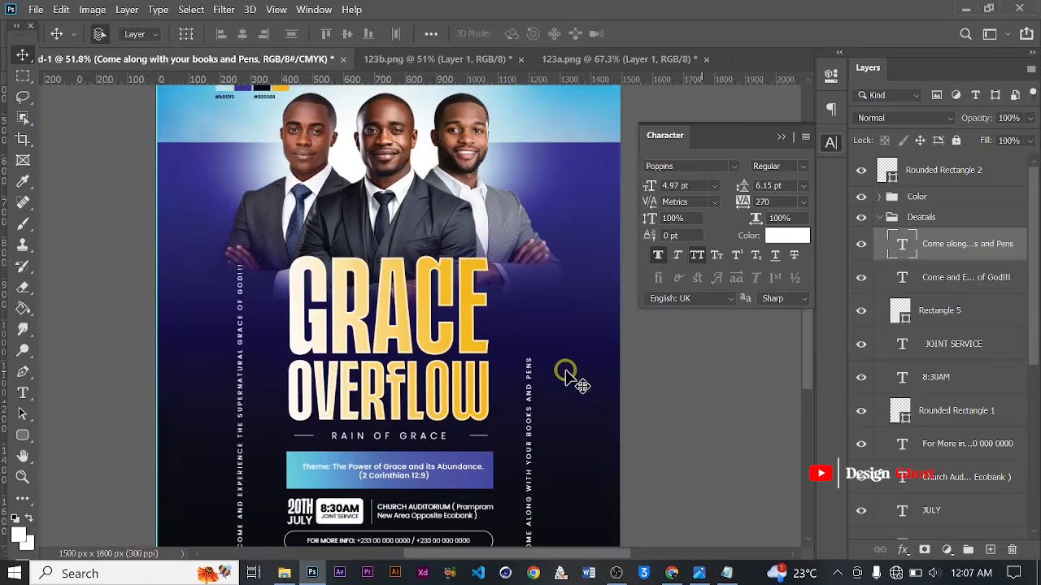
pyautogui.scroll(3, 517, 435)
pyautogui.press('space')
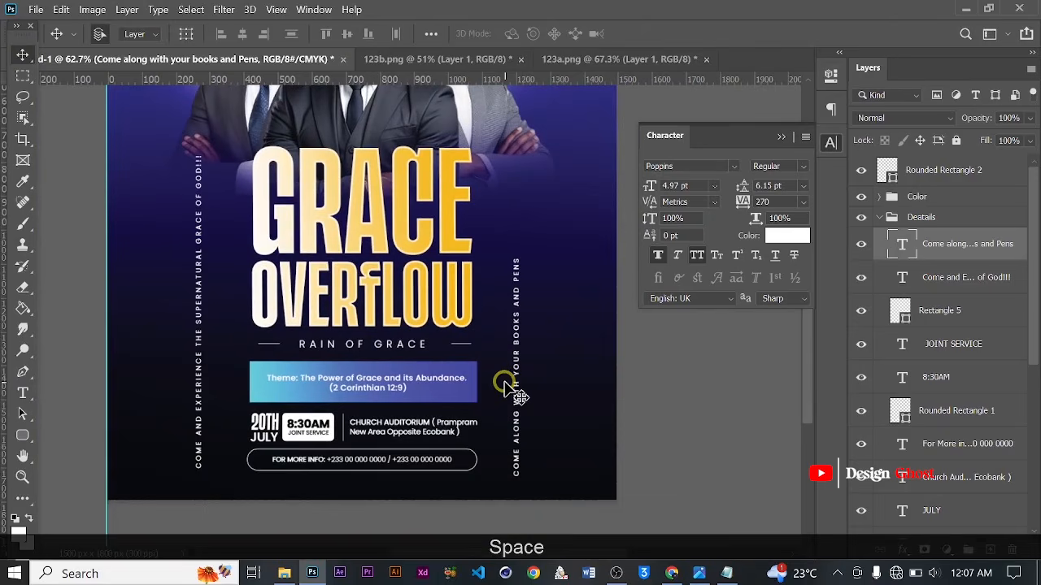
pyautogui.press('Down')
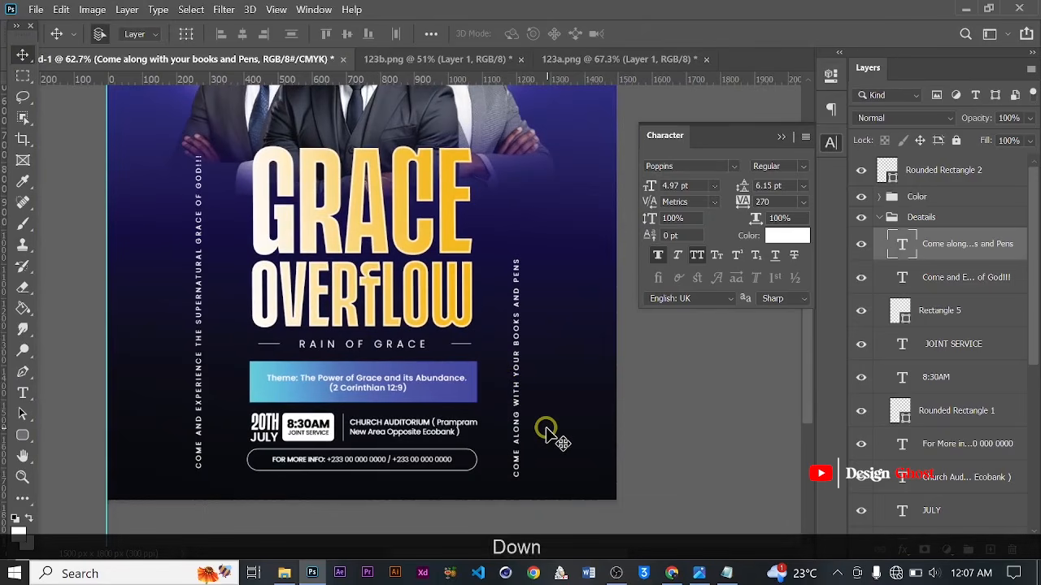
pyautogui.press('Up')
pyautogui.press('Up')
pyautogui.press('Up')
pyautogui.press('Up')
pyautogui.press('Up')
pyautogui.press('Up')
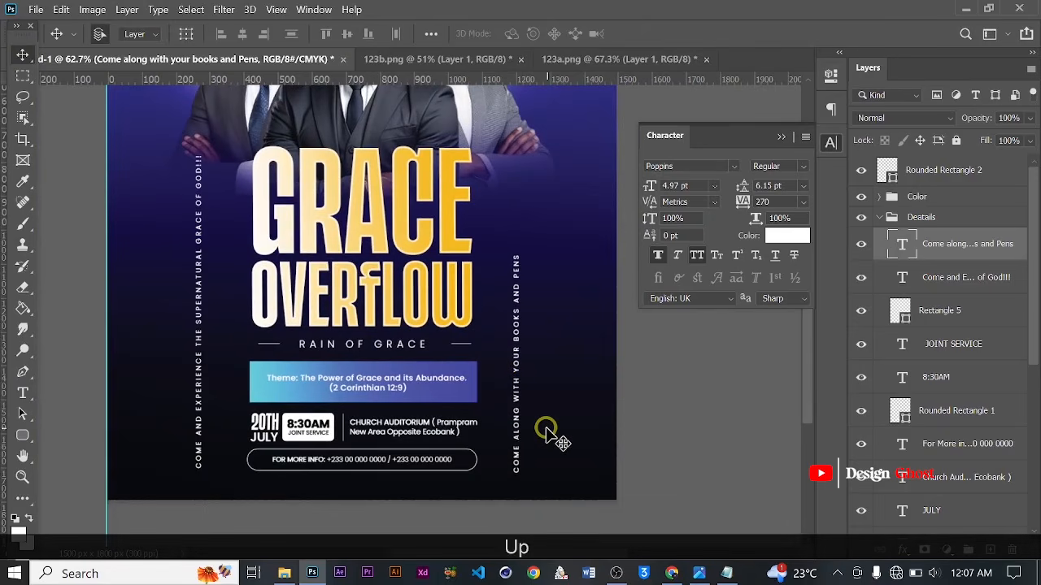
pyautogui.press('Right')
pyautogui.press('Right')
pyautogui.press('Right')
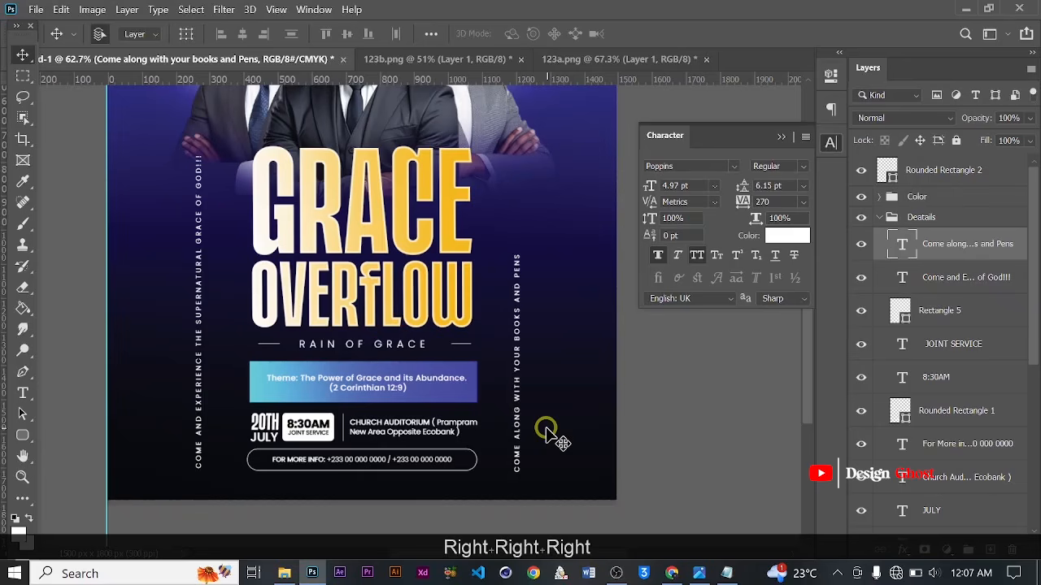
# - Draw a tall rounded rectangle about 67 x 289 px above the right vertical text and remove its fill
pyautogui.click(24, 436)
pyautogui.moveTo(503, 142); pyautogui.dragTo(527, 241)
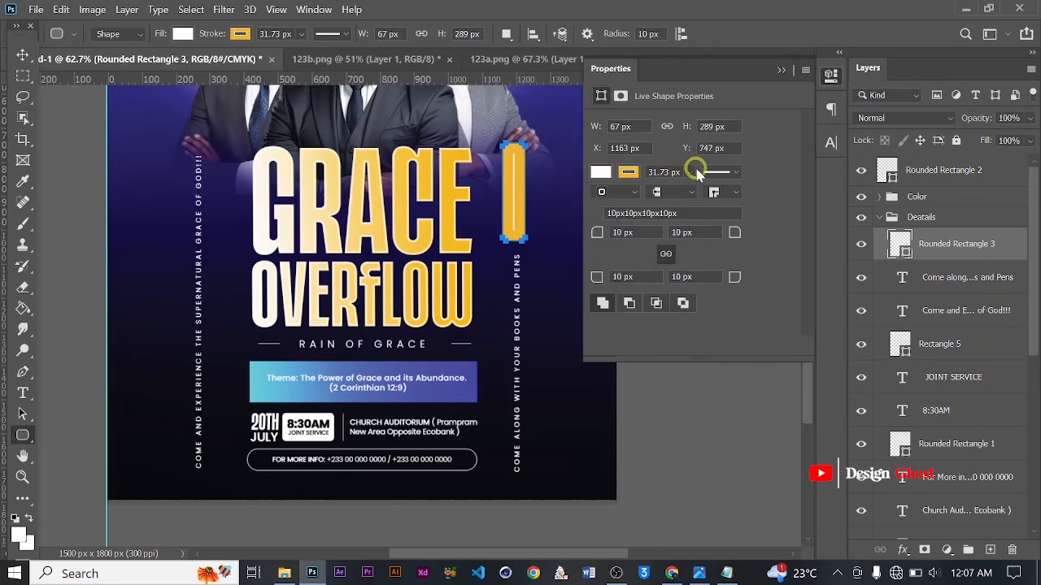
pyautogui.click(690, 173)
pyautogui.moveTo(695, 193); pyautogui.dragTo(633, 196)
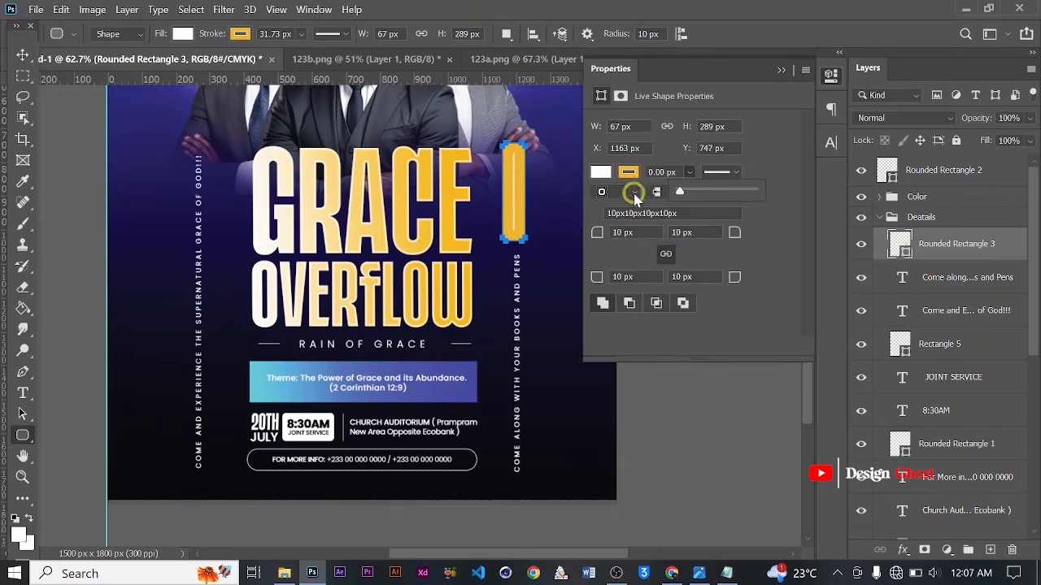
pyautogui.click(602, 193)
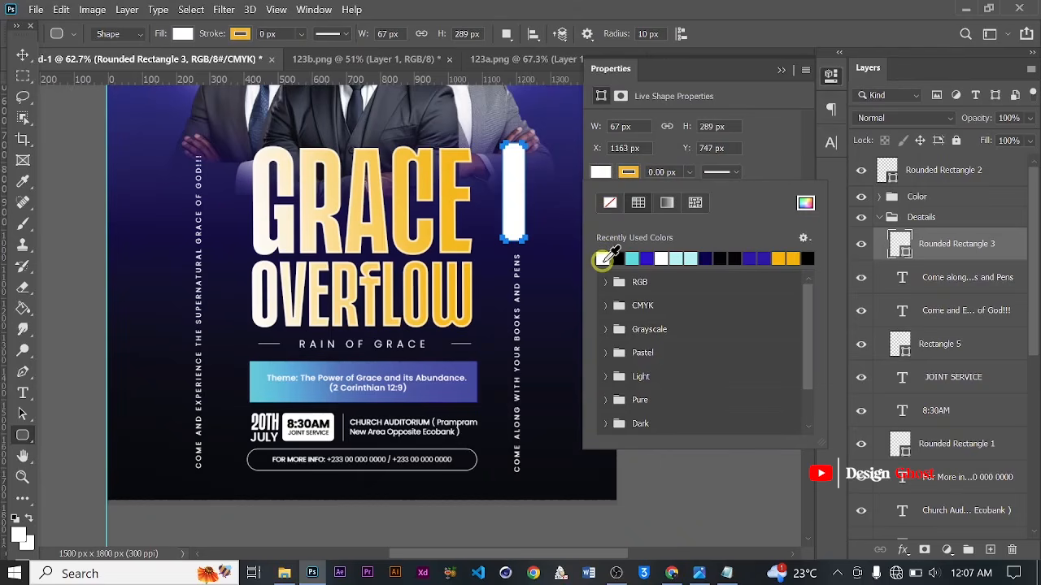
pyautogui.click(610, 208)
# - Round the new rectangle's corners to 33.5 px and set its stroke width to 2 px
pyautogui.click(634, 172)
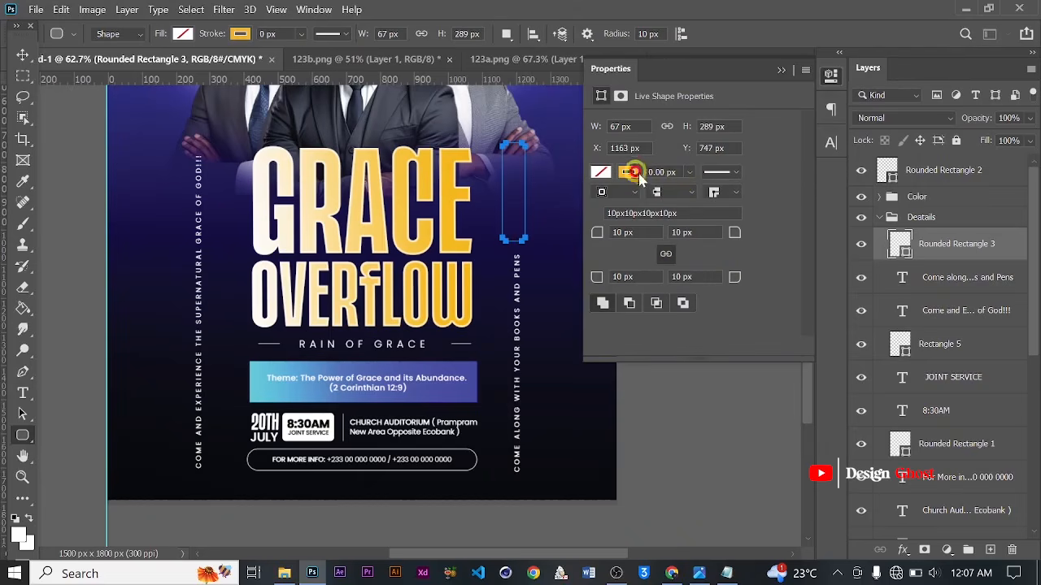
pyautogui.write('1')
pyautogui.press('Return')
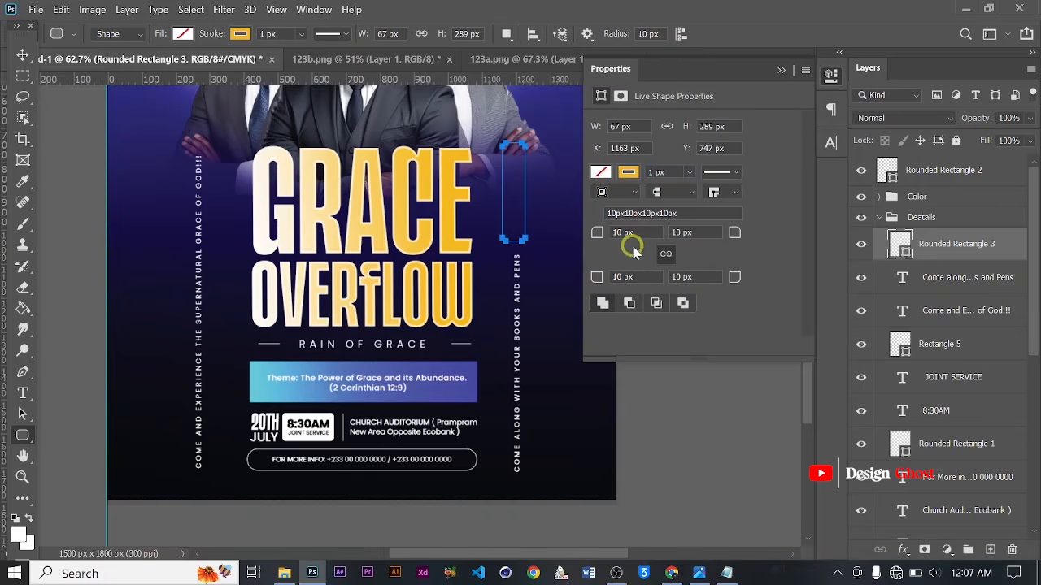
pyautogui.moveTo(591, 234); pyautogui.dragTo(640, 233)
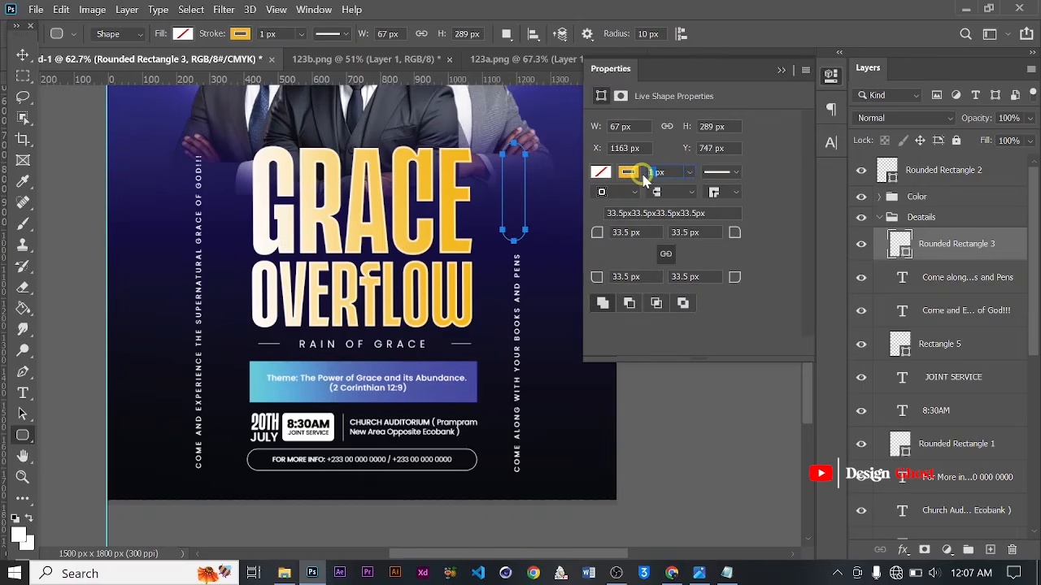
pyautogui.write('2')
pyautogui.press('Return')
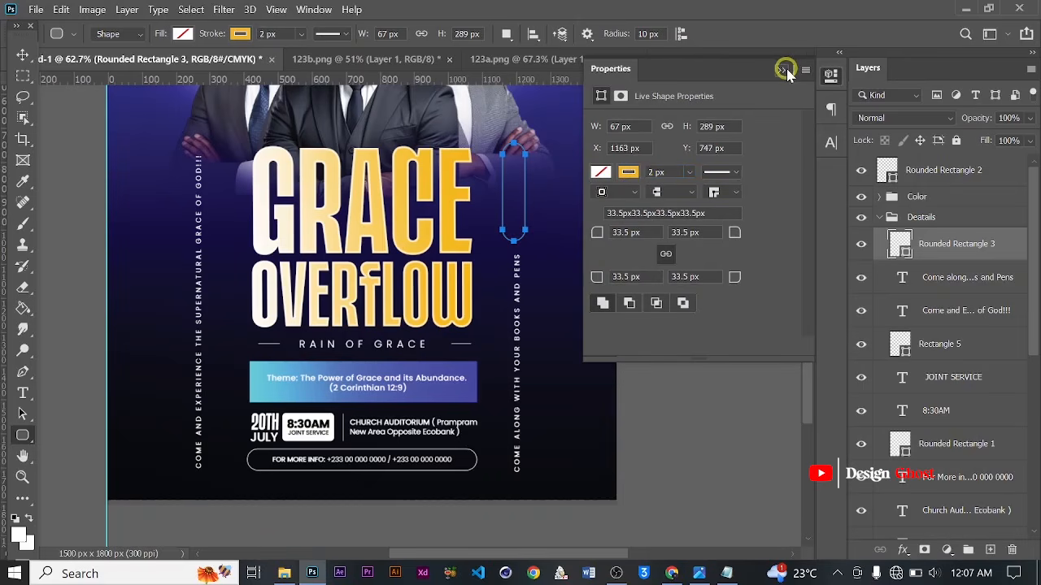
# - Change the rounded rectangle's stroke colour to white
pyautogui.click(628, 174)
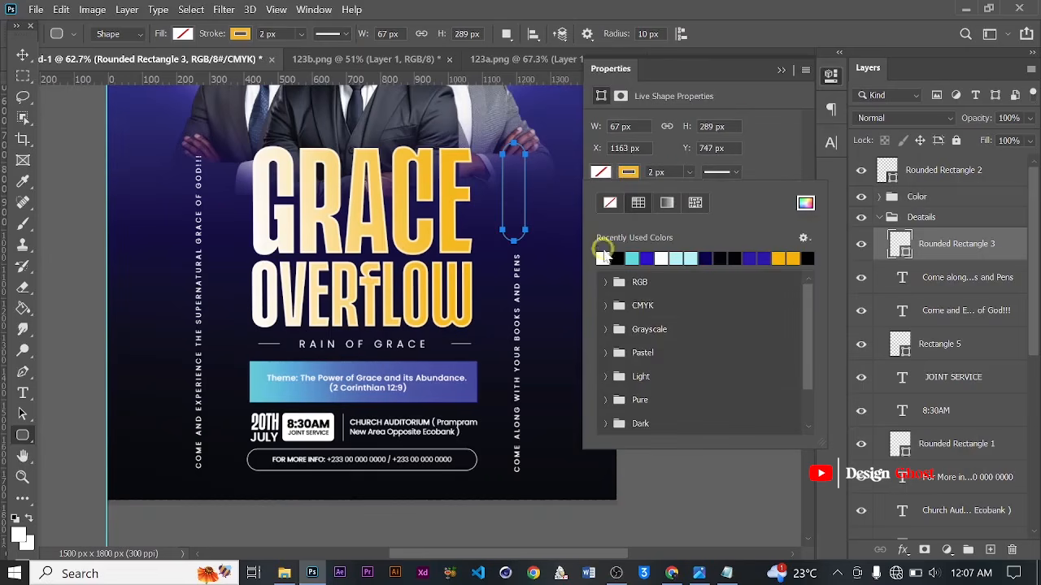
pyautogui.click(603, 258)
pyautogui.click(776, 71)
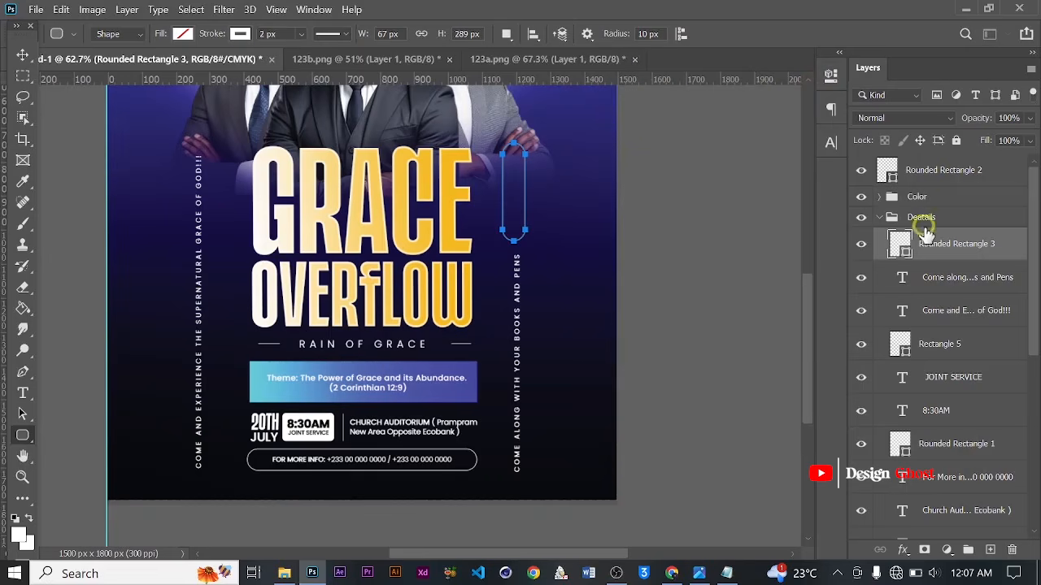
# - Reduce the tracking of the "Come along with your books and Pens" text to 200
pyautogui.click(966, 278)
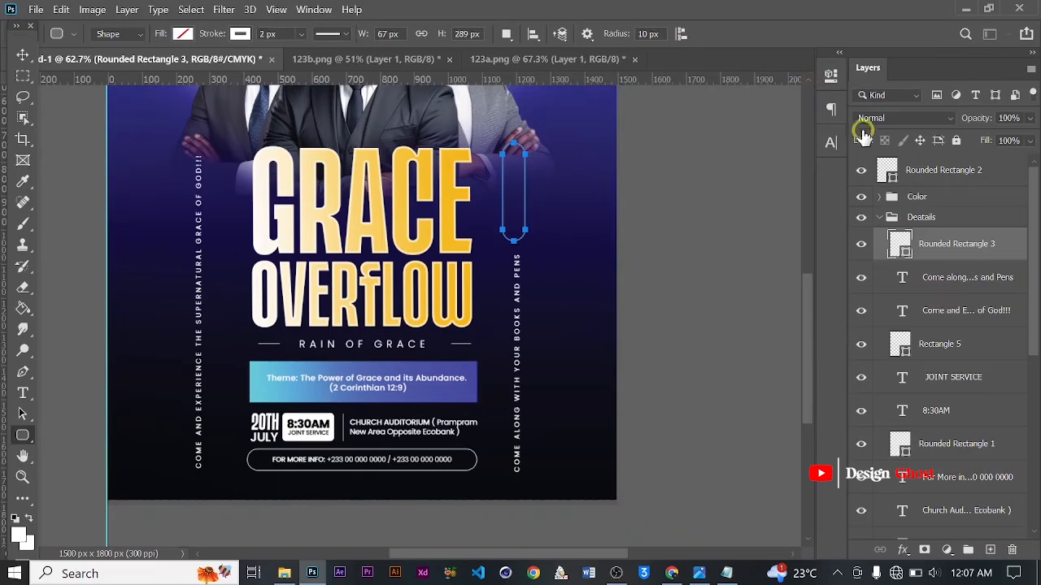
pyautogui.click(830, 142)
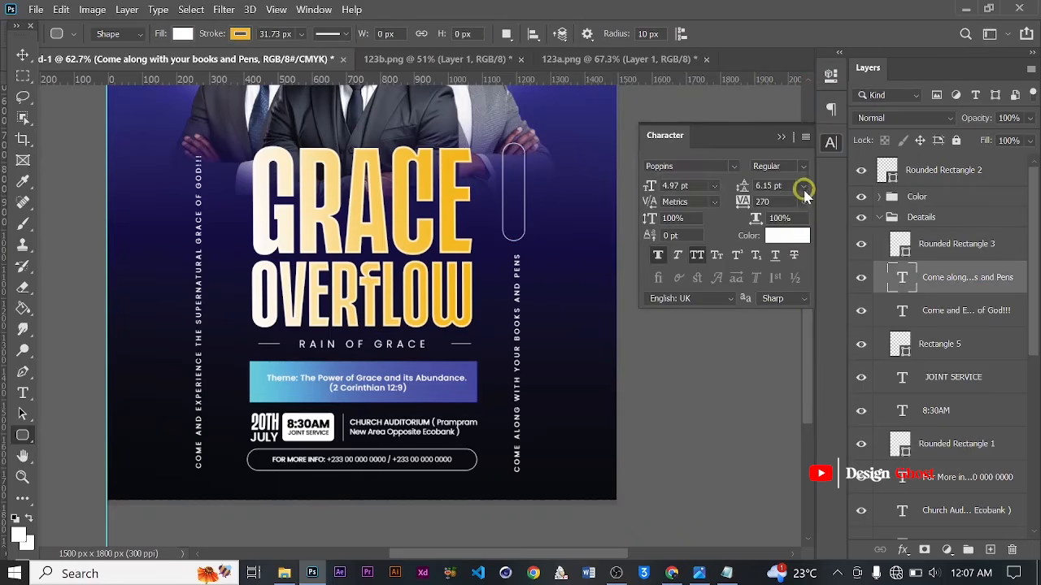
pyautogui.click(803, 203)
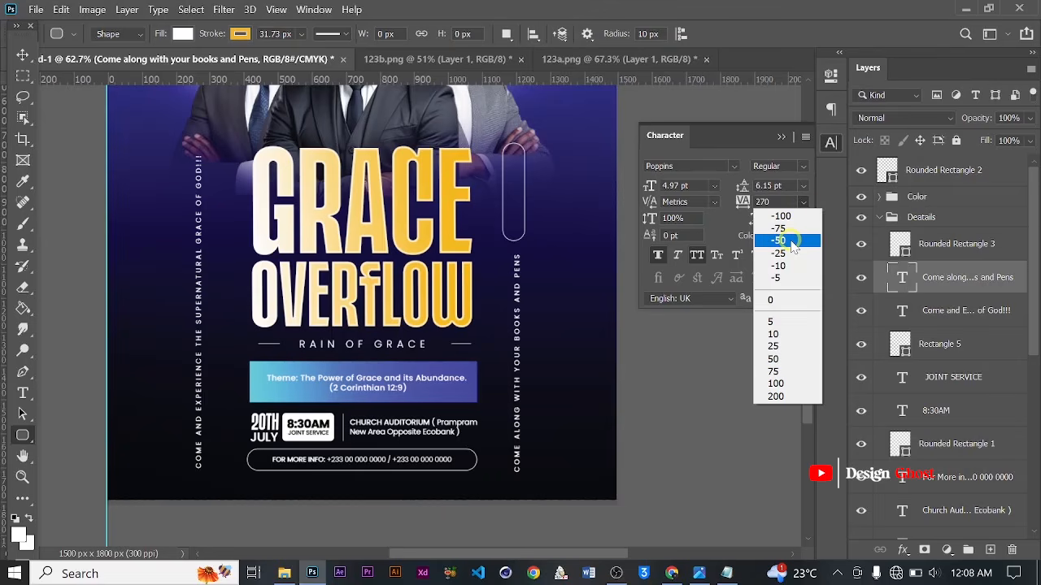
pyautogui.click(777, 200)
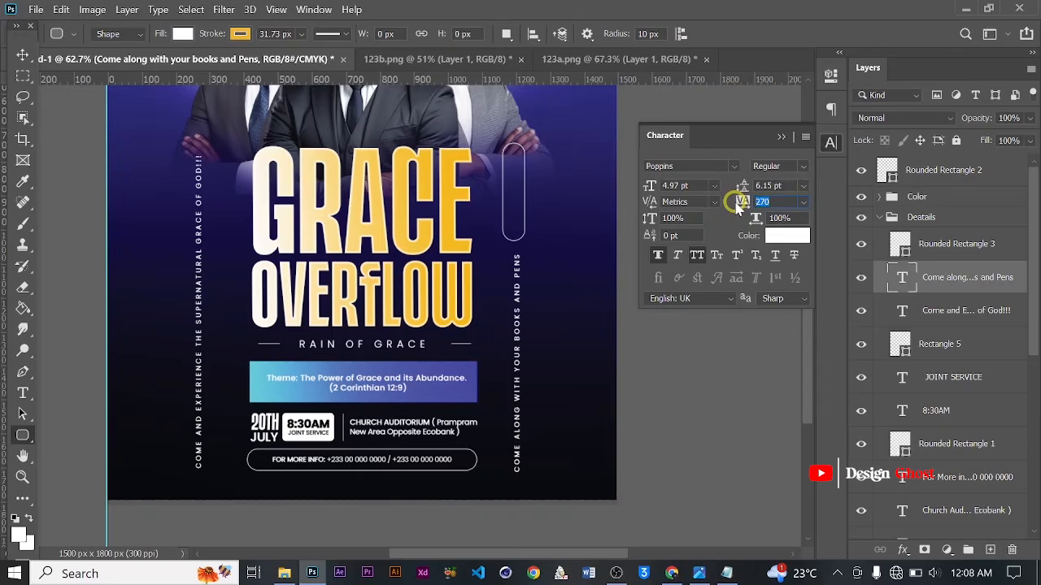
pyautogui.write('250')
pyautogui.press('Return')
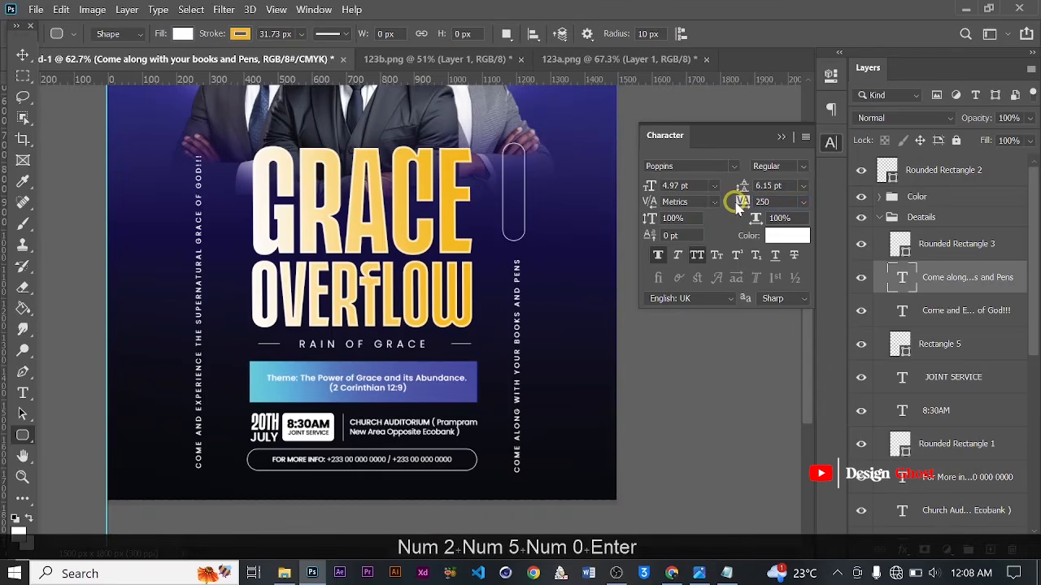
pyautogui.moveTo(787, 203); pyautogui.dragTo(711, 208)
pyautogui.write('200')
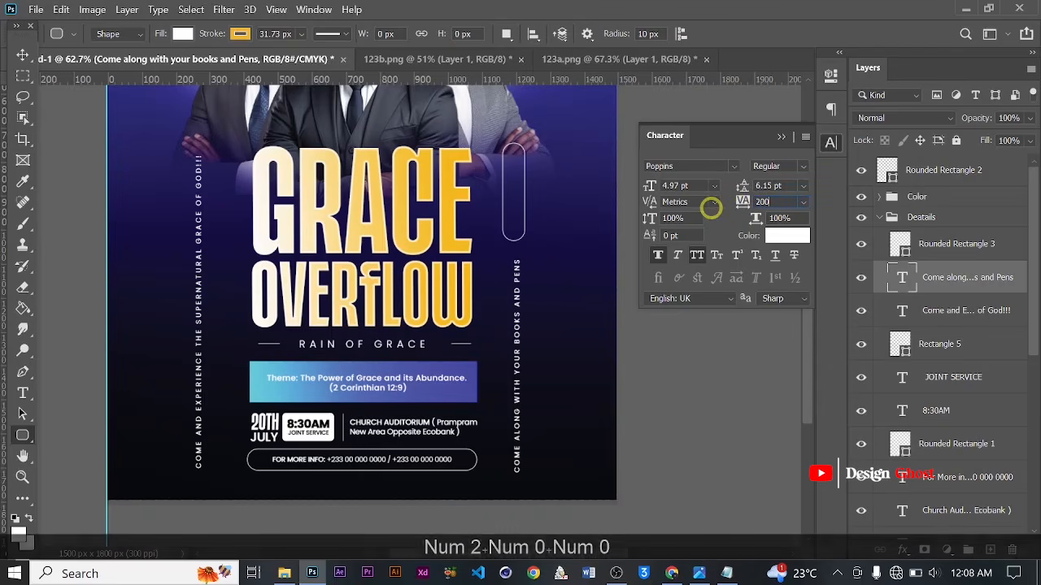
pyautogui.press('Return')
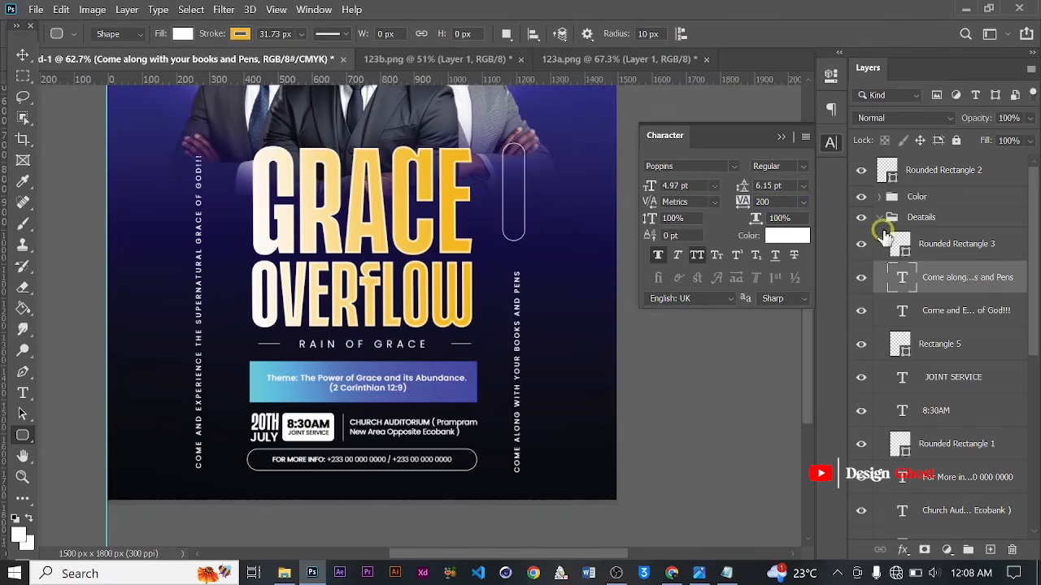
# - Stretch the outlined pill above the right vertical text downward to about 350.72 px tall
pyautogui.click(943, 248)
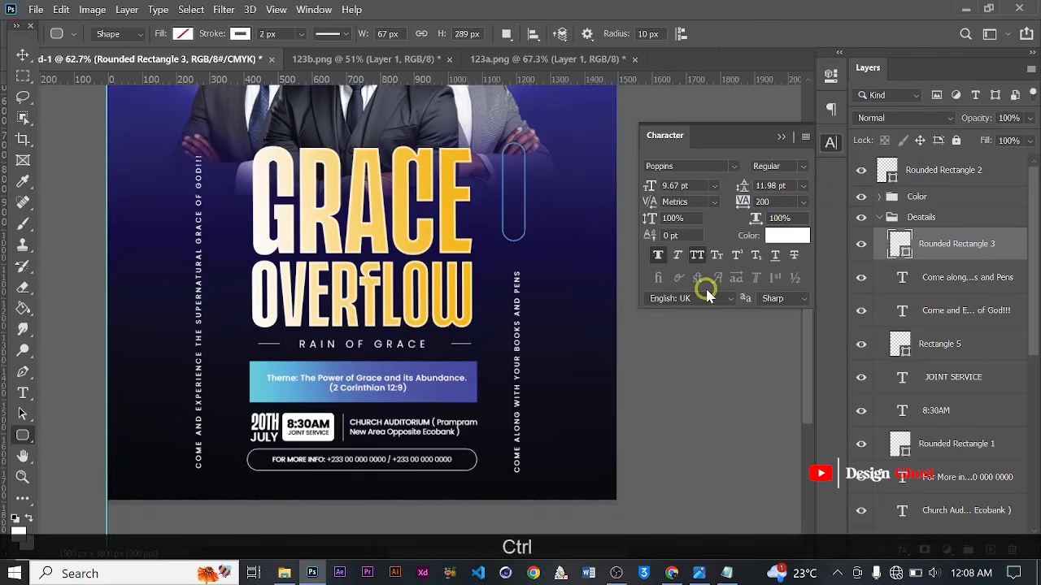
pyautogui.hotkey('ctrl', 't')
pyautogui.scroll(1, 510, 242)
pyautogui.moveTo(512, 234); pyautogui.dragTo(518, 271)
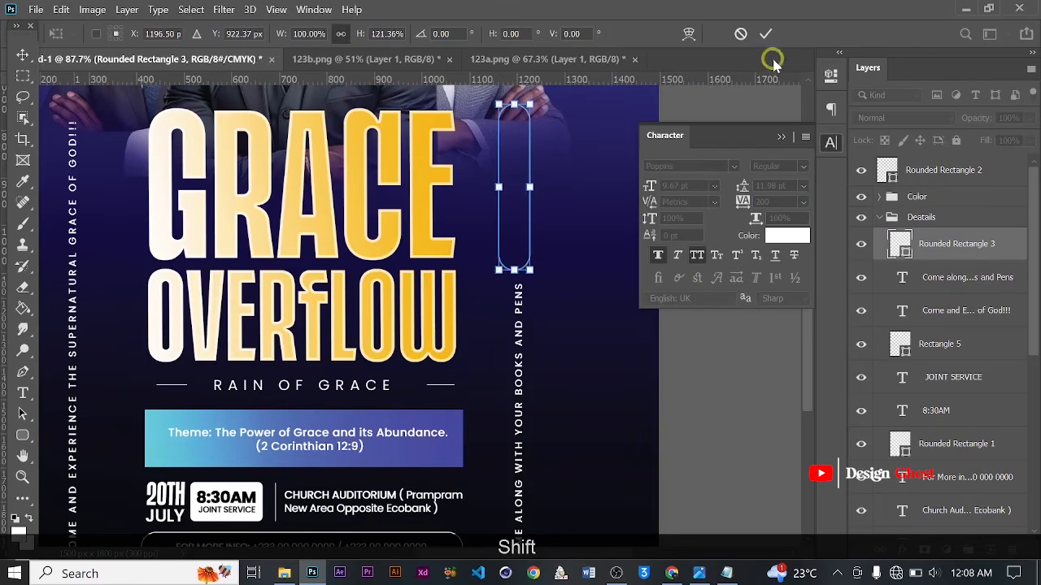
pyautogui.click(766, 34)
# - Nudge the outlined pill slightly to the right to line it up with the vertical text below it
pyautogui.press('Right')
pyautogui.scroll(-2, 618, 195)
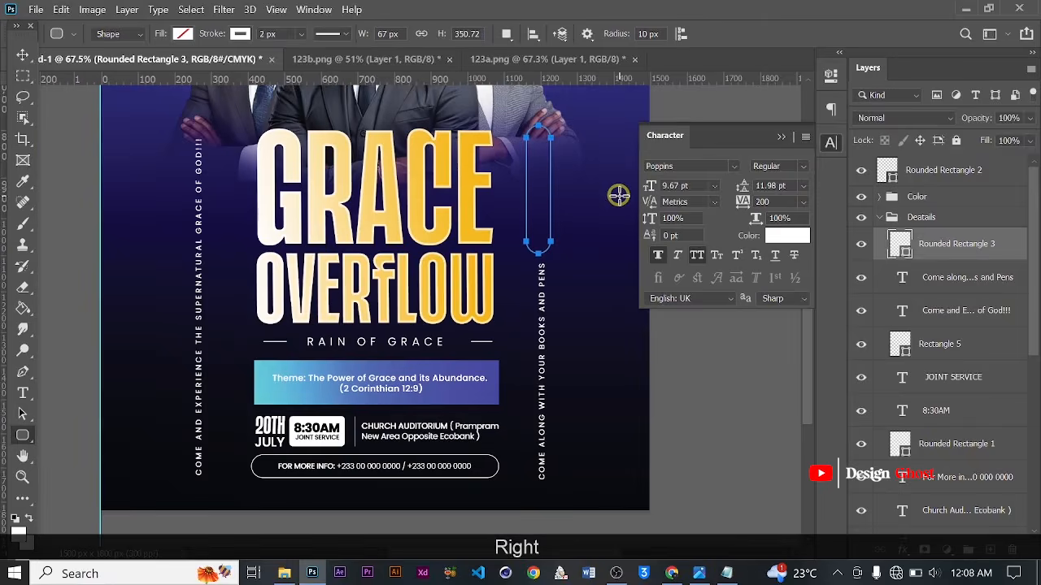
pyautogui.scroll(-3, 573, 235)
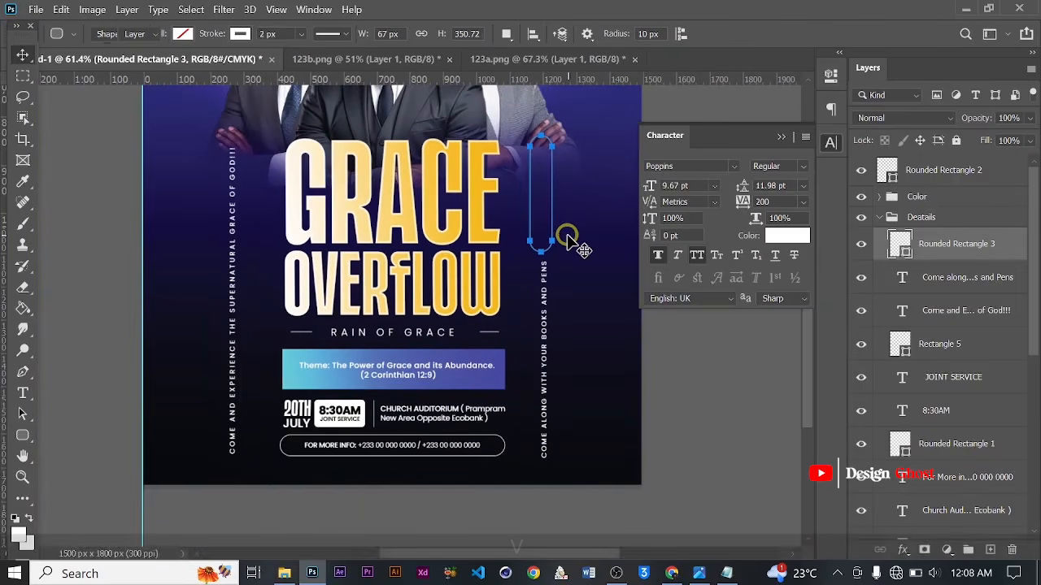
pyautogui.press('v')
pyautogui.press('Right')
pyautogui.press('Right')
pyautogui.press('Right')
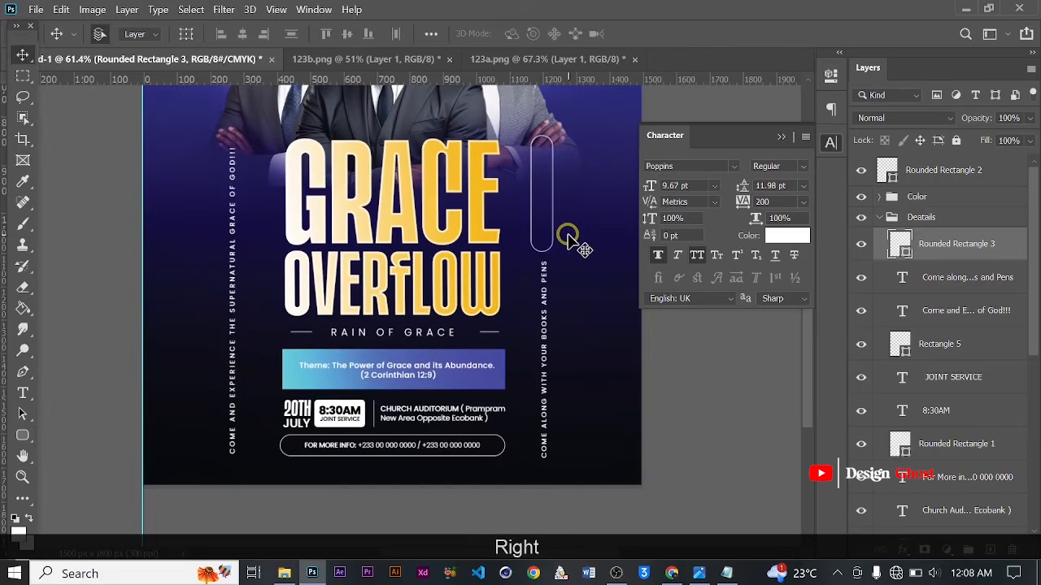
# - Switch to the Notepad text file, copy the line "Come and be blessed!!!" and return to the flyer
pyautogui.click(726, 574)
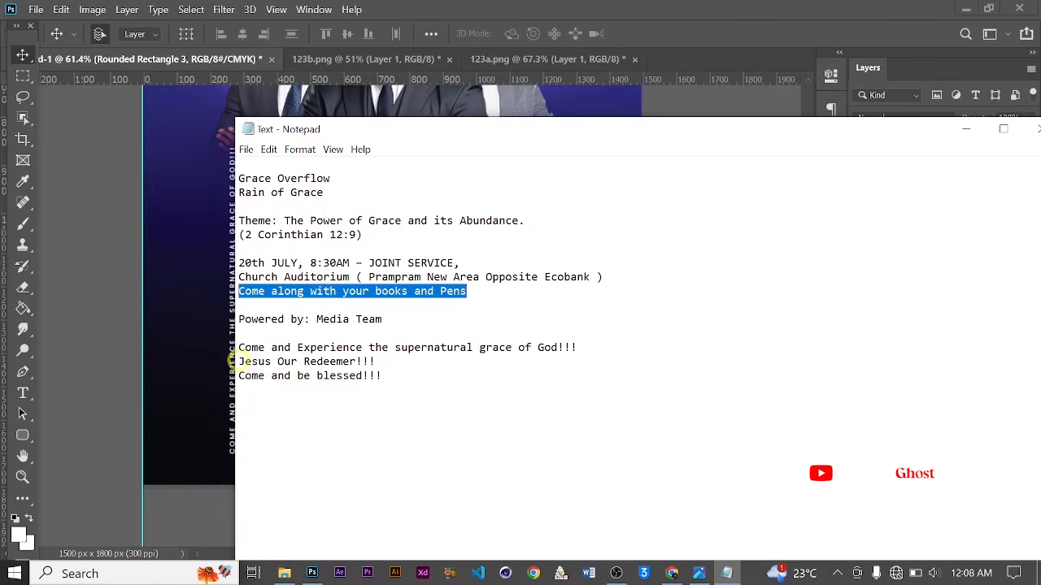
pyautogui.moveTo(231, 358); pyautogui.dragTo(393, 360)
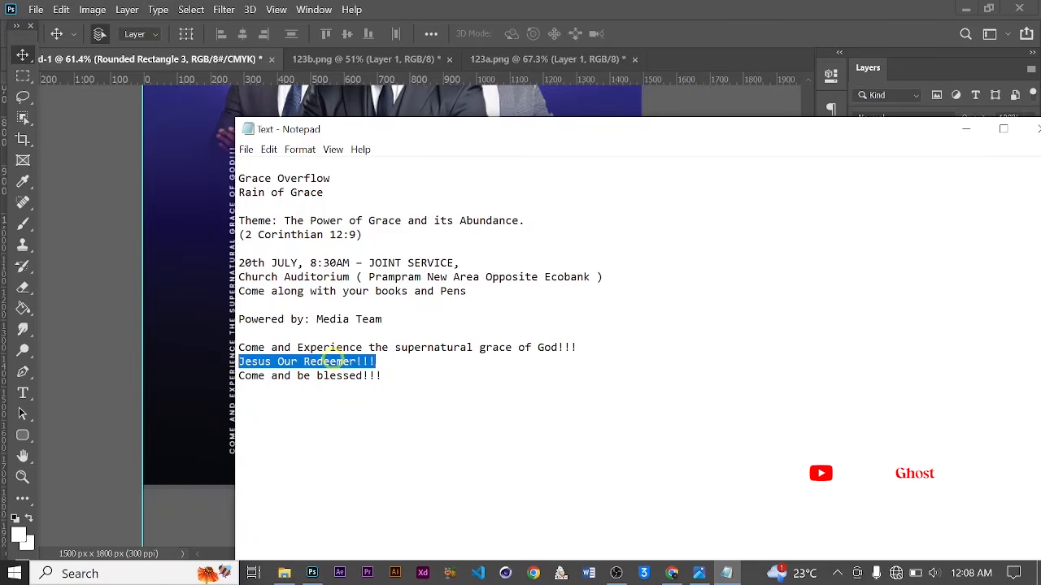
pyautogui.rightClick(333, 361)
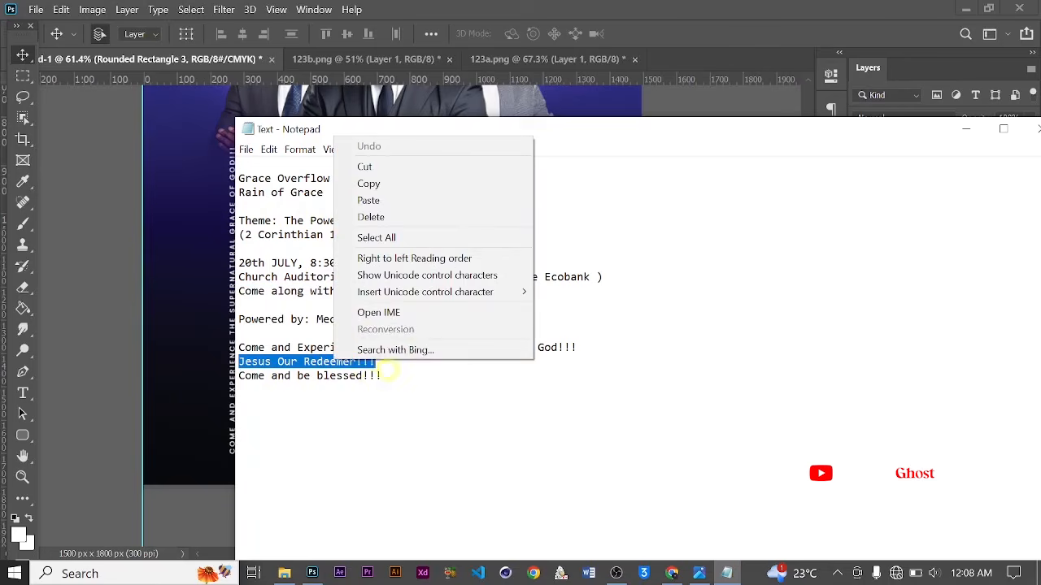
pyautogui.click(389, 370)
pyautogui.moveTo(231, 376); pyautogui.dragTo(368, 388)
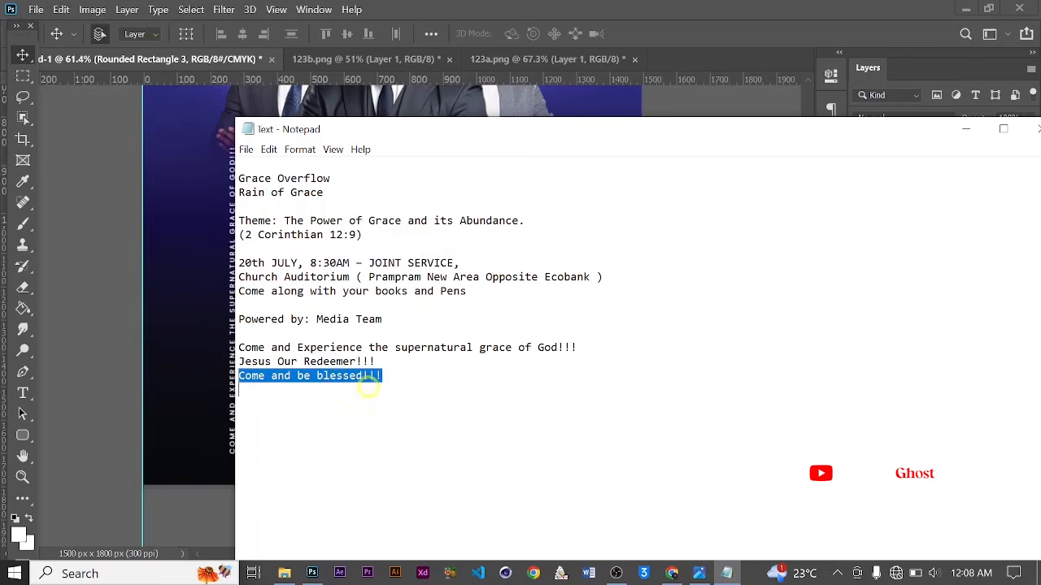
pyautogui.rightClick(336, 382)
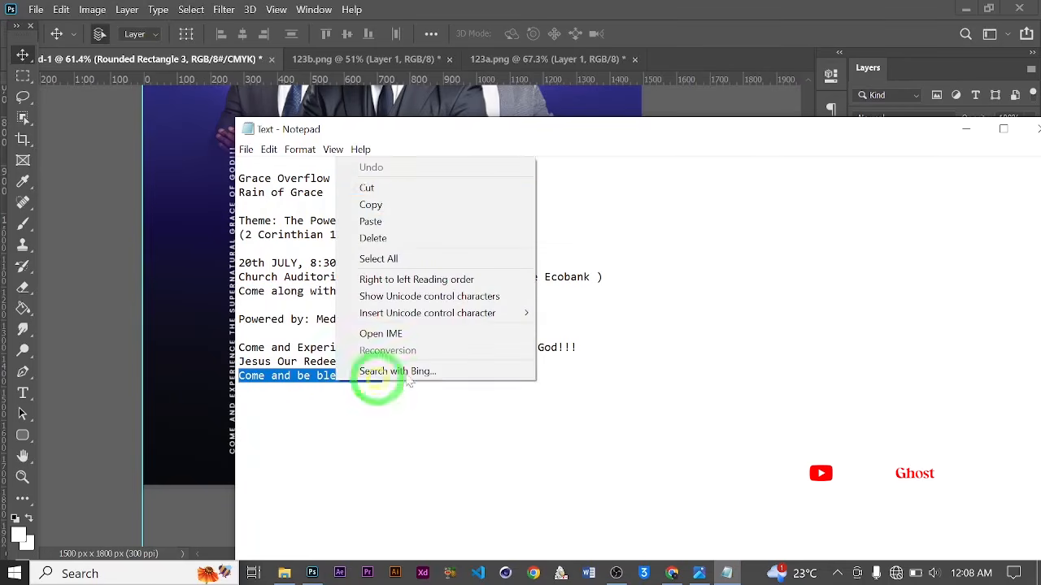
pyautogui.click(409, 204)
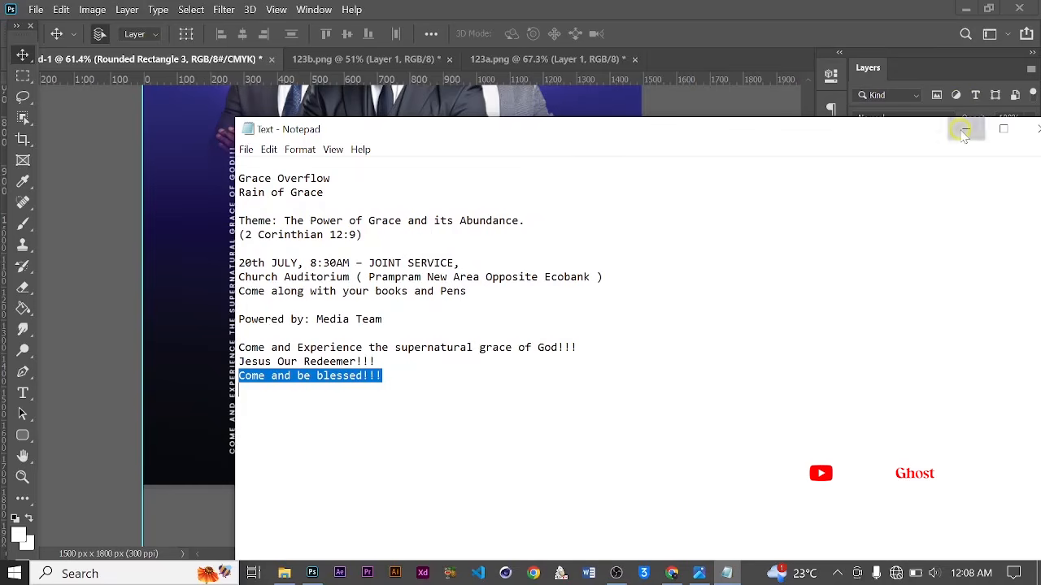
pyautogui.click(964, 130)
# - Duplicate the vertical "Come along with your books and Pens" text upward over the outlined pill
pyautogui.scroll(-4, 492, 284)
pyautogui.scroll(5, 496, 299)
pyautogui.moveTo(504, 309); pyautogui.dragTo(442, 291)
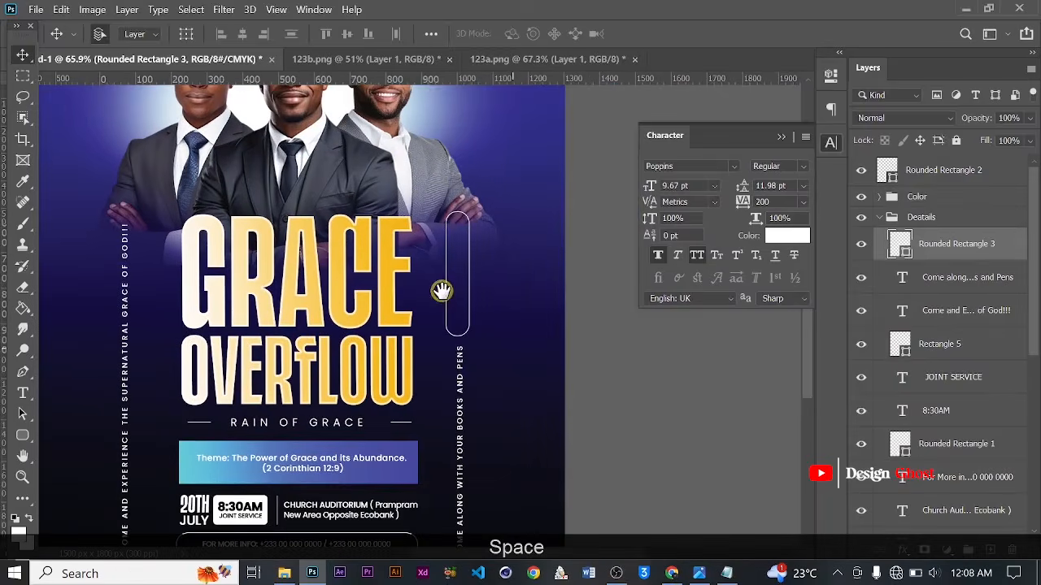
pyautogui.scroll(1, 462, 371)
pyautogui.click(455, 352)
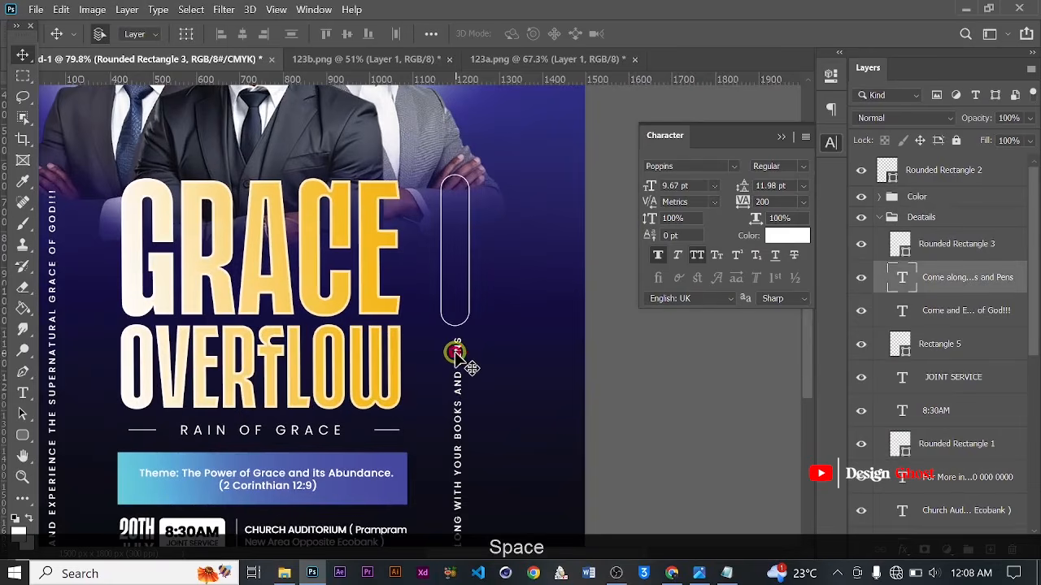
pyautogui.moveTo(455, 351); pyautogui.dragTo(456, 168)
# - Try to replace the duplicated vertical text with the line copied from the notes
pyautogui.press('t')
pyautogui.hotkey('ctrl', 'a')
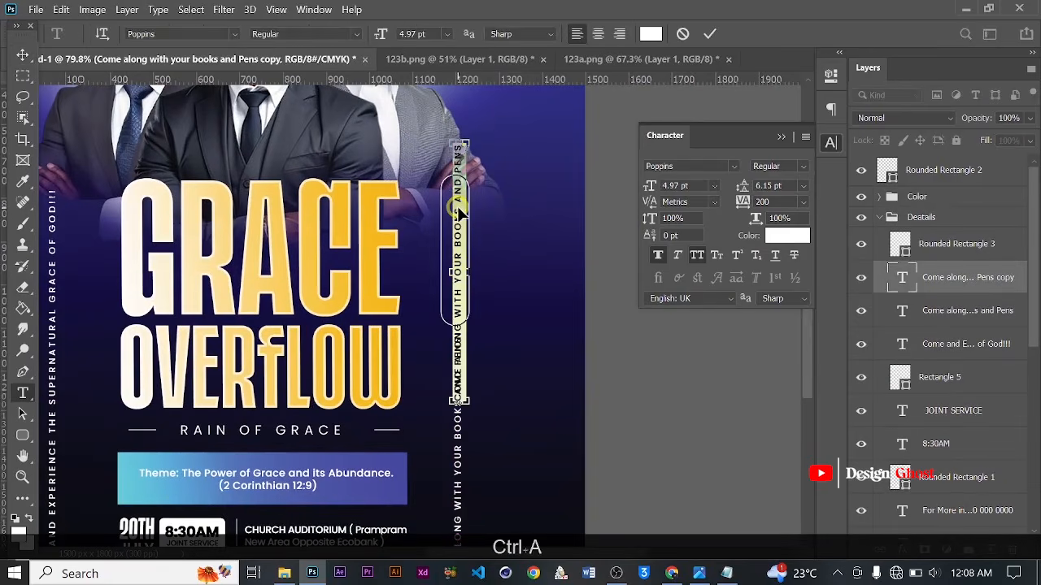
pyautogui.hotkey('ctrl', 'v')
pyautogui.click(704, 37)
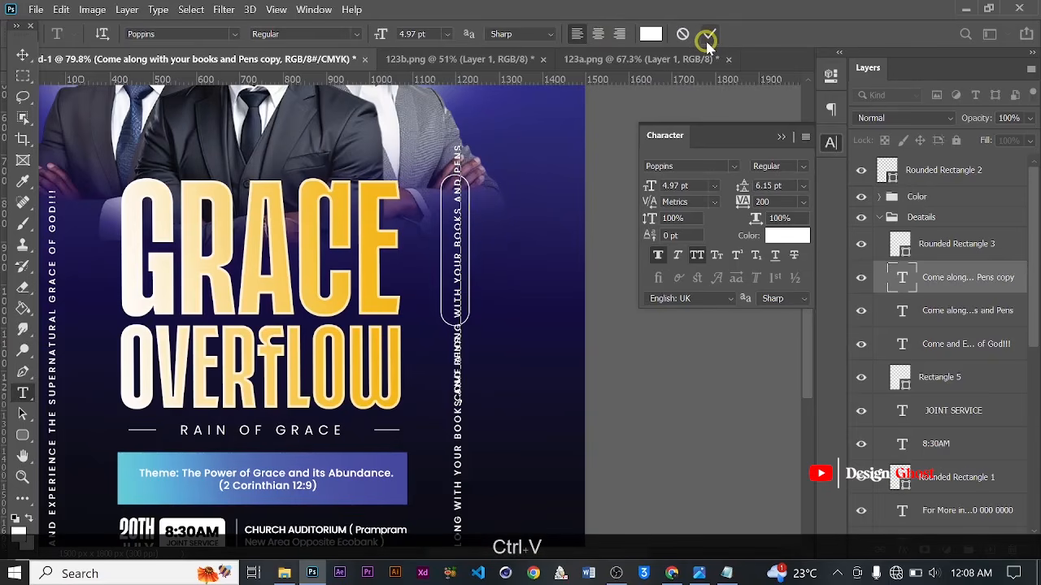
# - Copy "Come and be blessed!!!" from the Notepad file again and replace the duplicated vertical text with it
pyautogui.click(726, 573)
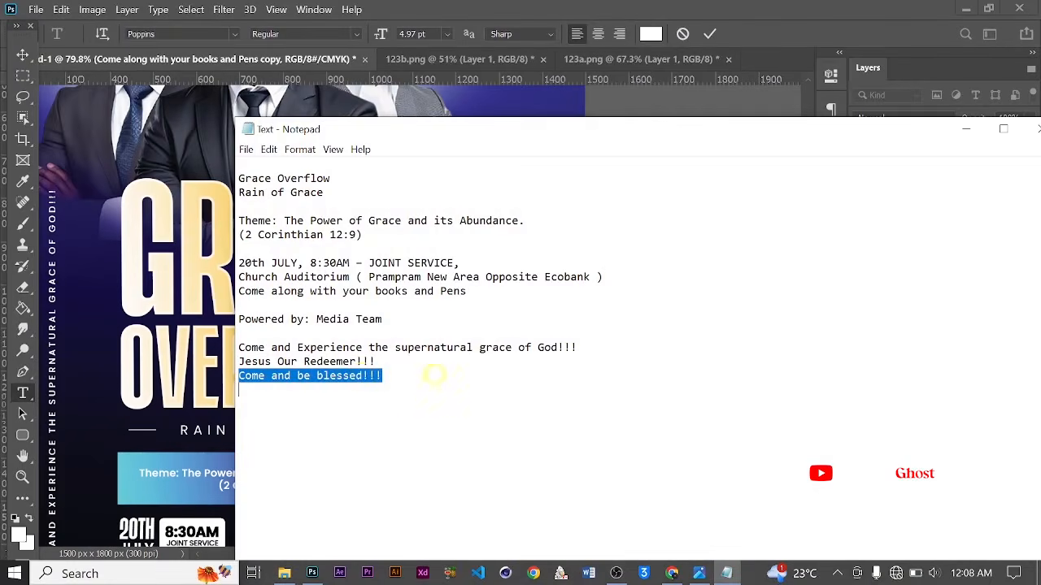
pyautogui.rightClick(358, 374)
pyautogui.click(432, 201)
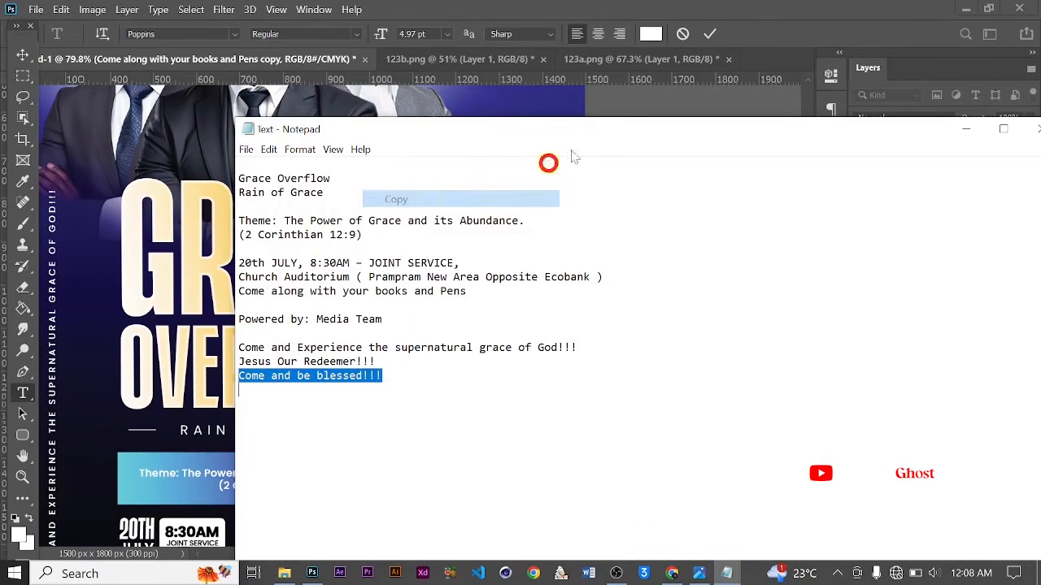
pyautogui.click(710, 27)
pyautogui.click(453, 216)
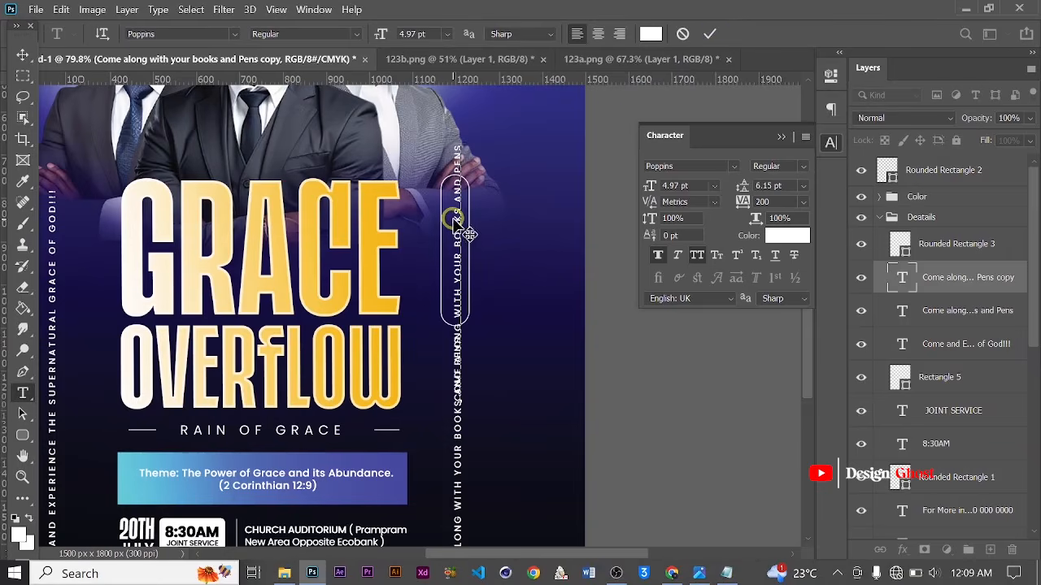
pyautogui.hotkey('ctrl', 'a')
pyautogui.hotkey('ctrl', 'v')
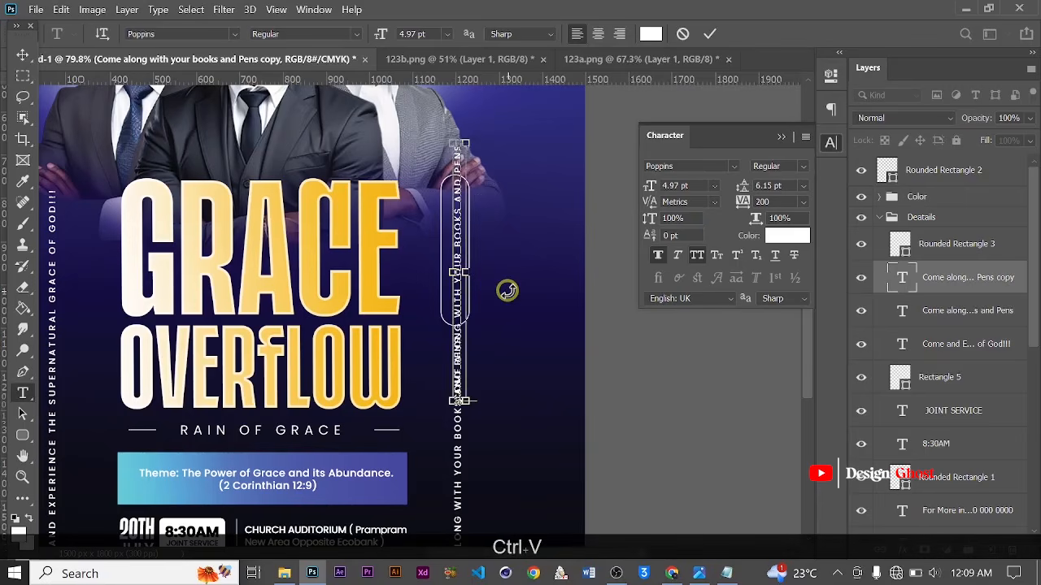
pyautogui.click(705, 33)
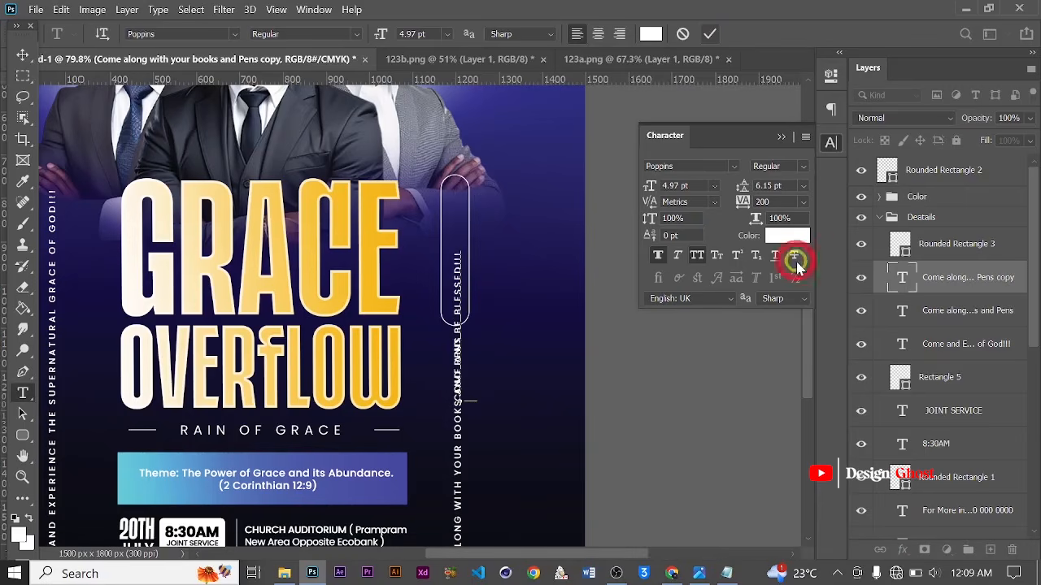
# - Set the "Come and be blessed!!!" text's tracking to 0 and centre it inside the outlined pill
pyautogui.click(802, 202)
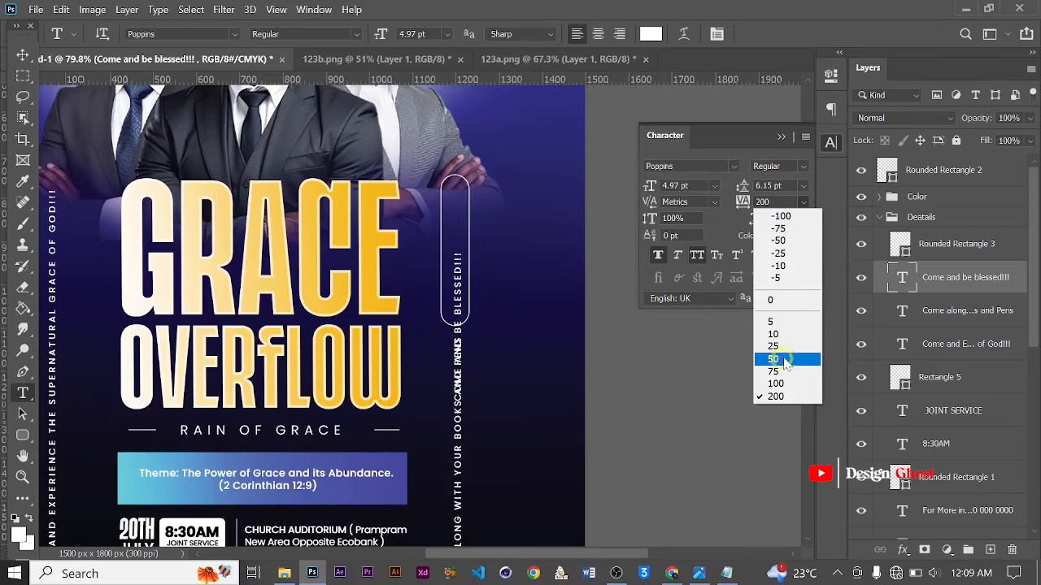
pyautogui.click(782, 301)
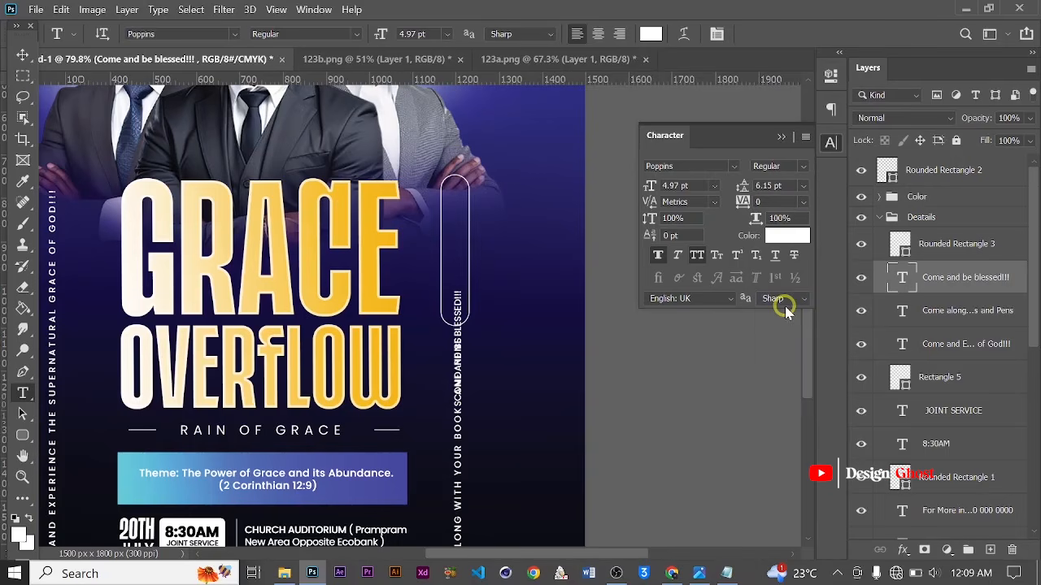
pyautogui.click(20, 55)
pyautogui.scroll(3, 534, 314)
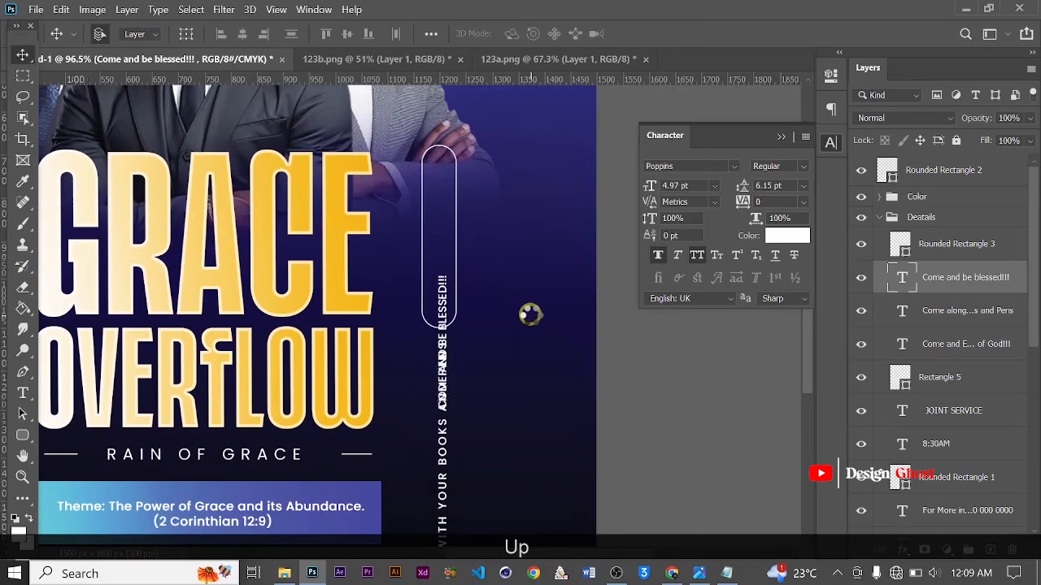
pyautogui.scroll(-3, 531, 314)
pyautogui.scroll(-2, 528, 311)
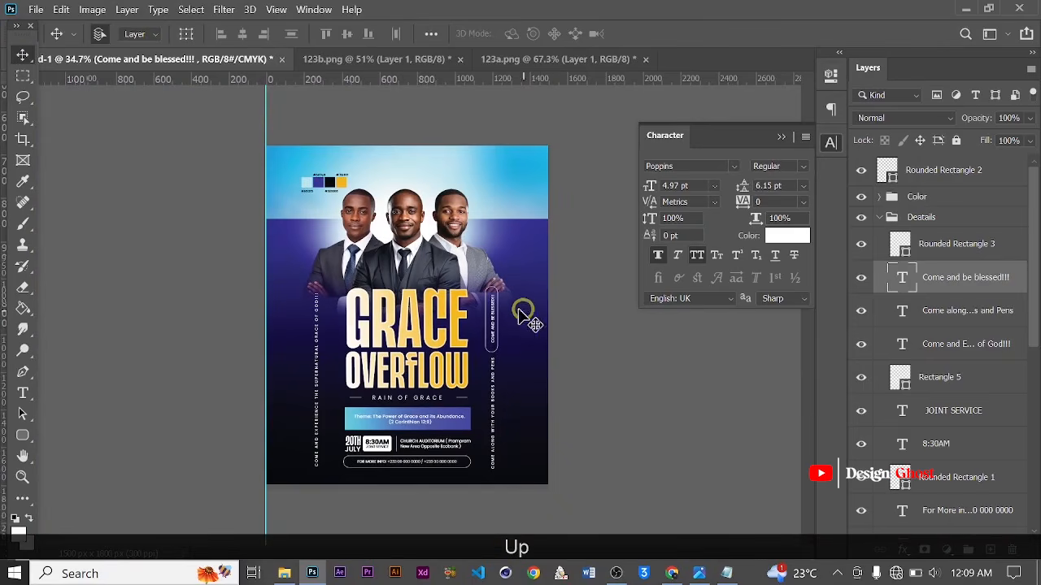
pyautogui.scroll(3, 525, 314)
pyautogui.scroll(2, 483, 305)
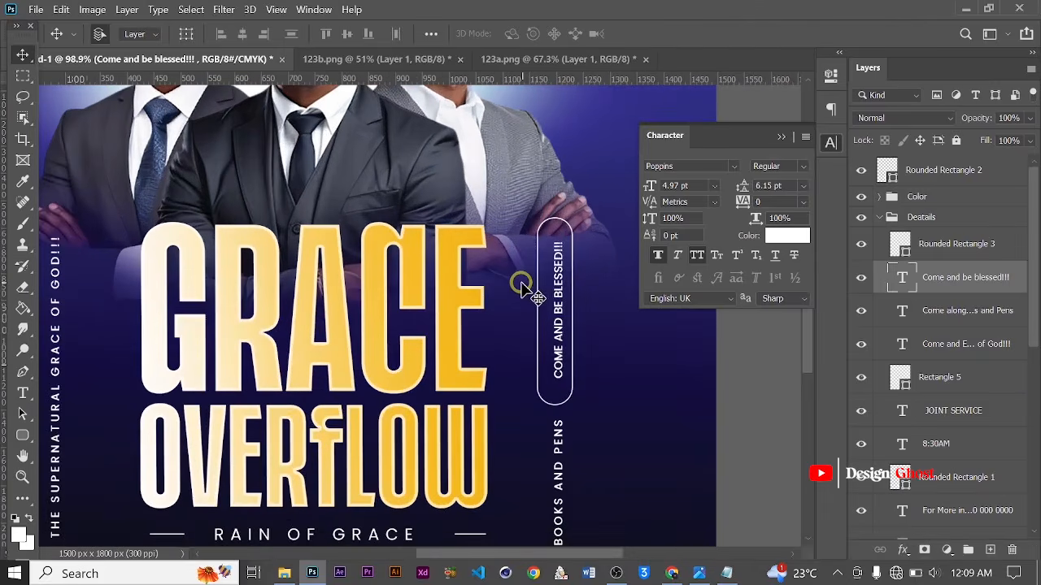
pyautogui.press('Left')
pyautogui.press('Left')
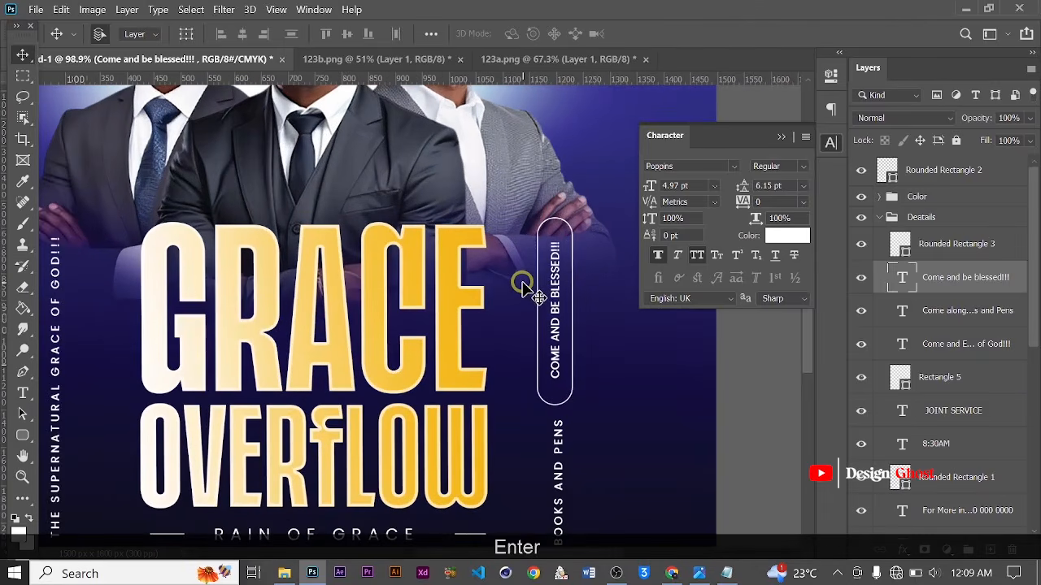
# - Collapse the Deatails layer group and hide the Color group
pyautogui.hotkey('ctrl', '0')
pyautogui.scroll(1, 557, 300)
pyautogui.moveTo(409, 262); pyautogui.dragTo(412, 286)
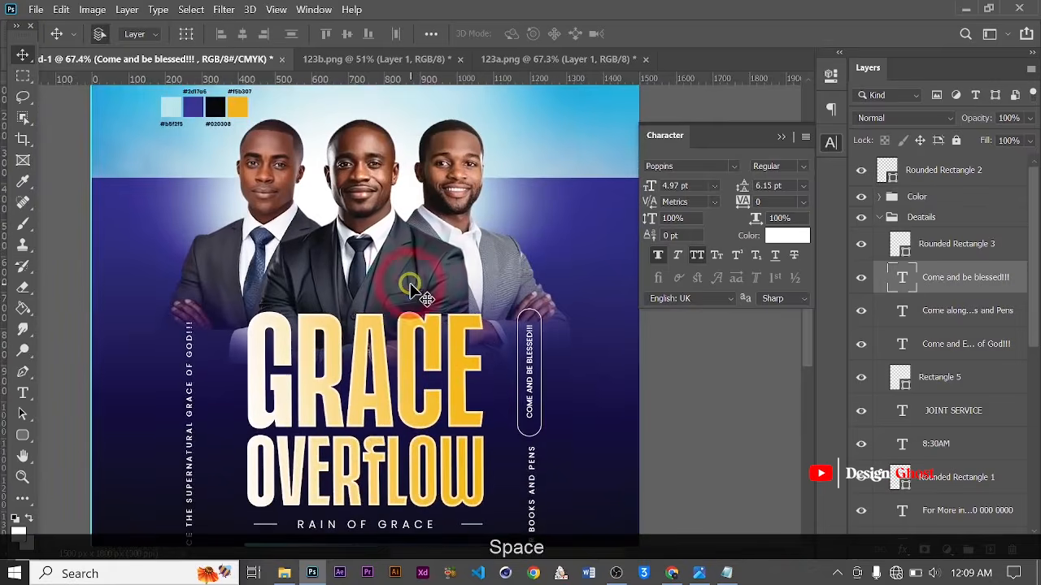
pyautogui.scroll(-1, 411, 289)
pyautogui.click(877, 217)
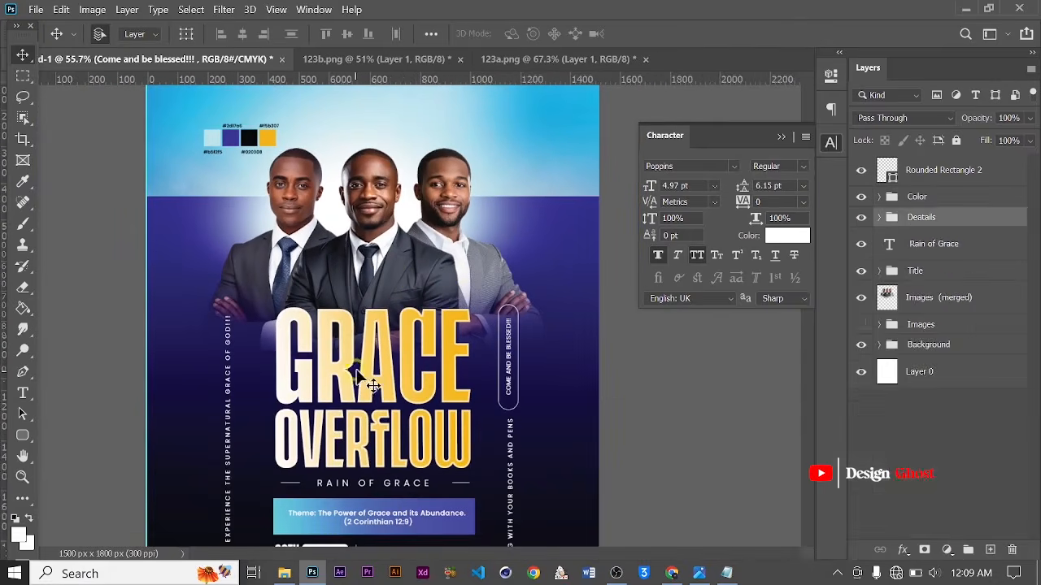
pyautogui.scroll(-2, 365, 372)
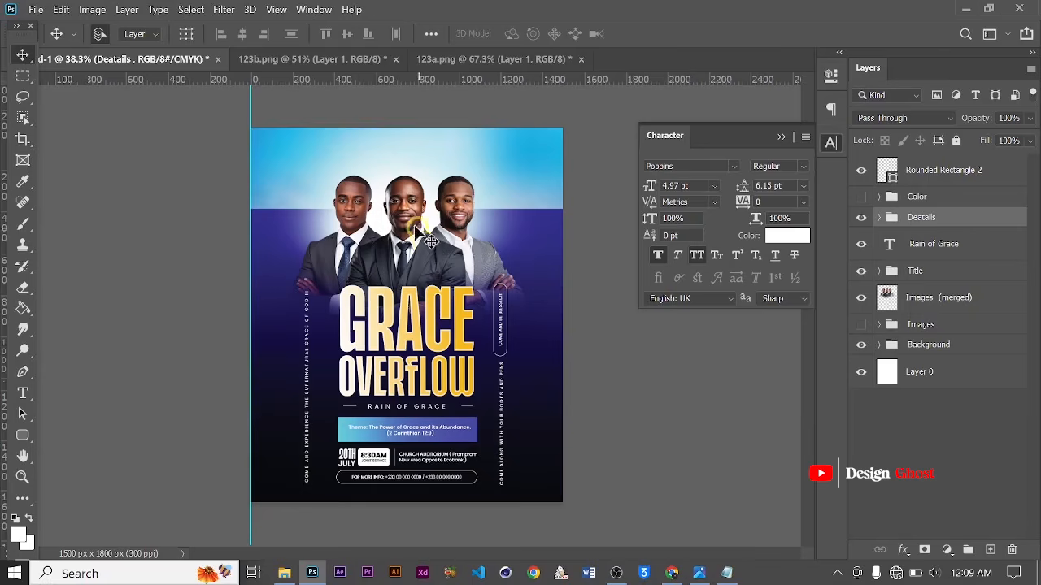
# - Draw a paragraph text box with placeholder text above the men's heads and set its text colour to #292121
pyautogui.scroll(9, 401, 244)
pyautogui.moveTo(403, 252); pyautogui.dragTo(400, 364)
pyautogui.scroll(-1, 398, 362)
pyautogui.click(22, 392)
pyautogui.scroll(1, 397, 177)
pyautogui.moveTo(337, 139); pyautogui.dragTo(511, 175)
pyautogui.click(785, 235)
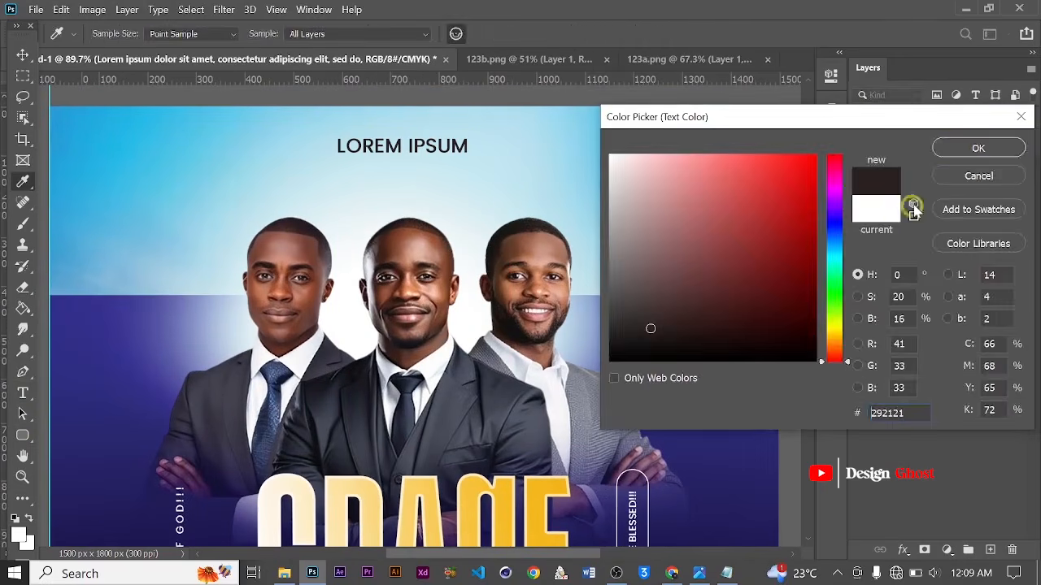
pyautogui.click(978, 148)
# - Set the placeholder text's size to 6 pt and widen its text box to fit two longer lines
pyautogui.write('6')
pyautogui.press('Return')
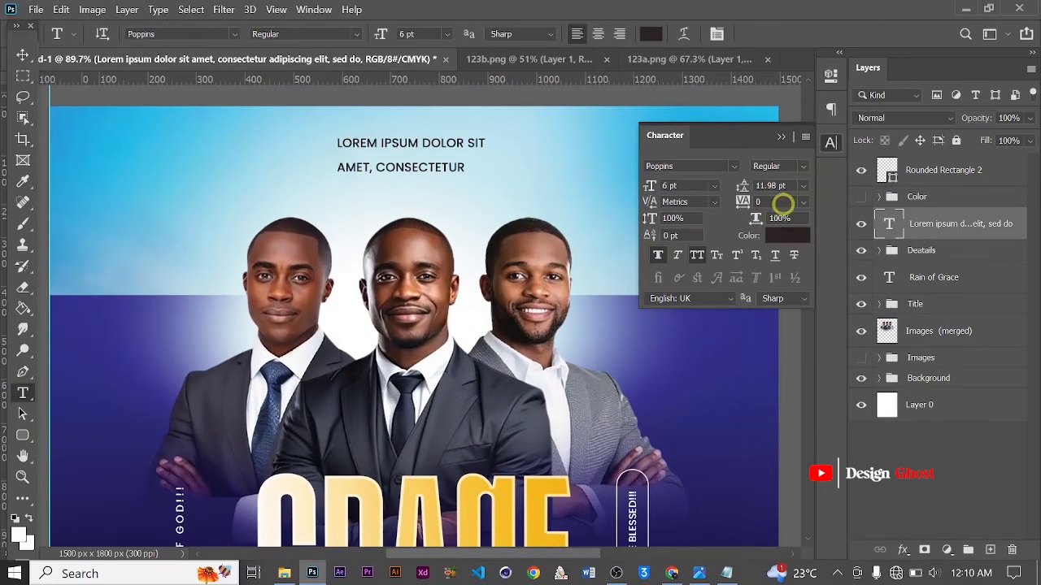
pyautogui.moveTo(507, 155); pyautogui.dragTo(570, 155)
pyautogui.click(710, 33)
# - Set the placeholder text's leading to 7 pt and centre-align its lines
pyautogui.click(768, 186)
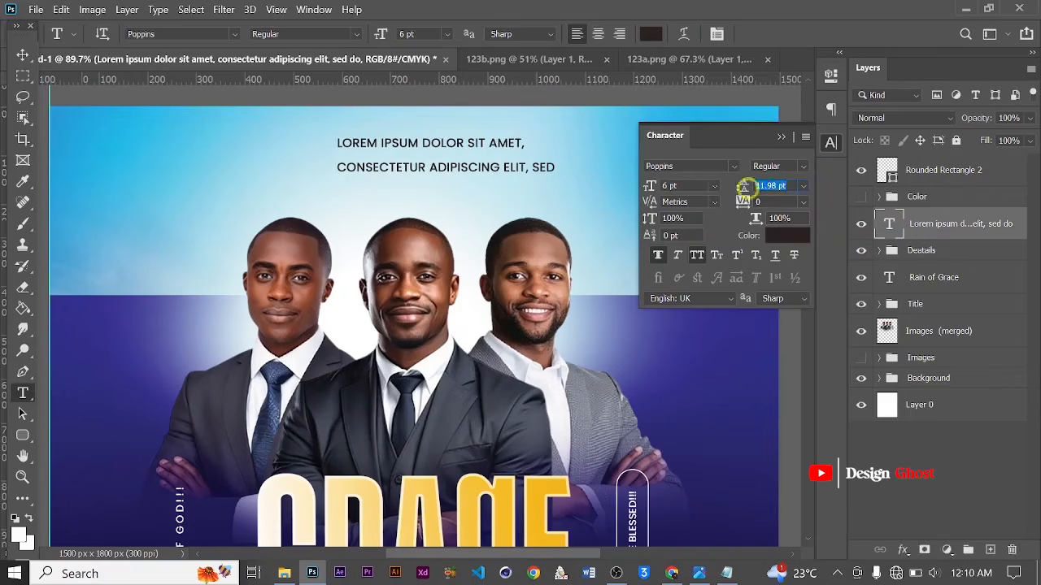
pyautogui.write('7')
pyautogui.press('Return')
pyautogui.click(598, 33)
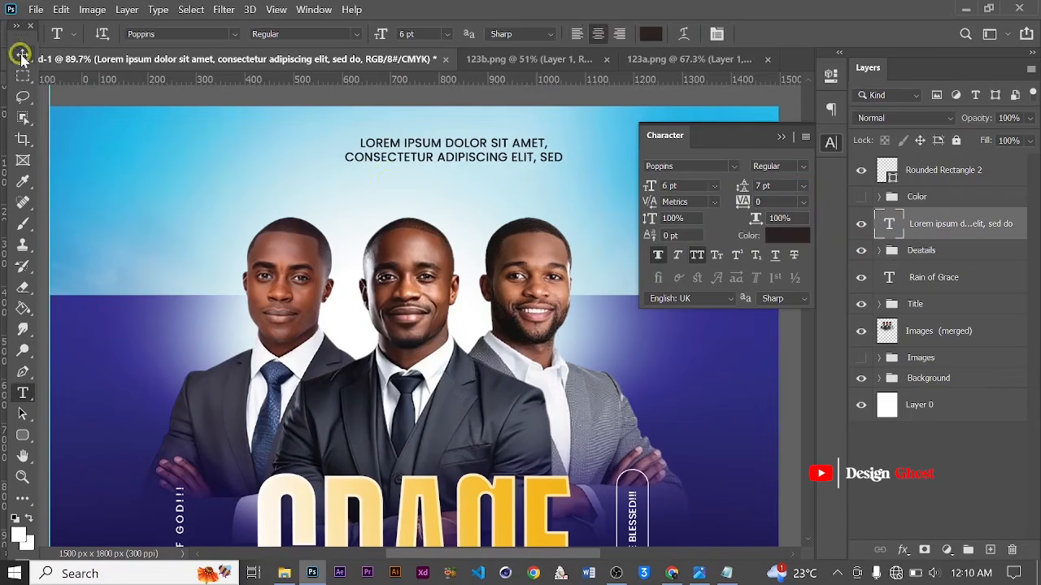
# - Move the placeholder text over the middle man's head and scale it to about 81%
pyautogui.click(22, 53)
pyautogui.scroll(-2, 371, 197)
pyautogui.moveTo(440, 158); pyautogui.dragTo(408, 168)
pyautogui.hotkey('ctrl', 't')
pyautogui.moveTo(504, 189); pyautogui.dragTo(475, 169)
pyautogui.press('Return')
# - Centre the placeholder text horizontally on the flyer and nudge it slightly down
pyautogui.hotkey('ctrl', '0')
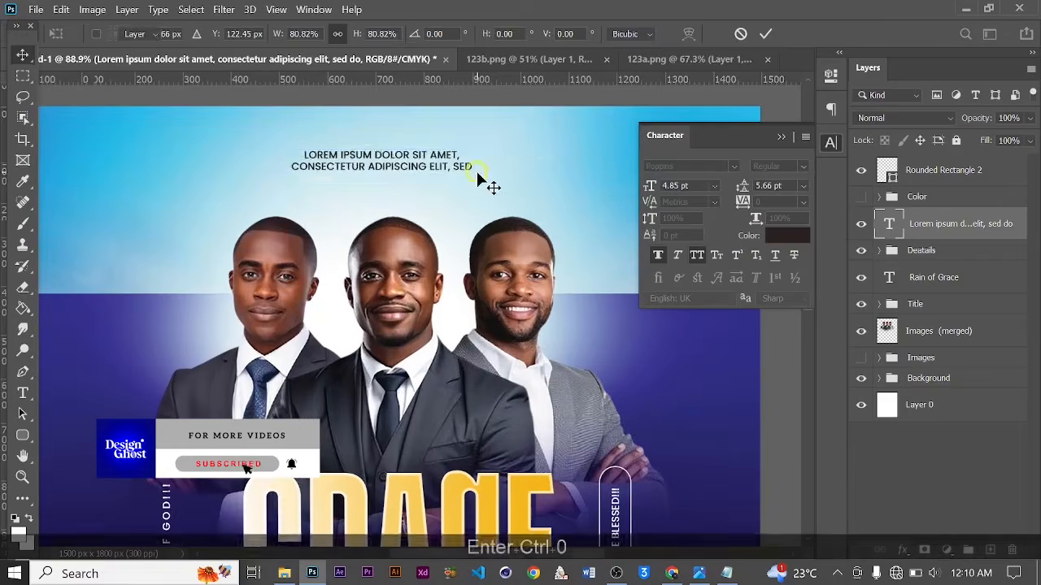
pyautogui.hotkey('ctrl', 'a')
pyautogui.click(244, 34)
pyautogui.hotkey('ctrl', 'd')
pyautogui.press('Down')
pyautogui.press('Down')
pyautogui.press('Down')
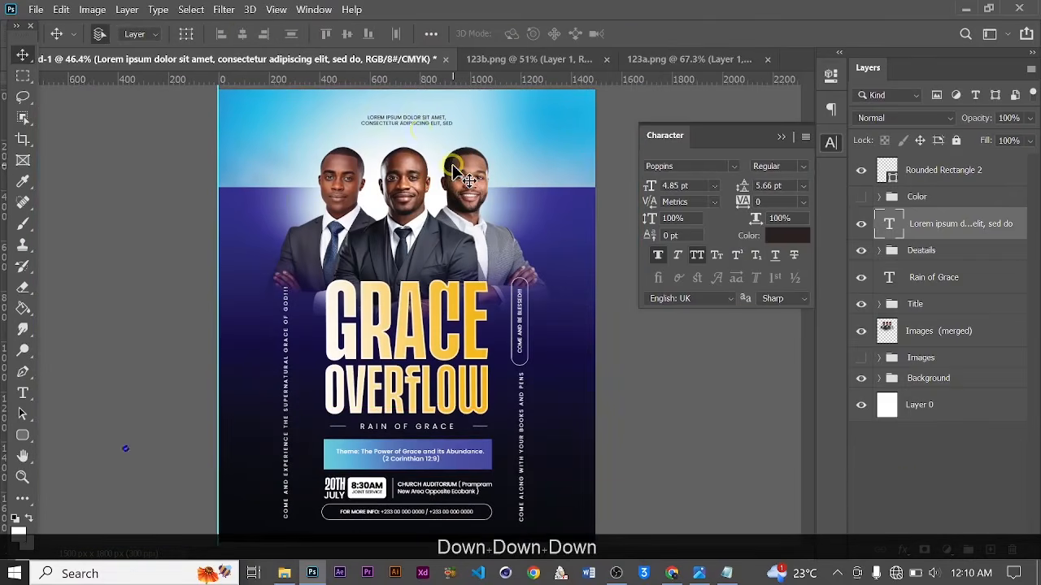
# - Nudge the placeholder header text slightly up and set its font weight to Medium
pyautogui.scroll(8, 422, 140)
pyautogui.moveTo(423, 140); pyautogui.dragTo(439, 195)
pyautogui.press('Up')
pyautogui.press('Up')
pyautogui.press('Up')
pyautogui.click(779, 166)
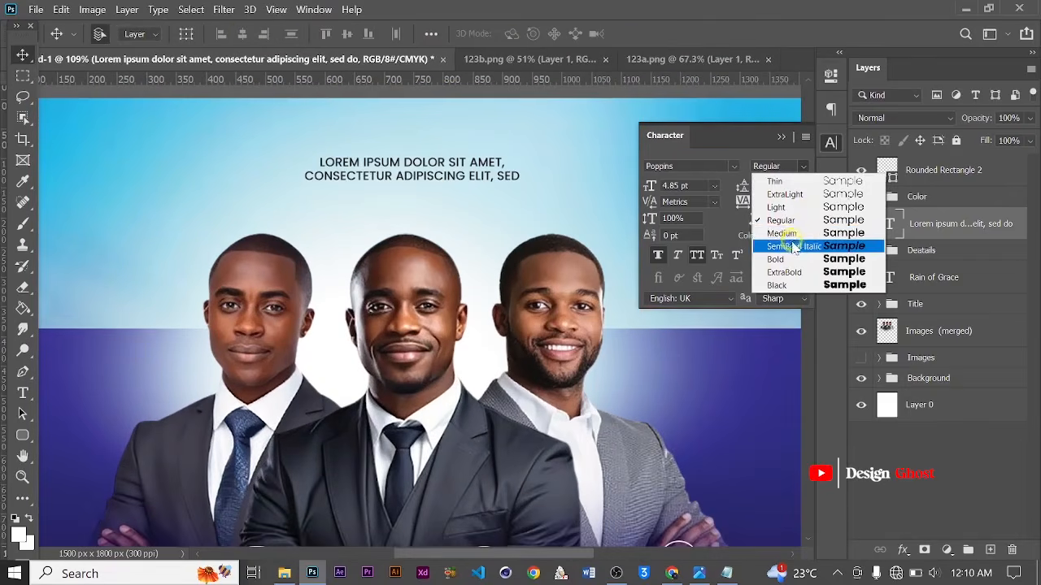
pyautogui.click(785, 229)
# - Duplicate the header text and move the copy straight down, just below the original's two lines
pyautogui.hotkey('ctrl', 'j')
pyautogui.press('Down')
pyautogui.press('Right')
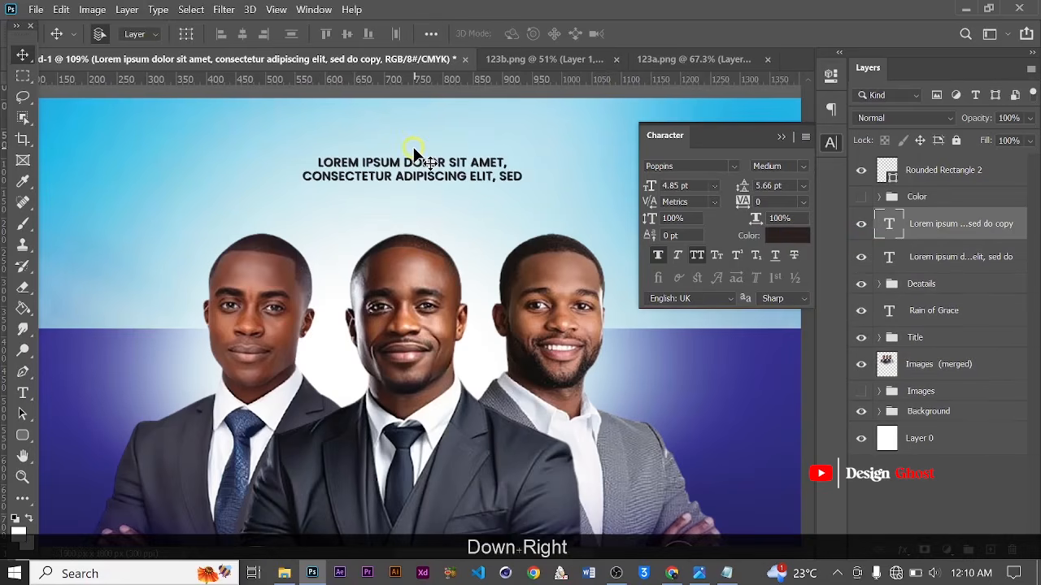
pyautogui.press('Down')
pyautogui.press('Down')
pyautogui.press('Down')
pyautogui.press('Down')
pyautogui.press('Down')
pyautogui.press('Down')
pyautogui.press('Down')
pyautogui.press('Down')
pyautogui.press('Down')
pyautogui.press('Down')
pyautogui.press('Down')
pyautogui.press('Down')
pyautogui.press('Down')
pyautogui.press('Down')
pyautogui.press('Down')
pyautogui.press('Down')
pyautogui.press('Down')
pyautogui.press('Down')
pyautogui.press('Down')
pyautogui.press('Down')
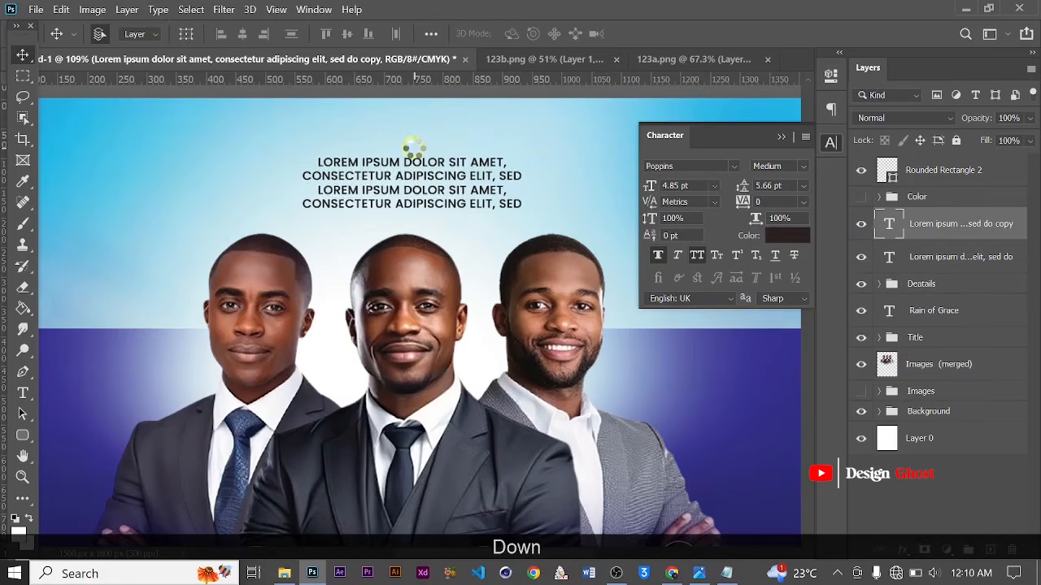
pyautogui.press('Down')
pyautogui.press('Down')
pyautogui.press('Down')
pyautogui.press('Down')
pyautogui.press('Down')
pyautogui.press('Down')
pyautogui.press('Down')
pyautogui.press('Down')
pyautogui.press('Down')
pyautogui.press('Down')
pyautogui.press('Down')
pyautogui.press('Down')
# - Replace the lower header copy's text with "PRESENTS" and widen its letter spacing
pyautogui.press('t')
pyautogui.click(403, 197)
pyautogui.hotkey('ctrl', 'a')
pyautogui.press('capslock')
pyautogui.write('RES')
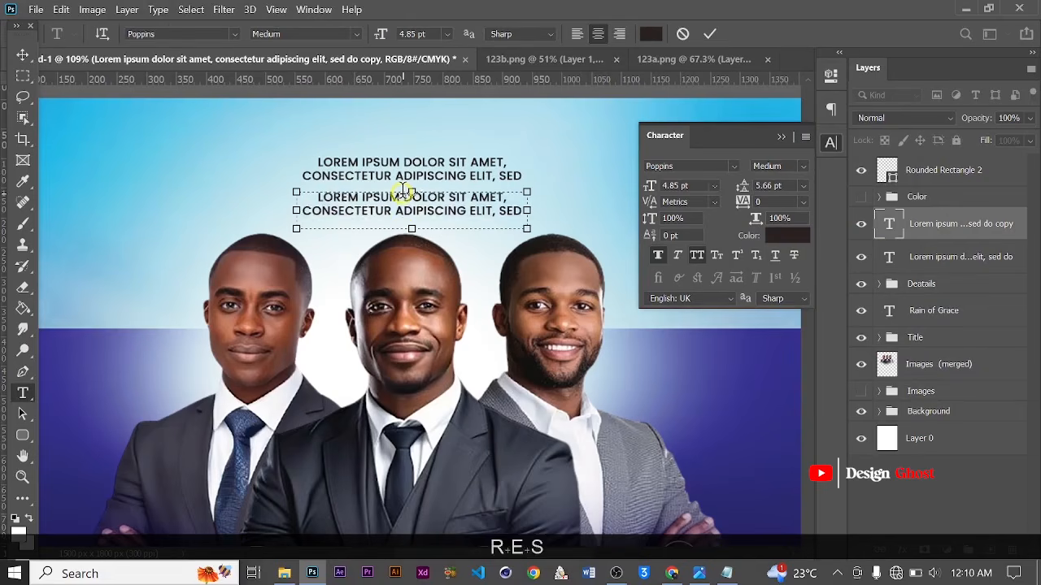
pyautogui.write('ENTS')
pyautogui.moveTo(742, 202); pyautogui.dragTo(748, 206)
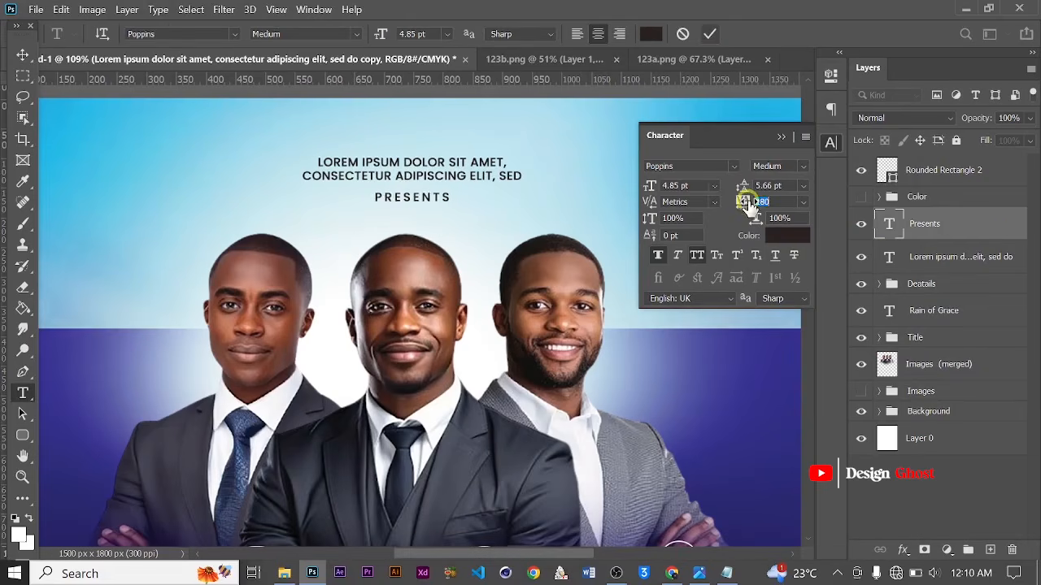
# - Set the two-line placeholder header's font weight to Bold
pyautogui.click(938, 259)
pyautogui.click(800, 167)
pyautogui.click(781, 259)
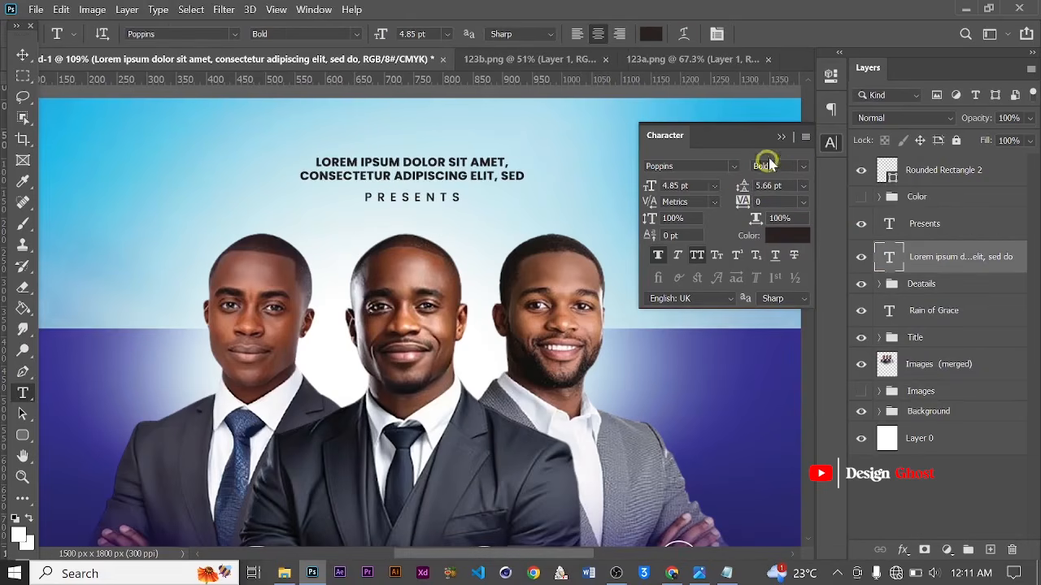
pyautogui.click(780, 137)
# - Place a copy of the bold header text beside the right man's shoulder and colour it white (ffffff)
pyautogui.click(22, 54)
pyautogui.scroll(-5, 464, 335)
pyautogui.moveTo(462, 352); pyautogui.dragTo(432, 232)
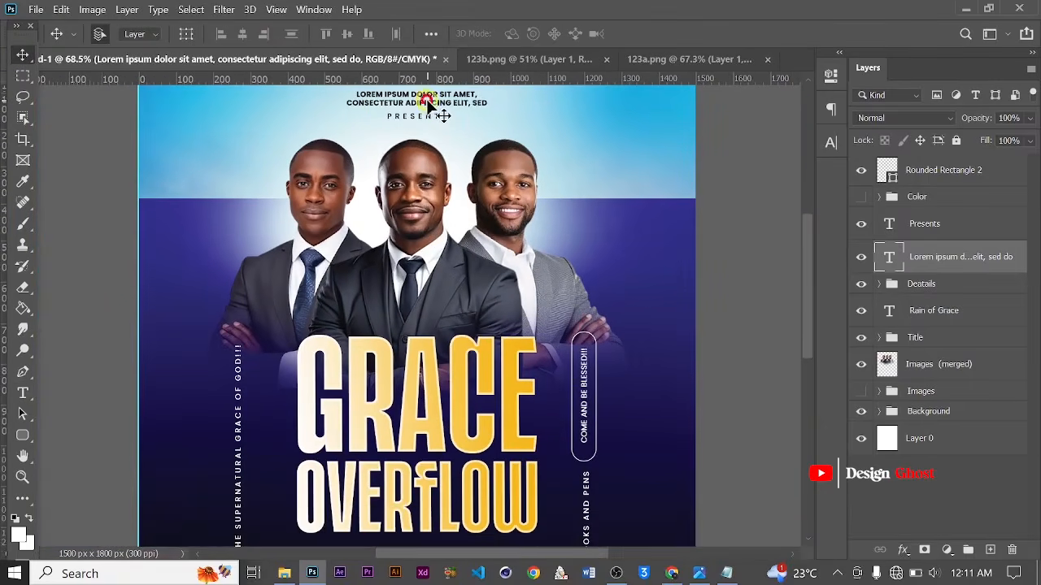
pyautogui.moveTo(428, 102); pyautogui.dragTo(606, 254)
pyautogui.click(831, 145)
pyautogui.click(778, 242)
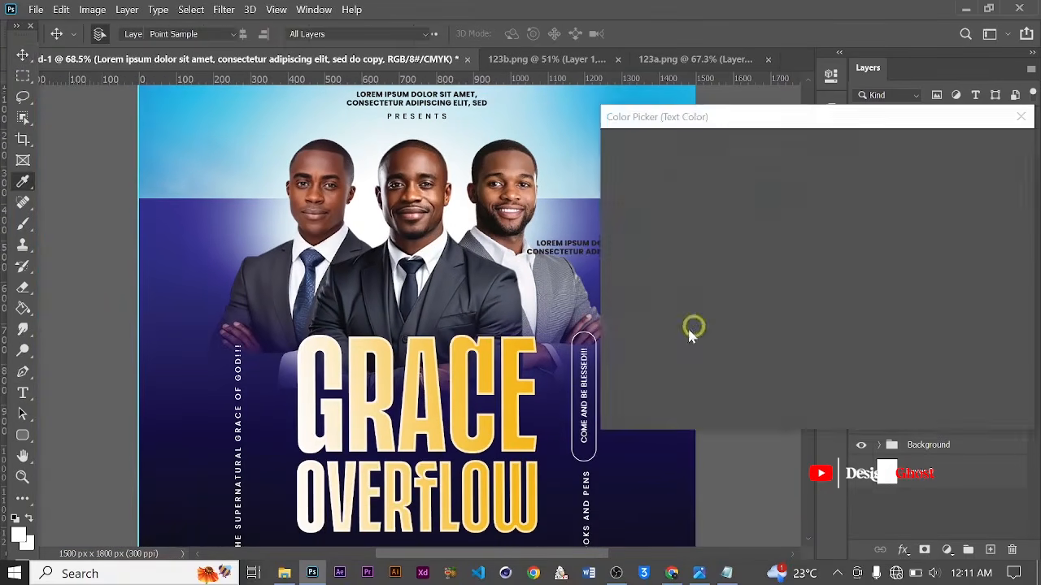
pyautogui.click(646, 222)
pyautogui.click(961, 150)
pyautogui.click(785, 235)
pyautogui.moveTo(638, 171); pyautogui.dragTo(569, 114)
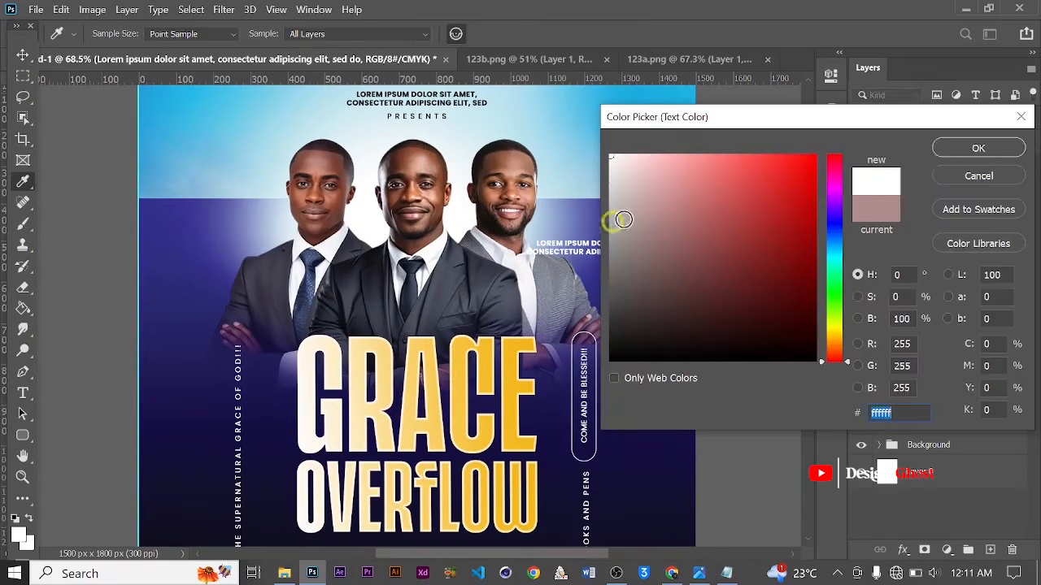
pyautogui.click(961, 150)
# - Left-align the white text, narrow its box so it shows "LOREM IPSUM DOLOR SIT AMET," on two lines, and move it clear of the right man
pyautogui.press('t')
pyautogui.scroll(3, 576, 254)
pyautogui.click(620, 251)
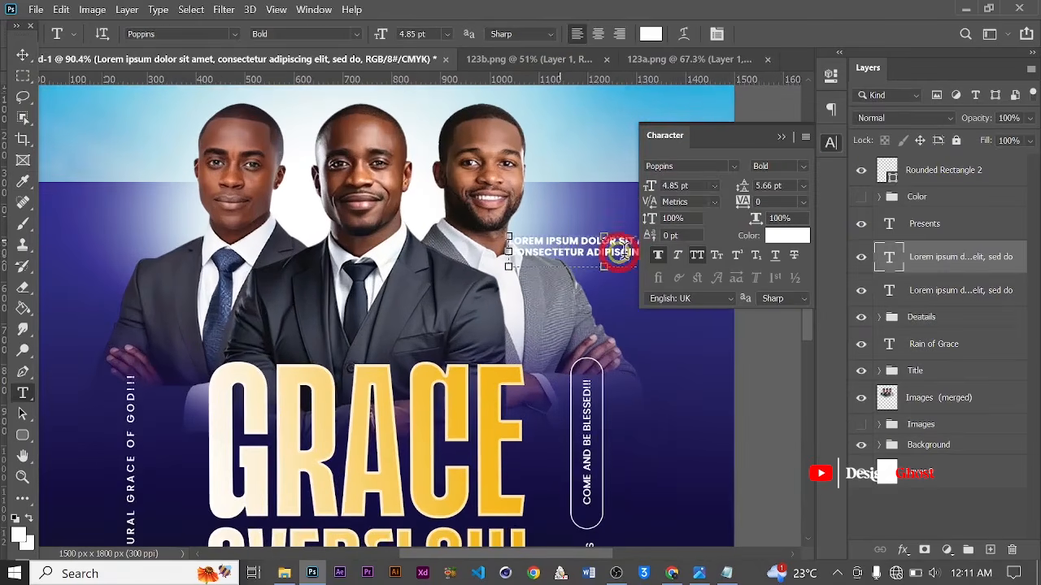
pyautogui.scroll(-3, 601, 255)
pyautogui.click(779, 138)
pyautogui.scroll(3, 639, 260)
pyautogui.moveTo(698, 252); pyautogui.dragTo(603, 252)
pyautogui.click(710, 34)
pyautogui.press('v')
pyautogui.moveTo(530, 245); pyautogui.dragTo(590, 227)
# - Add a "Guest Speaker" text line beneath the white placeholder name and turn off its All Caps style
pyautogui.click(21, 396)
pyautogui.scroll(2, 524, 243)
pyautogui.click(526, 251)
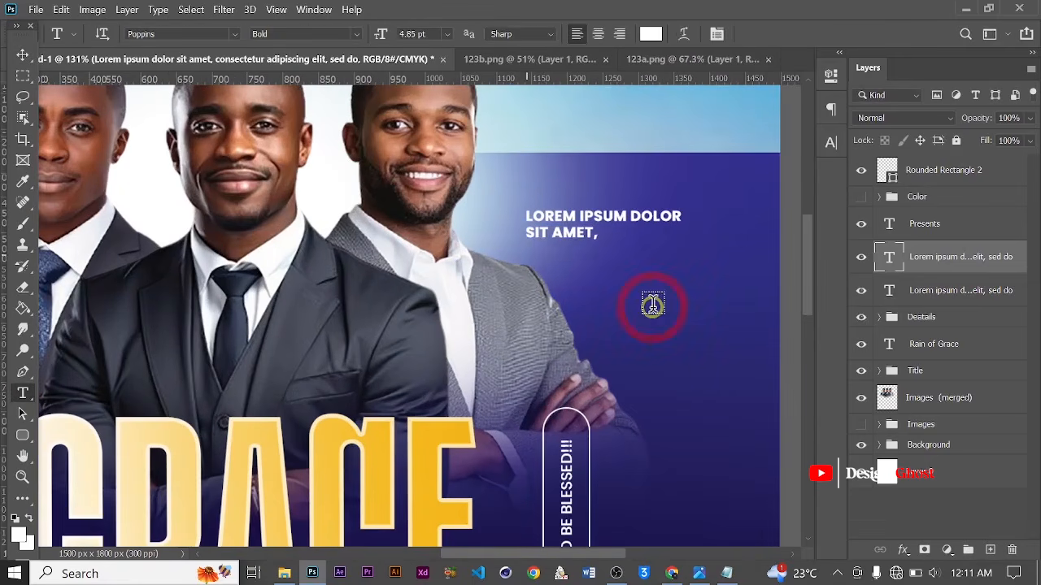
pyautogui.write('Guest Spea')
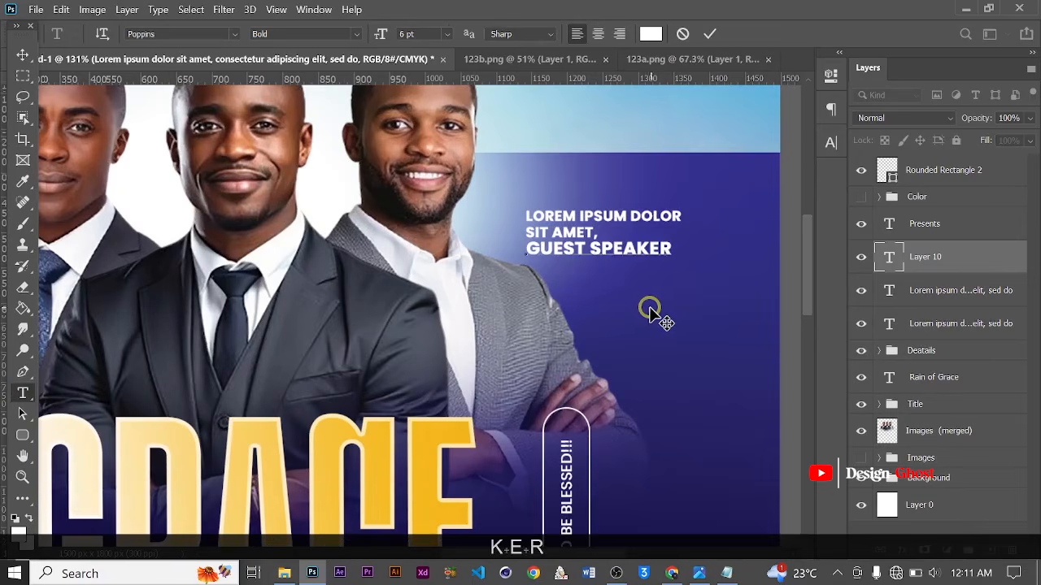
pyautogui.click(709, 33)
pyautogui.click(830, 142)
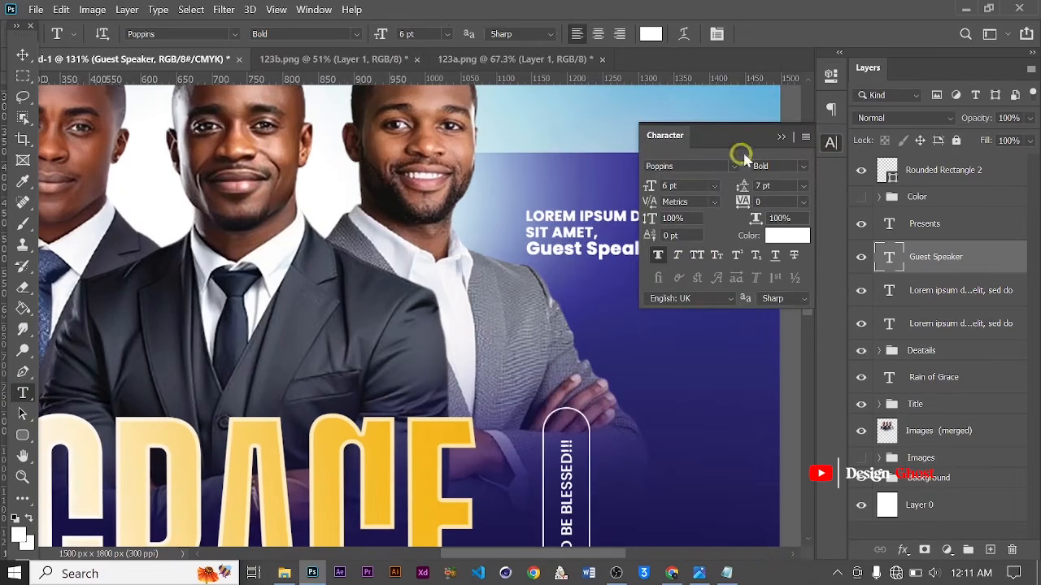
pyautogui.click(780, 136)
# - Scale the "Guest Speaker" text down to about 4.83 pt and nudge it under the placeholder name's left edge
pyautogui.press('v')
pyautogui.press('Down')
pyautogui.press('Down')
pyautogui.hotkey('ctrl', 't')
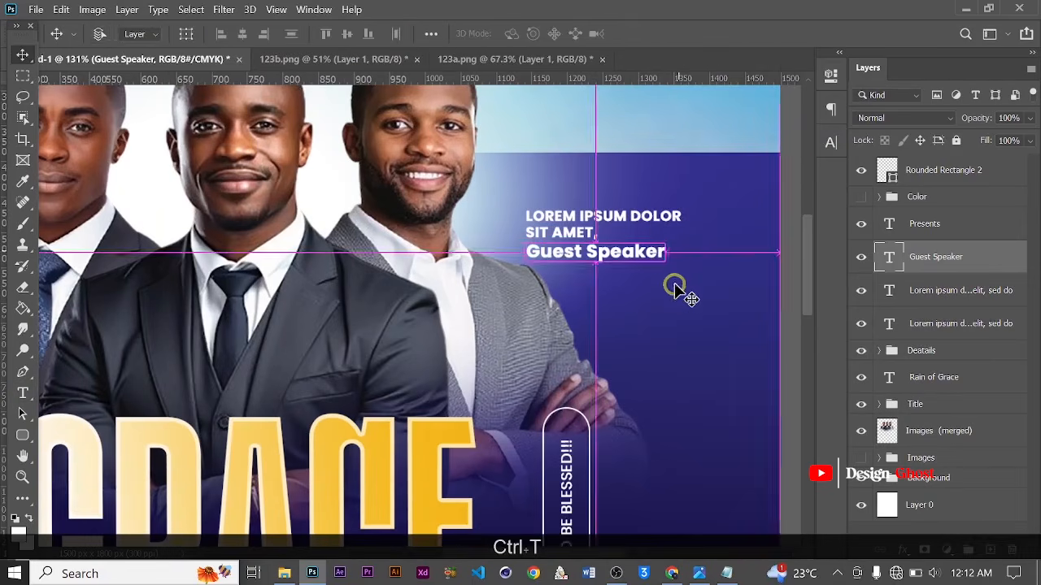
pyautogui.scroll(3, 675, 286)
pyautogui.press('Return')
pyautogui.press('Down')
pyautogui.press('Down')
pyautogui.press('Left')
pyautogui.press('Left')
pyautogui.press('Left')
pyautogui.press('Left')
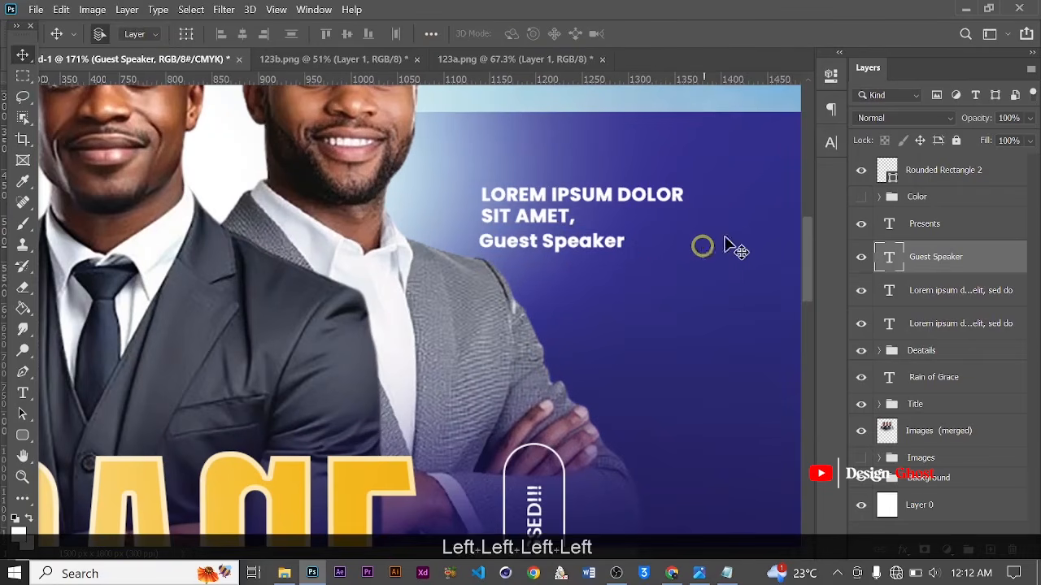
# - Set the "Guest Speaker" text to Regular weight and colour it with the yellow sampled from the GRACE title
pyautogui.click(830, 143)
pyautogui.click(793, 165)
pyautogui.click(774, 223)
pyautogui.click(789, 235)
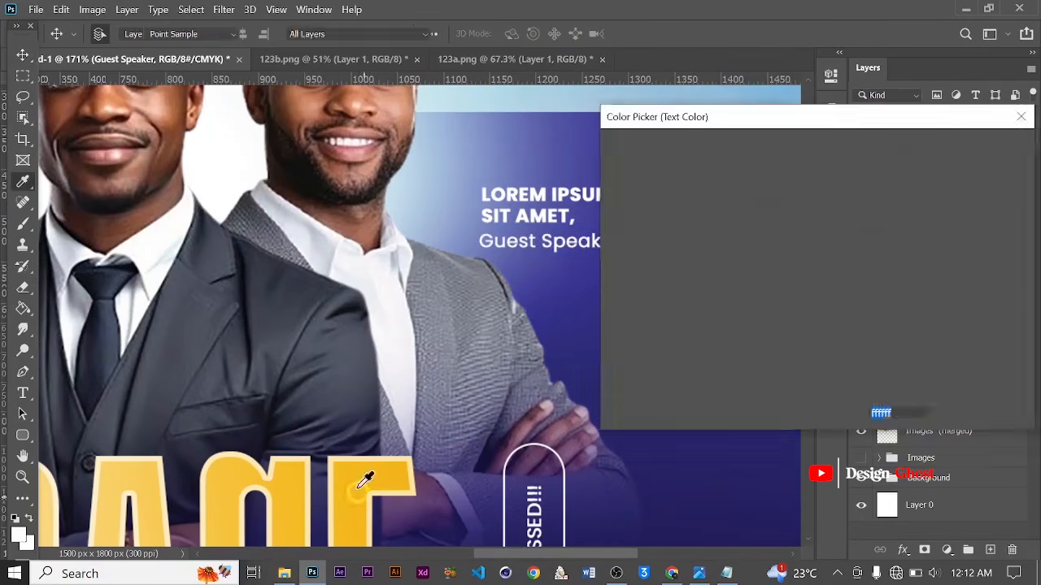
pyautogui.click(365, 480)
pyautogui.click(948, 144)
pyautogui.click(774, 139)
# - Group the "Guest Speaker" text with the white placeholder name beside the right man
pyautogui.scroll(-1, 774, 139)
pyautogui.keyDown('shift'); pyautogui.click(947, 293); pyautogui.keyUp('shift')
pyautogui.hotkey('ctrl', 'g')
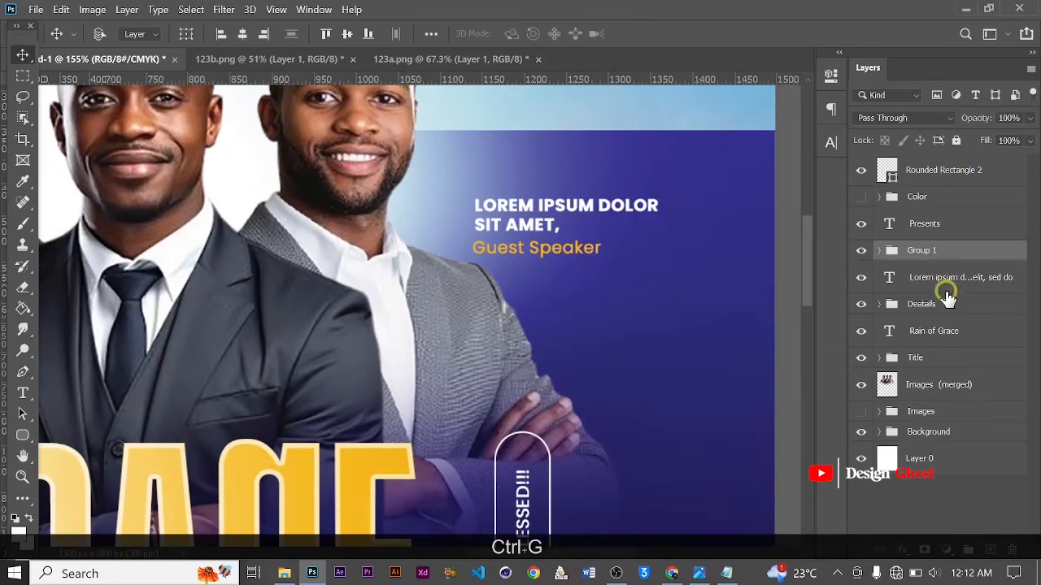
# - Duplicate the speaker name group and move the copy beside the left man's shoulder
pyautogui.scroll(-3, 494, 297)
pyautogui.hotkey('ctrl', 'j')
pyautogui.scroll(-1, 467, 281)
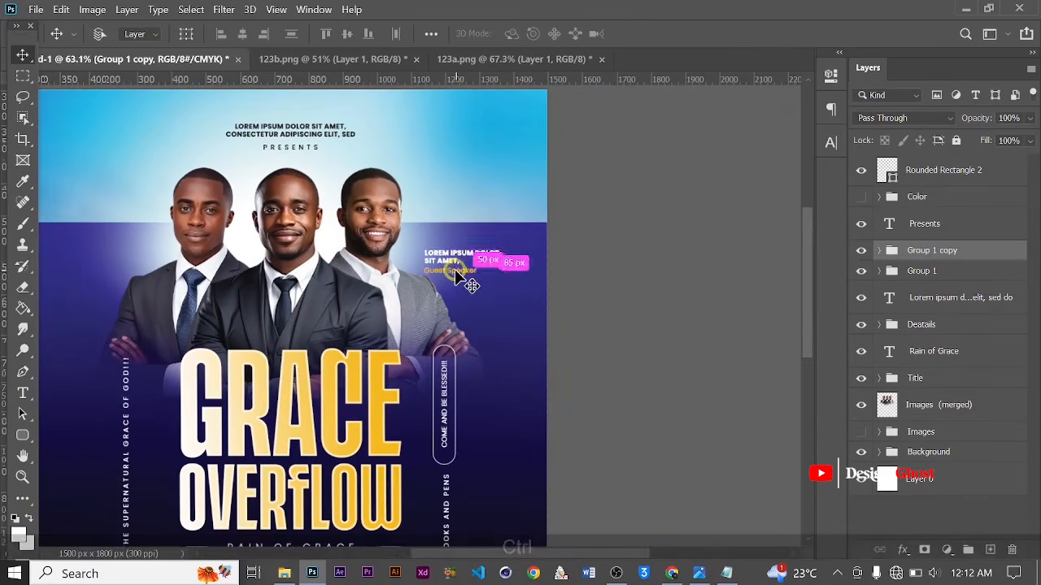
pyautogui.hotkey('ctrl', 't')
pyautogui.moveTo(467, 280); pyautogui.dragTo(142, 281)
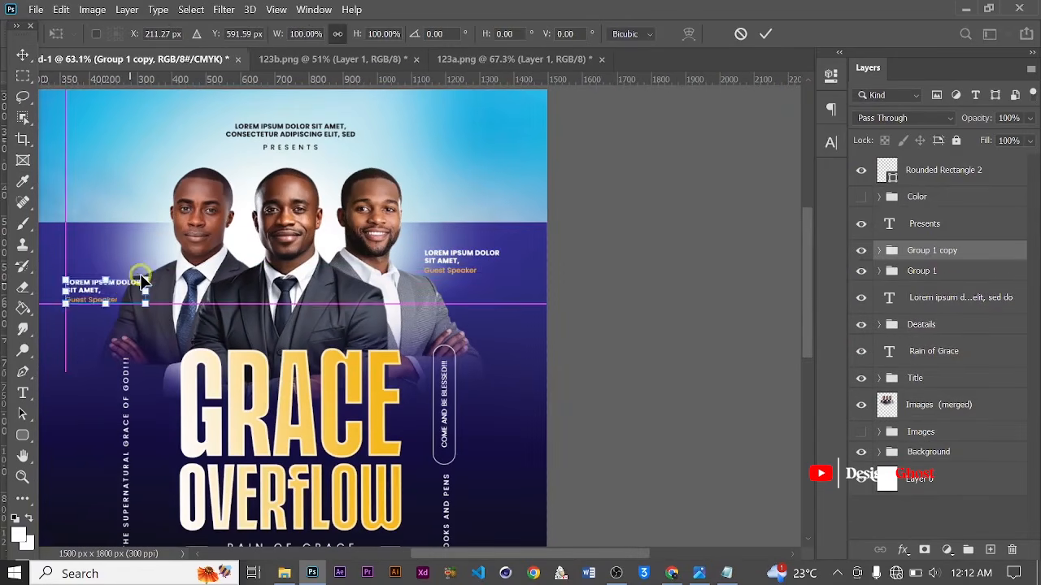
pyautogui.scroll(5, 141, 280)
pyautogui.moveTo(234, 276); pyautogui.dragTo(524, 264)
pyautogui.scroll(2, 524, 264)
pyautogui.click(765, 34)
# - Right-align the left man's placeholder name and move its "Guest Speaker" line to the same right edge
pyautogui.click(300, 274)
pyautogui.scroll(2, 305, 273)
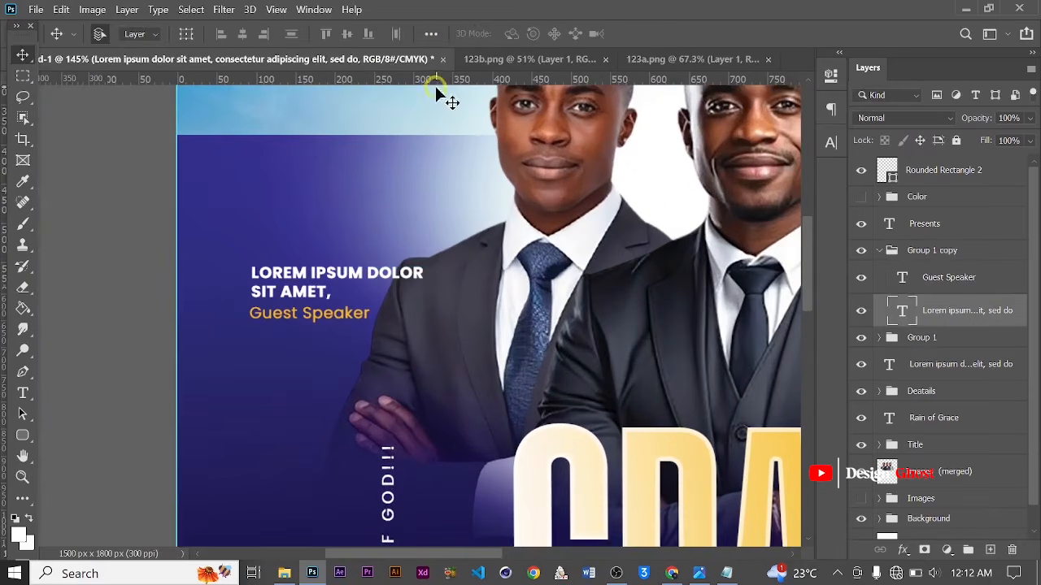
pyautogui.press('t')
pyautogui.click(616, 32)
pyautogui.click(23, 54)
pyautogui.click(364, 315)
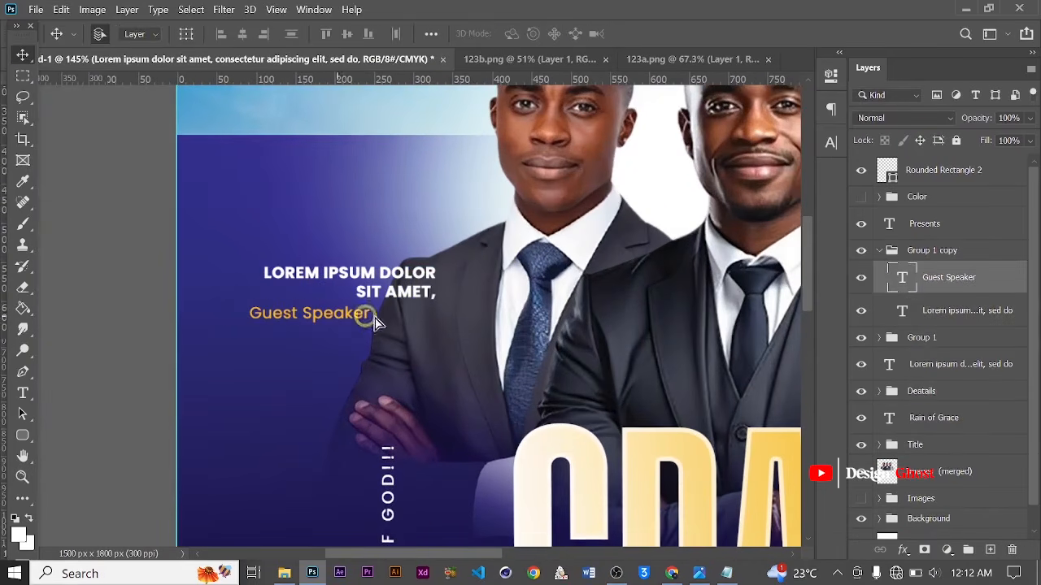
pyautogui.moveTo(374, 321); pyautogui.dragTo(440, 321)
pyautogui.hotkey('ctrl', '0')
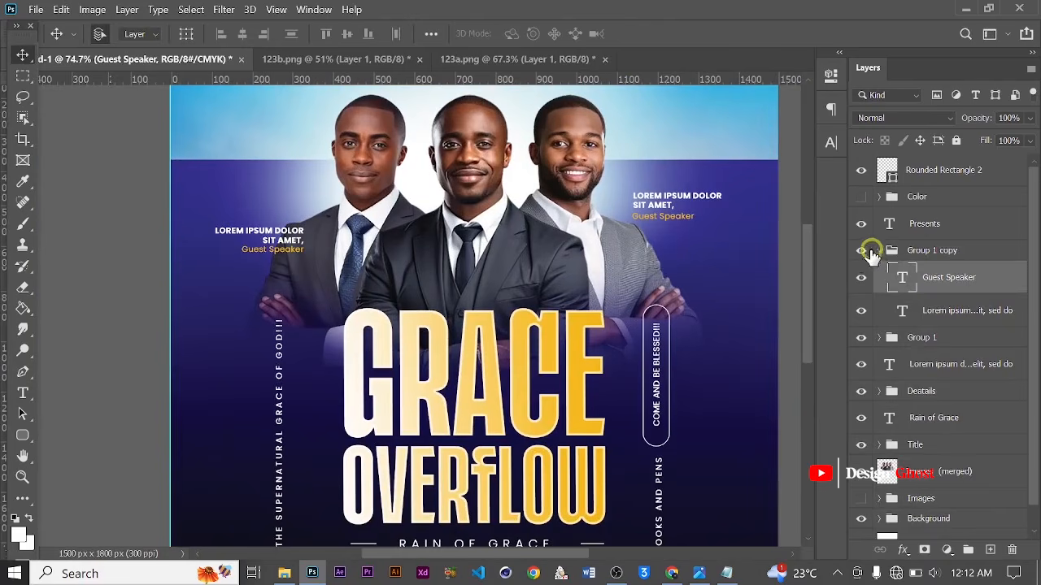
# - Duplicate the left man's name group and place the copy over the middle man's chest, above the GRACE title
pyautogui.click(872, 254)
pyautogui.click(955, 252)
pyautogui.hotkey('ctrl', 'j')
pyautogui.hotkey('ctrl', 't')
pyautogui.moveTo(268, 244); pyautogui.dragTo(522, 271)
pyautogui.scroll(1, 553, 244)
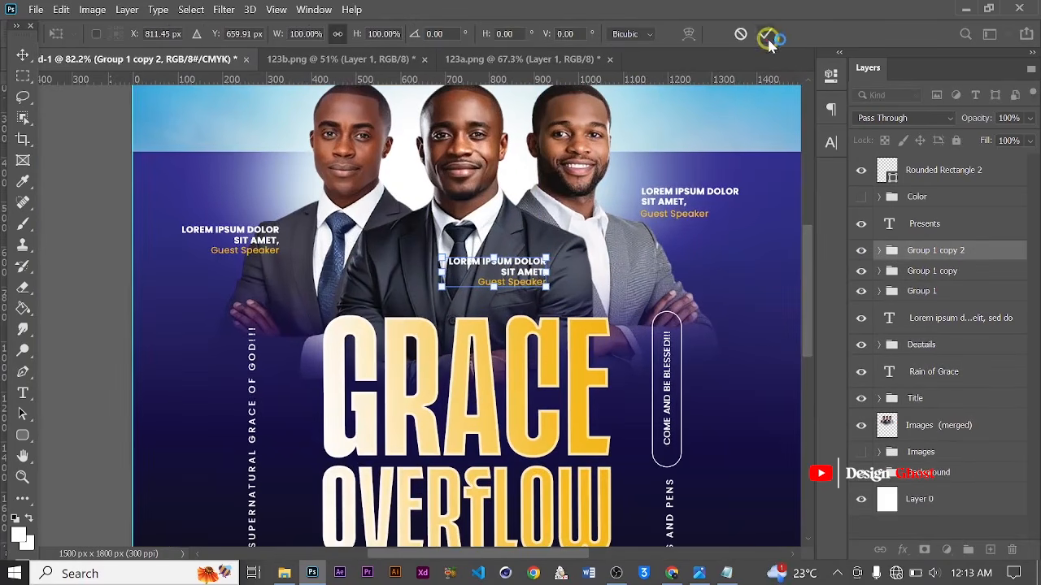
pyautogui.click(768, 39)
# - Centre-align the placeholder name on the middle man's chest
pyautogui.scroll(6, 512, 271)
pyautogui.press('t')
pyautogui.click(539, 254)
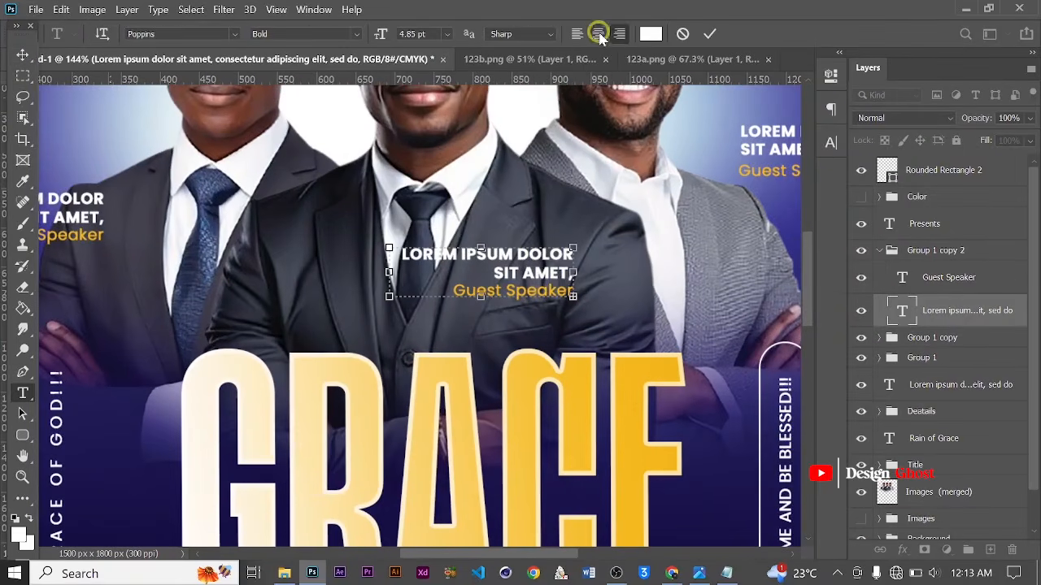
pyautogui.click(598, 34)
pyautogui.click(710, 33)
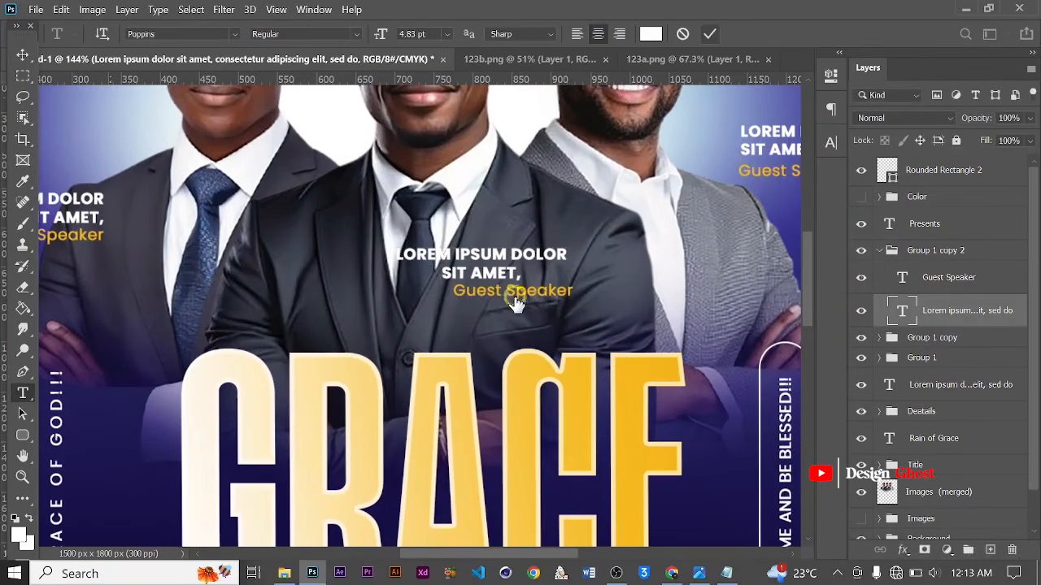
# - Change the middle man's "Guest Speaker" line to "Host" and centre it beneath his placeholder name
pyautogui.click(512, 291)
pyautogui.press('capslock')
pyautogui.hotkey('ctrl', 'a')
pyautogui.write('Host')
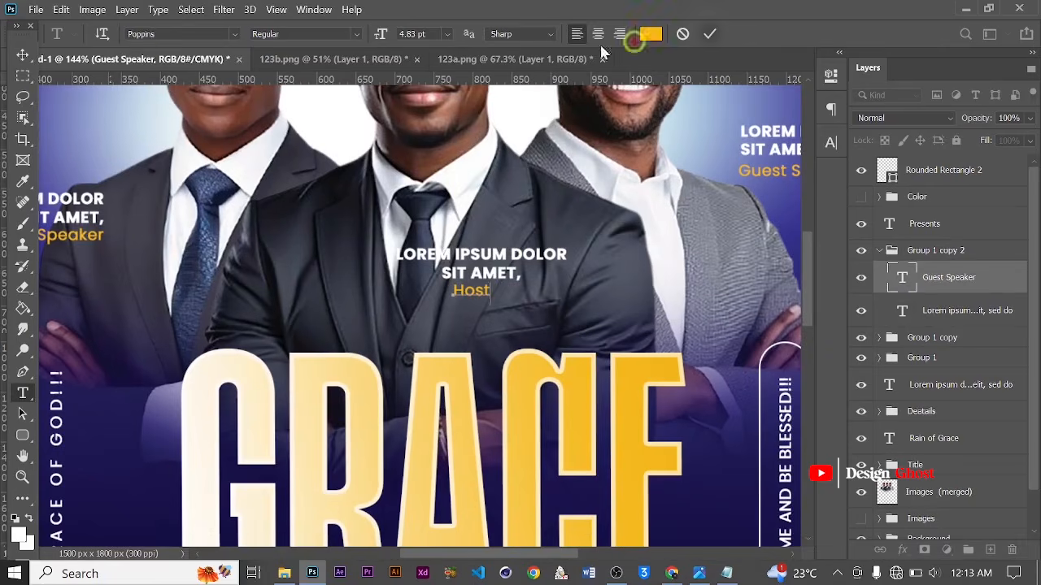
pyautogui.scroll(-3, 91, 99)
pyautogui.press('Left')
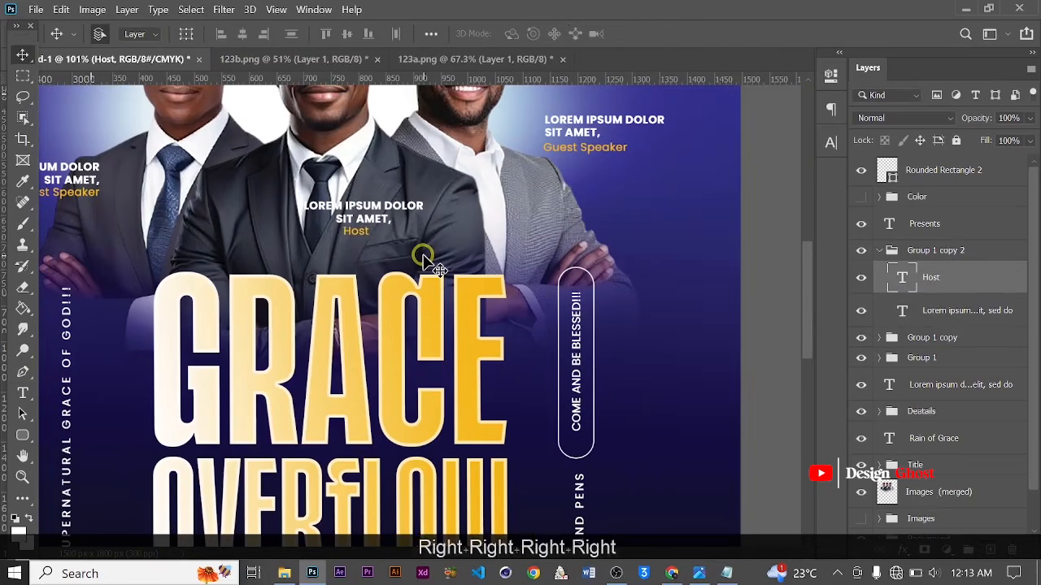
# - Collapse the middle name group and view the whole flyer in full-screen mode
pyautogui.hotkey('ctrl', '0')
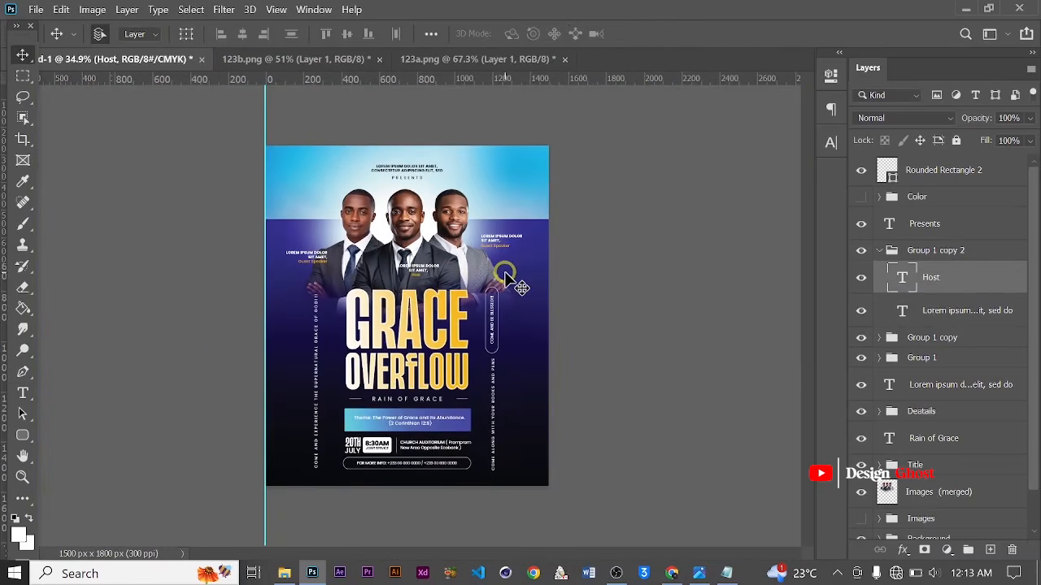
pyautogui.click(881, 252)
pyautogui.scroll(-3, 467, 260)
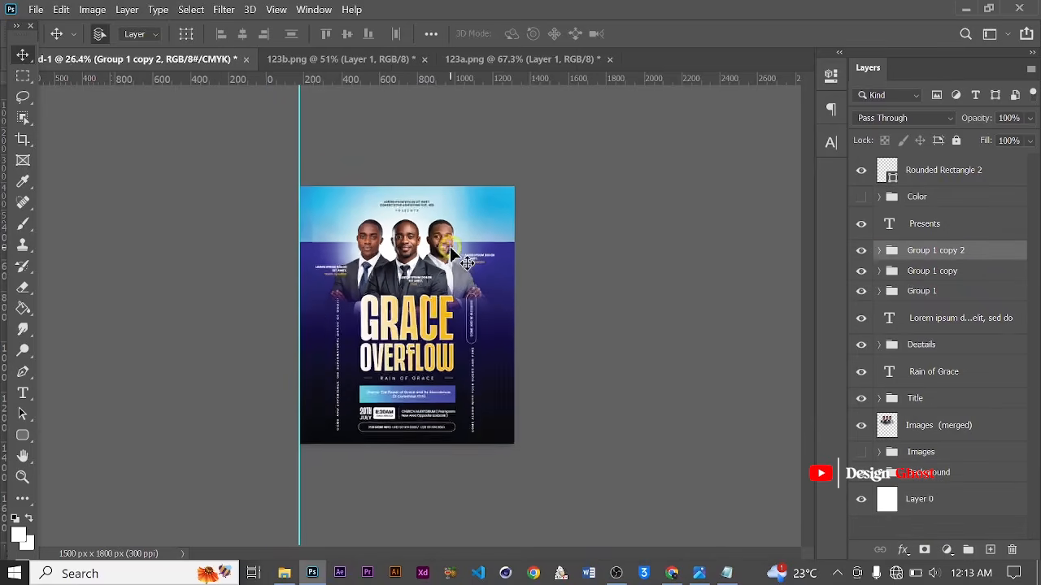
pyautogui.scroll(2, 537, 154)
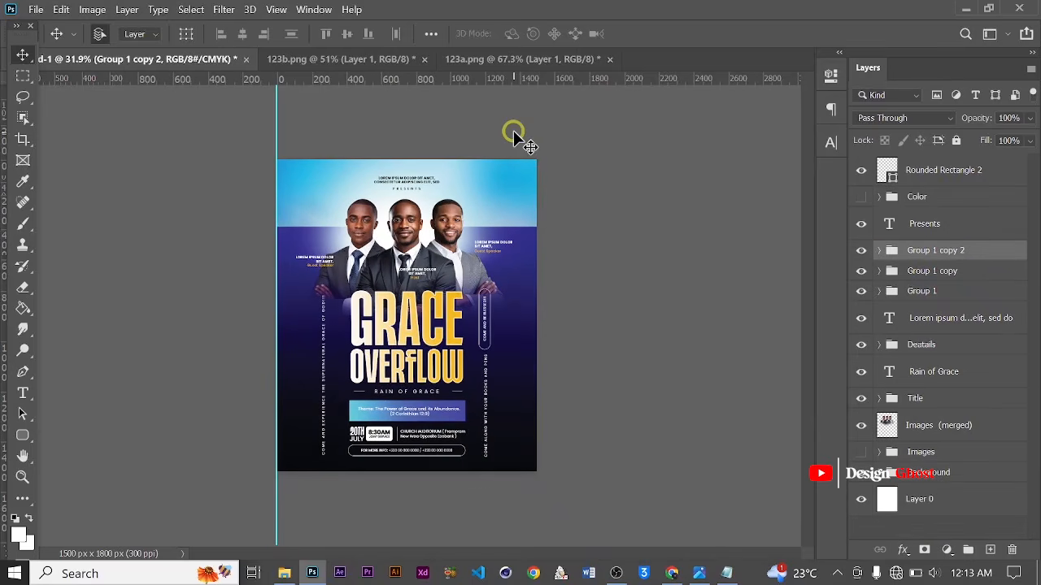
pyautogui.press('f')
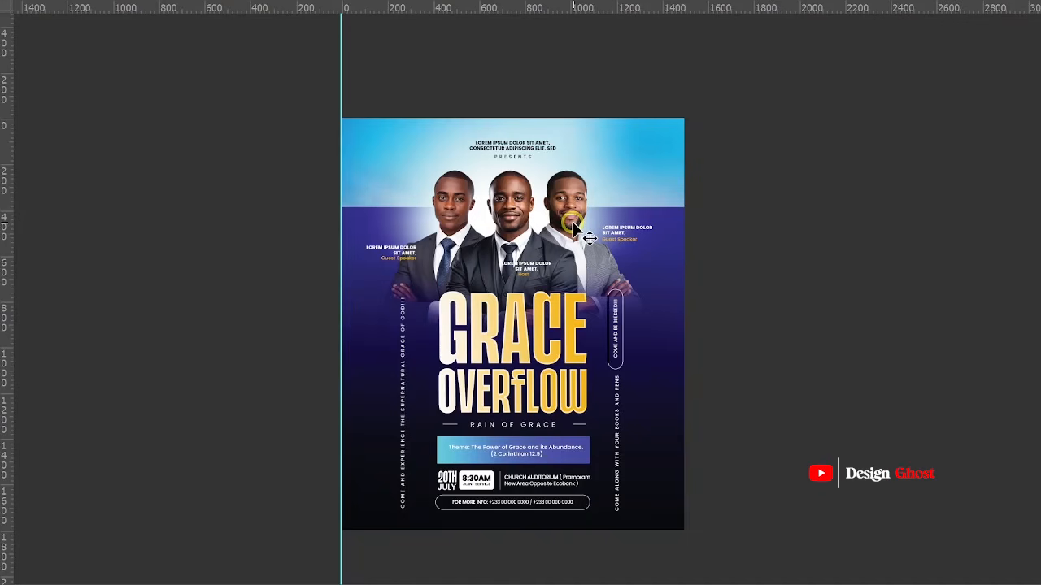